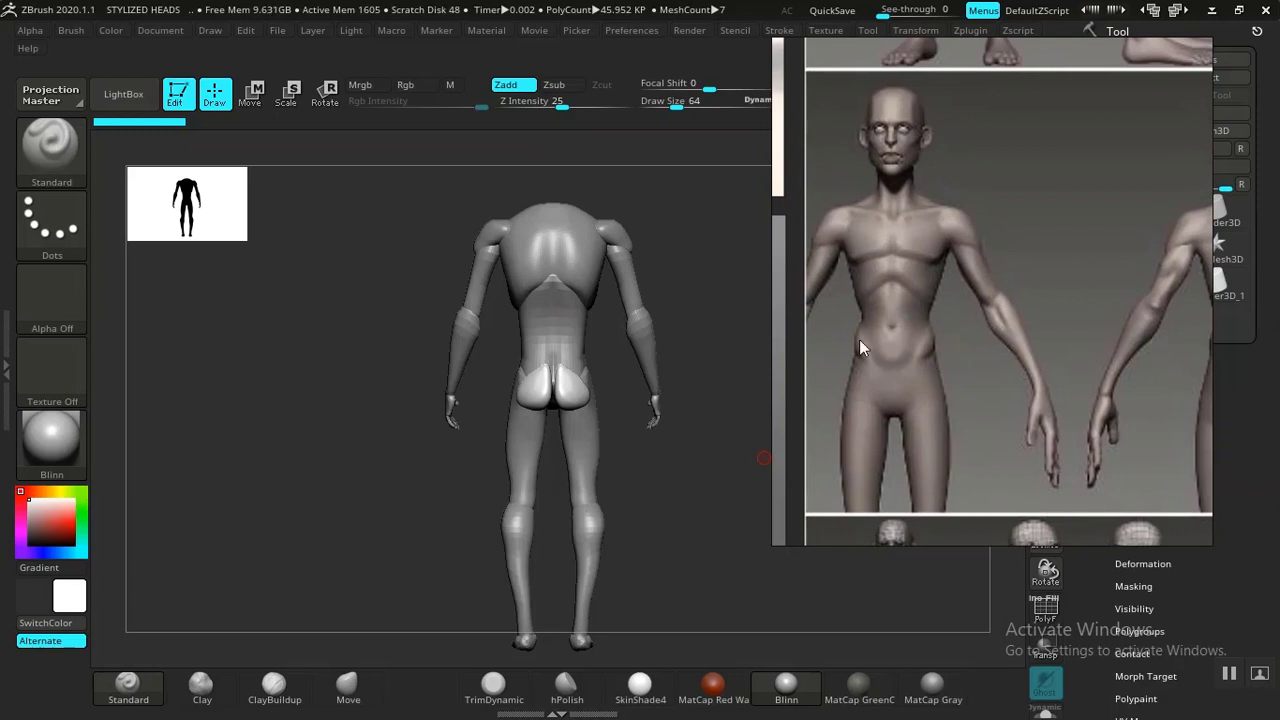
Pan the reference image to compare its front figure with the model's back view.
mouse_move(859, 381)
middle_mouse_down()
mouse_move(887, 373)
mouse_move(844, 382)
middle_mouse_up()
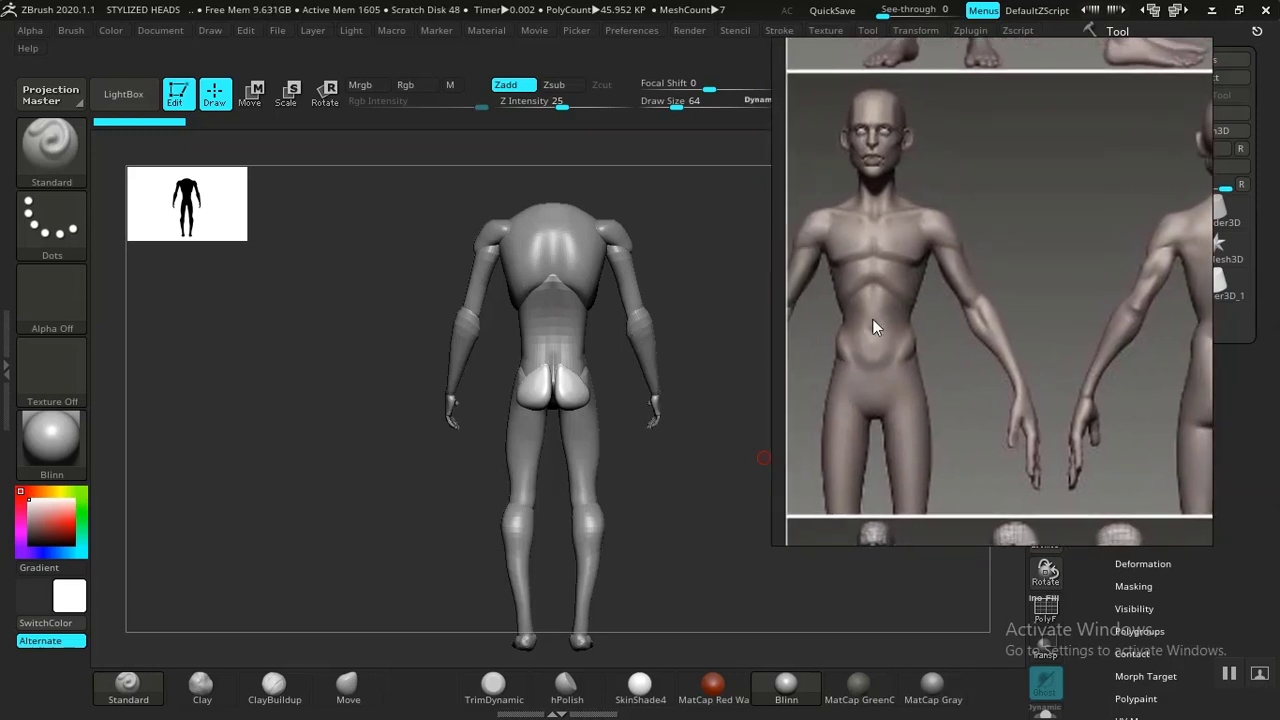
mouse_move(872, 326)
middle_mouse_down()
mouse_move(889, 338)
mouse_move(880, 350)
middle_mouse_up()
mouse_move(704, 429)
left_mouse_down()
mouse_move(561, 450)
mouse_move(674, 457)
mouse_move(710, 430)
left_mouse_up()
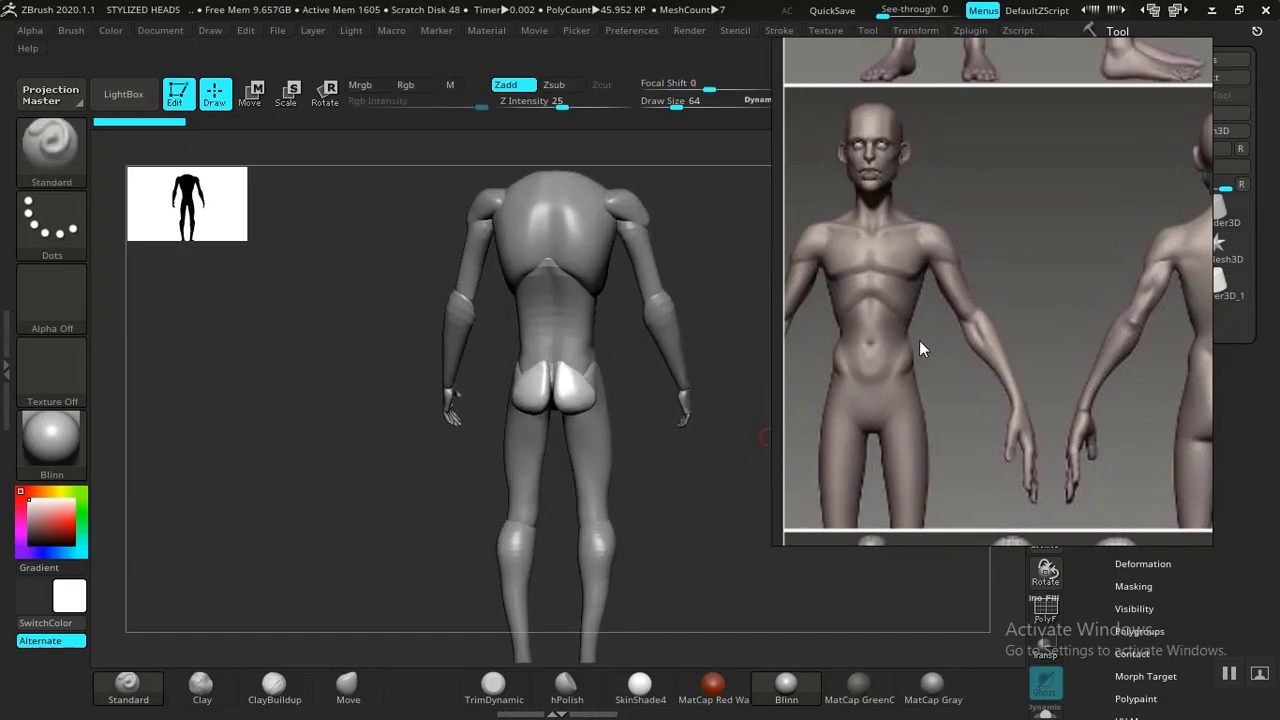
left_click_drag(932, 318, 1013, 328)
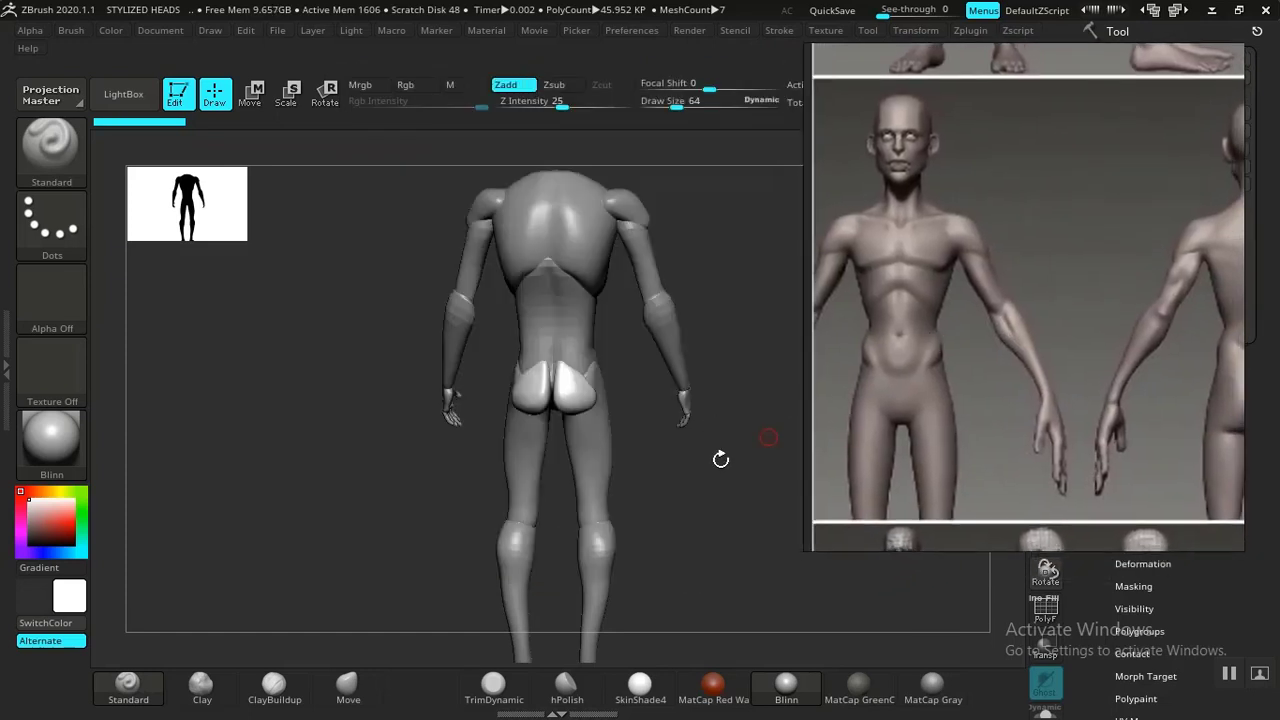
Select the left hand subtool and place the Move transpose gizmo on it.
mouse_move(720, 459)
left_mouse_down()
mouse_move(686, 460)
mouse_move(717, 454)
mouse_move(717, 469)
mouse_move(673, 423)
mouse_move(705, 461)
left_mouse_up()
middle_click_drag(953, 352, 906, 359)
left_click_drag(716, 422, 632, 510)
left_click(588, 442, "alt")
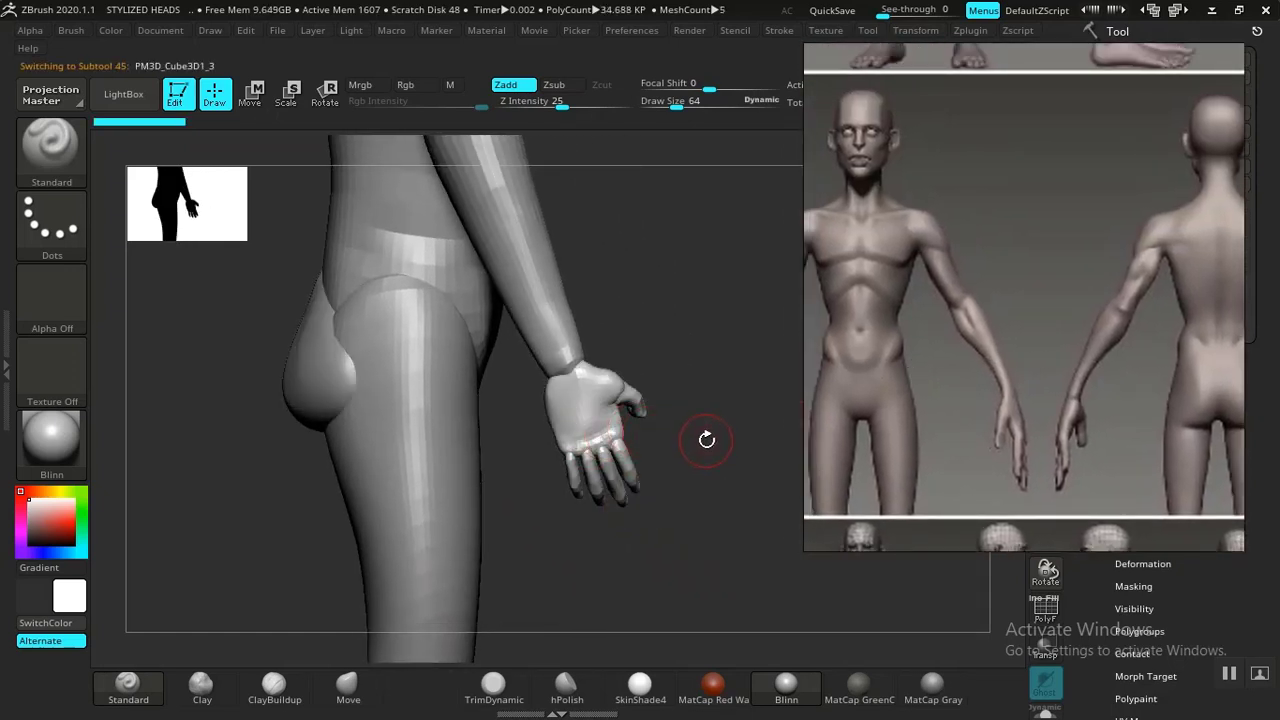
left_click_drag(709, 466, 659, 448, "alt")
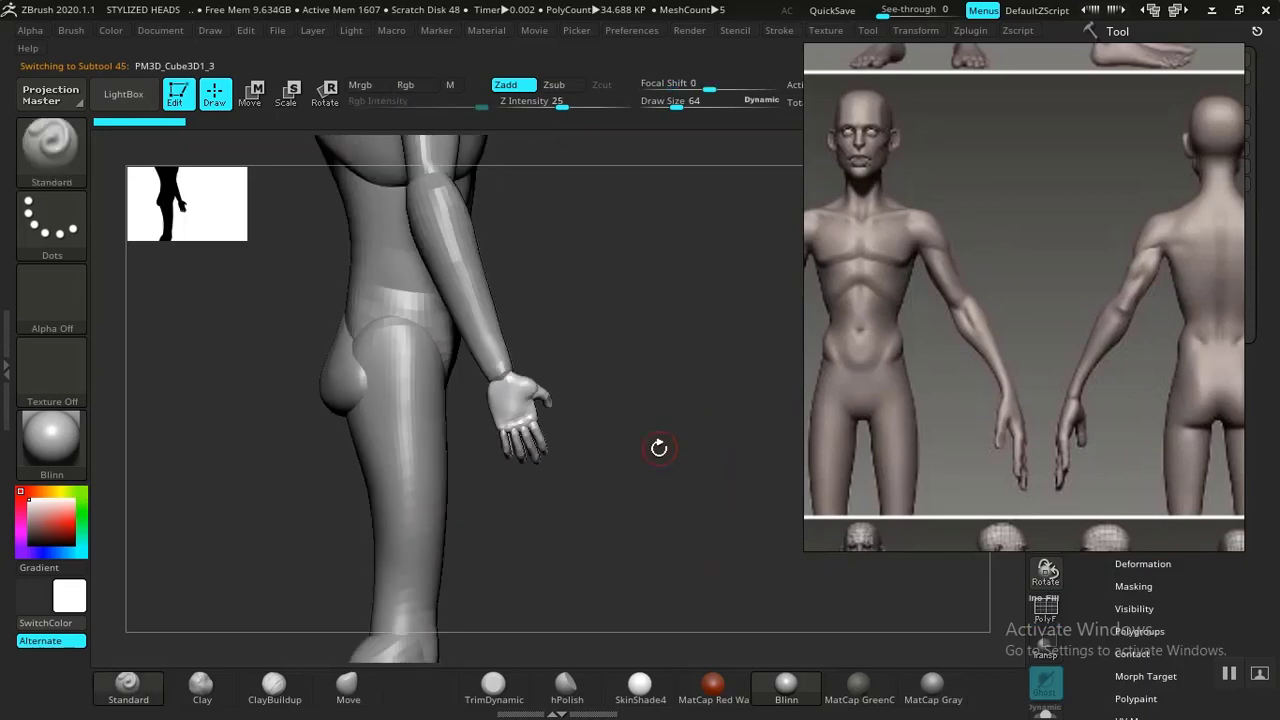
key("w")
left_click_drag(698, 405, 647, 485, "alt")
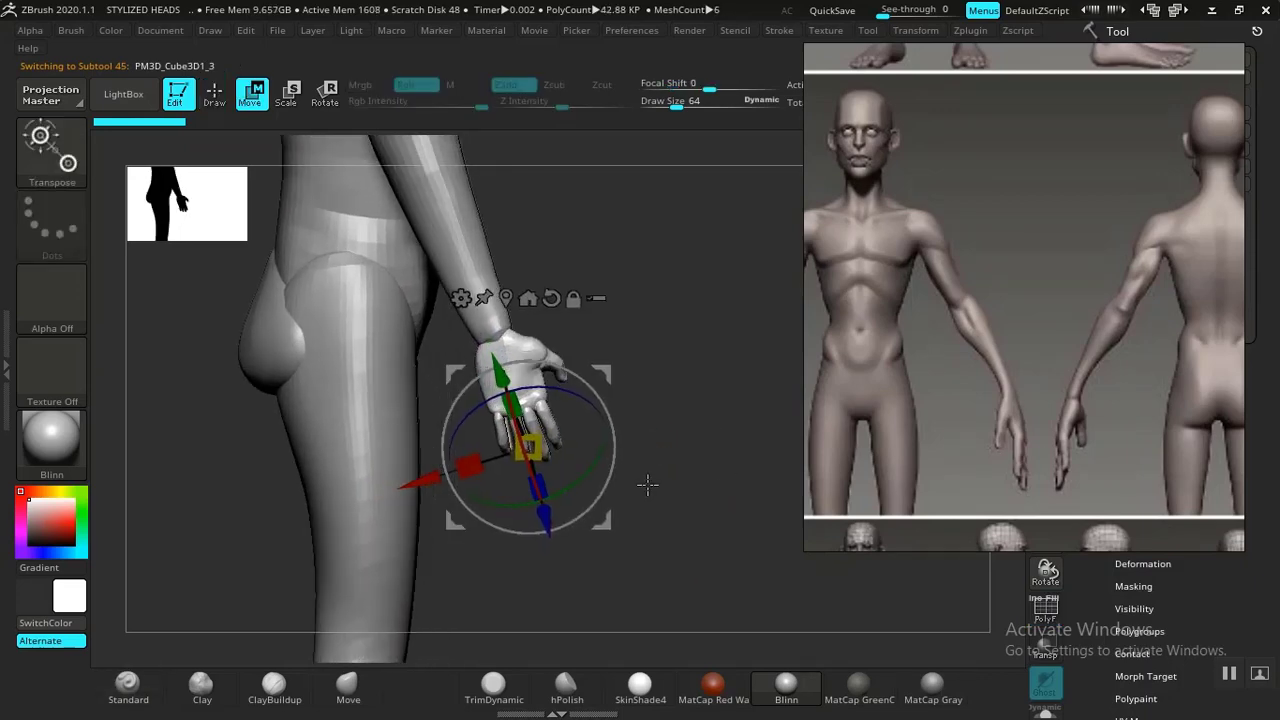
left_click_drag(685, 400, 565, 405)
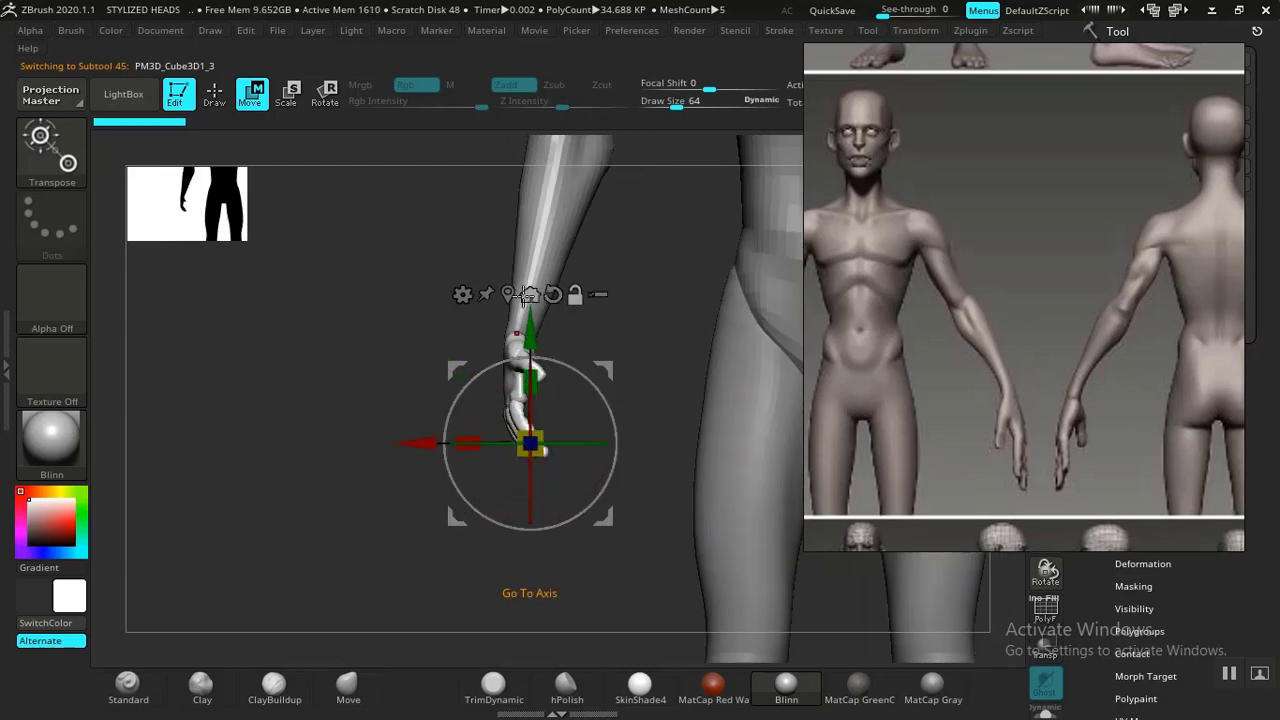
left_click(528, 294)
mouse_move(604, 400)
left_mouse_down("alt")
mouse_move(540, 409)
mouse_move(609, 437)
mouse_move(523, 402)
mouse_move(526, 300)
mouse_move(535, 311)
left_mouse_up("alt")
key("ctrl+z")
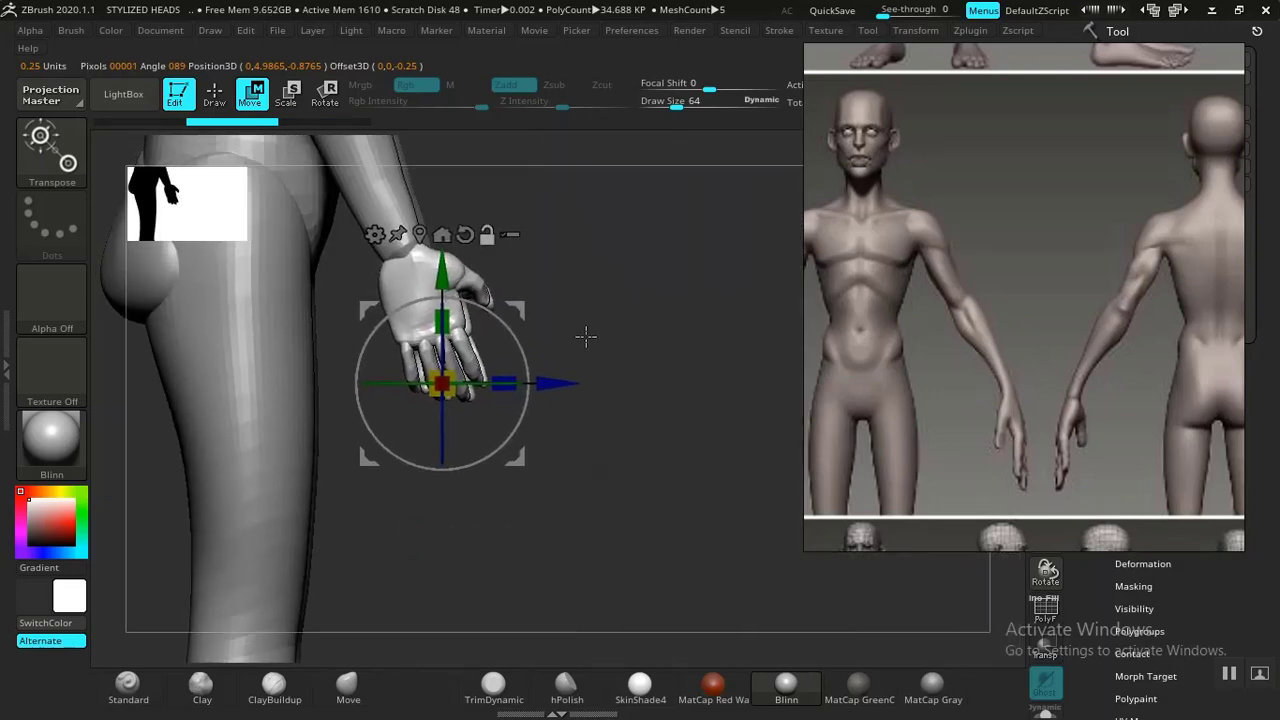
Reposition the transpose gizmo's center onto the wrist.
left_click_drag(652, 384, 694, 450)
left_click_drag(565, 336, 558, 188)
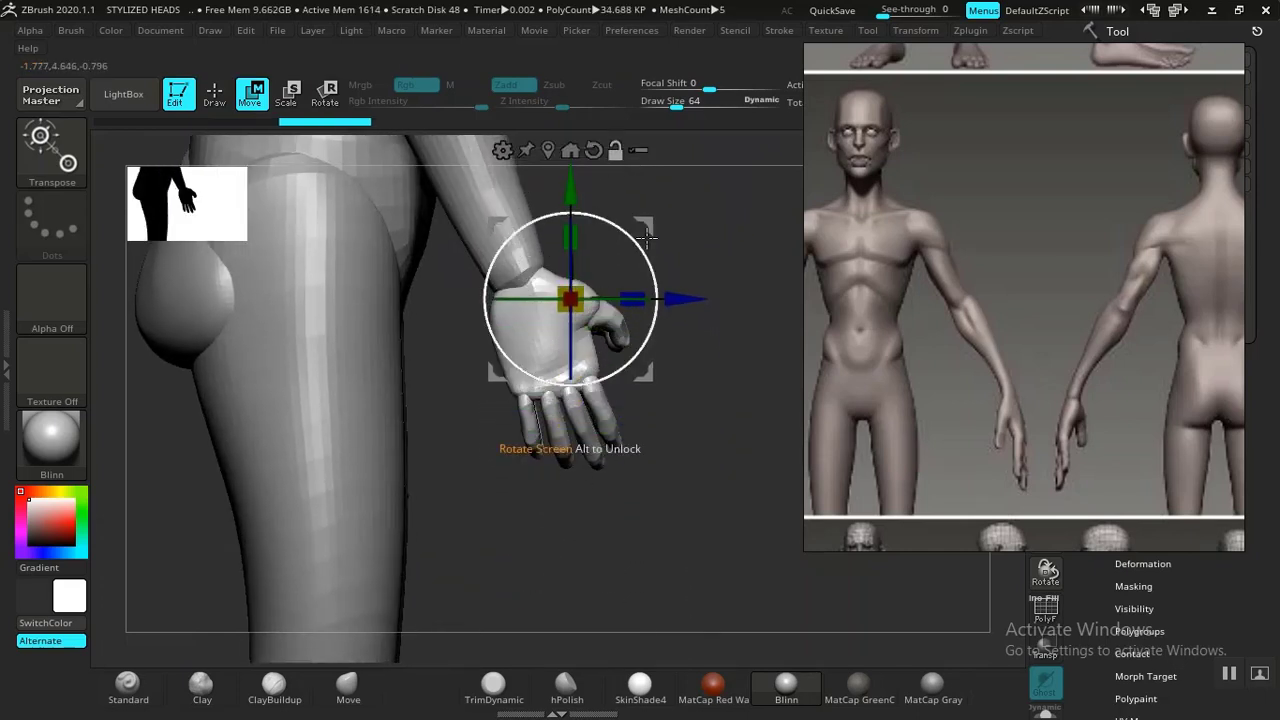
left_click_drag(650, 219, 592, 200, "alt")
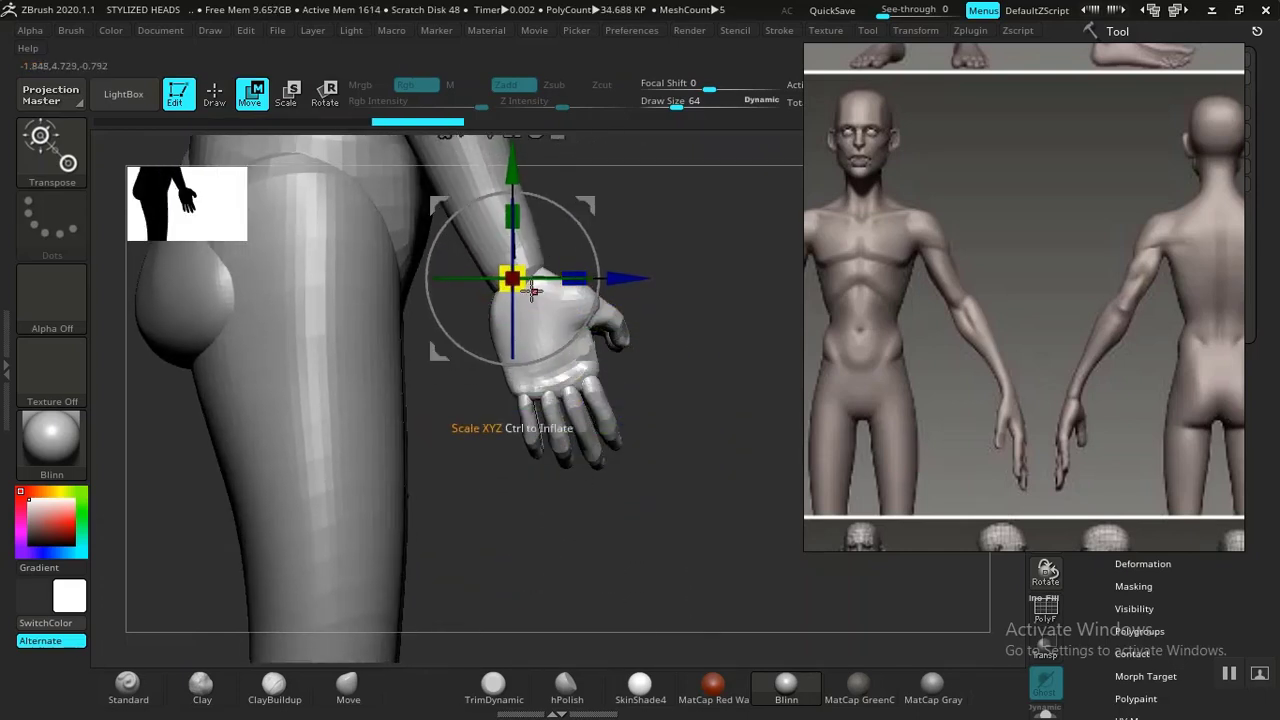
Scale the hand up slightly about the wrist with the gizmo.
left_click_drag(532, 289, 650, 383)
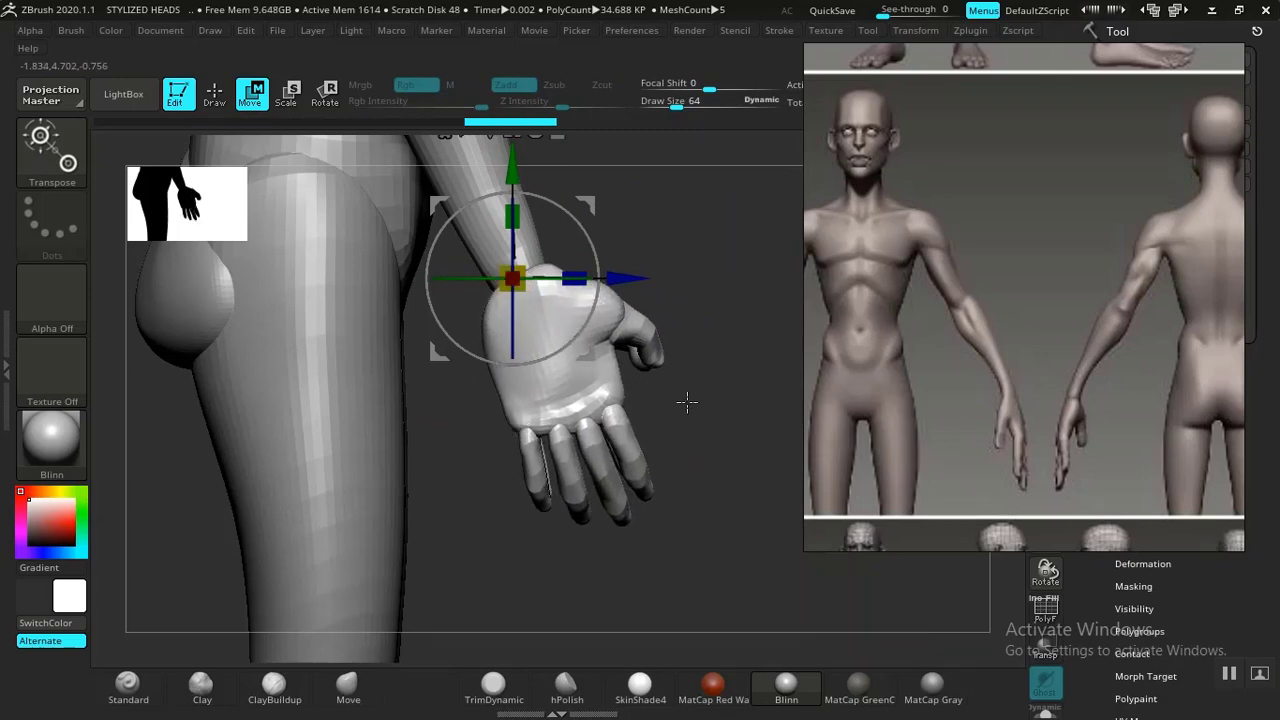
mouse_move(719, 429)
right_mouse_down("ctrl")
mouse_move(657, 384)
mouse_move(672, 438)
mouse_move(613, 500)
right_mouse_up("ctrl")
right_click_drag(565, 557, 699, 537)
right_click_drag(670, 488, 696, 519)
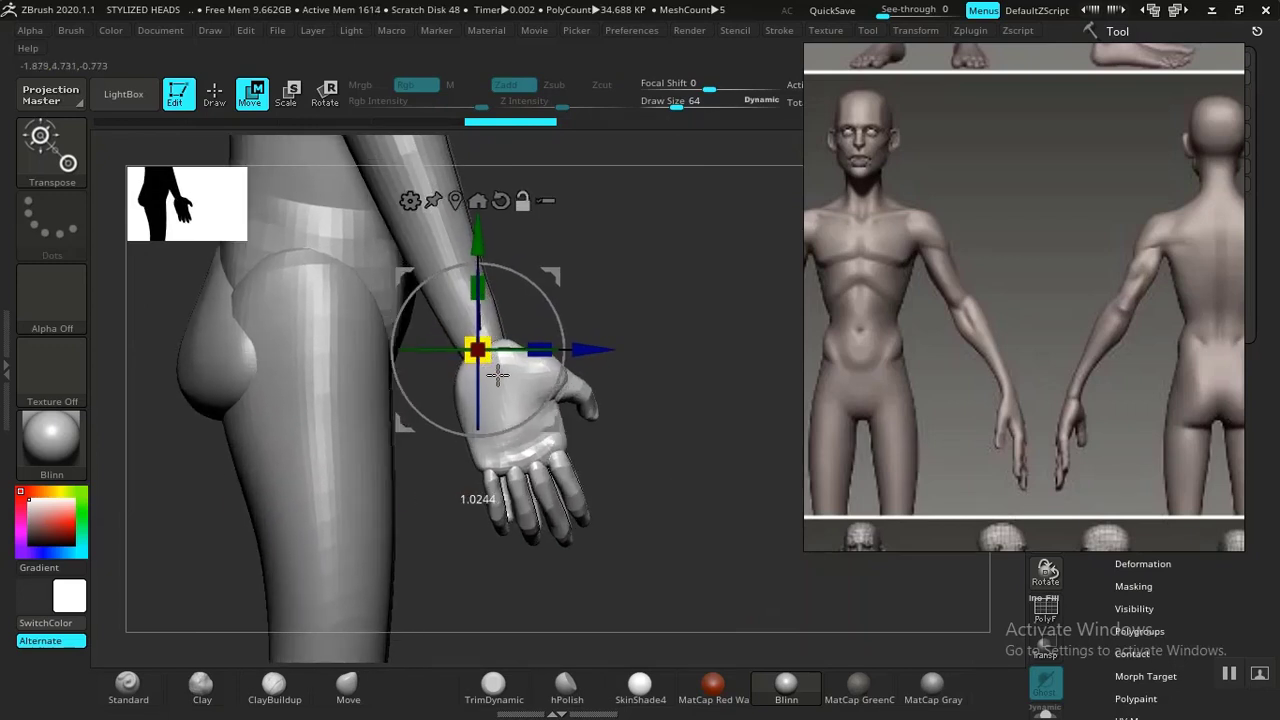
Compare the hand with the full figure and the back and side reference views.
right_click_drag(504, 362, 614, 478)
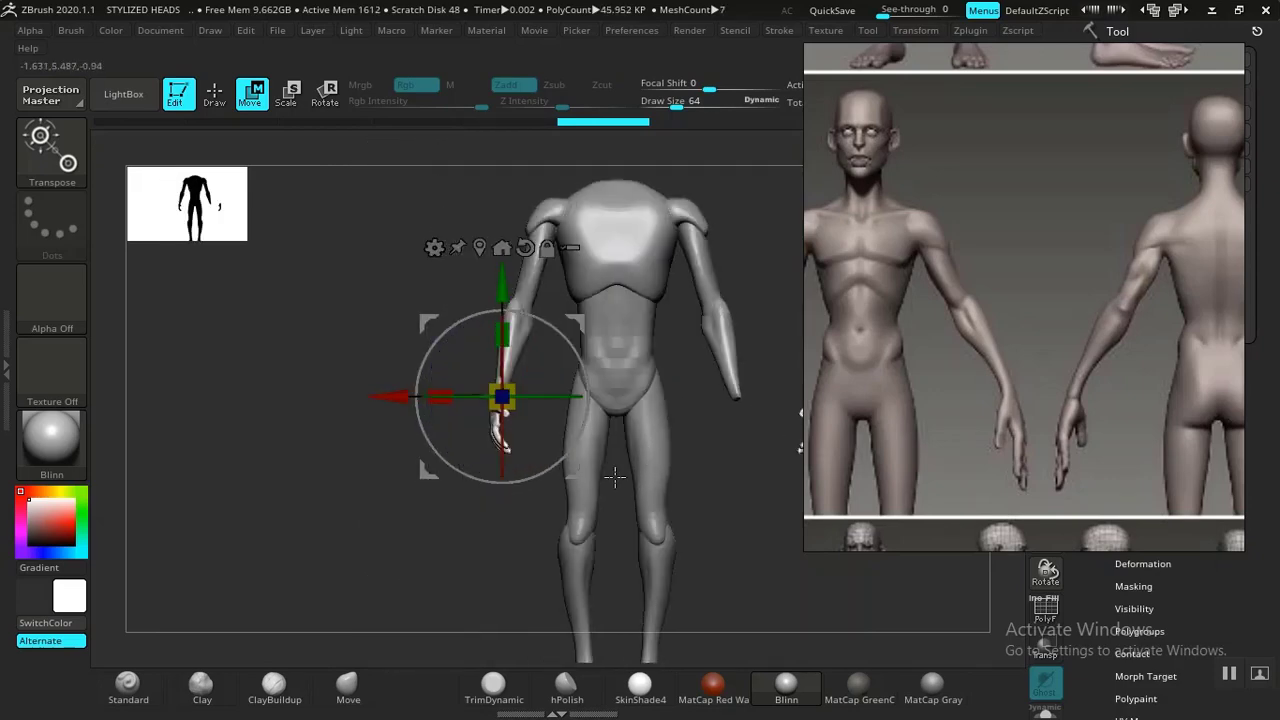
right_click_drag(407, 552, 704, 430)
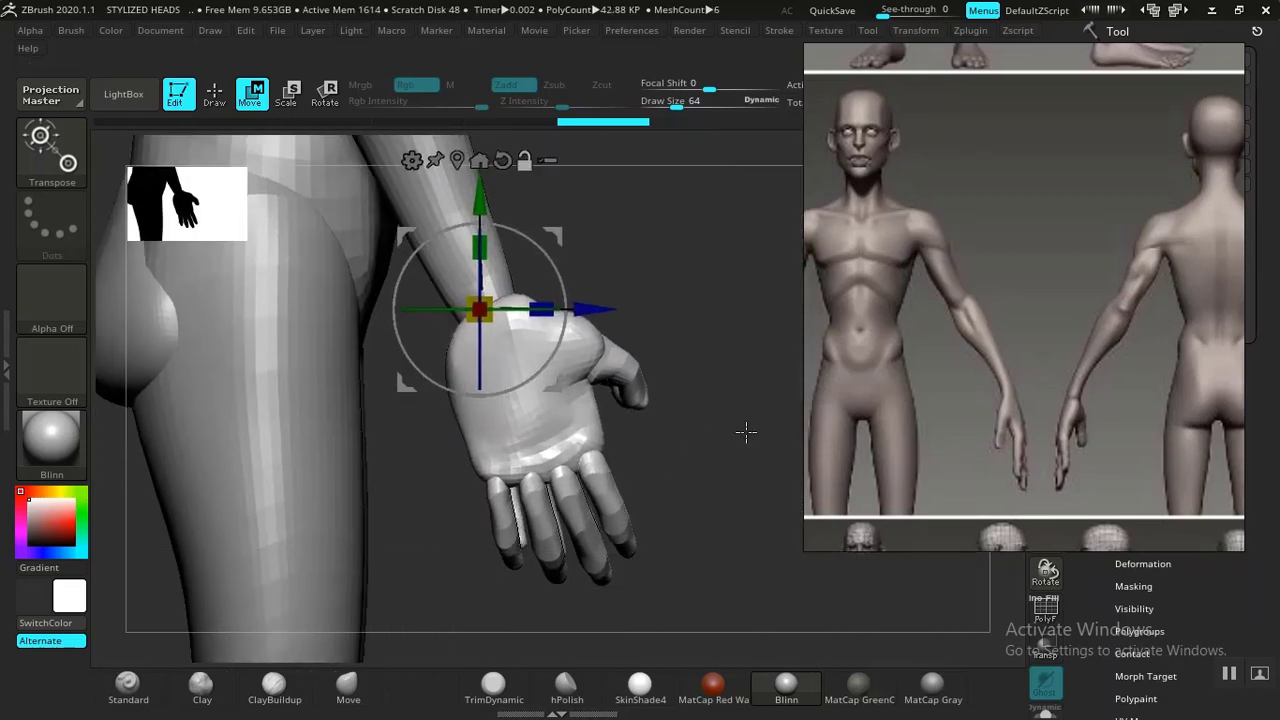
middle_click_drag(1065, 389, 955, 358)
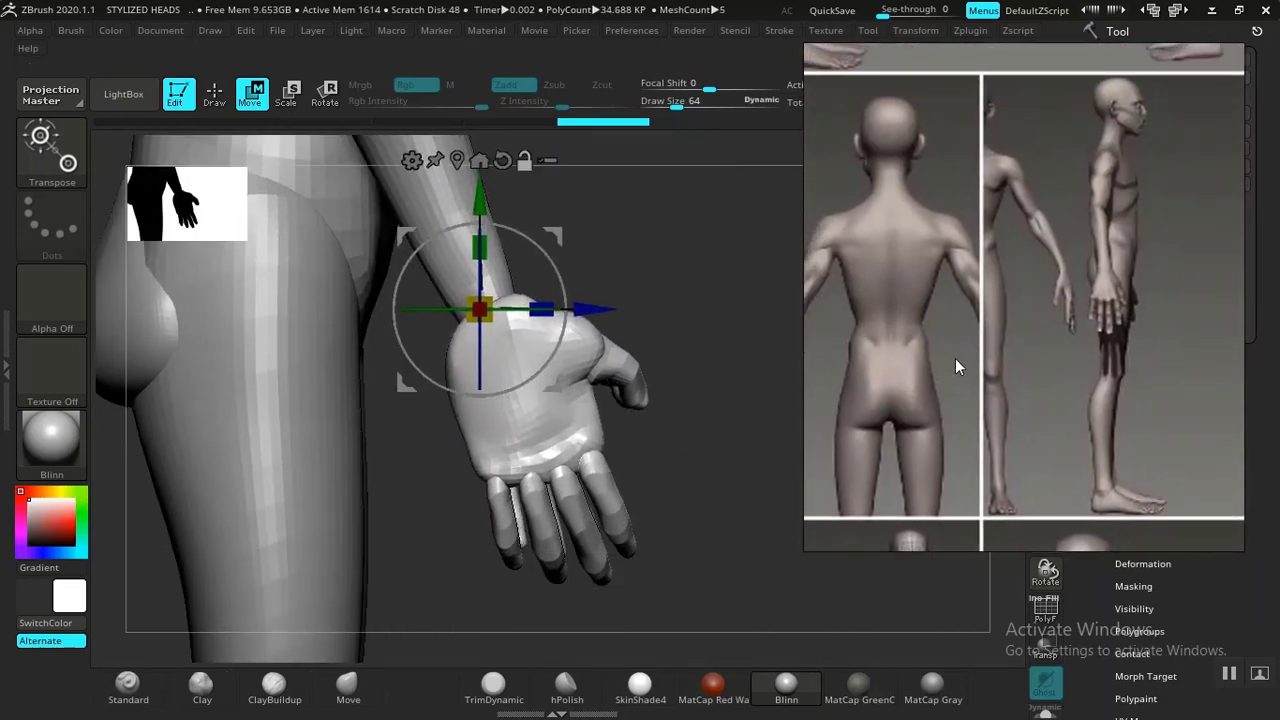
right_click_drag(737, 465, 720, 491)
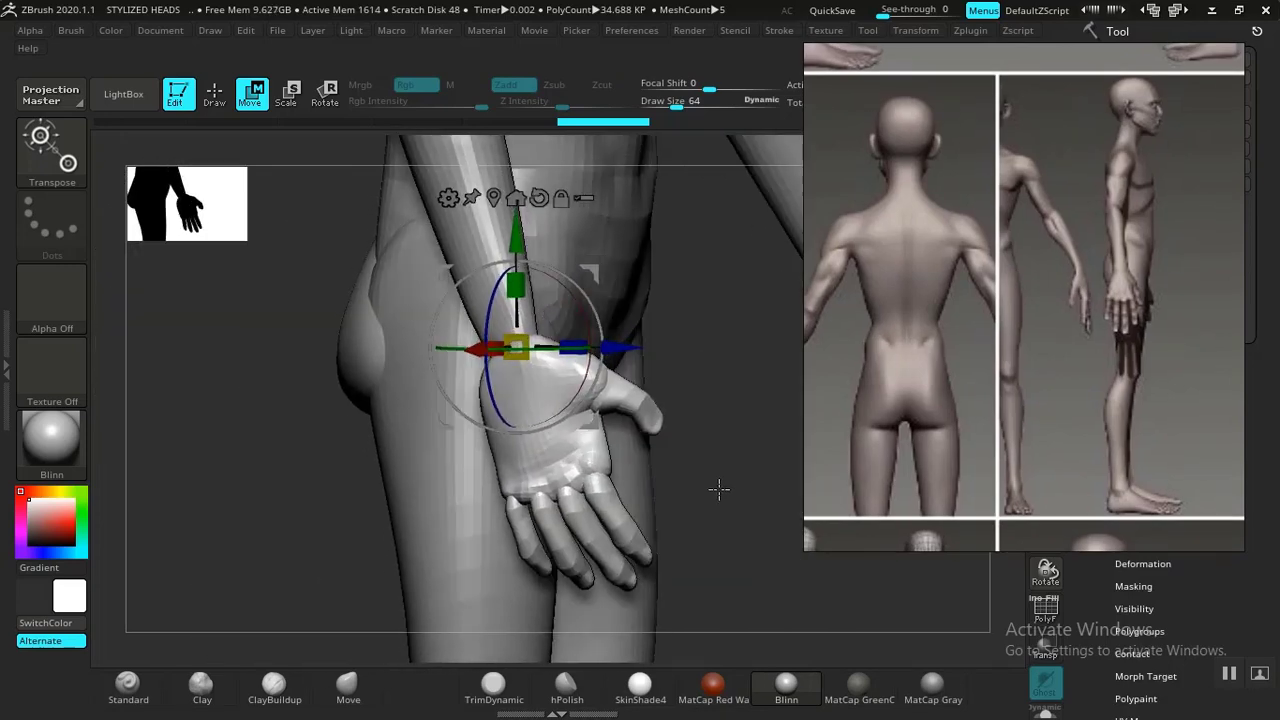
Nudge the hand's position slightly with the transpose gizmo.
left_click_drag(560, 352, 563, 347)
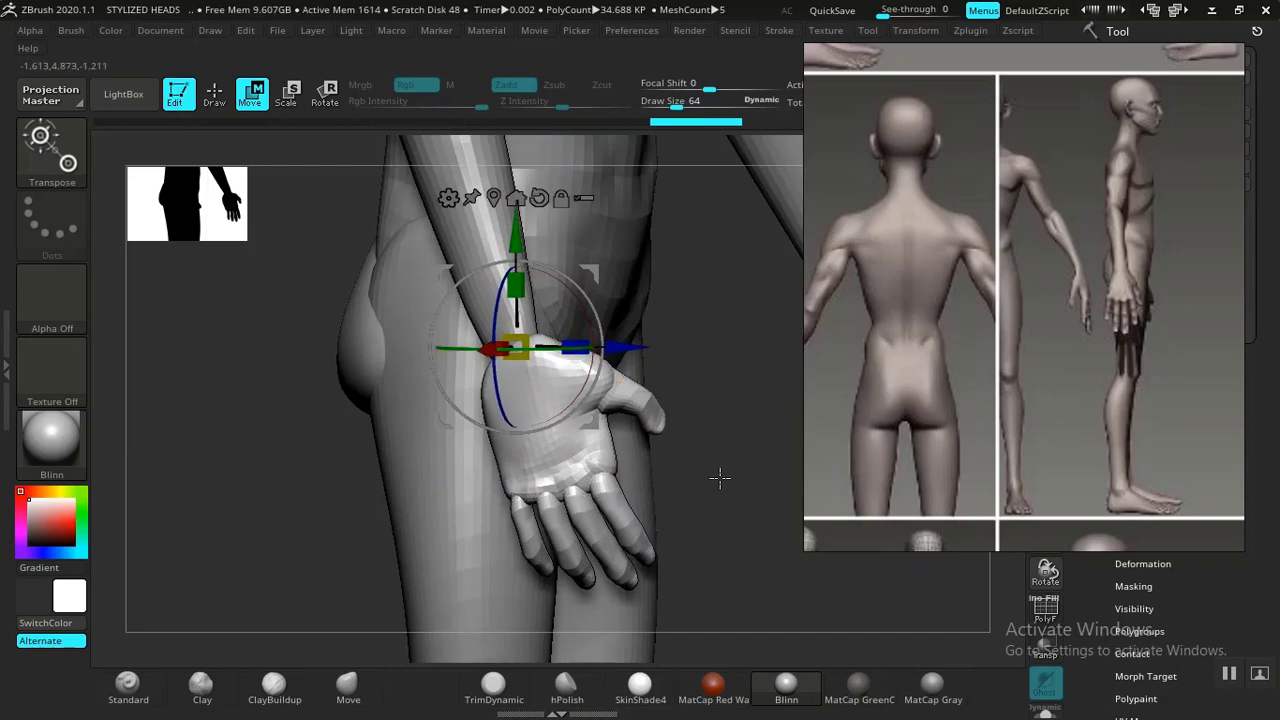
right_click_drag(720, 480, 772, 521)
right_click_drag(715, 479, 769, 620, "ctrl")
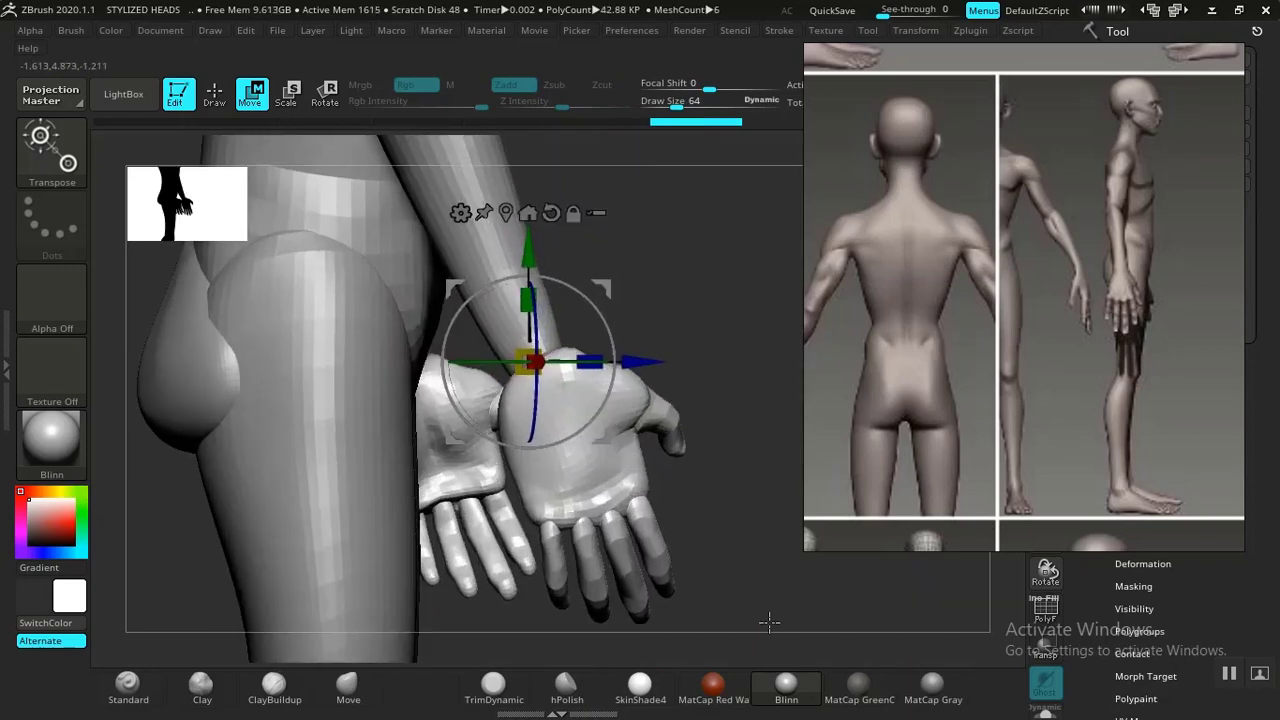
right_click_drag(757, 509, 708, 518, "alt")
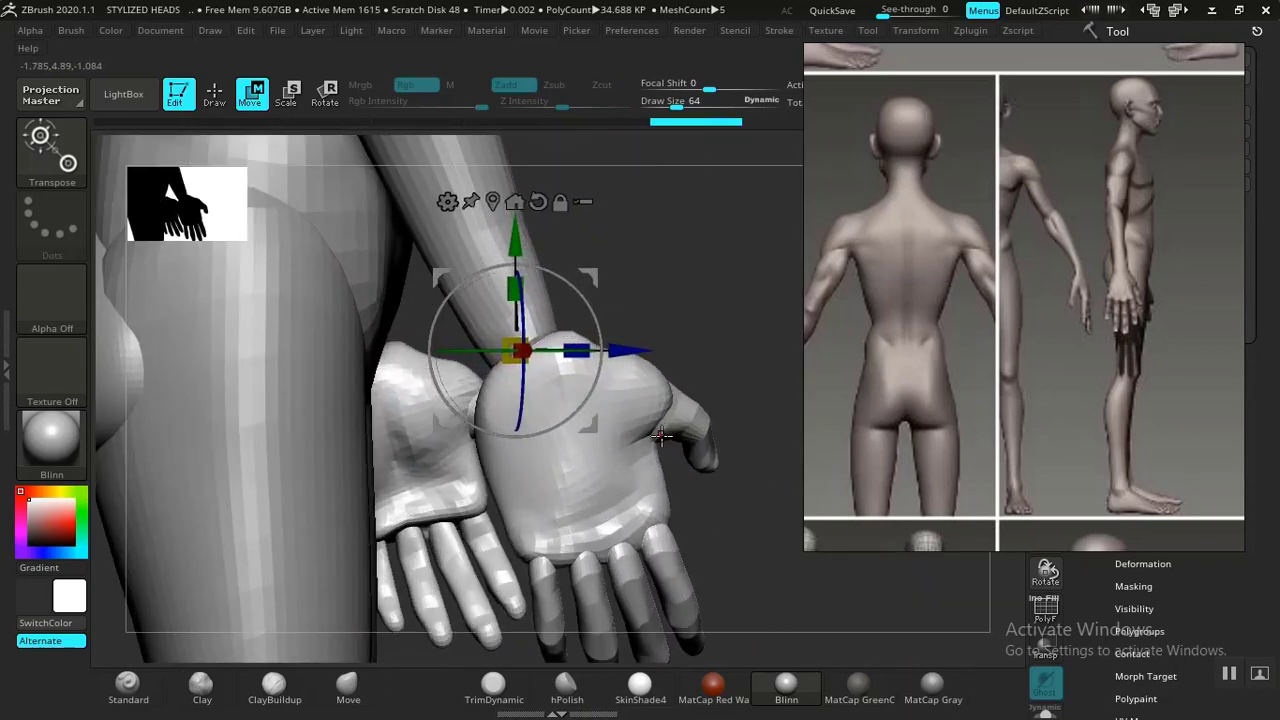
Switch back to Draw mode with a draw size of 144, undoing a stroke on the hand.
key("q")
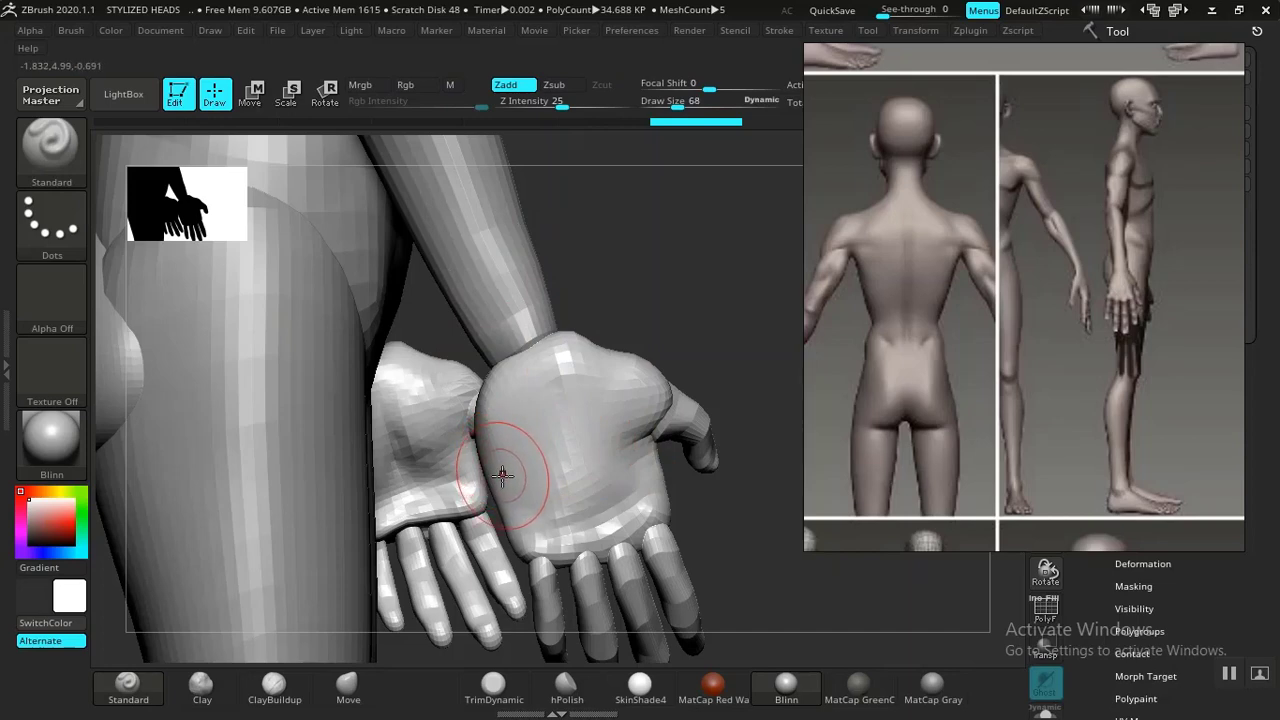
mouse_move(643, 500)
right_mouse_down()
mouse_move(714, 480)
mouse_move(614, 503)
right_mouse_up()
right_click_drag(725, 493, 711, 546)
mouse_move(518, 443)
left_mouse_down("shift")
mouse_move(496, 412)
mouse_move(514, 464)
left_mouse_up("shift")
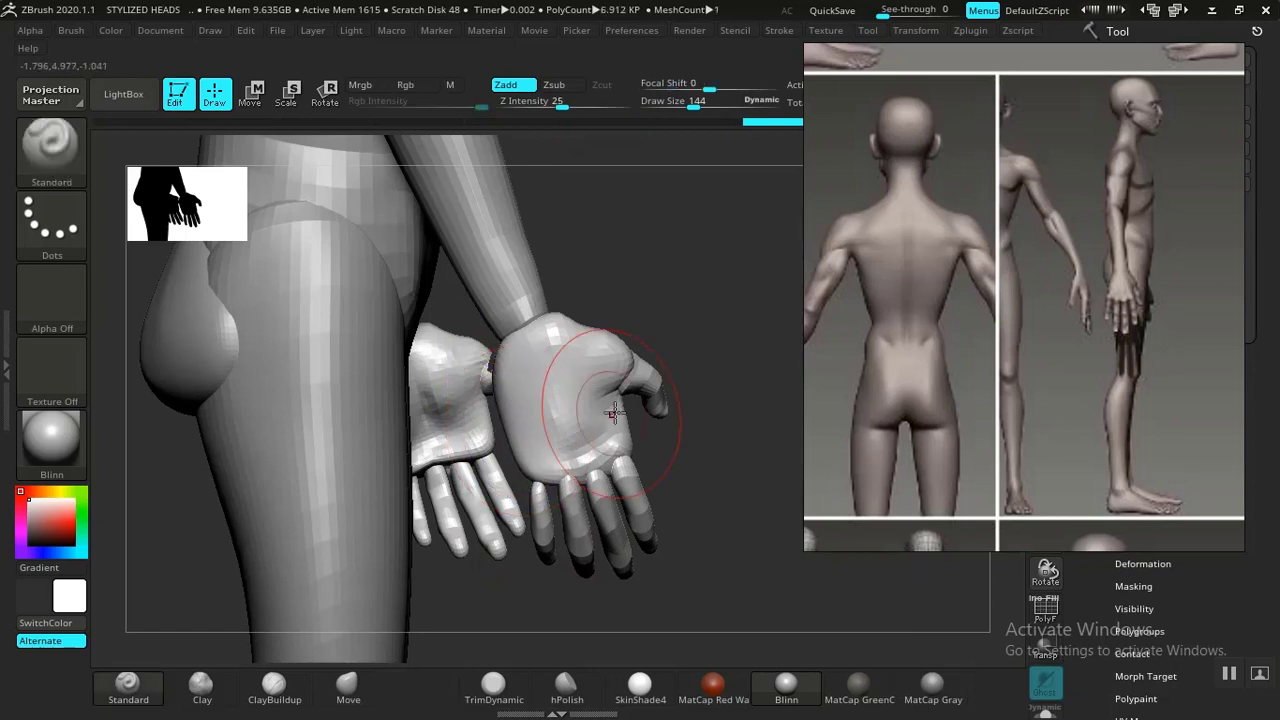
key("ctrl+z")
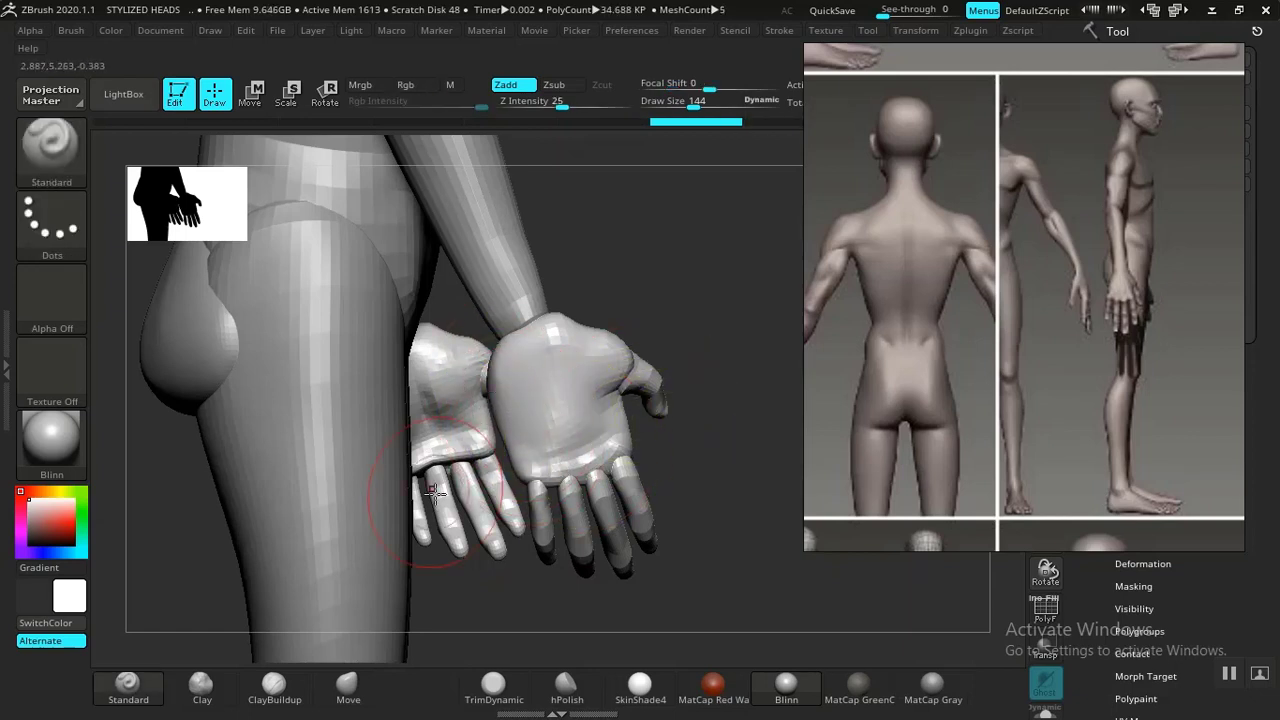
Select the Move brush and reshape the palm of the hand.
left_click(368, 686)
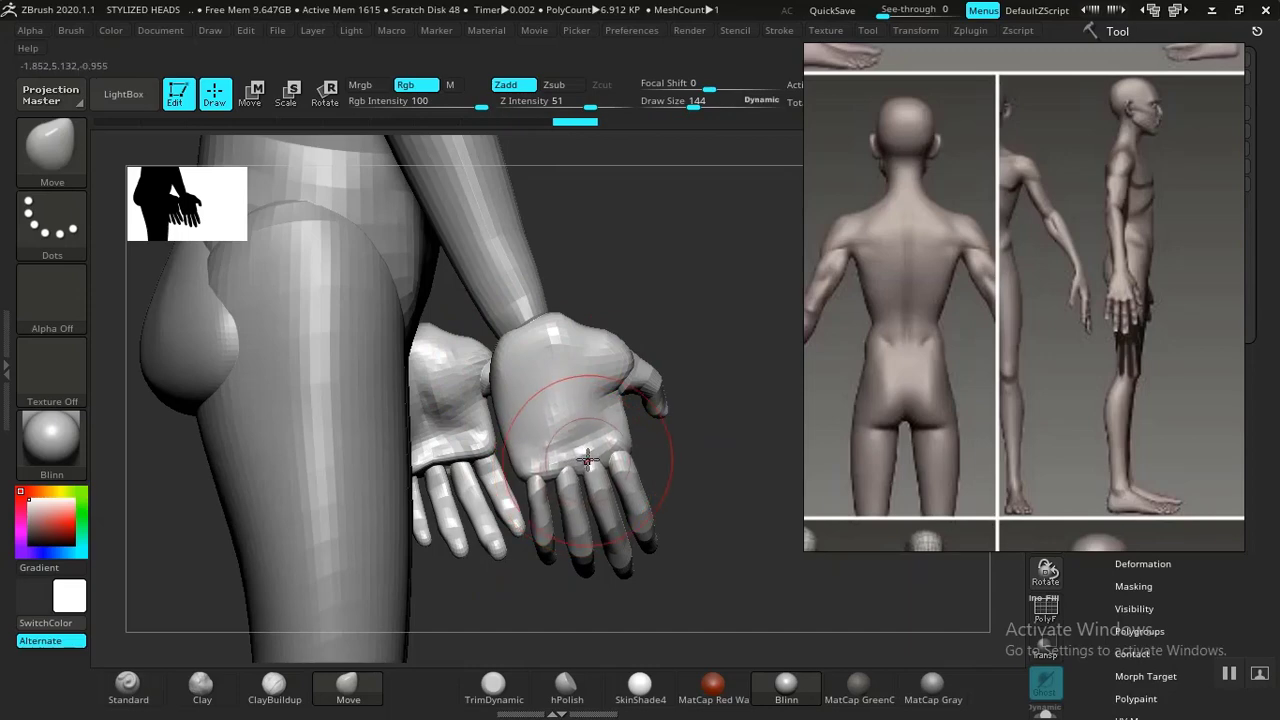
mouse_move(597, 460)
left_mouse_down()
mouse_move(627, 450)
mouse_move(480, 420)
left_mouse_up()
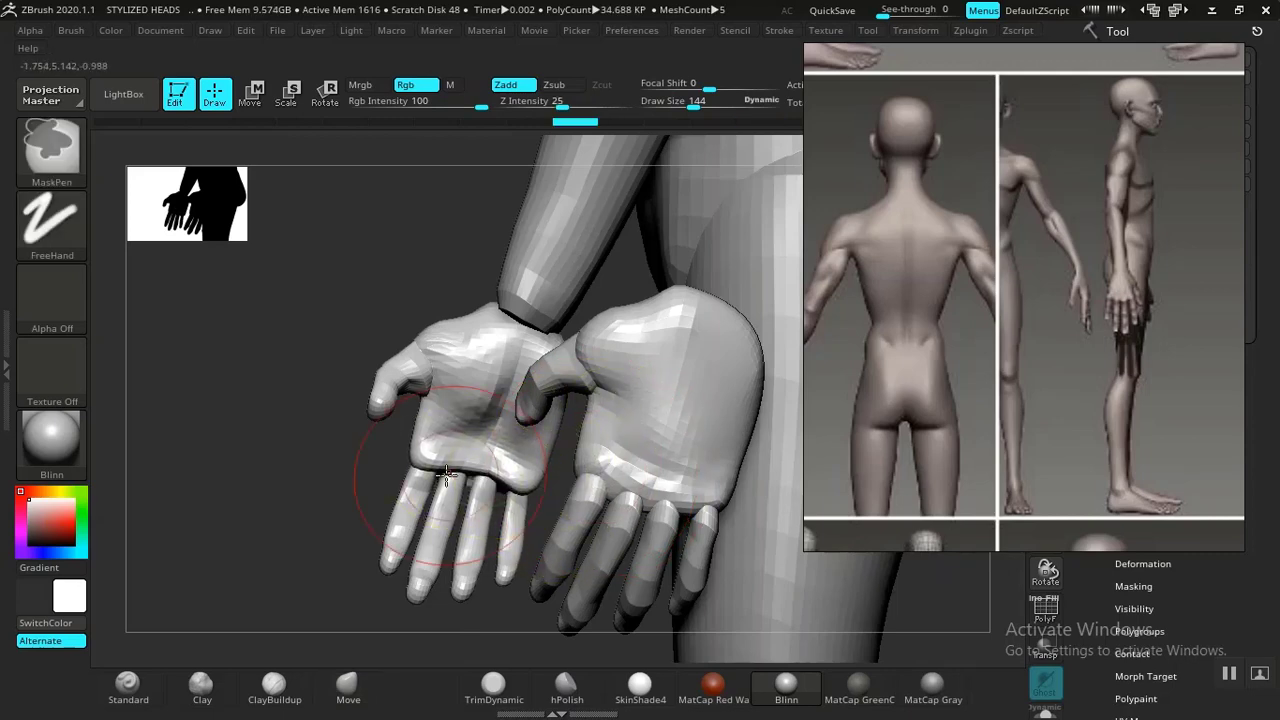
key("ctrl+z")
left_click_drag(300, 469, 480, 415)
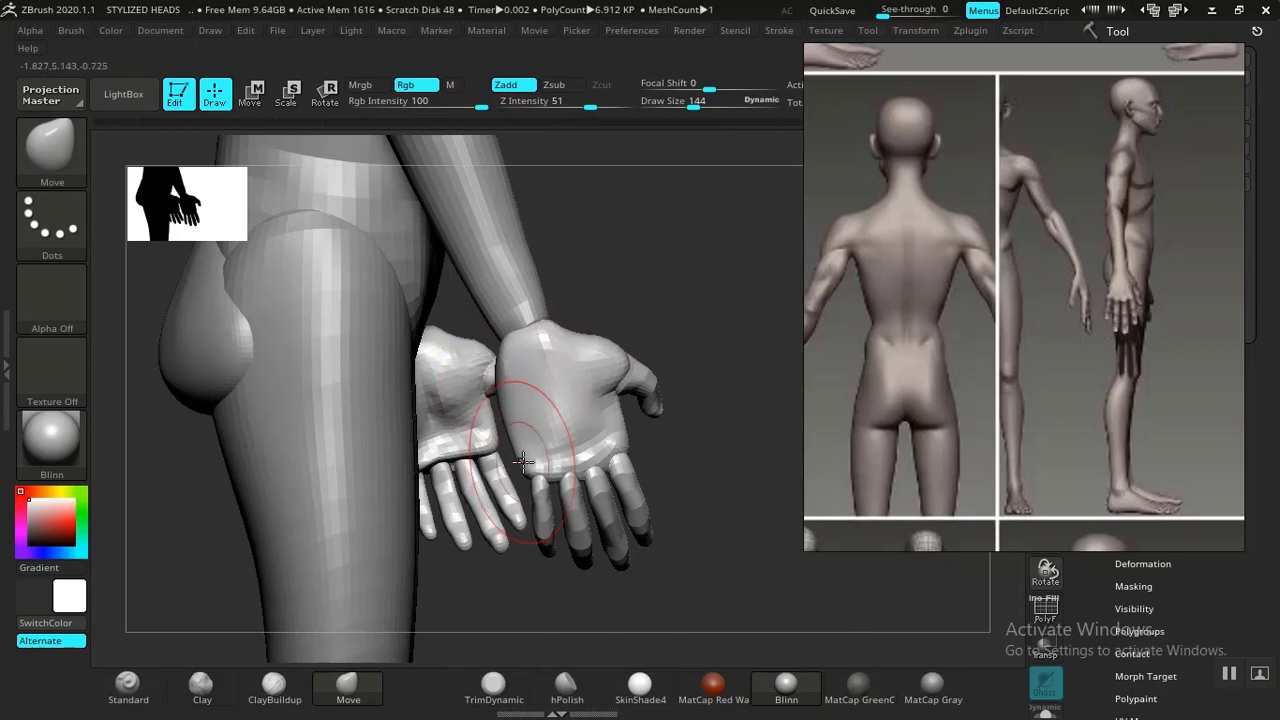
mouse_move(725, 485)
left_mouse_down()
mouse_move(740, 603)
mouse_move(769, 491)
mouse_move(754, 486)
mouse_move(661, 476)
mouse_move(591, 489)
mouse_move(691, 486)
mouse_move(467, 551)
mouse_move(466, 483)
mouse_move(631, 483)
mouse_move(691, 535)
mouse_move(709, 531)
mouse_move(729, 571)
mouse_move(683, 443)
mouse_move(747, 602)
mouse_move(737, 414)
mouse_move(709, 455)
mouse_move(729, 457)
mouse_move(738, 498)
left_mouse_up()
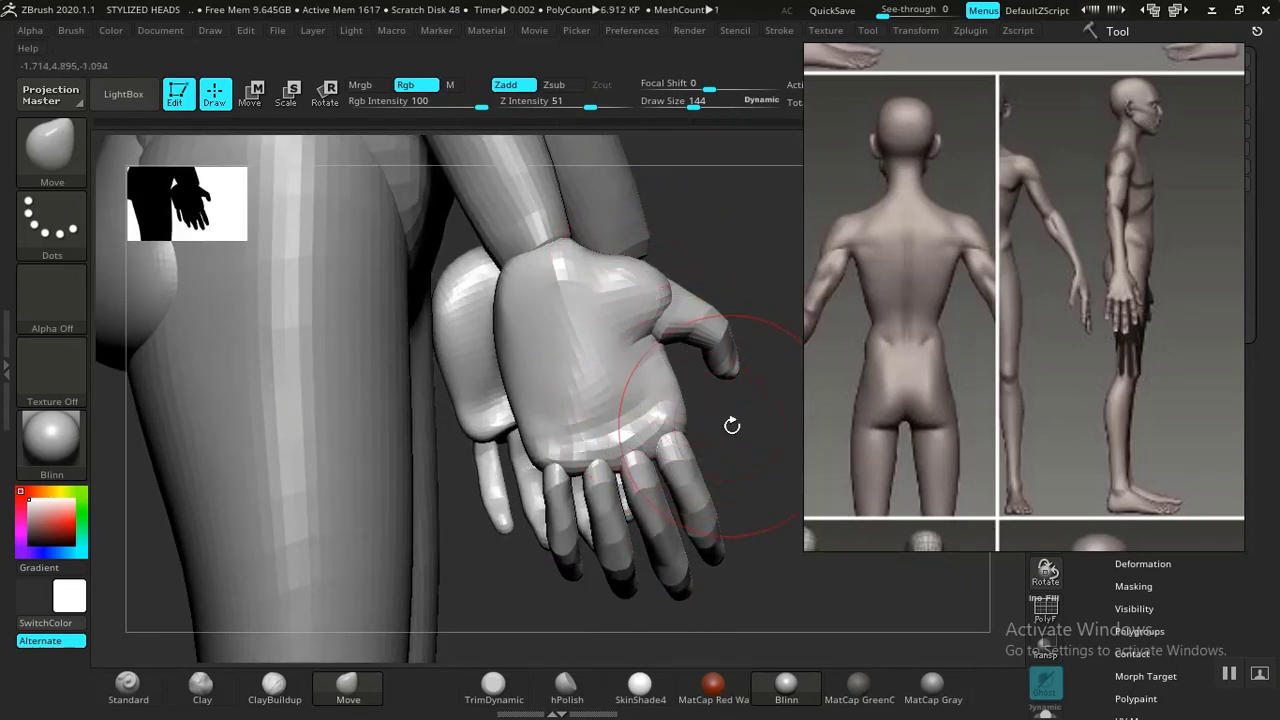
left_click_drag(732, 426, 715, 450)
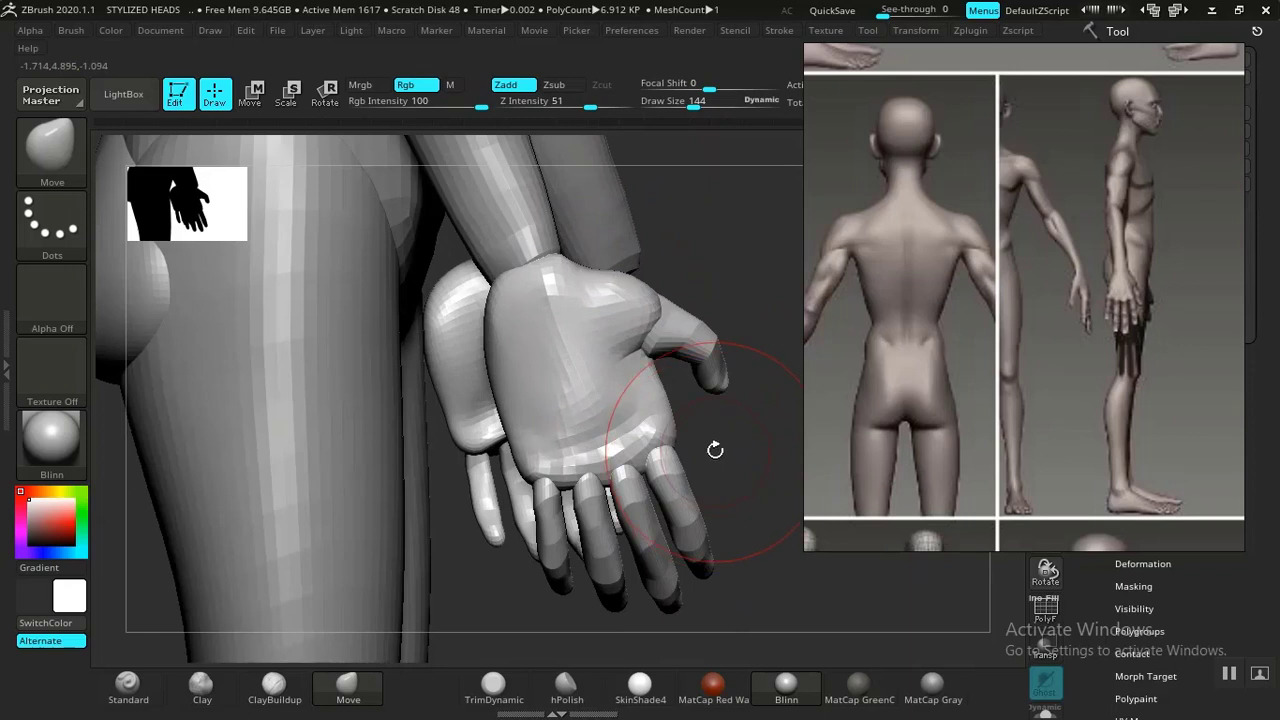
left_click(607, 415, "ctrl+shift")
left_click(716, 428, "ctrl")
left_click(732, 396, "ctrl+shift")
left_click(698, 412, "ctrl")
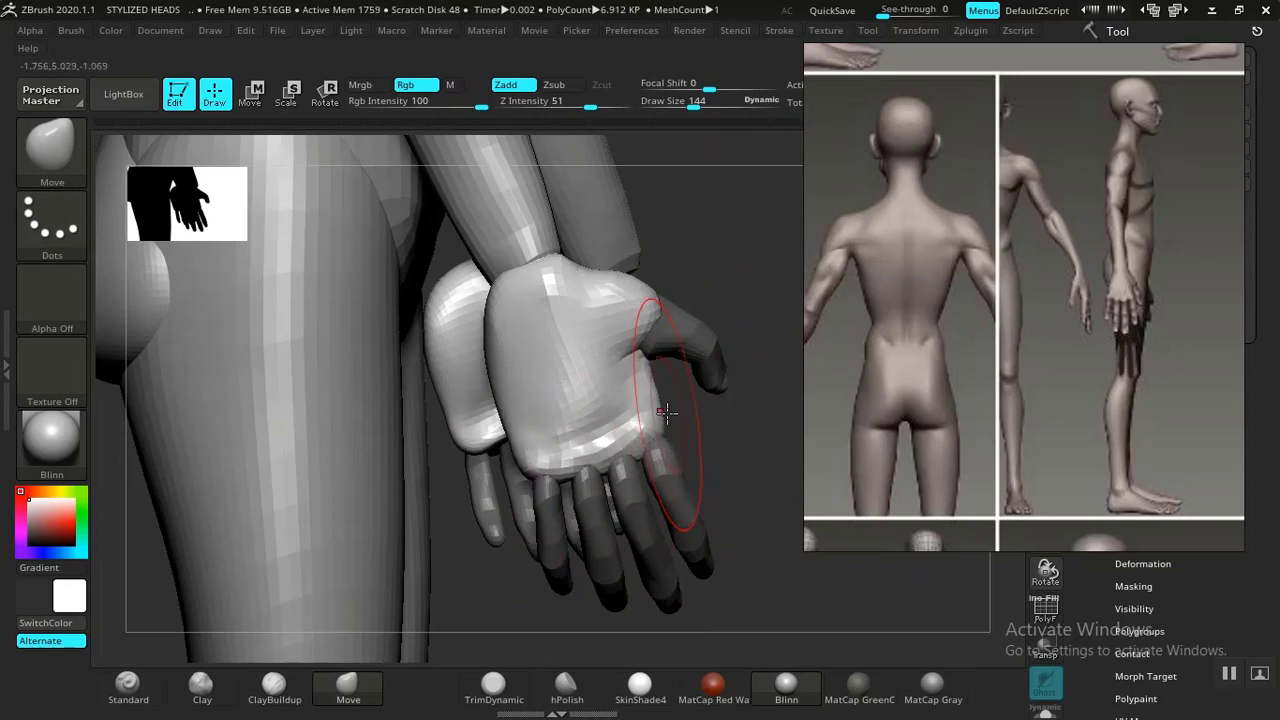
Pull the thumb inward toward the palm with the Move brush.
left_click_drag(722, 414, 656, 405)
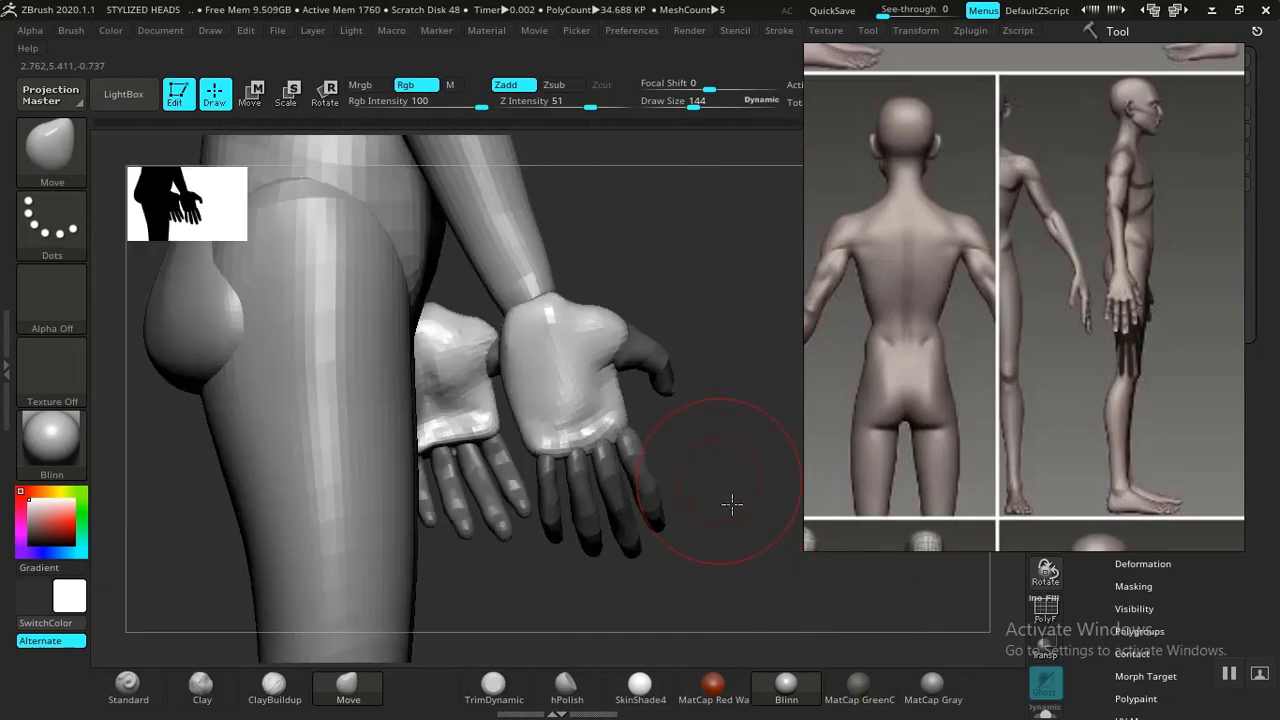
right_click_drag(734, 503, 695, 480, "ctrl")
left_click_drag(712, 409, 717, 414)
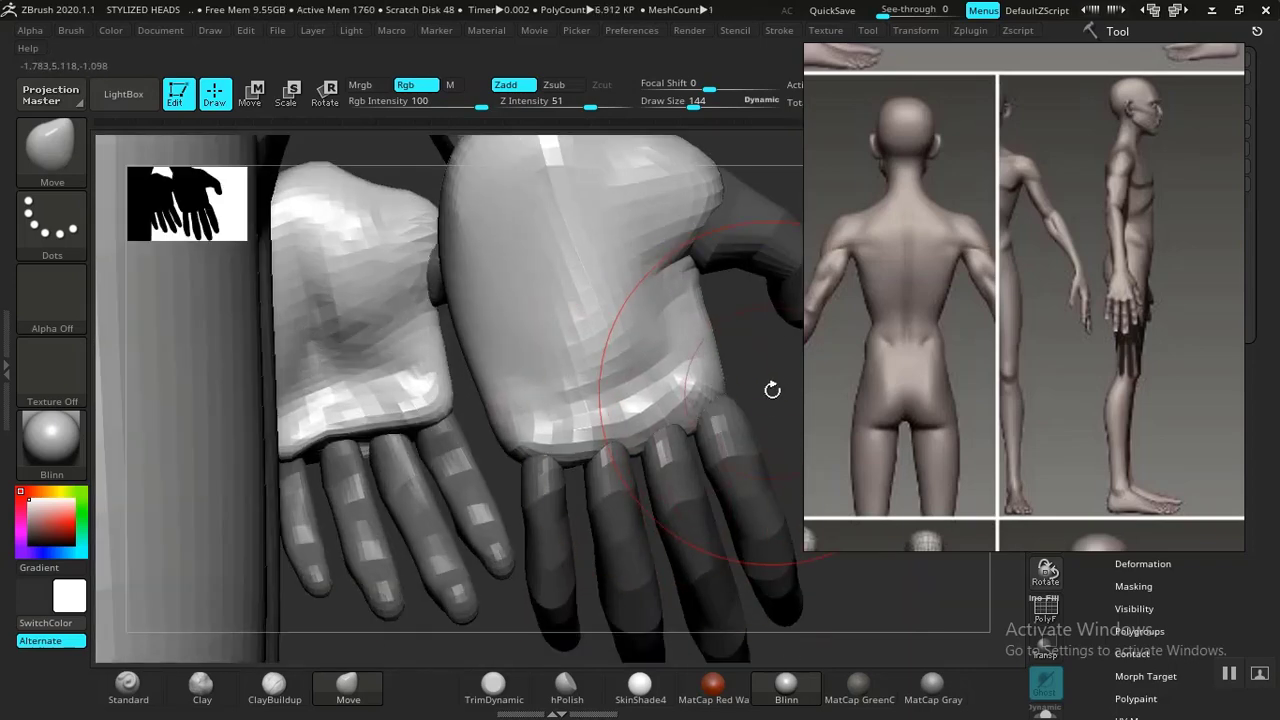
Shift the fingers with the Move brush to refine the hand's pose.
left_click(730, 437, "alt")
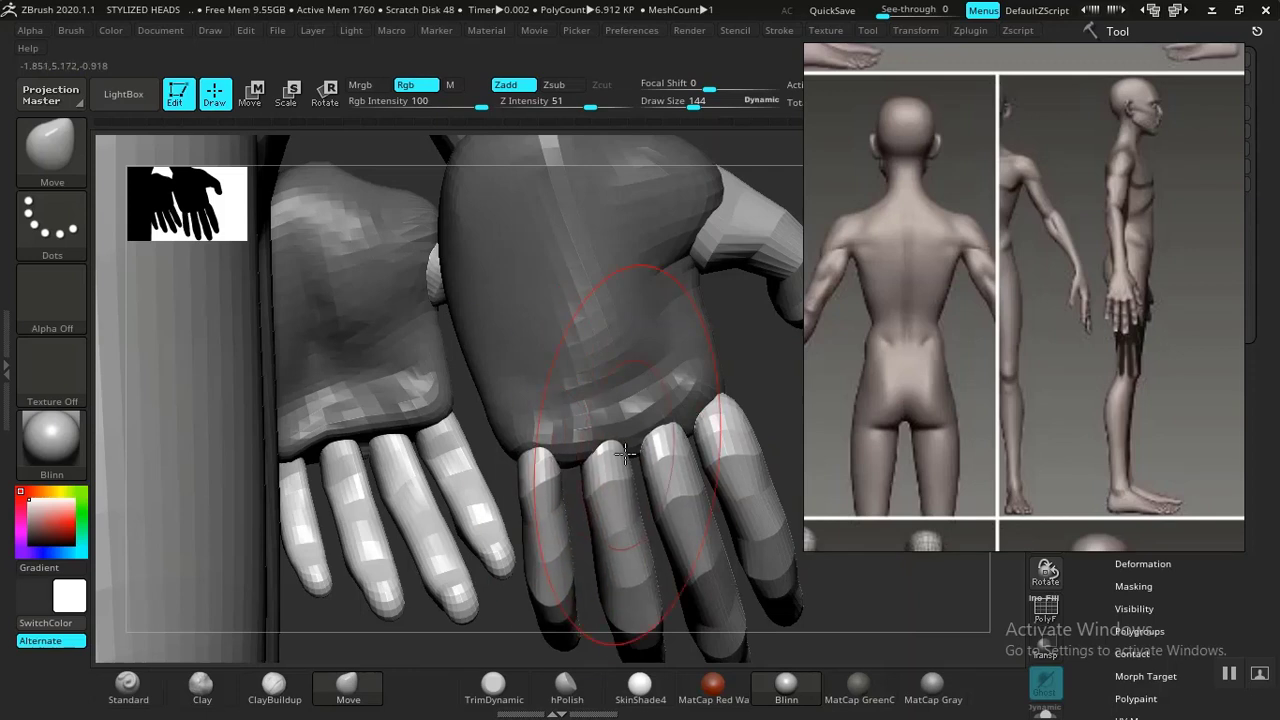
right_click_drag(645, 355, 592, 452, "ctrl")
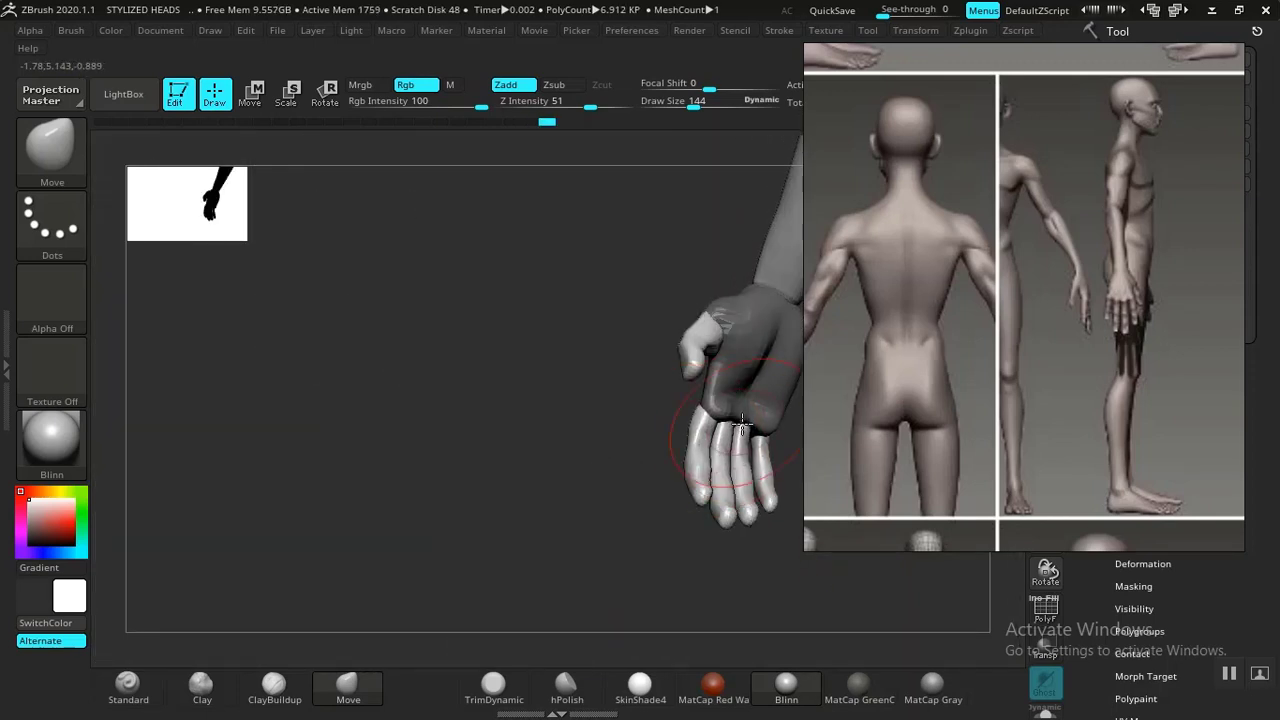
right_click_drag(746, 418, 724, 436)
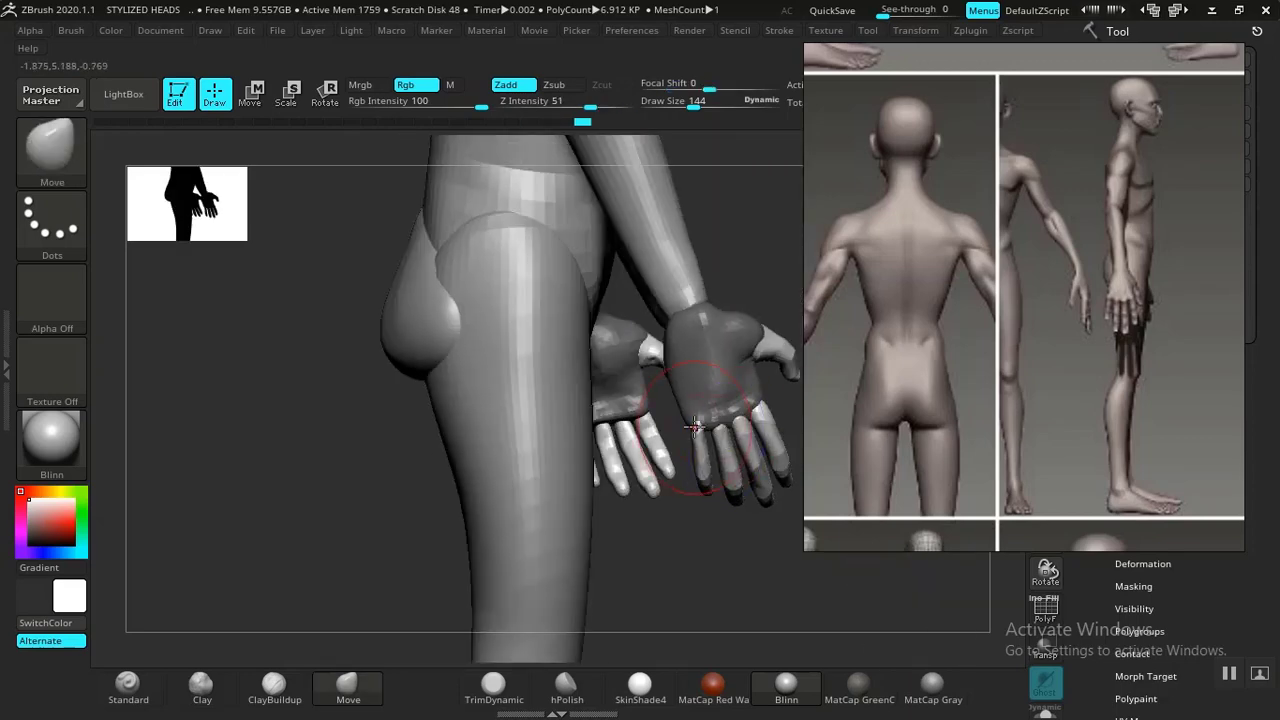
Review the hands from several angles and select the torso subtool.
right_click_drag(667, 501, 583, 494, "ctrl")
right_click_drag(485, 322, 470, 388, "ctrl")
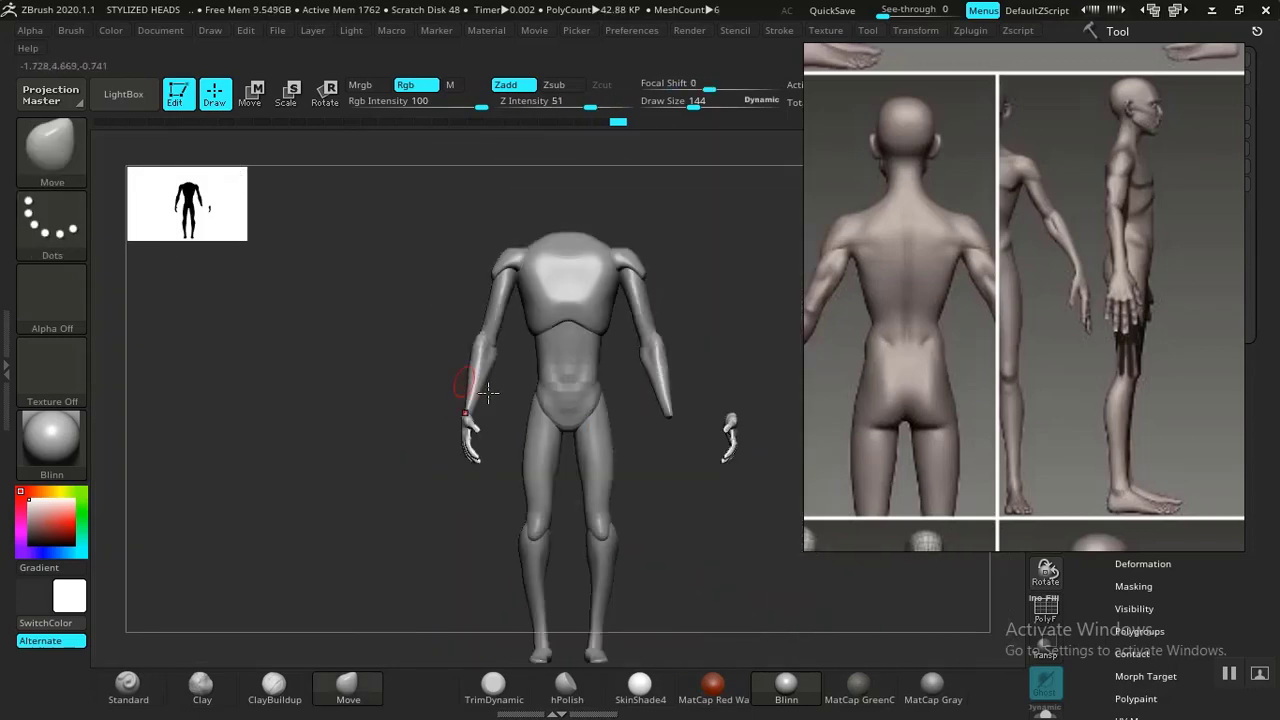
mouse_move(632, 490)
right_mouse_down()
mouse_move(660, 514)
mouse_move(628, 514)
right_mouse_up()
right_click_drag(735, 500, 762, 424, "ctrl")
right_click_drag(383, 508, 503, 530)
right_click_drag(615, 359, 850, 600, "alt")
right_click_drag(742, 464, 731, 385, "ctrl")
right_click_drag(590, 165, 680, 264, "alt")
left_click(503, 305, "alt")
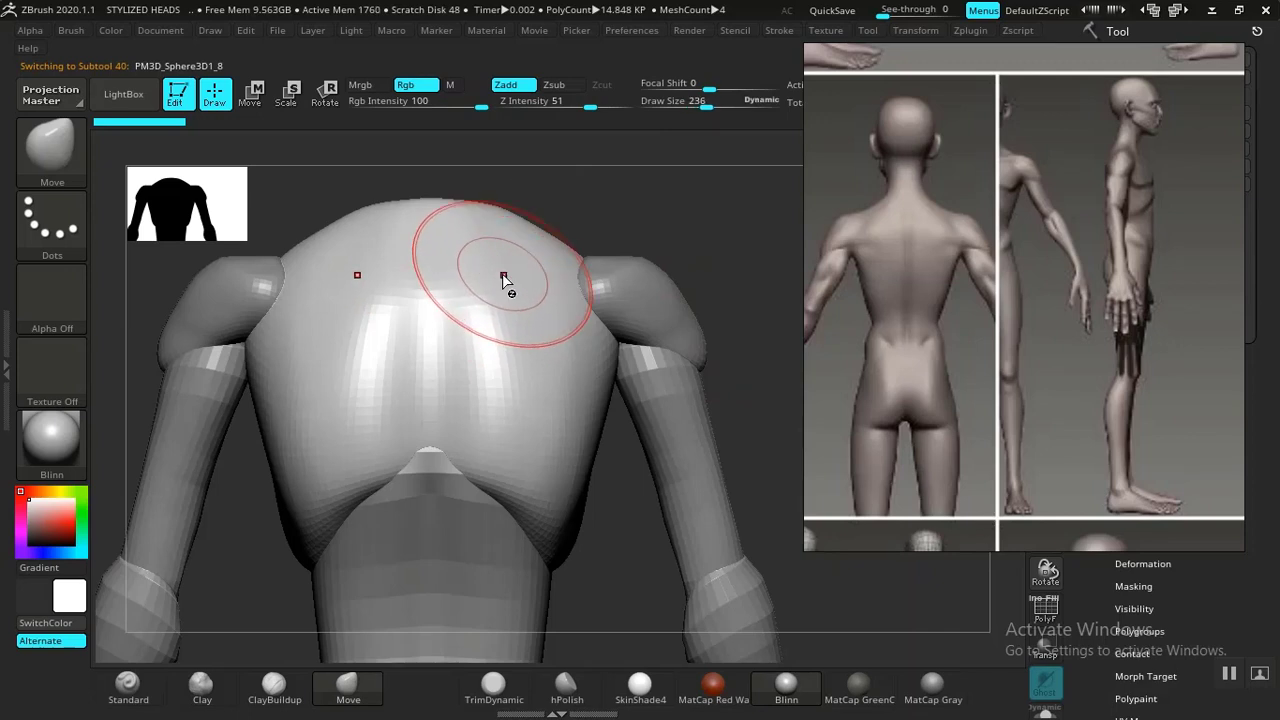
Reshape the top of the torso's upper back with the Move brush.
right_click_drag(652, 266, 686, 320)
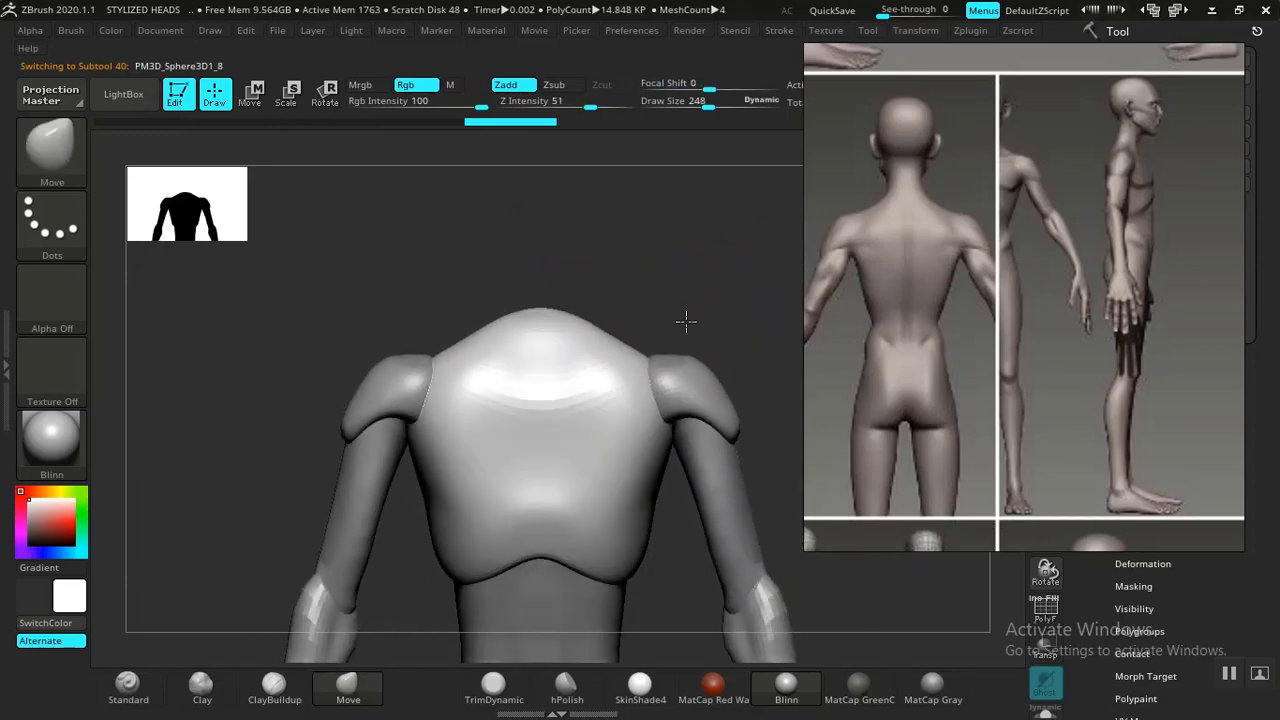
right_click_drag(669, 277, 695, 292, "ctrl")
right_click_drag(966, 333, 814, 317)
right_click_drag(841, 373, 722, 368, "ctrl")
right_click_drag(722, 368, 723, 384)
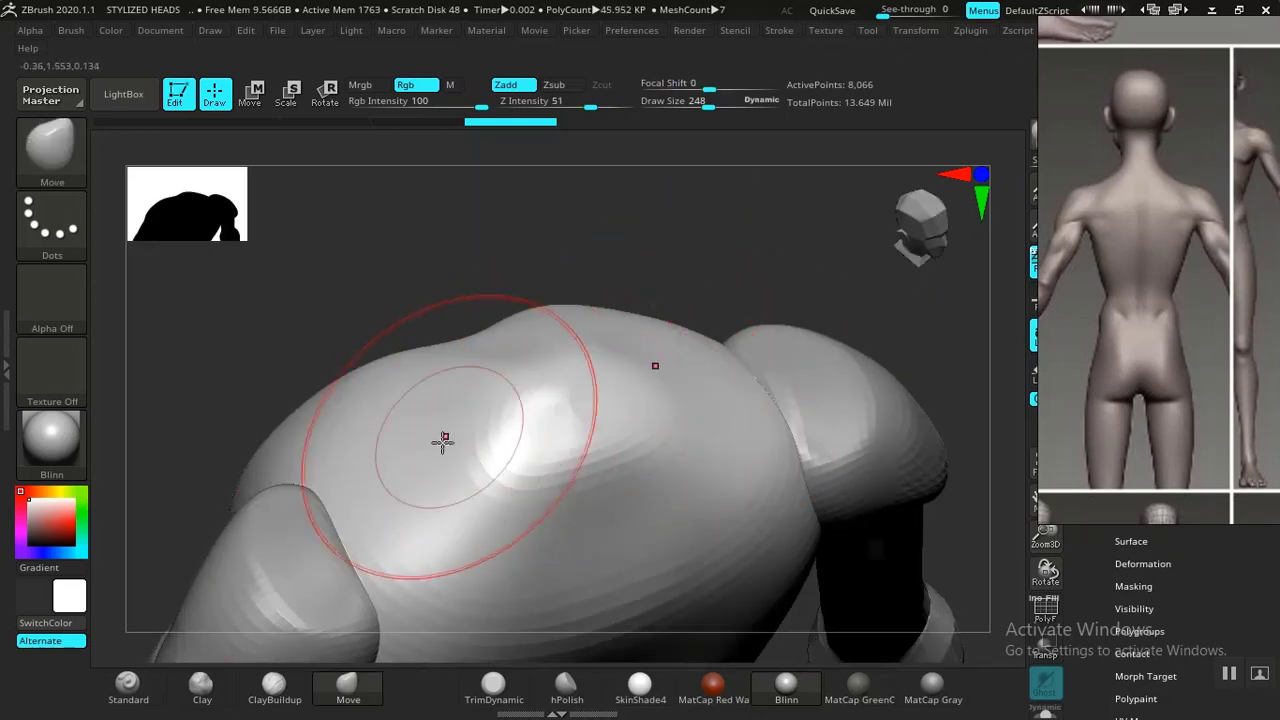
Build up the upper back with the ClayBuildup brush and smooth the added clay.
left_click(273, 688)
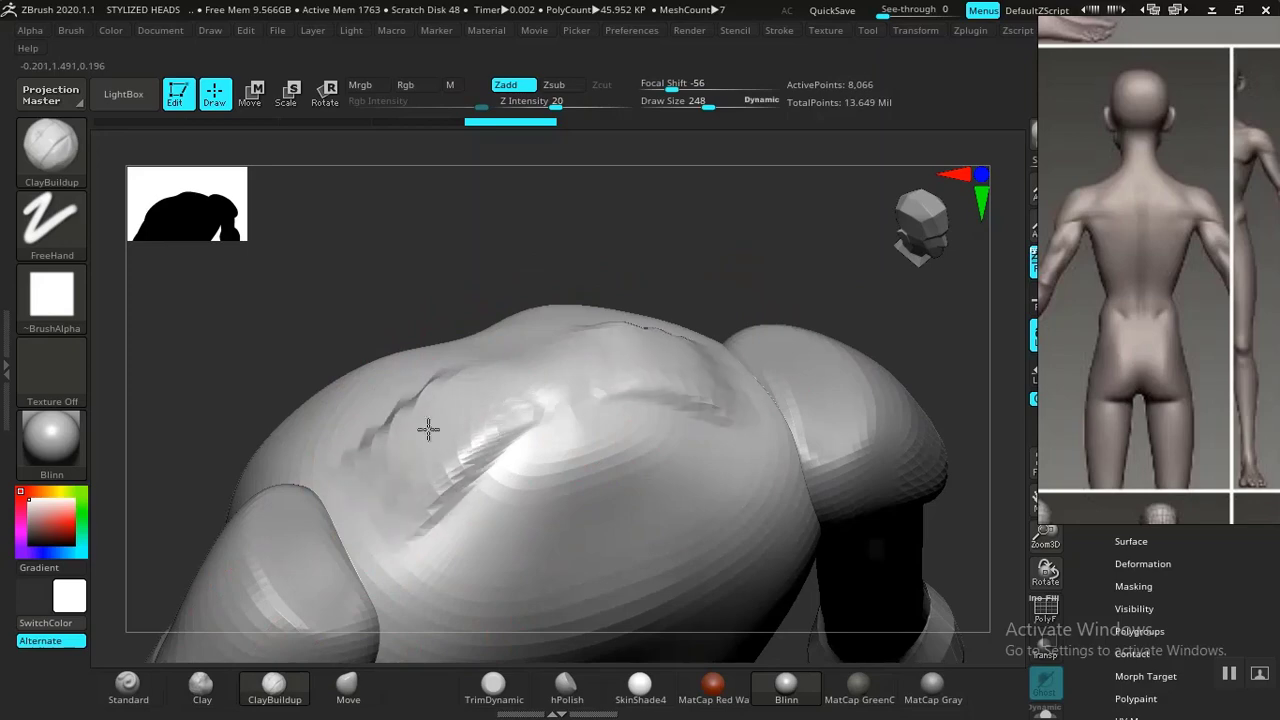
right_click_drag(769, 264, 389, 427, "ctrl")
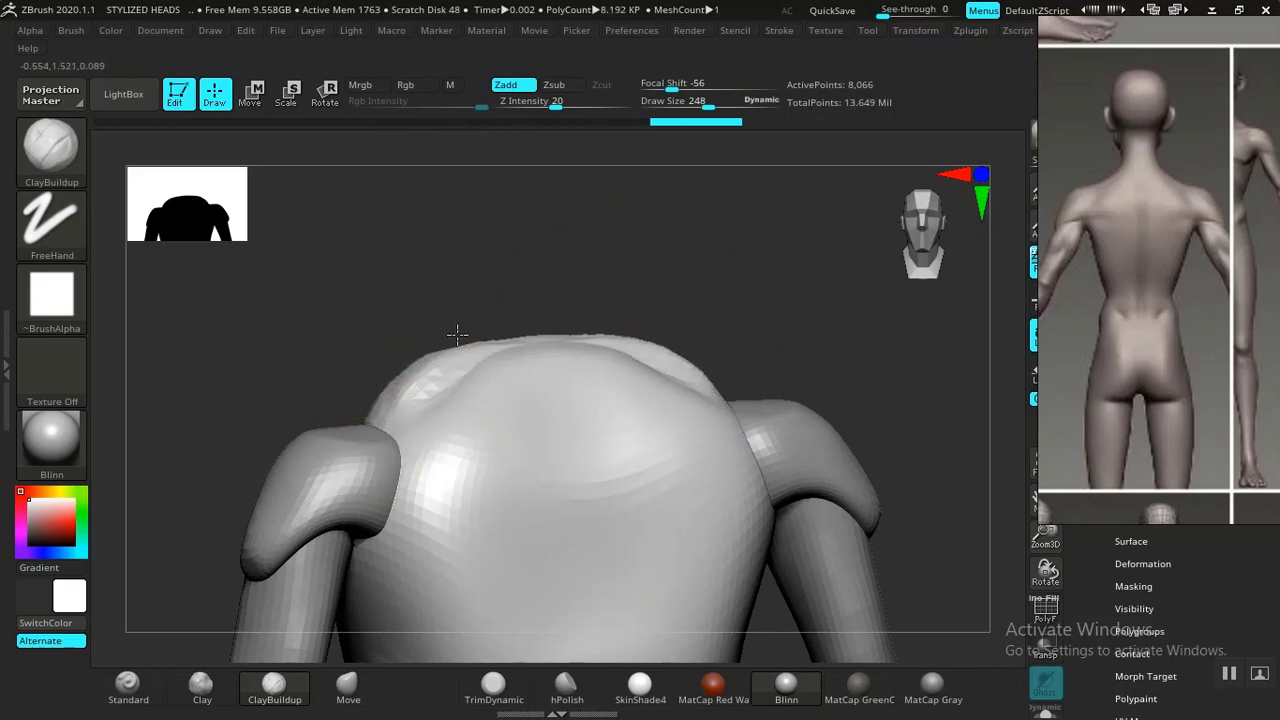
mouse_move(540, 300)
left_mouse_down()
mouse_move(586, 286)
mouse_move(634, 314)
mouse_move(706, 414)
mouse_move(624, 444)
left_mouse_up()
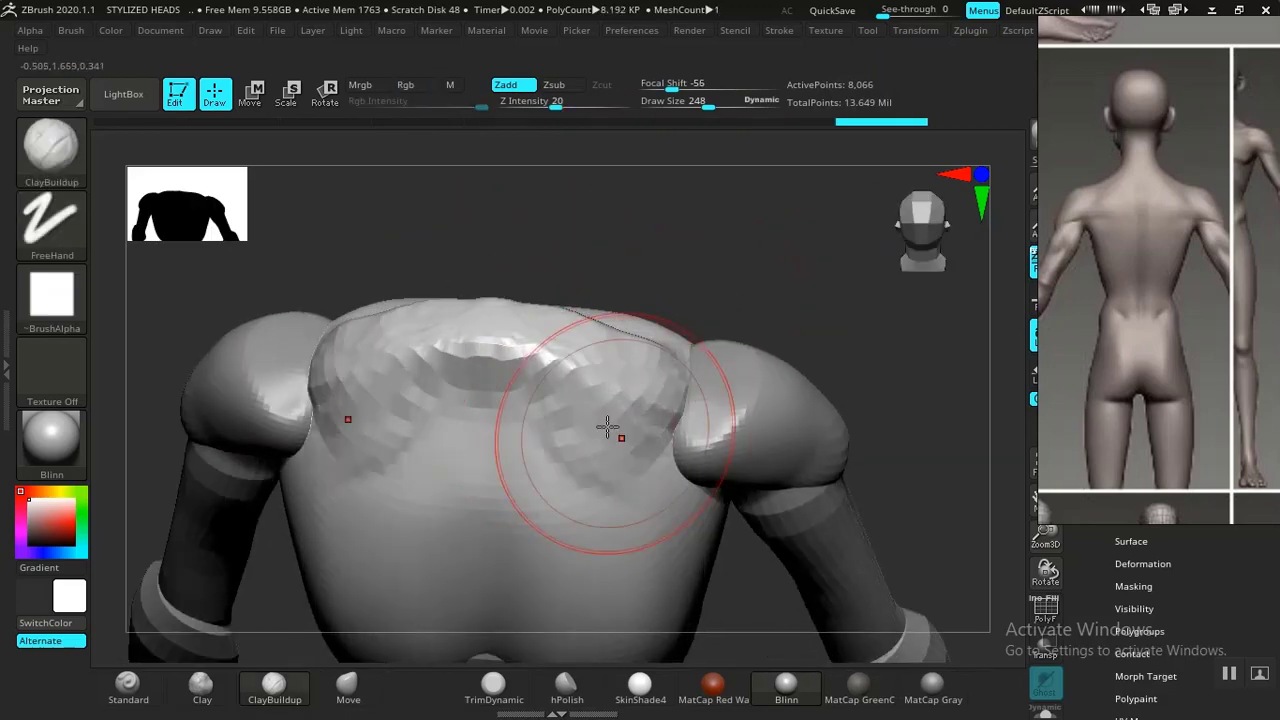
left_click_drag(539, 430, 652, 404, "shift")
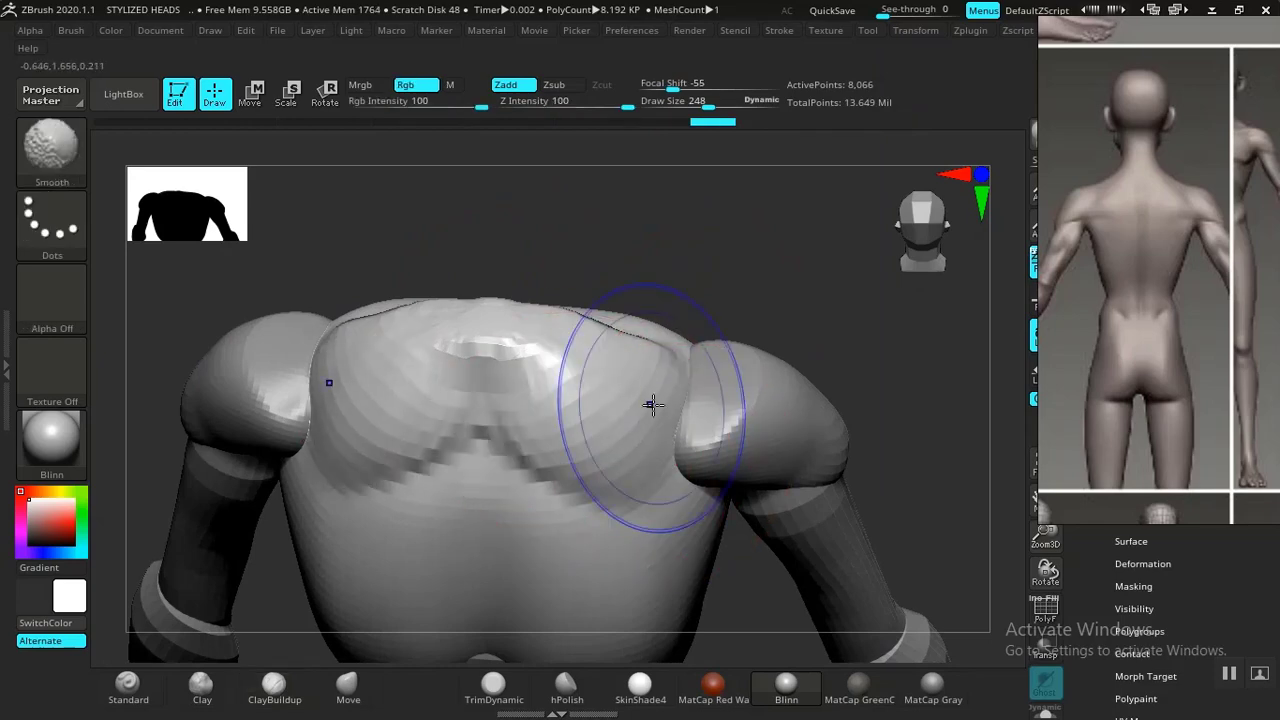
mouse_move(537, 364)
left_mouse_down("shift")
mouse_move(474, 363)
mouse_move(651, 372)
left_mouse_up("shift")
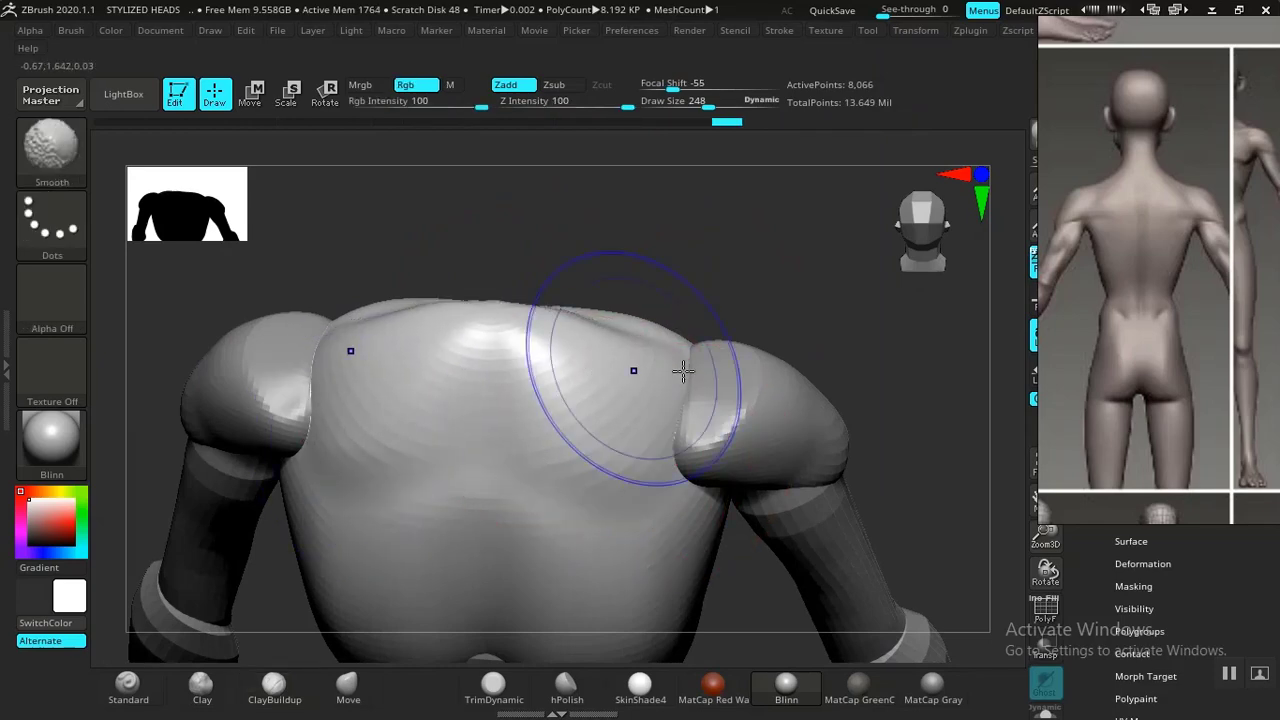
Select the hand subtool and apply Mirror And Weld so both hands match.
mouse_move(806, 332)
left_mouse_down("alt")
mouse_move(689, 248)
mouse_move(834, 337)
mouse_move(849, 391)
mouse_move(763, 306)
mouse_move(851, 323)
mouse_move(835, 322)
mouse_move(846, 326)
mouse_move(834, 346)
mouse_move(797, 283)
mouse_move(822, 373)
mouse_move(476, 453)
left_mouse_up("alt")
left_click(413, 475, "alt")
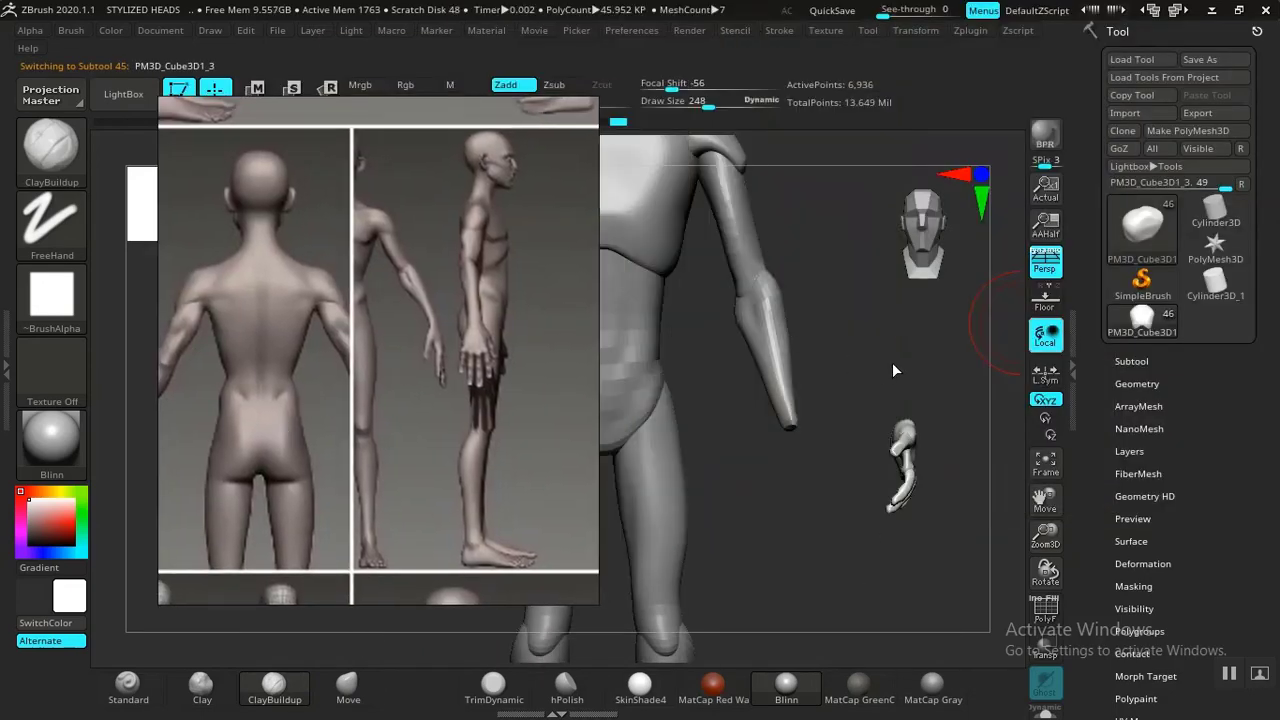
left_click_drag(893, 370, 825, 362)
scroll(1100, 420, "down", 3)
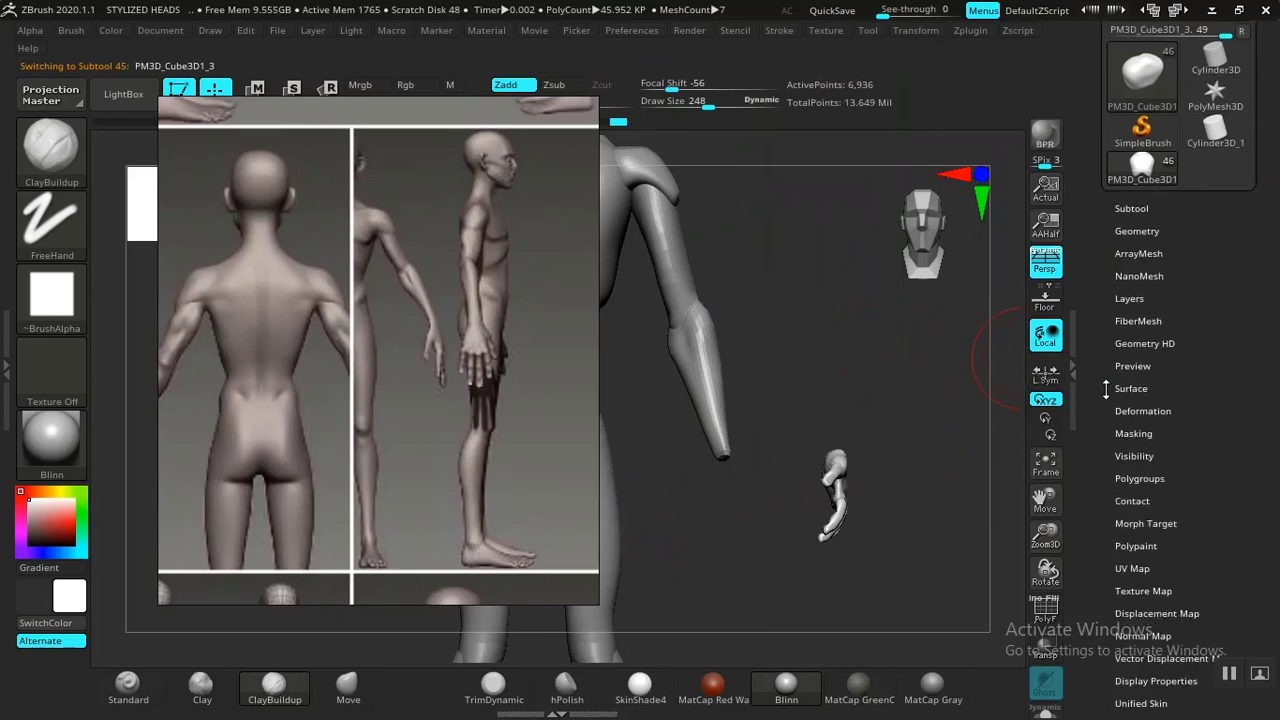
scroll(1096, 402, "down", 1)
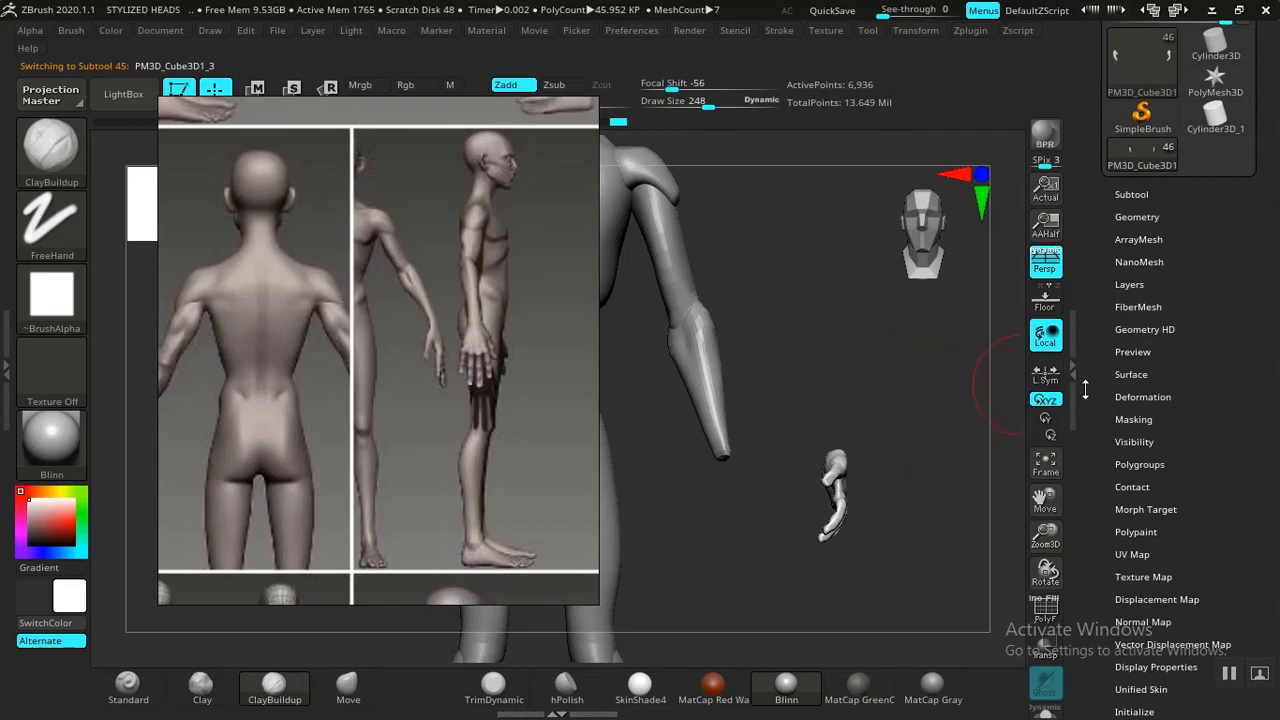
scroll(1100, 410, "up", 1)
left_click(1138, 234)
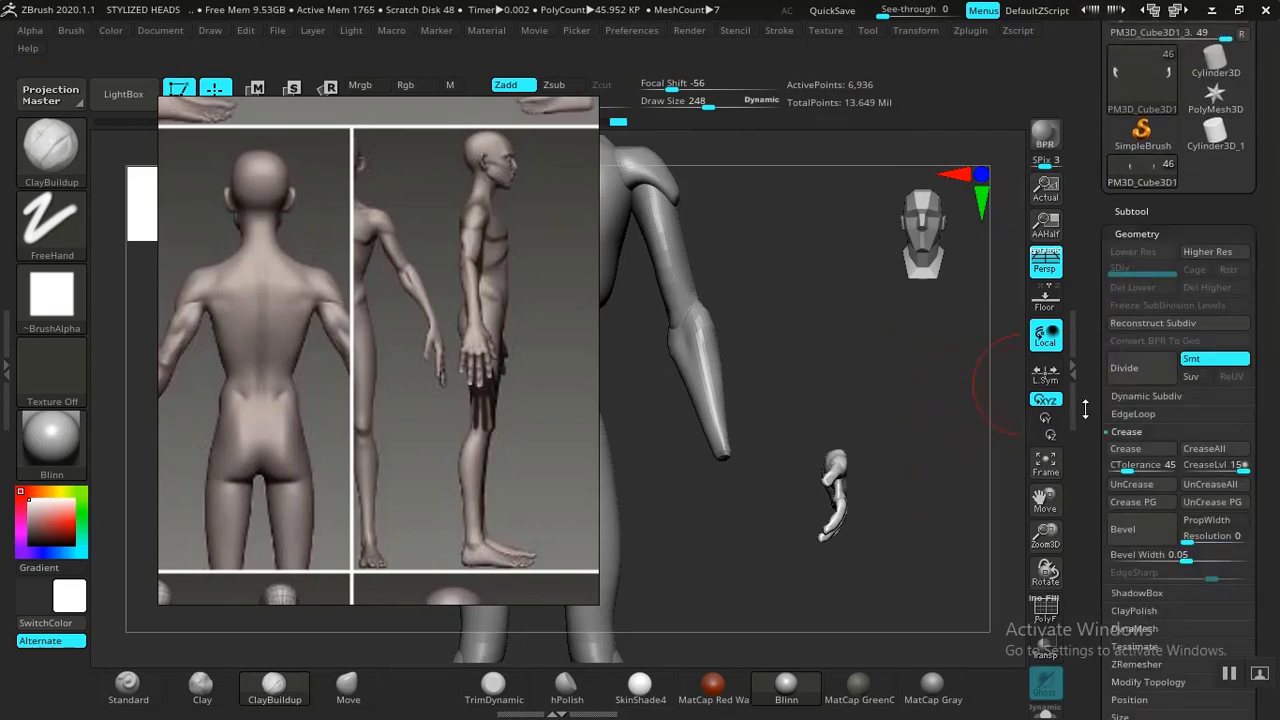
scroll(1145, 400, "down", 5)
left_click(1148, 431)
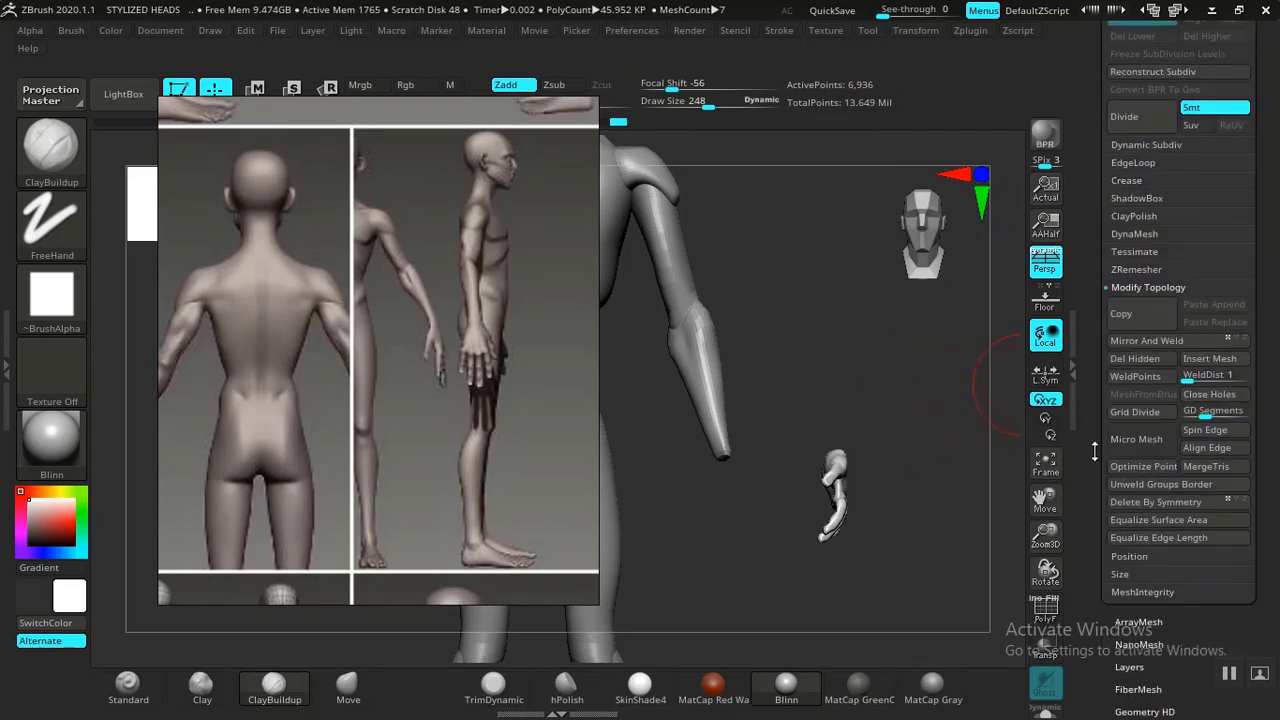
left_click(1147, 342)
Reposition the reference image and compare the body against it from several angles.
left_click_drag(299, 450, 1017, 414)
left_click_drag(806, 378, 791, 380)
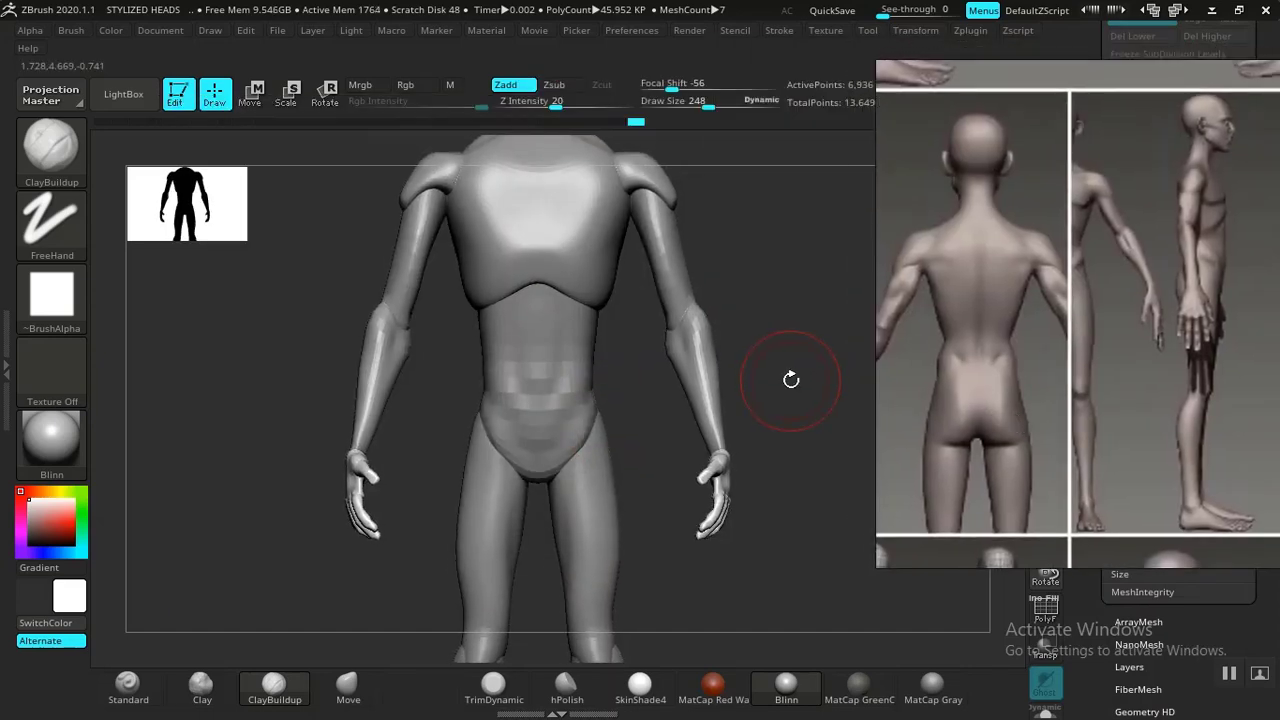
key("Down")
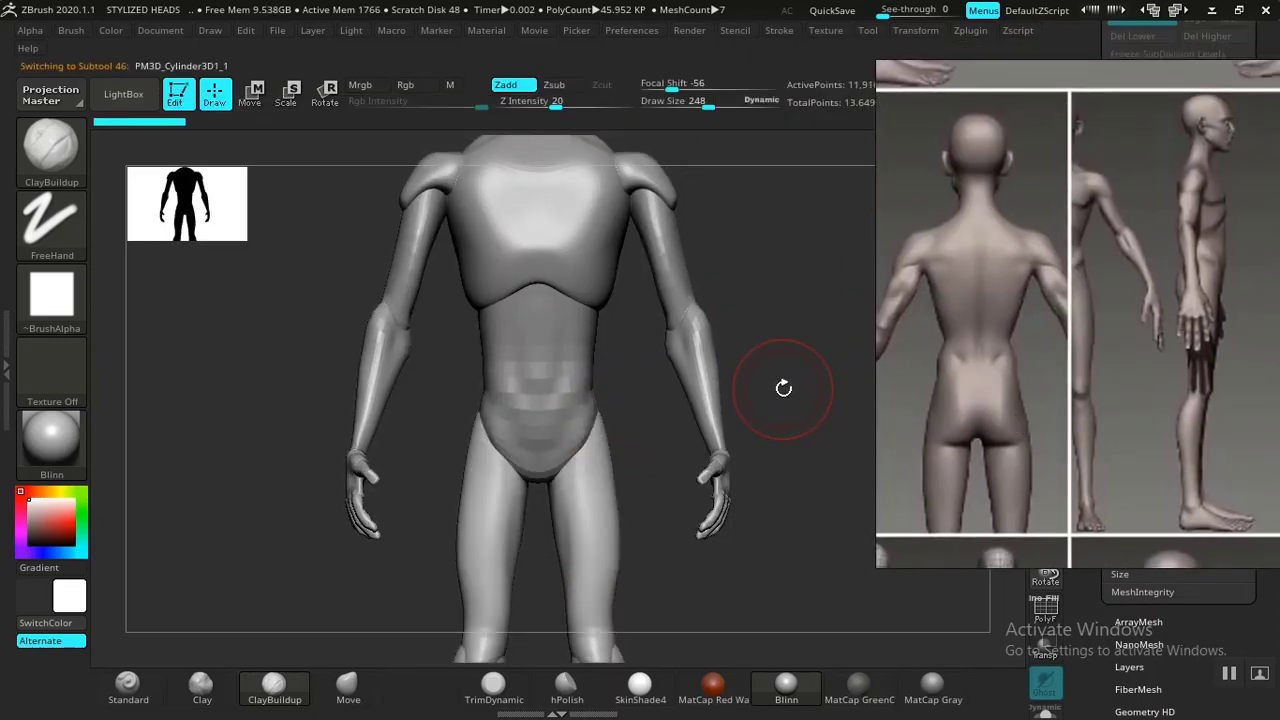
key("XF86MonBrightnessUp")
mouse_move(780, 400)
left_mouse_down()
mouse_move(800, 397)
mouse_move(797, 363)
mouse_move(788, 434)
left_mouse_up()
left_click_drag(211, 440, 217, 377, "alt")
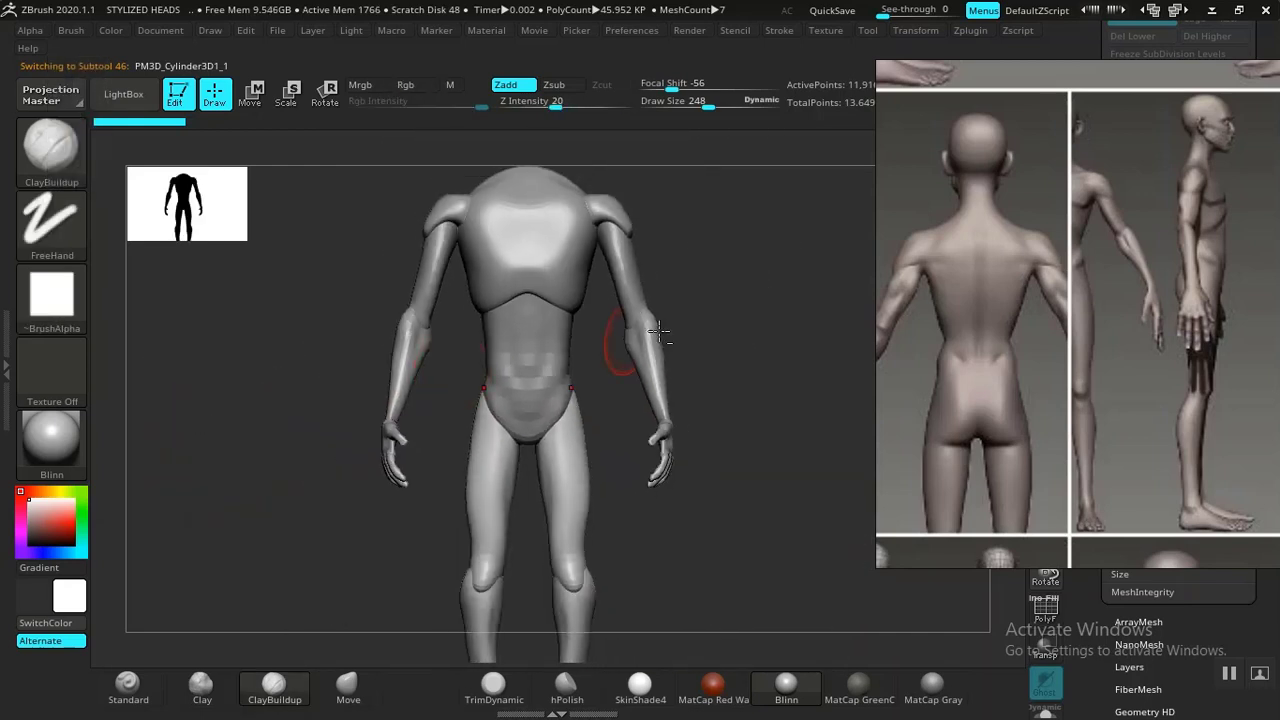
left_click_drag(737, 343, 801, 397)
middle_click_drag(1127, 294, 1208, 288)
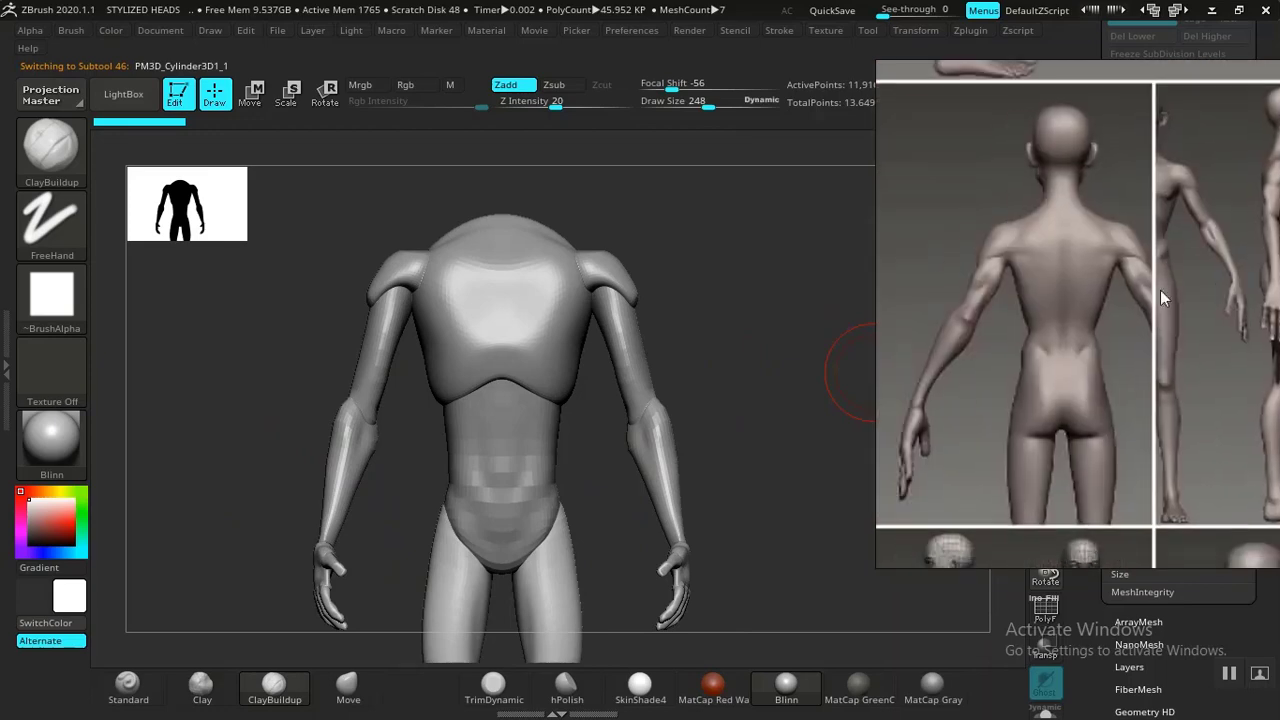
middle_click_drag(1040, 270, 1168, 288)
middle_click_drag(1082, 280, 1130, 281)
left_click_drag(756, 330, 640, 326)
middle_click_drag(1045, 327, 880, 315)
middle_click_drag(1109, 313, 983, 311)
left_click_drag(692, 331, 660, 322)
left_click_drag(634, 280, 766, 364, "alt")
Select the shoulder subtool and reshape the shoulder caps with the Move brush.
left_click(650, 314, "alt")
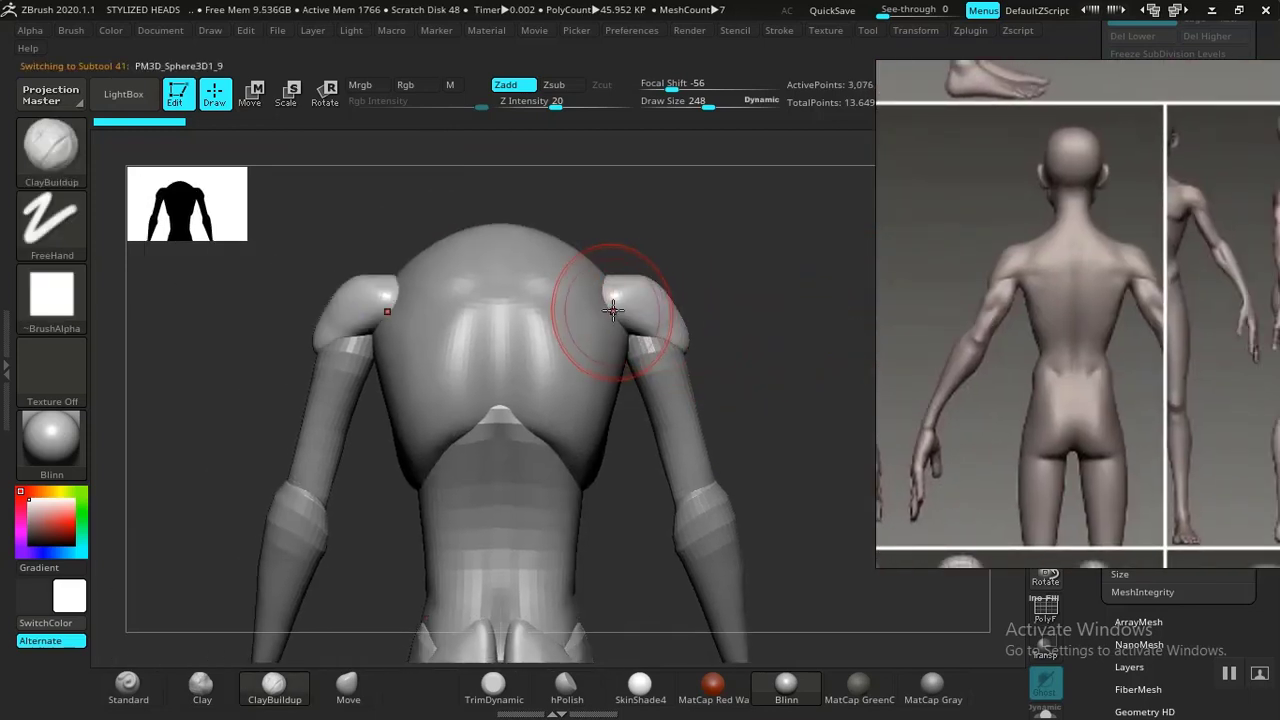
left_click(348, 685)
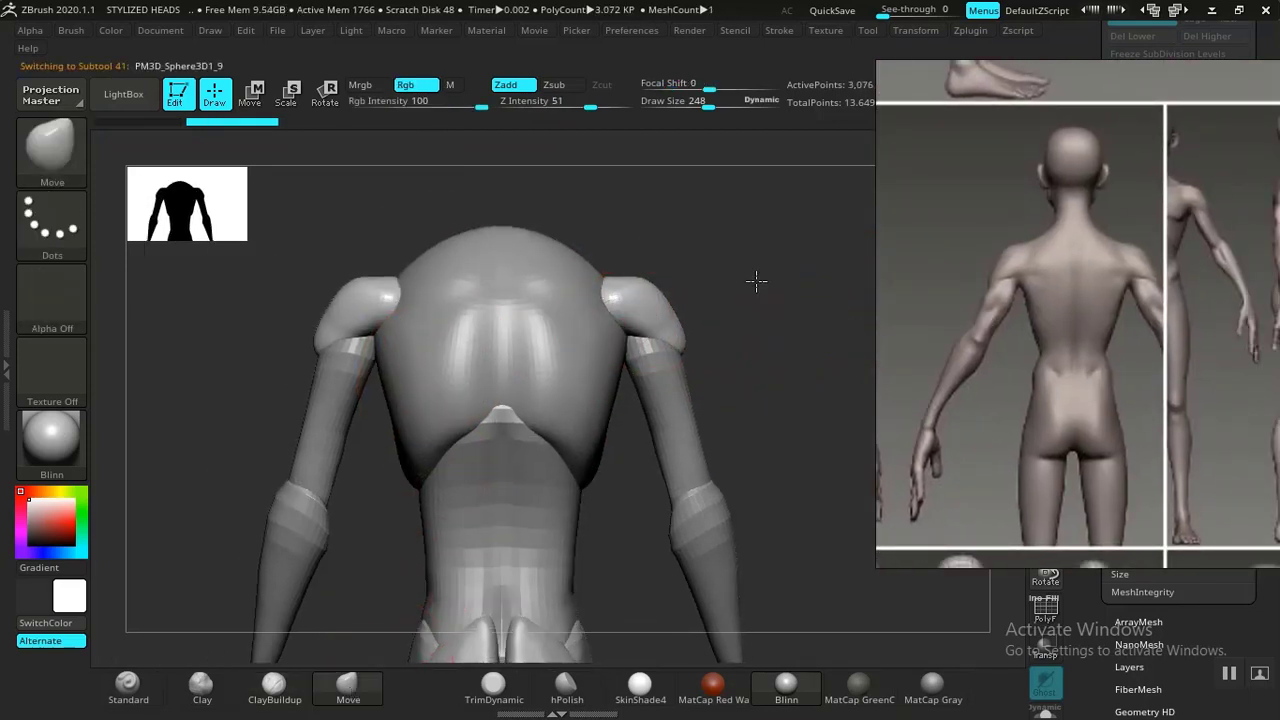
mouse_move(757, 280)
left_mouse_down("alt")
mouse_move(765, 291)
mouse_move(660, 281)
left_mouse_up("alt")
left_click_drag(372, 339, 384, 331)
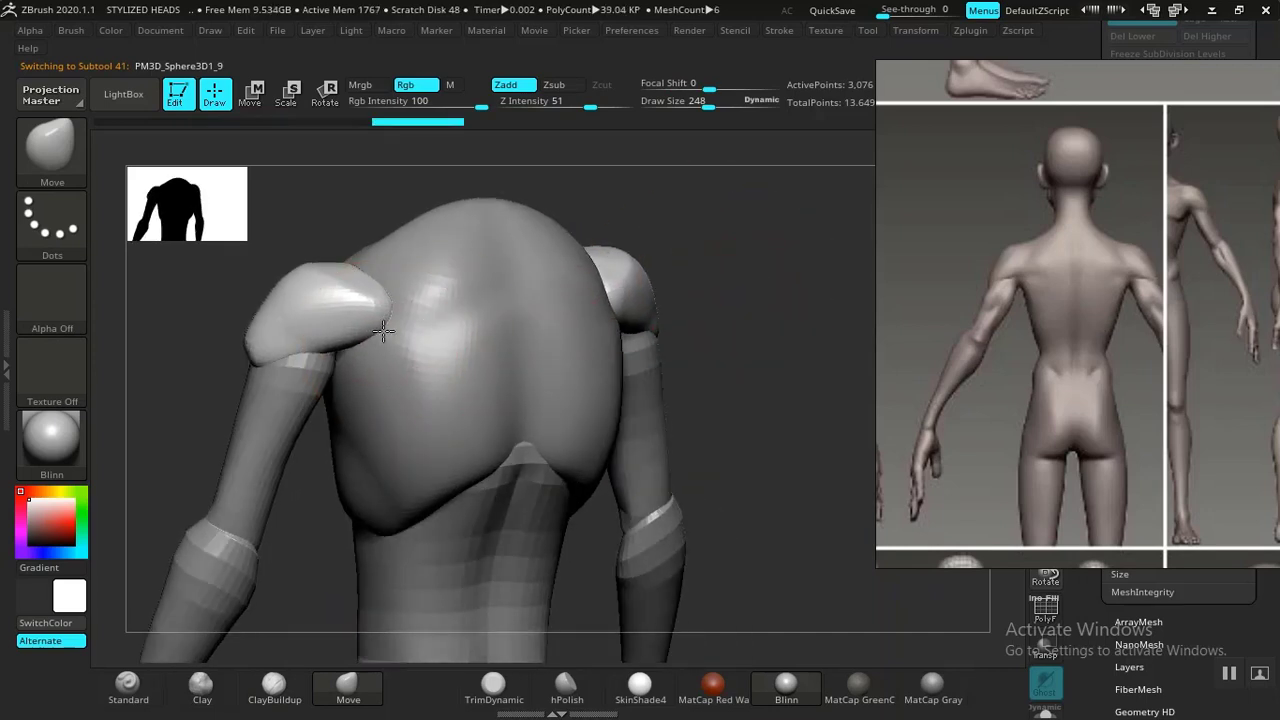
left_click_drag(800, 218, 760, 211)
left_click_drag(242, 378, 314, 374)
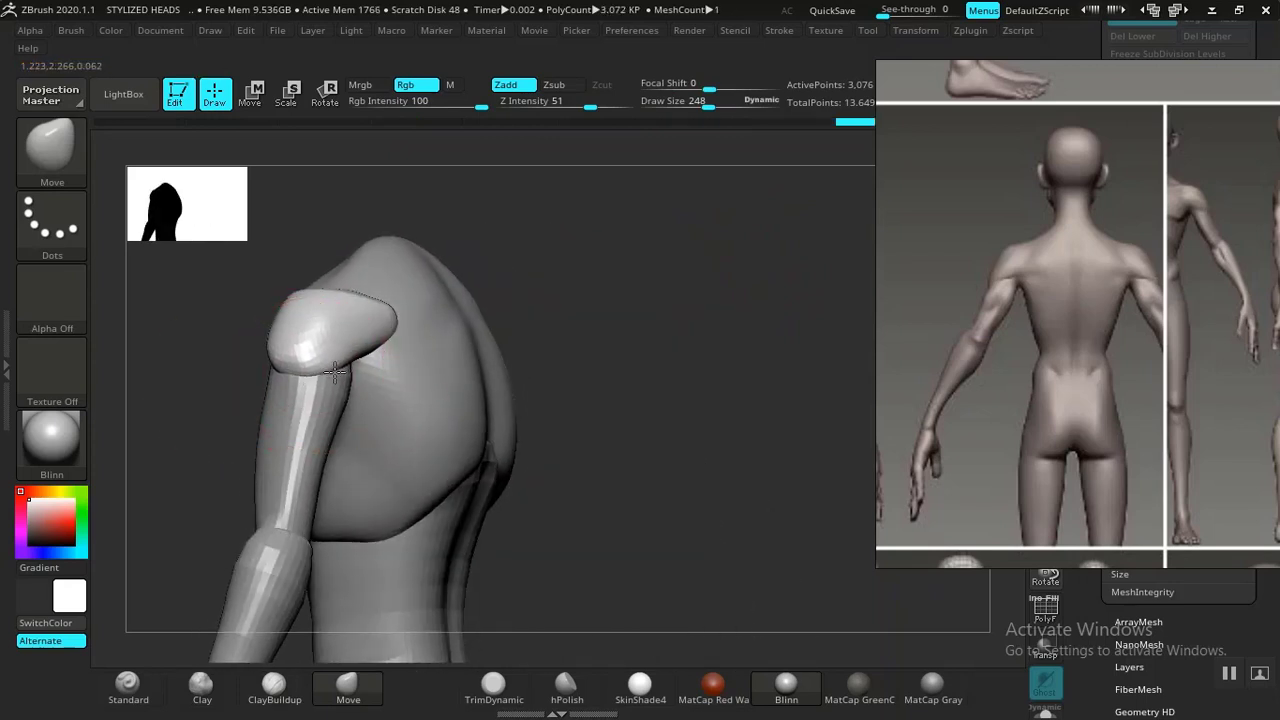
left_click_drag(236, 370, 275, 367)
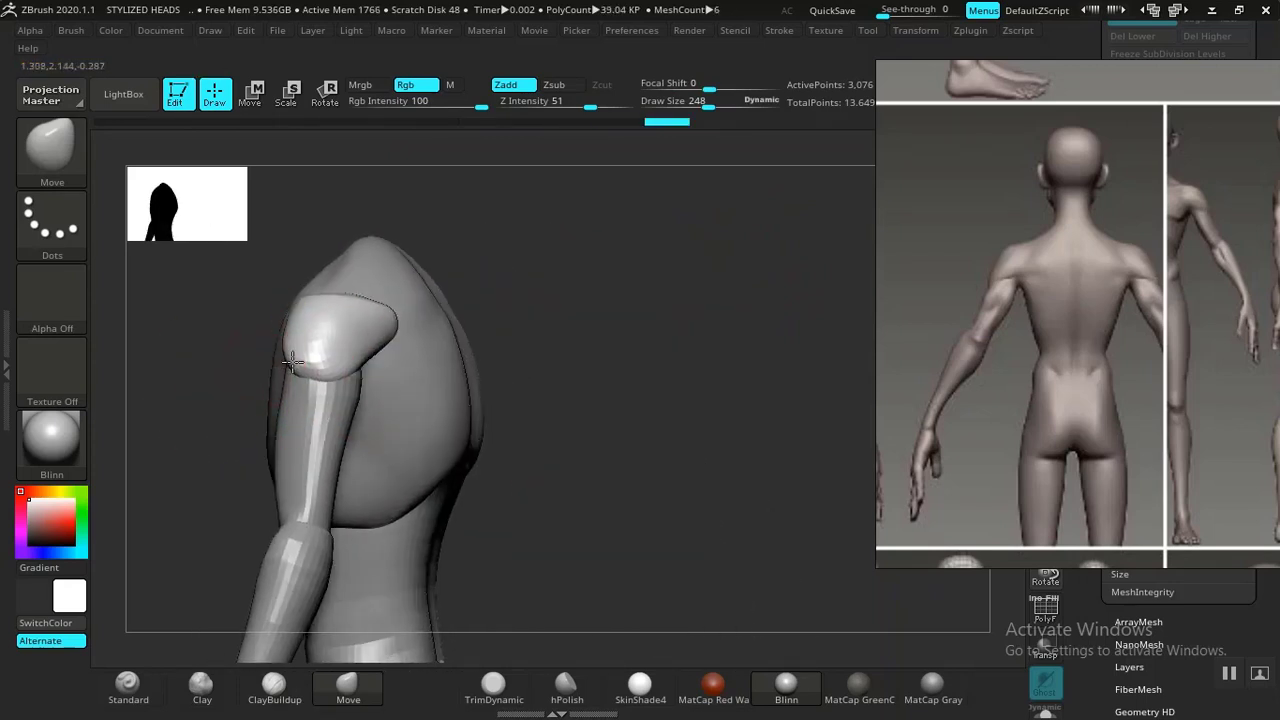
left_click_drag(588, 326, 657, 334)
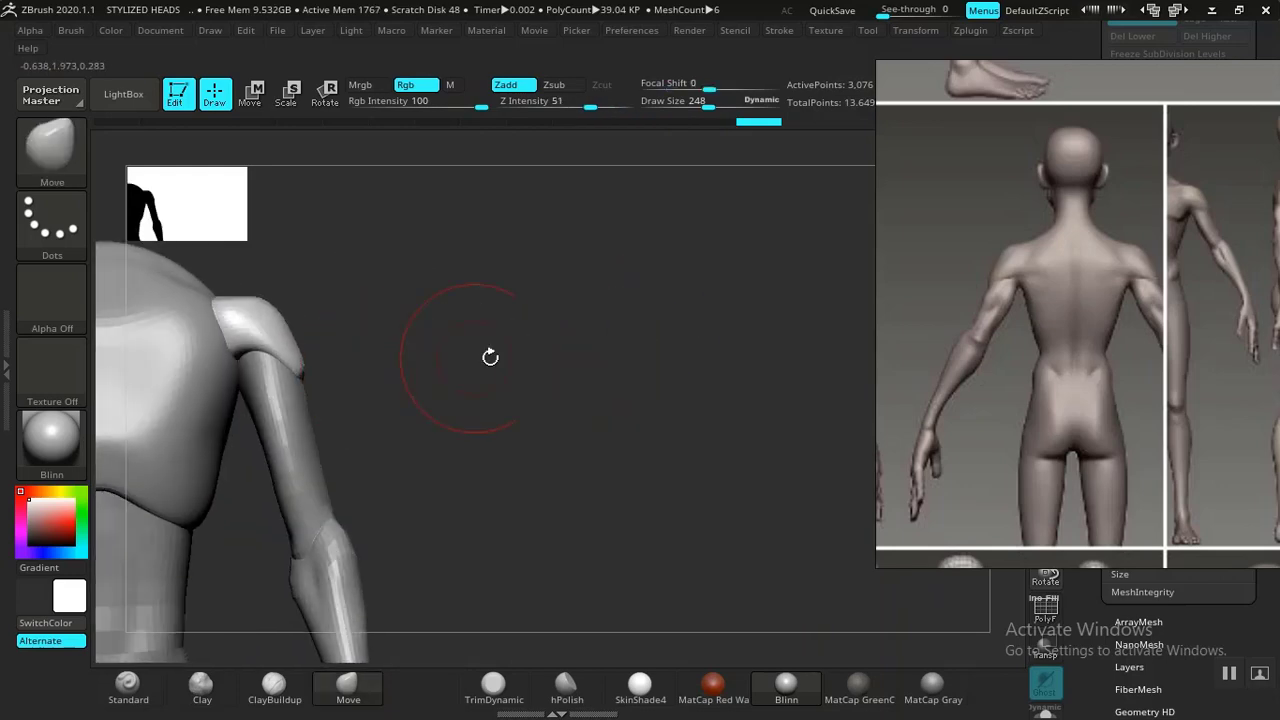
left_click_drag(491, 357, 571, 371)
Select the buttocks subtool and reshape and lift the buttocks with the Move brush.
left_click(545, 381, "alt")
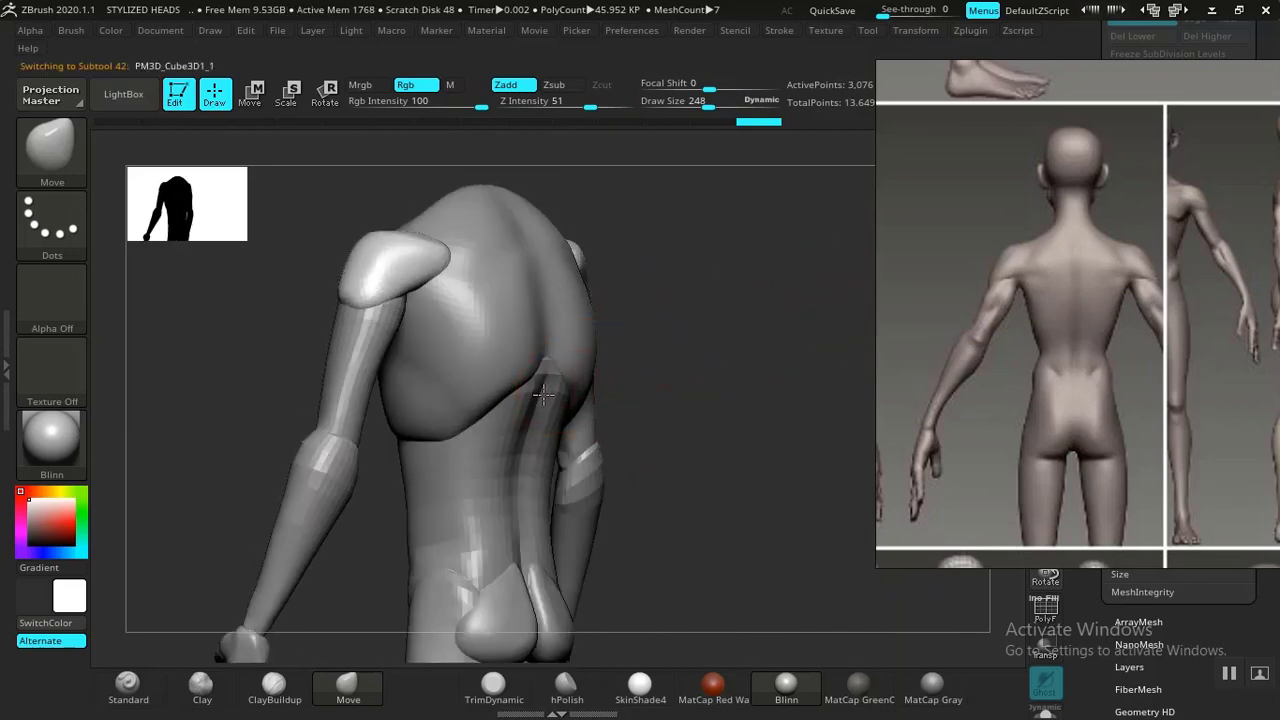
left_click_drag(774, 379, 729, 294, "shift")
left_click_drag(732, 395, 634, 289, "alt")
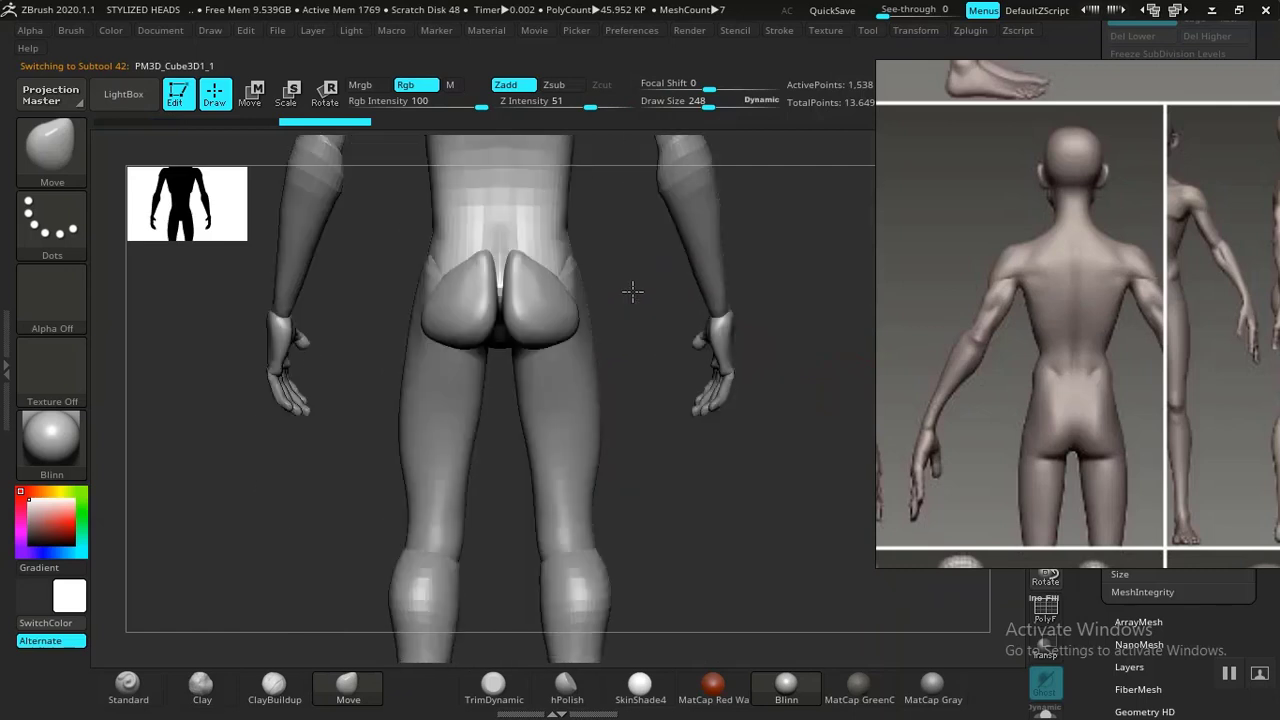
left_click(550, 349, "alt")
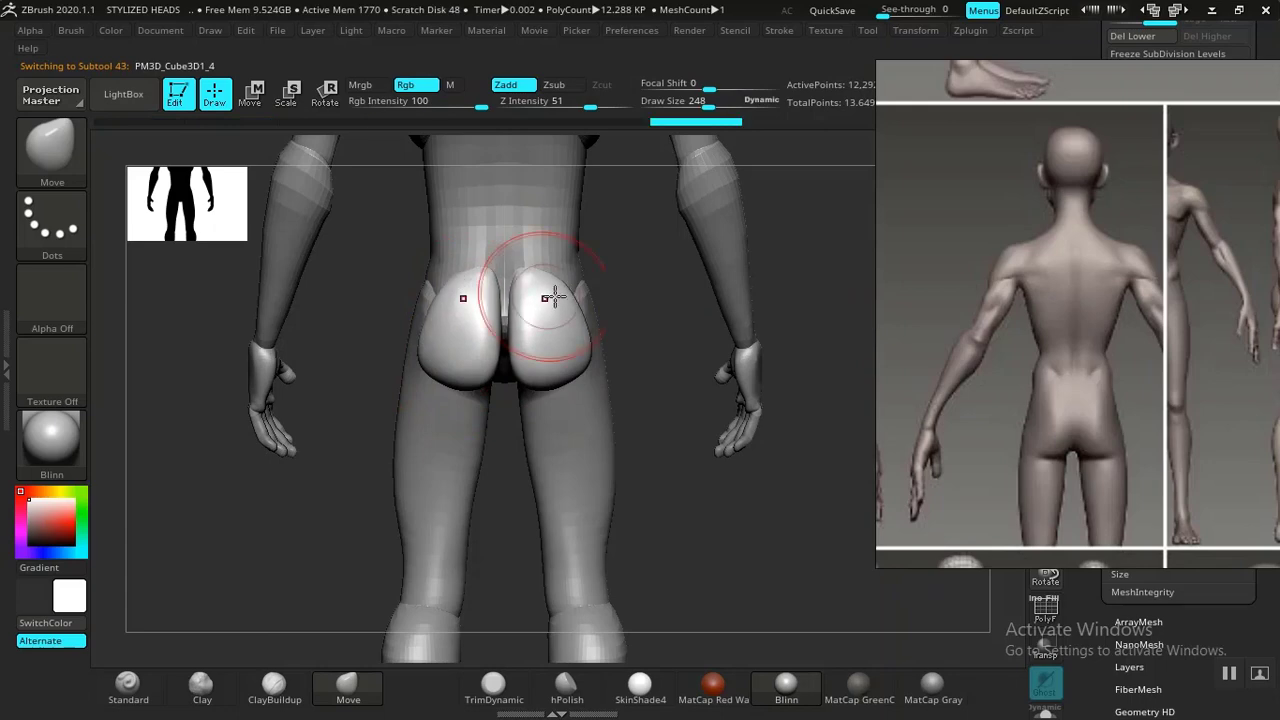
left_click_drag(637, 300, 732, 302)
left_click_drag(617, 357, 635, 415, "alt")
mouse_move(640, 412)
left_mouse_down()
mouse_move(713, 415)
mouse_move(489, 406)
mouse_move(400, 330)
mouse_move(457, 302)
mouse_move(403, 330)
left_mouse_up()
left_click_drag(419, 414, 409, 424)
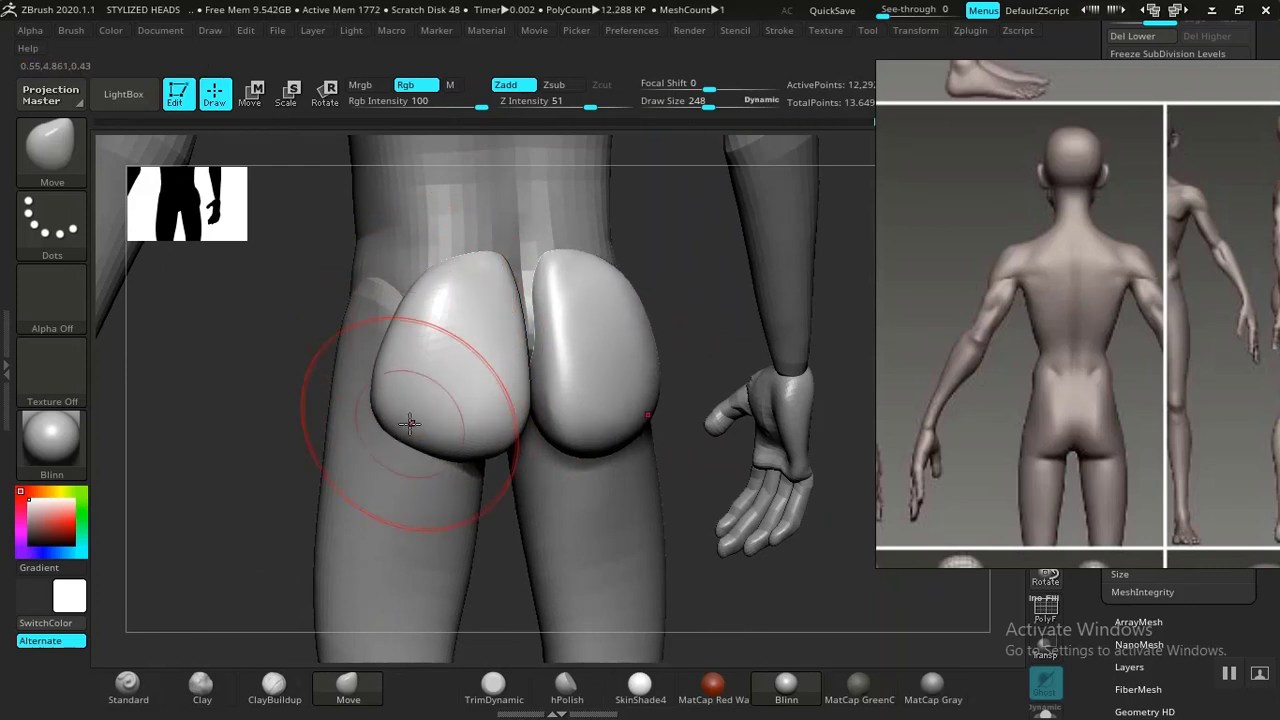
mouse_move(713, 286)
left_mouse_down()
mouse_move(586, 306)
mouse_move(343, 401)
mouse_move(365, 342)
mouse_move(331, 371)
mouse_move(603, 297)
mouse_move(683, 354)
mouse_move(678, 364)
left_mouse_up()
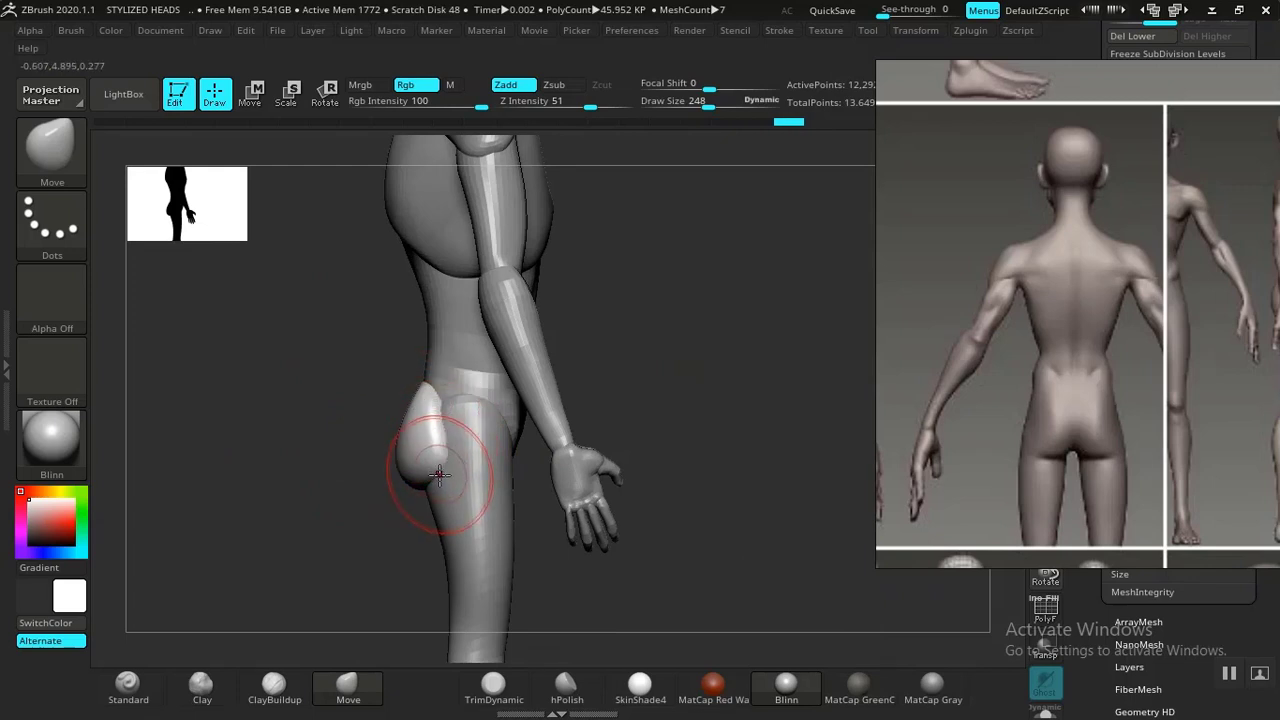
left_click_drag(433, 488, 438, 430)
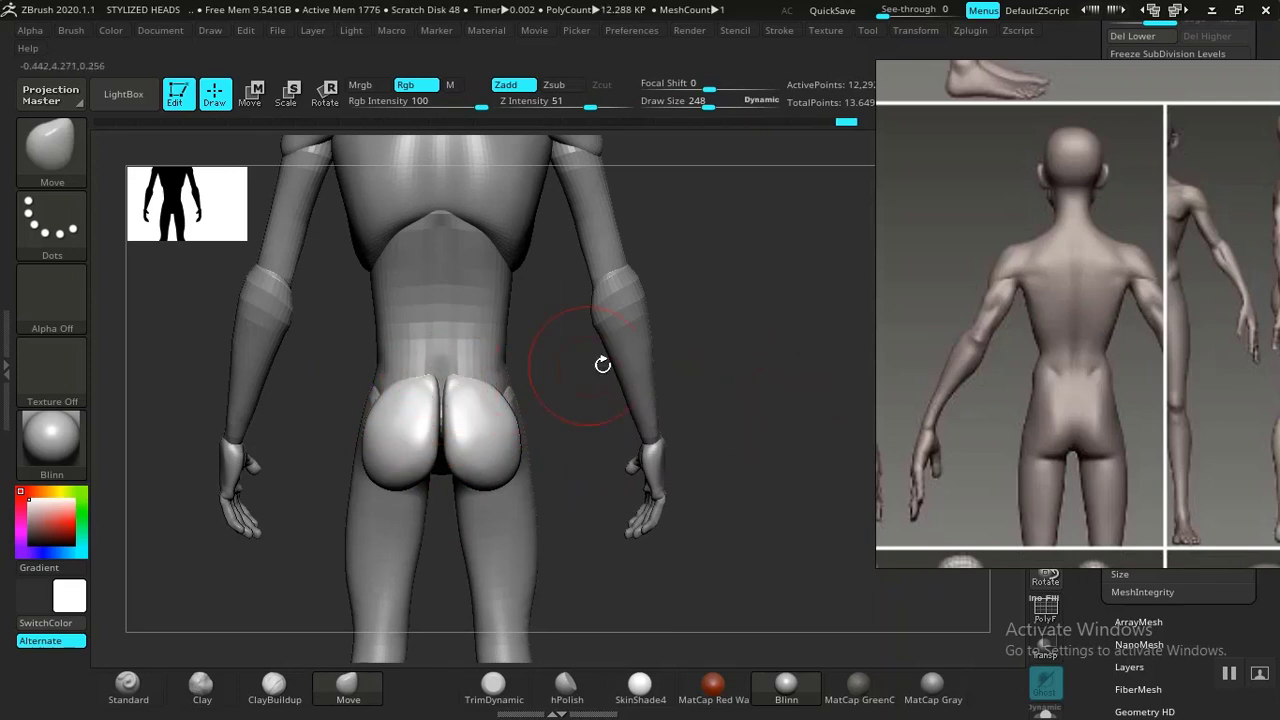
Review the whole figure from the front and reposition the reference image beside it.
left_click_drag(603, 365, 673, 394, "alt")
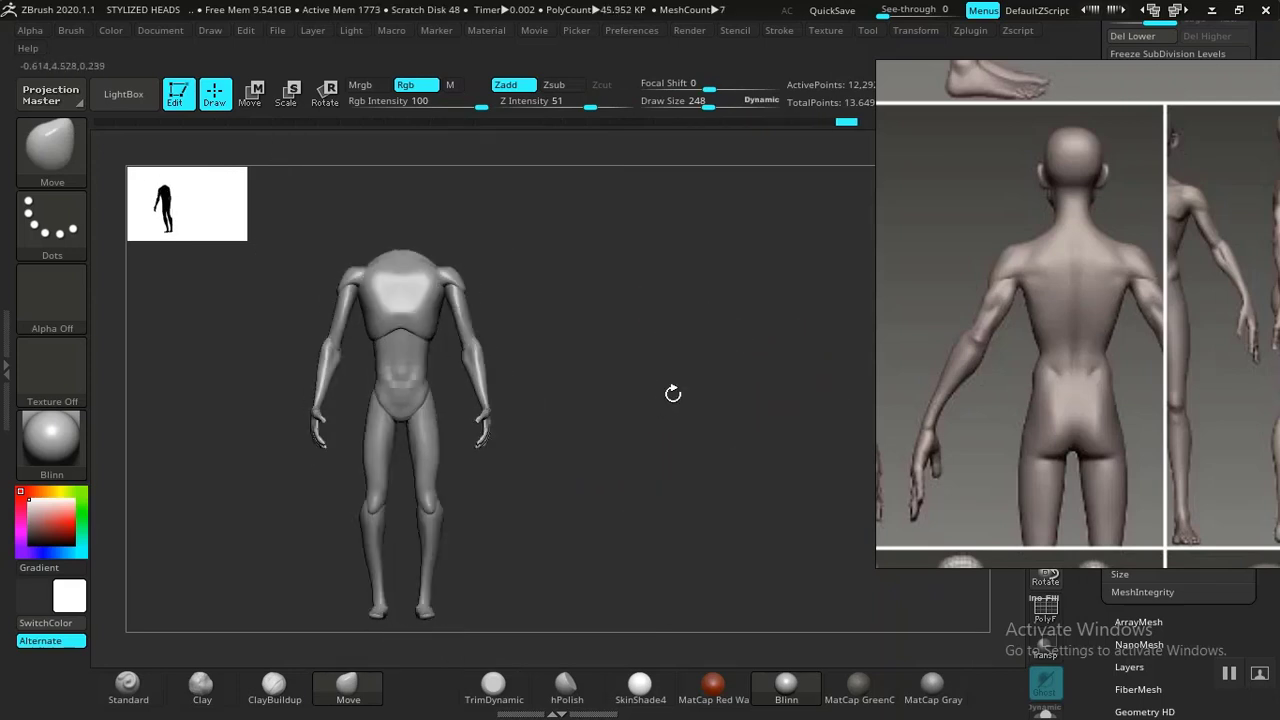
left_click_drag(709, 354, 1003, 384, "alt")
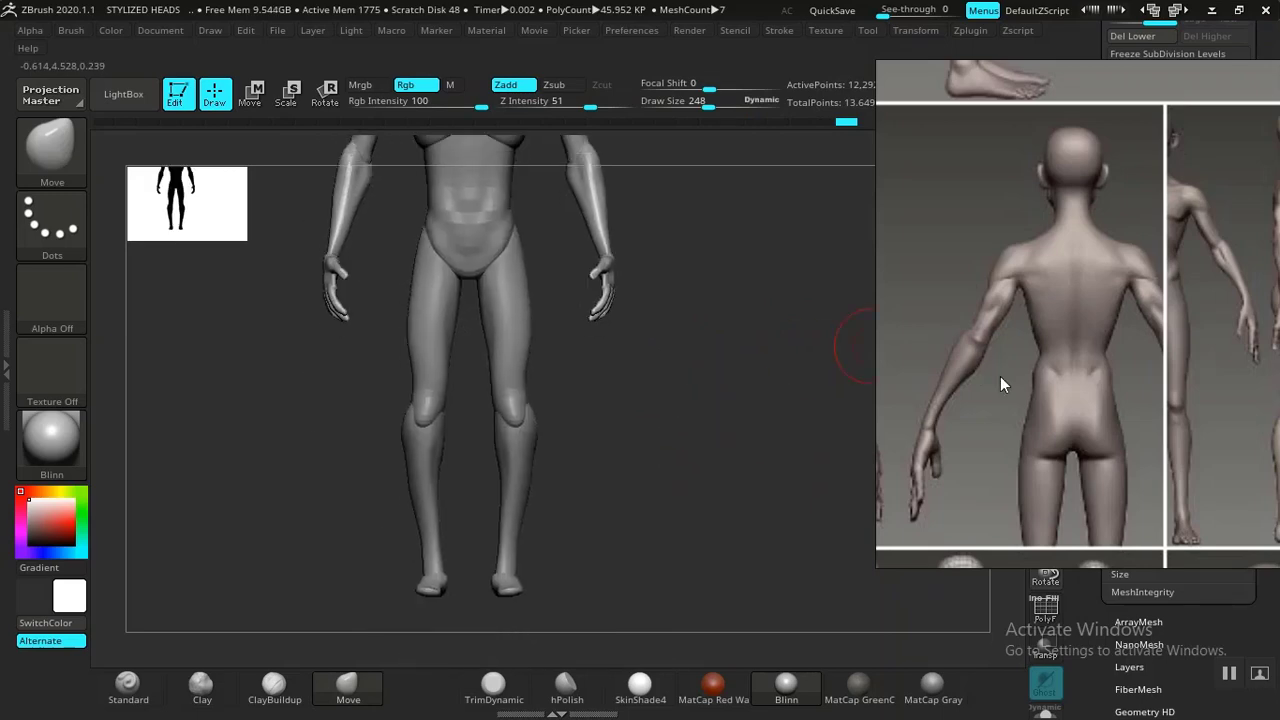
middle_click_drag(1003, 384, 1023, 250)
left_click_drag(642, 477, 720, 457)
key("f")
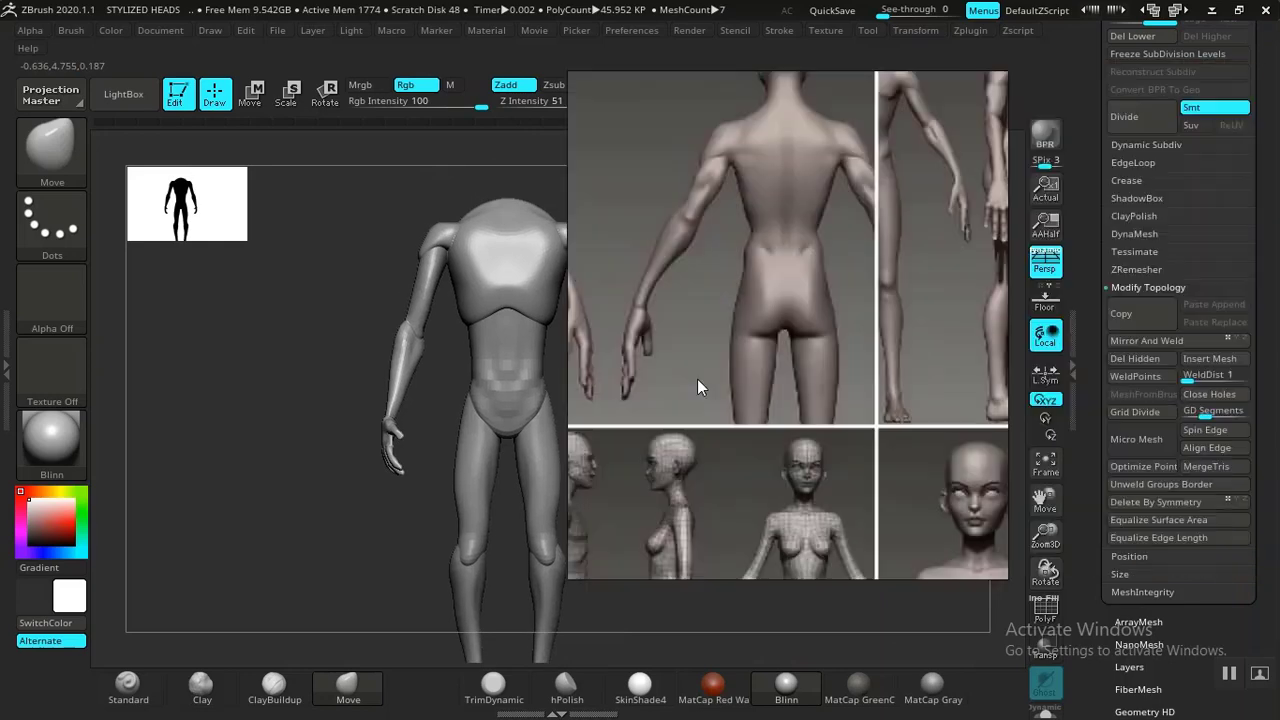
left_click_drag(697, 388, 22, 434)
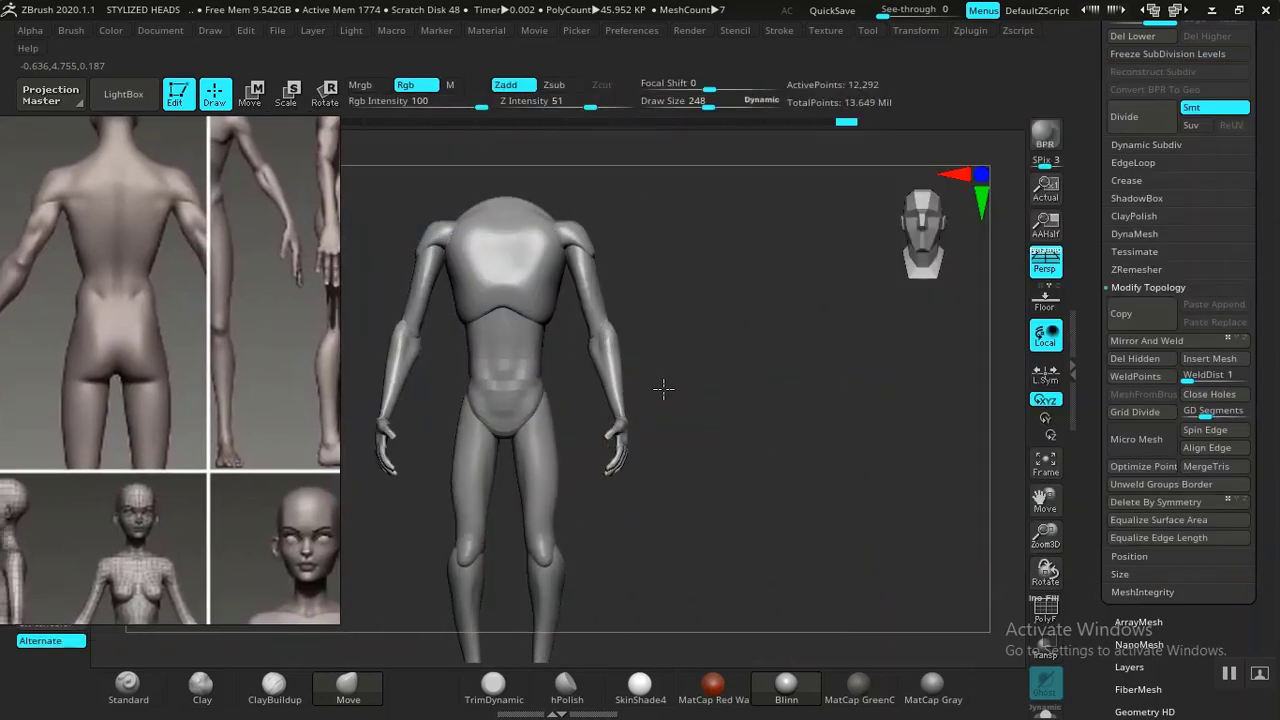
left_click_drag(663, 389, 800, 372)
Make the STYLIZED MALE 01 subtool folder visible to show the head on the body.
left_click_drag(1090, 254, 1127, 282)
left_click(1134, 291)
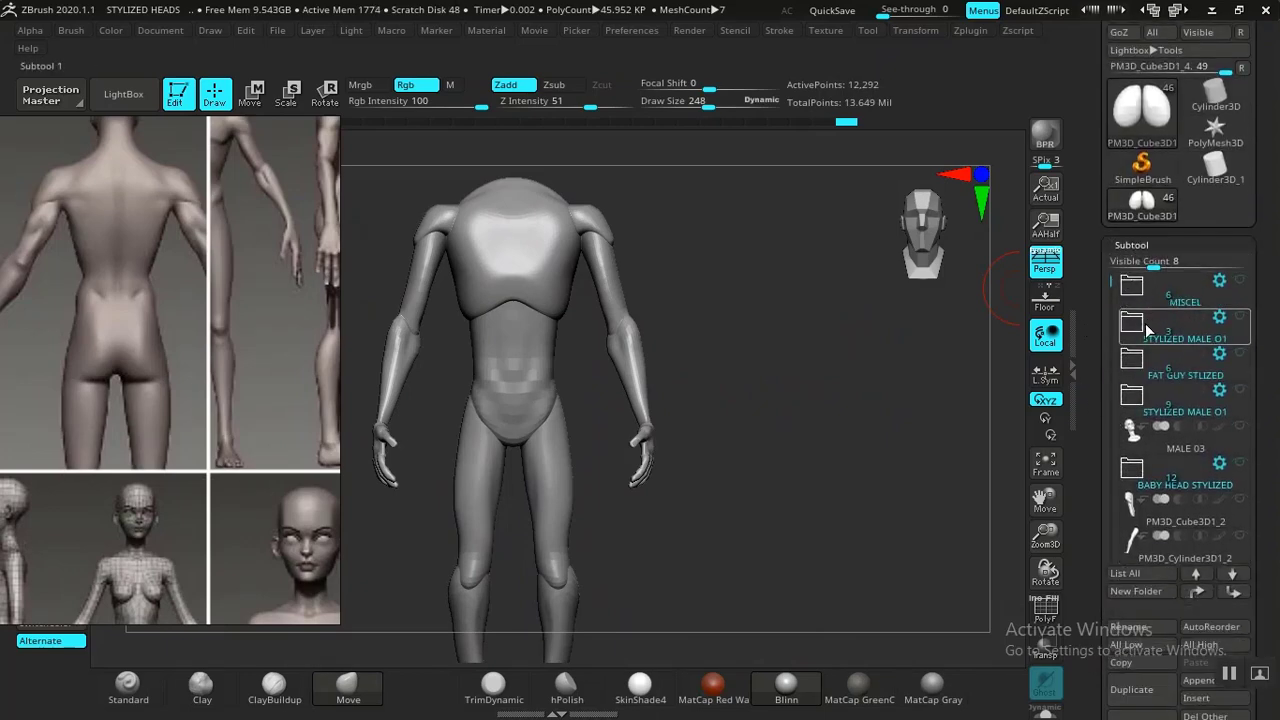
left_click(1241, 317)
left_click_drag(772, 398, 854, 365, "alt")
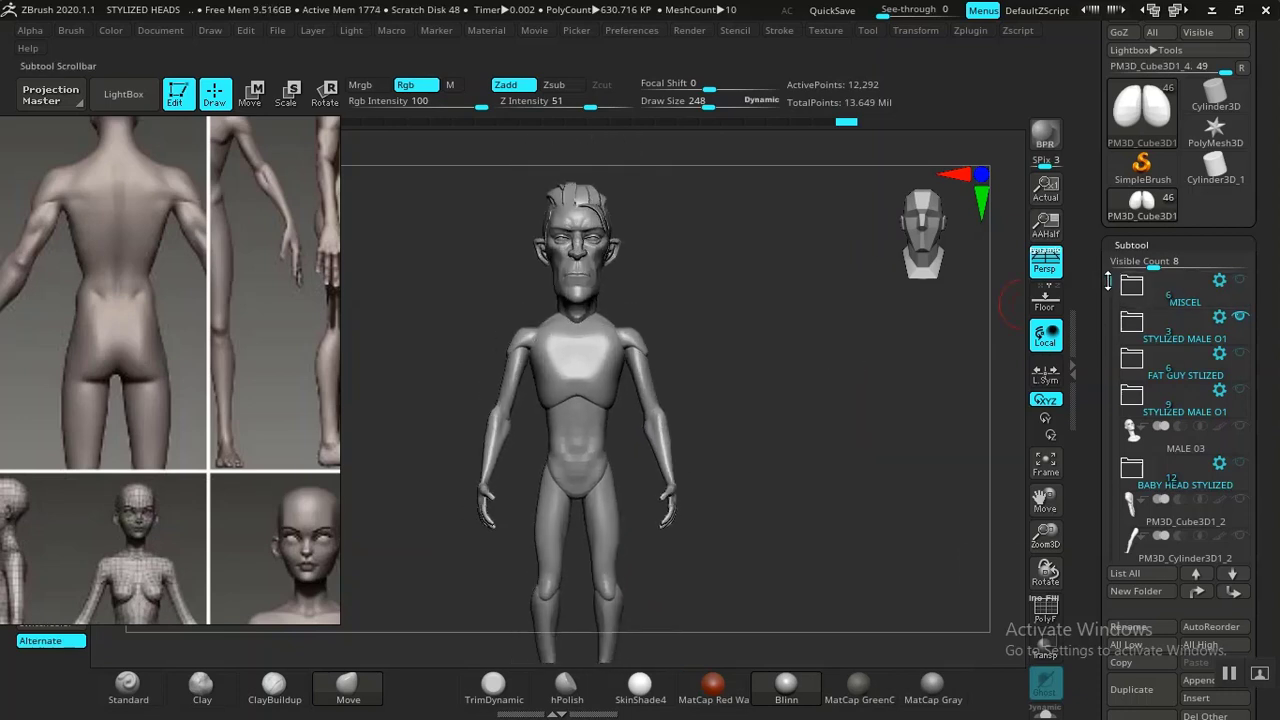
left_click_drag(1108, 283, 1108, 358)
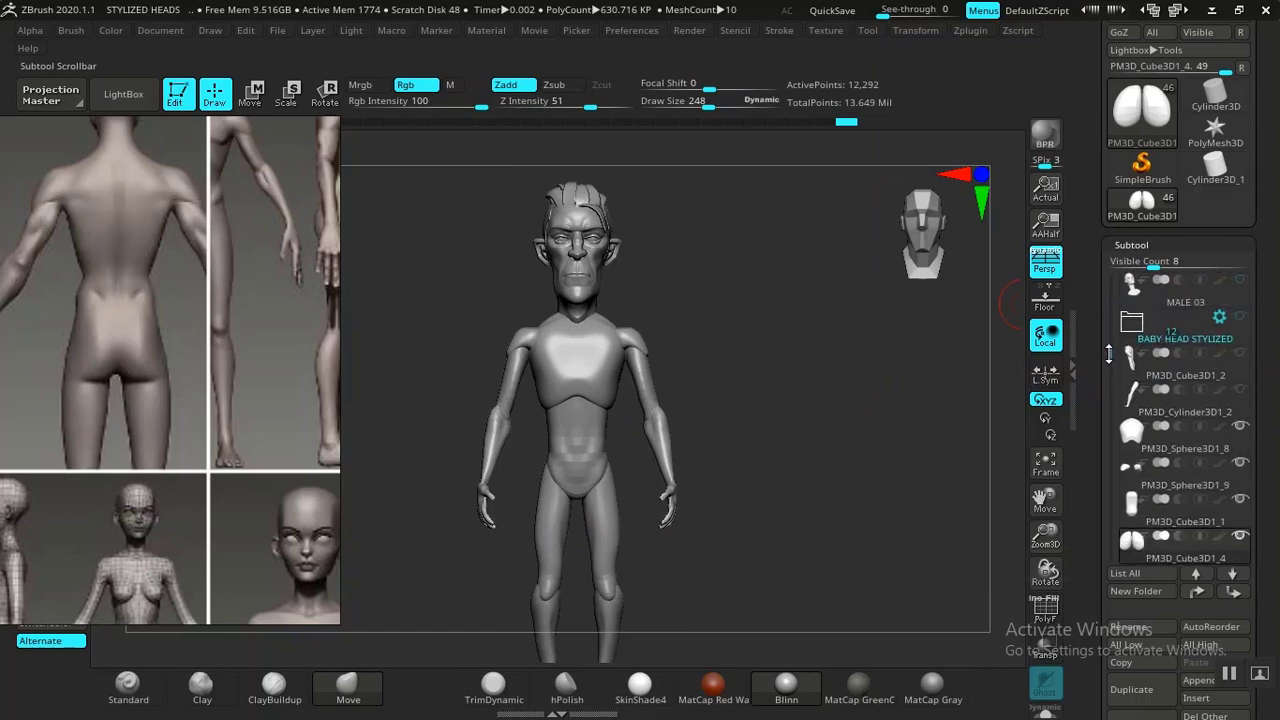
Select the PM3D_Cube3D1_2 subtool and create a new subtool folder named BODY 01 for it.
left_click_drag(1108, 358, 1107, 376)
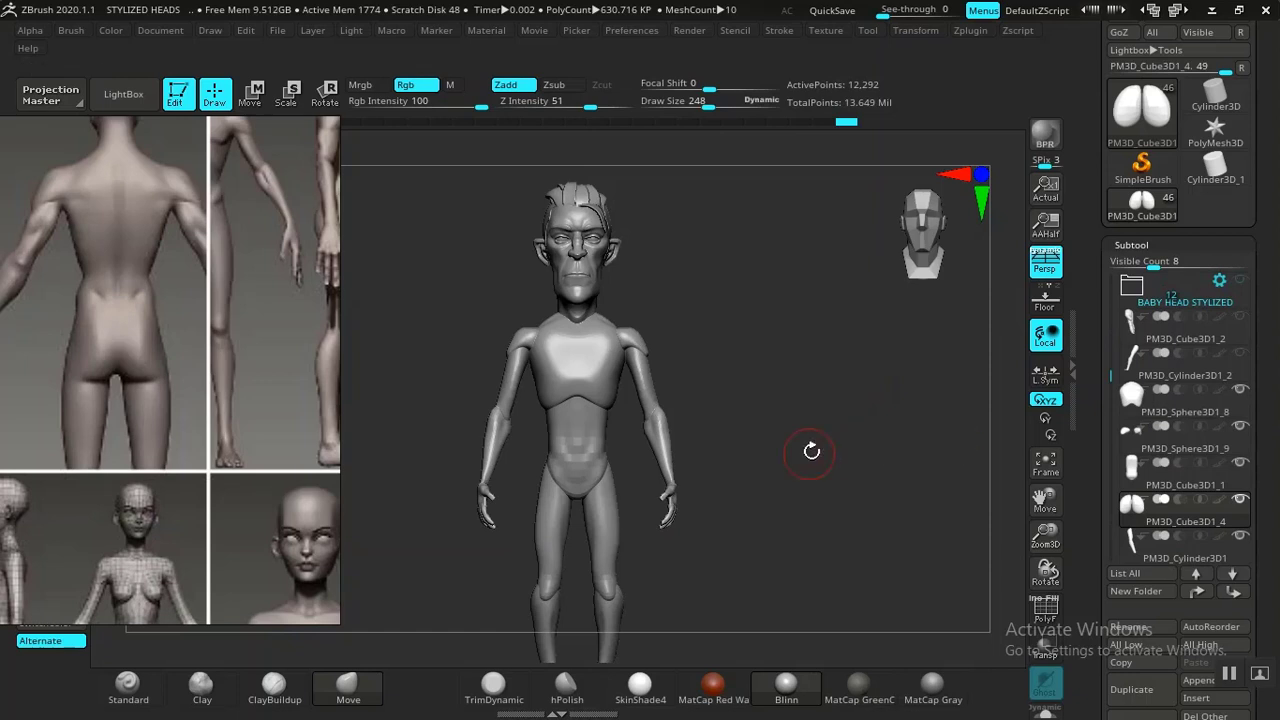
left_click_drag(811, 451, 1043, 383)
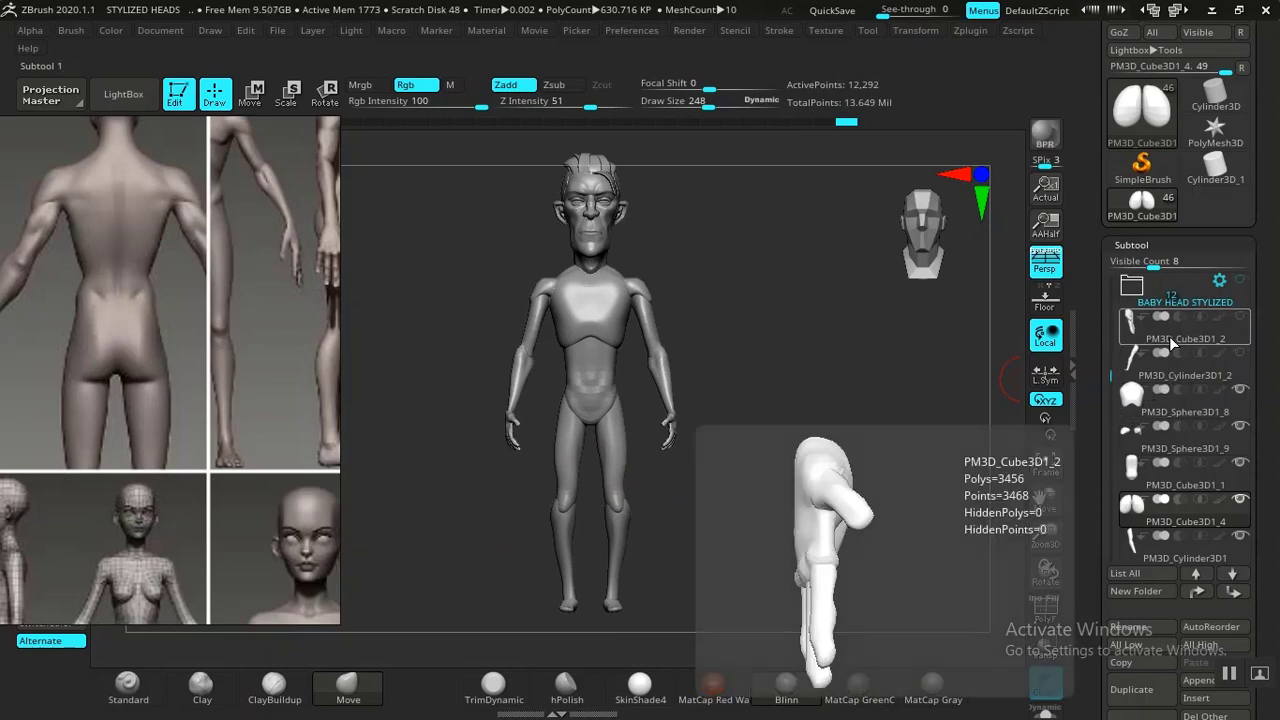
left_click(1168, 338)
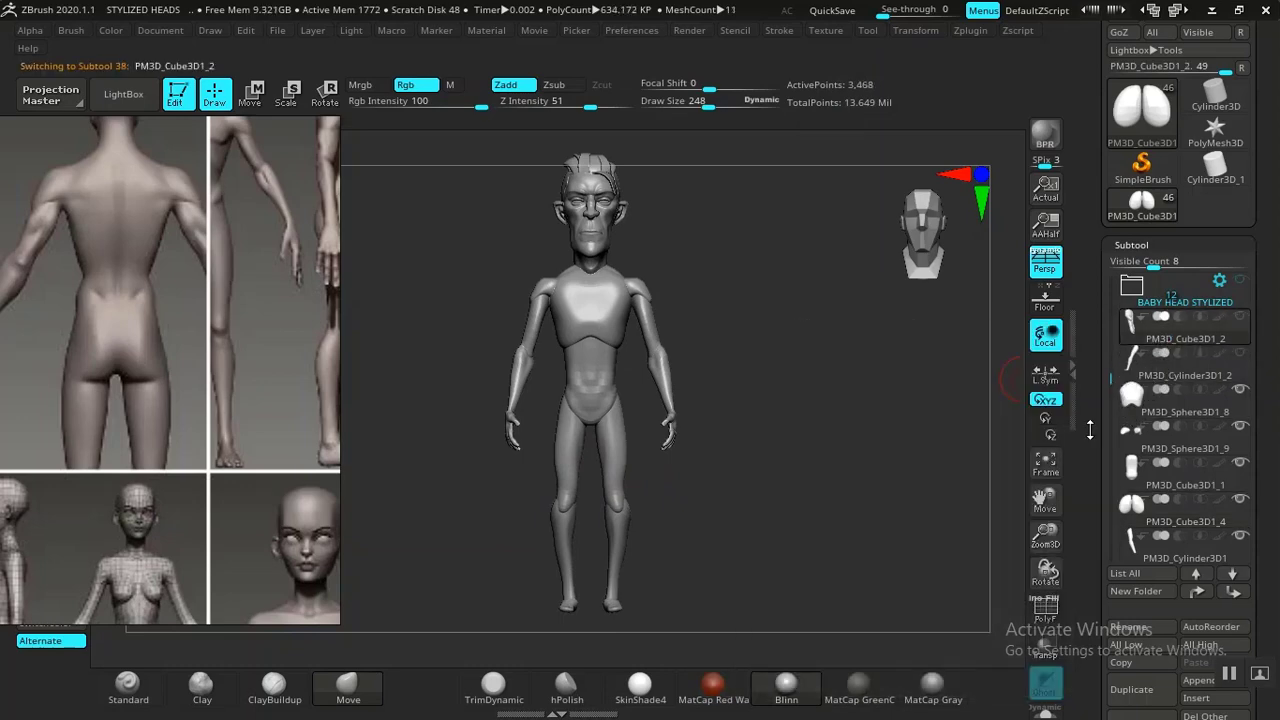
left_click_drag(1091, 447, 1090, 412)
left_click_drag(1088, 543, 1085, 460)
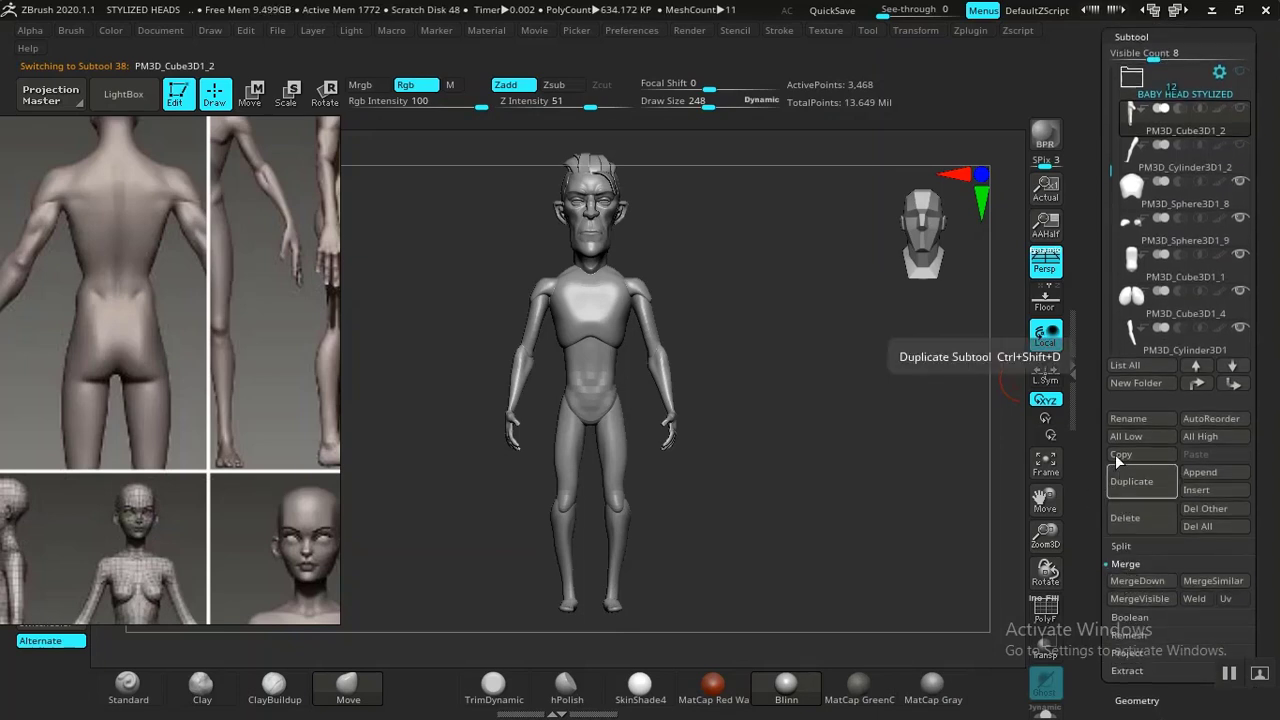
left_click(1138, 385)
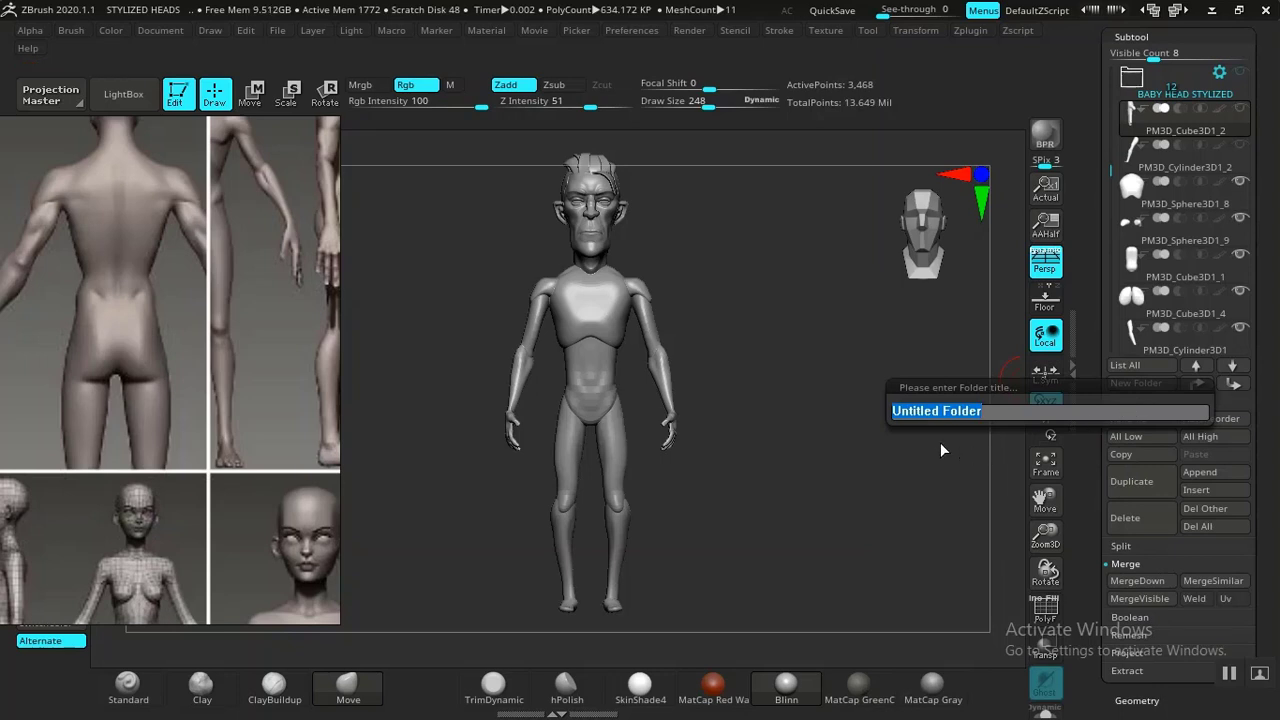
type("BOD")
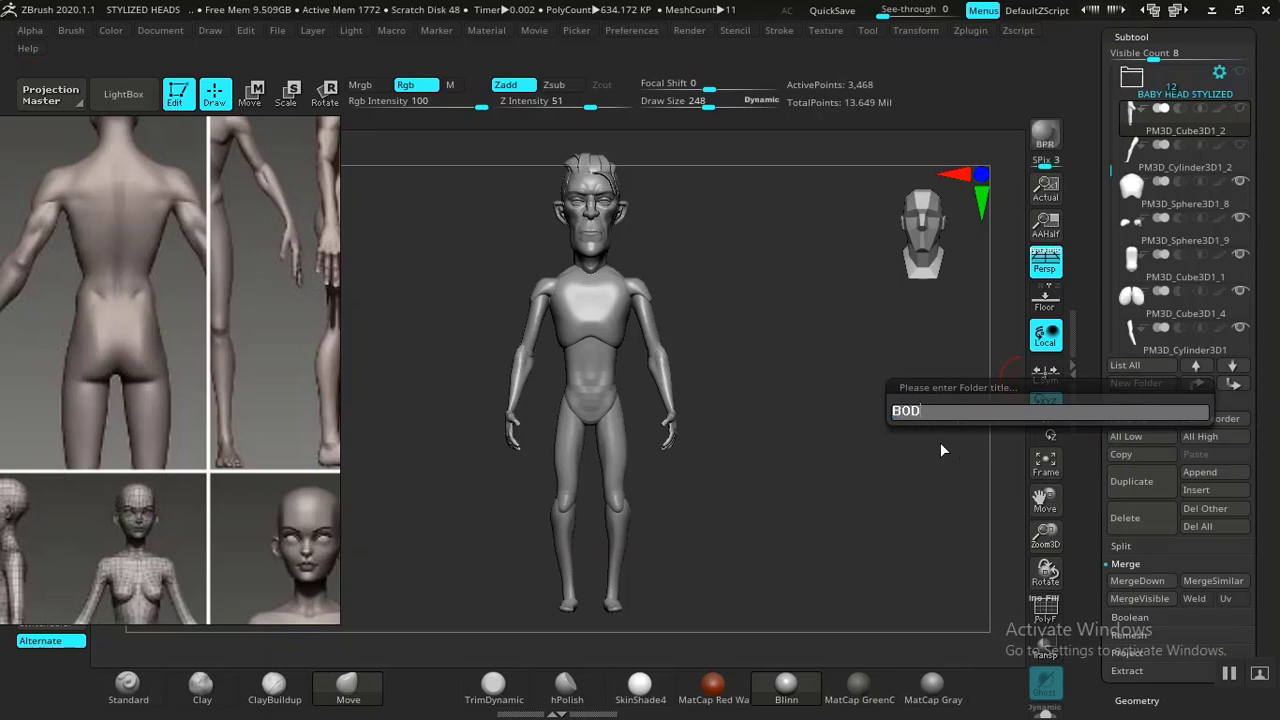
type("Y 01")
key("Return")
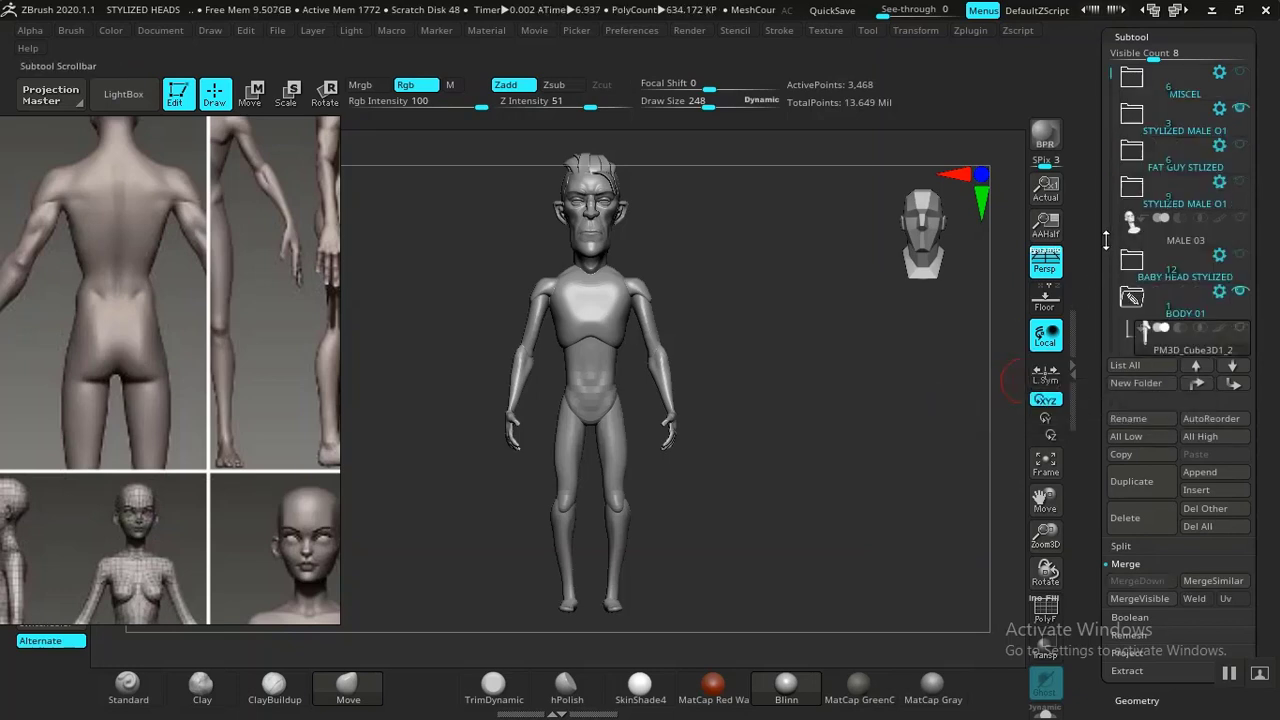
Move the remaining body part subtools into the BODY 01 folder.
left_click_drag(1106, 240, 1104, 178)
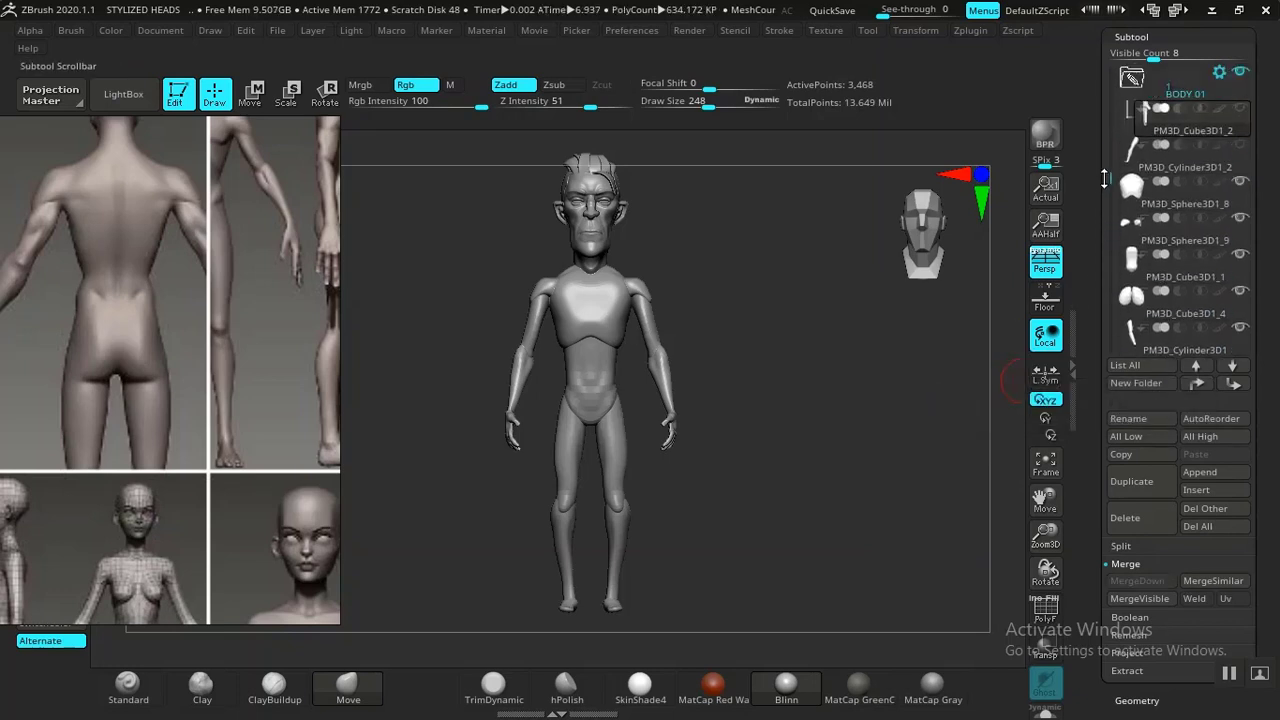
left_click_drag(1181, 134, 1182, 134)
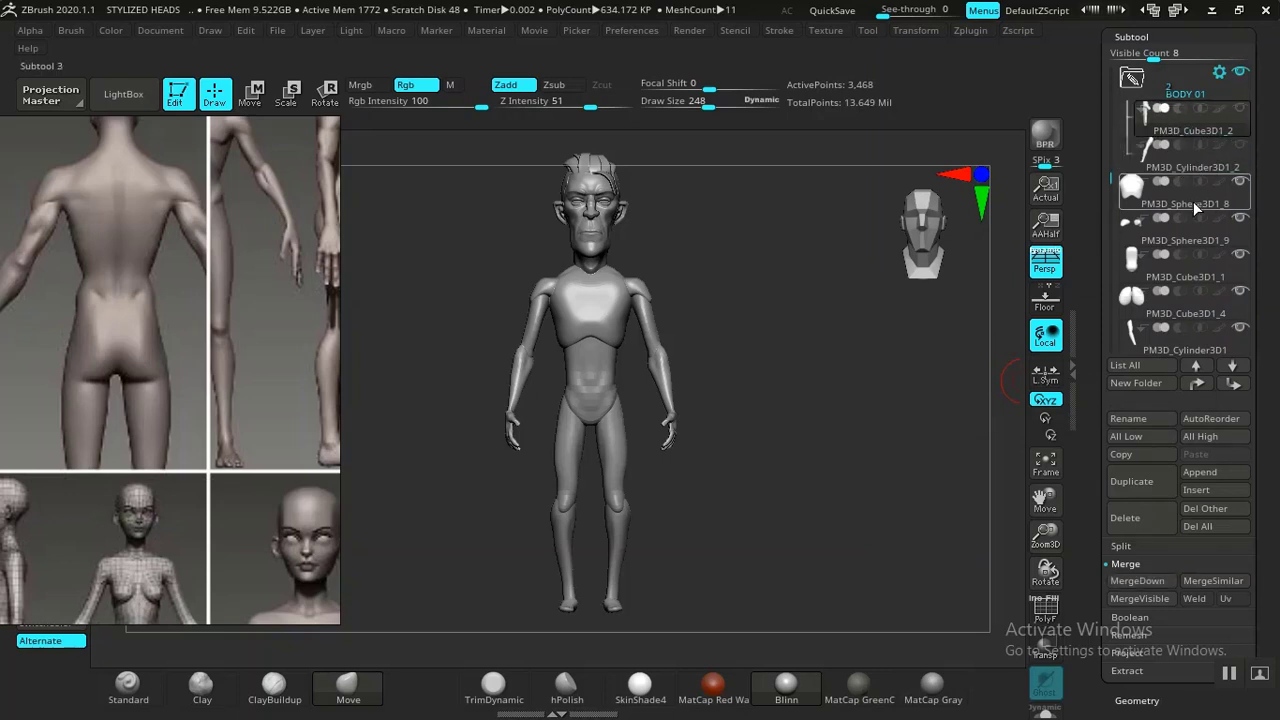
left_click_drag(1193, 201, 1200, 172)
left_click_drag(1203, 236, 1204, 210)
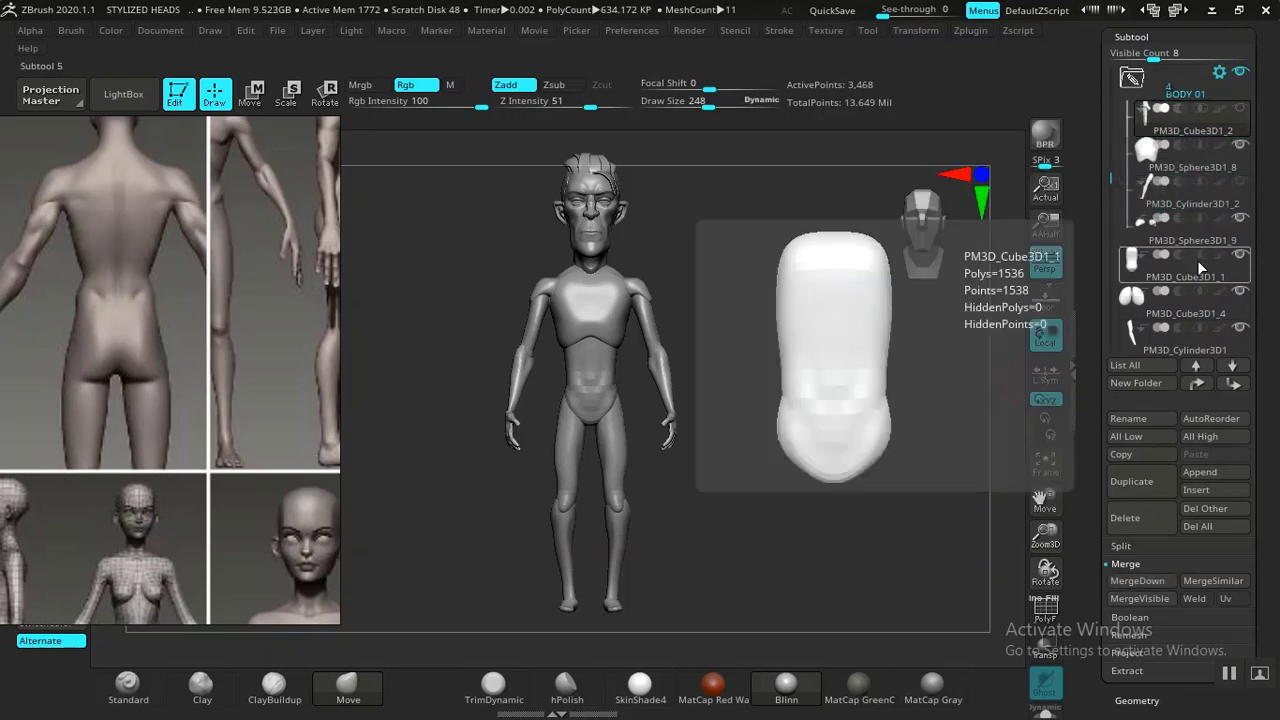
left_click(1201, 240)
left_click_drag(1204, 276, 1204, 274)
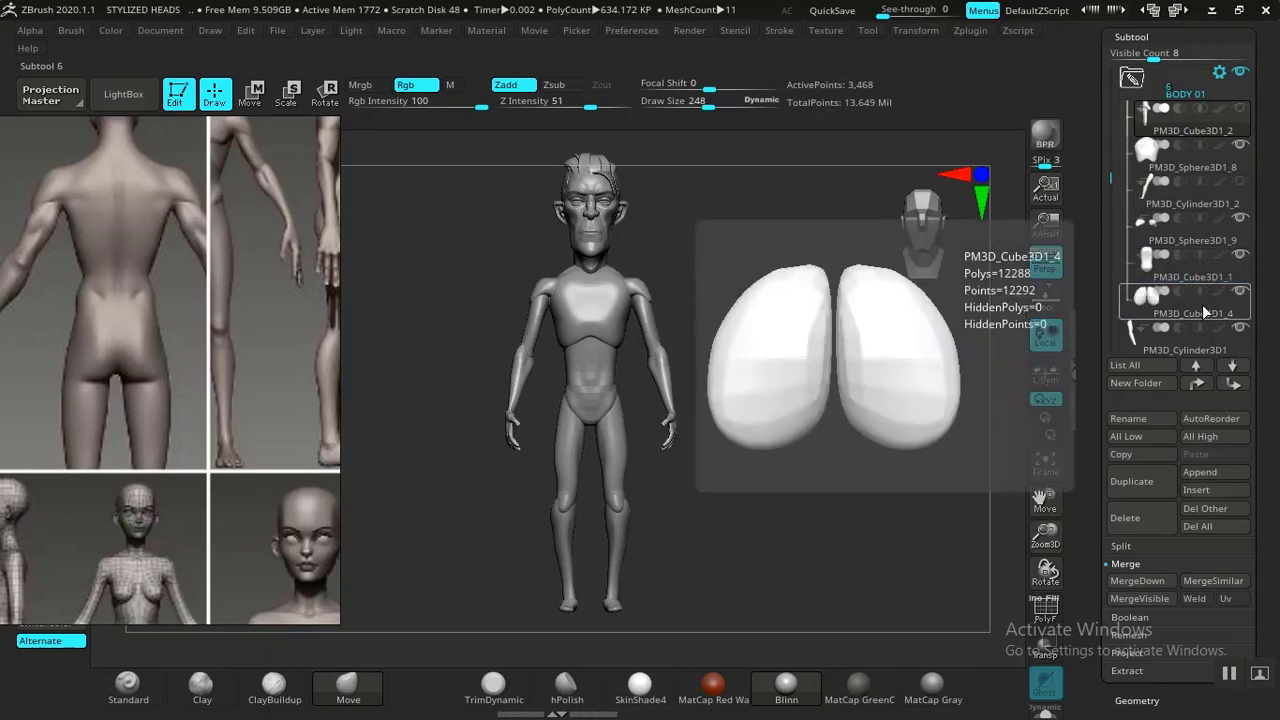
left_click_drag(1198, 333, 1203, 303)
left_click_drag(1116, 190, 1109, 231)
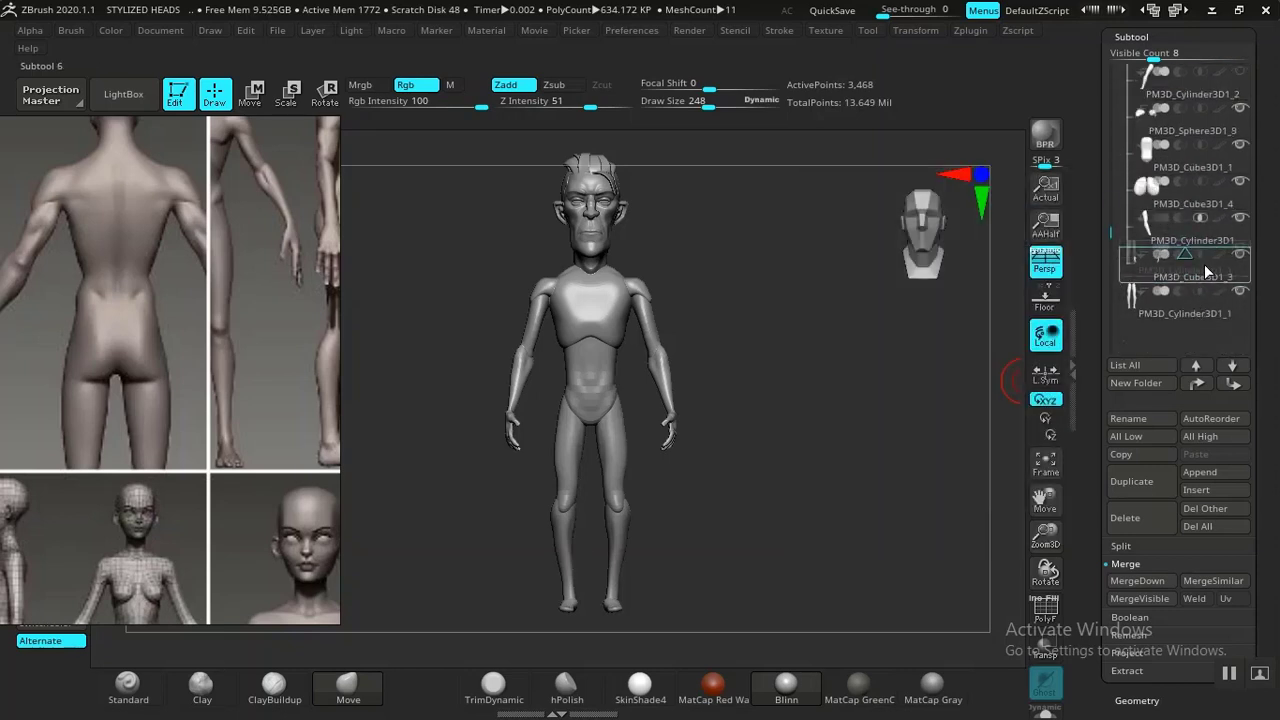
left_click_drag(1204, 264, 1204, 264)
left_click_drag(1113, 238, 1114, 170)
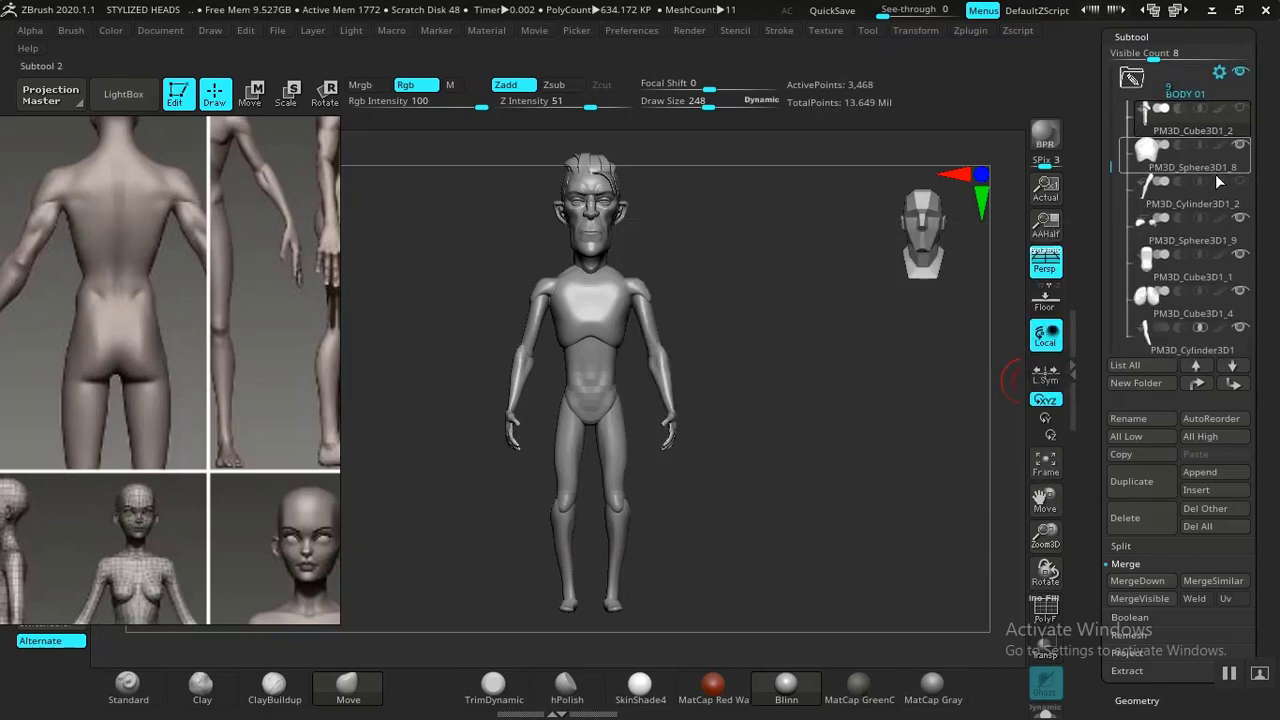
left_click_drag(1195, 162, 1198, 208)
left_click_drag(1111, 155, 1116, 175)
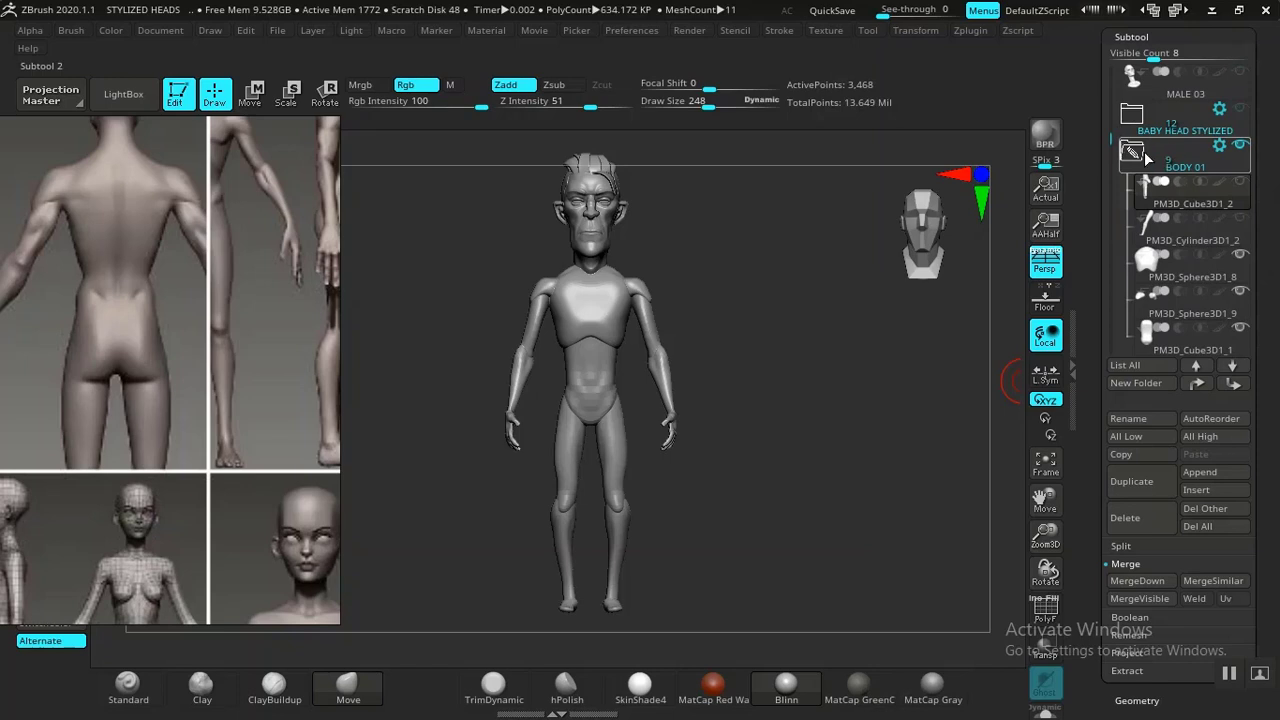
Collapse the BODY 01 folder and duplicate it together with all its subtools.
left_click(1145, 155)
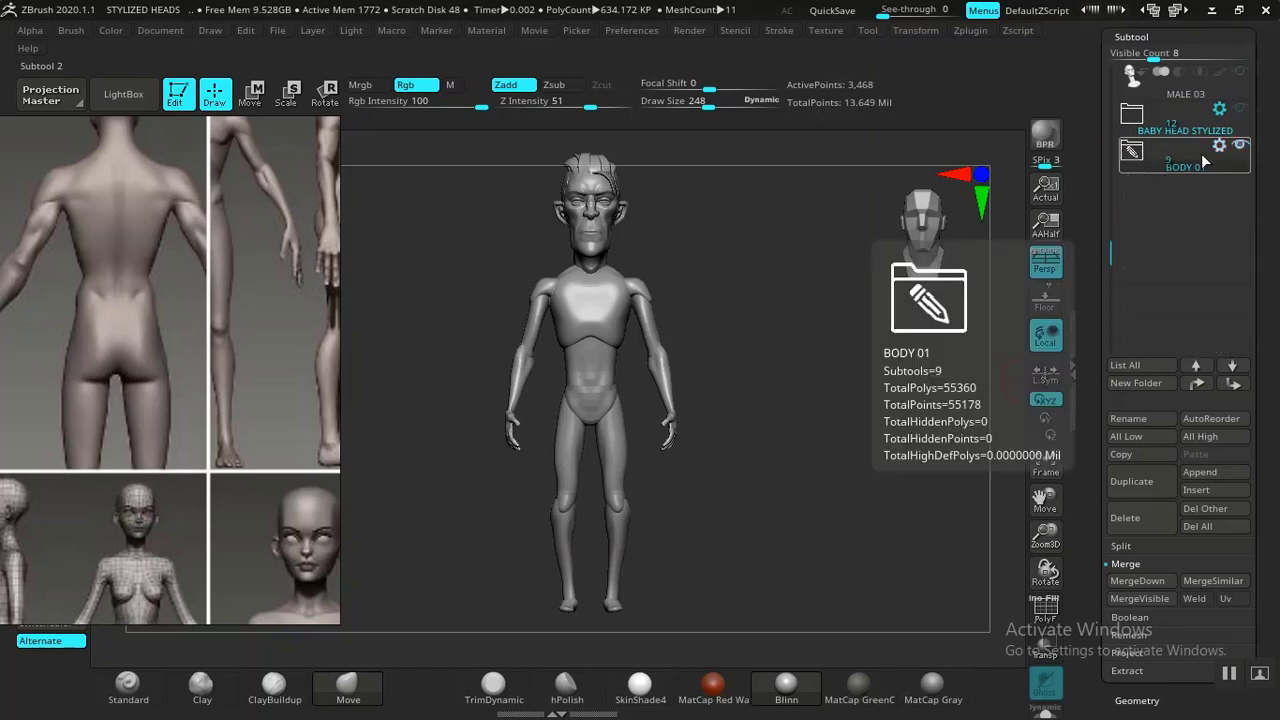
left_click(1132, 481)
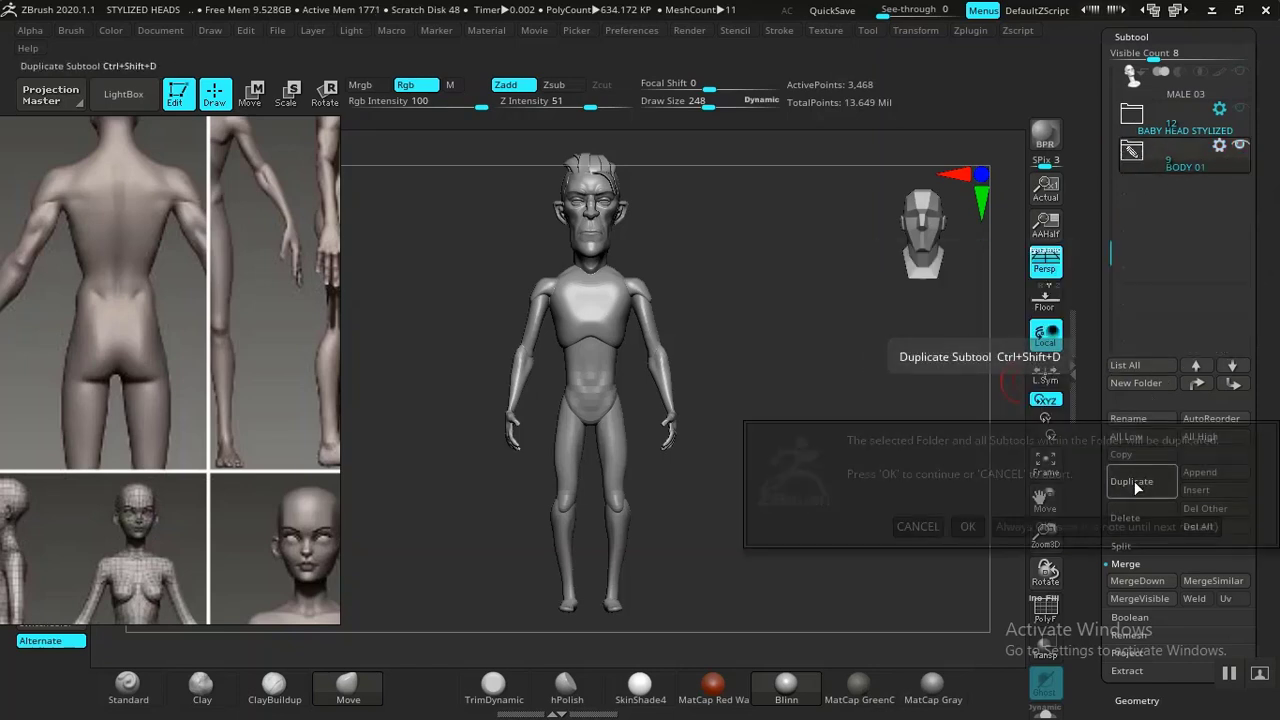
left_click(968, 526)
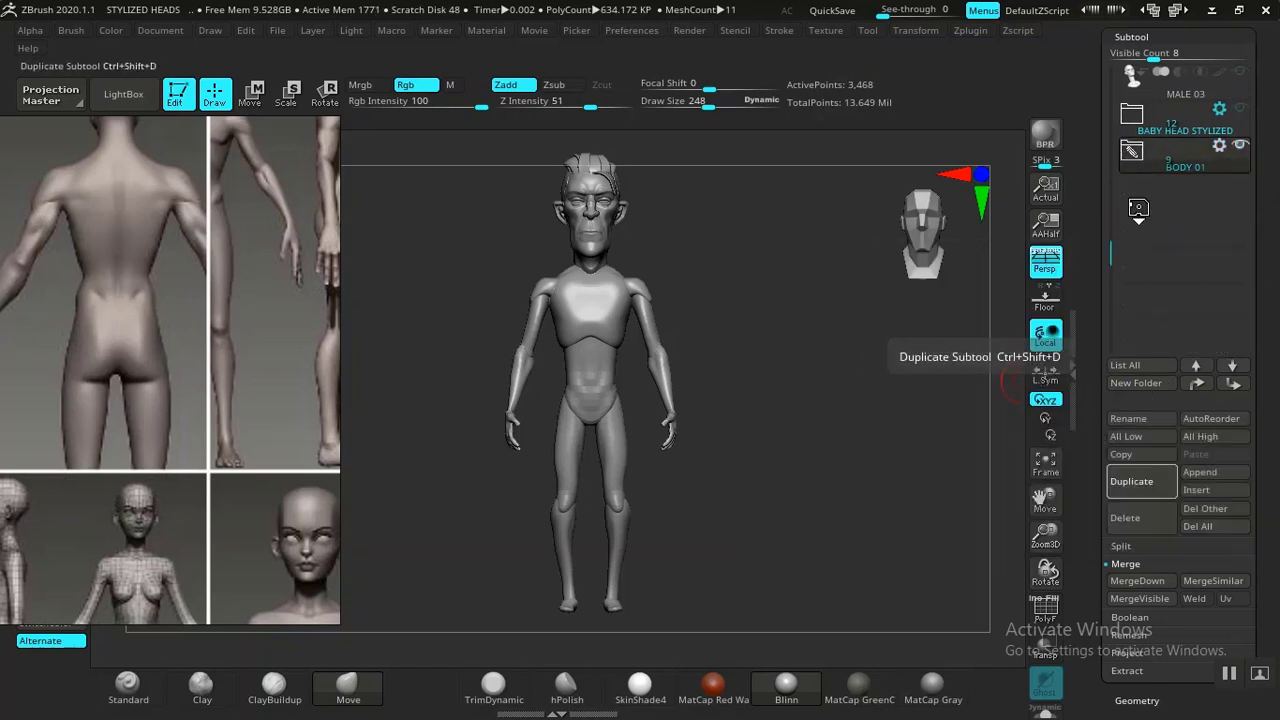
Open the duplicated BODY 01 folder and merge its subtools down into a single mesh, confirming each merge.
left_click(1134, 154)
left_click(1140, 292)
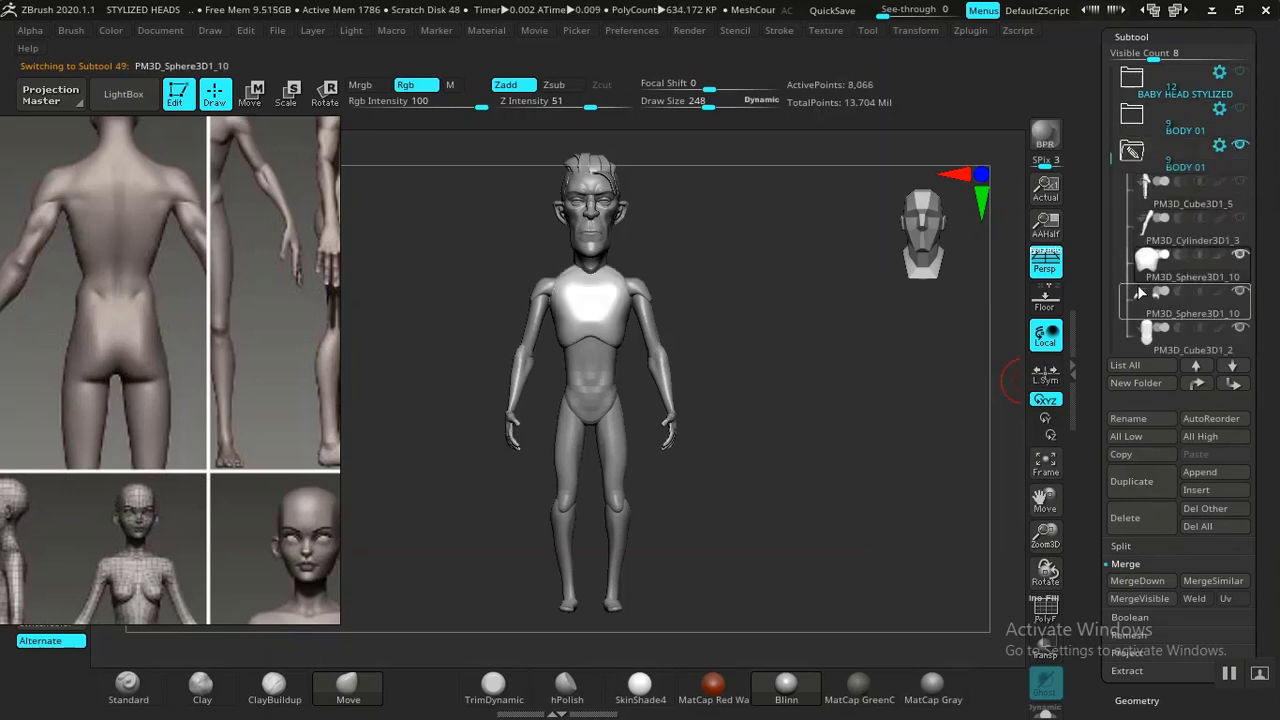
scroll(1094, 316, "down", 5)
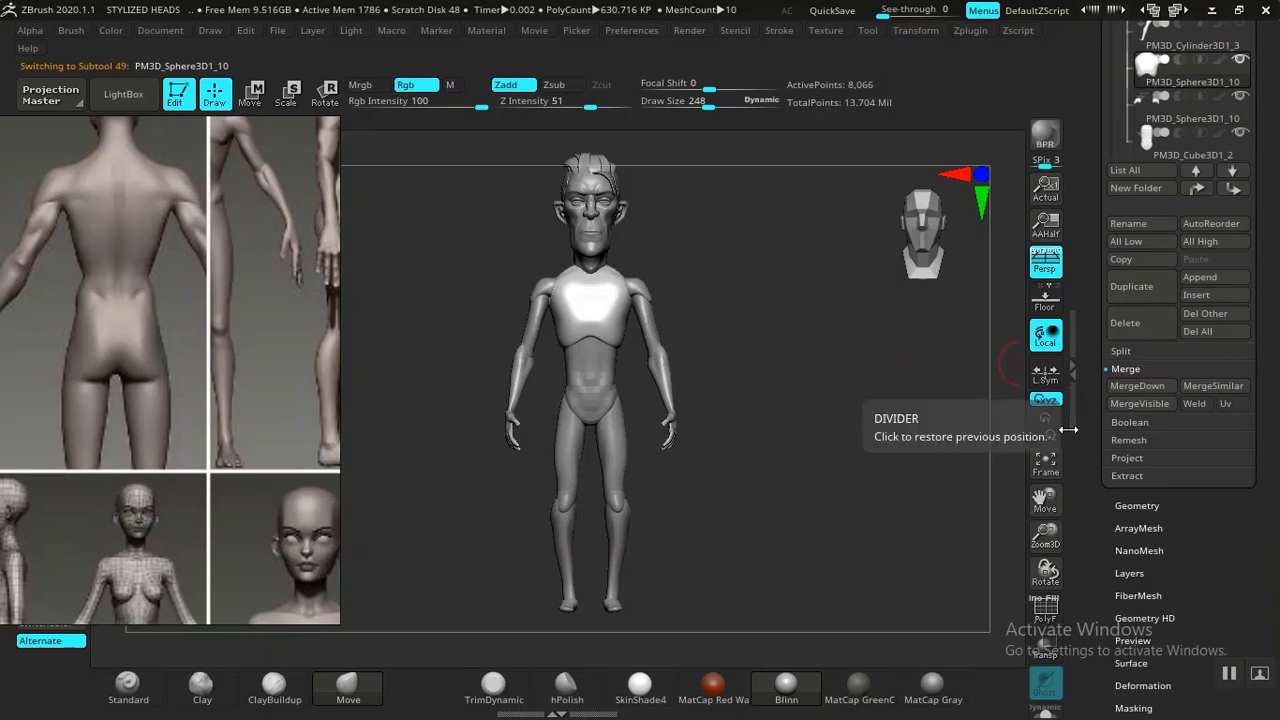
left_click(1141, 385)
left_click(988, 426)
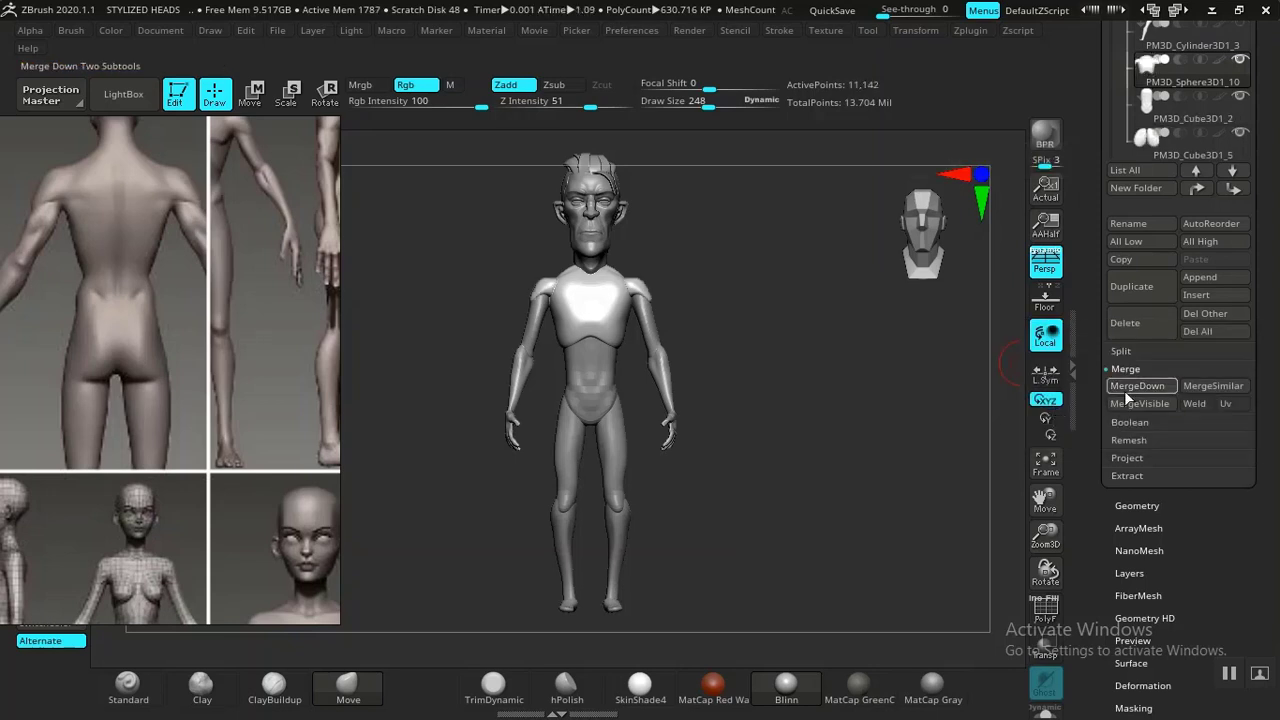
left_click(1141, 385)
left_click(968, 426)
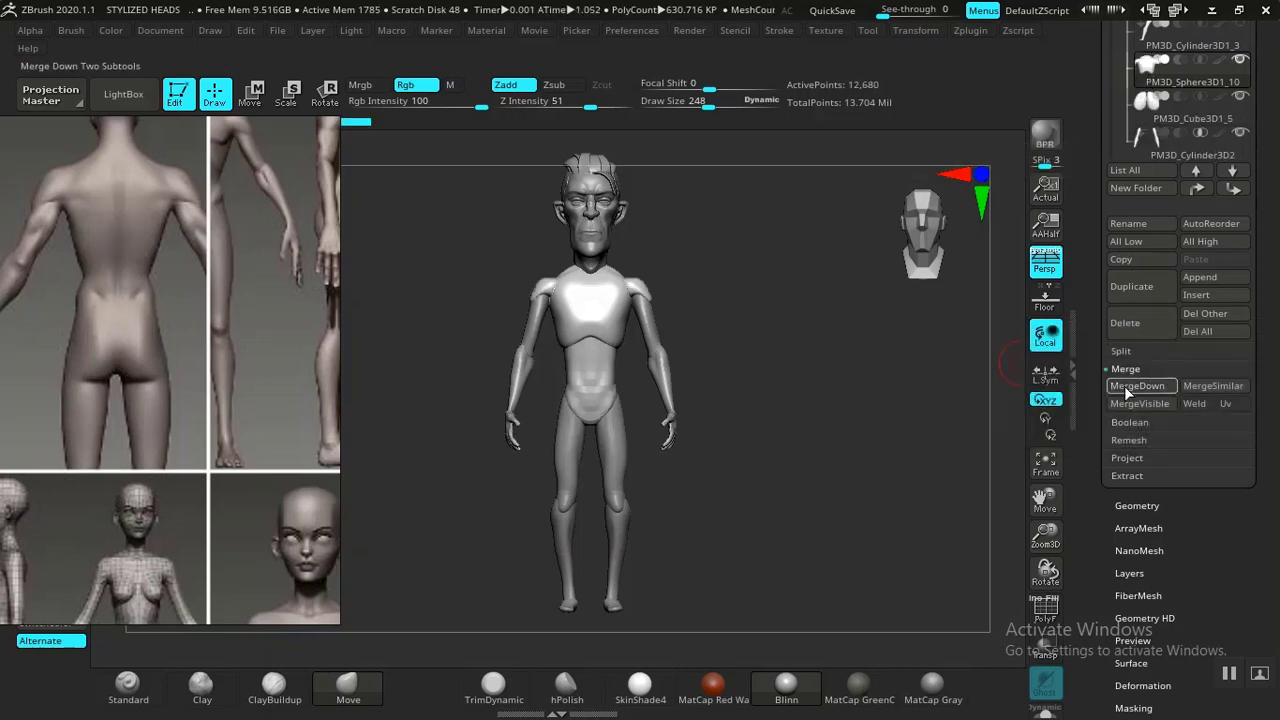
left_click(1138, 385)
left_click(968, 426)
left_click(1130, 386)
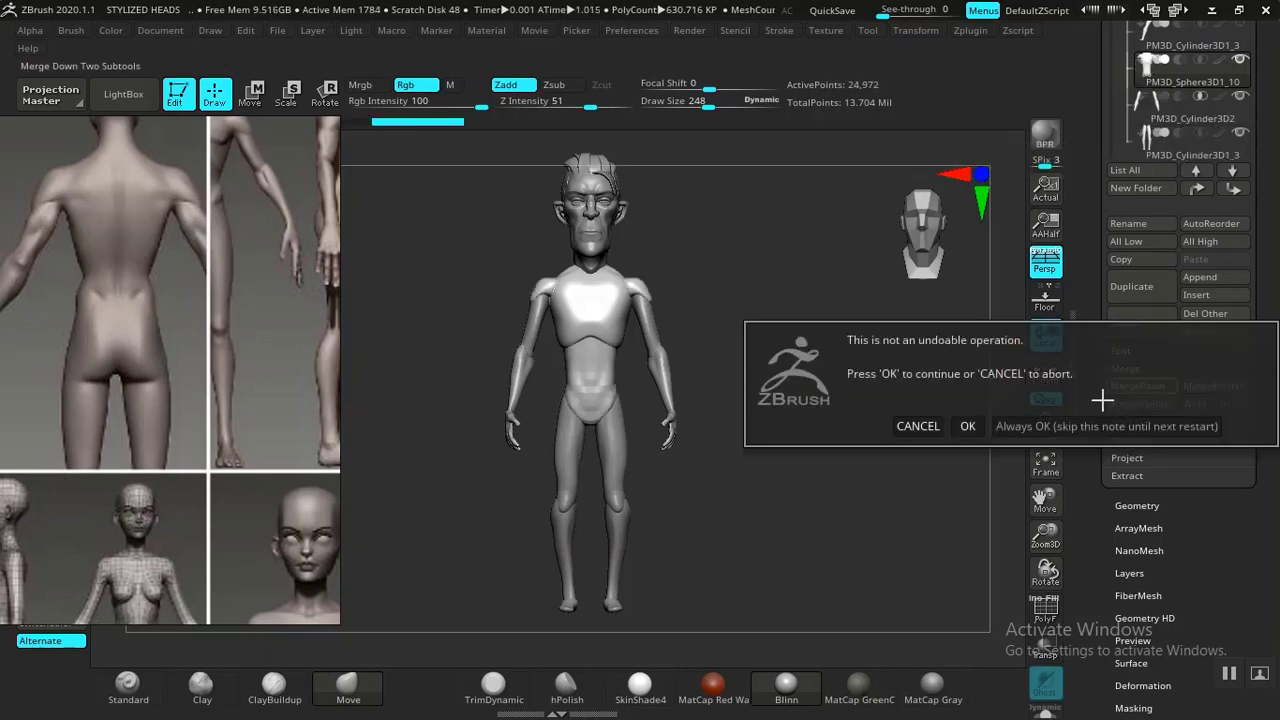
left_click(968, 426)
left_click(1132, 388)
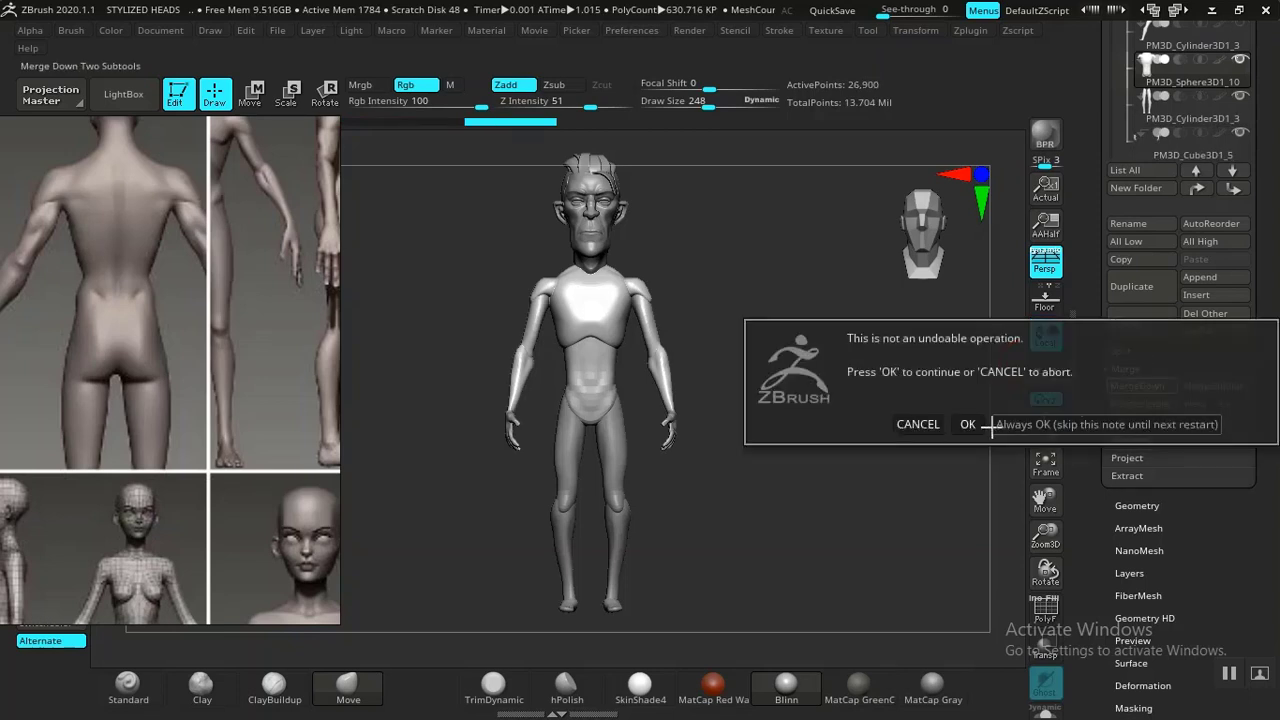
left_click(980, 424)
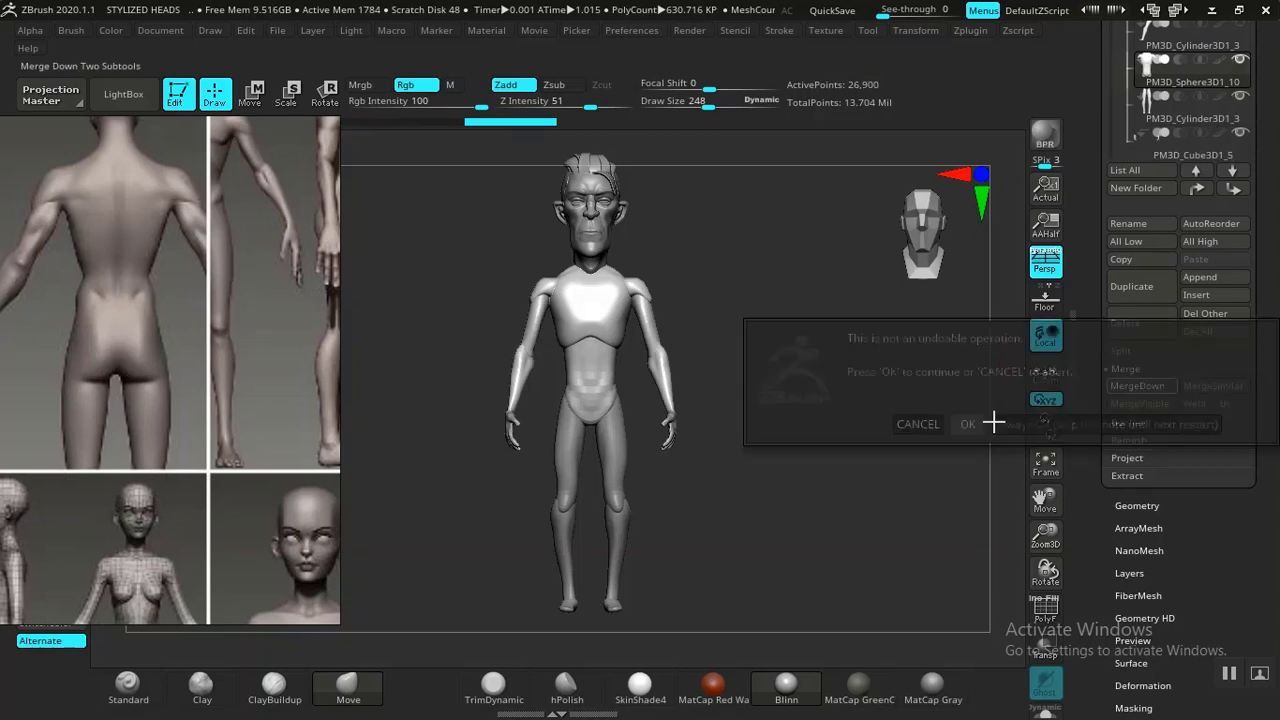
left_click(1135, 386)
left_click(967, 421)
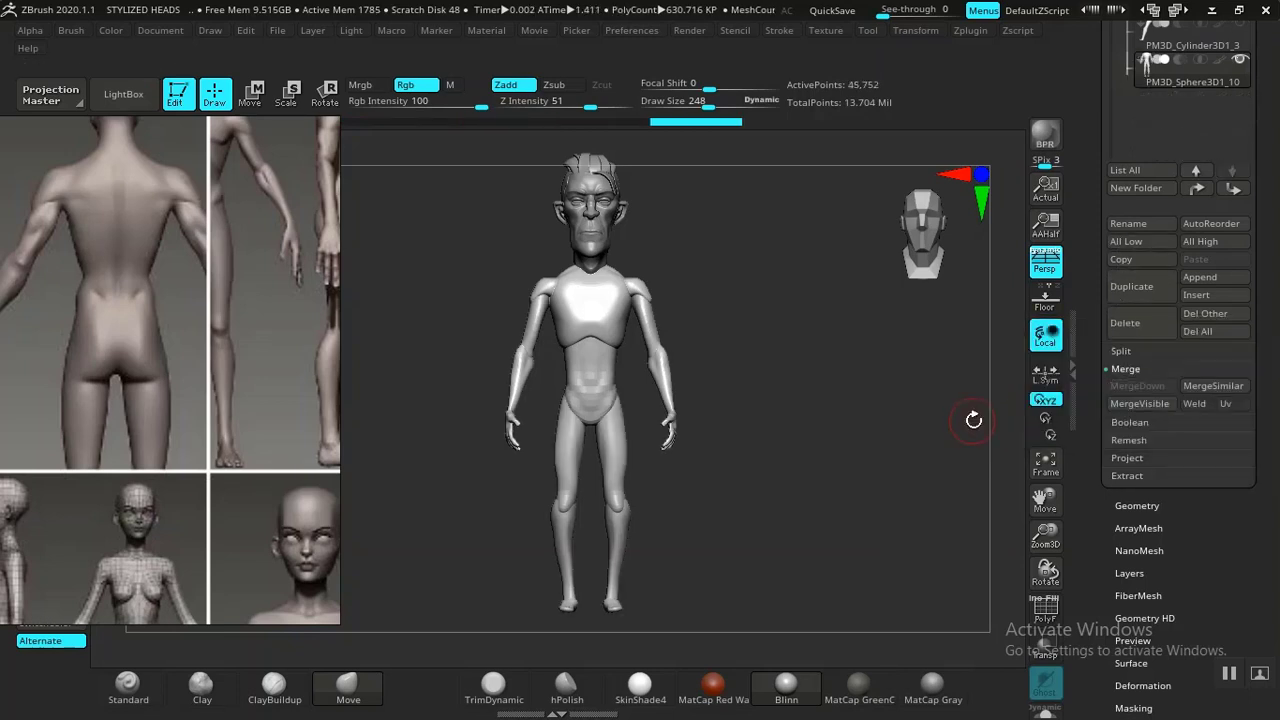
Activate the Move gizmo and recenter it on the merged body mesh with its orientation reset.
left_click_drag(874, 429, 797, 406, "alt")
key("w")
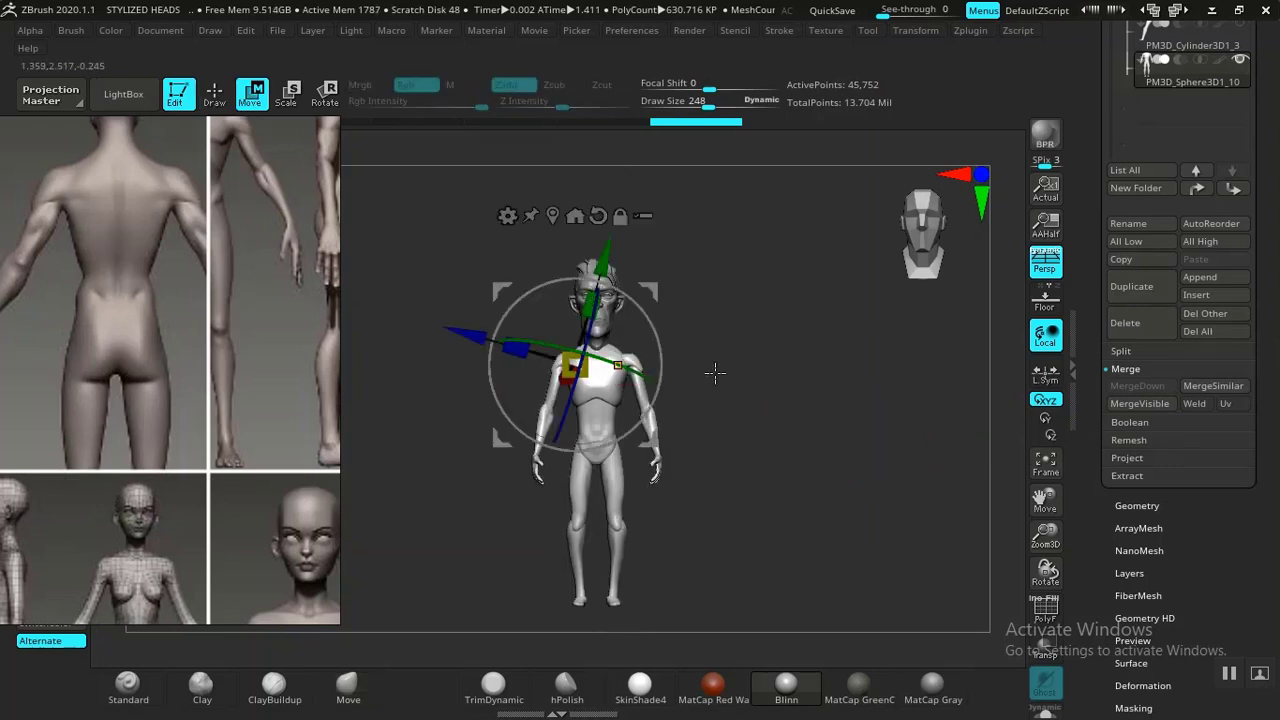
left_click_drag(715, 372, 740, 403, "alt")
left_click(553, 215, "alt")
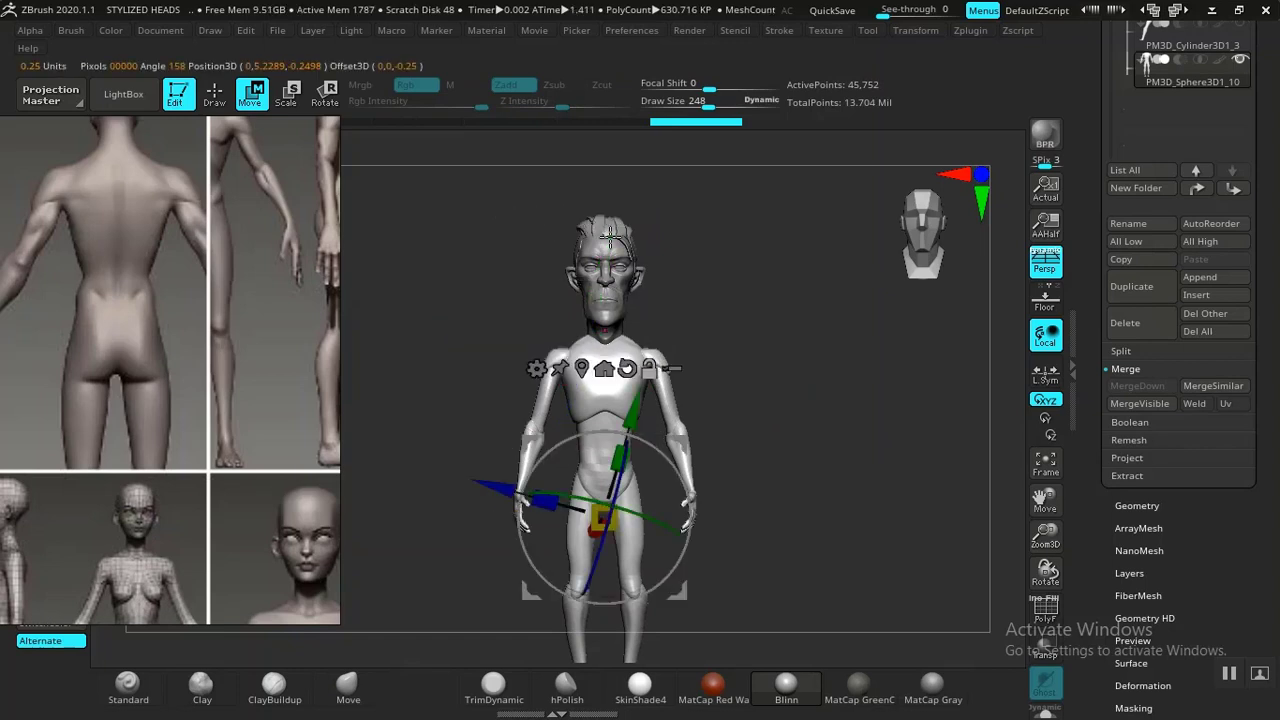
left_click(603, 370)
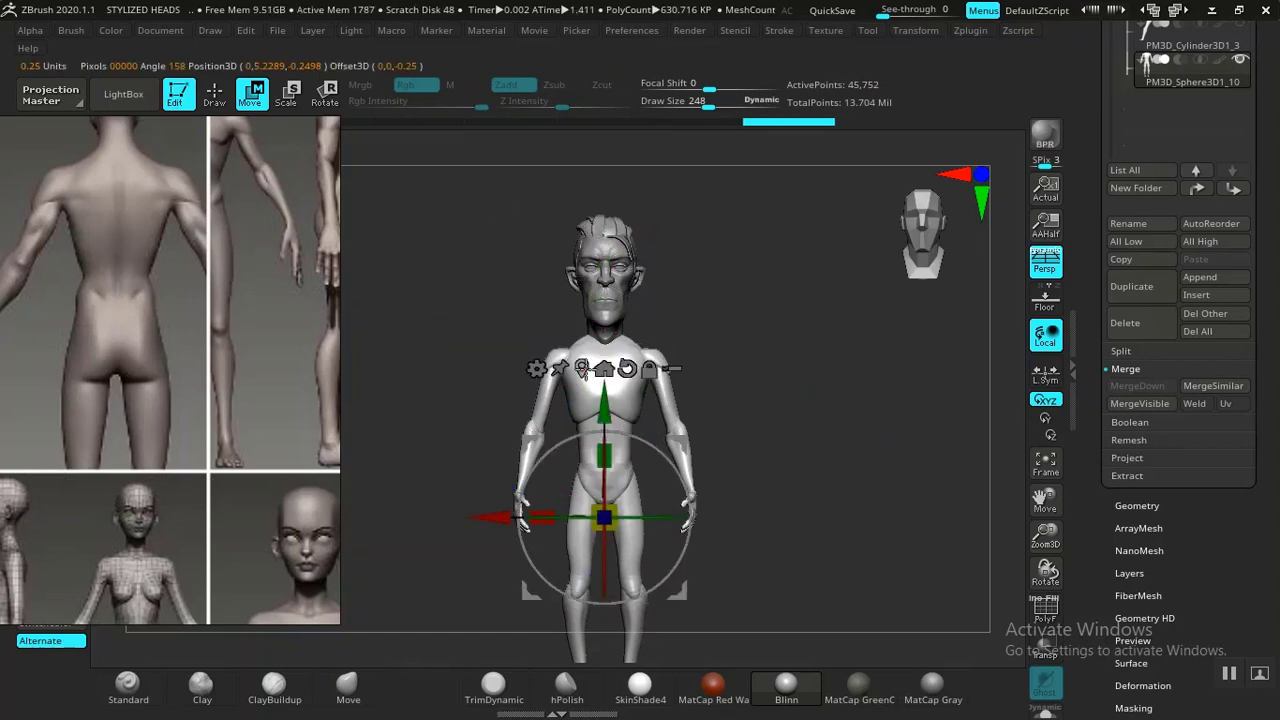
left_click(583, 370)
mouse_move(731, 434)
left_mouse_down("alt")
mouse_move(817, 426)
mouse_move(803, 420)
mouse_move(822, 457)
mouse_move(820, 402)
mouse_move(712, 368)
left_mouse_up("alt")
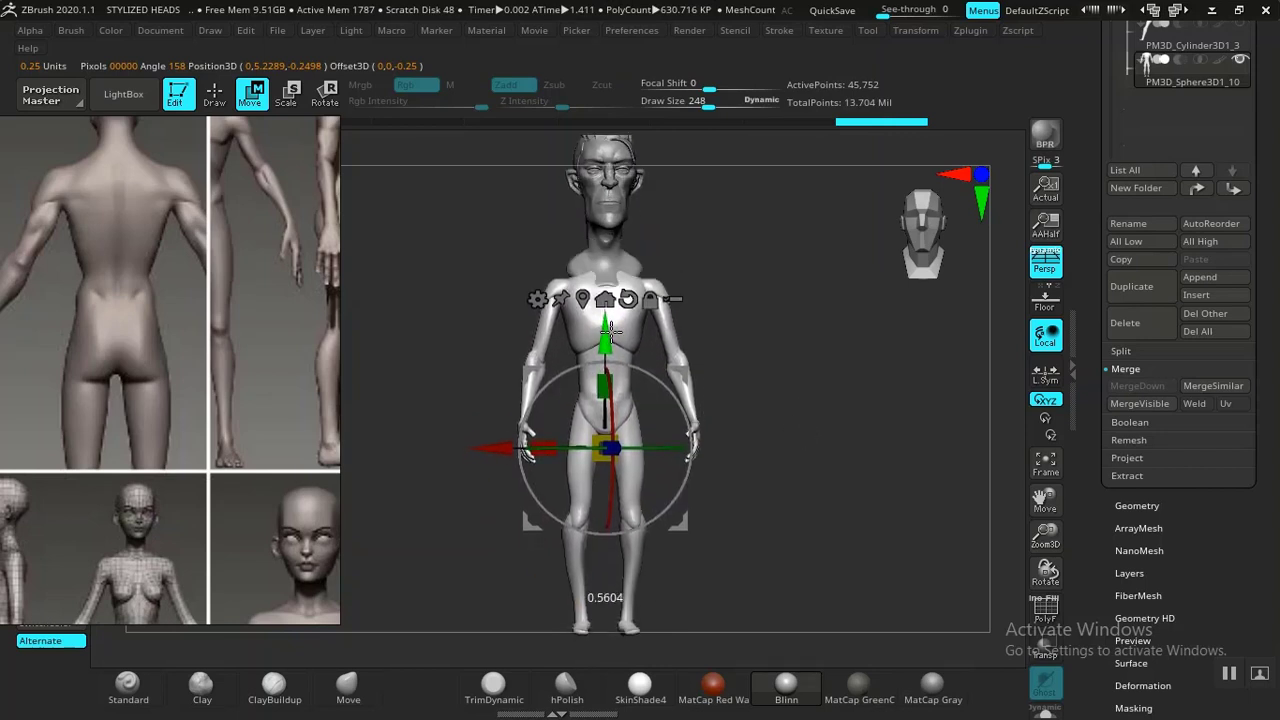
left_click_drag(608, 335, 619, 393)
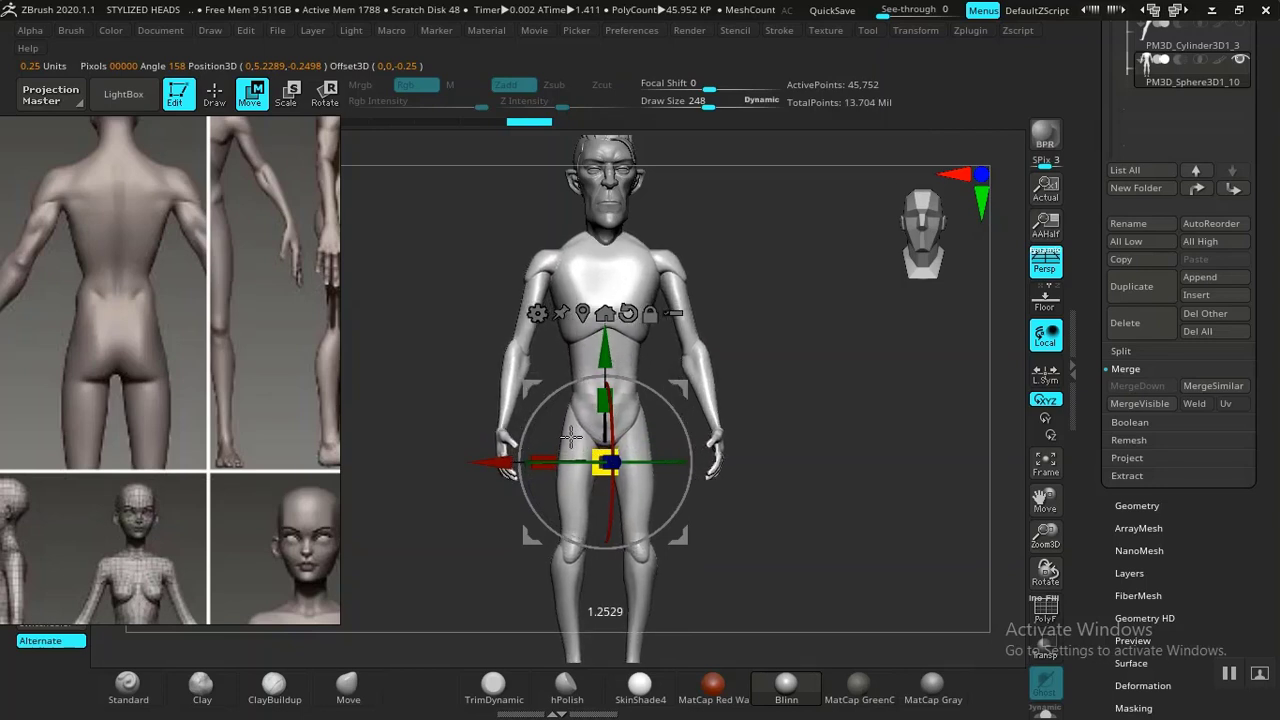
left_click_drag(799, 401, 769, 349, "alt")
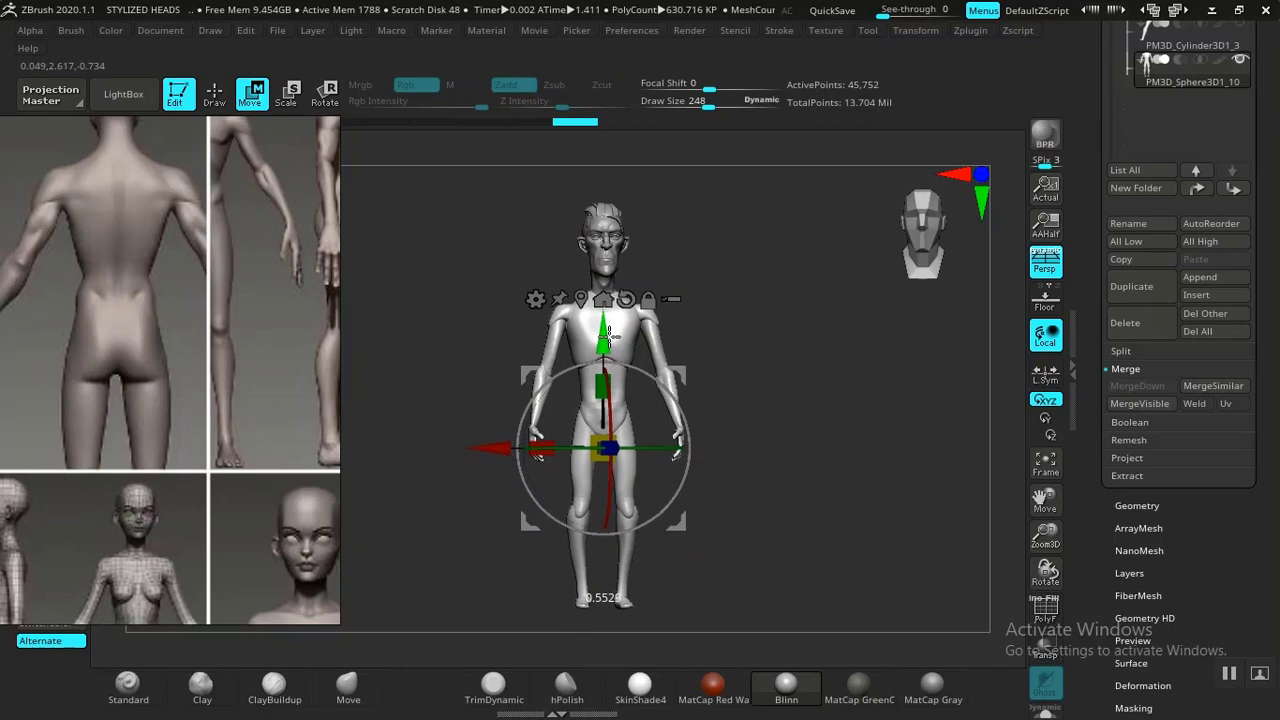
Rotate the view around to examine the merged body from the back.
key("q")
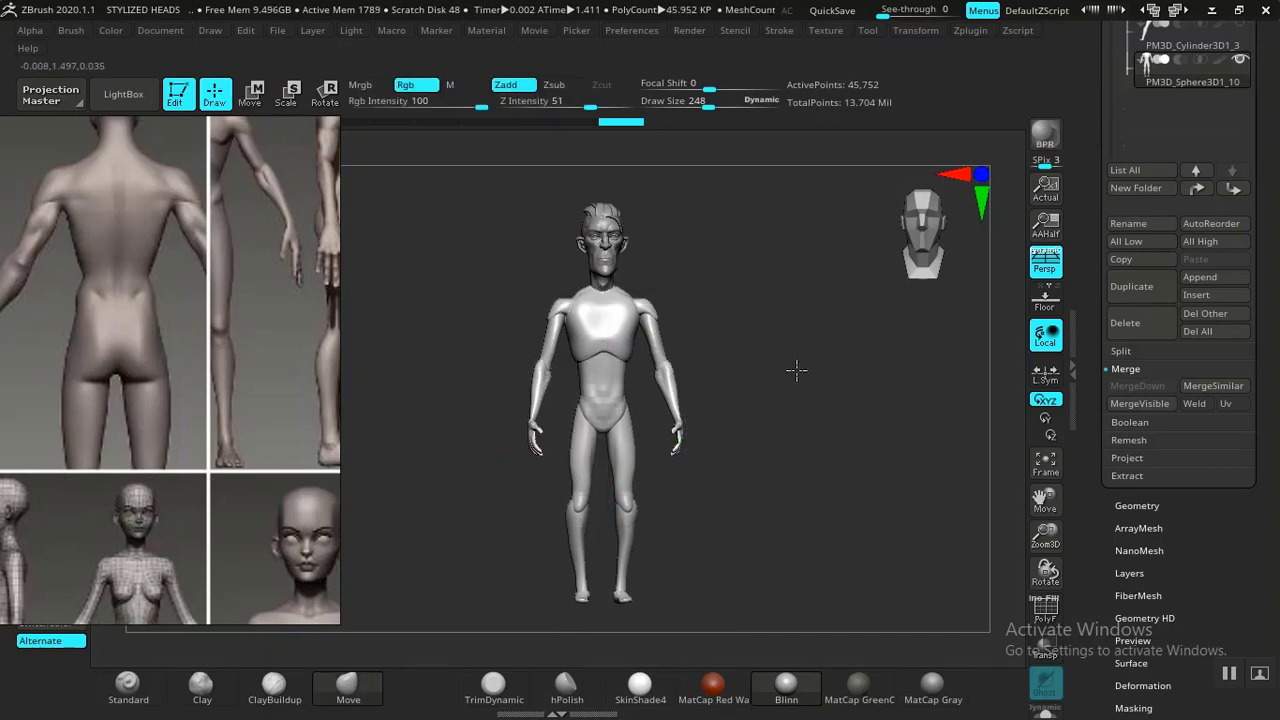
left_click_drag(797, 370, 858, 426, "alt")
left_click_drag(786, 397, 784, 360, "alt")
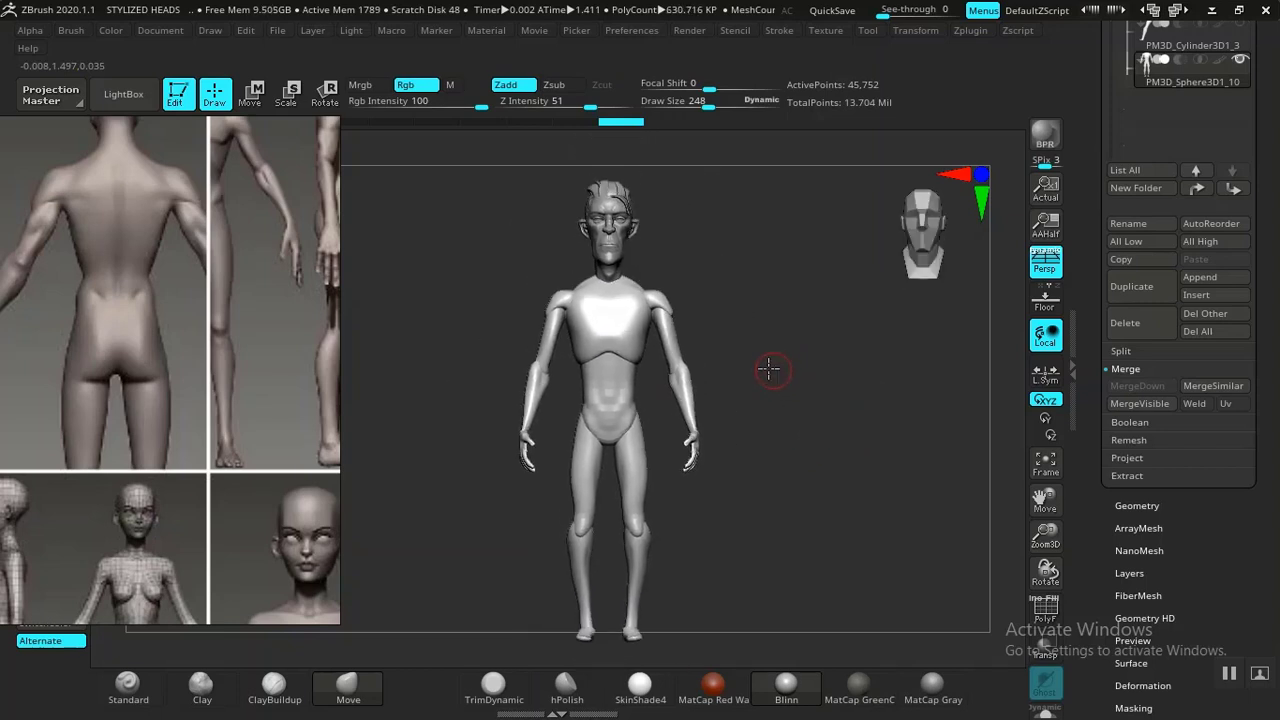
key("w")
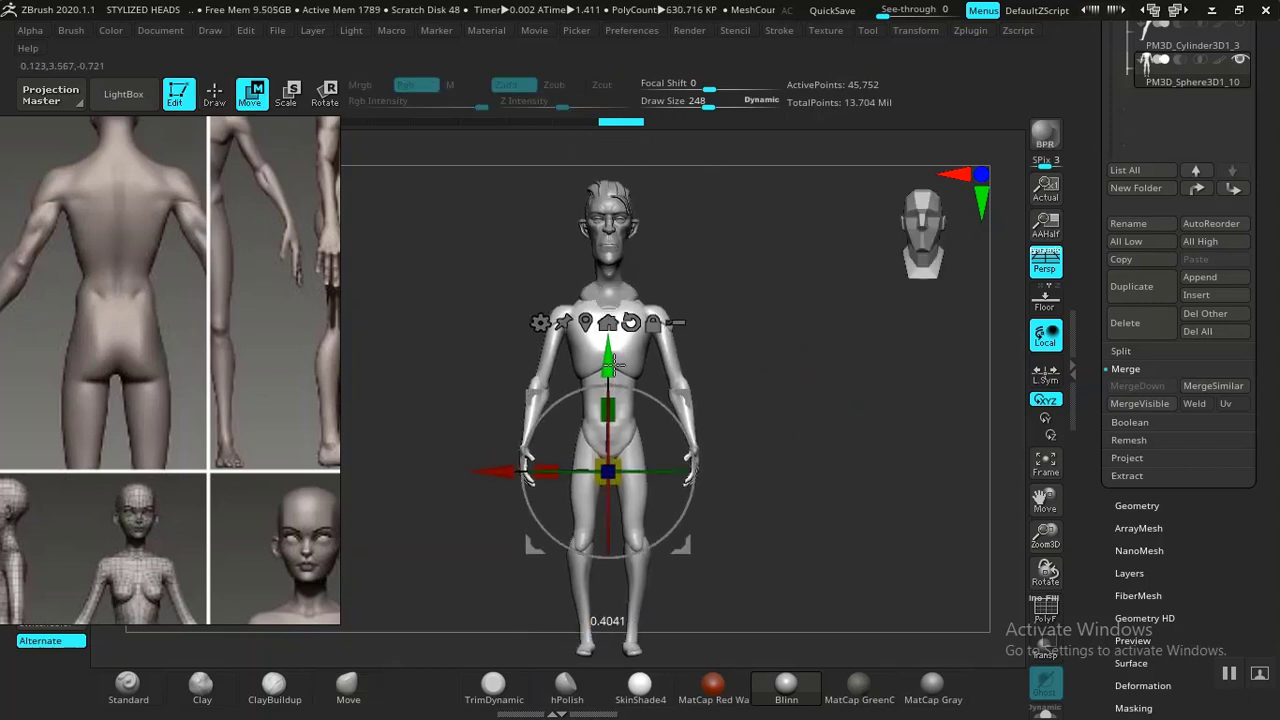
left_click_drag(742, 349, 1002, 354, "alt")
left_click_drag(817, 383, 846, 535, "alt")
left_click_drag(828, 411, 820, 463, "alt")
left_click_drag(764, 580, 736, 475, "alt")
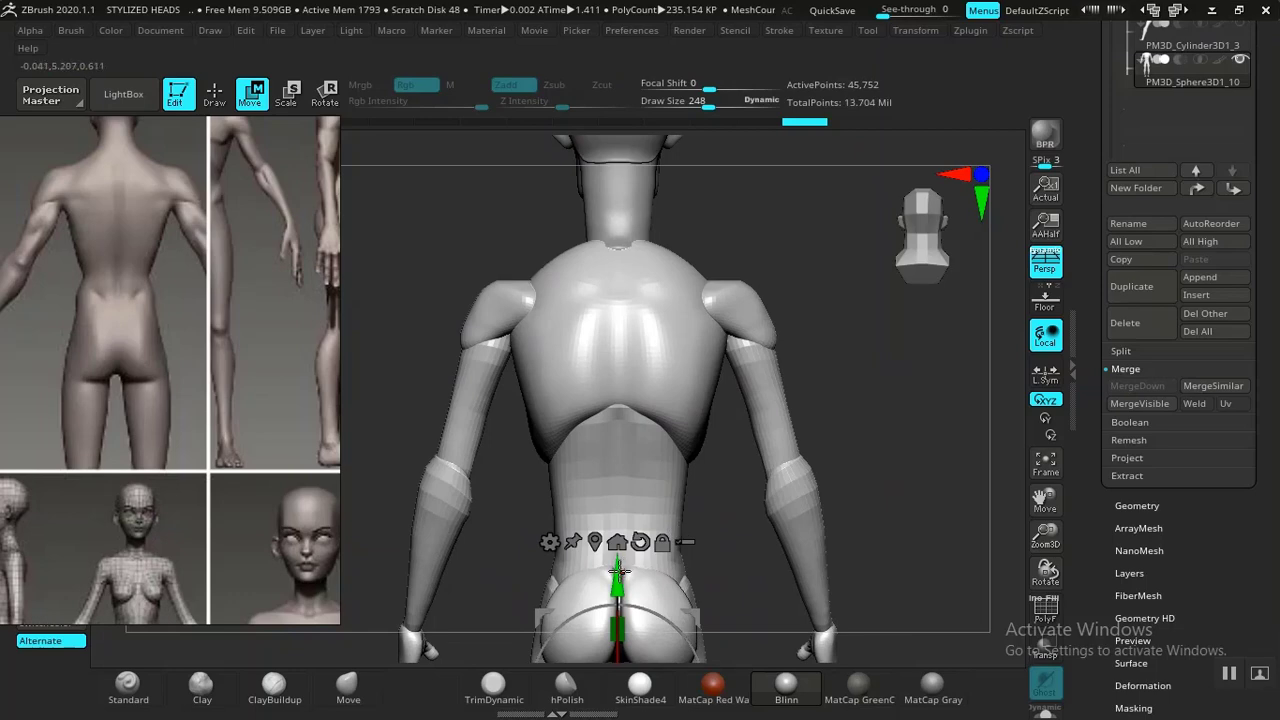
Orbit around the merged body to examine it from the side and front.
left_click_drag(903, 394, 820, 335, "shift")
left_click_drag(861, 396, 808, 409, "shift")
left_click_drag(843, 477, 864, 442, "alt")
key("q")
left_click_drag(838, 350, 818, 405, "alt")
left_click_drag(860, 482, 917, 457)
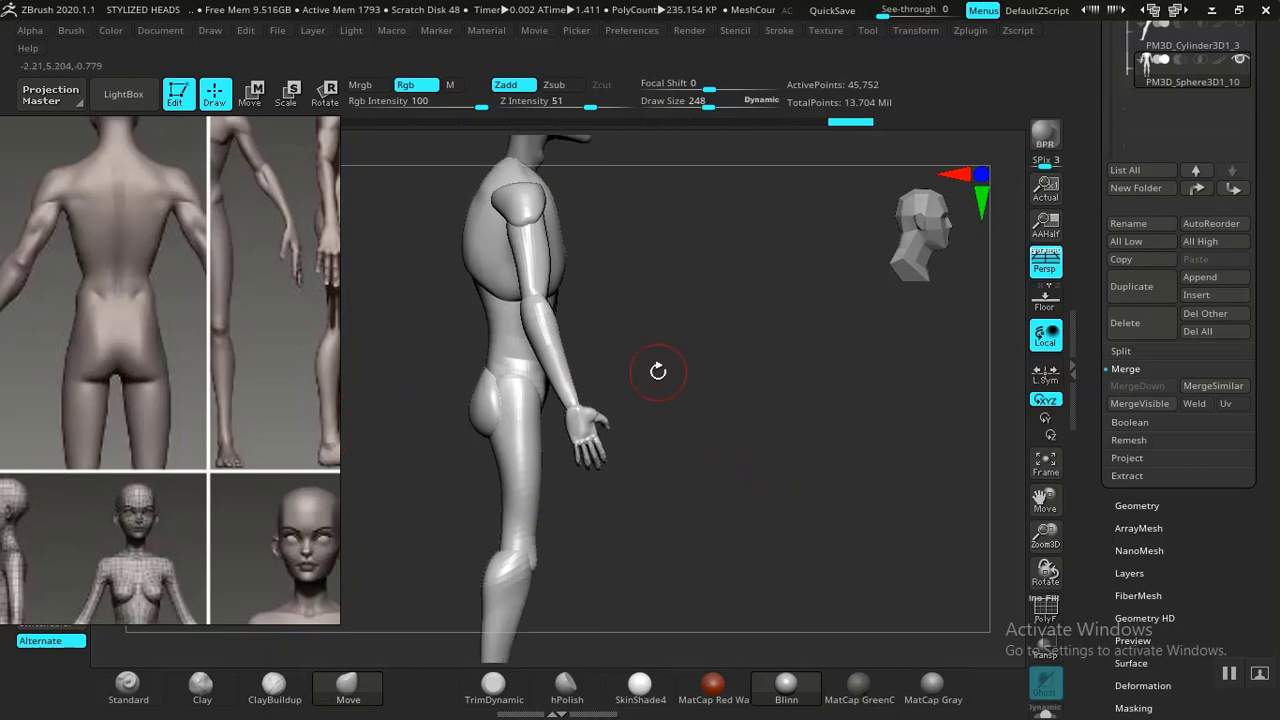
left_click_drag(658, 371, 612, 356, "alt")
left_click_drag(744, 426, 705, 298, "alt")
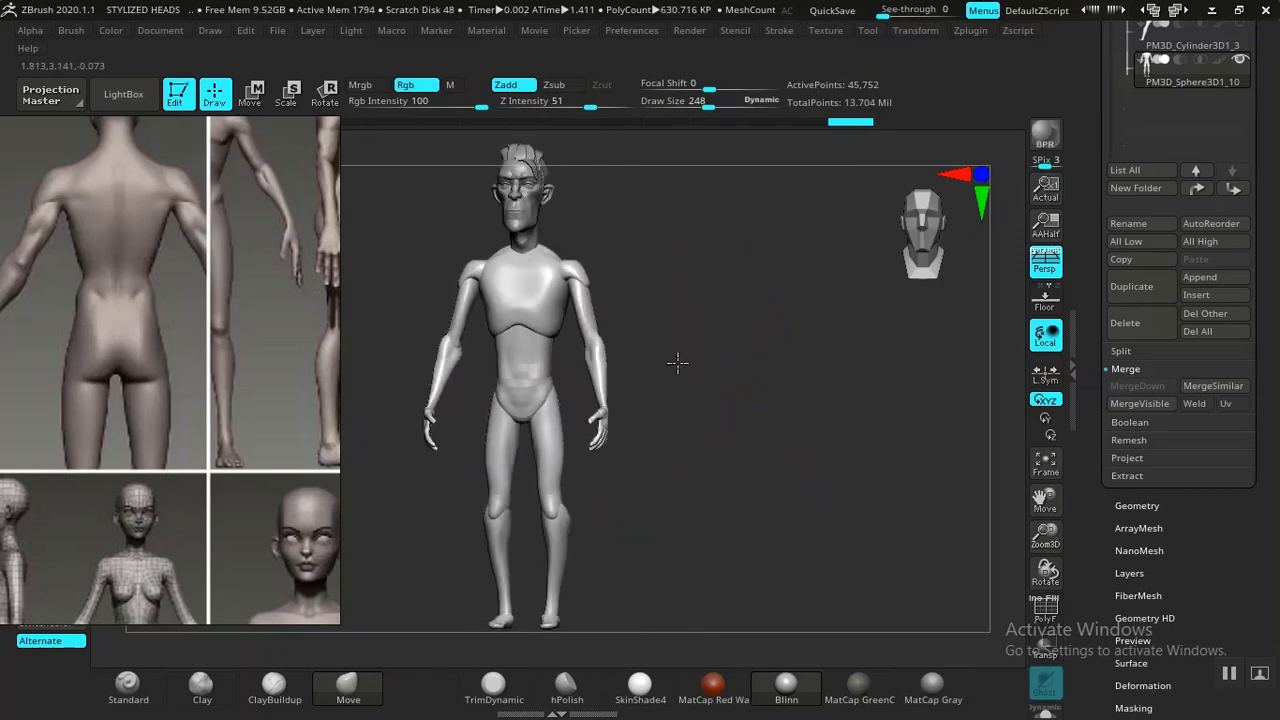
left_click_drag(678, 362, 650, 407)
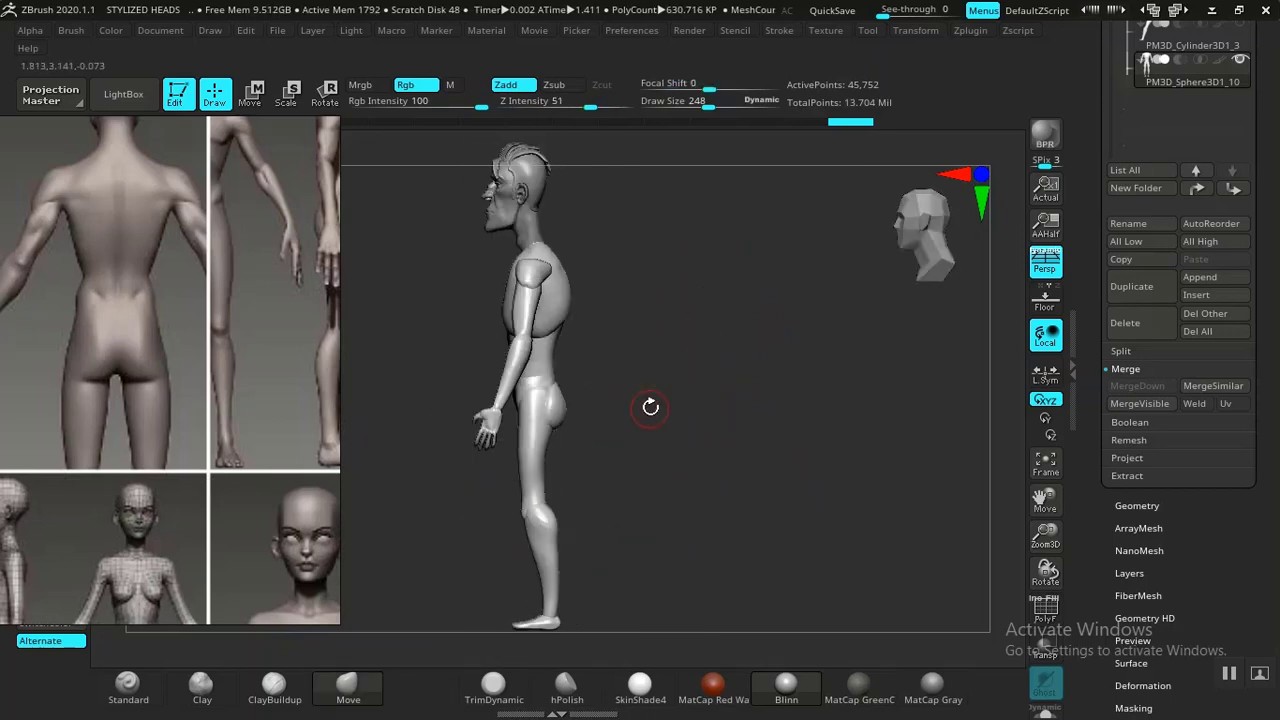
left_click_drag(675, 459, 771, 422)
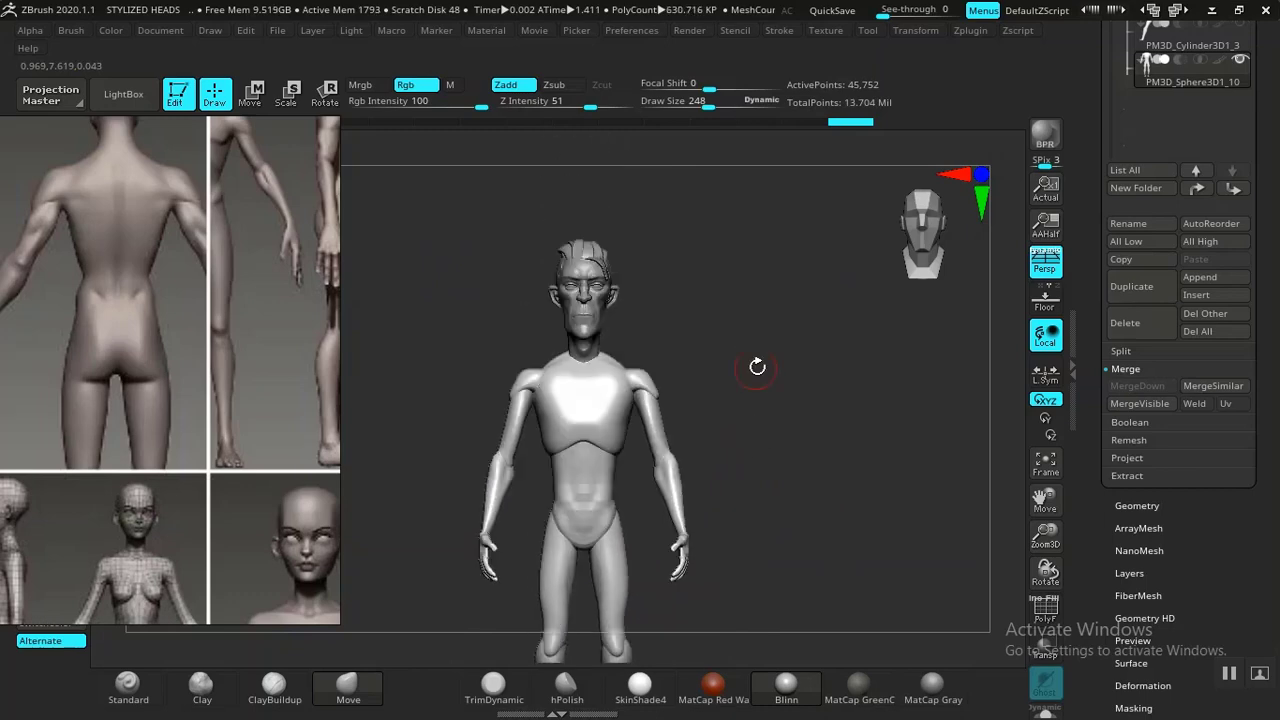
left_click_drag(757, 367, 806, 522, "alt")
left_click_drag(714, 446, 718, 481, "alt")
left_click_drag(826, 406, 860, 320)
left_click_drag(814, 440, 808, 386, "alt")
mouse_move(797, 478)
left_mouse_down("alt")
mouse_move(788, 416)
mouse_move(797, 457)
left_mouse_up("alt")
left_click_drag(813, 409, 781, 407, "alt")
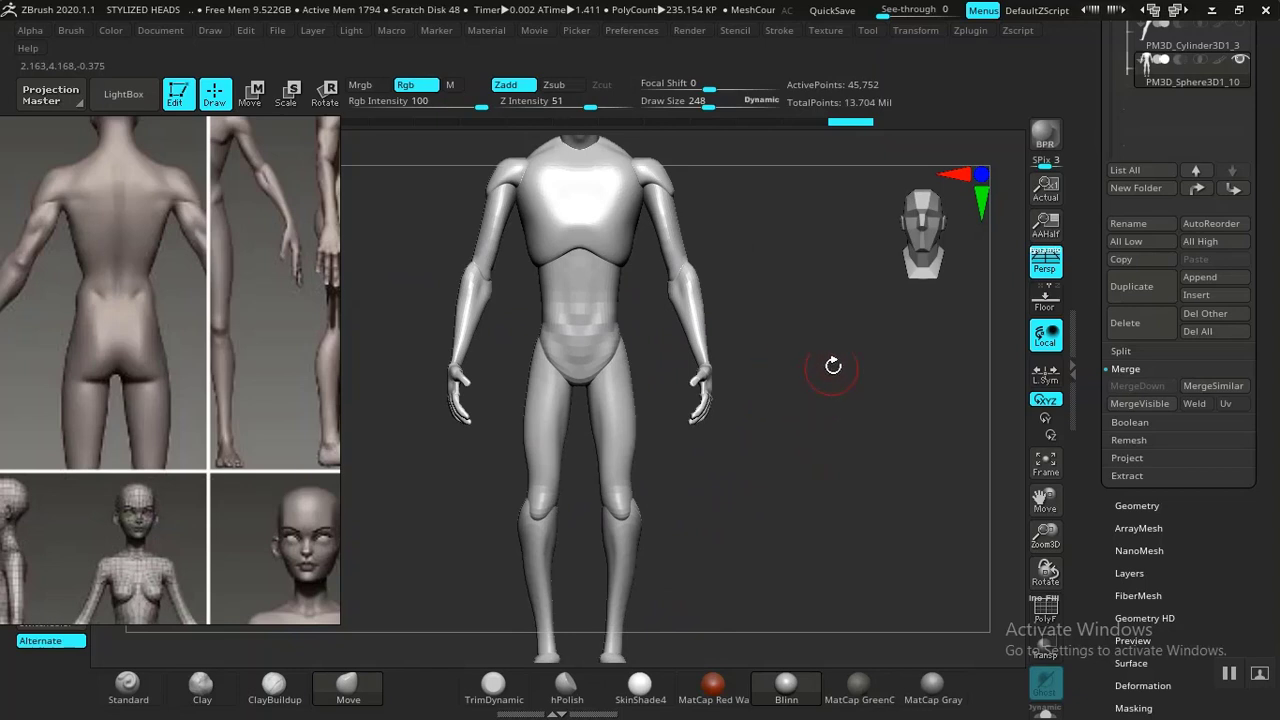
left_click_drag(833, 366, 857, 434, "alt")
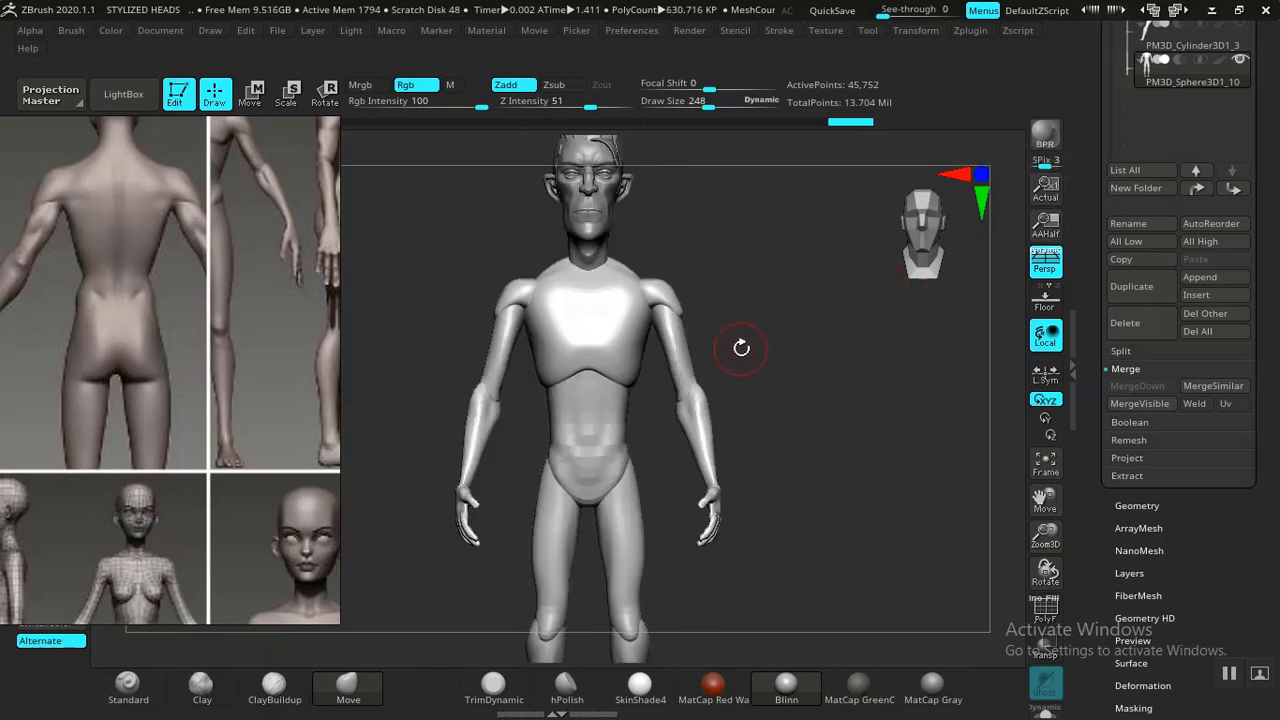
left_click_drag(776, 344, 788, 385, "alt")
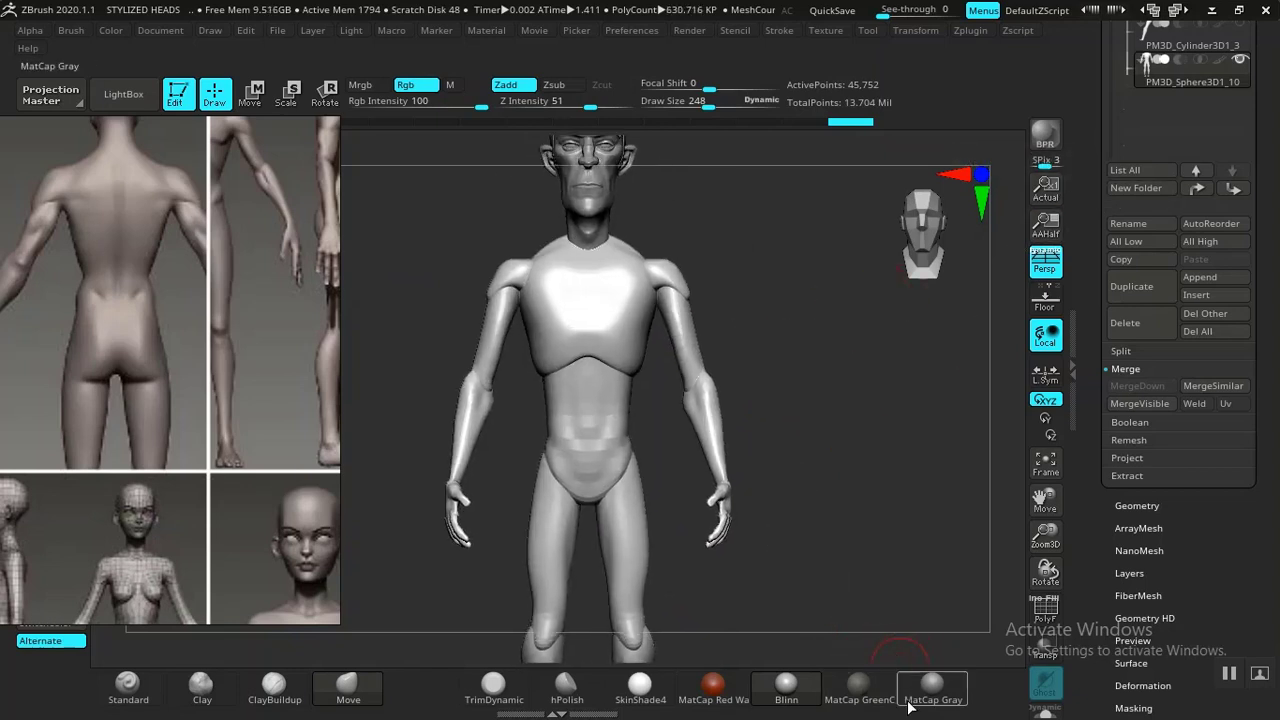
Move the reference image panel aside, then back beside the model and enlarge it.
right_click_drag(31, 564, 757, 523)
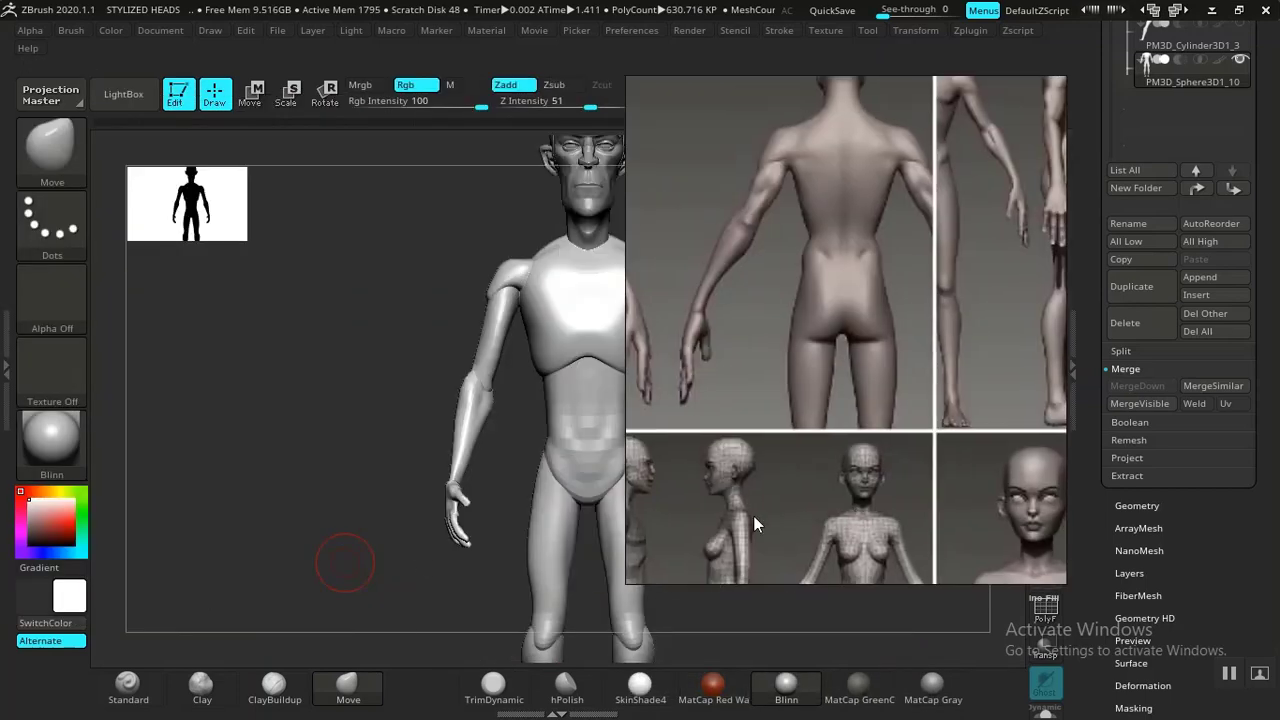
left_click(30, 514)
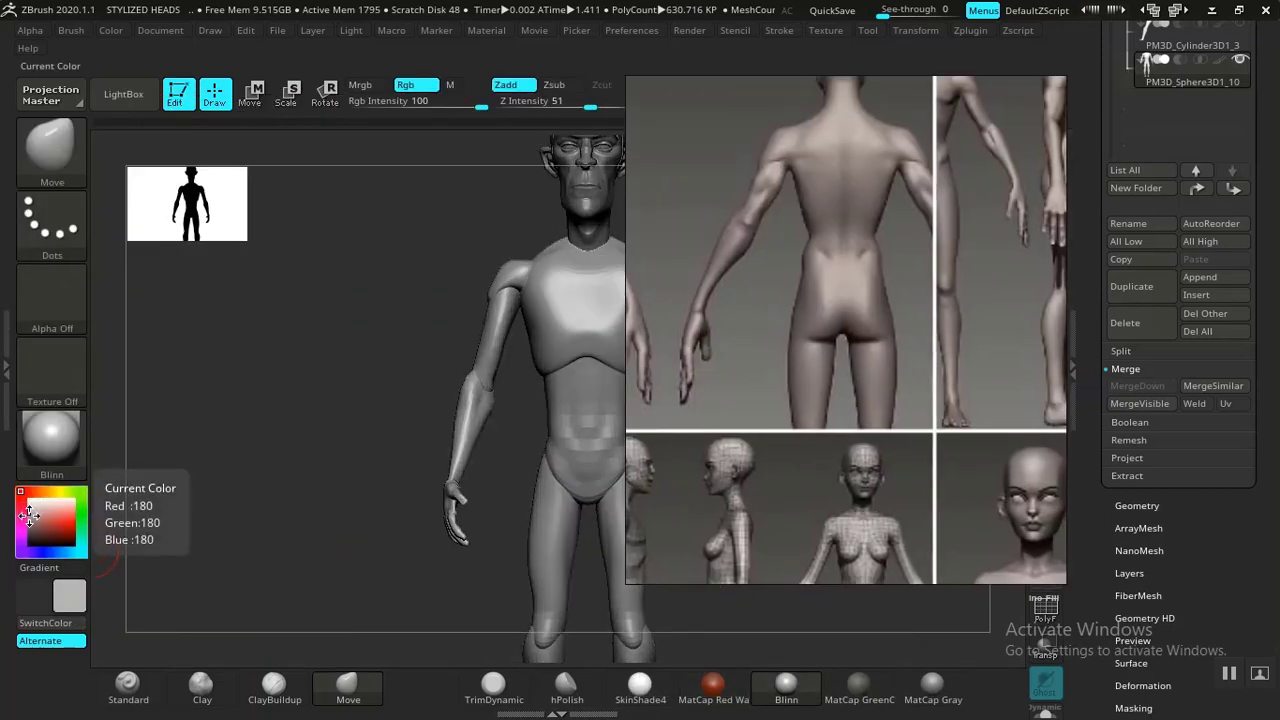
left_click(30, 508)
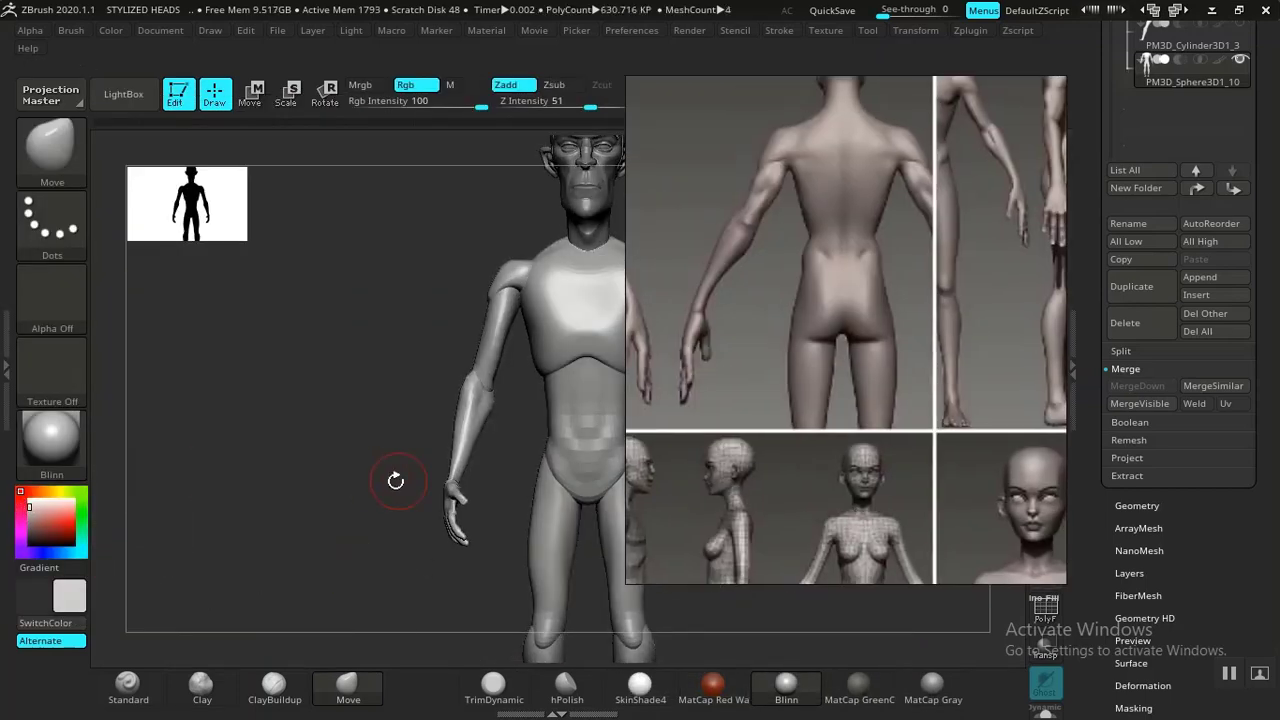
left_click_drag(858, 448, 187, 485)
scroll(257, 432, "up", 1)
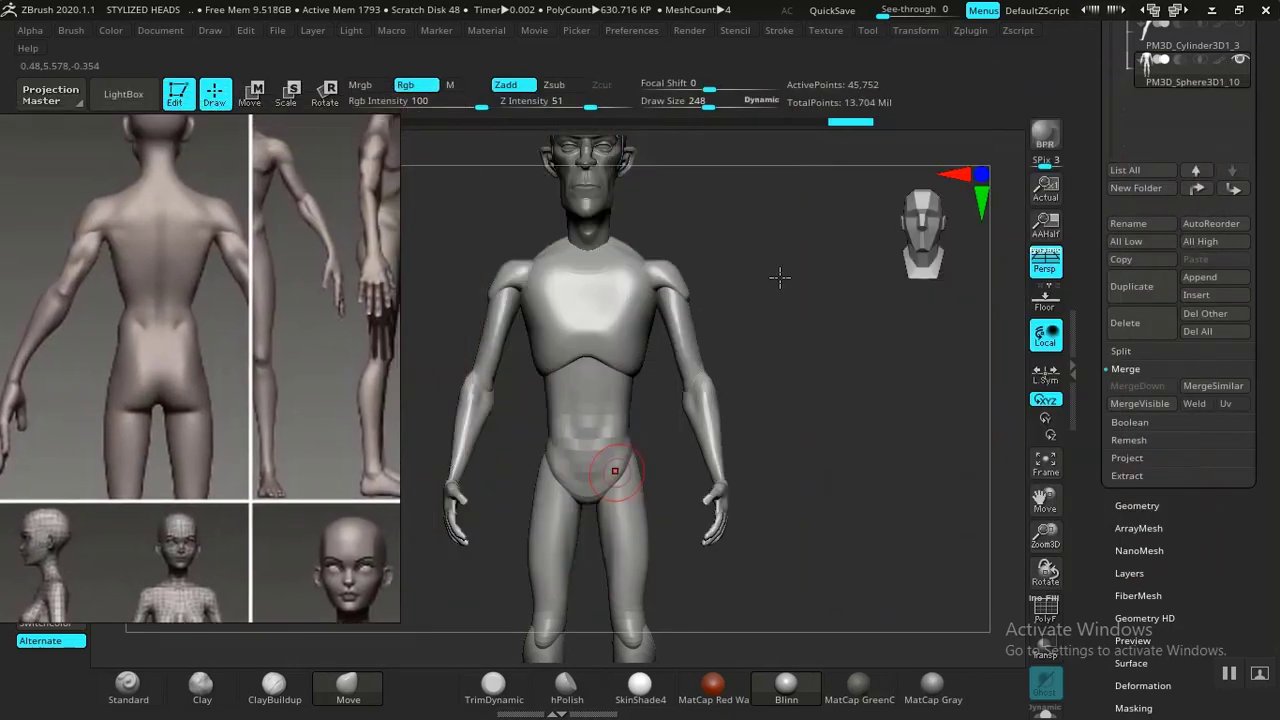
Pan within the reference image to show the full-body front and side views.
right_click_drag(786, 372, 766, 414, "ctrl")
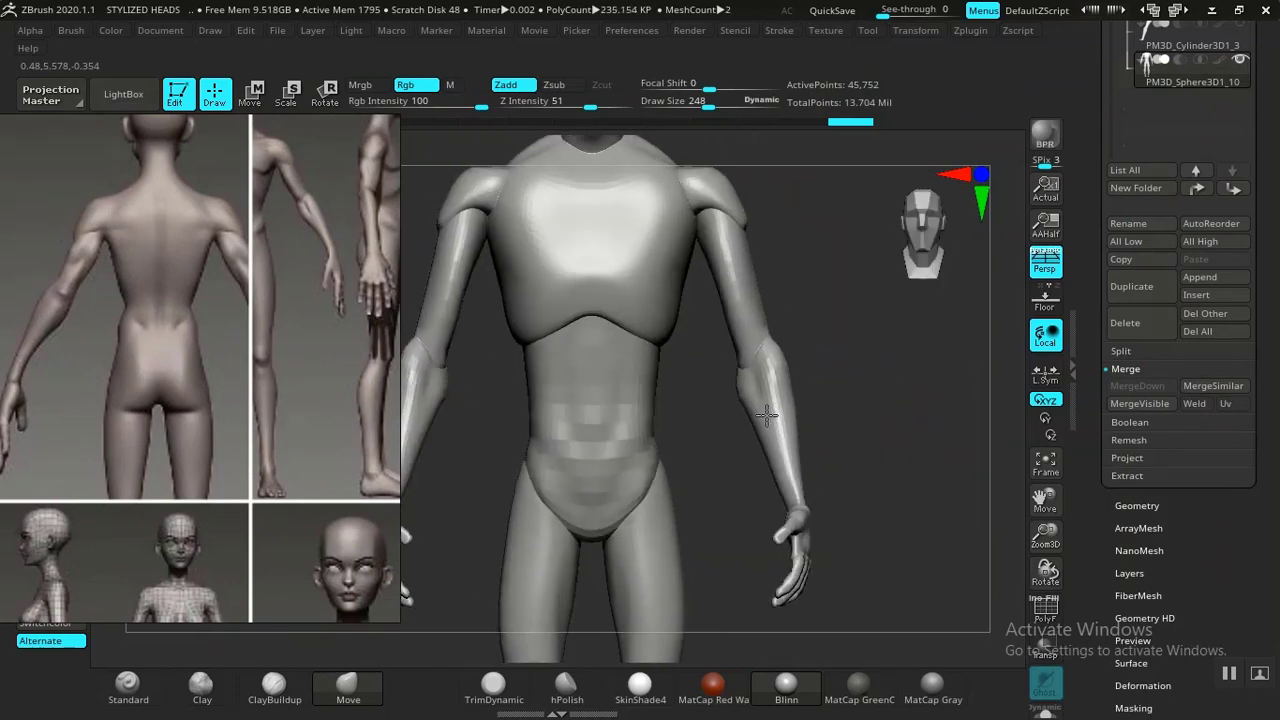
right_click_drag(873, 413, 835, 423)
mouse_move(835, 424)
left_mouse_down()
mouse_move(750, 400)
mouse_move(820, 400)
mouse_move(763, 400)
mouse_move(783, 423)
mouse_move(751, 394)
mouse_move(703, 397)
mouse_move(809, 400)
mouse_move(829, 414)
mouse_move(1092, 357)
mouse_move(1088, 317)
mouse_move(1086, 439)
mouse_move(790, 380)
mouse_move(809, 374)
mouse_move(857, 460)
mouse_move(853, 413)
mouse_move(831, 417)
mouse_move(843, 380)
mouse_move(856, 392)
left_mouse_up()
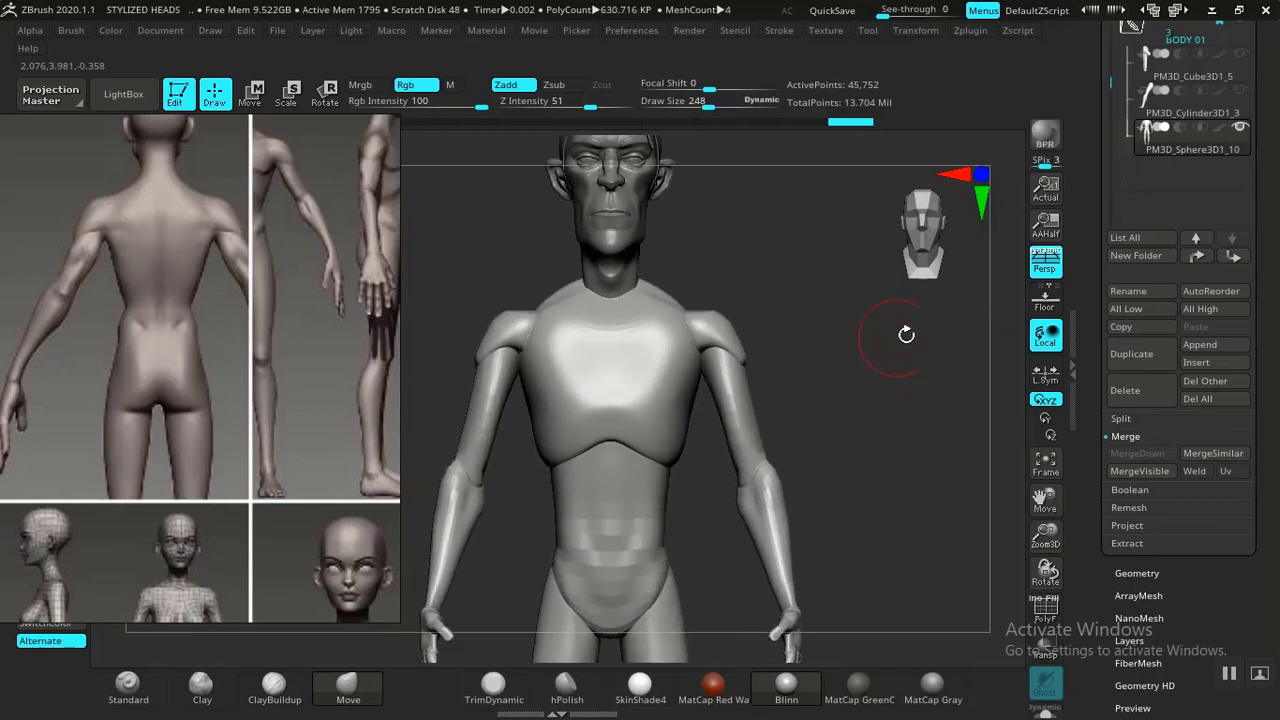
left_click_drag(1001, 366, 901, 387)
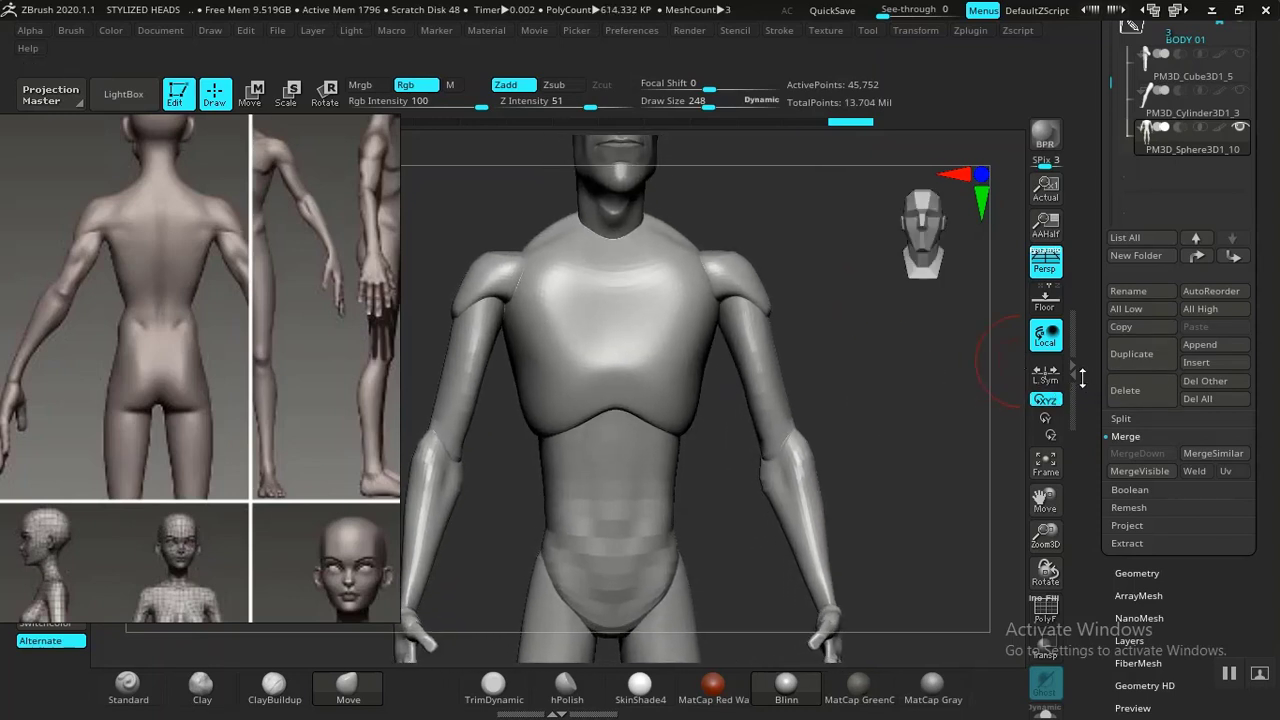
left_click_drag(1082, 378, 1086, 388)
middle_click_drag(268, 332, 256, 266)
middle_click_drag(216, 384, 242, 513)
middle_click_drag(219, 212, 211, 500)
middle_click_drag(210, 282, 214, 458)
middle_click_drag(206, 262, 222, 464)
middle_click_drag(104, 424, 214, 406)
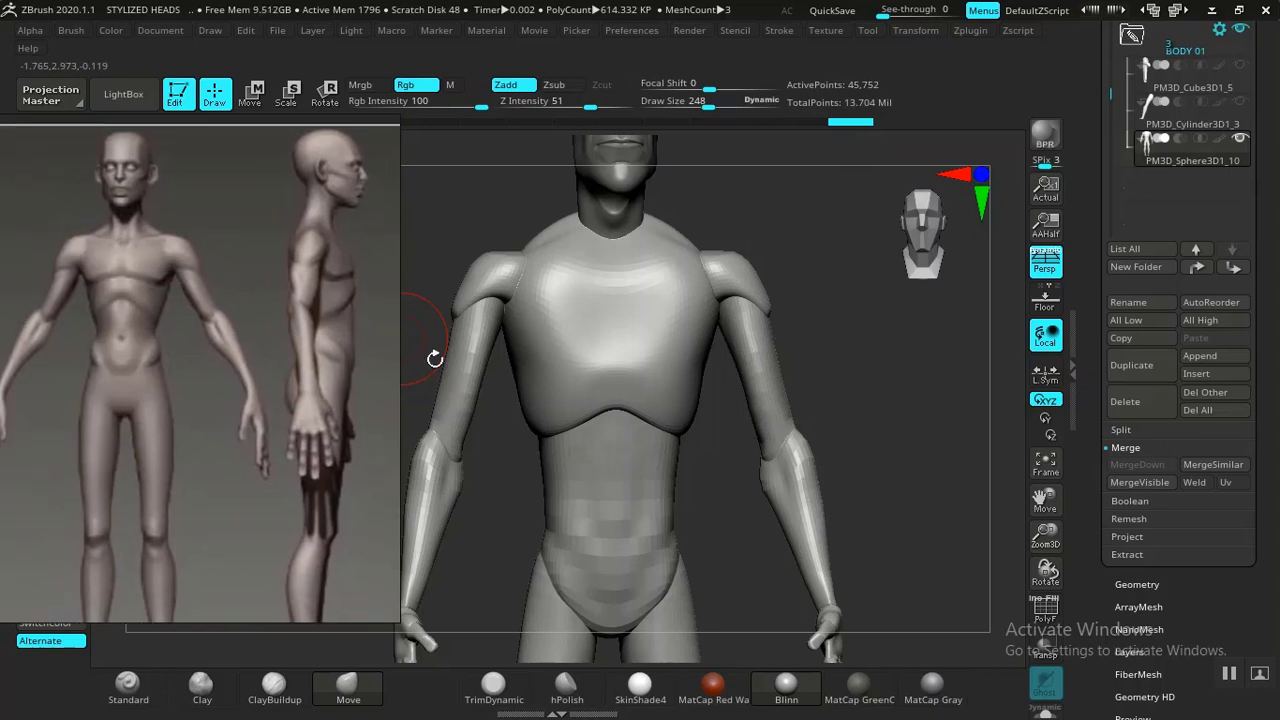
Inspect the upper body's polygroups with the polyframe display on the chest and shoulders.
left_click_drag(820, 285, 809, 217, "alt")
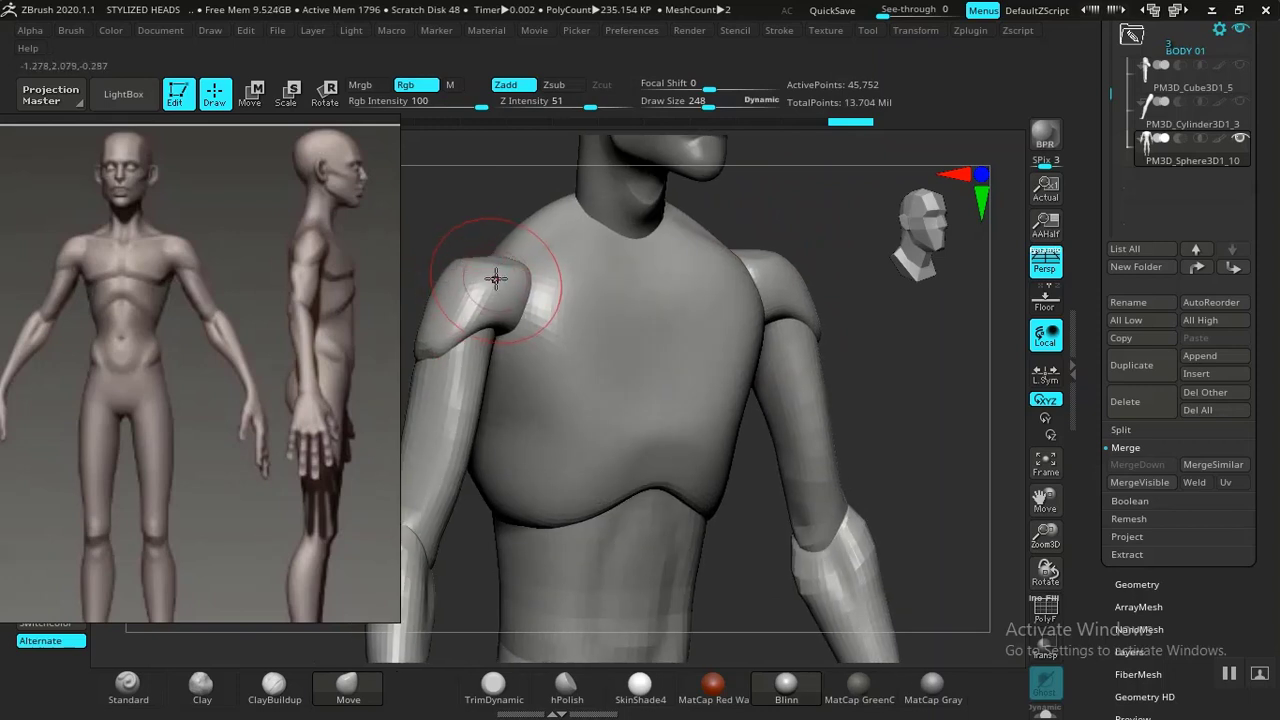
left_click_drag(951, 372, 810, 357)
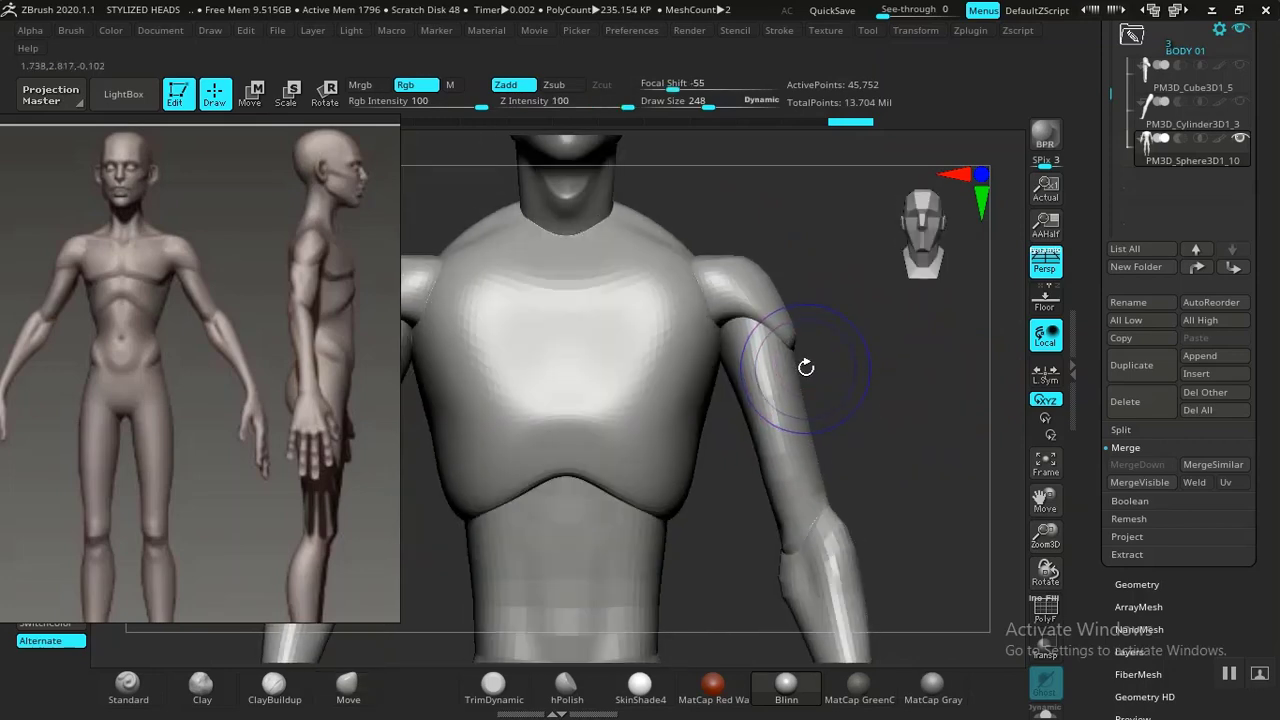
key("shift+f")
left_click(765, 295, "ctrl+shift")
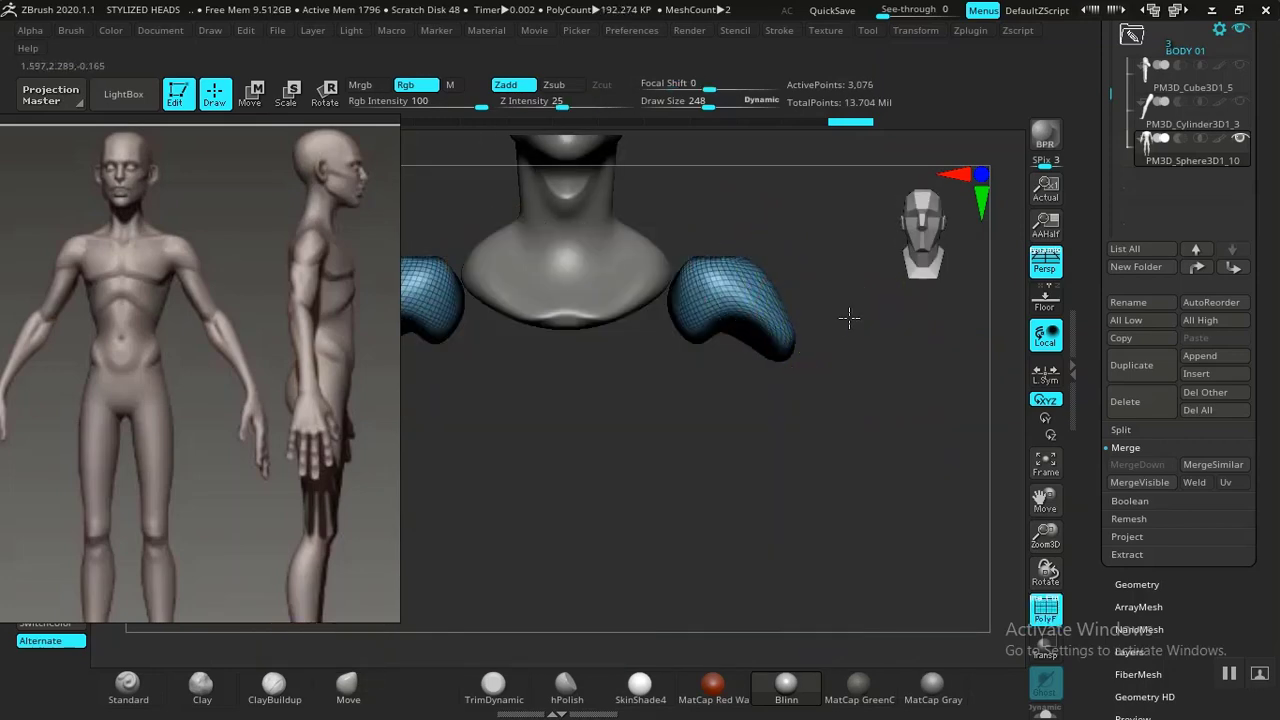
left_click(855, 319, "ctrl")
left_click(899, 331, "ctrl+shift")
left_click(888, 327, "ctrl")
left_click_drag(884, 325, 985, 400, "alt")
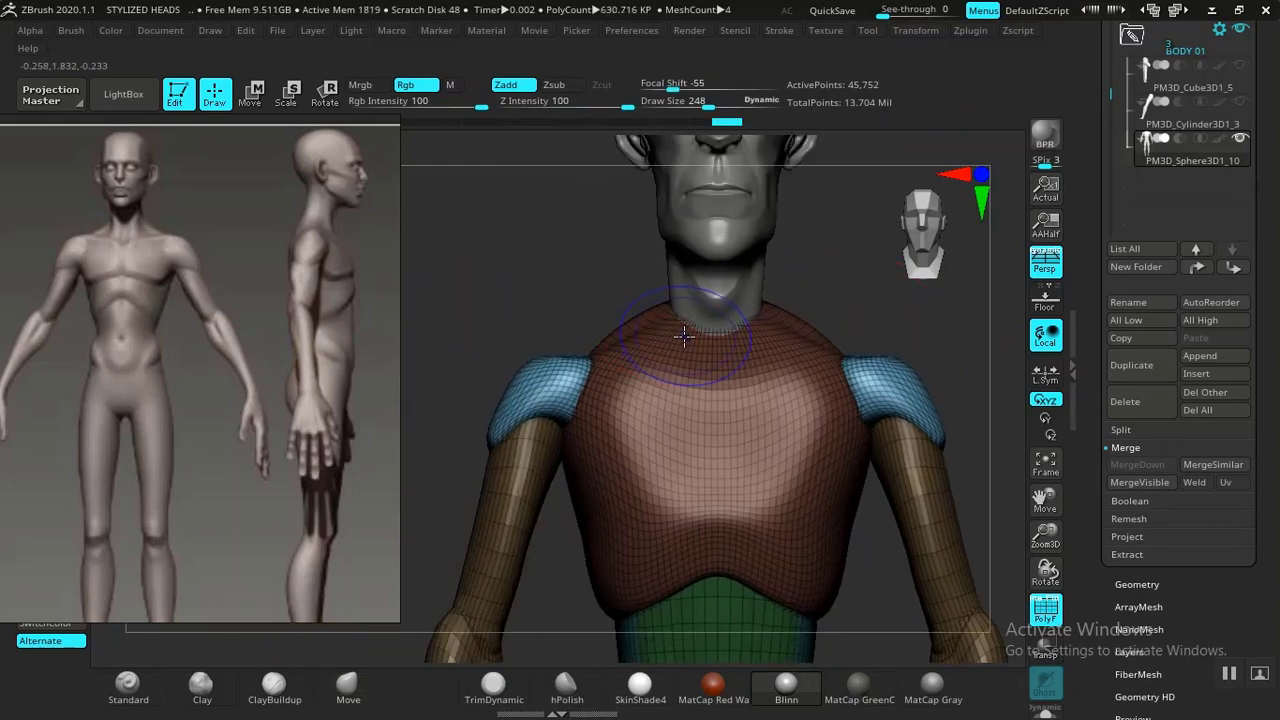
key("shift+f")
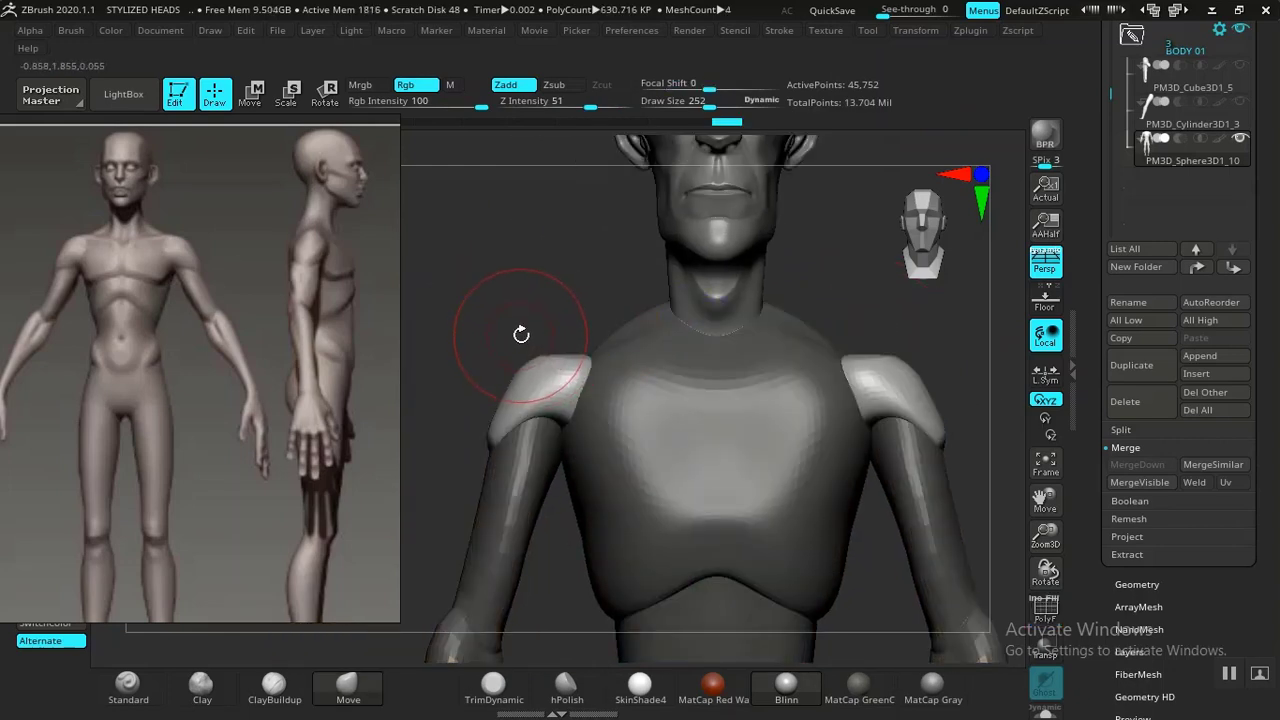
Mask the body so that only the shoulder pads stay unmasked.
mouse_move(578, 342)
left_mouse_down()
mouse_move(558, 358)
mouse_move(582, 360)
mouse_move(549, 369)
left_mouse_up()
mouse_move(581, 314)
left_mouse_down()
mouse_move(541, 314)
mouse_move(552, 334)
mouse_move(537, 339)
mouse_move(647, 340)
mouse_move(703, 374)
mouse_move(614, 391)
mouse_move(828, 357)
mouse_move(848, 367)
mouse_move(676, 362)
left_mouse_up()
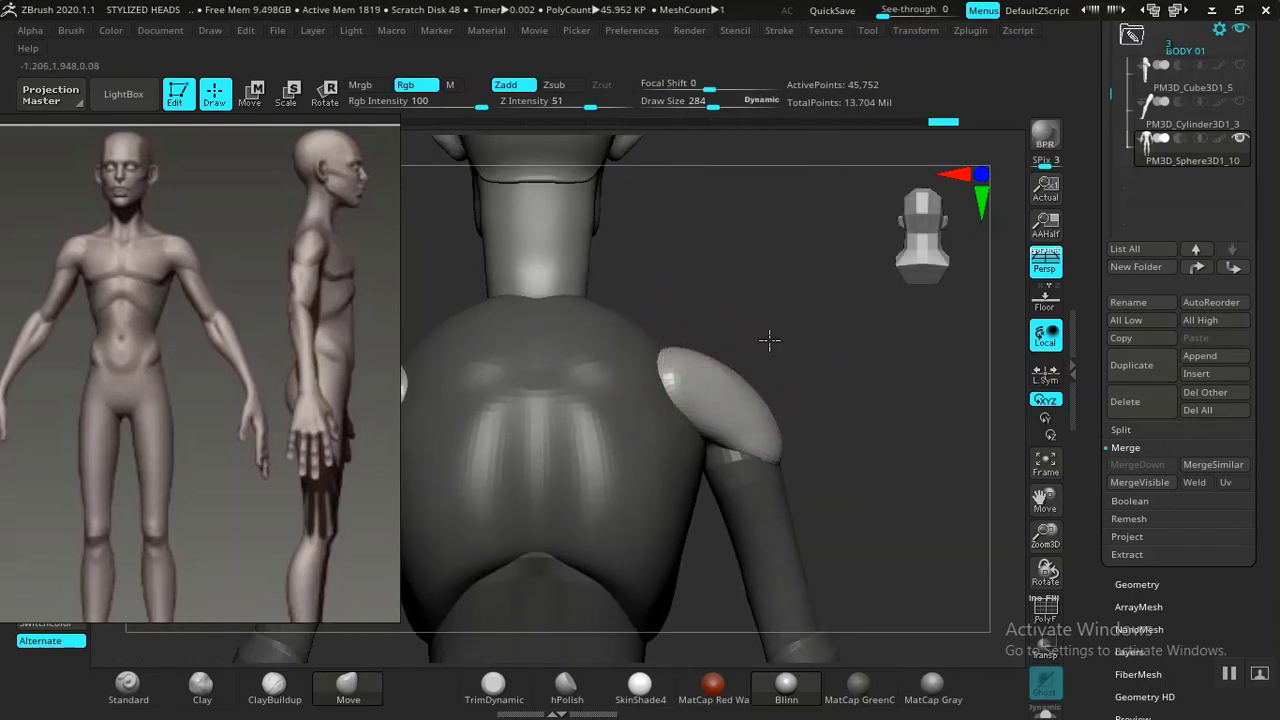
left_click_drag(849, 340, 662, 358)
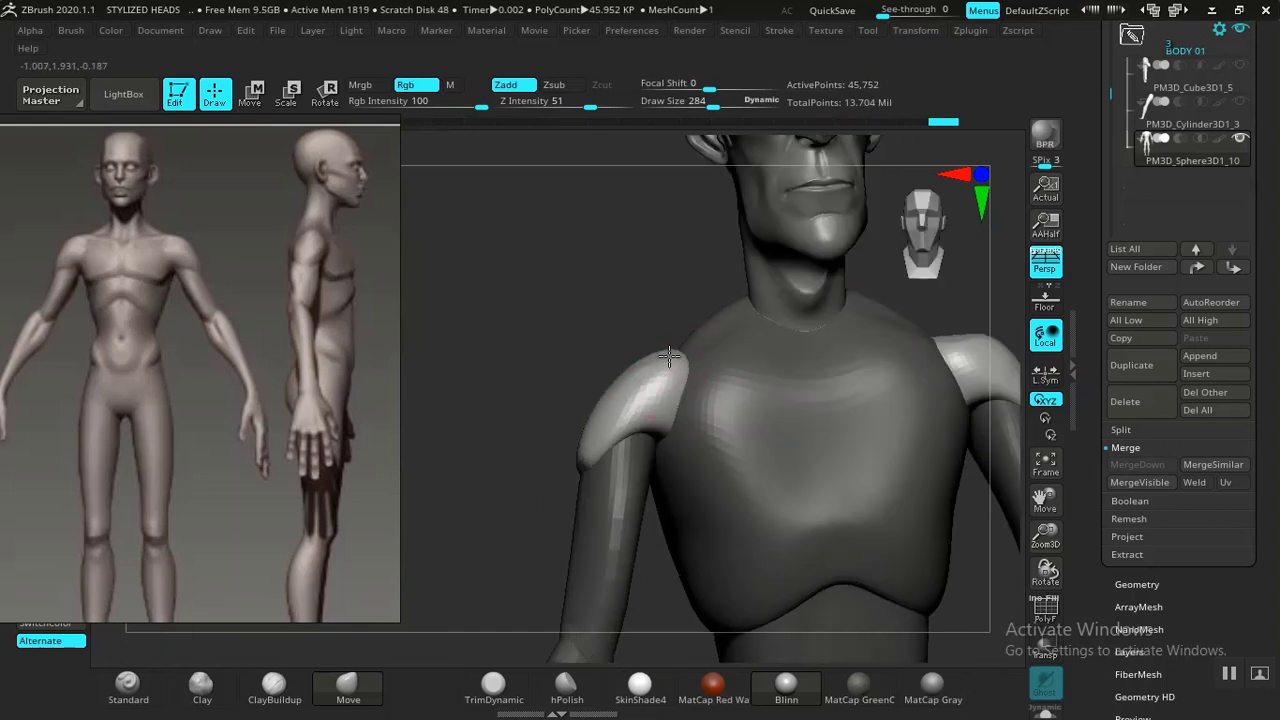
left_click_drag(620, 307, 512, 255, "shift")
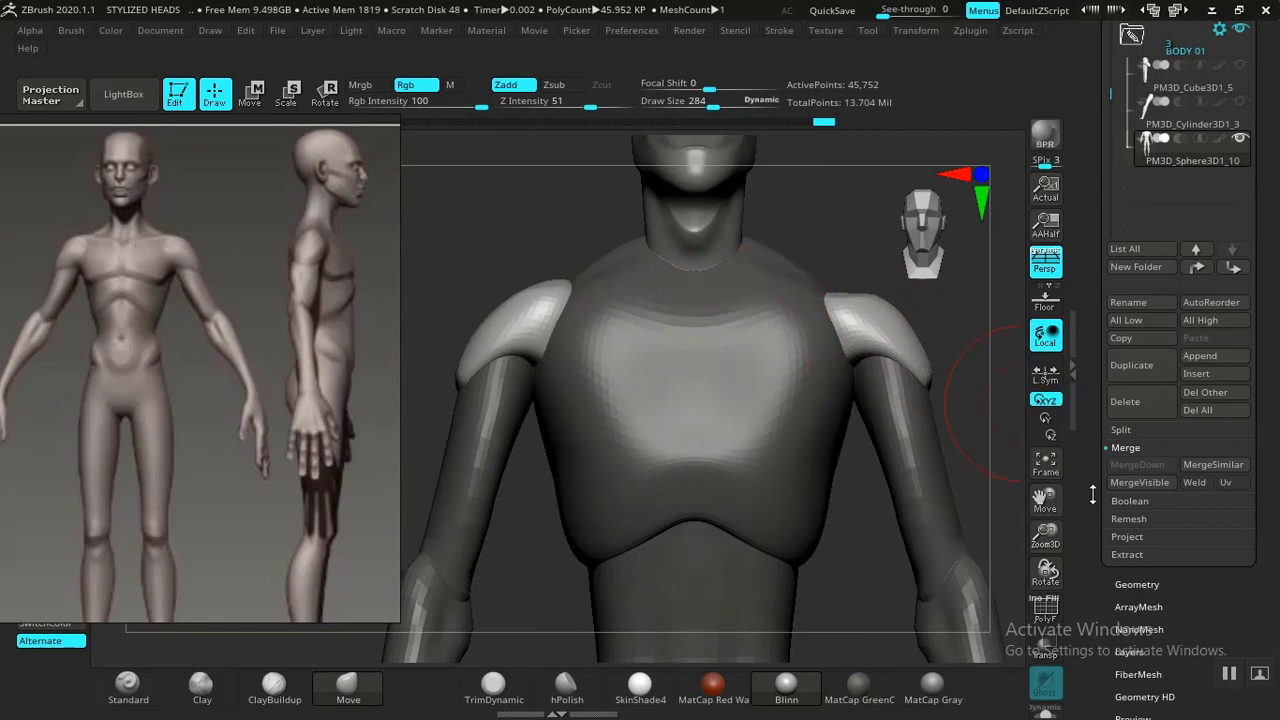
left_click_drag(1091, 562, 1086, 450)
left_click_drag(991, 443, 952, 401, "alt")
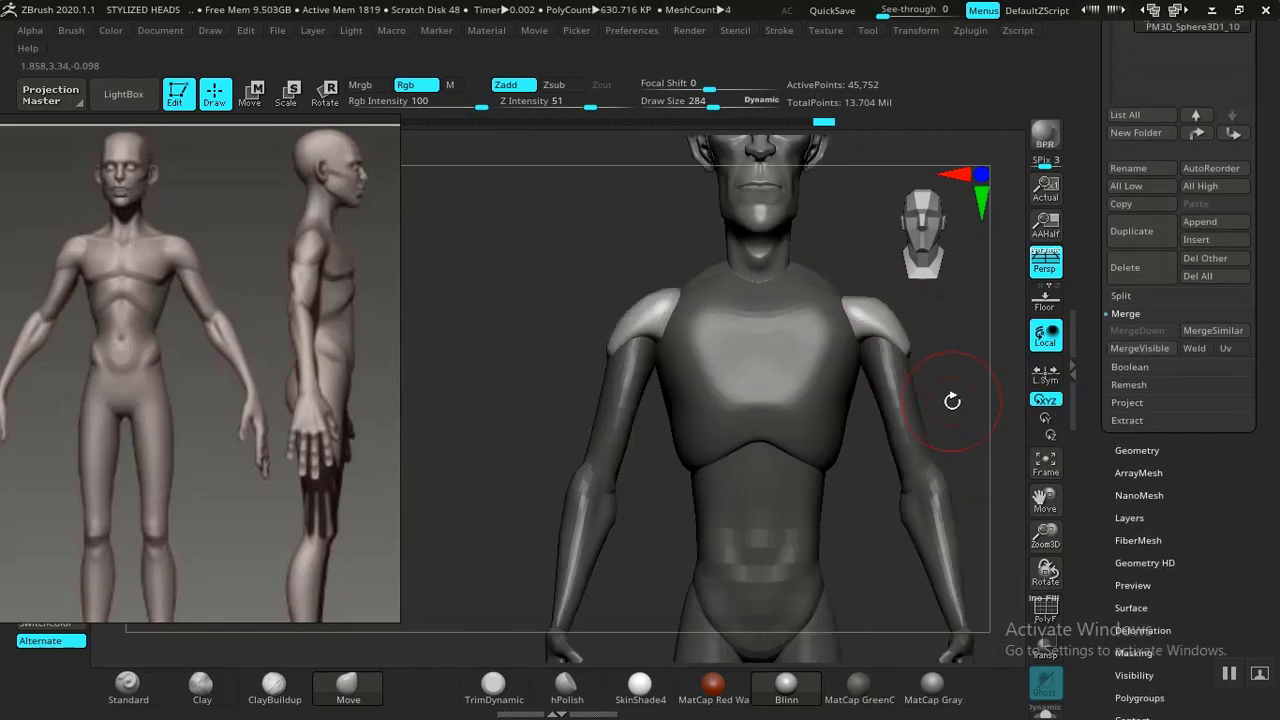
key("ctrl")
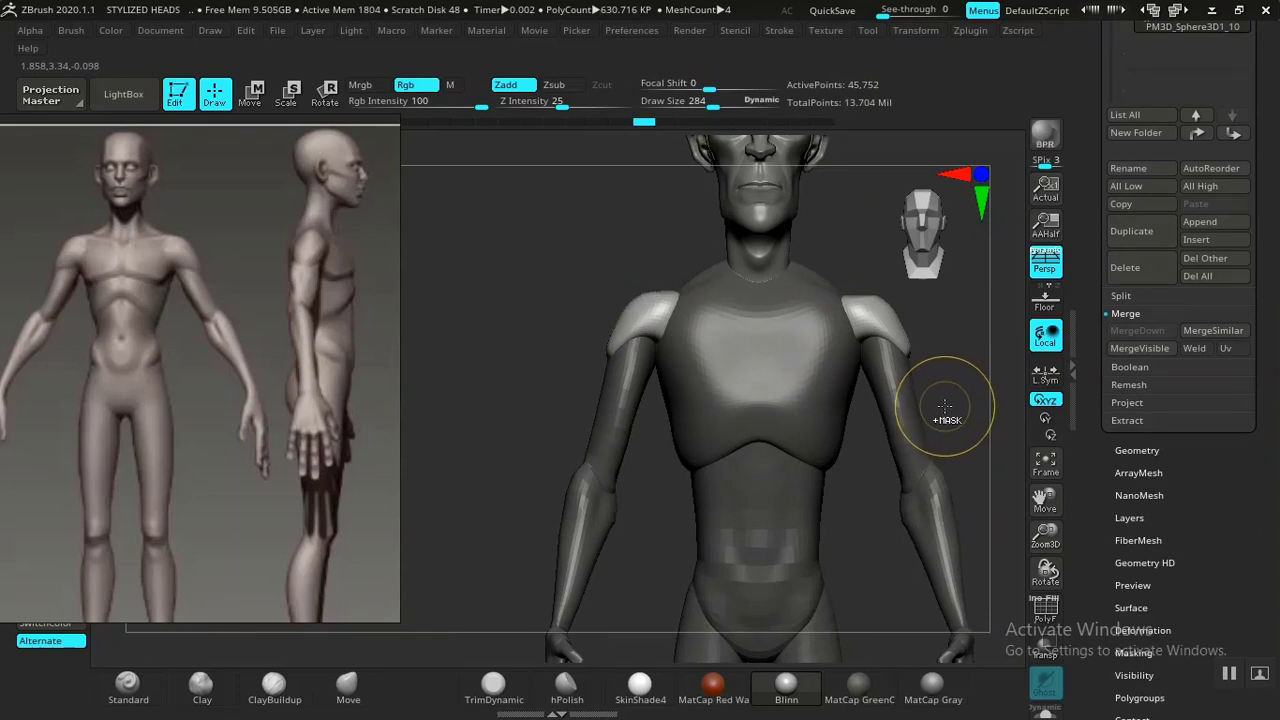
left_click(944, 410, "ctrl")
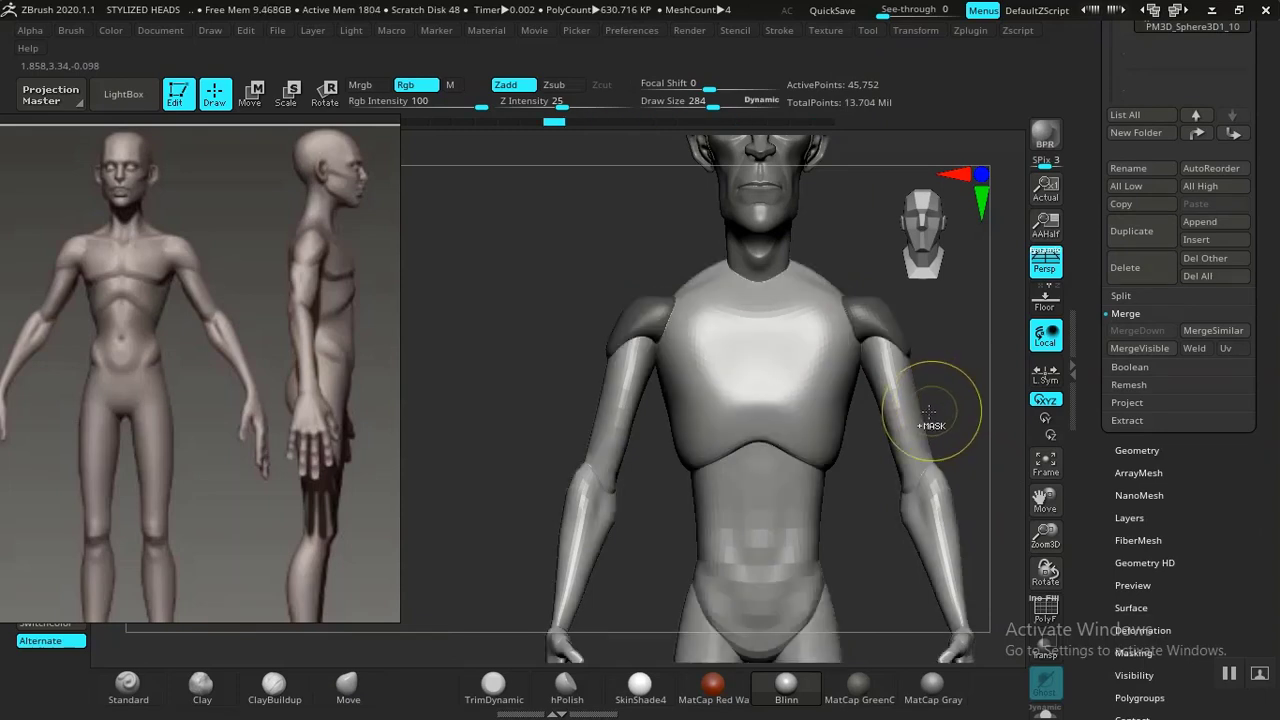
left_click(507, 310, "ctrl")
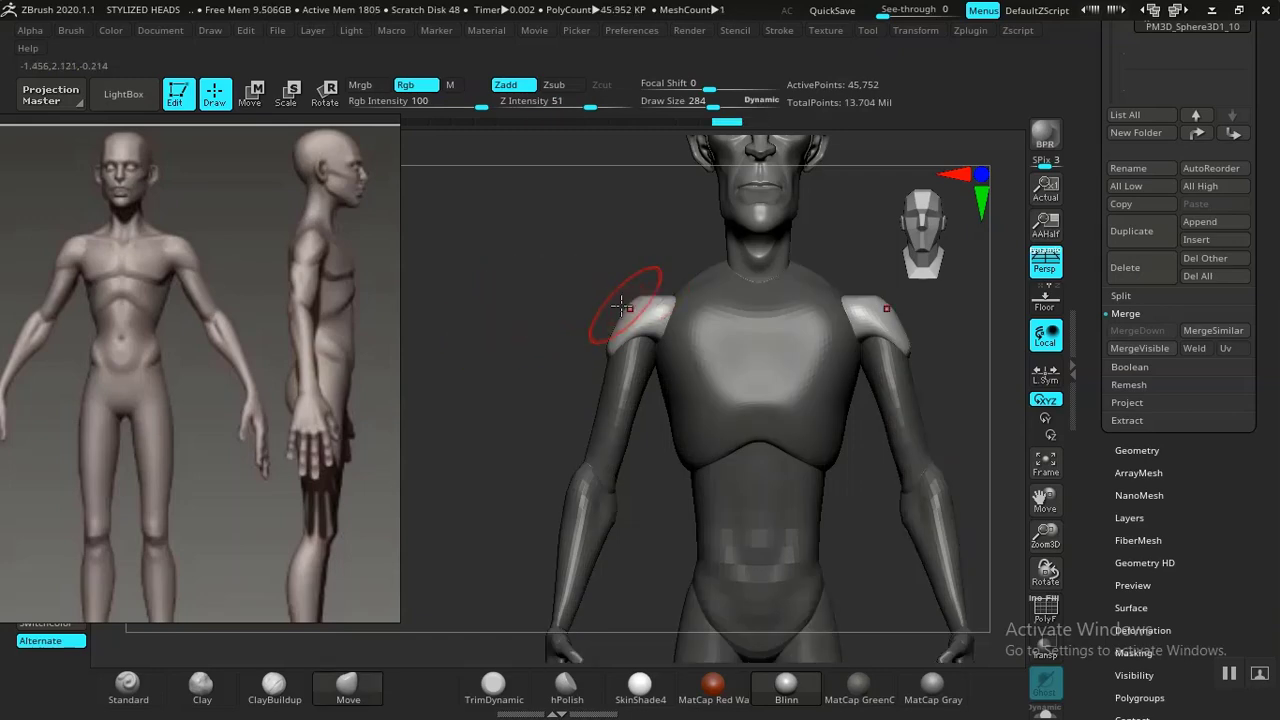
Pull the shoulder pads outward with the Move brush, checking them from behind.
left_click_drag(588, 318, 530, 338, "alt")
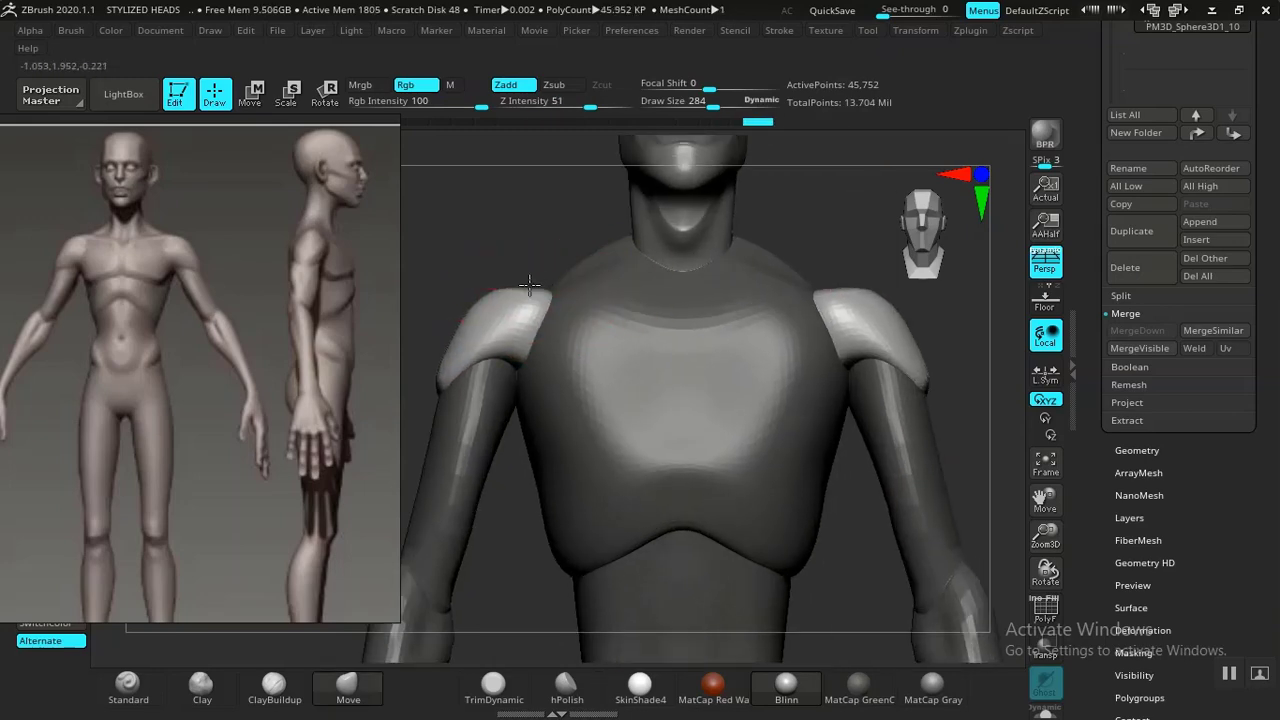
left_click_drag(530, 243, 619, 343)
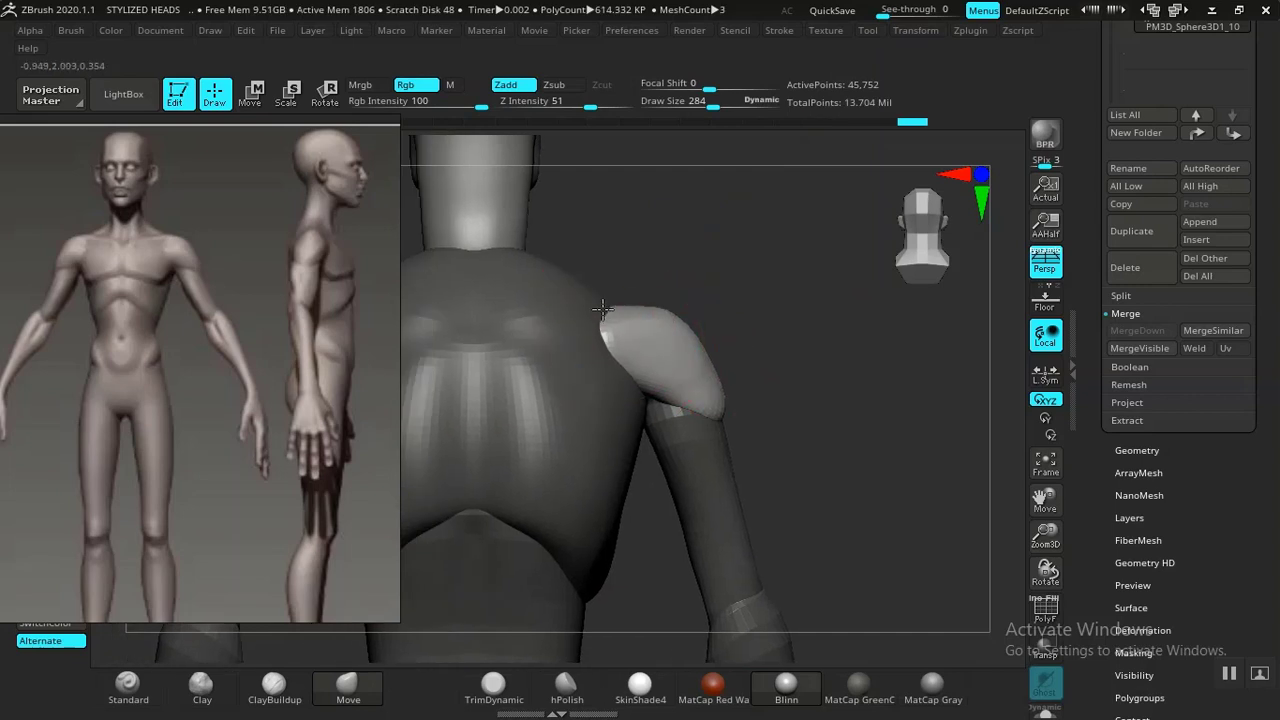
left_click_drag(600, 305, 604, 311)
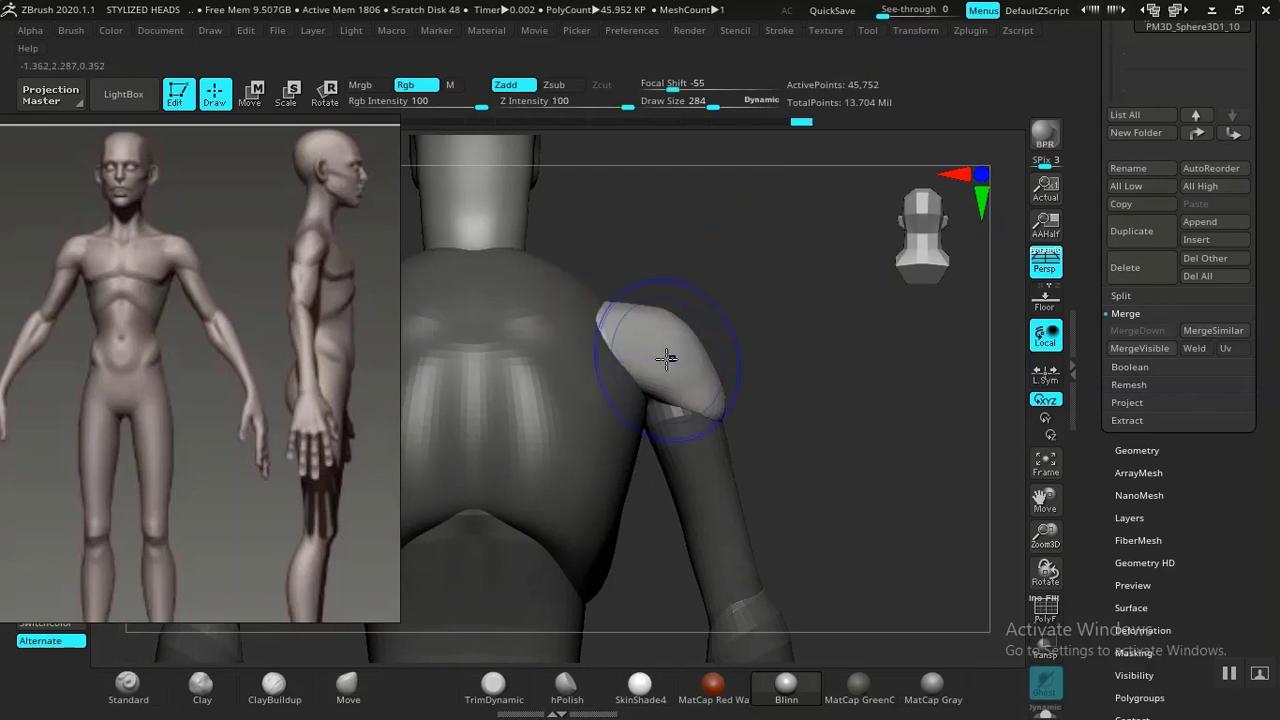
left_click_drag(838, 398, 688, 420)
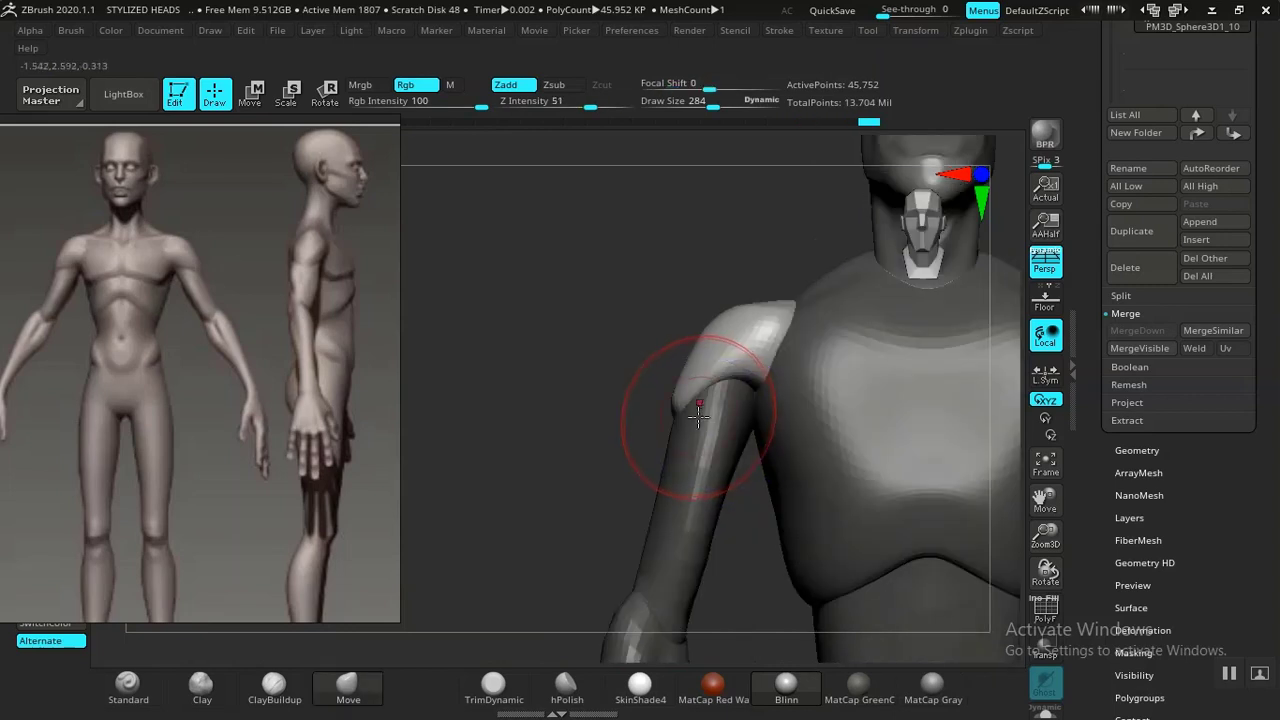
left_click_drag(650, 358, 566, 266, "alt")
left_click_drag(949, 371, 802, 360, "alt")
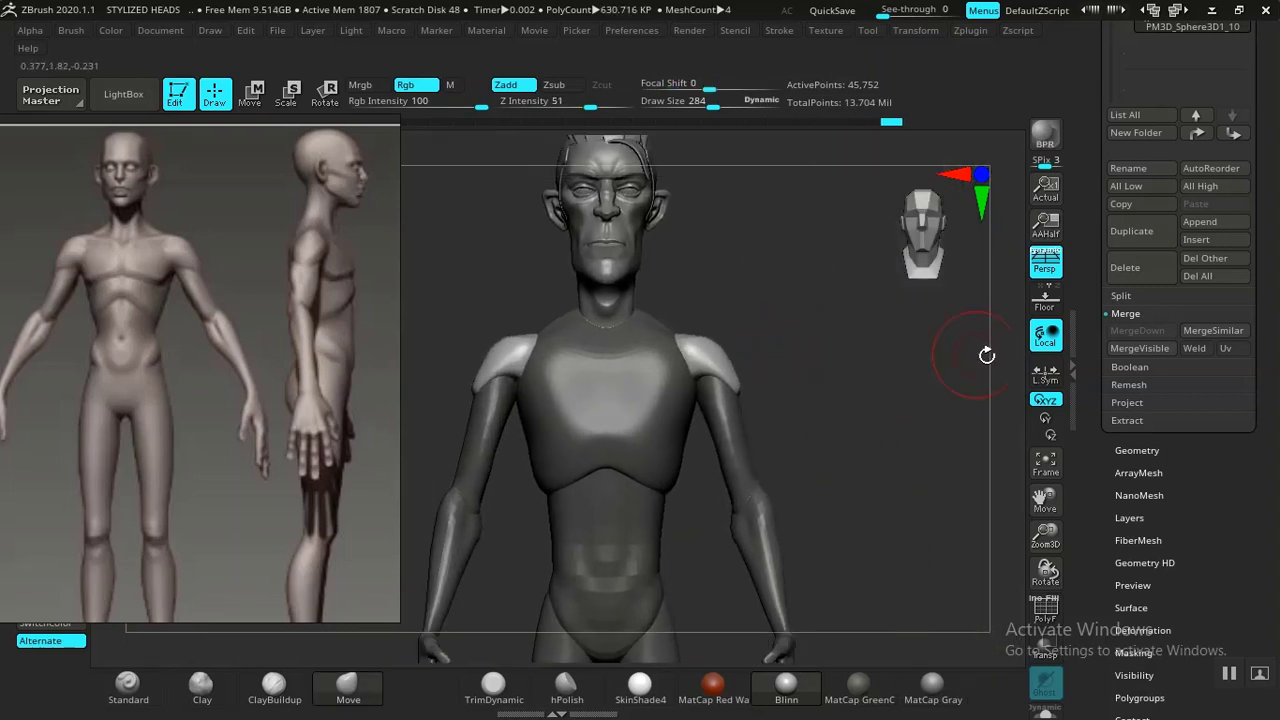
Mask everything except the chest piece using the Move gizmo.
mouse_move(871, 421)
left_mouse_down("ctrl")
mouse_move(880, 468)
mouse_move(880, 369)
mouse_move(915, 411)
mouse_move(891, 554)
mouse_move(836, 374)
mouse_move(828, 408)
mouse_move(872, 446)
mouse_move(835, 449)
mouse_move(786, 412)
mouse_move(869, 503)
mouse_move(886, 490)
left_mouse_up("ctrl")
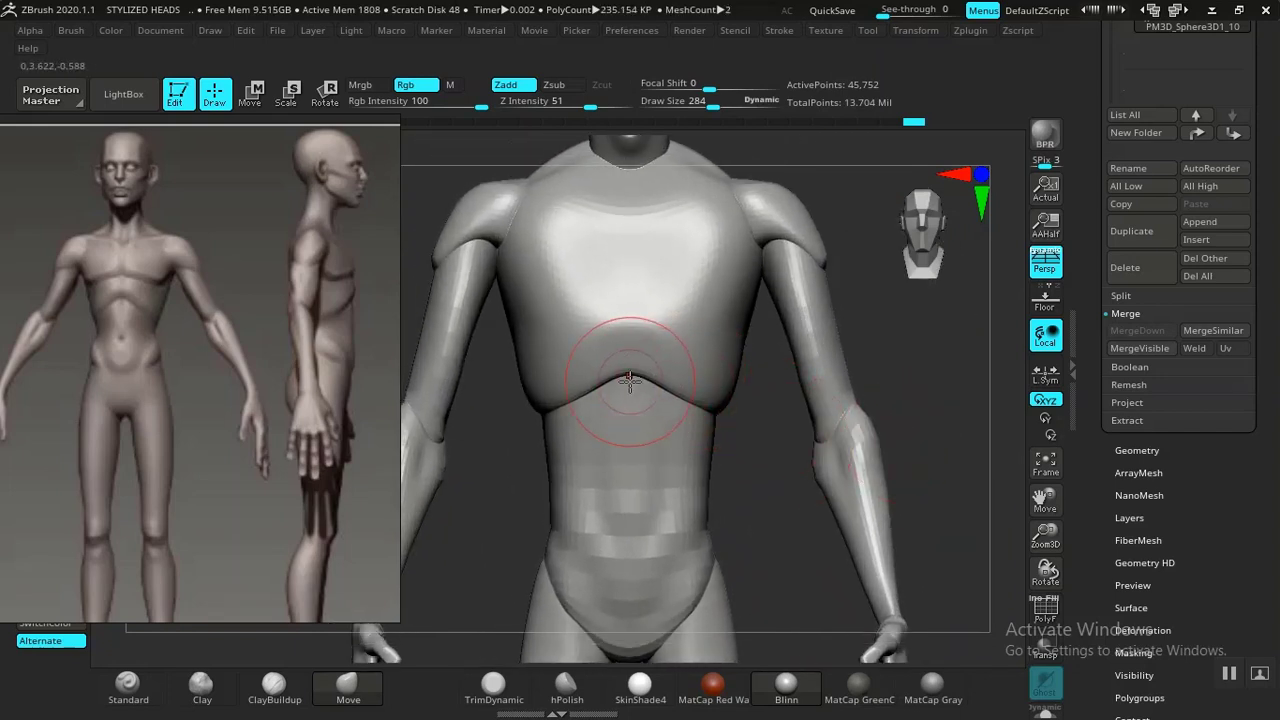
key("w")
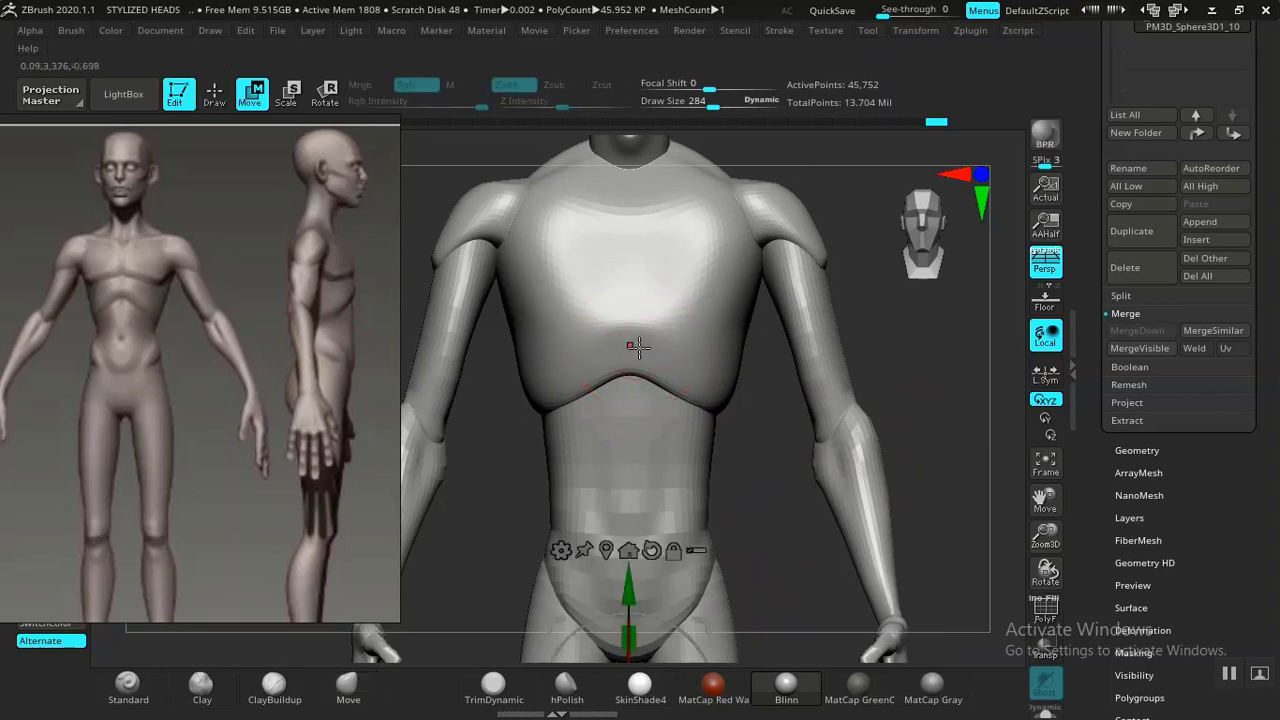
left_click(637, 281, "ctrl")
key("q")
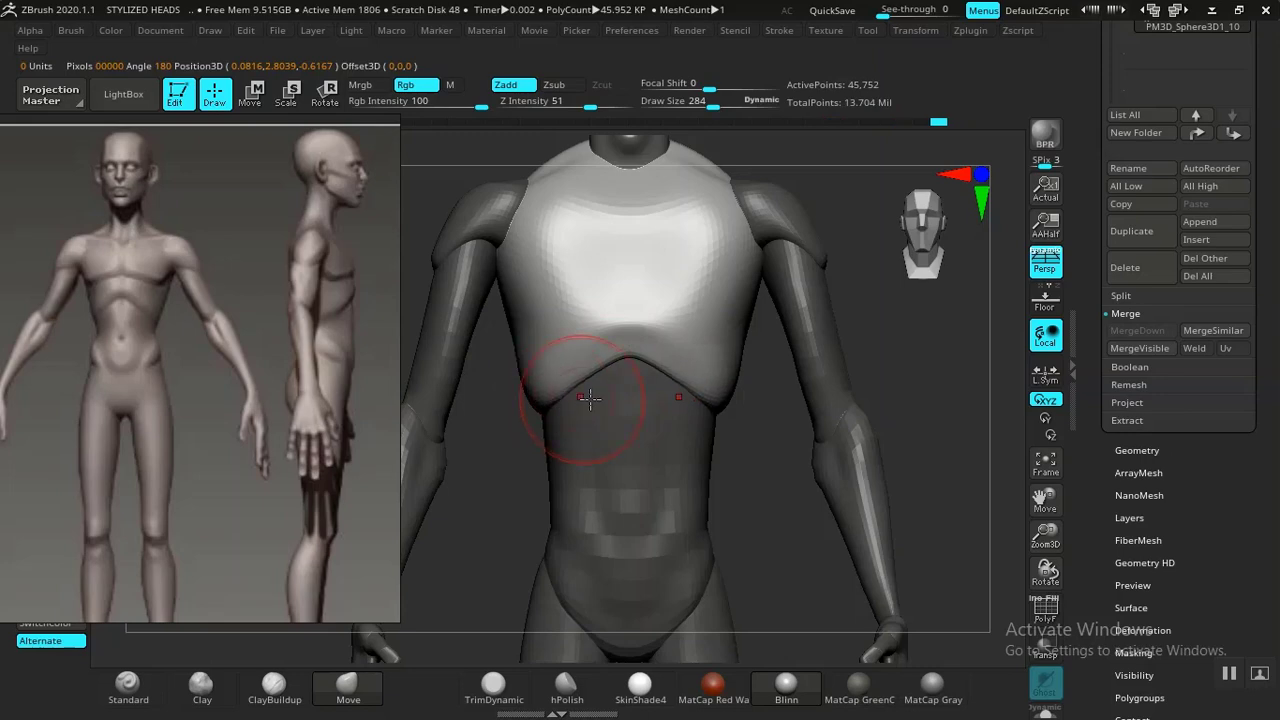
Examine the unmasked chest piece from several angles against the reference.
left_click_drag(782, 472, 623, 477)
left_click_drag(803, 411, 868, 417)
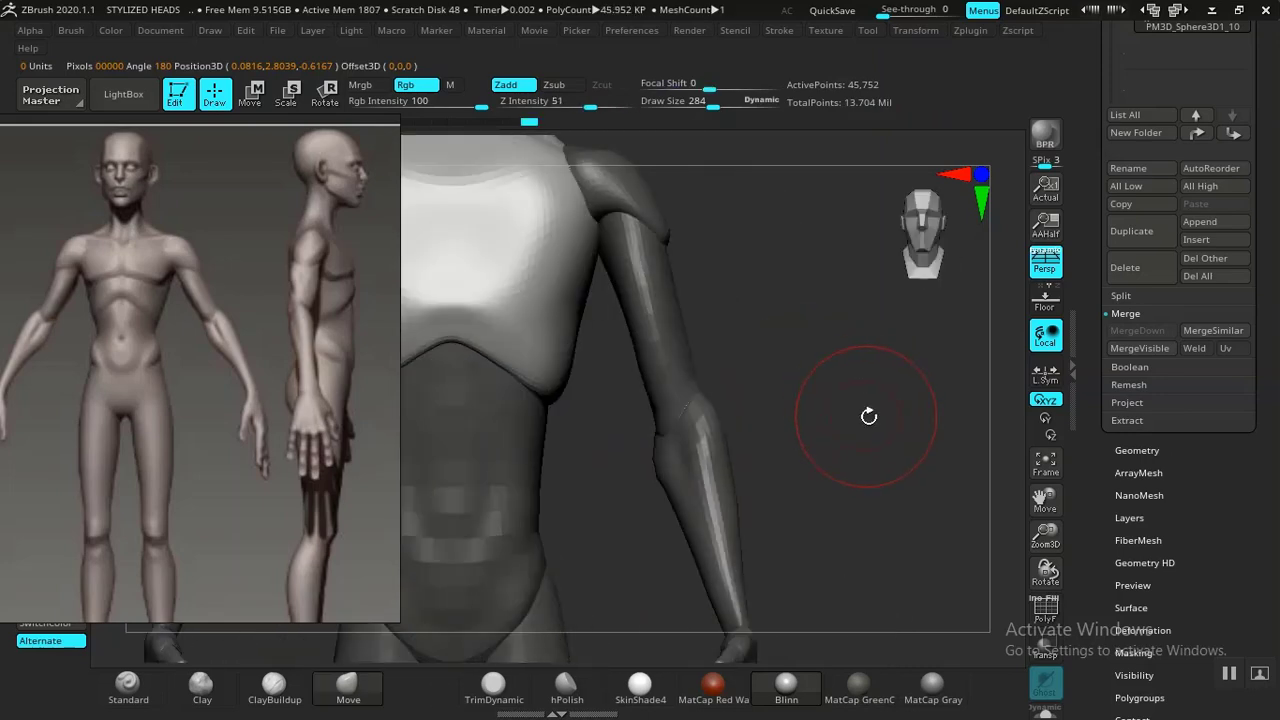
key("f")
left_click_drag(827, 377, 843, 491, "alt")
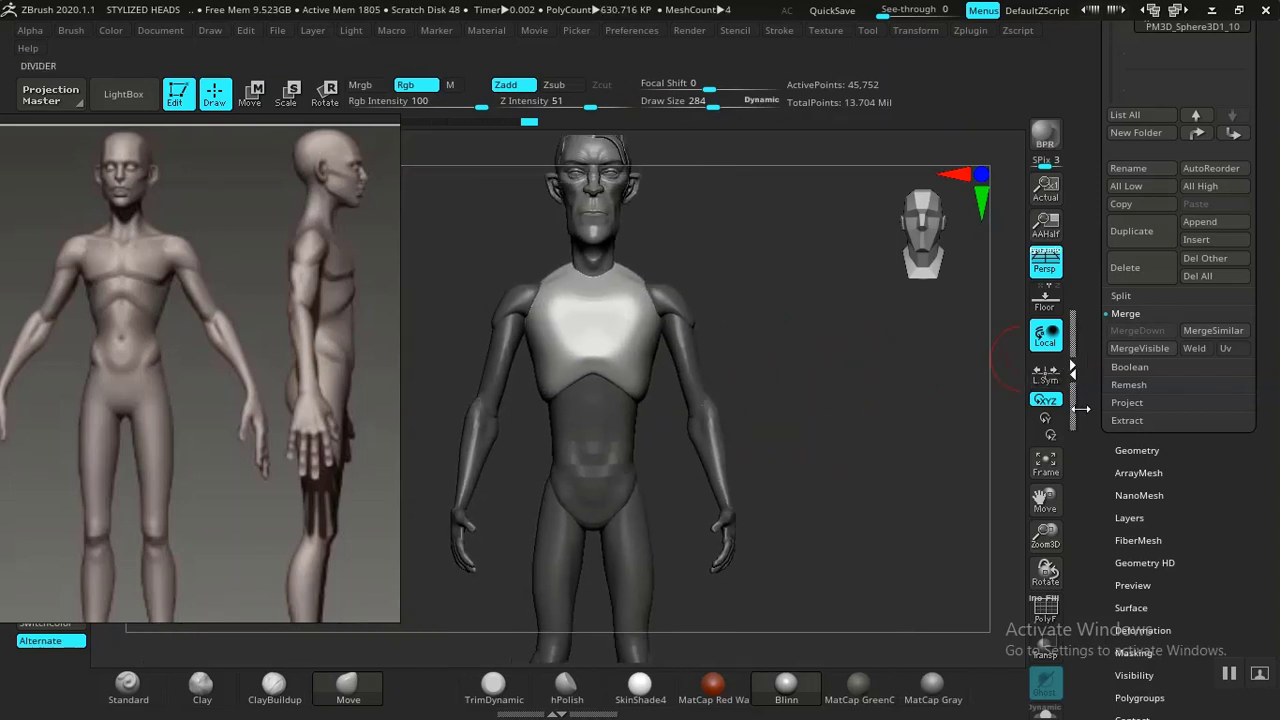
Clear the mask from the body and collapse the BODY 01 folder in the subtool list.
left_click_drag(1082, 409, 1085, 485)
left_click_drag(825, 431, 918, 468, "ctrl")
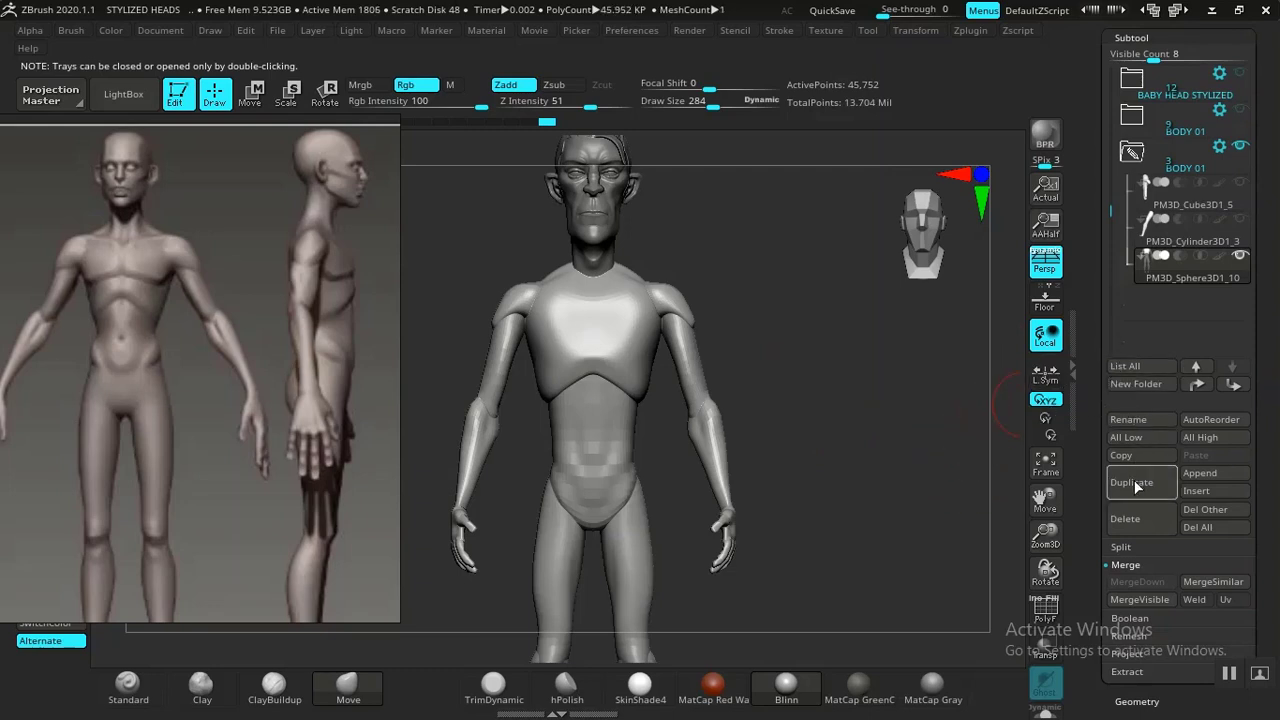
mouse_move(1238, 262)
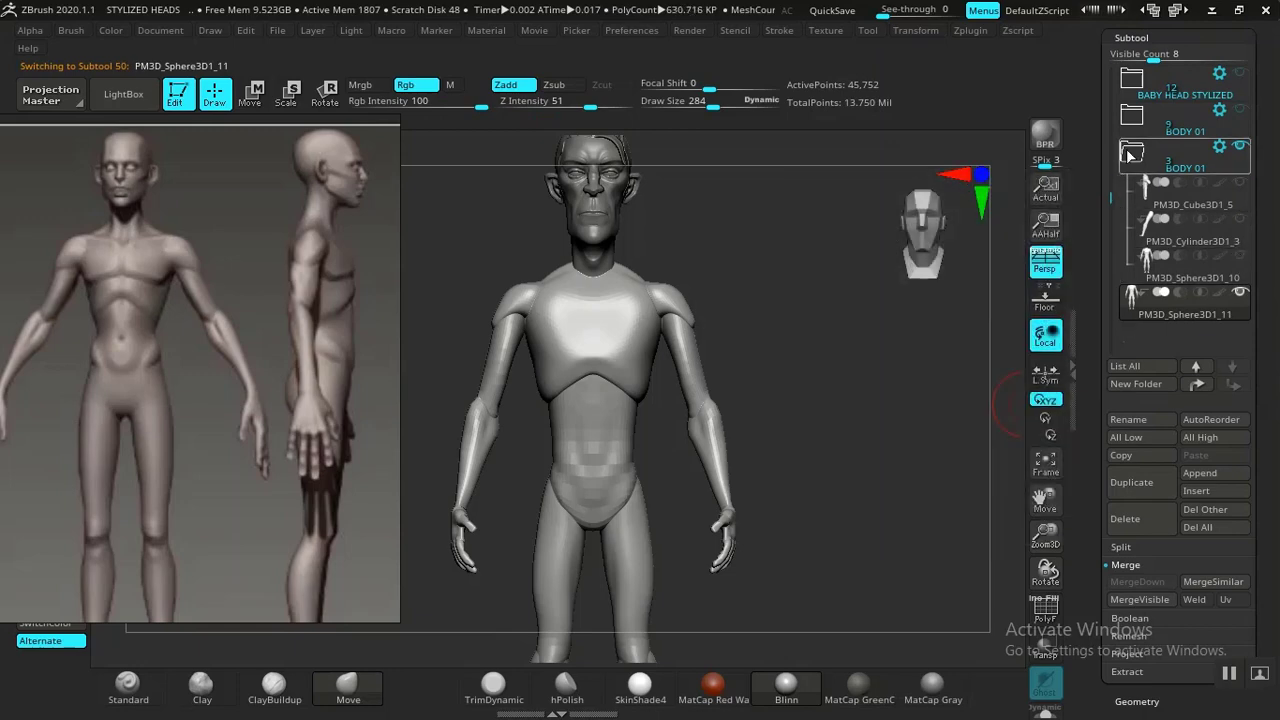
left_click(1130, 154)
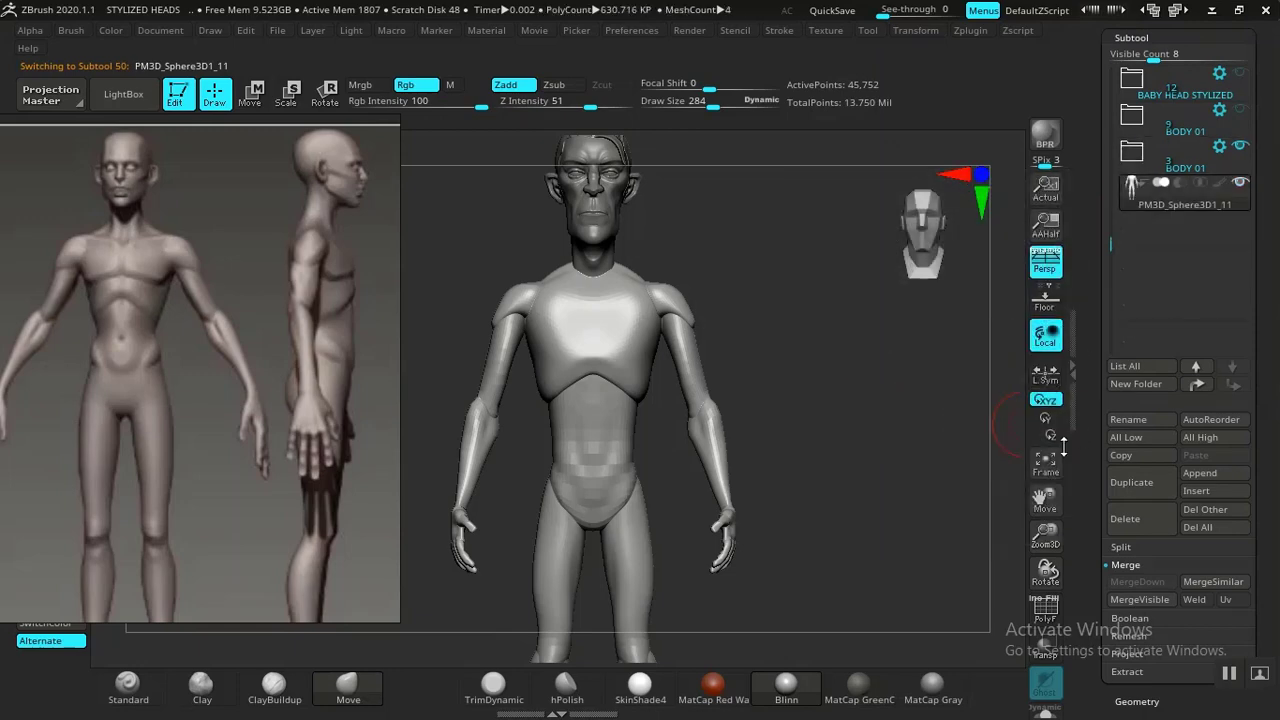
Isolate the hand piece to inspect it, then show the whole body again.
mouse_move(868, 458)
left_mouse_down()
mouse_move(857, 477)
mouse_move(669, 484)
mouse_move(820, 451)
mouse_move(1000, 457)
mouse_move(905, 504)
mouse_move(894, 446)
mouse_move(871, 437)
mouse_move(911, 486)
mouse_move(880, 369)
mouse_move(849, 403)
mouse_move(640, 414)
mouse_move(838, 399)
mouse_move(894, 523)
mouse_move(846, 437)
mouse_move(854, 451)
mouse_move(857, 426)
mouse_move(802, 367)
mouse_move(743, 360)
mouse_move(804, 363)
mouse_move(777, 380)
mouse_move(694, 380)
mouse_move(791, 383)
mouse_move(837, 445)
mouse_move(840, 557)
mouse_move(857, 506)
mouse_move(743, 520)
mouse_move(851, 531)
mouse_move(842, 502)
left_mouse_up()
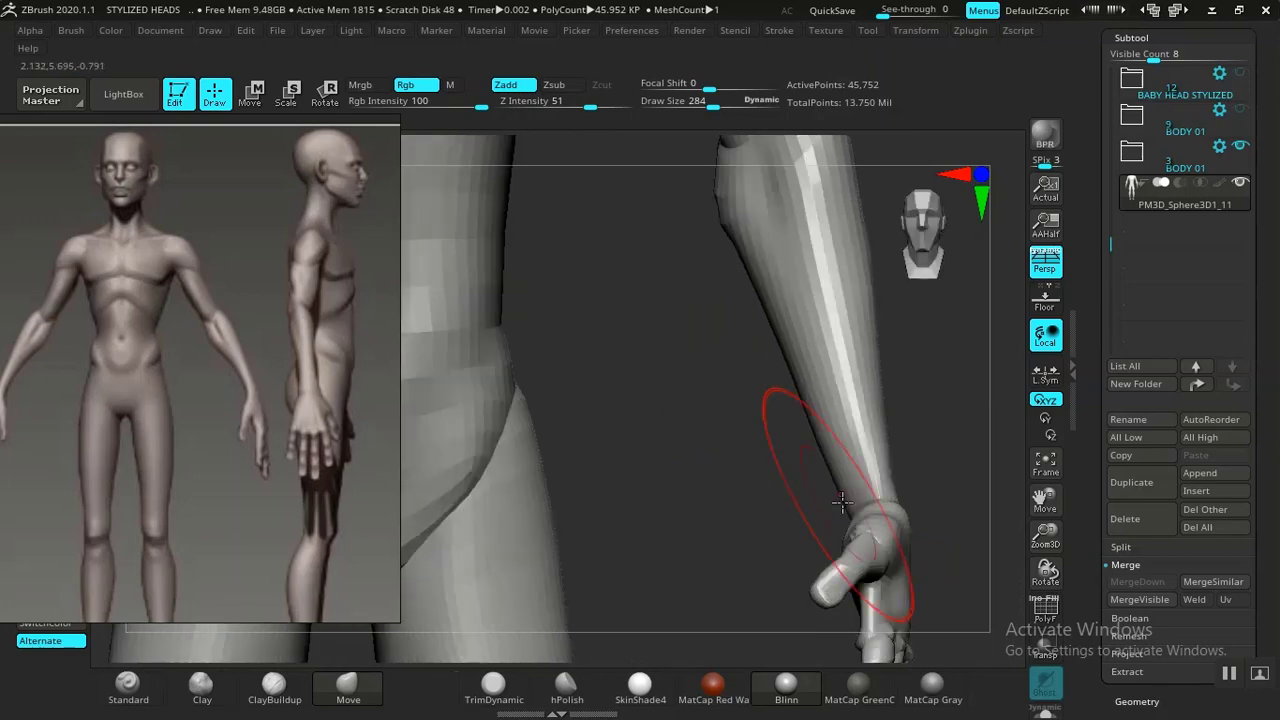
left_click_drag(942, 463, 822, 446)
left_click(552, 389, "ctrl+shift")
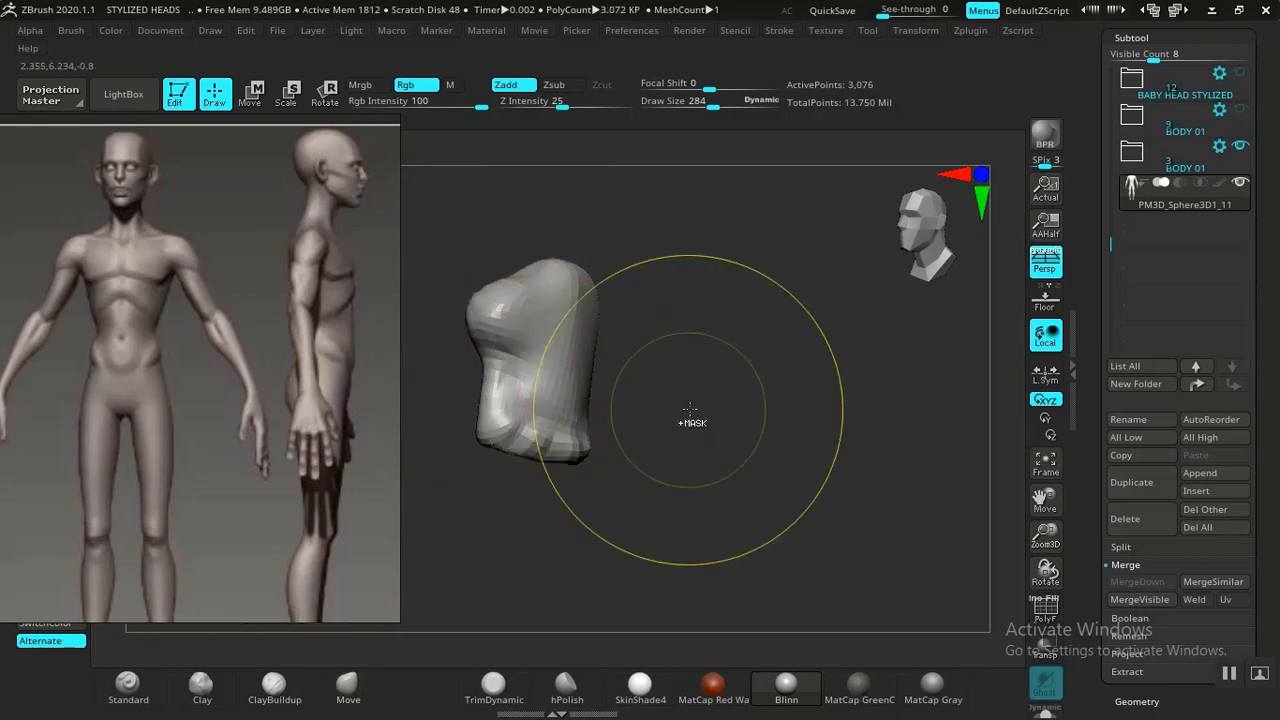
left_click(691, 423, "ctrl")
left_click(763, 389, "ctrl+shift")
left_click(757, 392, "ctrl")
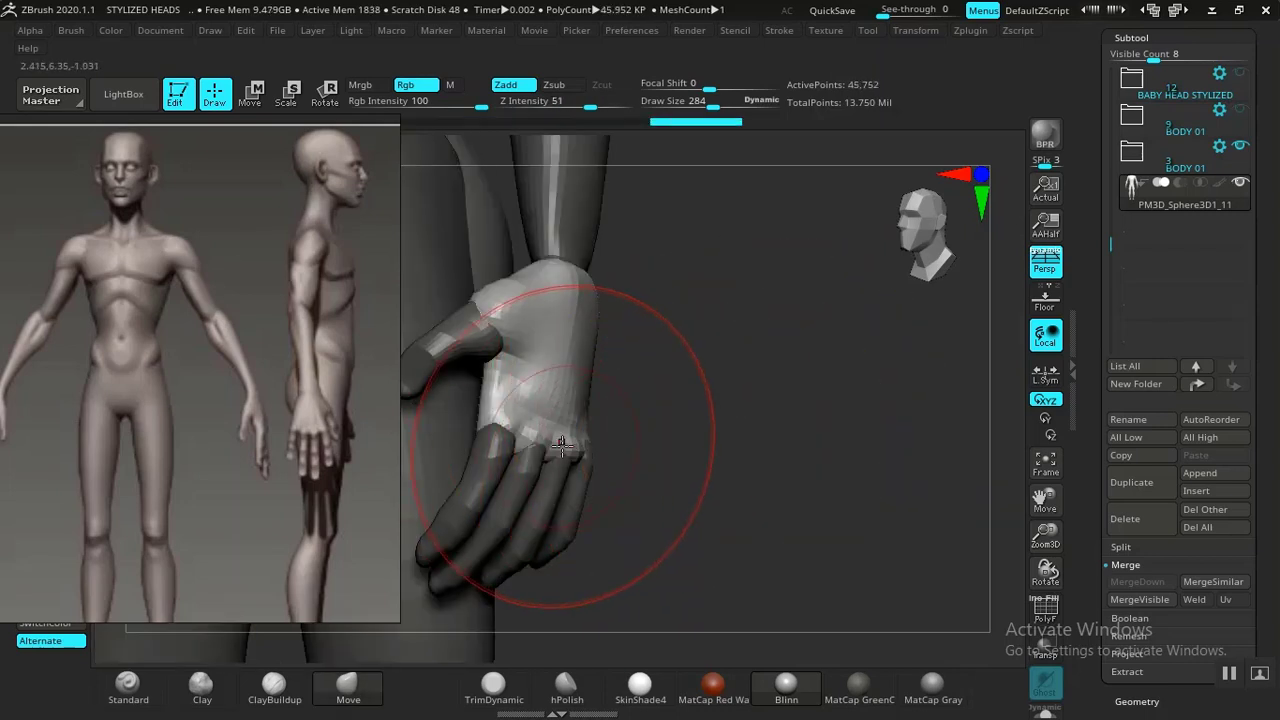
Try to reshape the palm with the Move brush, then undo it.
left_click_drag(590, 435, 607, 440)
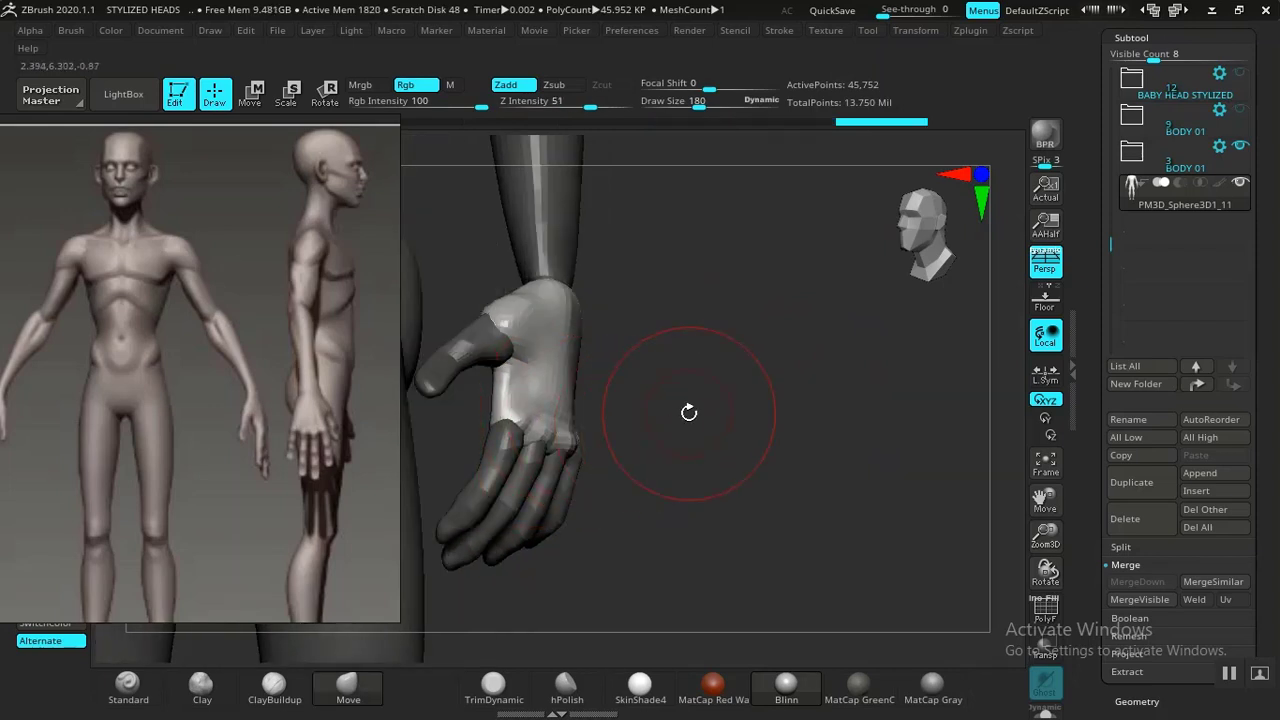
mouse_move(689, 411)
left_mouse_down("alt")
mouse_move(749, 508)
mouse_move(683, 368)
mouse_move(838, 394)
mouse_move(668, 373)
left_mouse_up("alt")
key("ctrl+z")
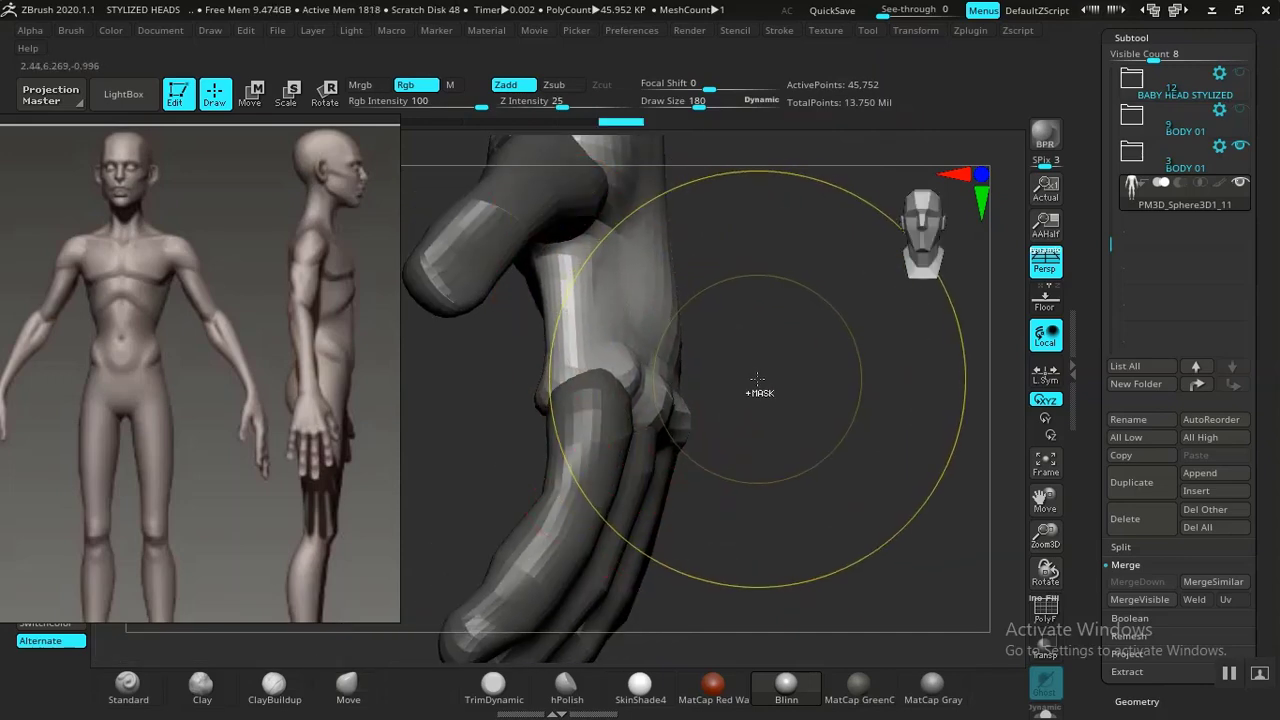
Set the Move brush size to 108 and adjust the wrist joints where the hands meet the forearms.
mouse_move(751, 391)
left_mouse_down()
mouse_move(749, 429)
mouse_move(623, 429)
mouse_move(640, 386)
left_mouse_up()
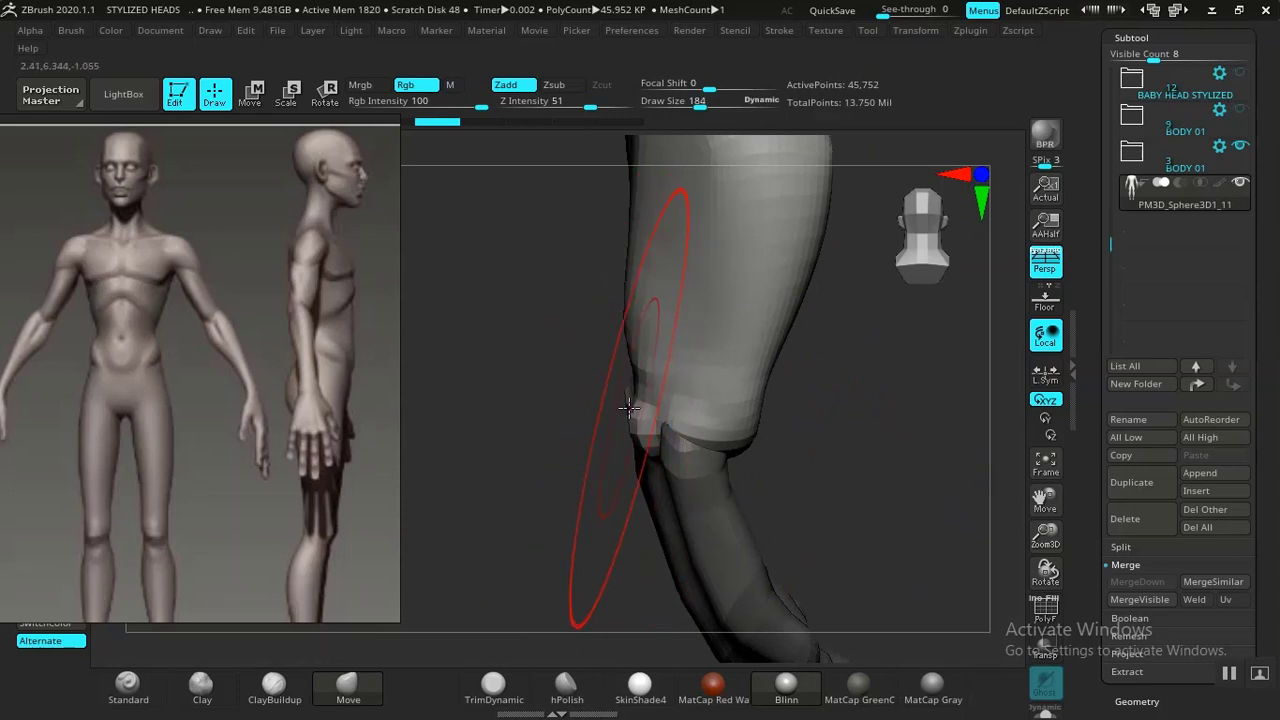
left_click_drag(628, 402, 625, 401)
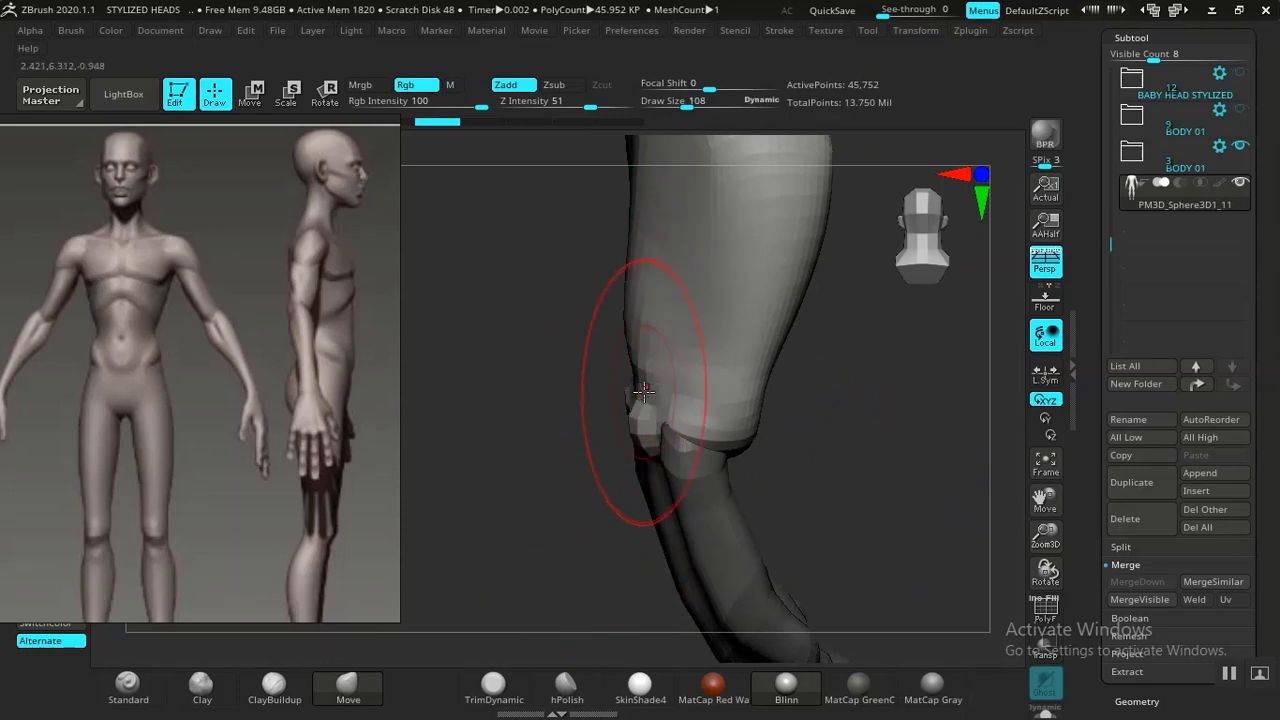
mouse_move(560, 442)
left_mouse_down()
mouse_move(714, 420)
mouse_move(749, 397)
mouse_move(671, 370)
mouse_move(662, 395)
mouse_move(751, 386)
mouse_move(665, 428)
left_mouse_up()
left_click_drag(831, 394, 888, 382)
mouse_move(734, 385)
left_mouse_down()
mouse_move(729, 376)
mouse_move(735, 395)
mouse_move(669, 414)
left_mouse_up()
left_click_drag(848, 406, 865, 411)
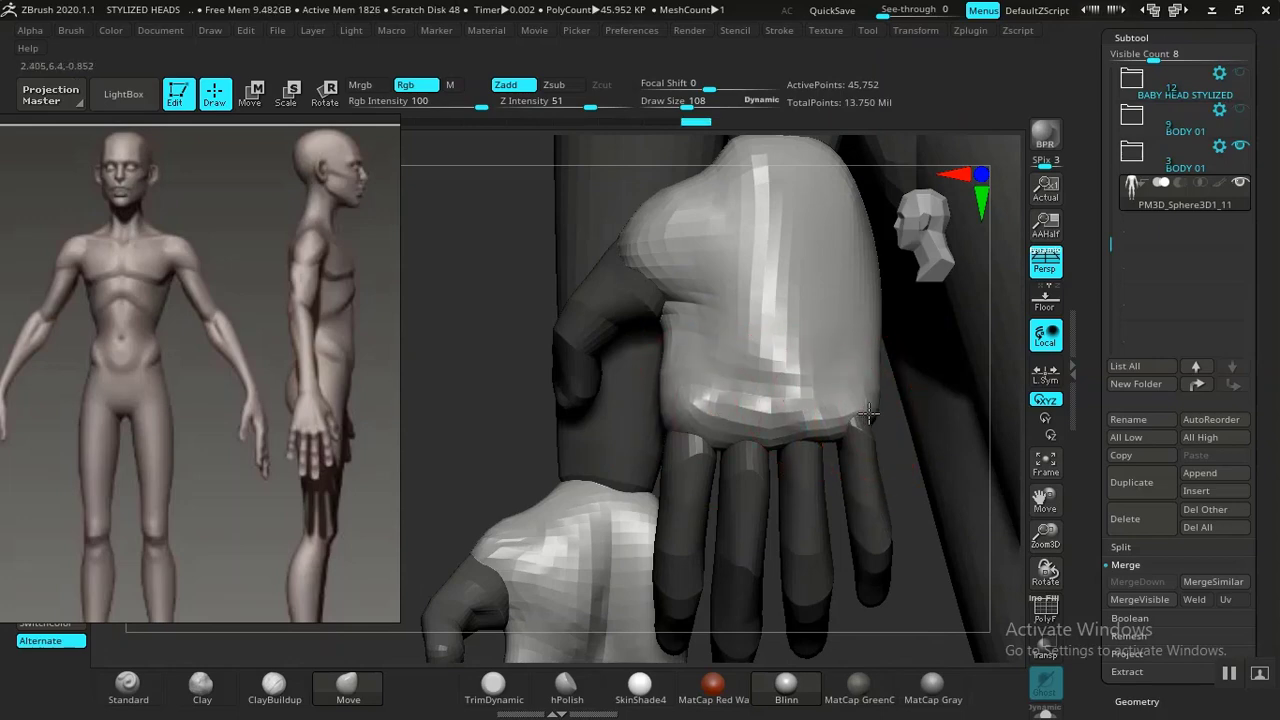
left_click_drag(905, 488, 710, 474, "alt")
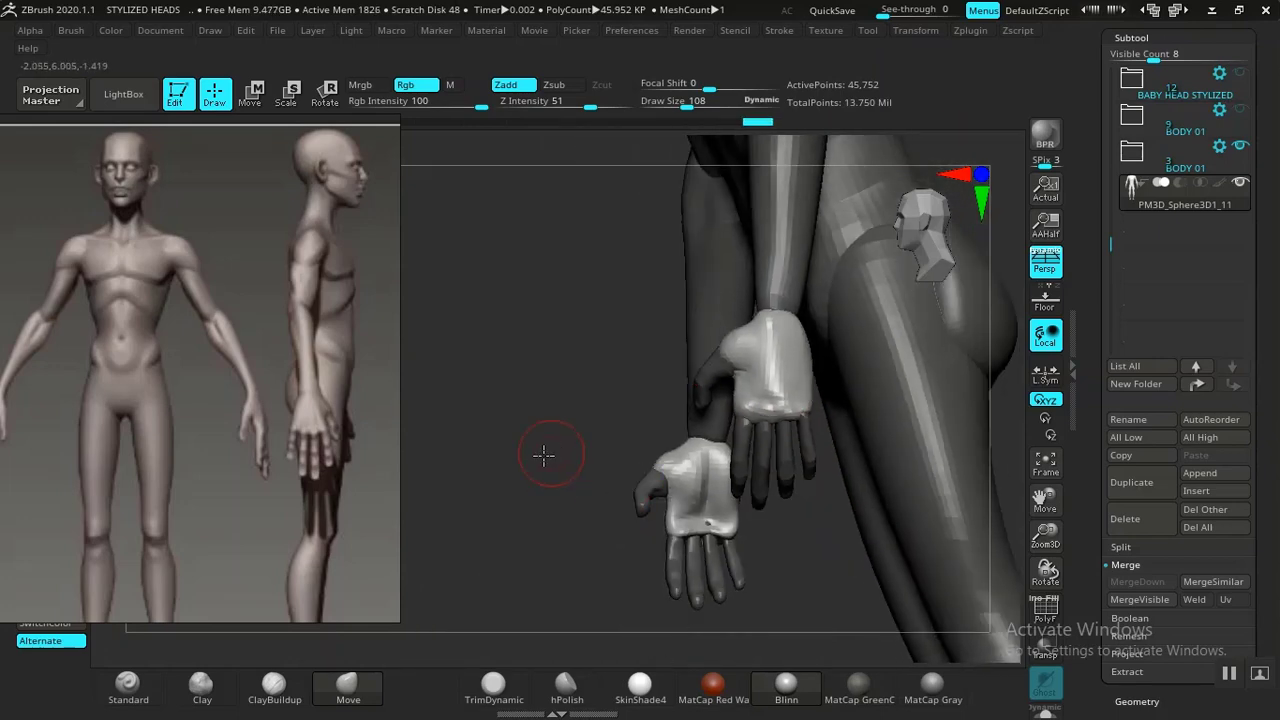
DynaMesh the merged body mesh at a resolution of 216.
mouse_move(543, 454)
left_mouse_down()
mouse_move(460, 460)
mouse_move(518, 474)
mouse_move(749, 437)
mouse_move(789, 383)
mouse_move(880, 405)
mouse_move(975, 390)
left_mouse_up()
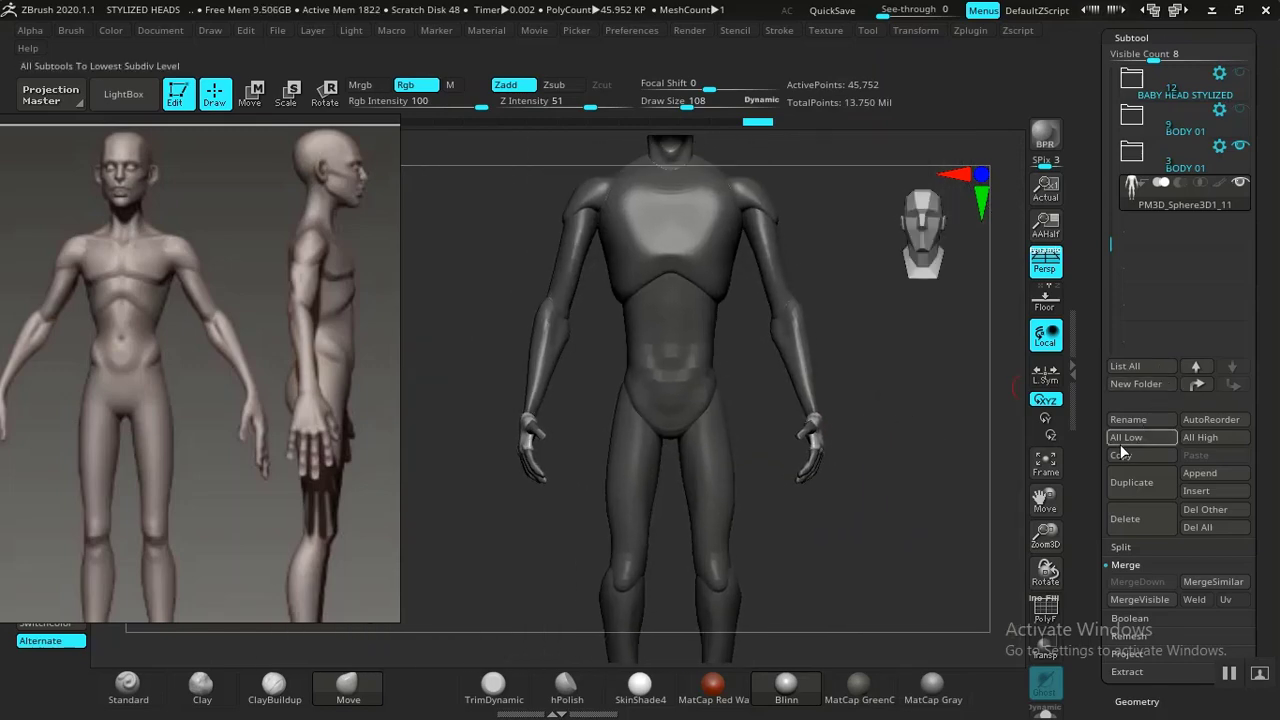
mouse_move(1091, 484)
left_mouse_down()
mouse_move(1103, 362)
mouse_move(1083, 492)
left_mouse_up()
left_click(1130, 283)
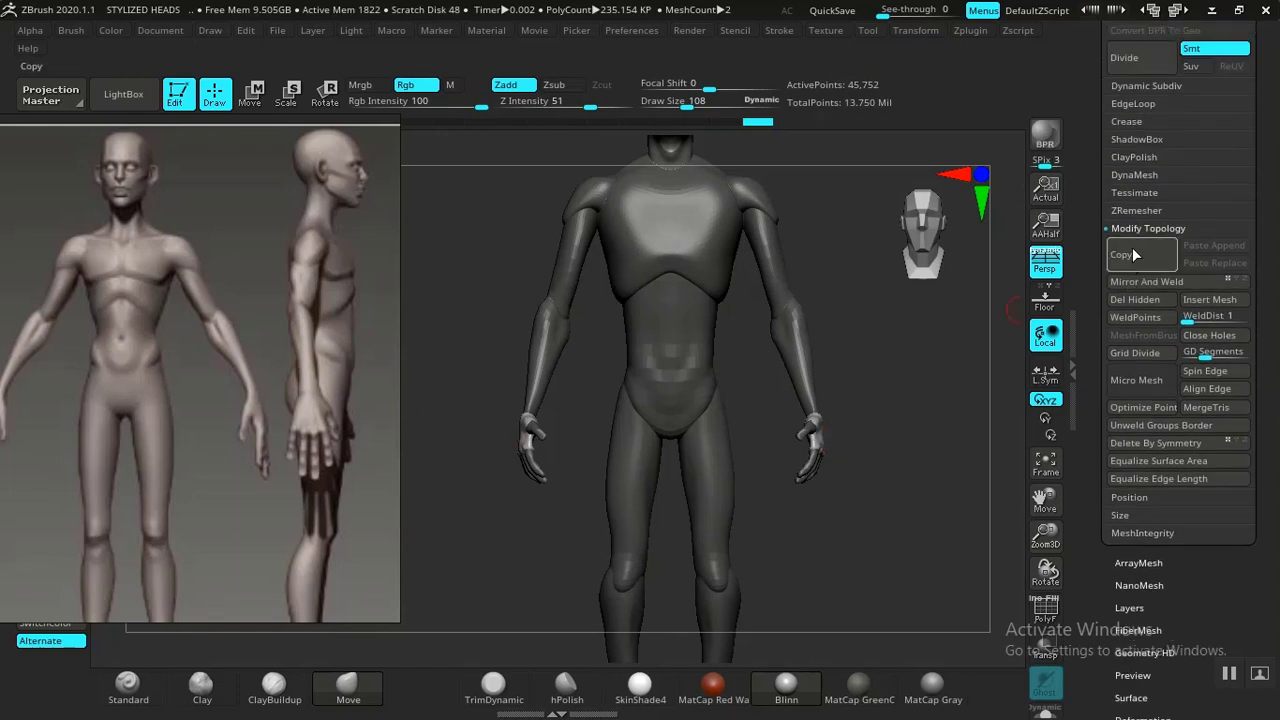
left_click(1136, 175)
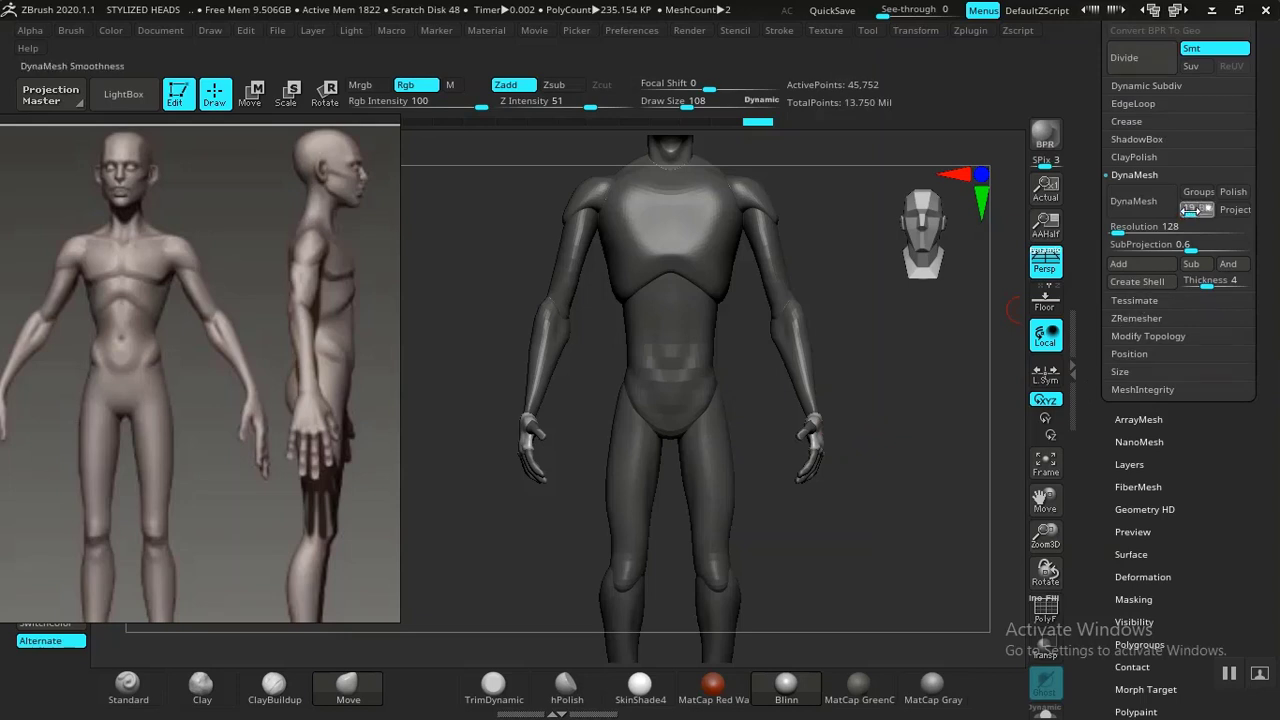
left_click_drag(885, 379, 905, 447, "alt")
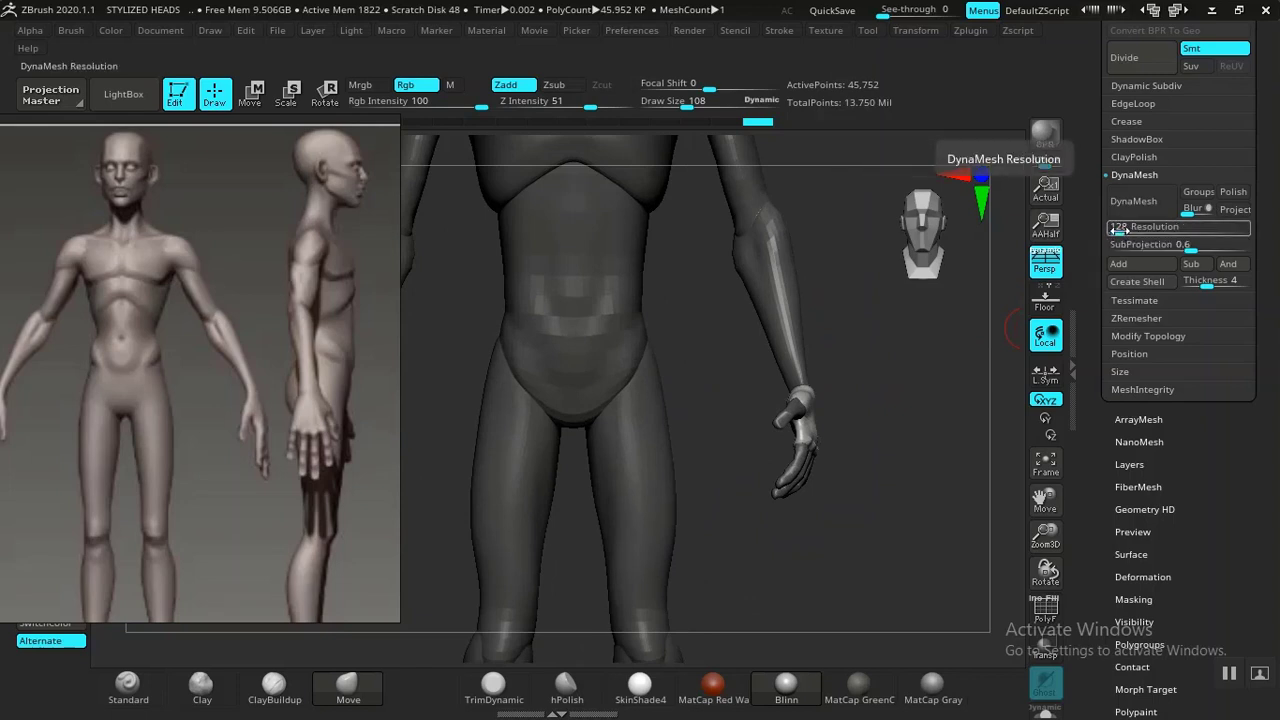
left_click_drag(1118, 229, 1122, 229)
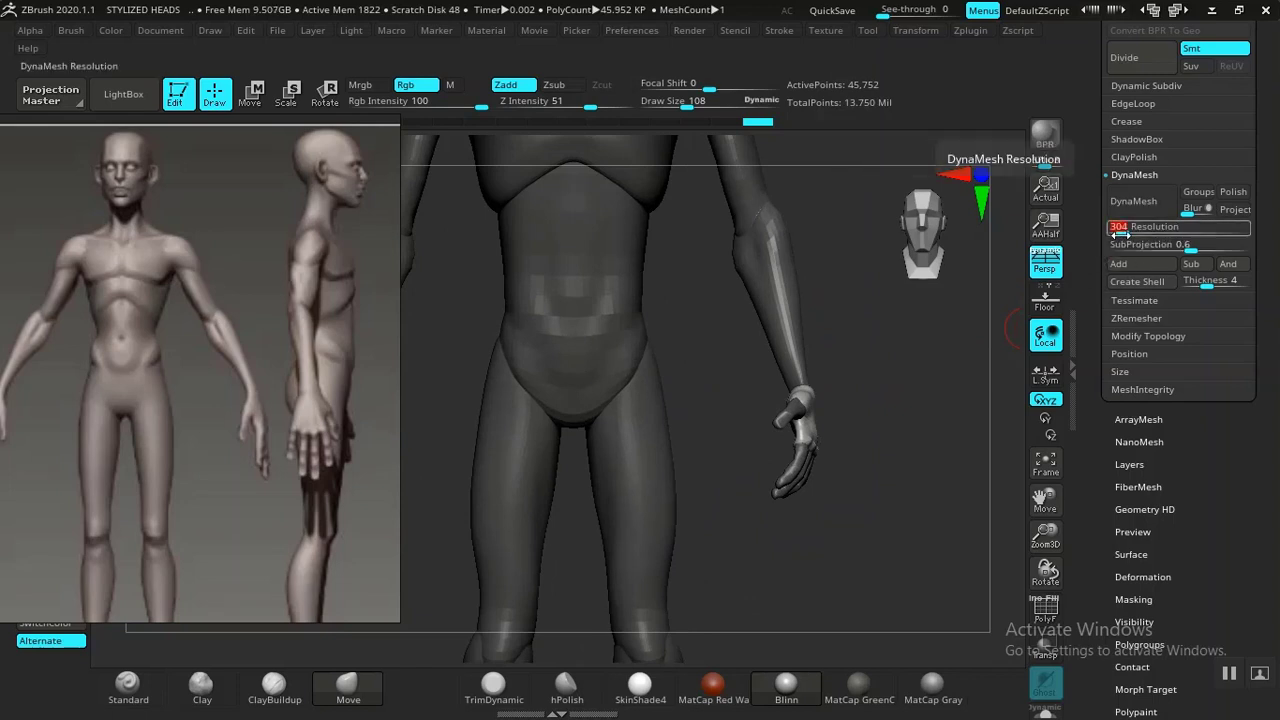
left_click(1119, 230)
left_click_drag(1097, 291, 1097, 293)
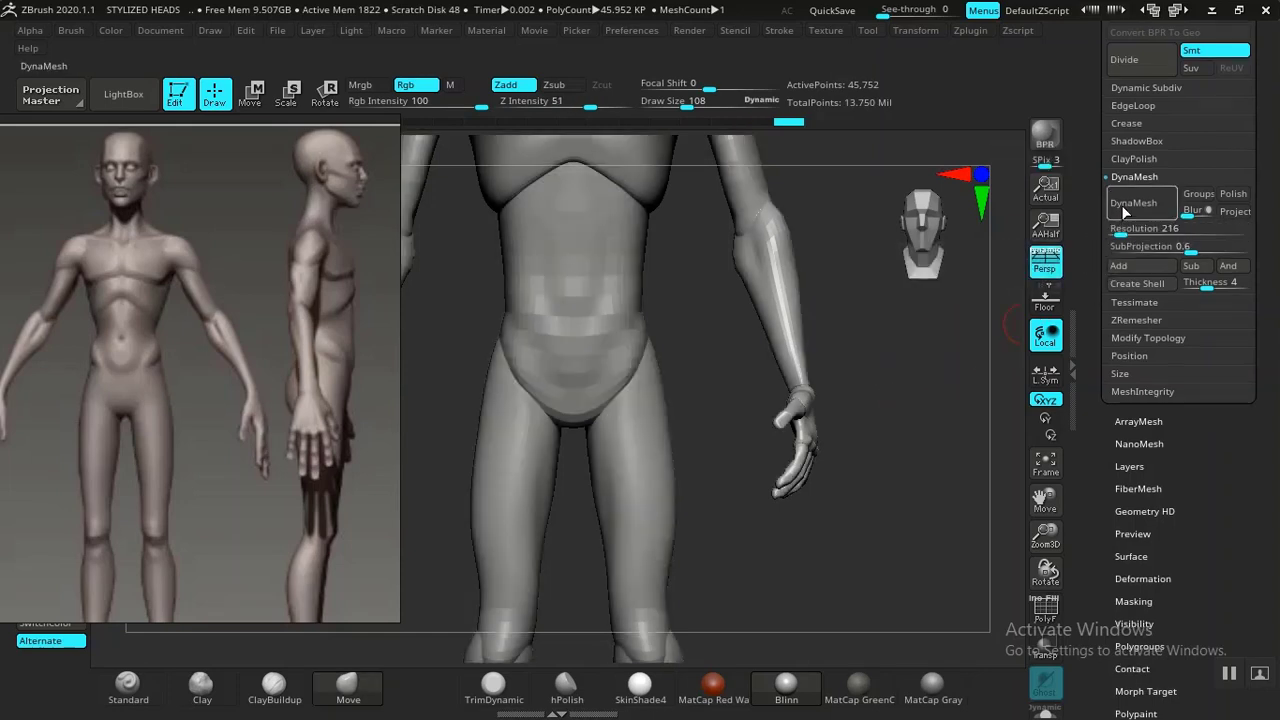
Inspect the dynameshed body, especially around the hands and joints.
left_click_drag(892, 423, 849, 423, "ctrl")
left_click_drag(997, 523, 738, 504, "alt")
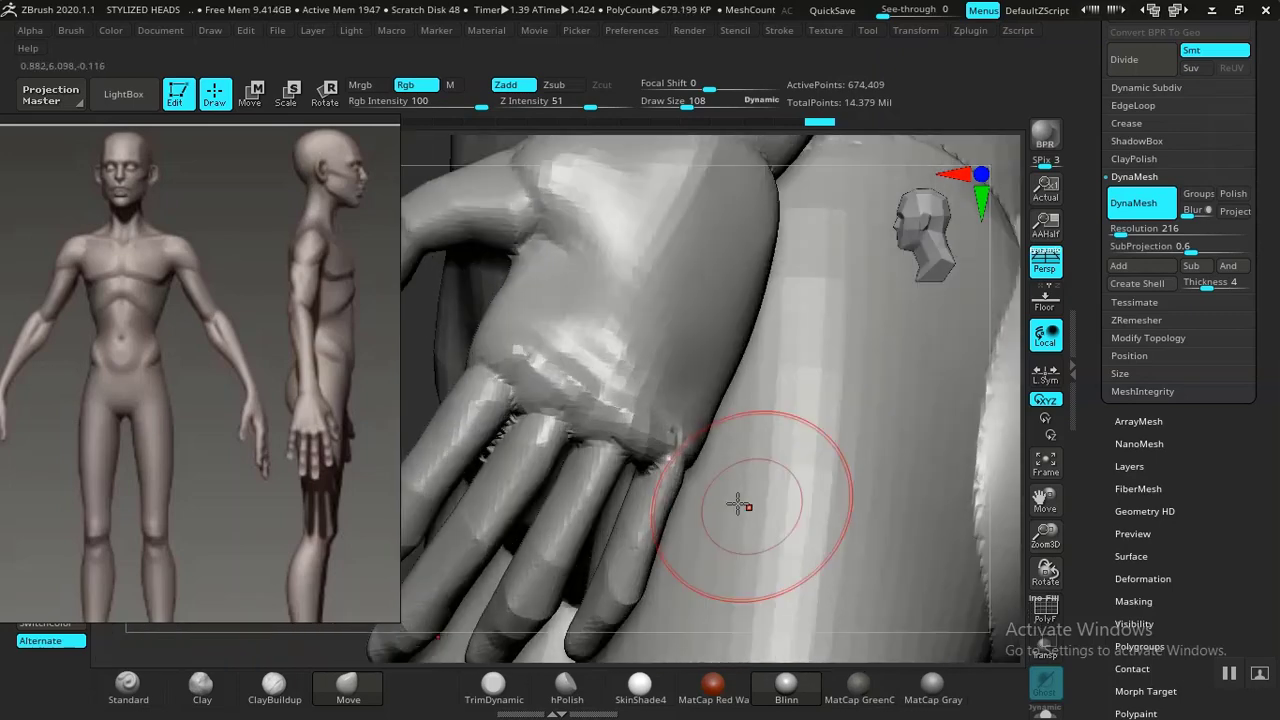
left_click_drag(396, 382, 607, 367)
left_click_drag(765, 347, 802, 408, "alt")
left_click_drag(655, 384, 630, 311, "alt")
left_click_drag(867, 376, 756, 352, "alt")
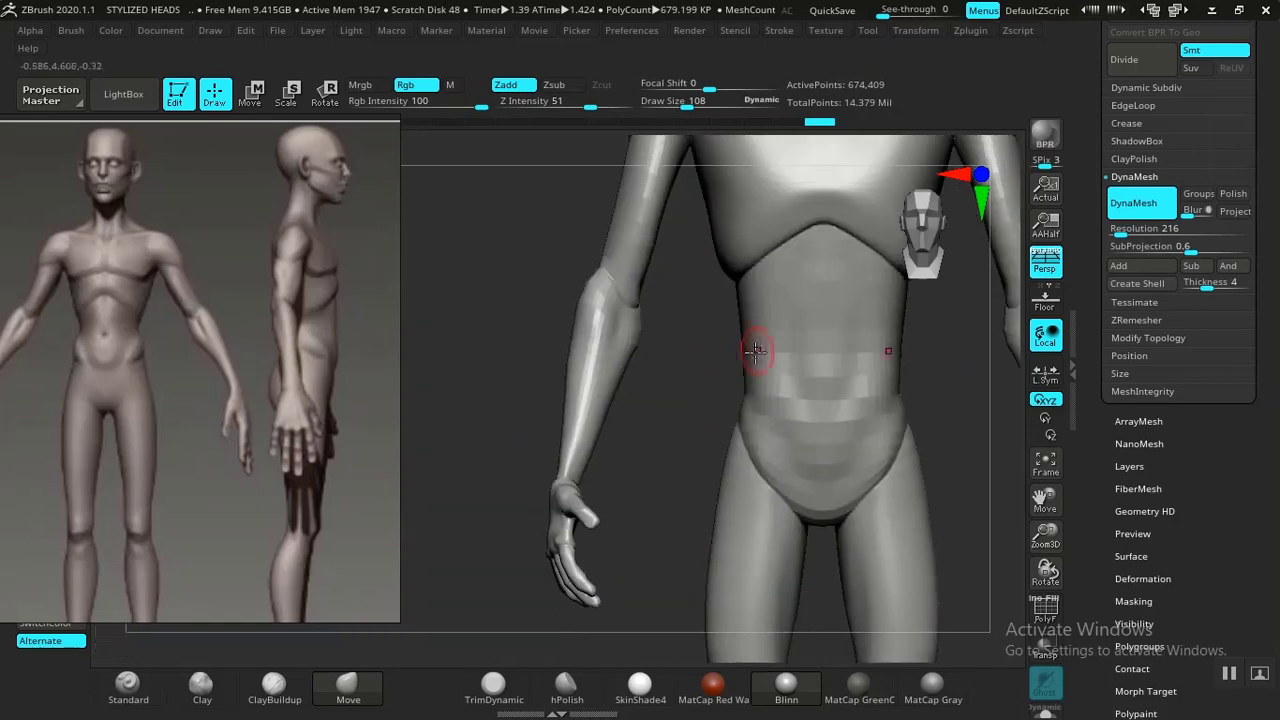
Display the polygroups and group the whole visible body into a single polygroup.
key("shift+f")
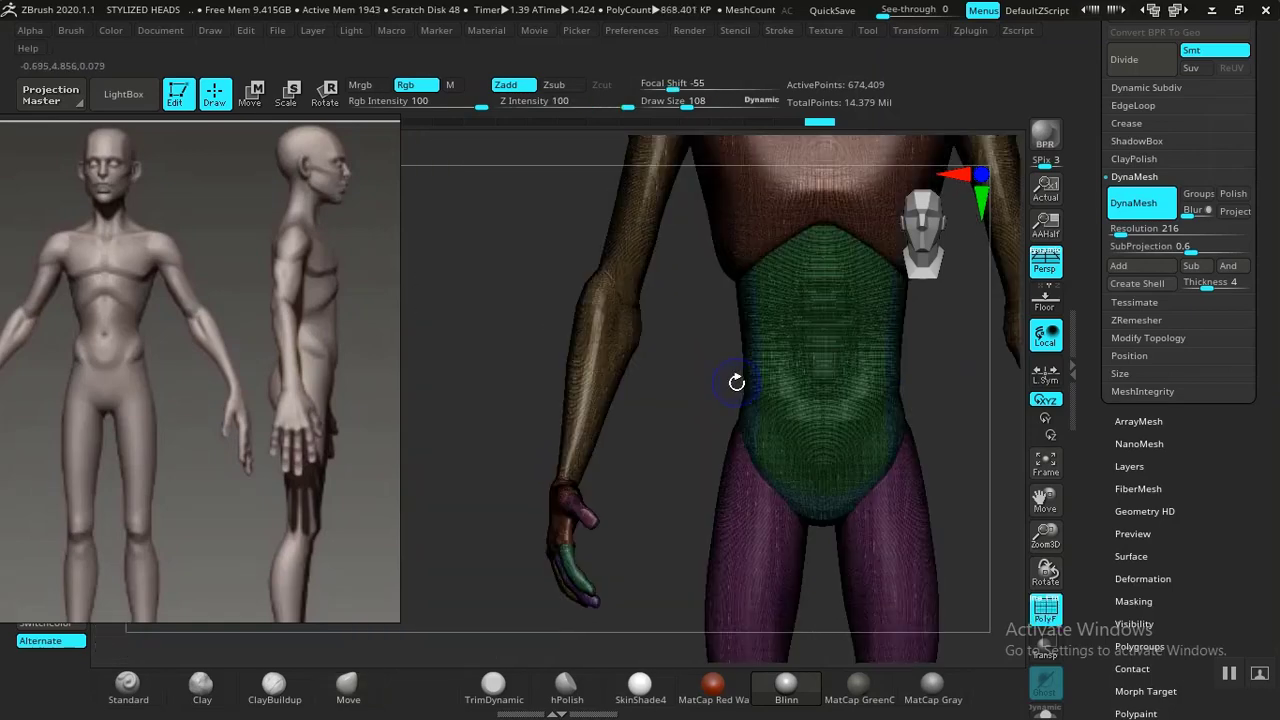
key("b")
key("m")
key("v")
left_click_drag(655, 420, 738, 565, "alt")
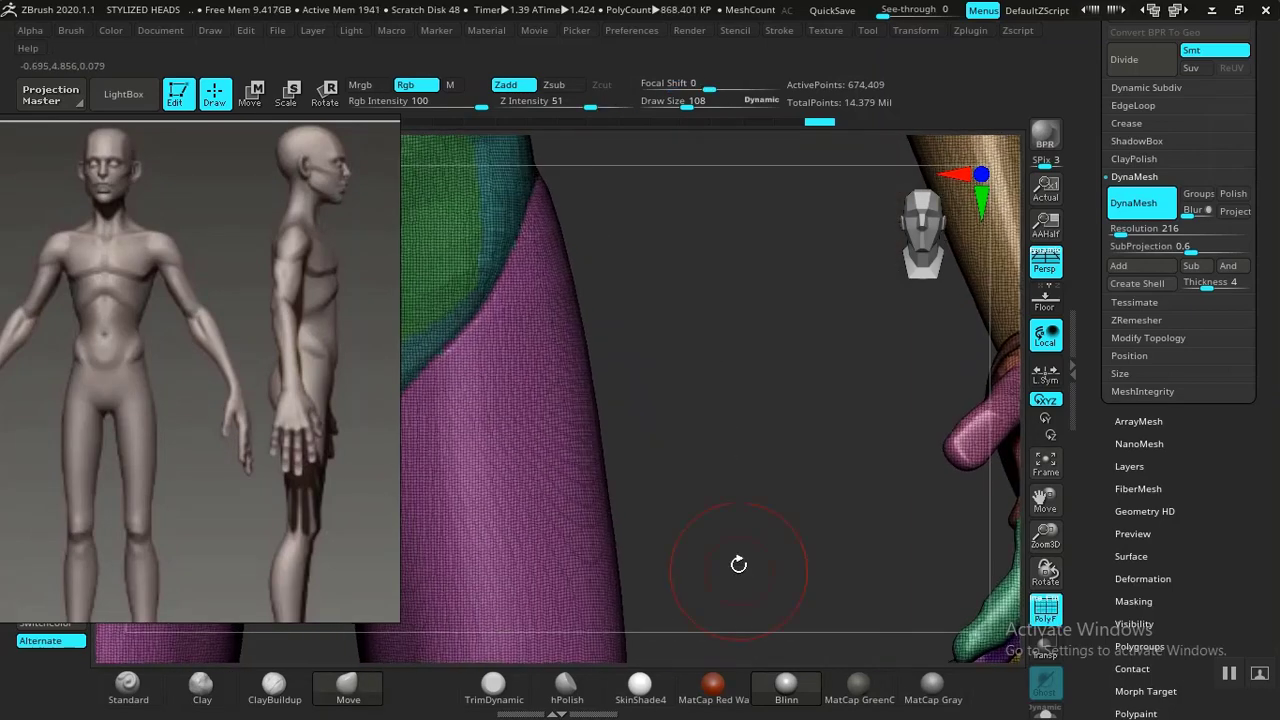
left_click_drag(783, 420, 800, 441)
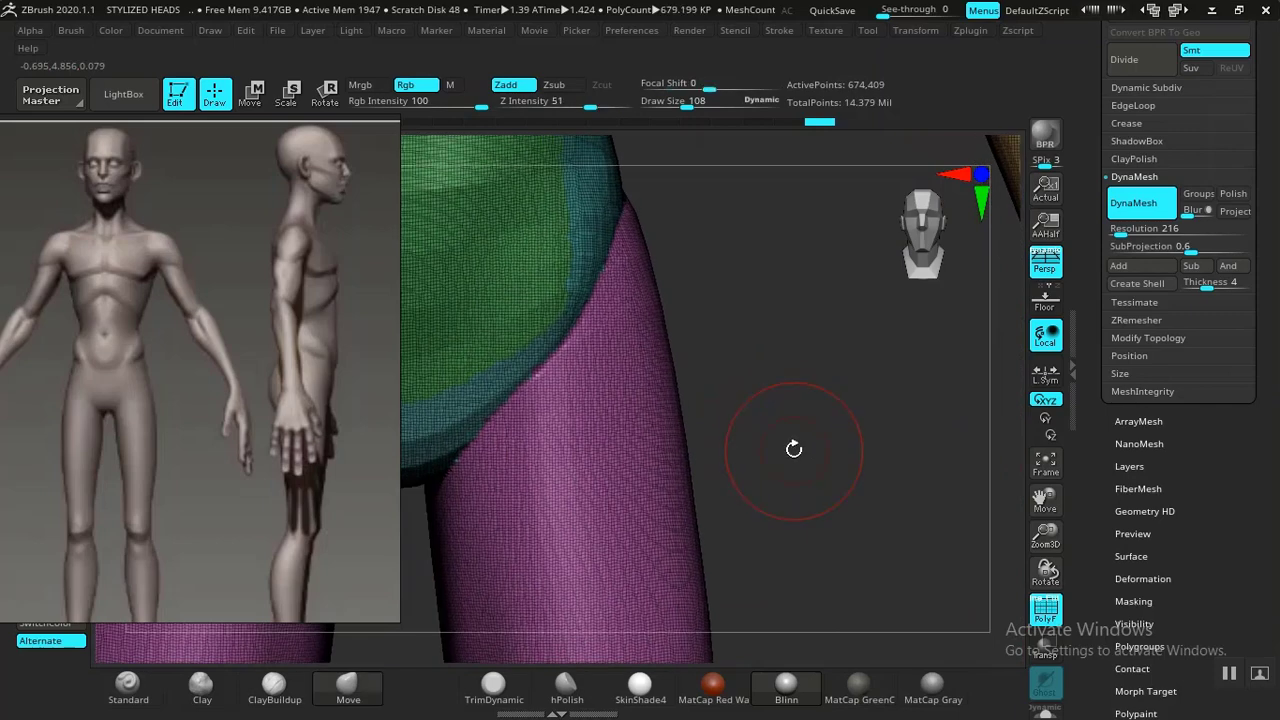
key("ctrl+w")
left_click_drag(778, 450, 731, 409, "alt")
key("shift+f")
left_click_drag(493, 412, 427, 415, "alt")
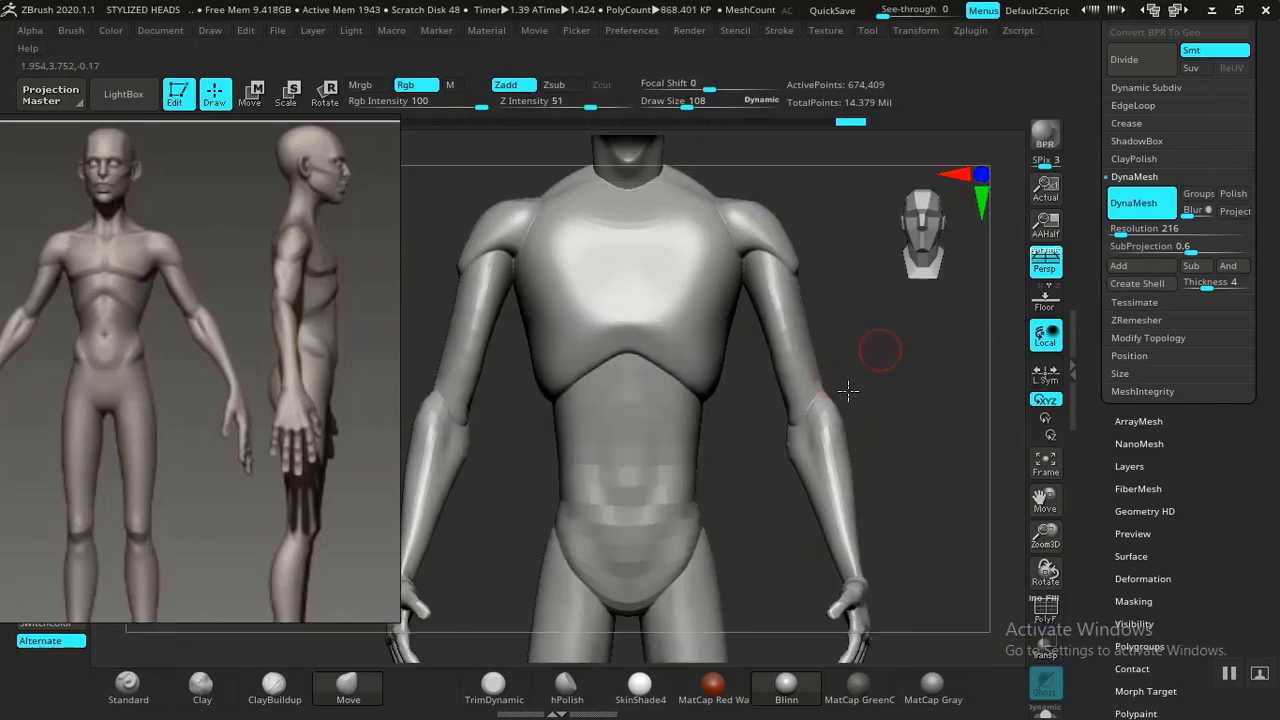
Set Z Intensity to 15 and smooth the forearm surface near the elbow.
mouse_move(880, 352)
left_mouse_down("alt")
mouse_move(831, 377)
mouse_move(854, 431)
mouse_move(850, 388)
left_mouse_up("alt")
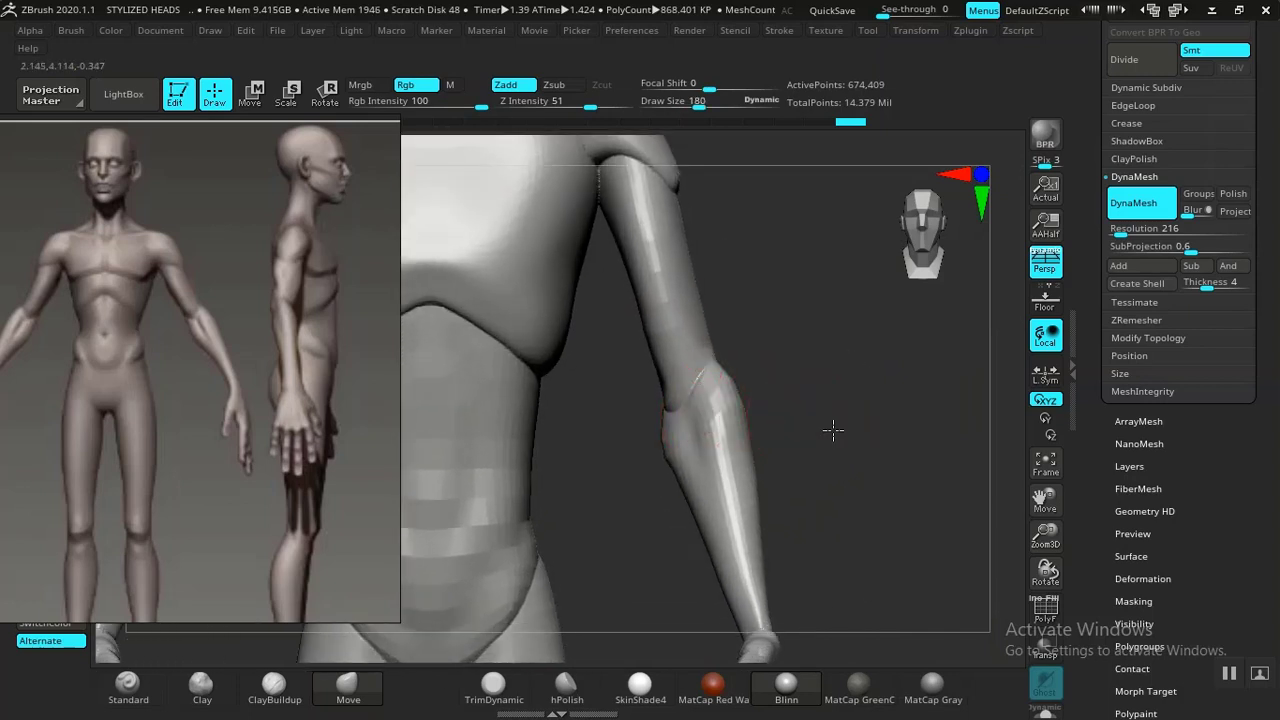
left_click_drag(833, 430, 786, 394)
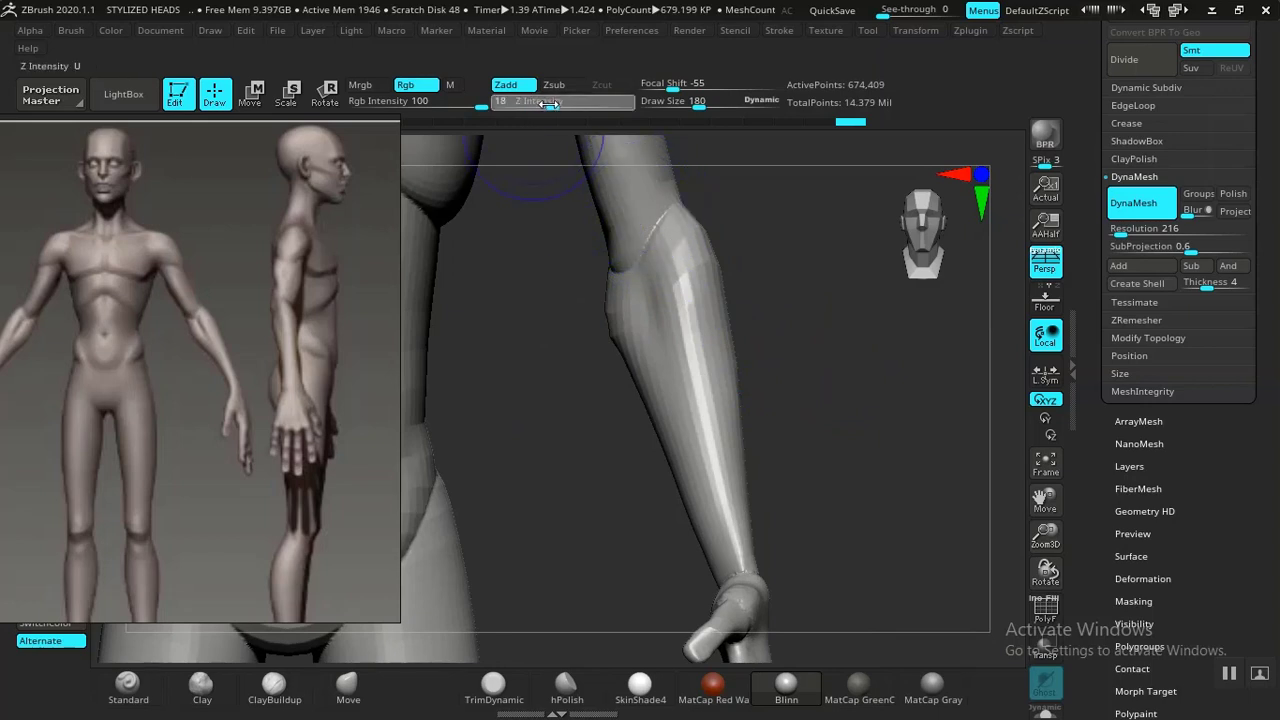
left_click_drag(549, 104, 545, 104, "shift")
mouse_move(796, 331)
left_mouse_down()
mouse_move(814, 417)
mouse_move(837, 380)
mouse_move(837, 408)
mouse_move(777, 400)
left_mouse_up()
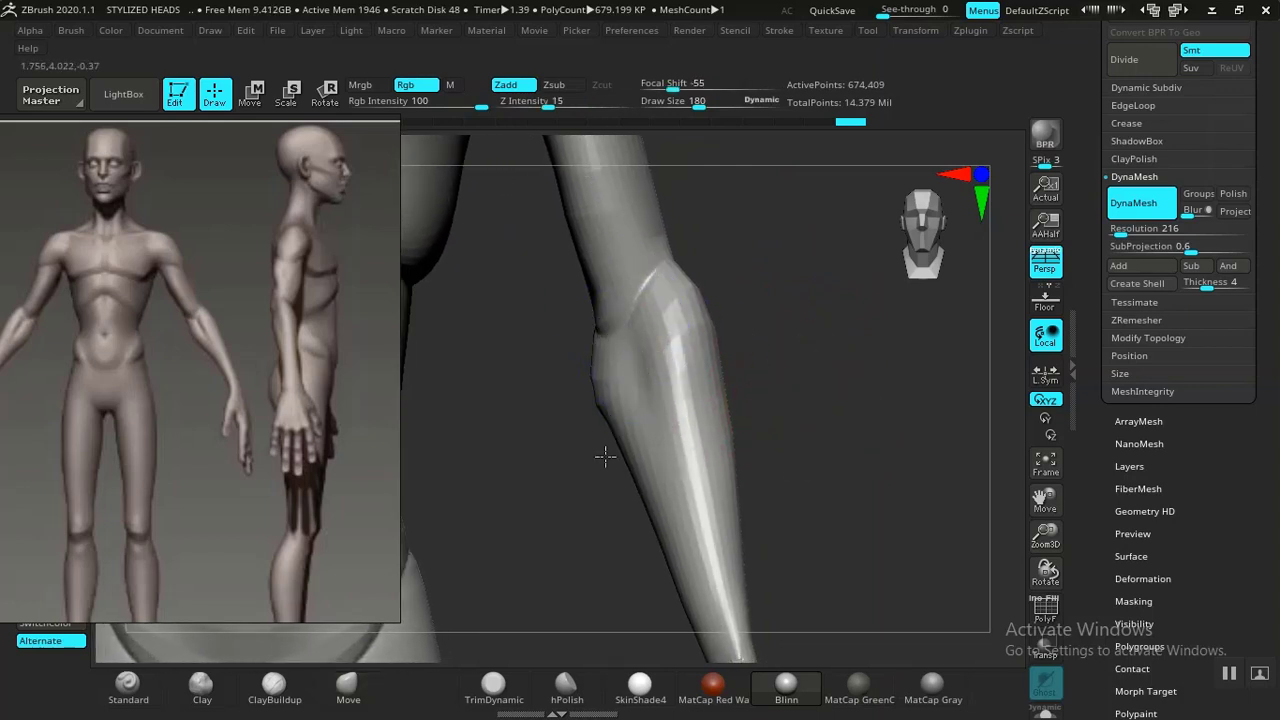
Reshape the forearm's silhouette below the elbow with the Move brush.
key("b")
key("m")
key("v")
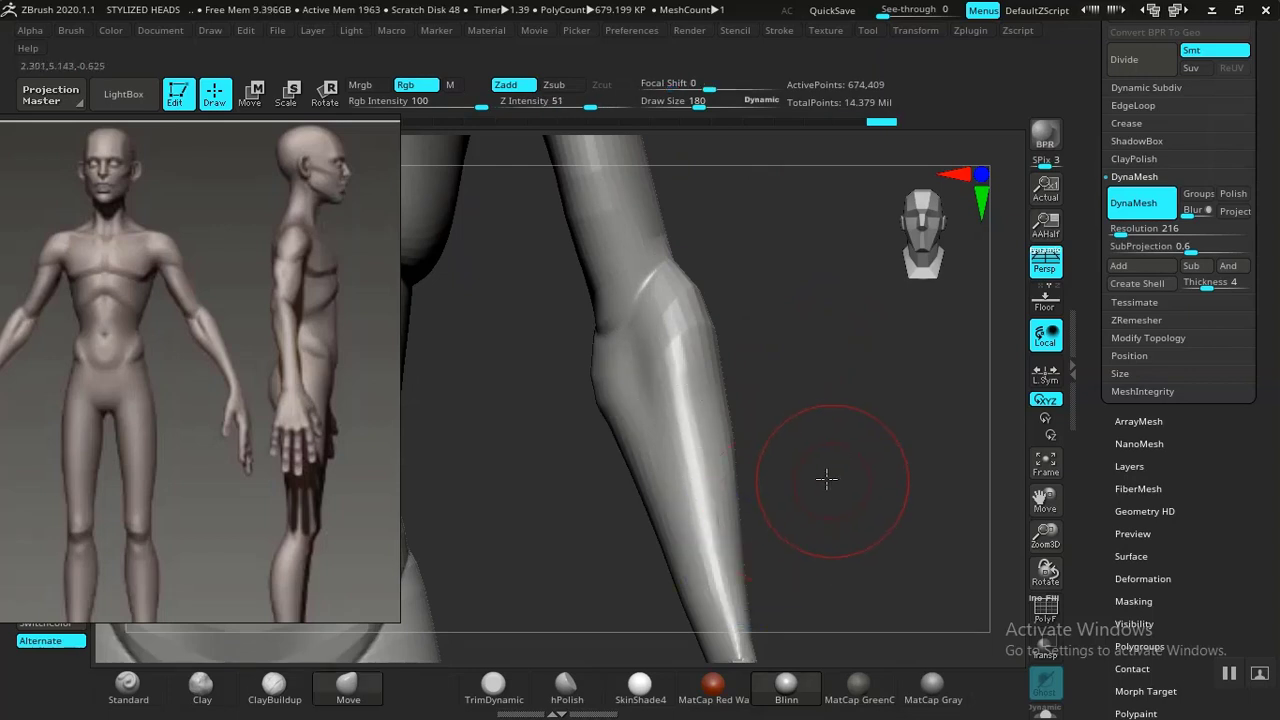
mouse_move(826, 477)
left_mouse_down()
mouse_move(780, 386)
mouse_move(834, 514)
mouse_move(882, 449)
left_mouse_up()
left_click_drag(868, 404, 805, 440)
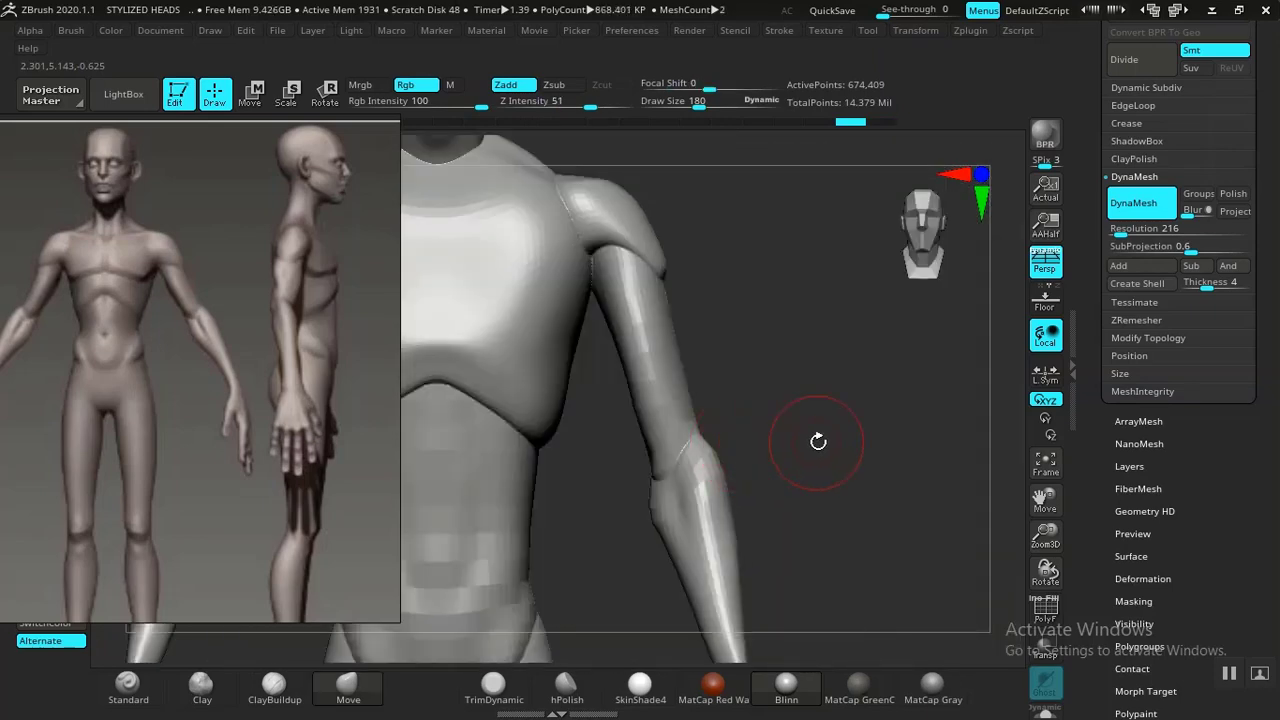
Polish the body mesh using a Deformation Polish value of 20.
left_click_drag(877, 466, 904, 407, "alt")
left_click_drag(1099, 494, 1109, 358)
left_click(1138, 155)
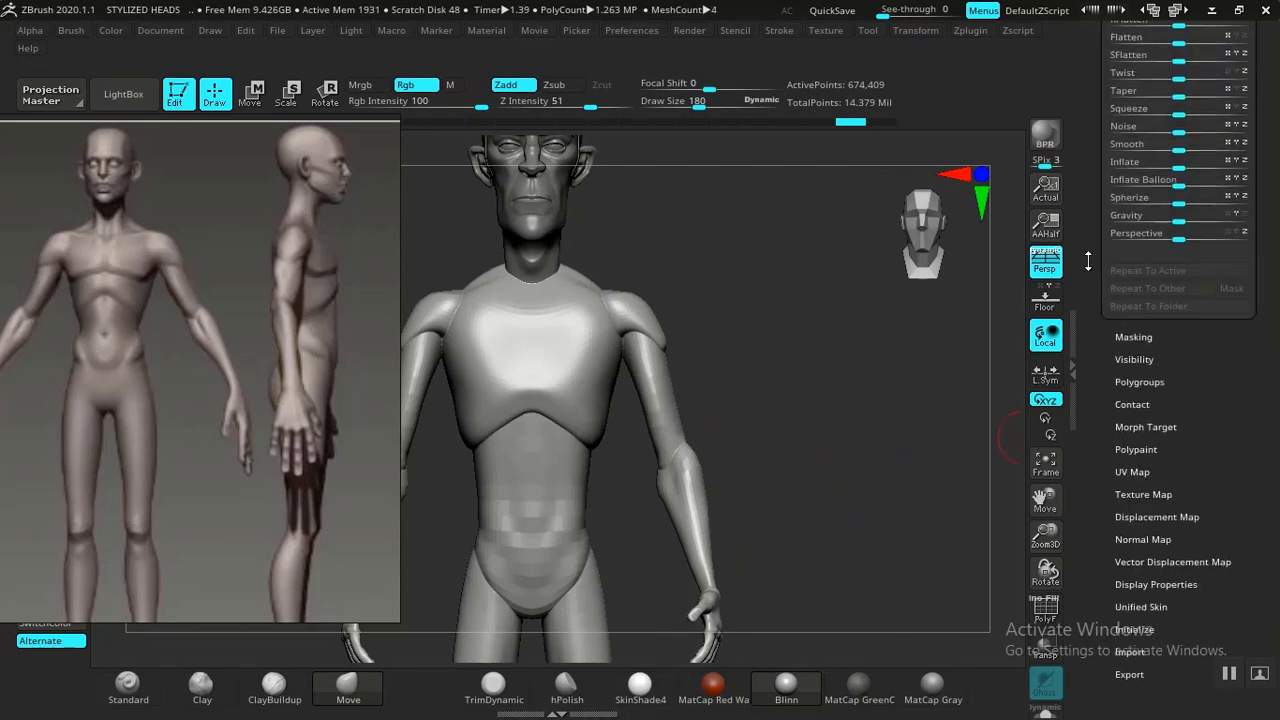
left_click_drag(915, 457, 901, 514, "alt")
left_click_drag(1116, 172, 1130, 170)
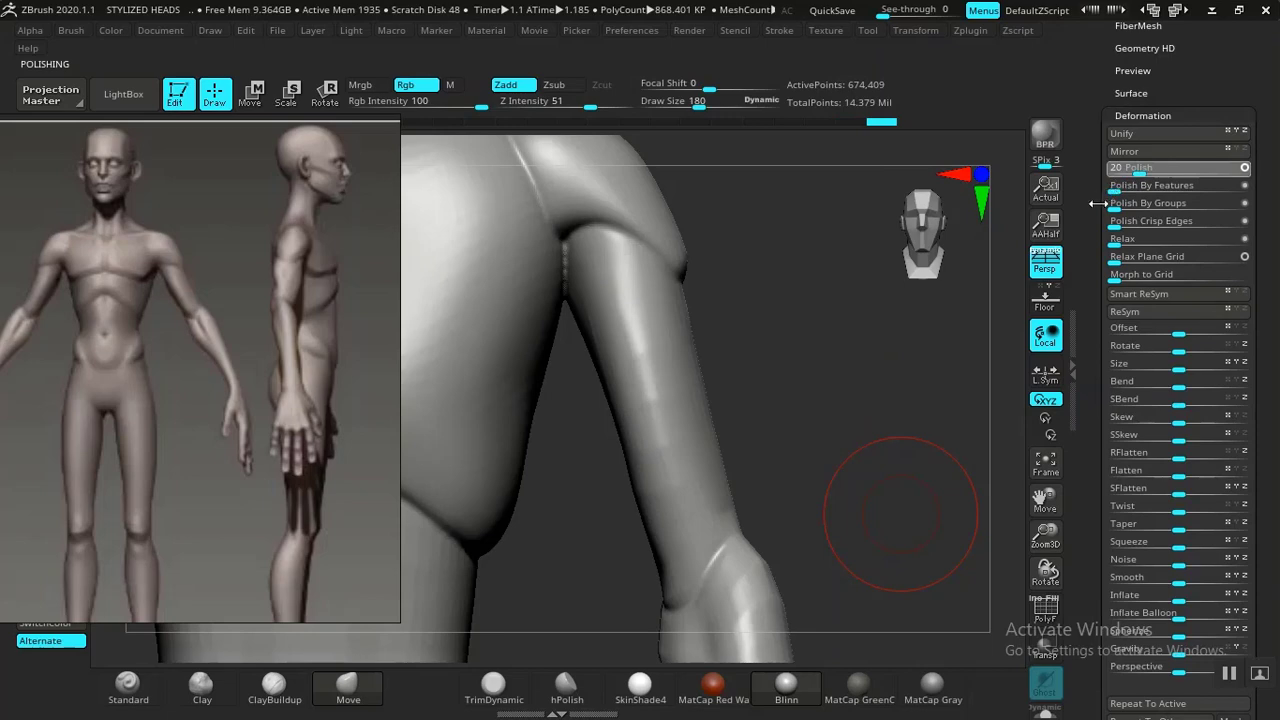
left_click_drag(844, 449, 880, 140, "alt")
left_click_drag(800, 497, 884, 419, "alt")
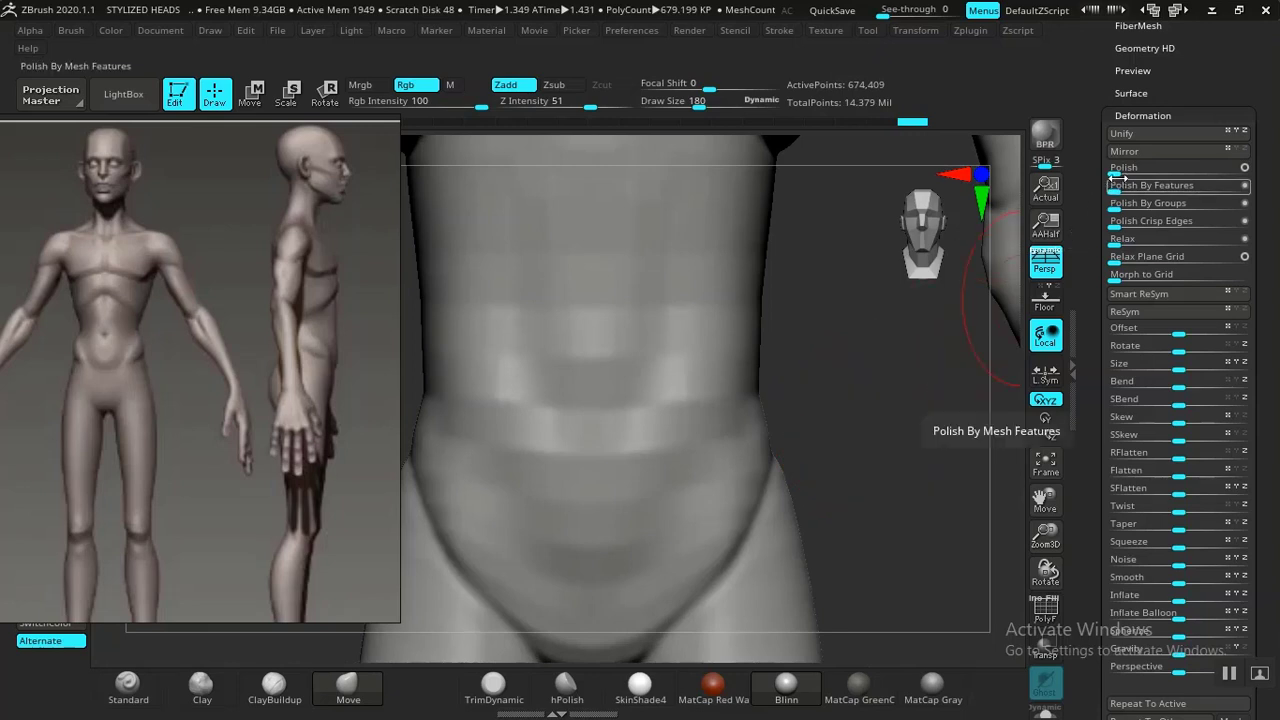
mouse_move(1117, 183)
left_mouse_down()
mouse_move(1136, 188)
mouse_move(1135, 221)
left_mouse_up()
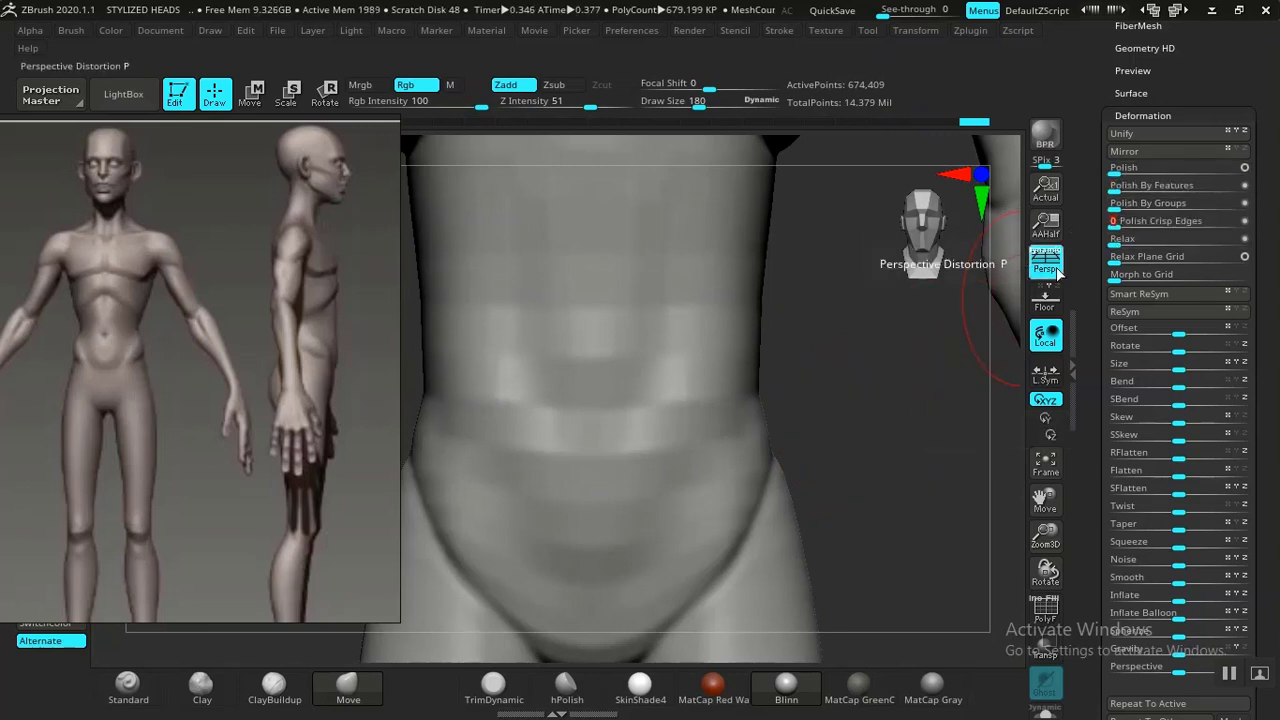
Orbit around the figure to inspect the arms, legs and forearm against the reference images.
left_click_drag(881, 476, 800, 265, "alt")
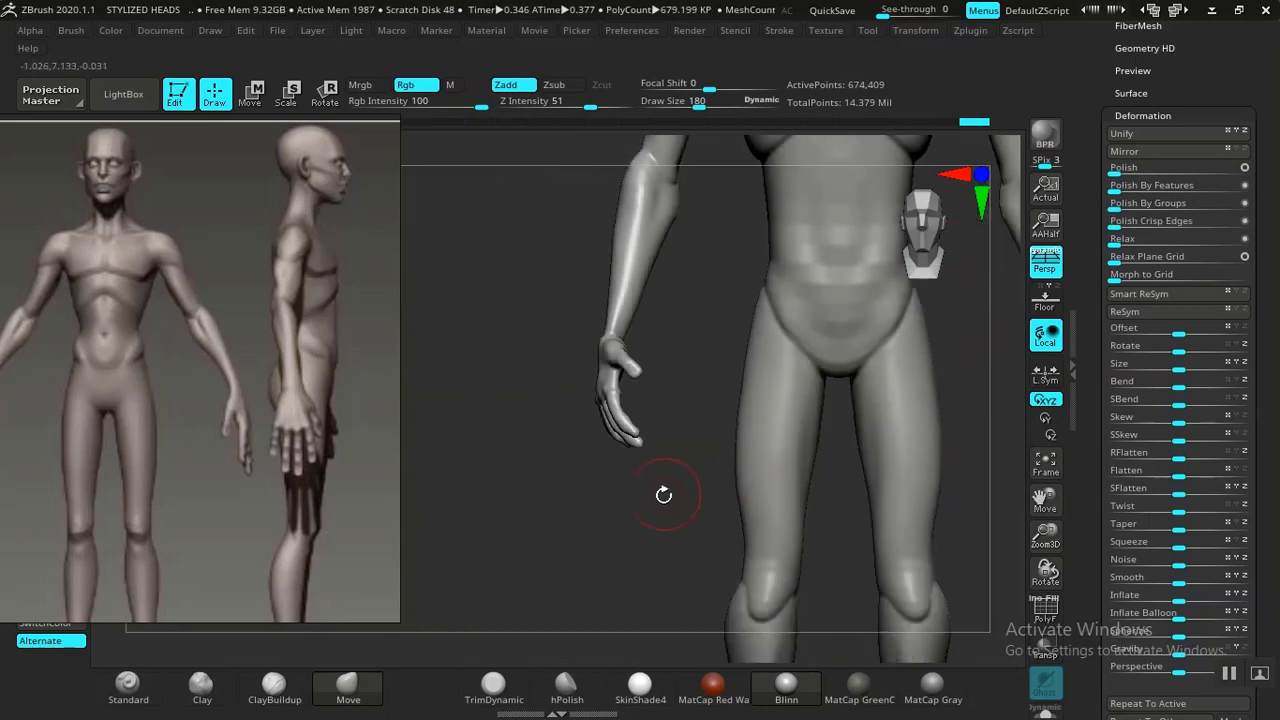
left_click_drag(597, 532, 360, 490, "alt")
left_click_drag(808, 448, 757, 446)
left_click_drag(866, 460, 918, 520, "alt")
left_click_drag(903, 306, 940, 40, "alt")
left_click_drag(883, 543, 1016, 561, "alt")
left_click_drag(943, 499, 809, 377, "alt")
left_click_drag(905, 440, 846, 423, "alt")
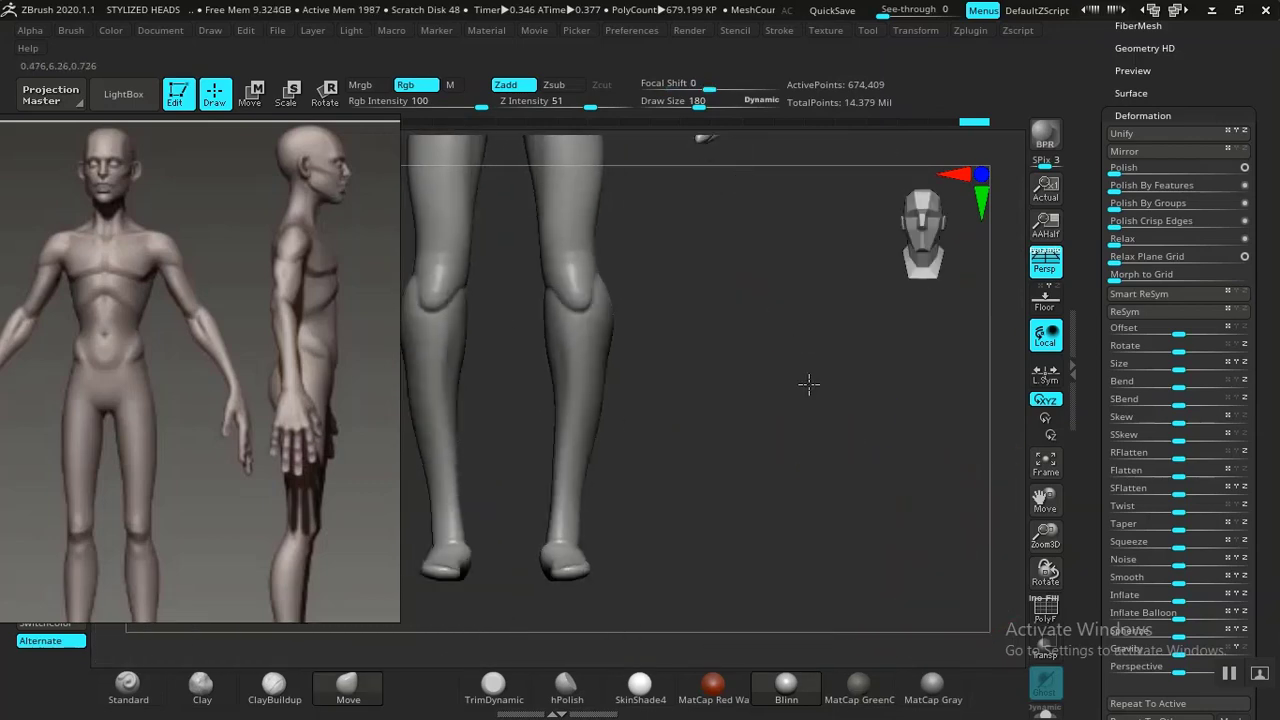
left_click_drag(808, 384, 829, 471, "alt")
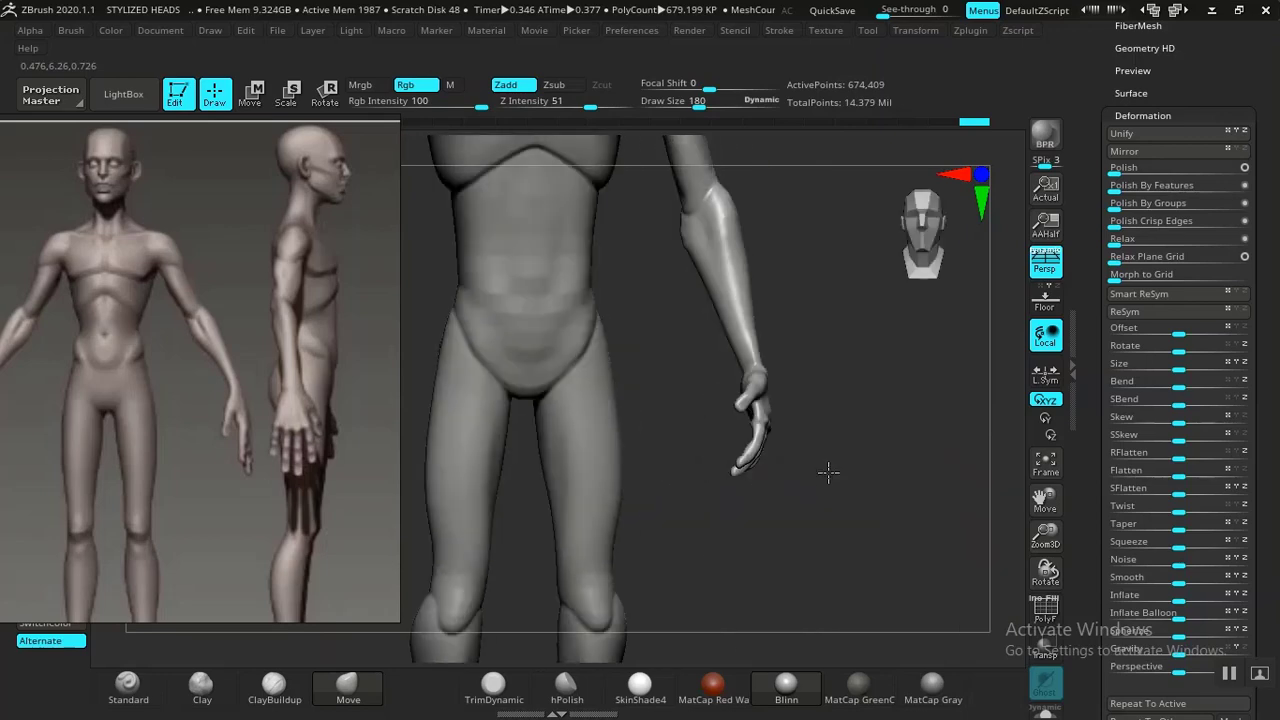
left_click_drag(743, 466, 809, 371, "alt")
left_click_drag(846, 458, 930, 622, "alt")
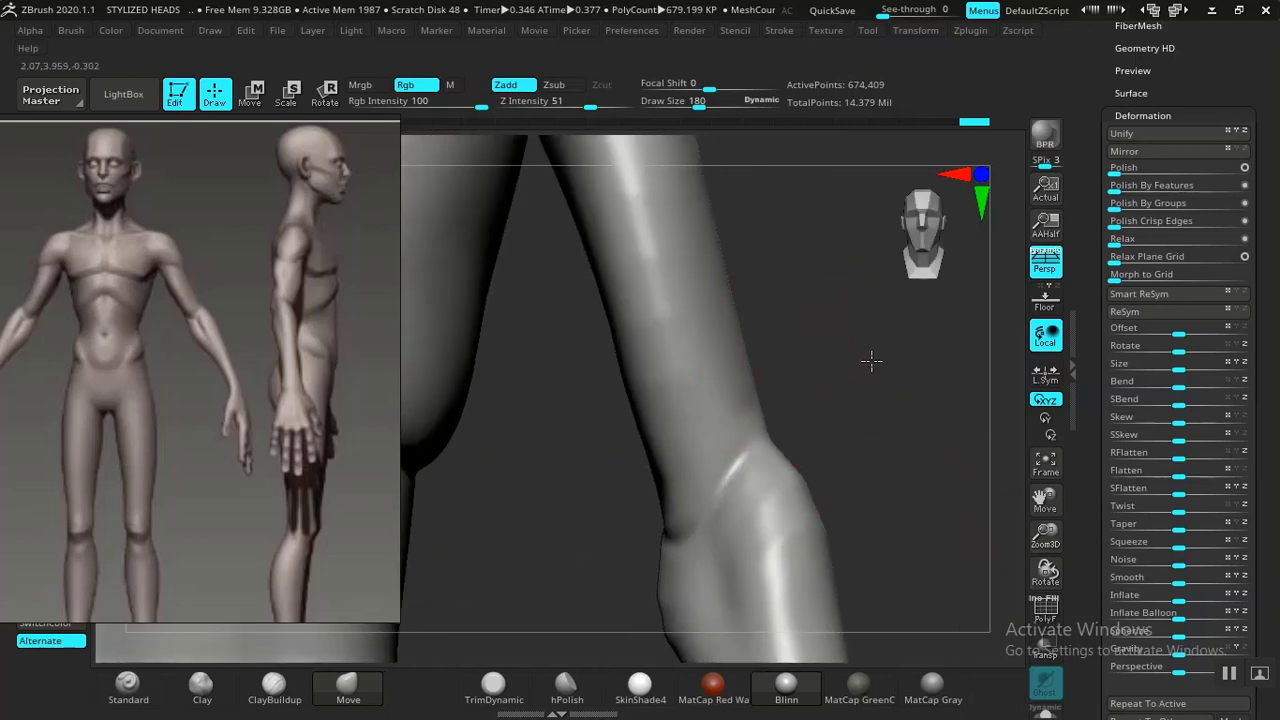
left_click_drag(871, 360, 951, 206, "alt")
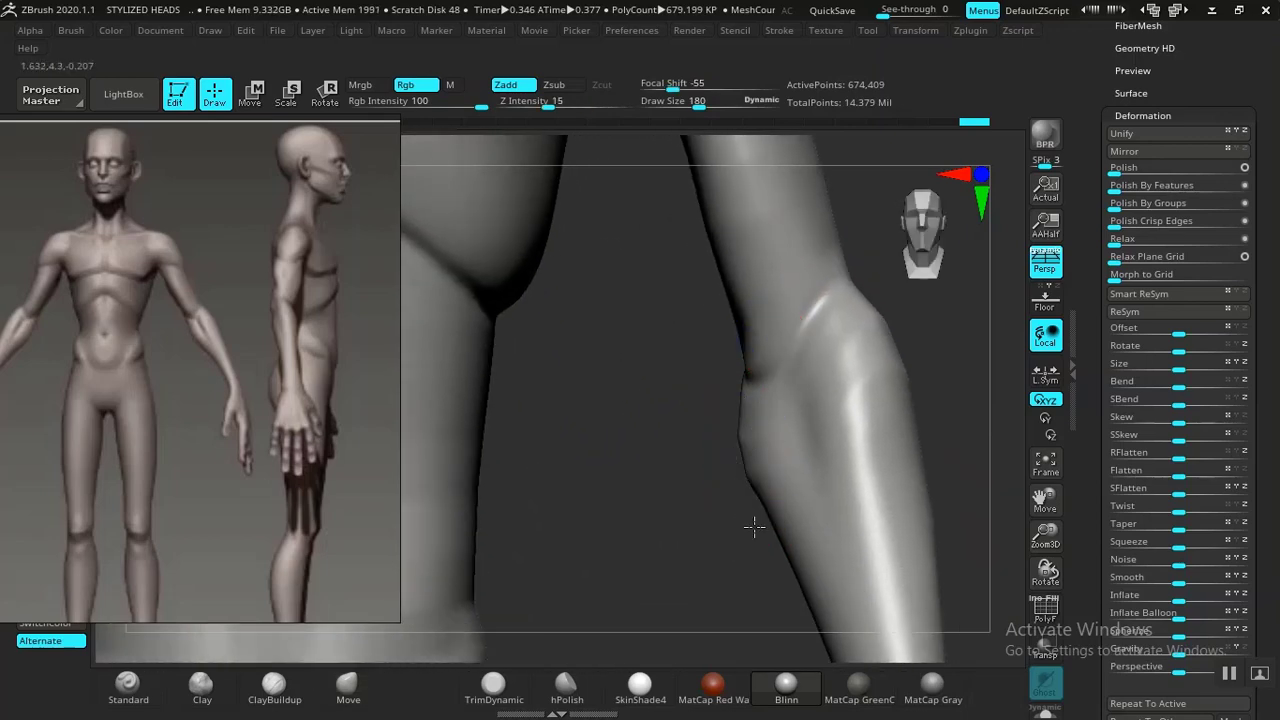
Set Z Intensity to 28 and reshape the upper arm with the Move brush.
left_click_drag(765, 460, 754, 472, "shift")
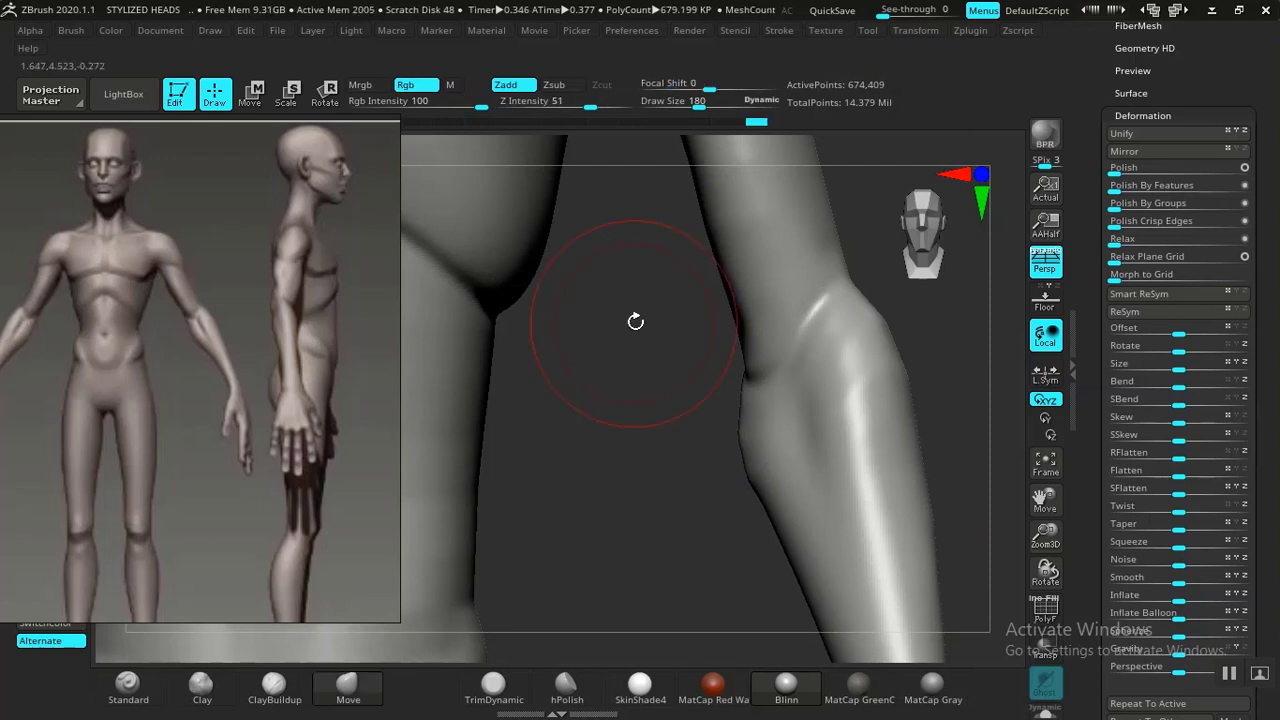
left_click(566, 104, "shift")
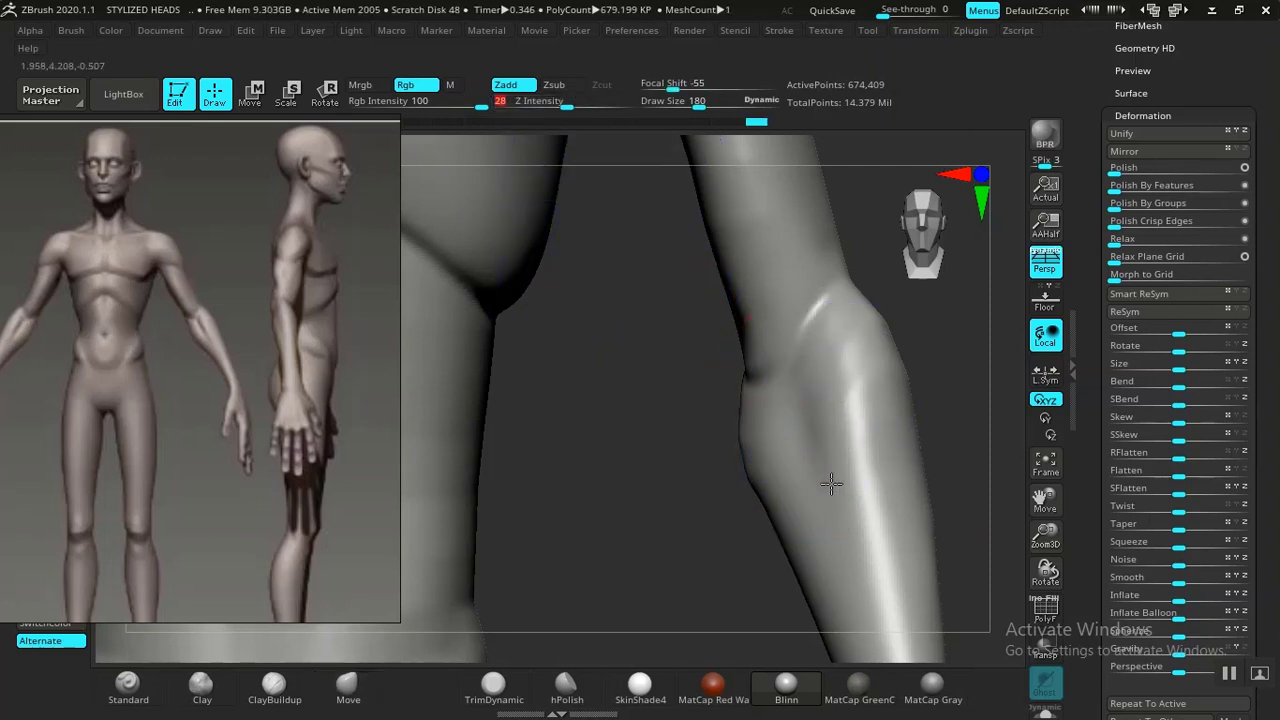
key("b")
key("m")
key("v")
mouse_move(663, 529)
left_mouse_down()
mouse_move(608, 537)
mouse_move(651, 431)
mouse_move(720, 470)
mouse_move(666, 503)
left_mouse_up()
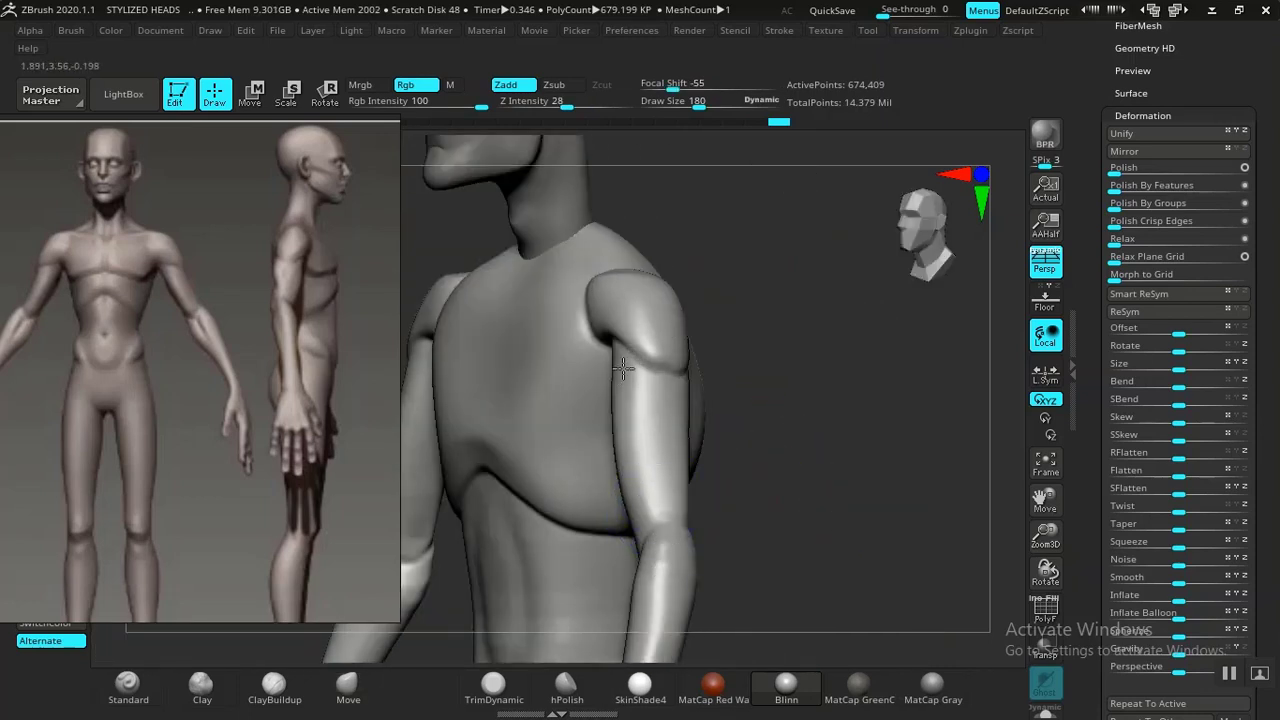
Adjust the upper arm's contour below the shoulder with the Move brush at Z Intensity 82.
key("b")
key("m")
key("v")
mouse_move(670, 404)
left_mouse_down()
mouse_move(617, 451)
mouse_move(603, 414)
mouse_move(674, 529)
mouse_move(620, 322)
mouse_move(666, 409)
left_mouse_up()
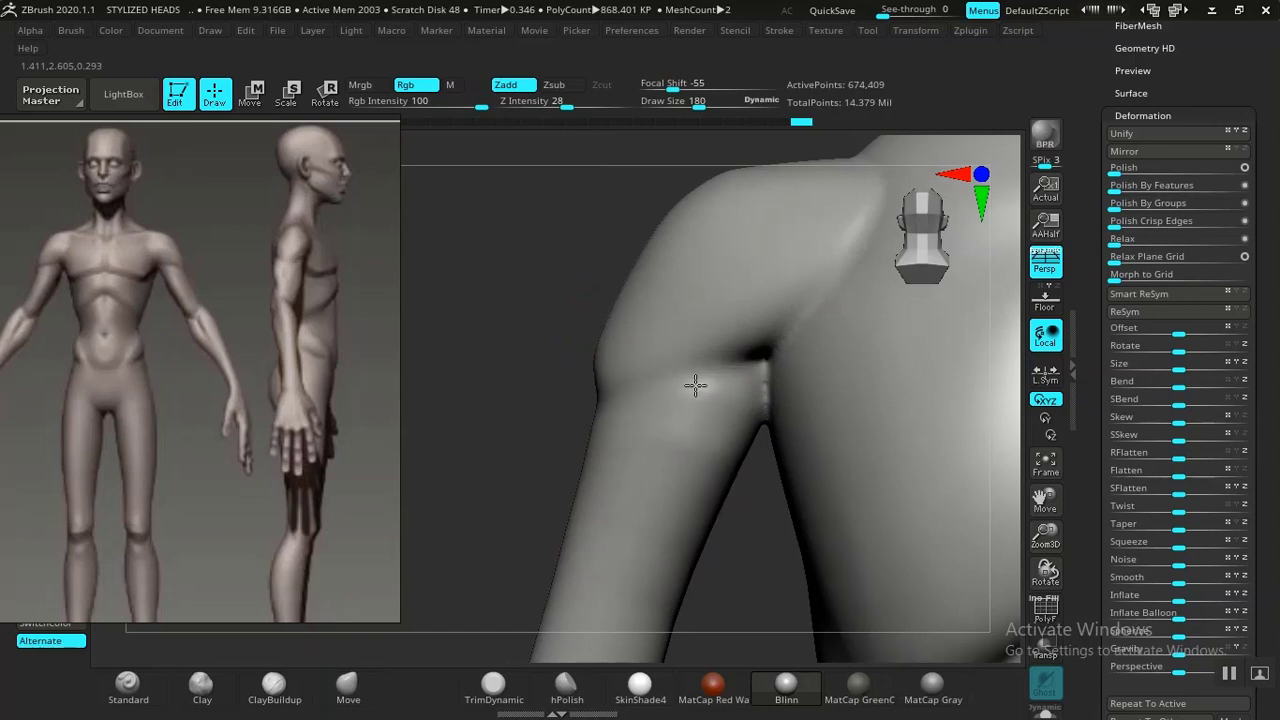
mouse_move(761, 620)
left_mouse_down("alt")
mouse_move(726, 326)
mouse_move(748, 190)
left_mouse_up("alt")
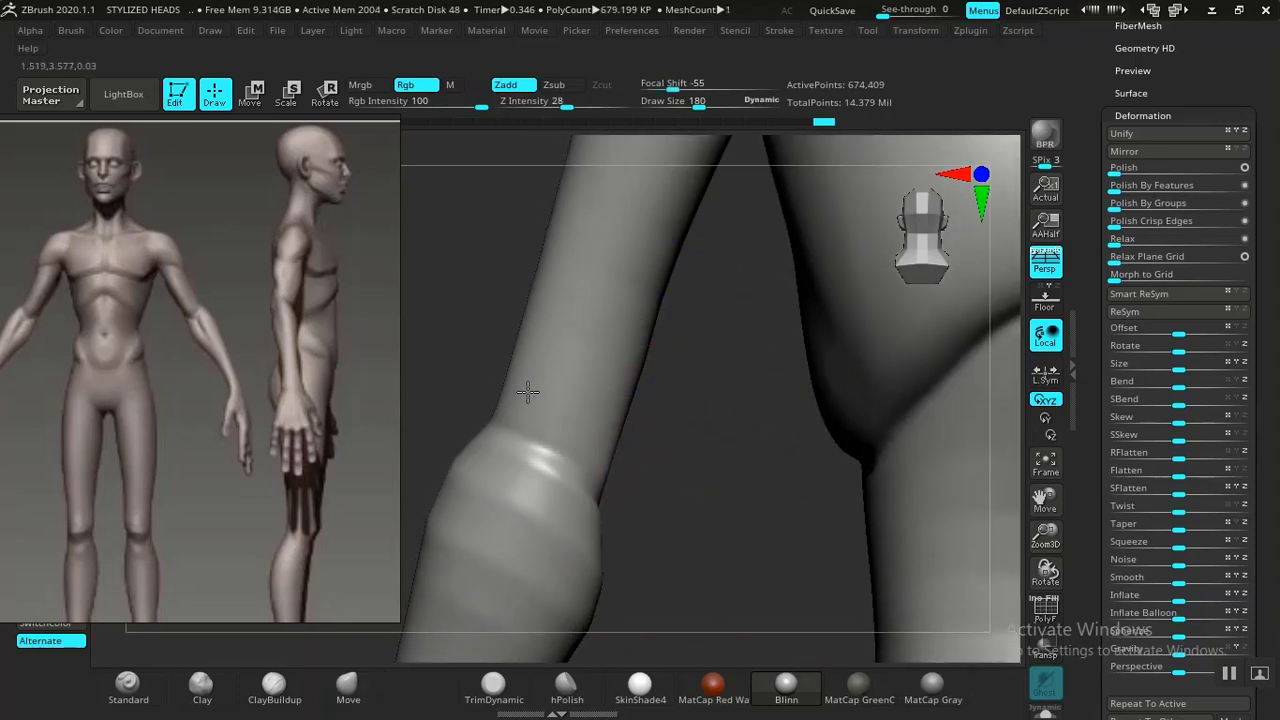
key("b")
key("m")
key("v")
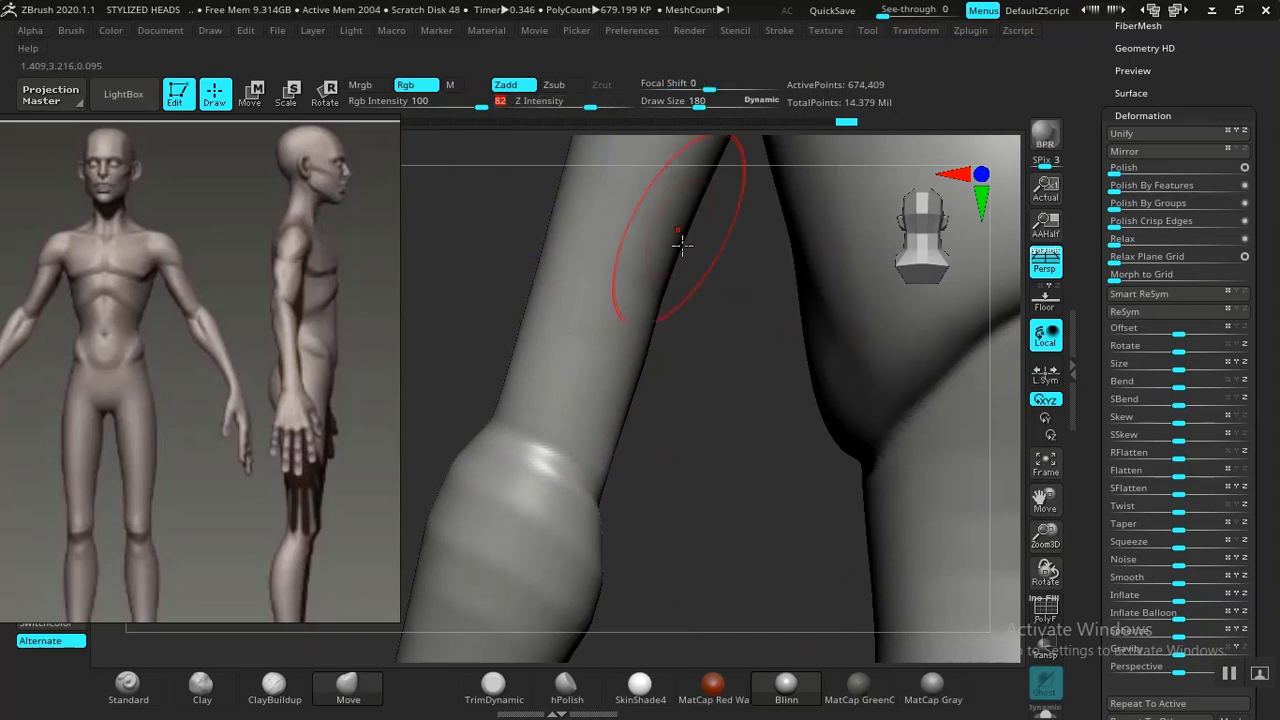
left_click_drag(730, 385, 782, 215, "alt")
Reshape the forearm and the hand with the Standard and Move brushes.
key("b")
key("s")
key("t")
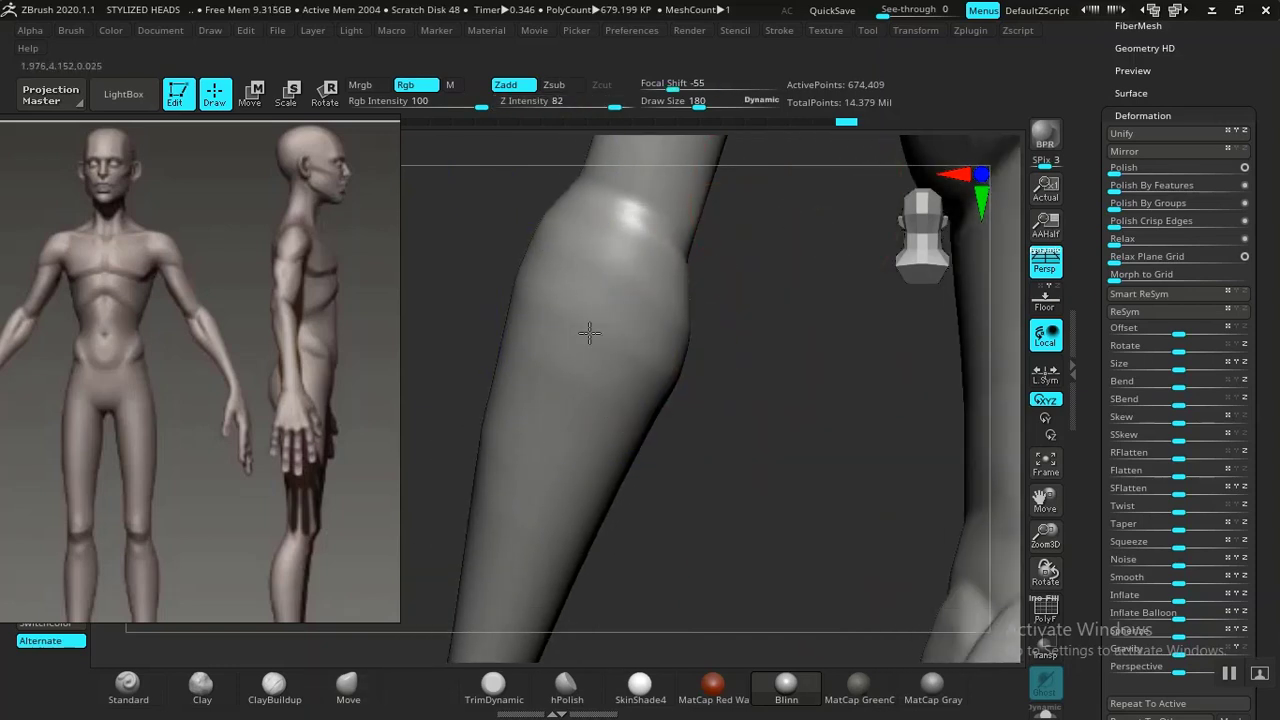
left_click_drag(691, 514, 700, 314, "alt")
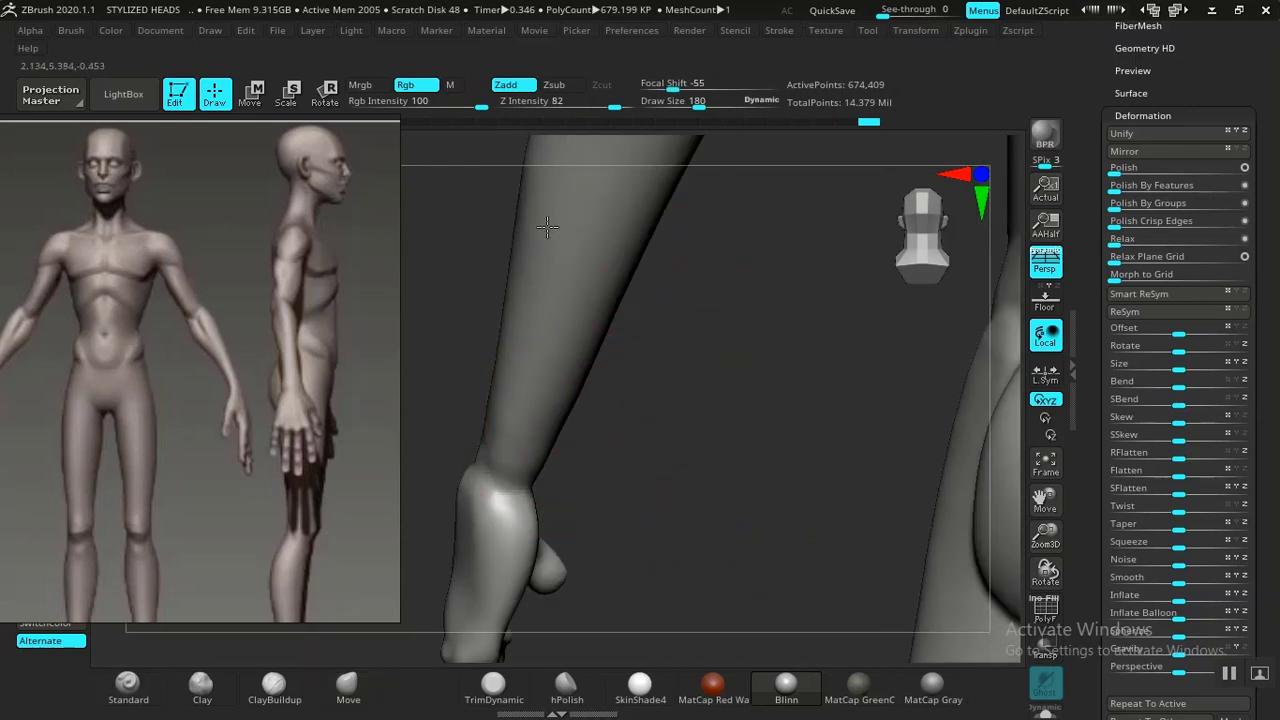
left_click_drag(622, 455, 804, 295)
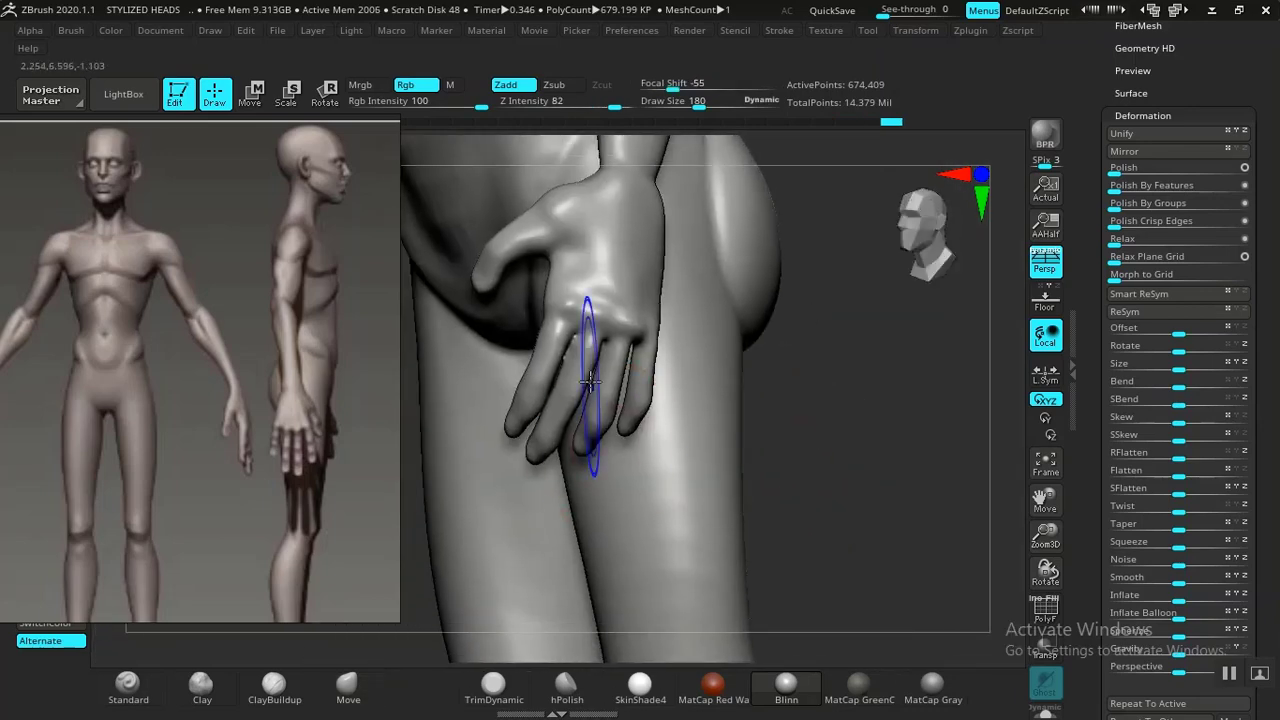
key("b")
key("m")
key("v")
mouse_move(823, 449)
left_mouse_down()
mouse_move(914, 443)
mouse_move(789, 374)
mouse_move(846, 452)
left_mouse_up()
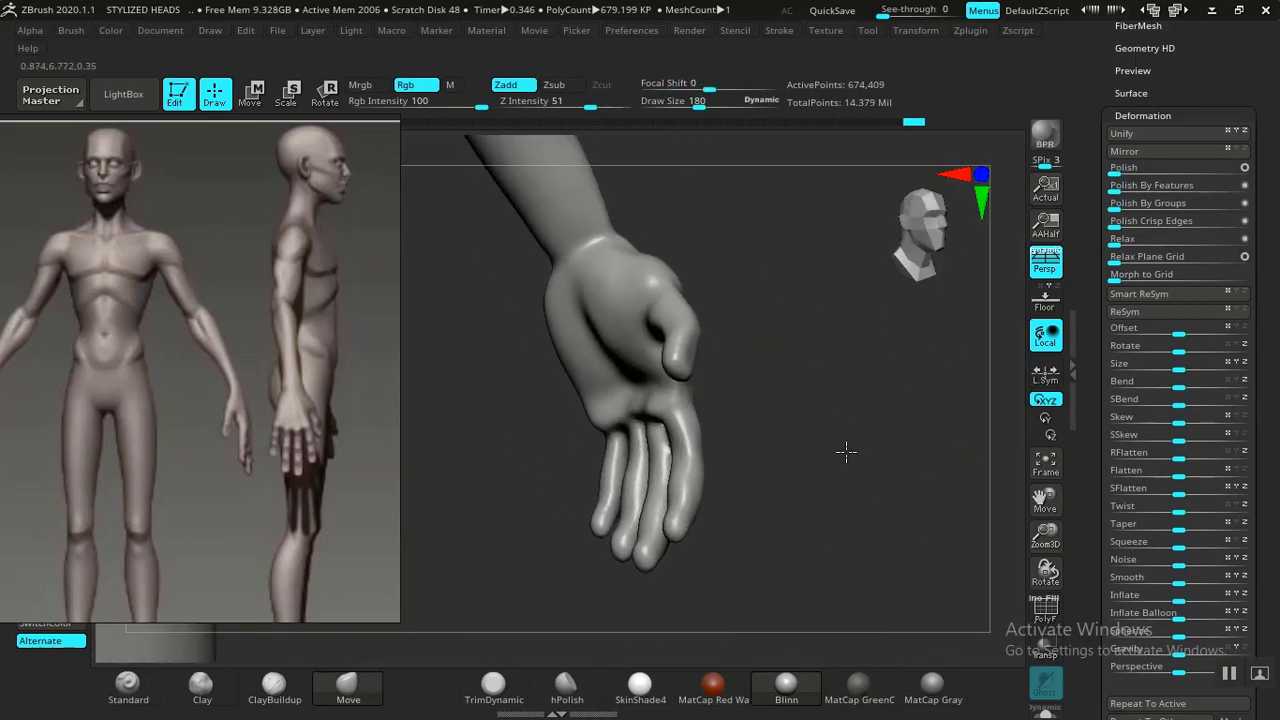
Adjust the upper arm and lower back contours with the Move brush.
scroll(855, 445, "up", 6)
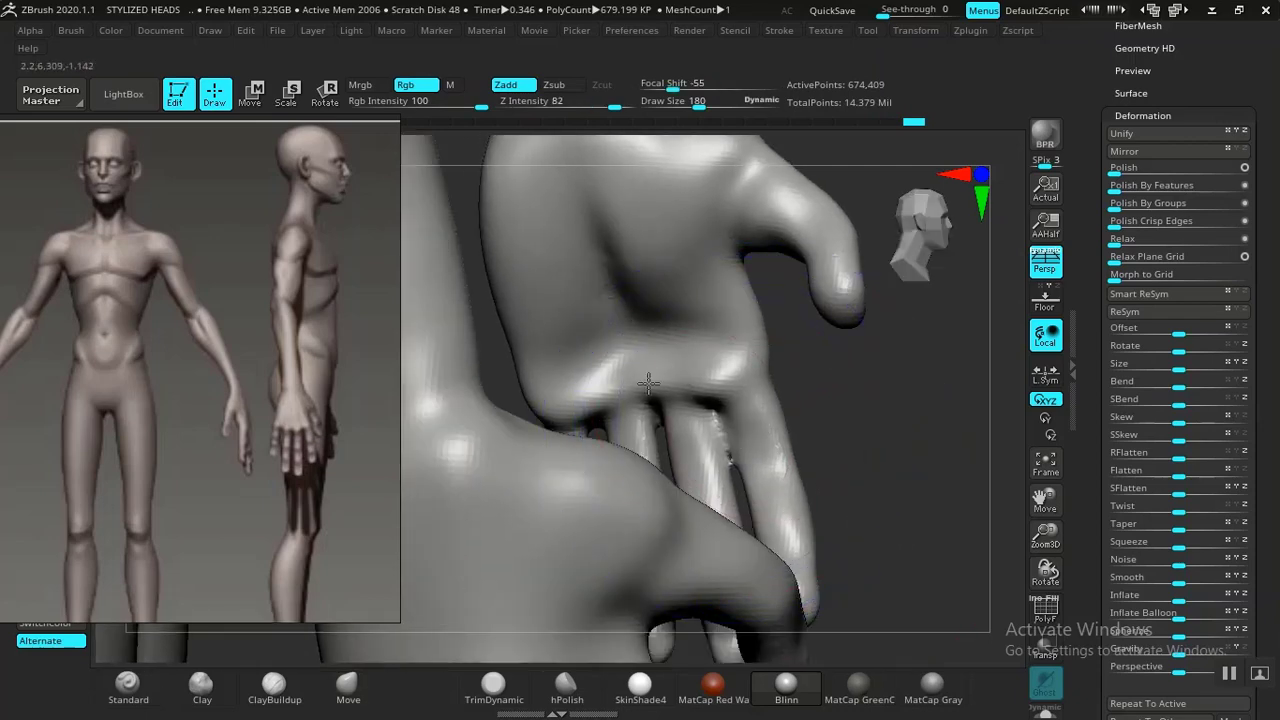
scroll(860, 425, "down", 5)
mouse_move(843, 403)
left_mouse_down()
mouse_move(803, 351)
mouse_move(813, 388)
mouse_move(903, 483)
mouse_move(814, 346)
mouse_move(643, 388)
left_mouse_up()
scroll(808, 383, "up", 3)
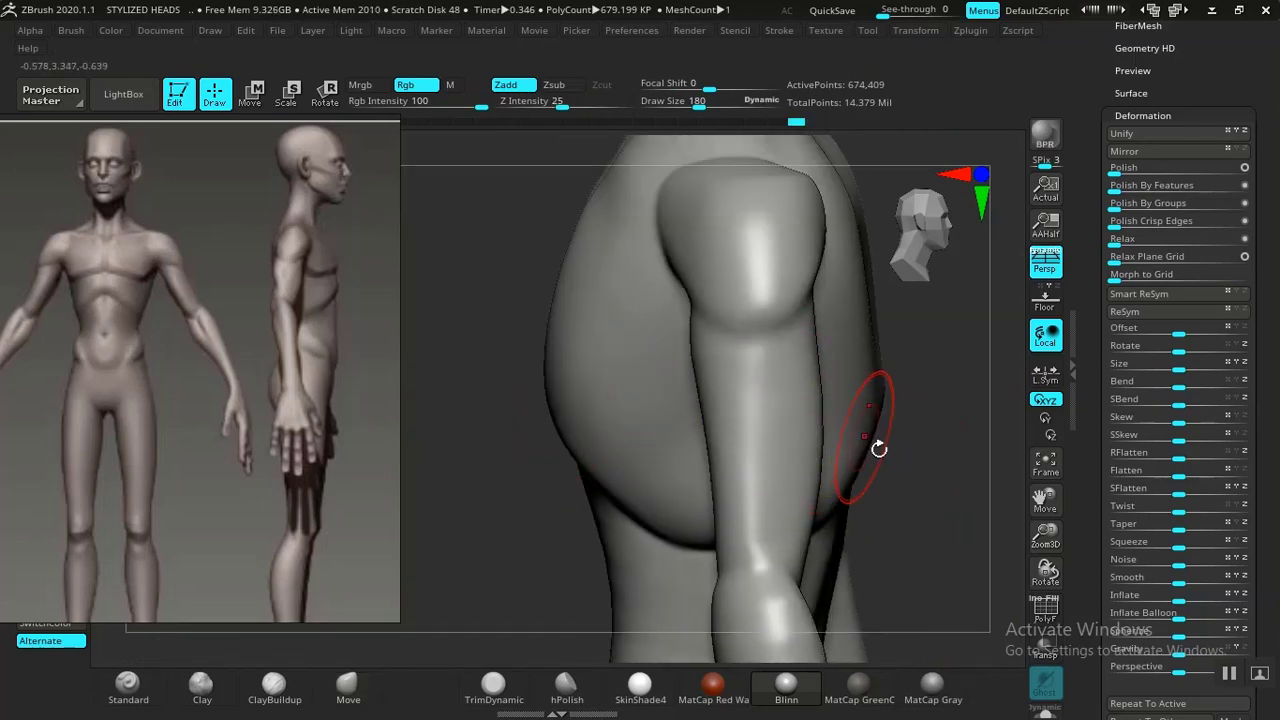
left_click_drag(880, 449, 688, 498)
left_click_drag(793, 349, 736, 398)
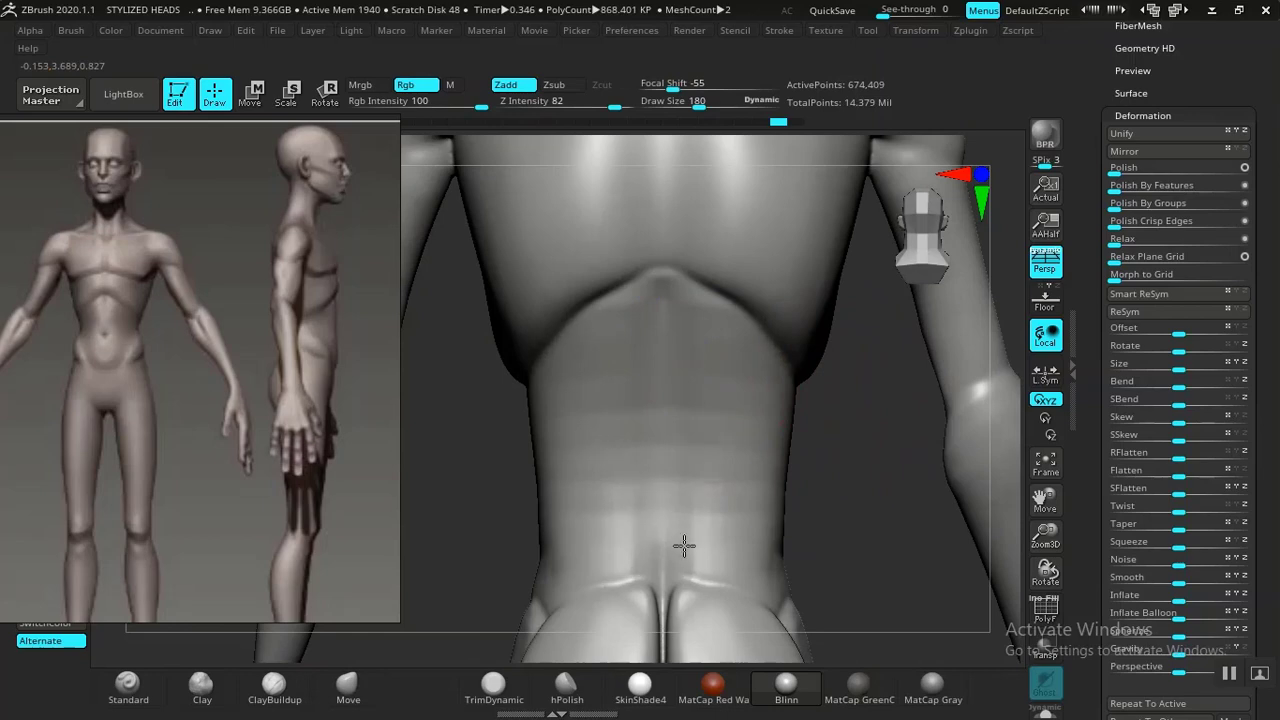
mouse_move(831, 500)
left_mouse_down("alt")
mouse_move(797, 317)
mouse_move(766, 469)
left_mouse_up("alt")
left_click_drag(850, 350, 835, 158, "alt")
left_click_drag(668, 393, 613, 422, "shift")
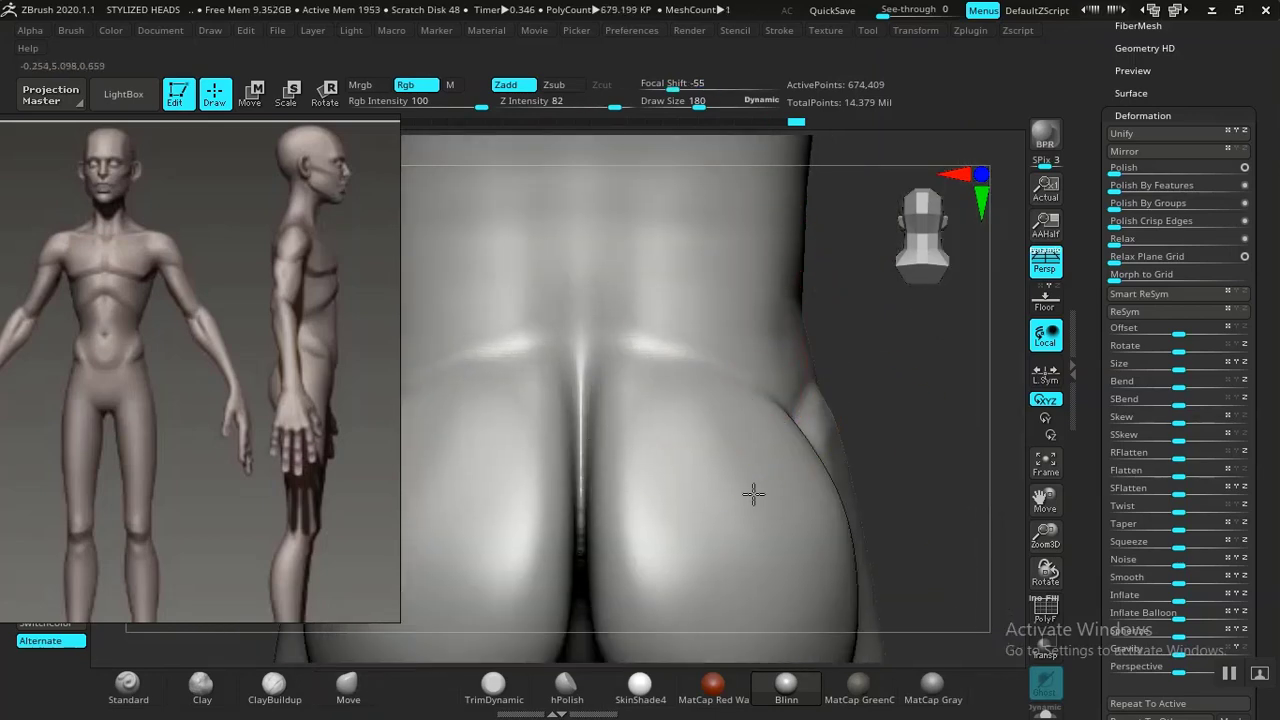
Shape the glutes and the back of the thigh with the Move brush.
left_click_drag(808, 486, 716, 467)
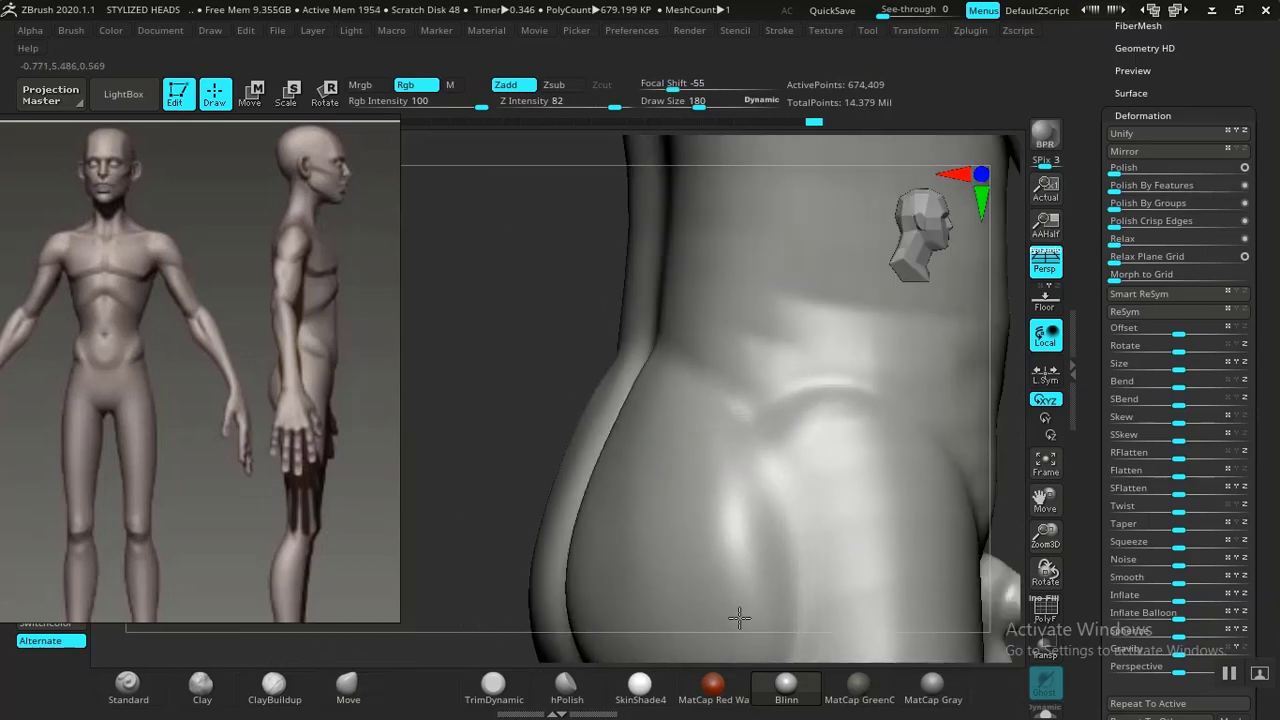
left_click_drag(520, 525, 507, 178, "alt")
left_click_drag(715, 240, 661, 332, "shift")
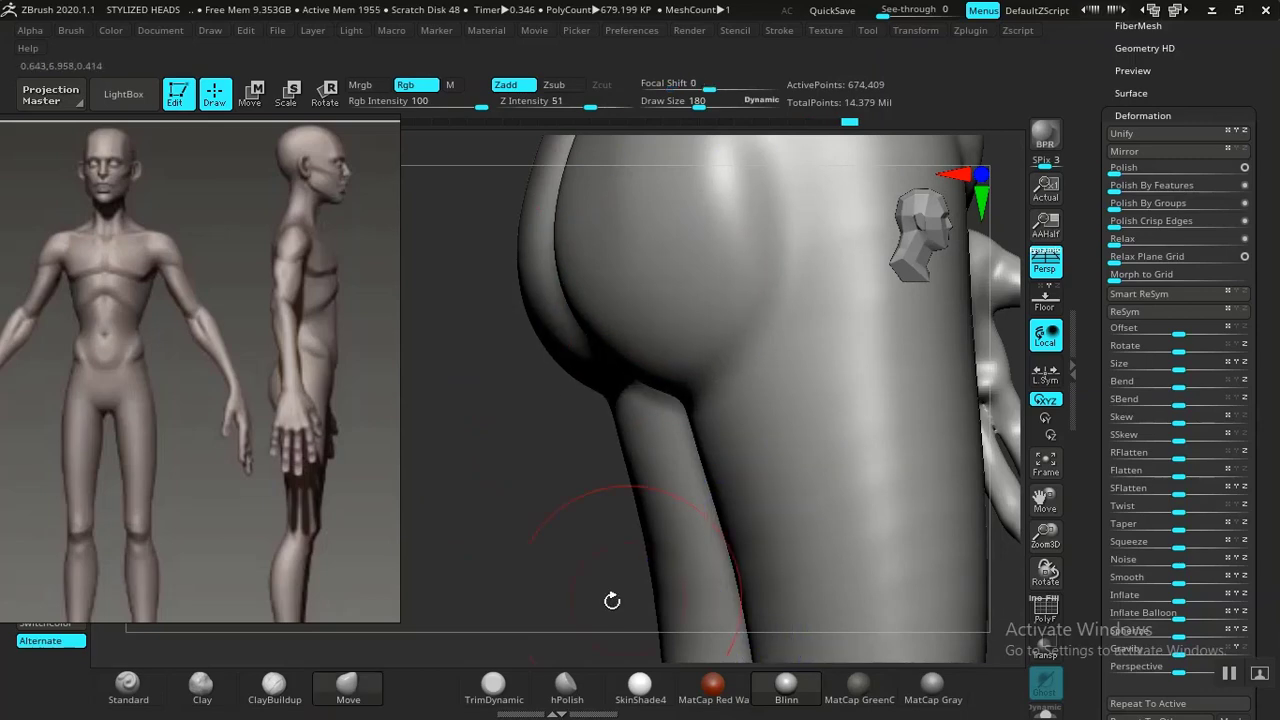
mouse_move(540, 430)
left_mouse_down()
mouse_move(437, 346)
mouse_move(509, 563)
left_mouse_up()
left_click_drag(505, 250, 508, 585, "alt")
left_click_drag(825, 402, 737, 431)
left_click_drag(640, 270, 724, 530, "alt")
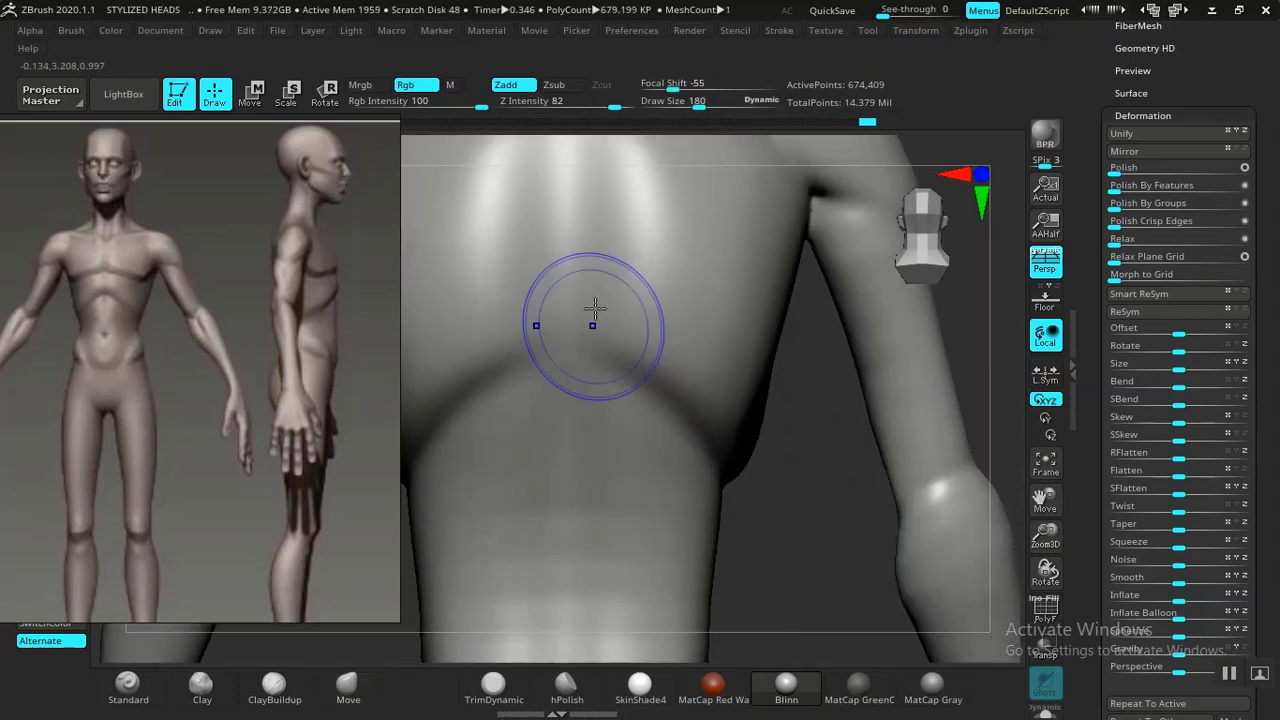
mouse_move(729, 449)
left_mouse_down()
mouse_move(886, 429)
mouse_move(609, 297)
mouse_move(843, 533)
mouse_move(771, 514)
mouse_move(823, 443)
mouse_move(823, 477)
mouse_move(711, 442)
mouse_move(580, 277)
left_mouse_up()
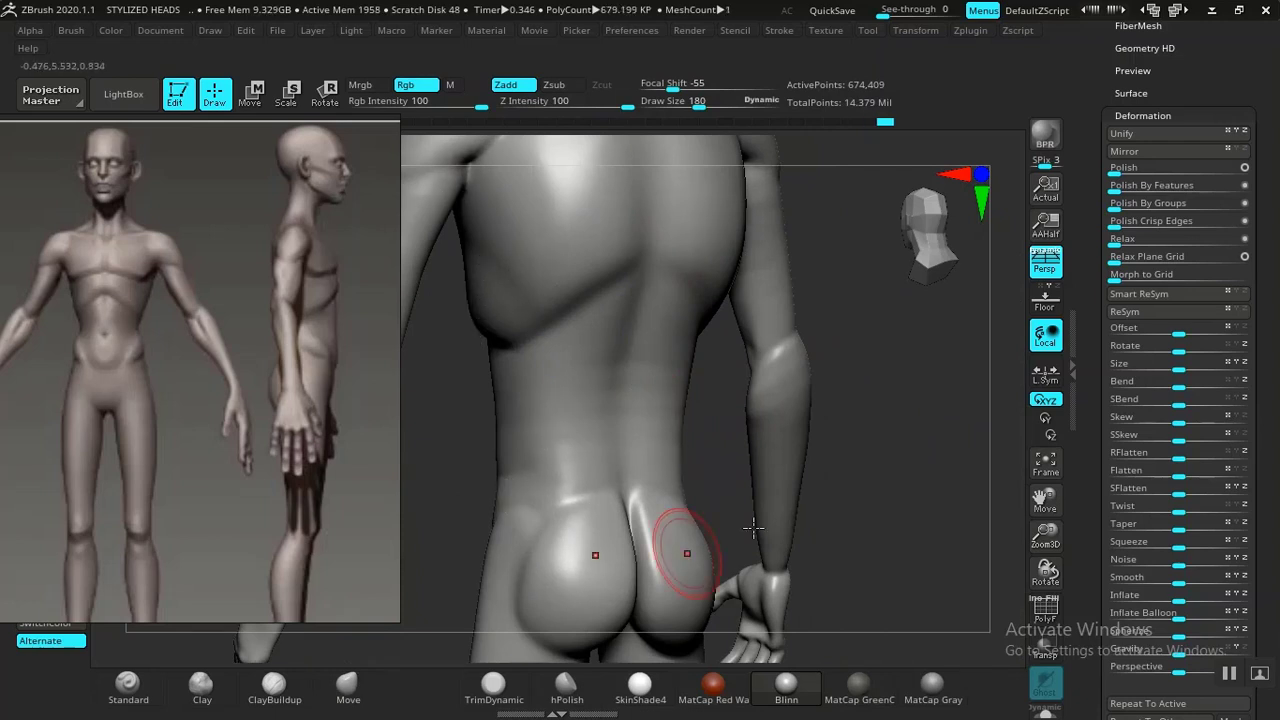
Enlarge the brush draw size to 364 and reshape the back of the thigh.
left_click_drag(886, 534, 955, 192, "alt")
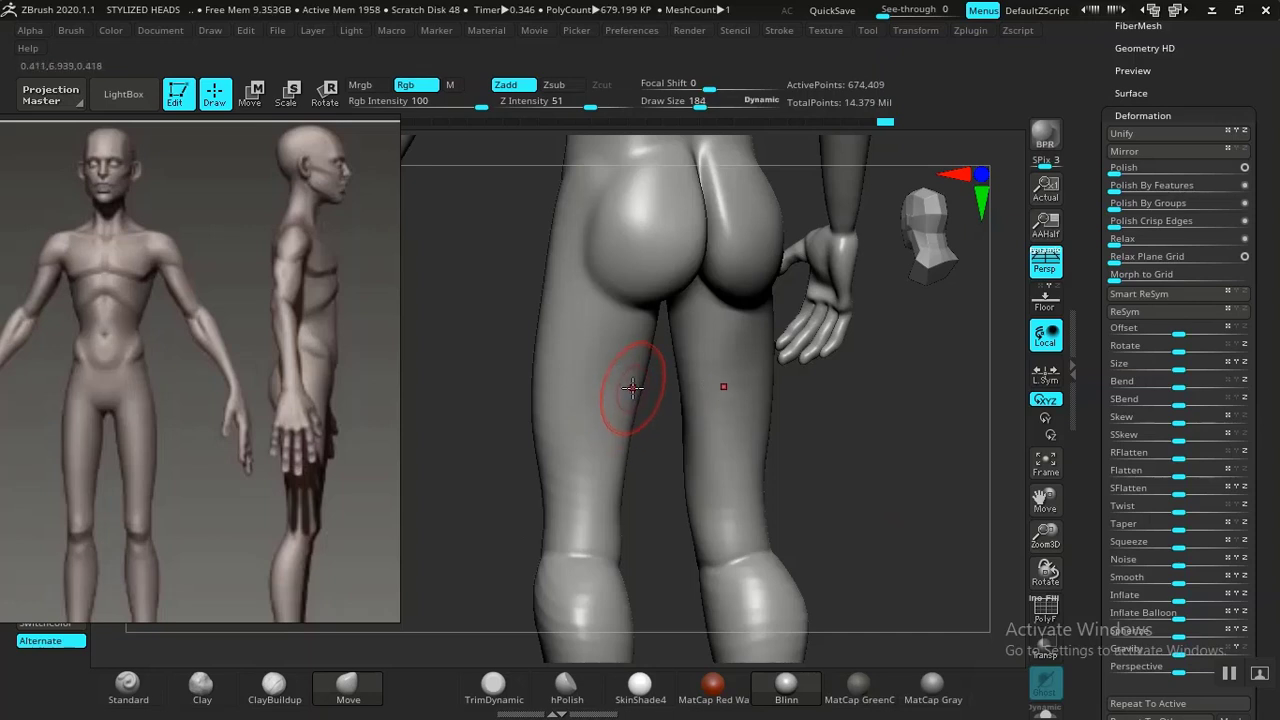
key("]")
key("]")
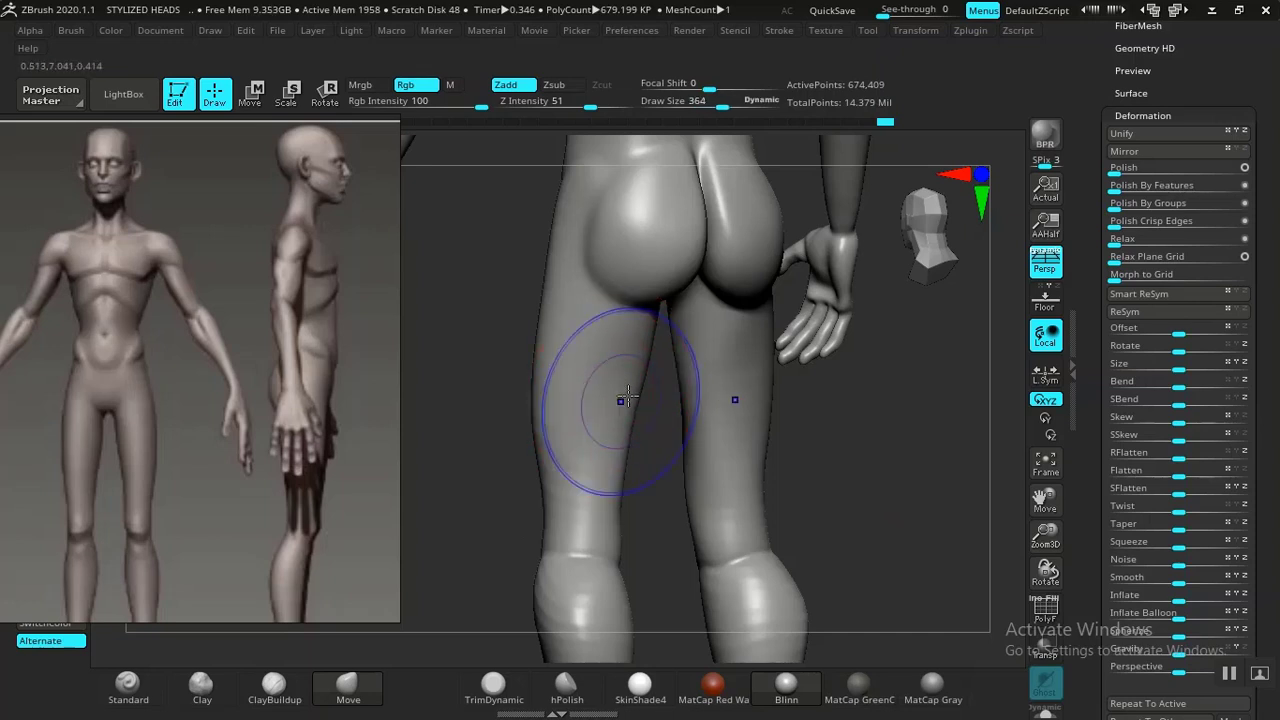
left_click_drag(622, 402, 589, 451, "shift")
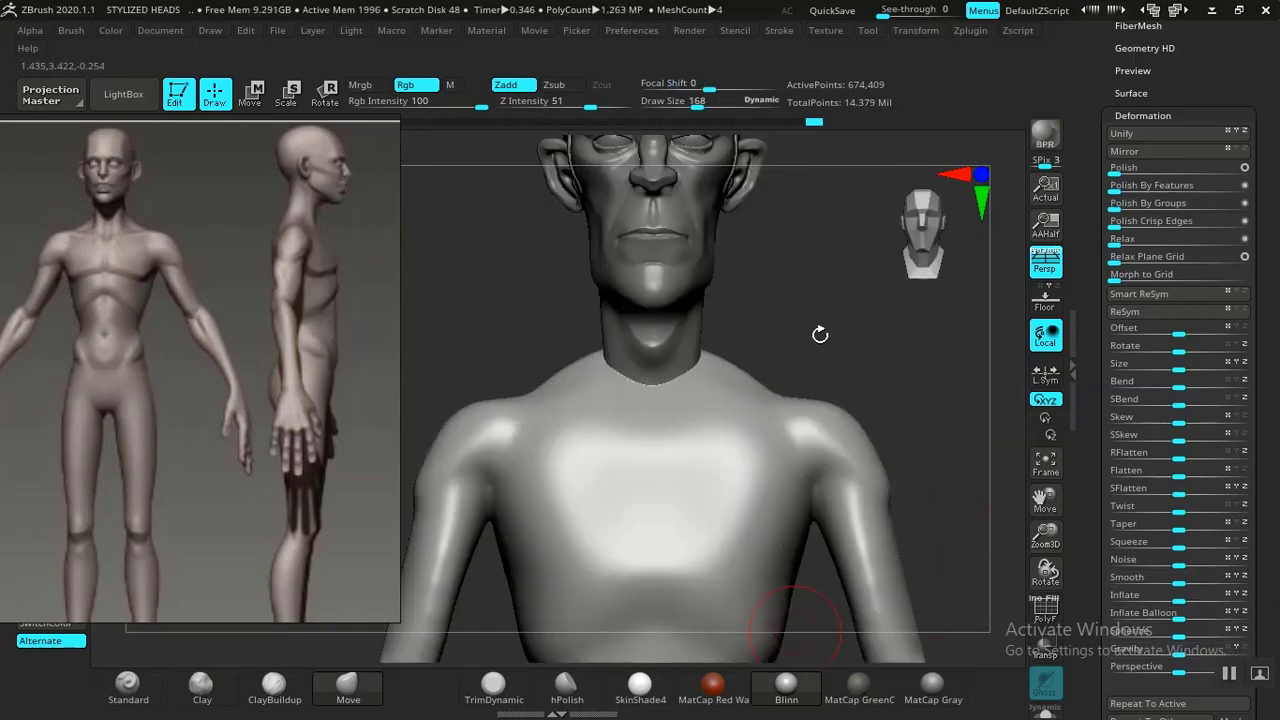
Reposition and enlarge the reference image to compare the front torso with the model.
mouse_move(817, 337)
left_mouse_down()
mouse_move(803, 291)
mouse_move(860, 358)
mouse_move(750, 294)
left_mouse_up()
left_click_drag(793, 370, 746, 90, "alt")
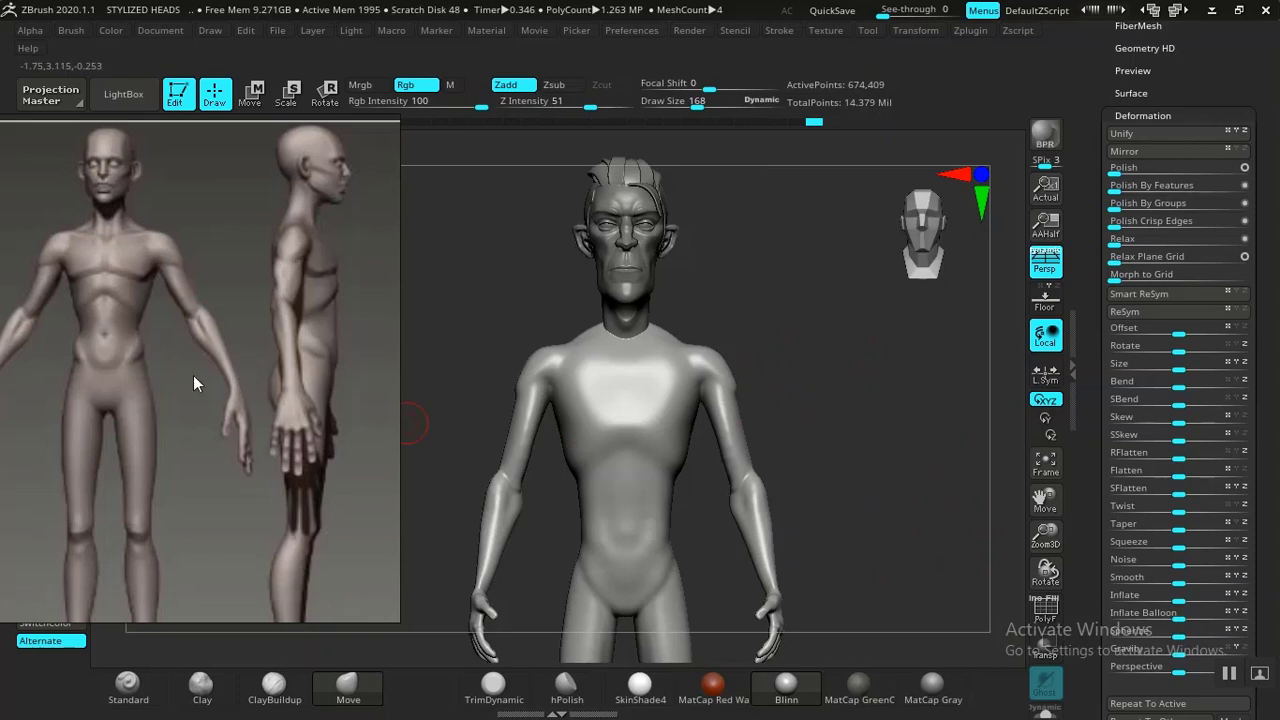
left_click_drag(193, 375, 237, 401)
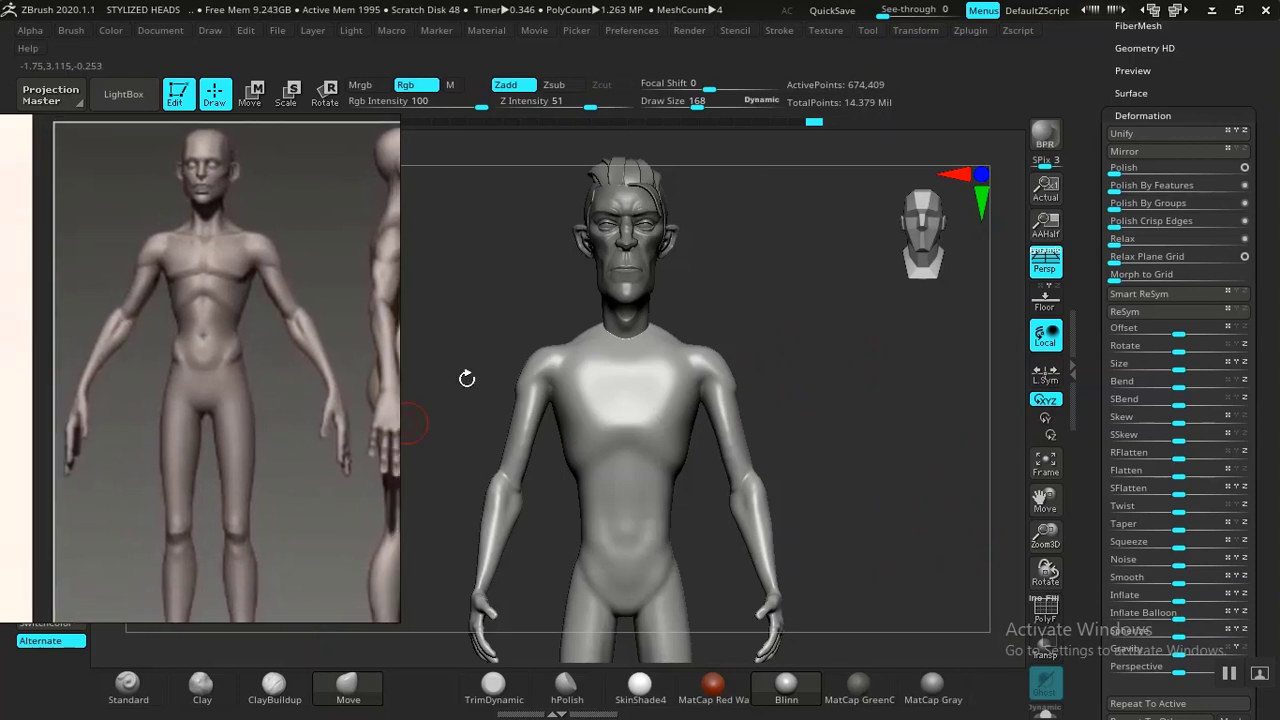
left_click_drag(248, 323, 246, 371)
scroll(246, 371, "up", 4)
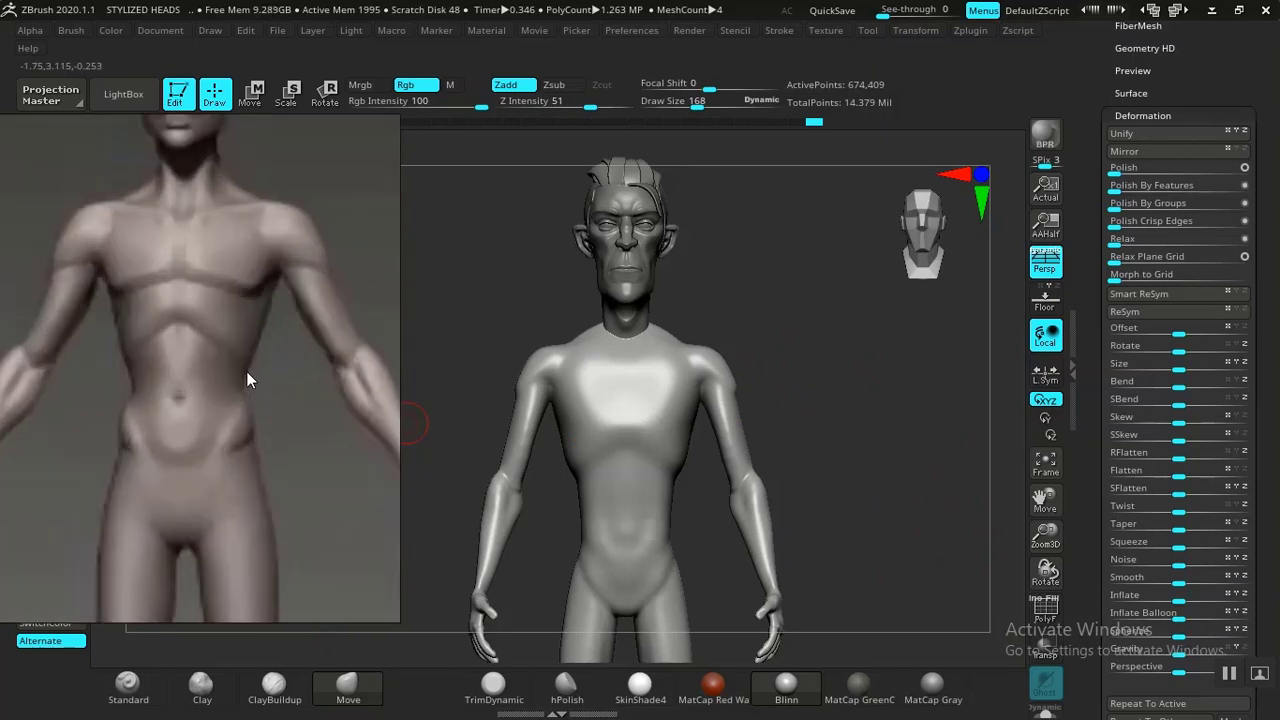
scroll(250, 443, "down", 2)
left_click_drag(250, 443, 188, 408)
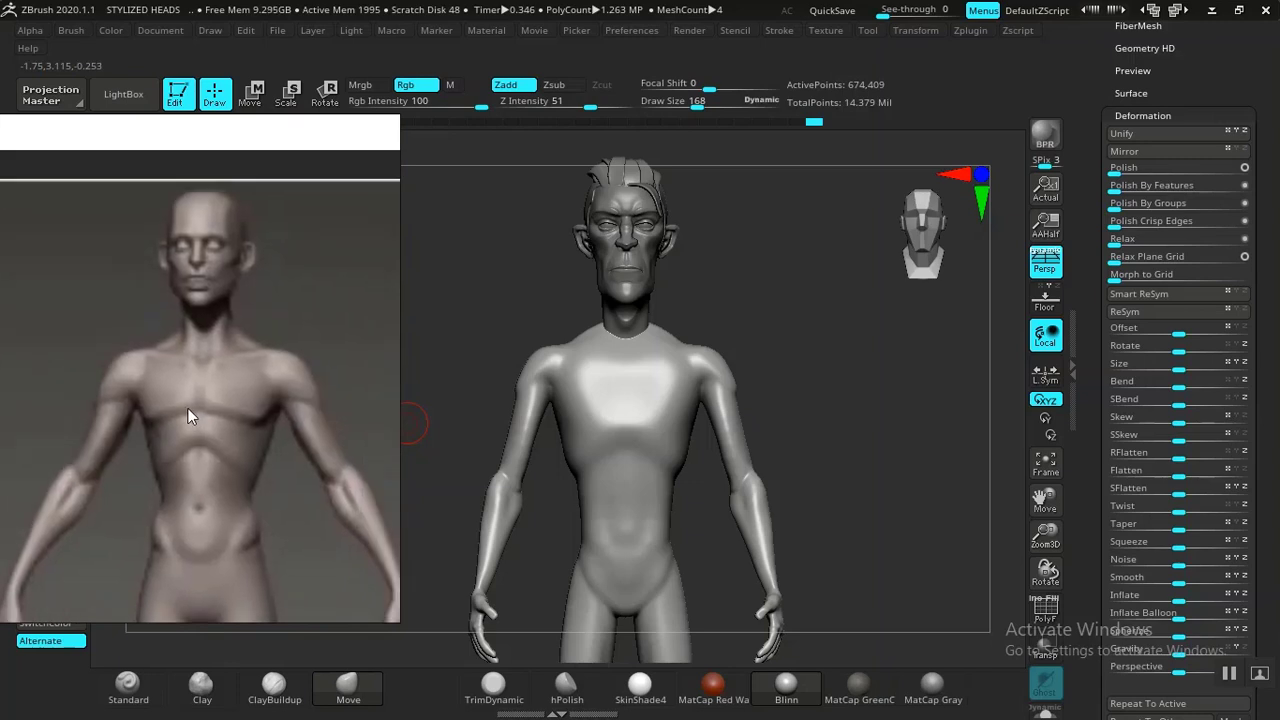
Refine the arm's silhouette with the Move brush to match the reference.
left_click_drag(855, 422, 864, 470)
left_click_drag(811, 542, 655, 592, "alt")
left_click_drag(926, 430, 898, 518, "alt")
left_click_drag(841, 442, 730, 555, "alt")
left_click_drag(908, 406, 888, 409)
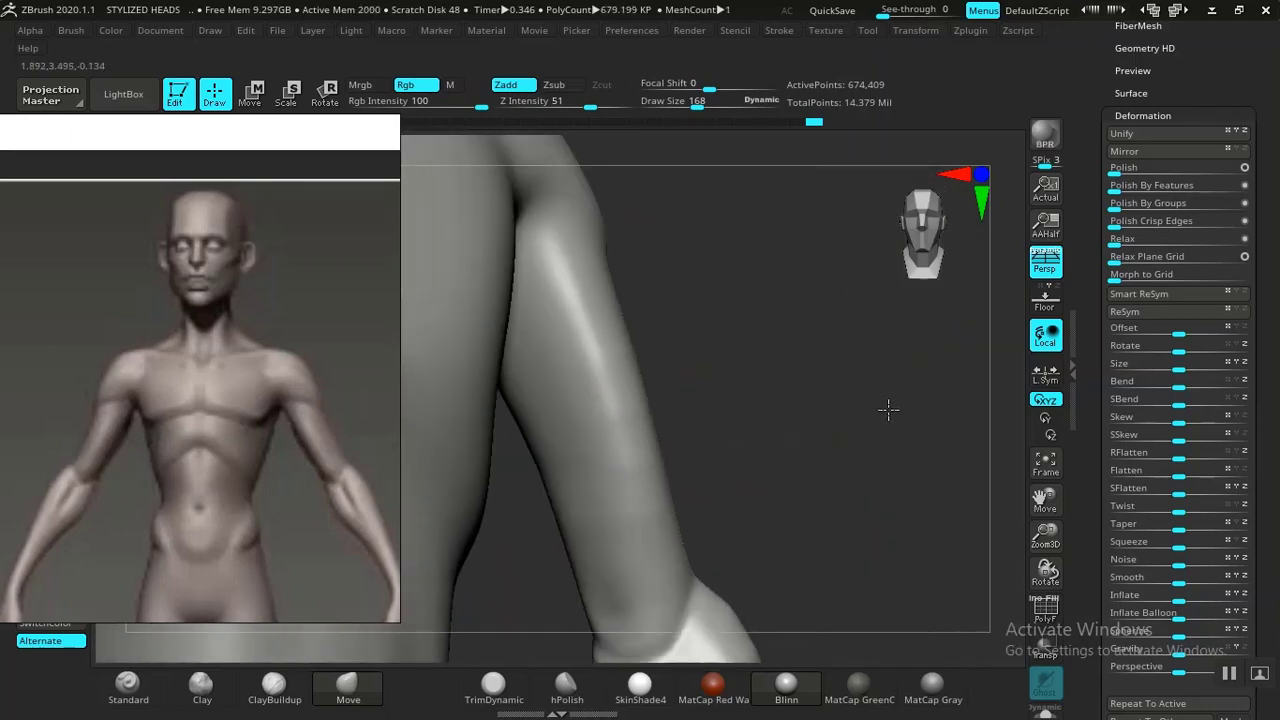
left_click_drag(642, 455, 634, 532, "shift")
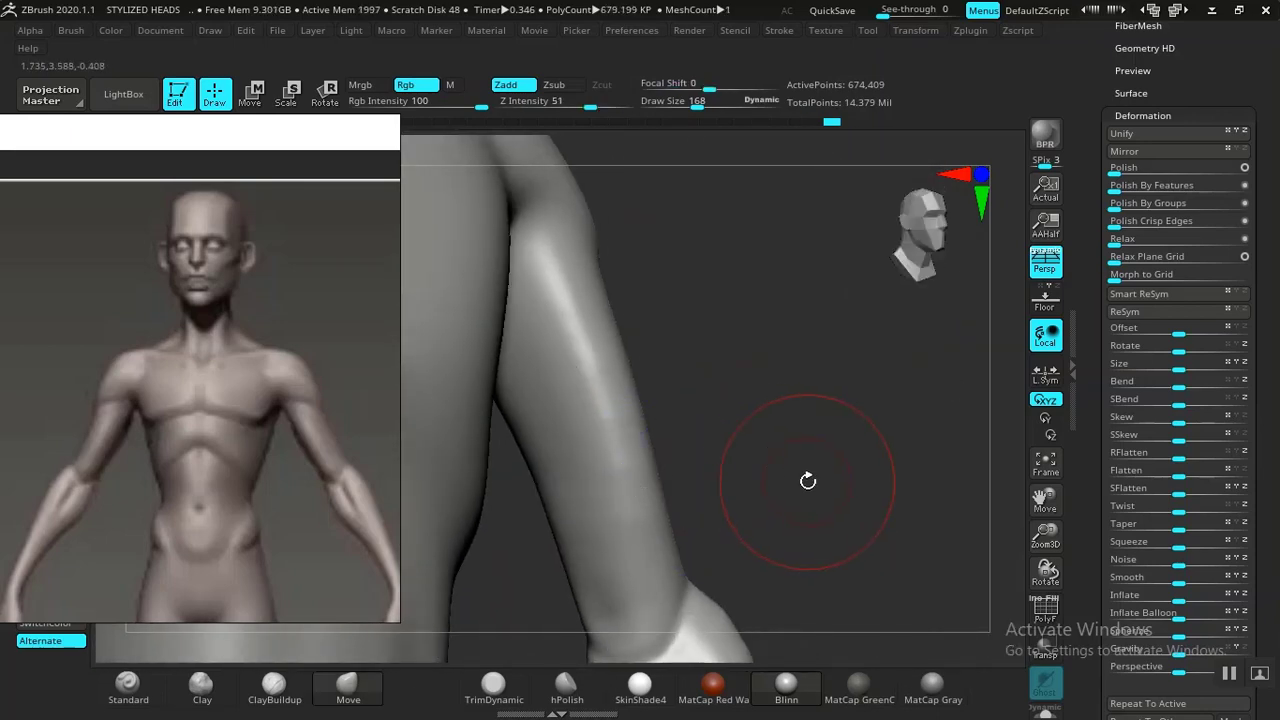
mouse_move(808, 480)
left_mouse_down()
mouse_move(760, 437)
mouse_move(766, 406)
mouse_move(916, 445)
left_mouse_up()
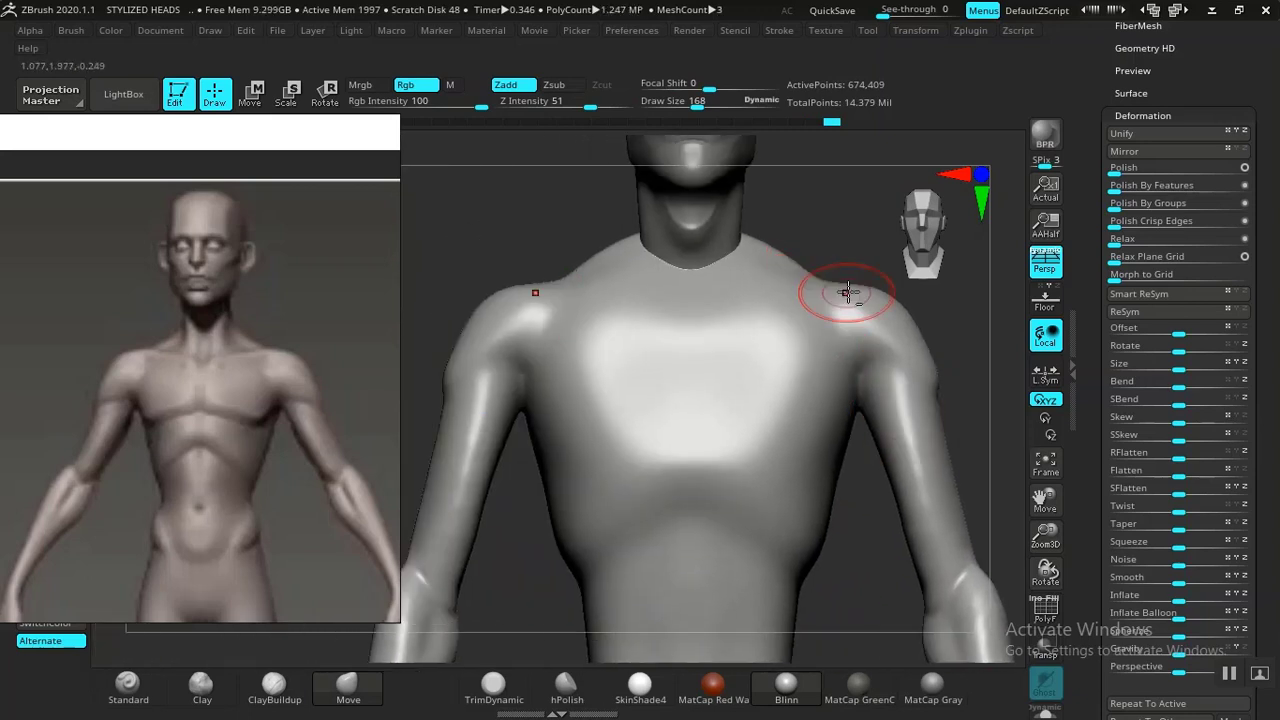
Reshape the shoulder and deltoid area with the Move brush.
left_click_drag(871, 241, 813, 50, "alt")
left_click_drag(772, 536, 757, 645, "alt")
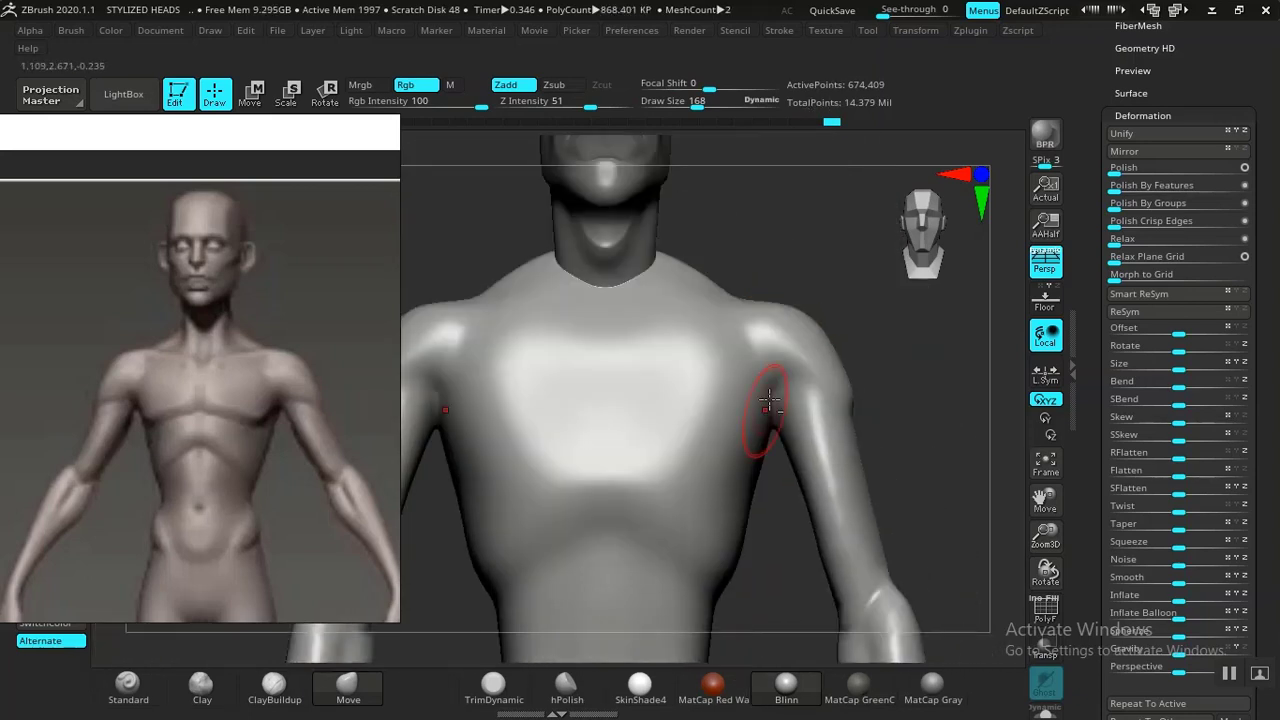
left_click_drag(808, 257, 757, 218, "alt")
mouse_move(787, 276)
left_mouse_down()
mouse_move(817, 303)
mouse_move(786, 260)
mouse_move(851, 334)
mouse_move(829, 371)
left_mouse_up()
mouse_move(817, 272)
left_mouse_down()
mouse_move(800, 306)
mouse_move(814, 323)
mouse_move(754, 414)
mouse_move(794, 363)
mouse_move(840, 337)
mouse_move(770, 423)
left_mouse_up()
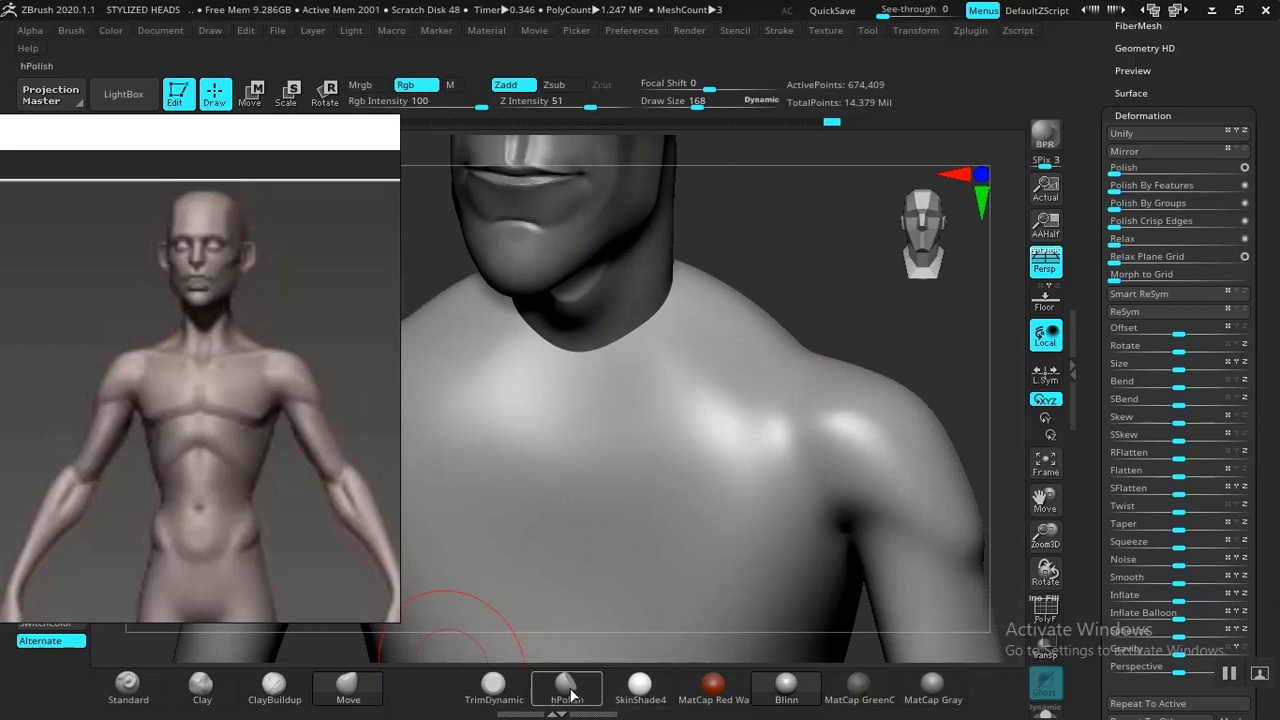
Switch to the DamStandard brush, reposition the reference image, and carve a crease on the shoulder near the neck.
key("b")
right_click_drag(897, 402, 1074, 411)
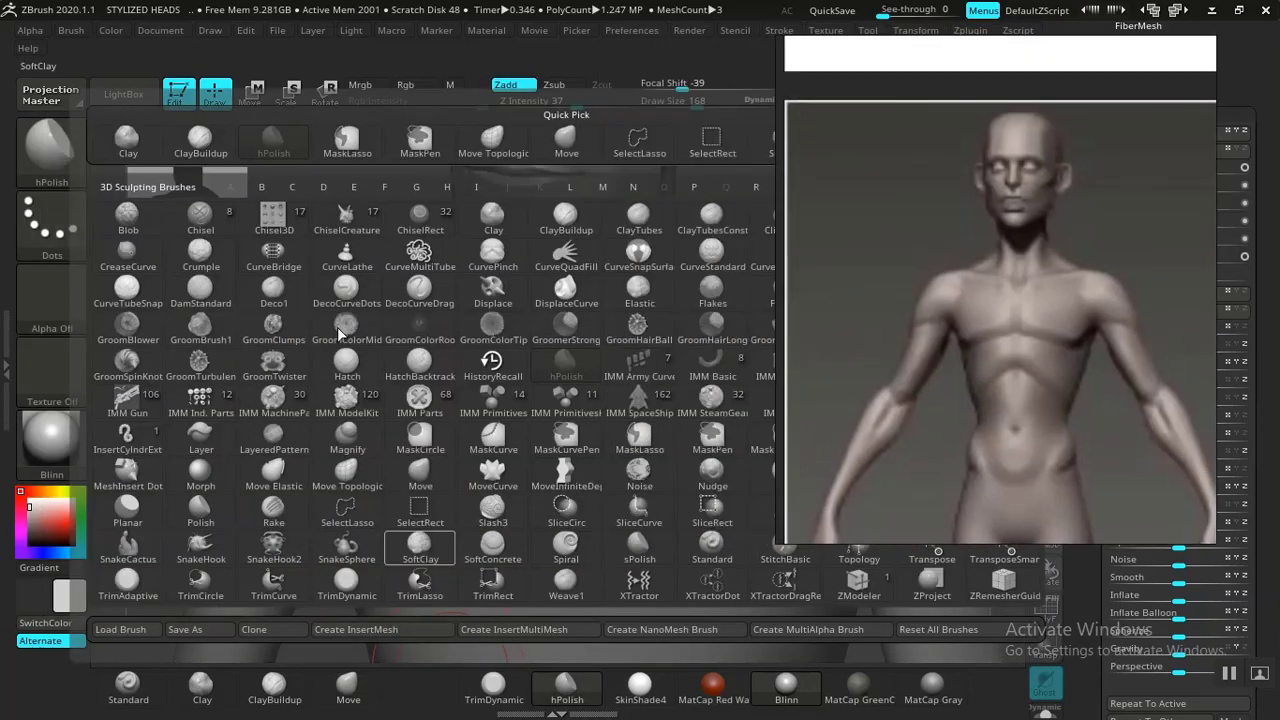
left_click(203, 300)
left_click_drag(901, 315, 285, 338)
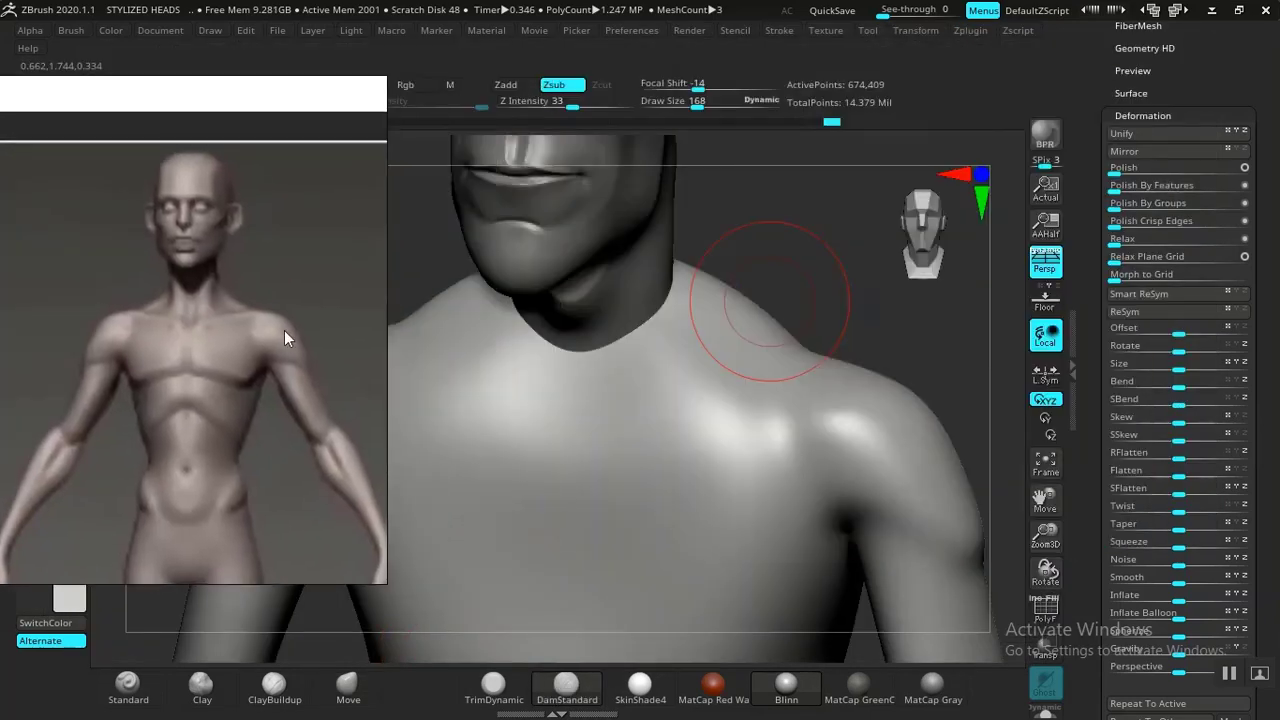
mouse_move(777, 281)
left_mouse_down()
mouse_move(811, 266)
mouse_move(809, 340)
mouse_move(826, 320)
mouse_move(700, 390)
left_mouse_up()
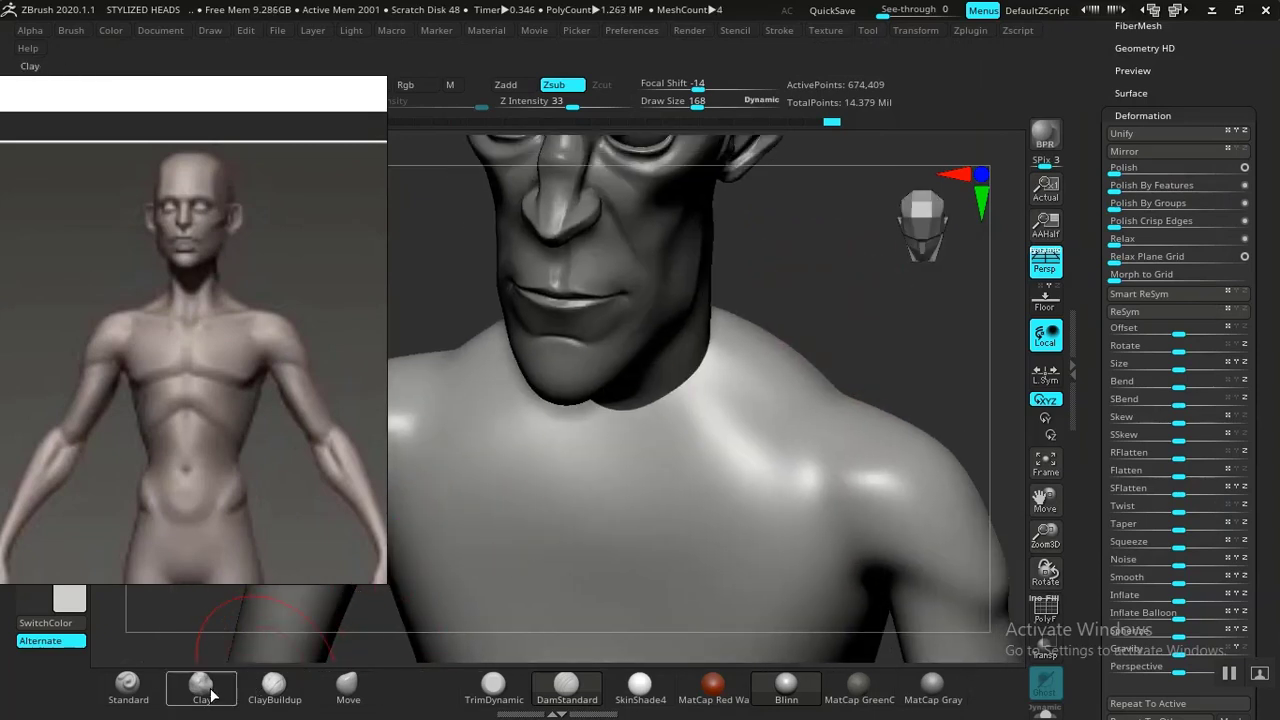
Build up the trapezius between the neck and shoulder with the Standard brush.
left_click(128, 684)
left_click_drag(819, 291, 782, 322)
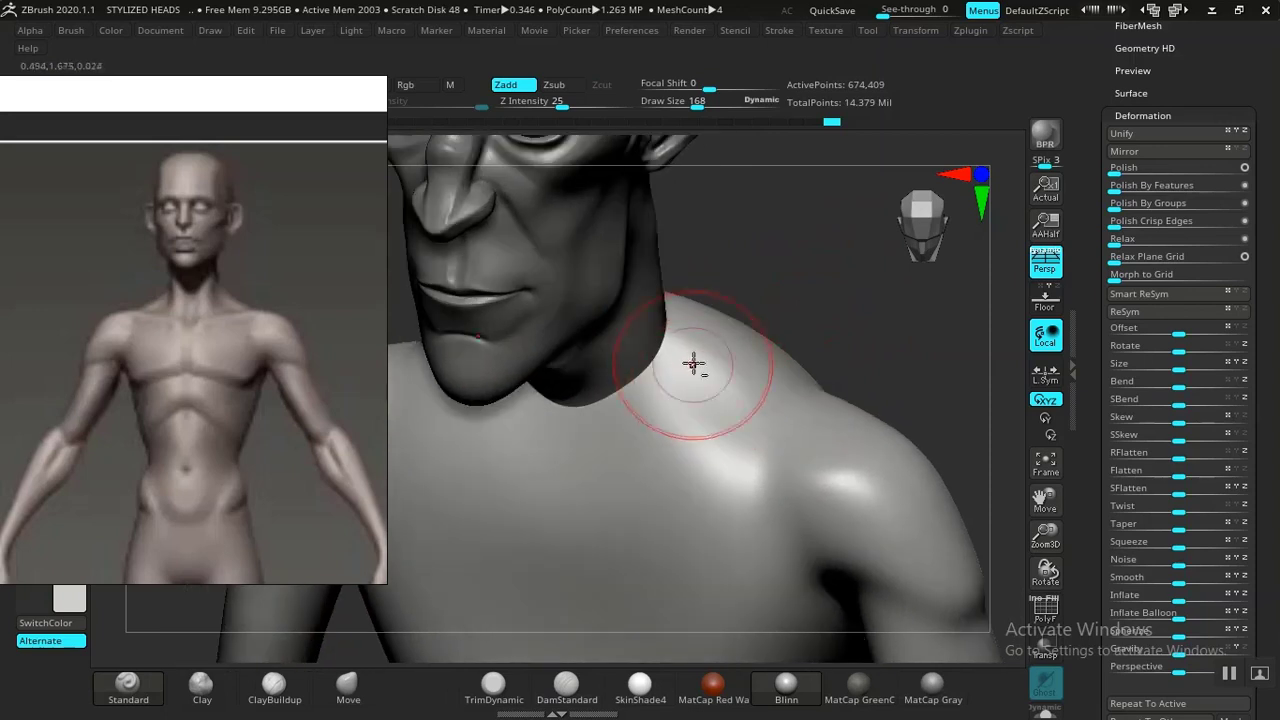
left_click_drag(694, 370, 709, 407, "alt")
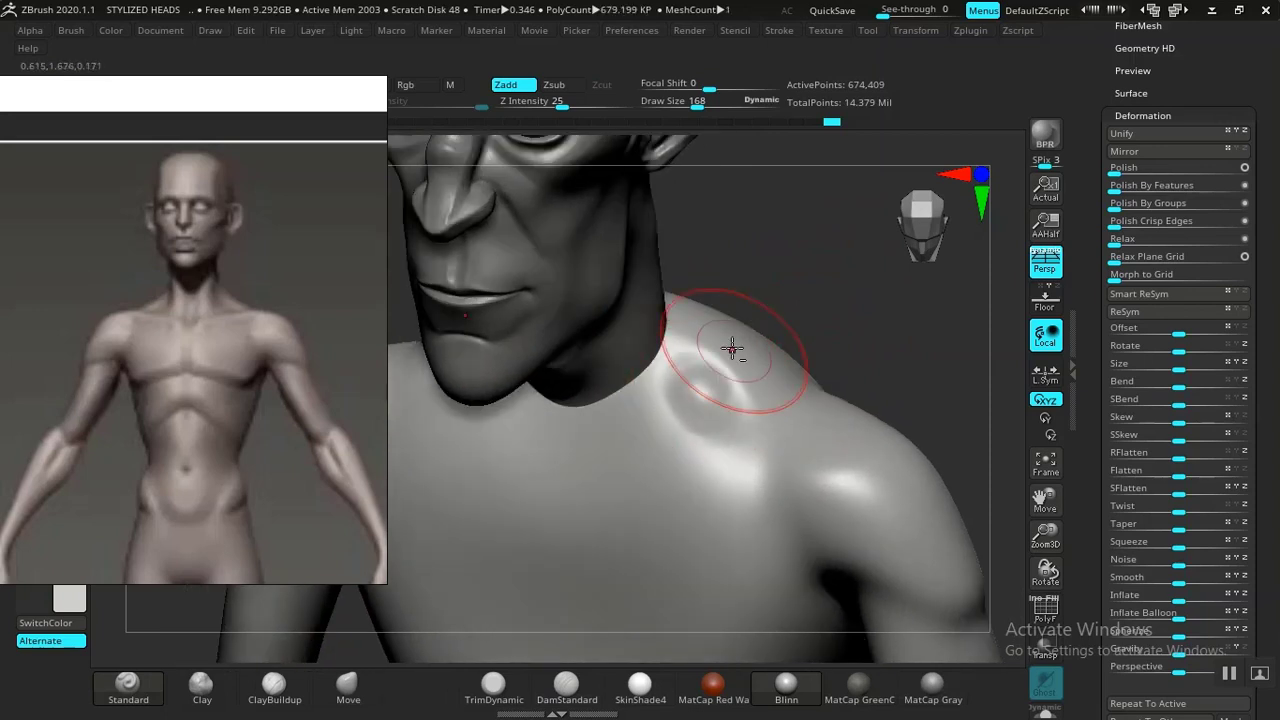
left_click_drag(750, 303, 794, 290)
mouse_move(815, 335)
left_mouse_down()
mouse_move(700, 371)
mouse_move(708, 396)
mouse_move(685, 388)
left_mouse_up()
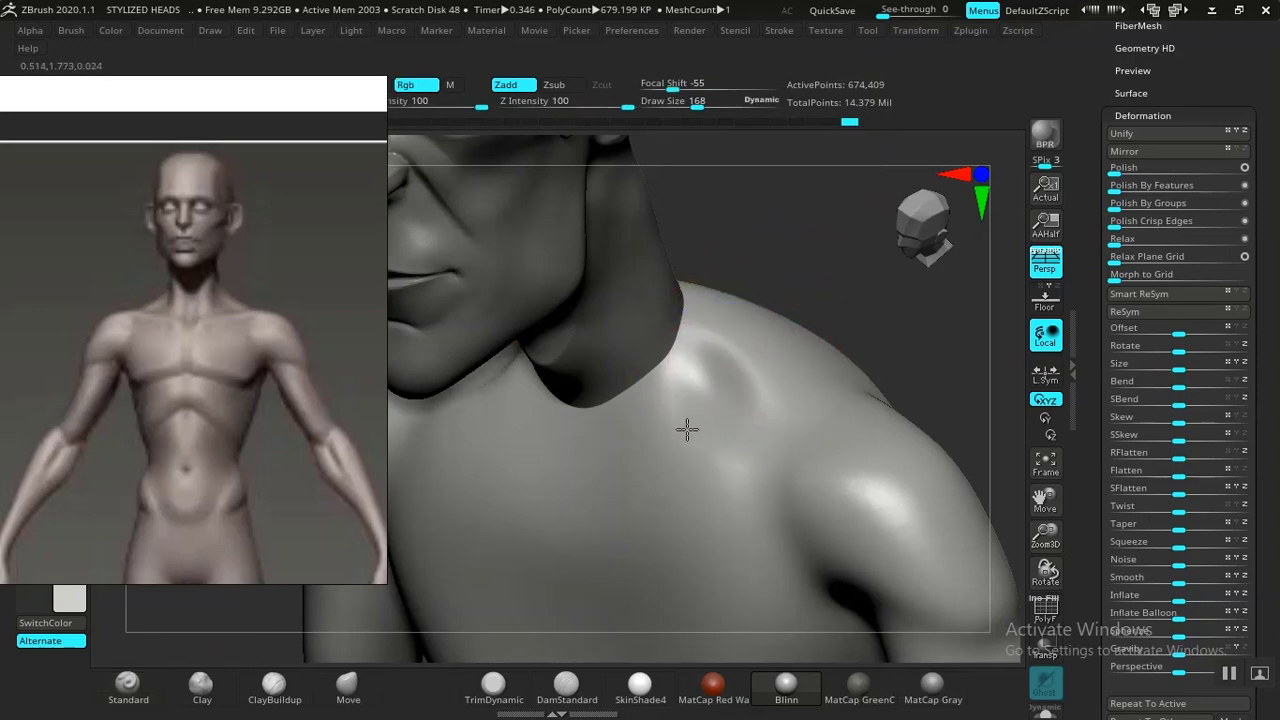
Turn on Lazy Mouse for the stroke and undo two trial strokes on the shoulder.
left_click(780, 31)
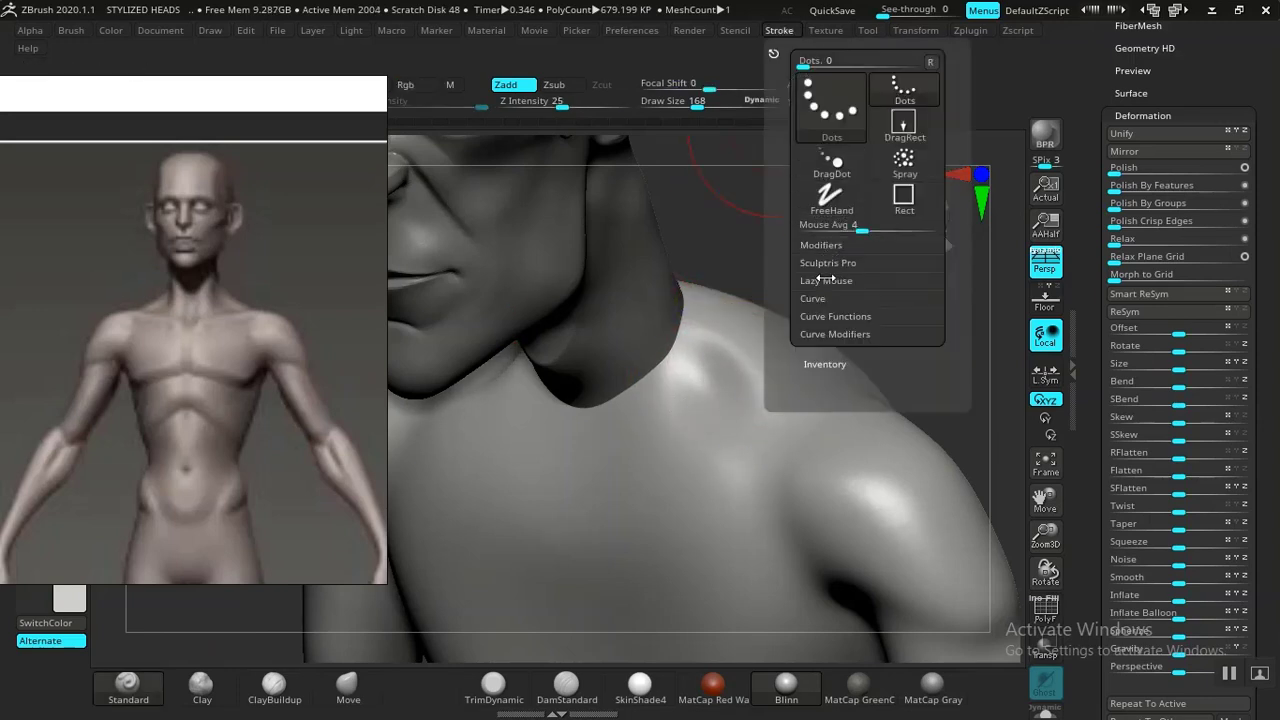
left_click(826, 280)
mouse_move(694, 377)
left_mouse_down("alt")
mouse_move(686, 423)
mouse_move(731, 410)
left_mouse_up("alt")
key("ctrl+z")
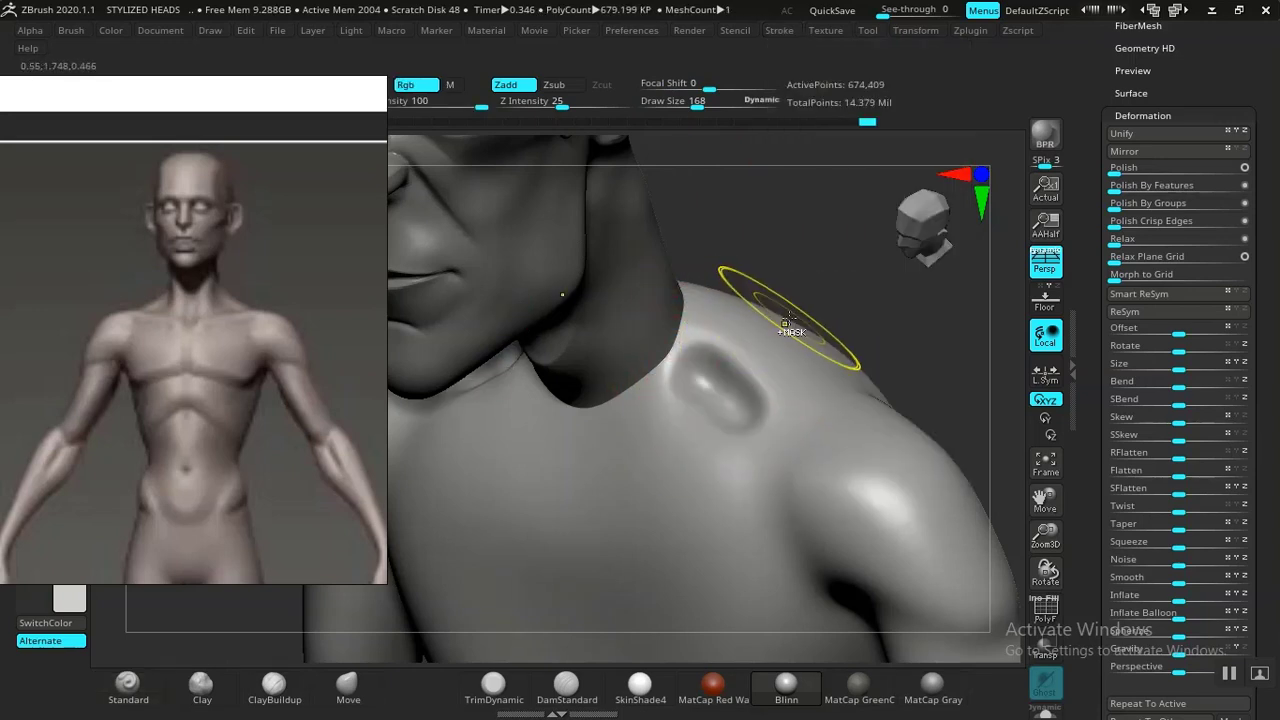
key("ctrl+z")
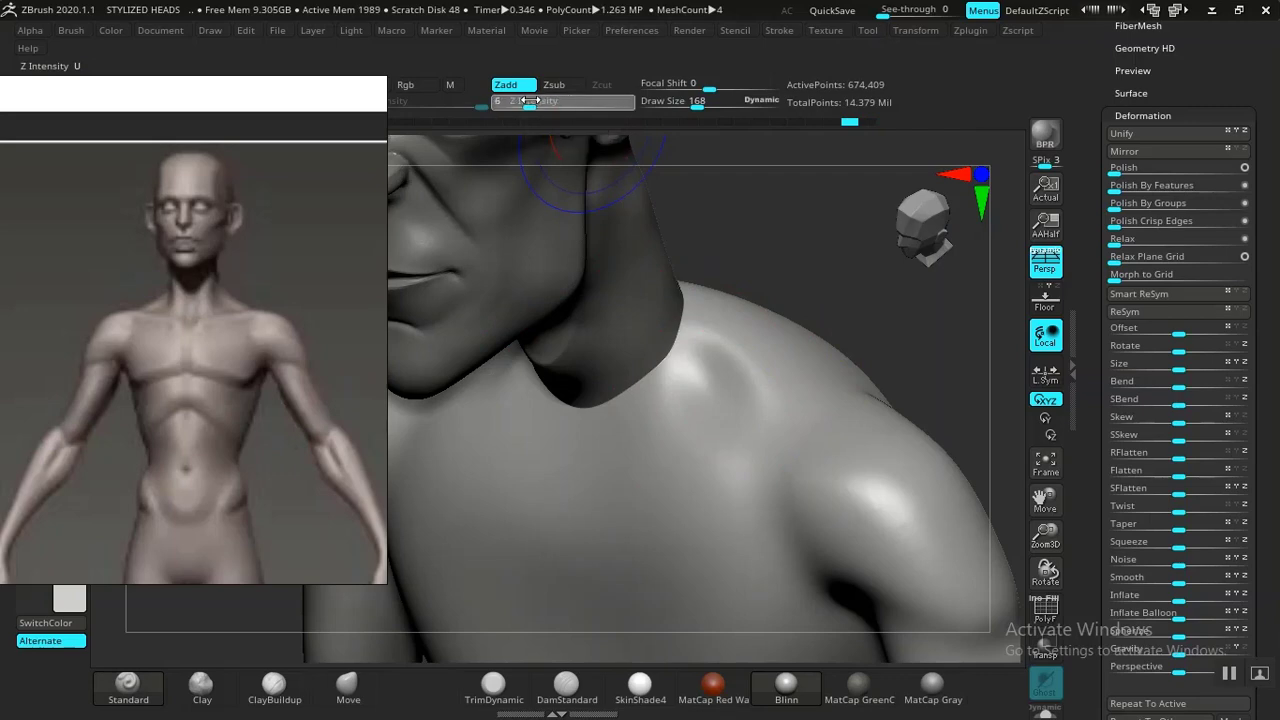
Lower Z Intensity to 21 and try sculpting the collarbone area with the Clay brush, undoing the strokes.
left_click_drag(553, 100, 558, 101)
left_click_drag(755, 286, 820, 329)
left_click_drag(576, 393, 594, 377)
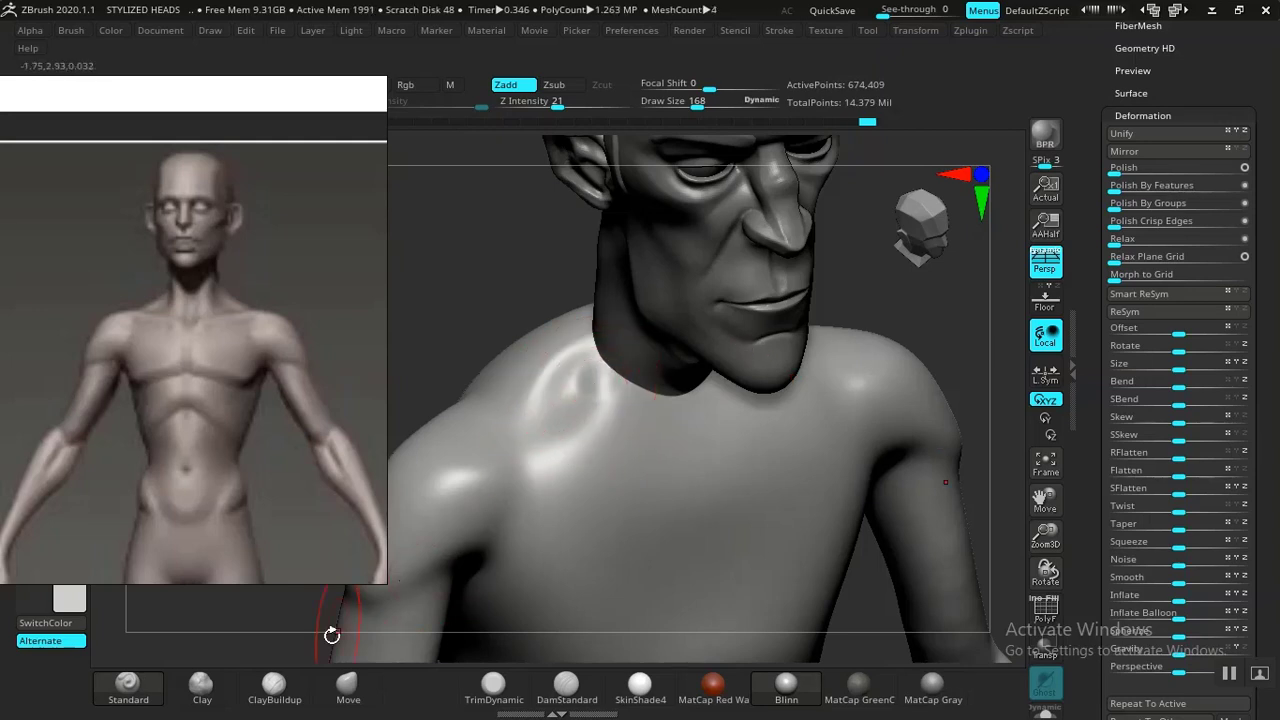
left_click(201, 686)
mouse_move(552, 458)
left_mouse_down()
mouse_move(608, 403)
mouse_move(596, 437)
left_mouse_up()
key("ctrl+z")
key("ctrl+z")
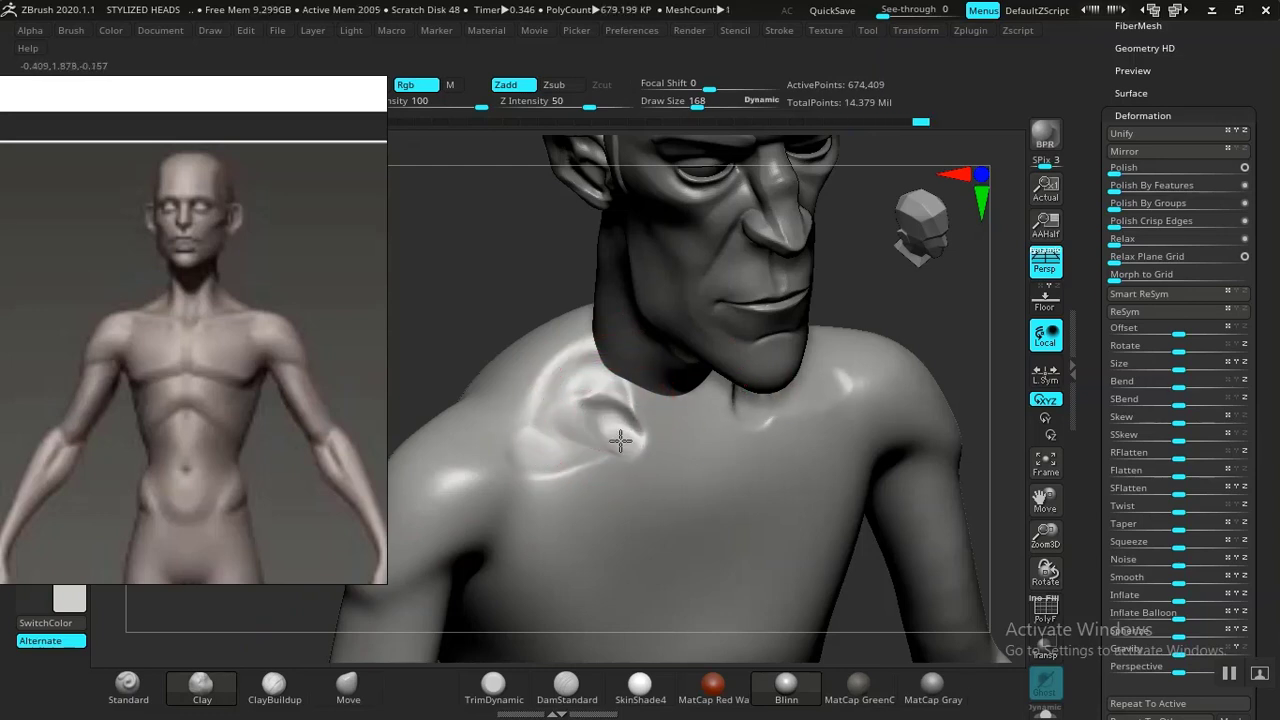
Move the reference image above the model and shape the collarbone region with the Clay brush.
key("ctrl")
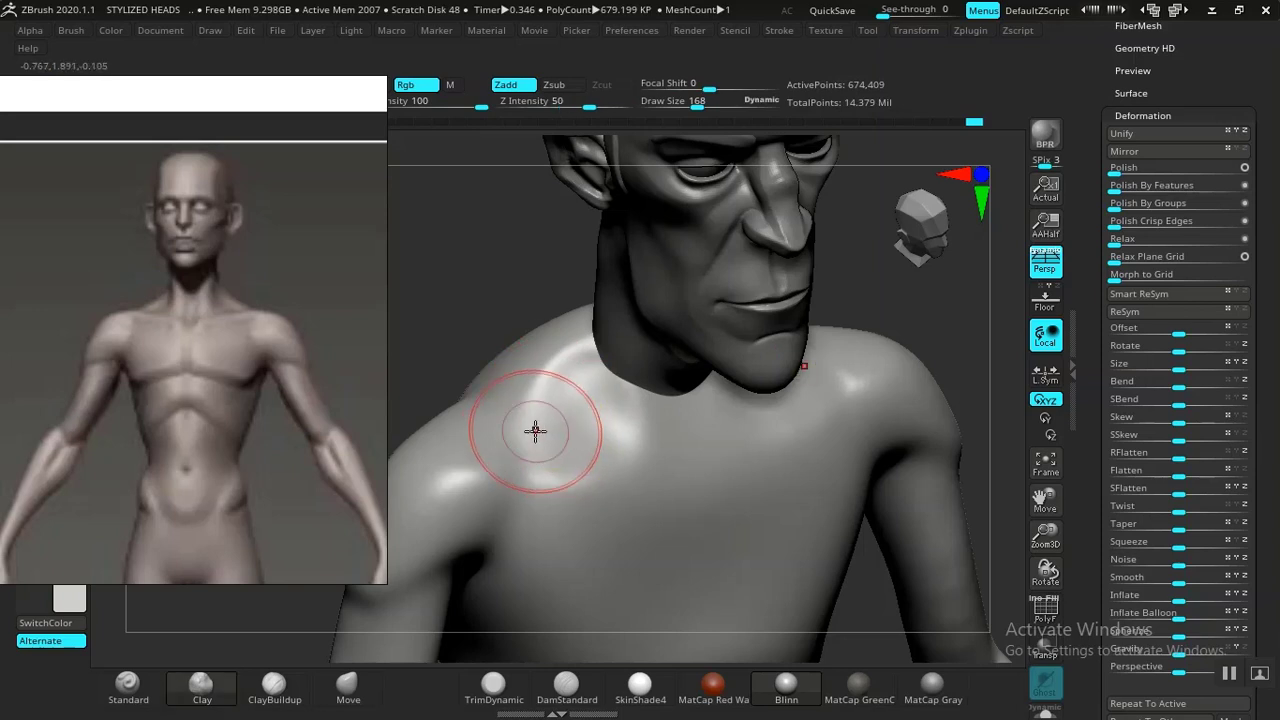
key("ctrl")
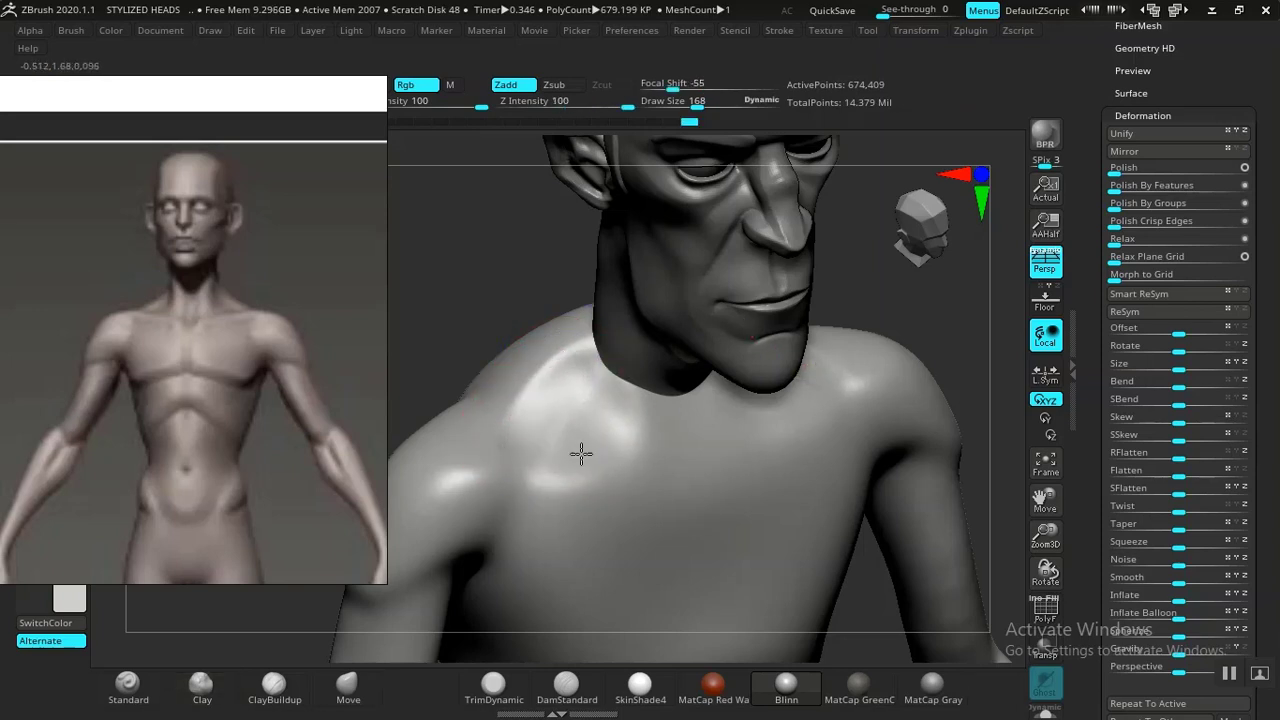
left_click_drag(852, 216, 829, 213)
left_click_drag(754, 250, 820, 420)
right_click_drag(176, 476, 492, 272)
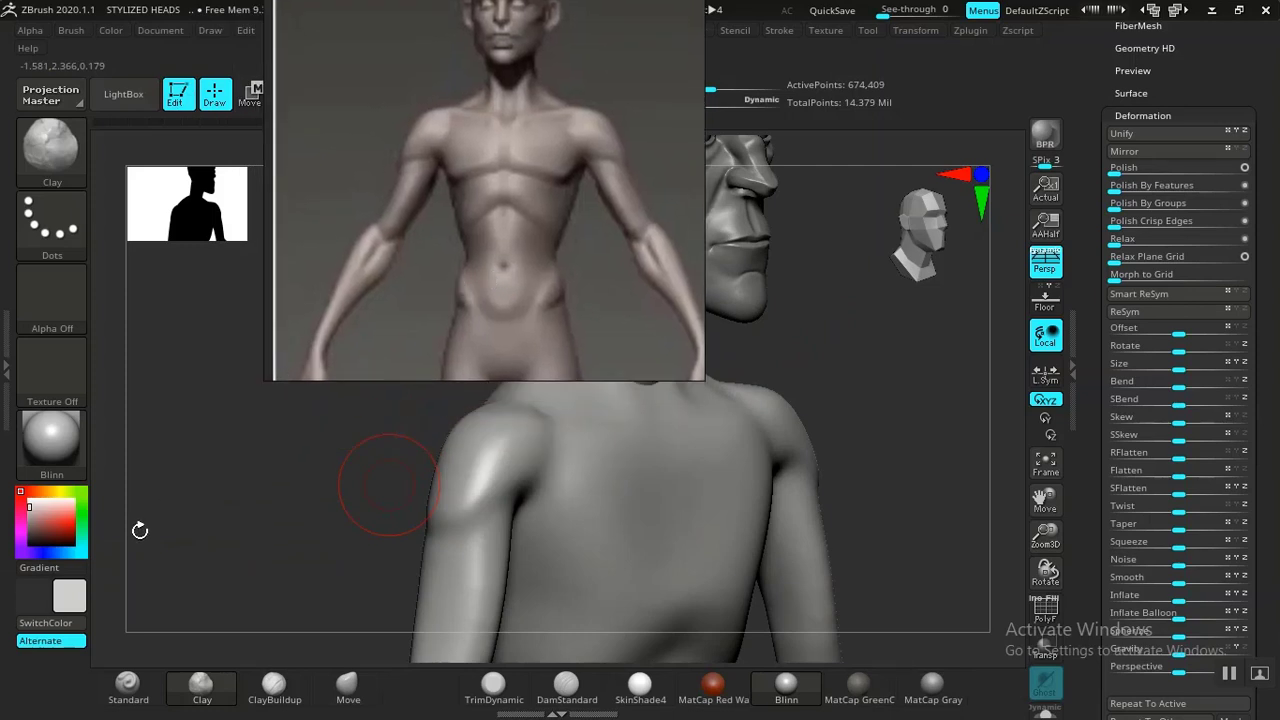
left_click_drag(289, 483, 238, 497)
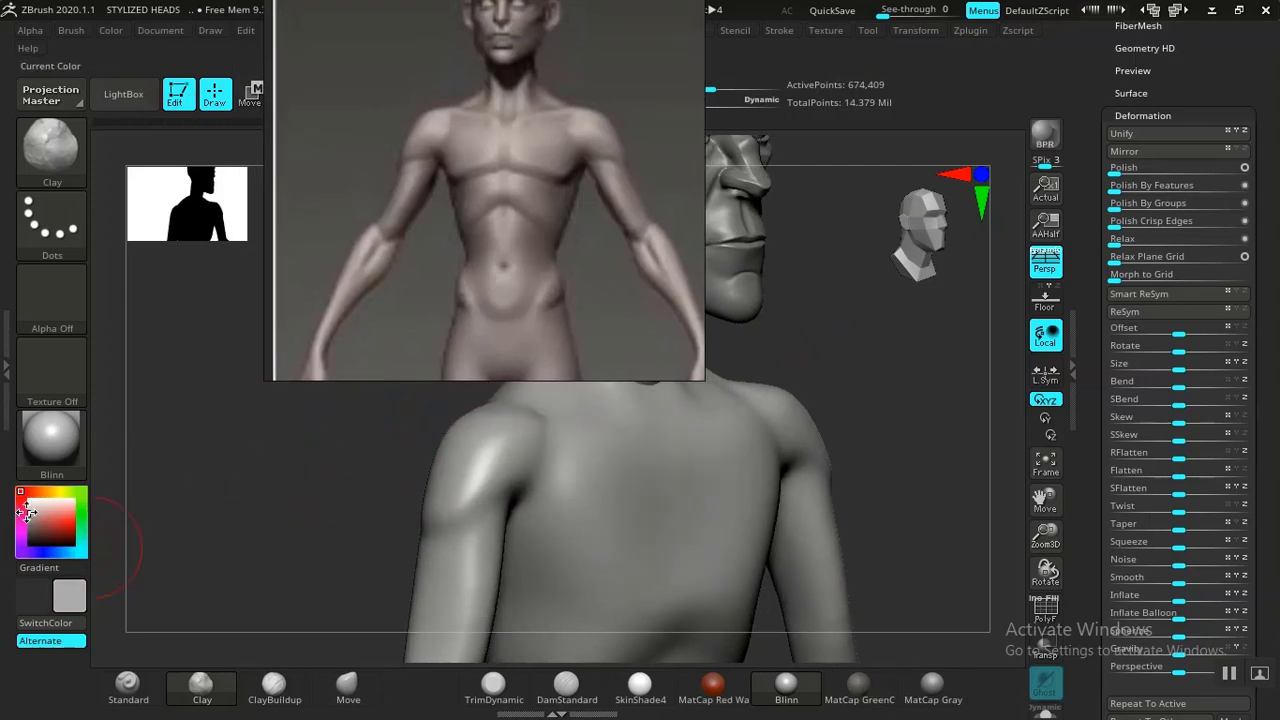
left_click(28, 513)
mouse_move(856, 313)
left_mouse_down()
mouse_move(832, 335)
mouse_move(832, 370)
mouse_move(840, 320)
mouse_move(503, 463)
left_mouse_up()
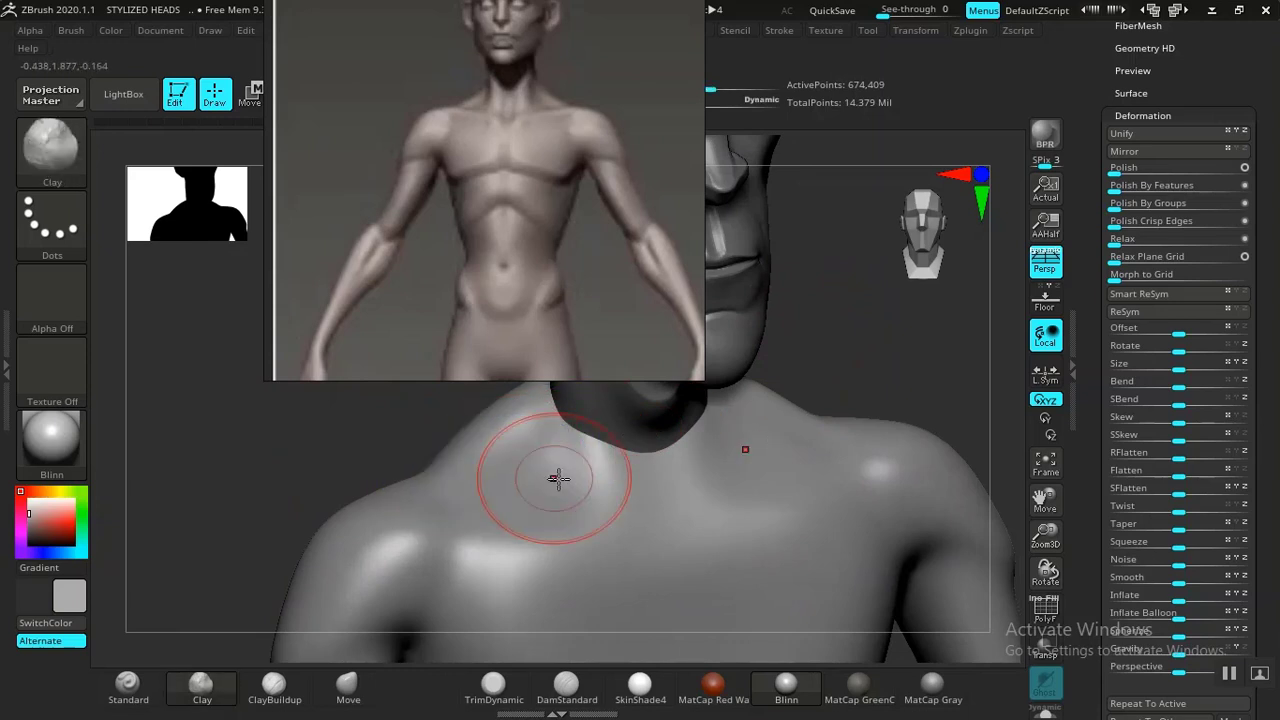
left_click_drag(846, 320, 614, 466)
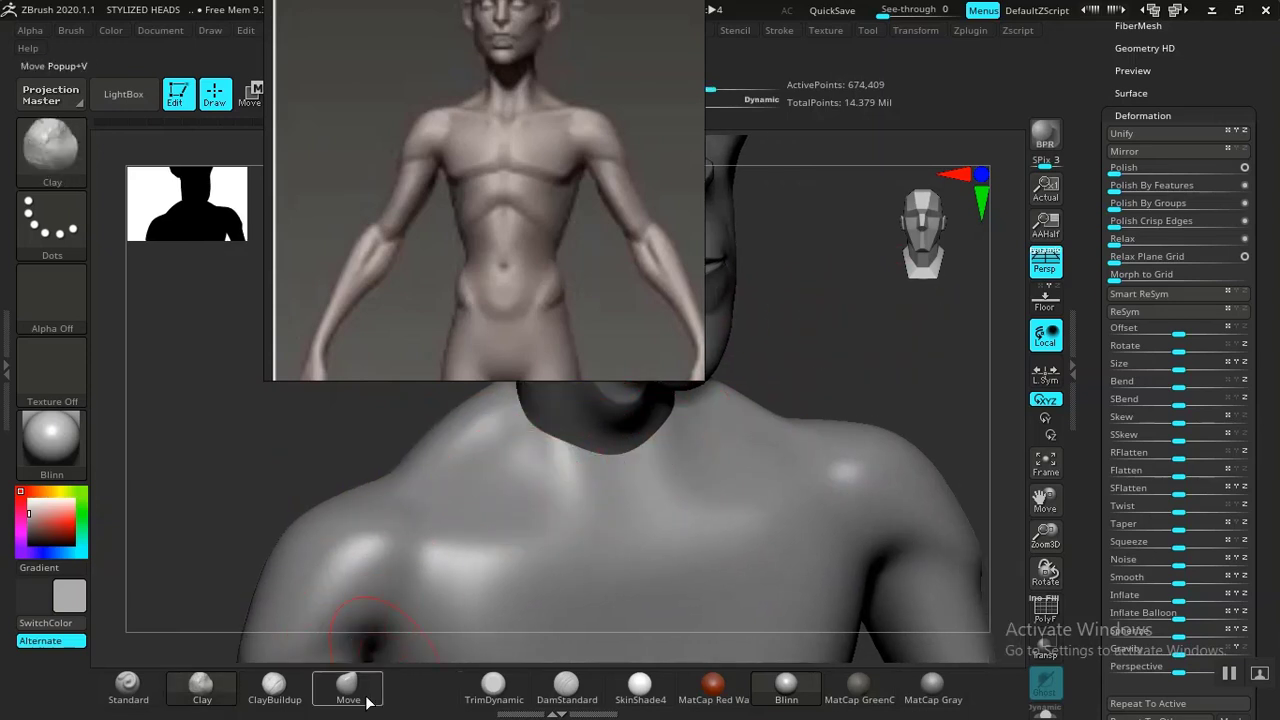
Define the collarbones across the upper chest with the Standard brush.
left_click(128, 688)
left_click_drag(409, 514, 632, 517)
left_click_drag(835, 377, 820, 383)
mouse_move(672, 526)
left_mouse_down("alt")
mouse_move(674, 540)
mouse_move(674, 525)
left_mouse_up("alt")
key("ctrl+z")
left_click_drag(500, 534, 457, 532, "shift")
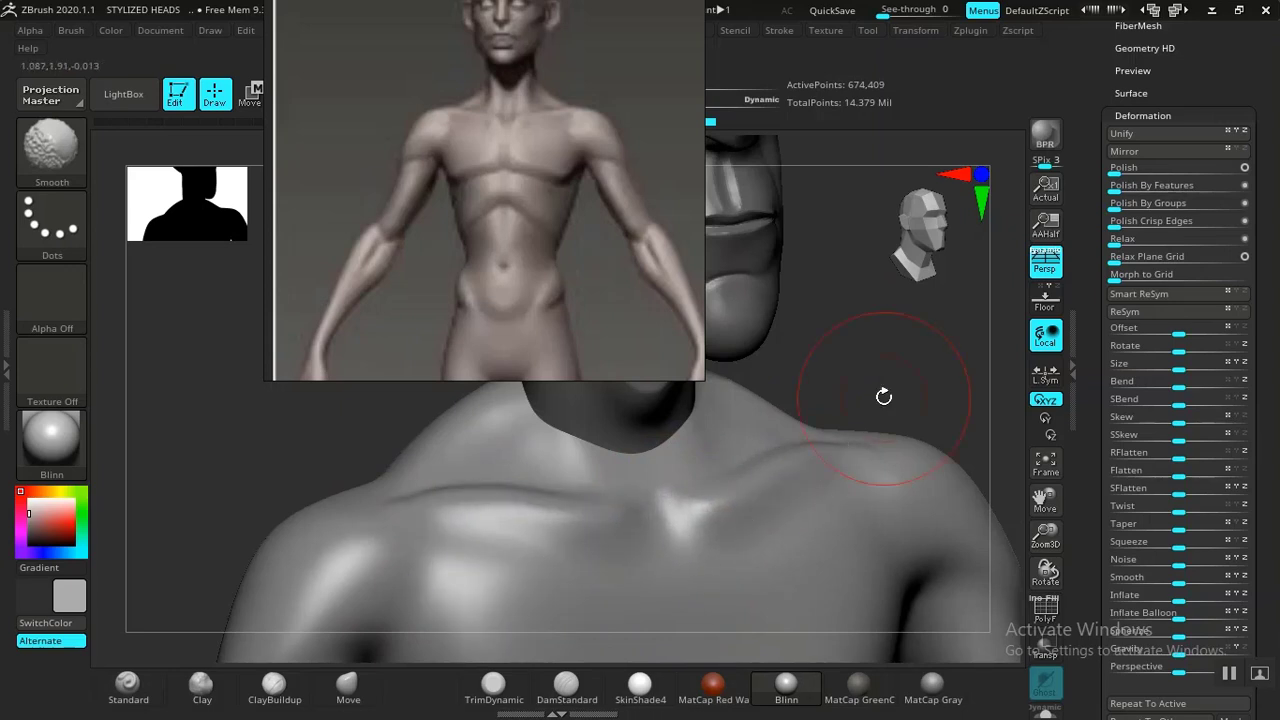
Move the reference image to the upper right and refine the collarbone with Standard and Smooth strokes.
mouse_move(800, 310)
left_mouse_down("alt")
mouse_move(791, 303)
mouse_move(848, 363)
mouse_move(783, 340)
mouse_move(778, 250)
left_mouse_up("alt")
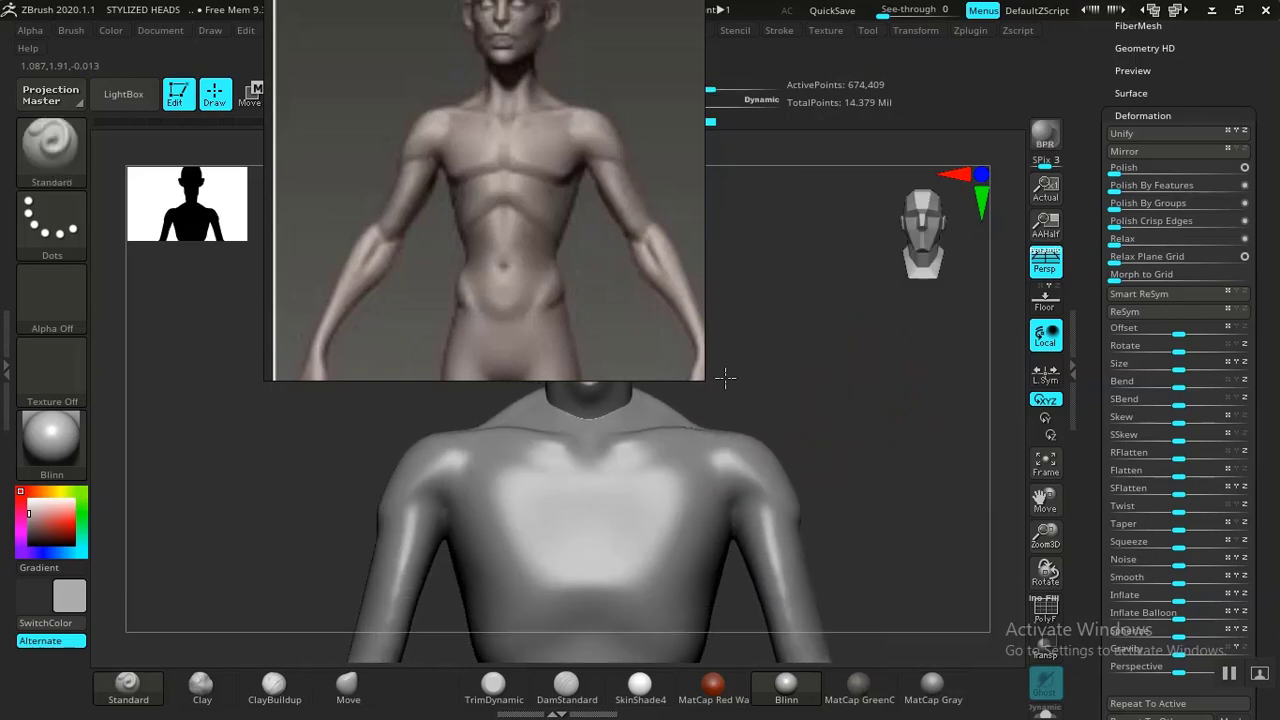
left_click_drag(726, 376, 1050, 380)
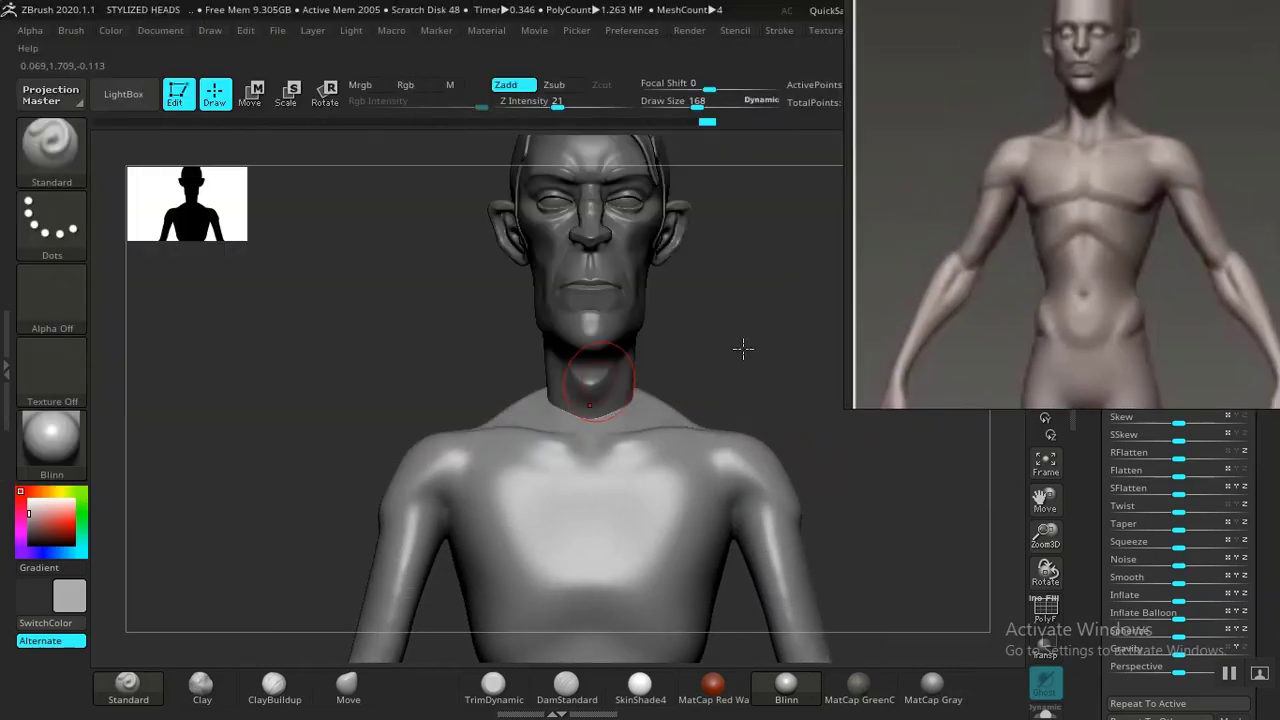
mouse_move(743, 348)
left_mouse_down()
mouse_move(766, 337)
mouse_move(766, 400)
mouse_move(717, 320)
mouse_move(742, 348)
mouse_move(484, 331)
mouse_move(489, 356)
mouse_move(423, 394)
mouse_move(455, 389)
left_mouse_up()
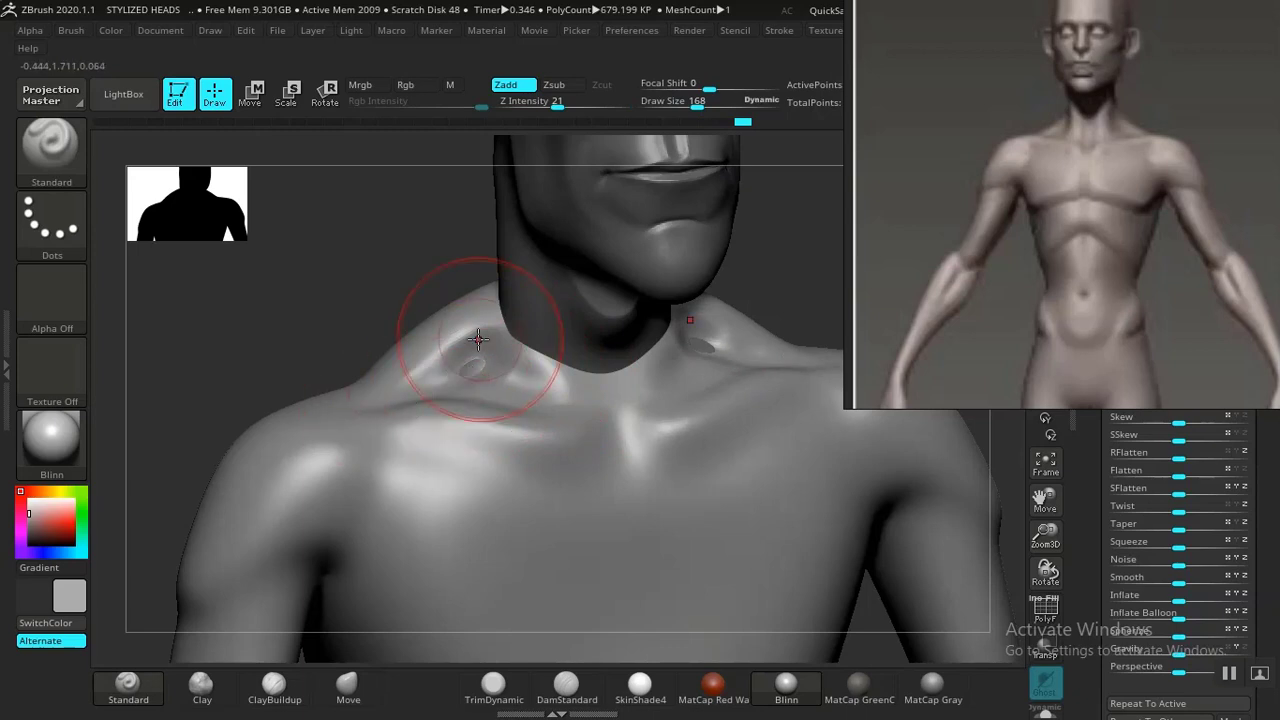
left_click_drag(466, 334, 449, 329, "shift")
mouse_move(409, 280)
left_mouse_down()
mouse_move(488, 378)
mouse_move(571, 386)
left_mouse_up()
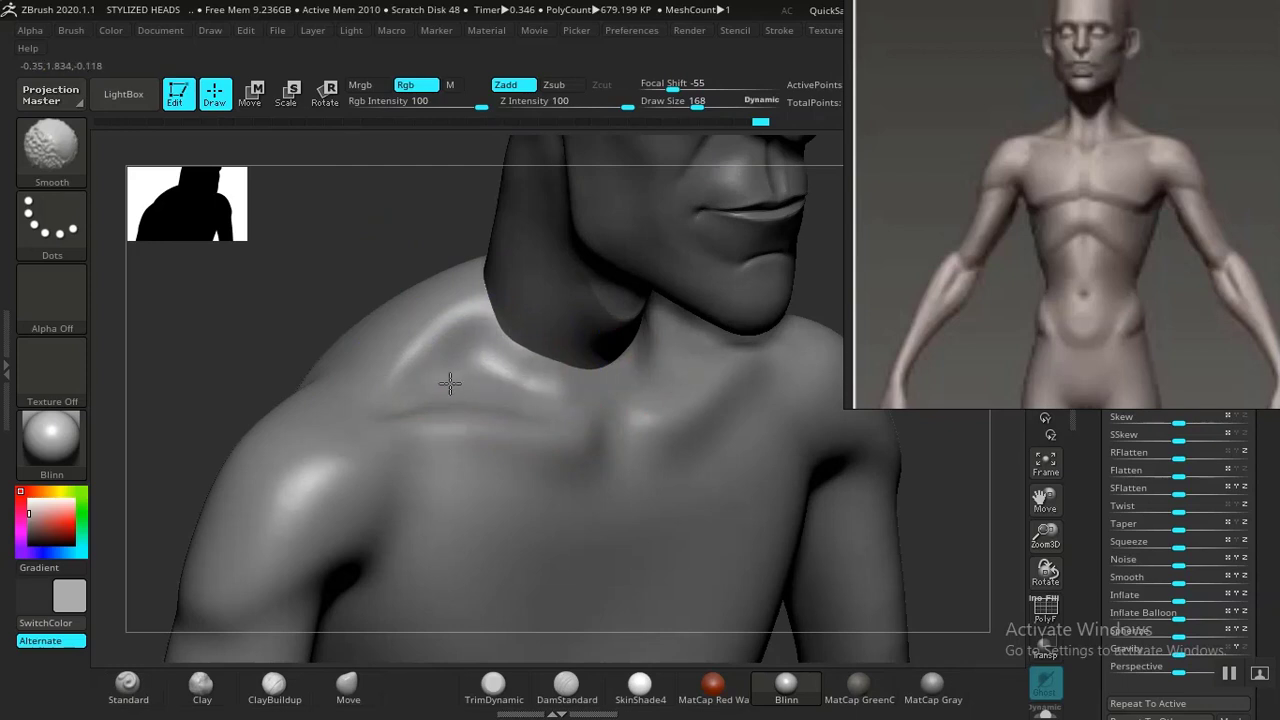
left_click_drag(456, 392, 432, 390, "shift")
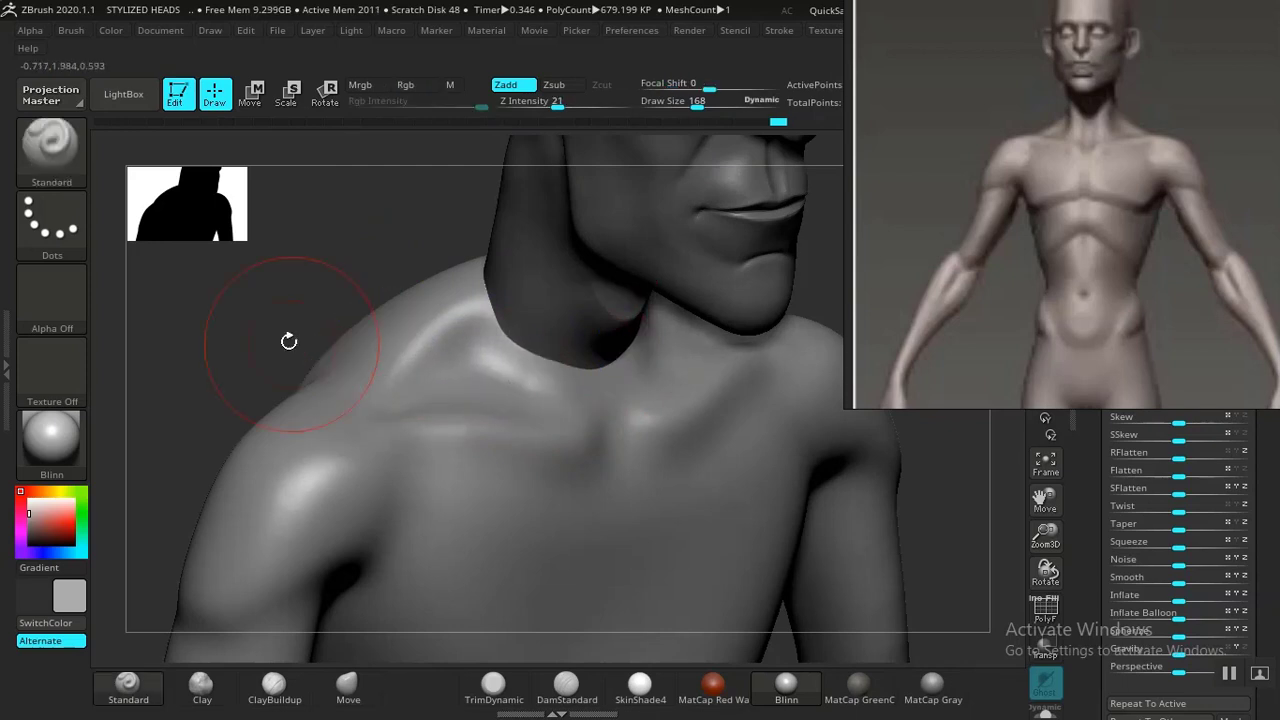
Smooth the collarbone ridge and the shoulder junction, switching back to the Standard brush.
mouse_move(265, 151)
left_mouse_down("alt")
mouse_move(314, 197)
mouse_move(366, 204)
left_mouse_up("alt")
mouse_move(755, 306)
left_mouse_down("alt")
mouse_move(713, 289)
mouse_move(741, 287)
mouse_move(722, 263)
mouse_move(749, 257)
mouse_move(709, 391)
mouse_move(640, 380)
mouse_move(600, 390)
mouse_move(620, 405)
mouse_move(691, 391)
left_mouse_up("alt")
left_click_drag(764, 273, 738, 335)
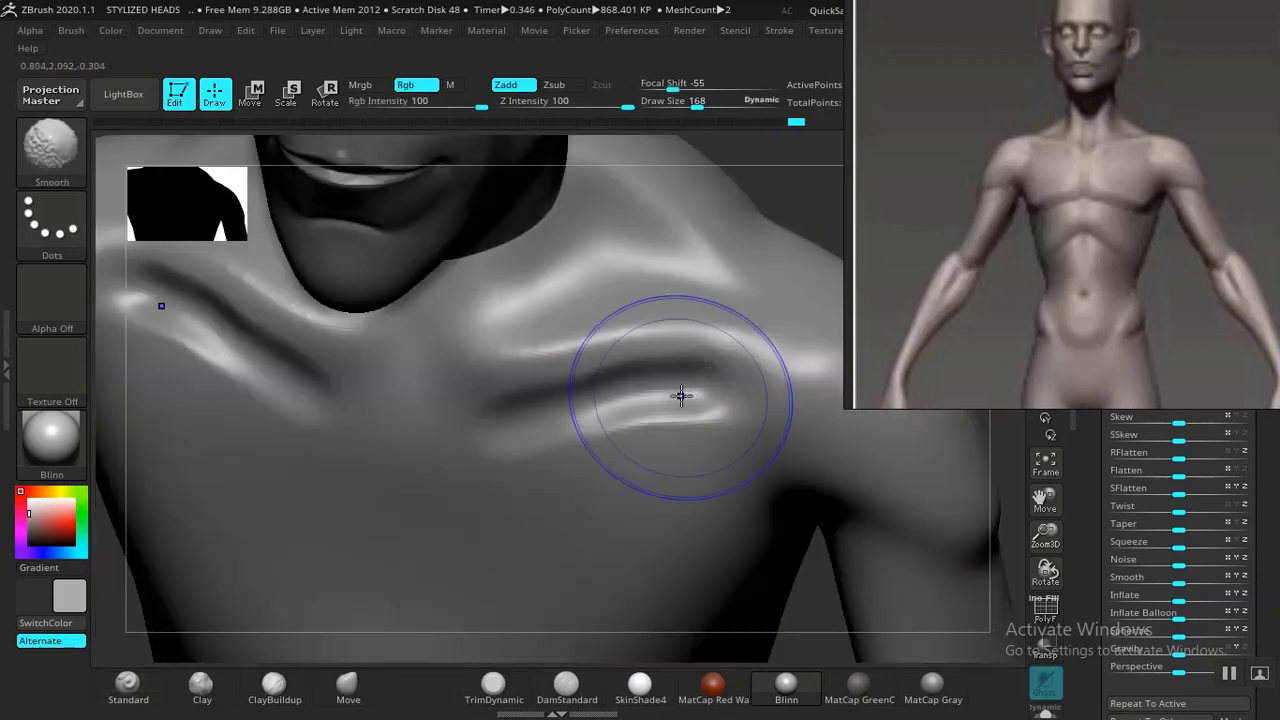
mouse_move(680, 397)
left_mouse_down("shift")
mouse_move(625, 398)
mouse_move(609, 451)
mouse_move(504, 456)
left_mouse_up("shift")
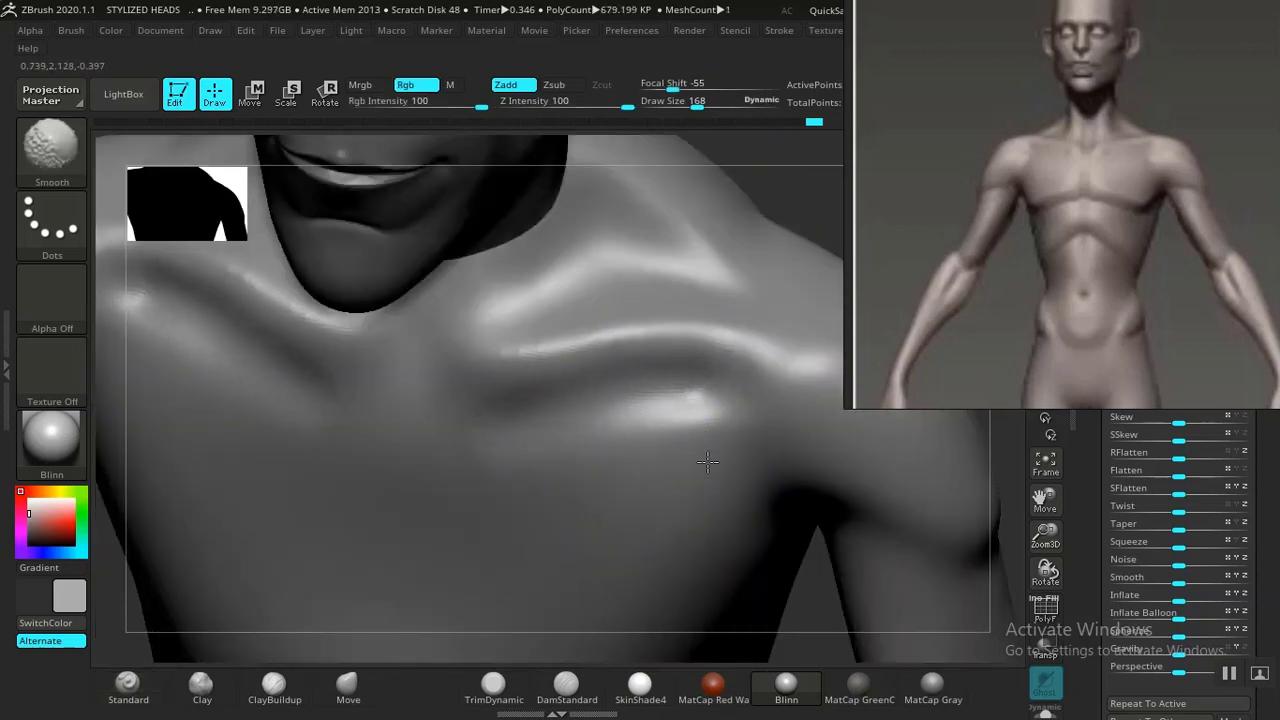
key("b")
key("s")
key("t")
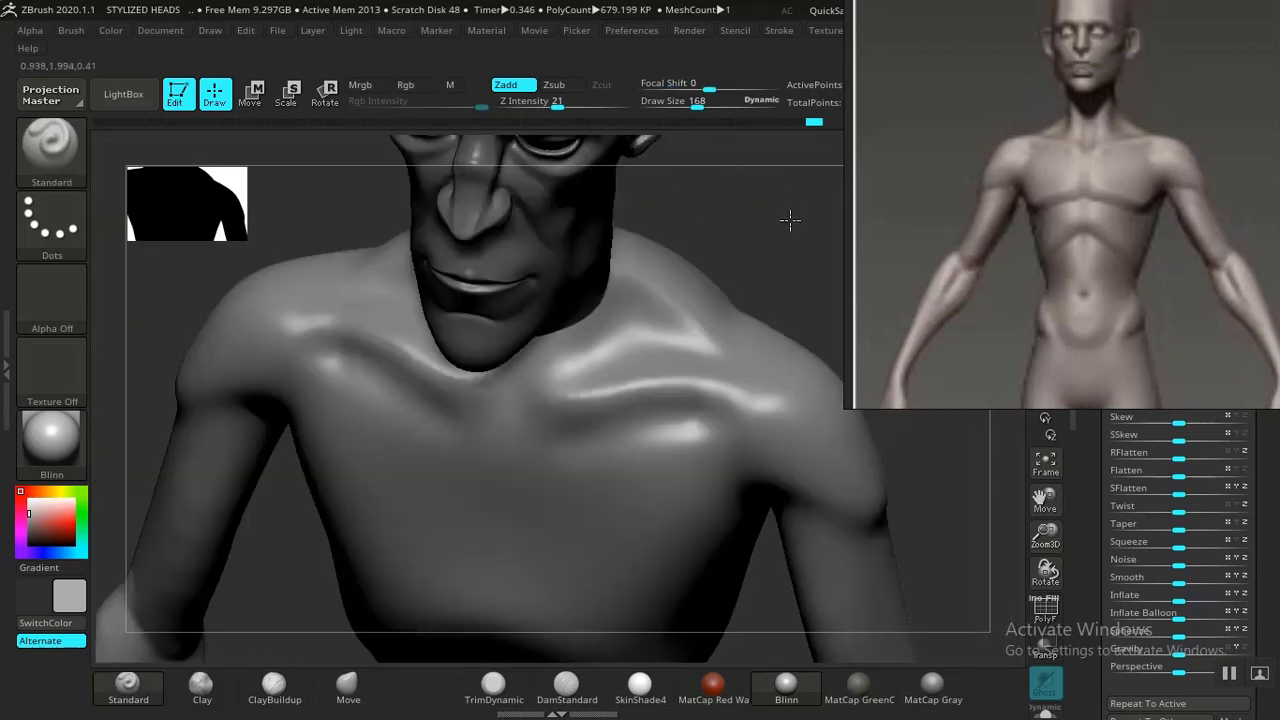
left_click_drag(789, 220, 738, 254)
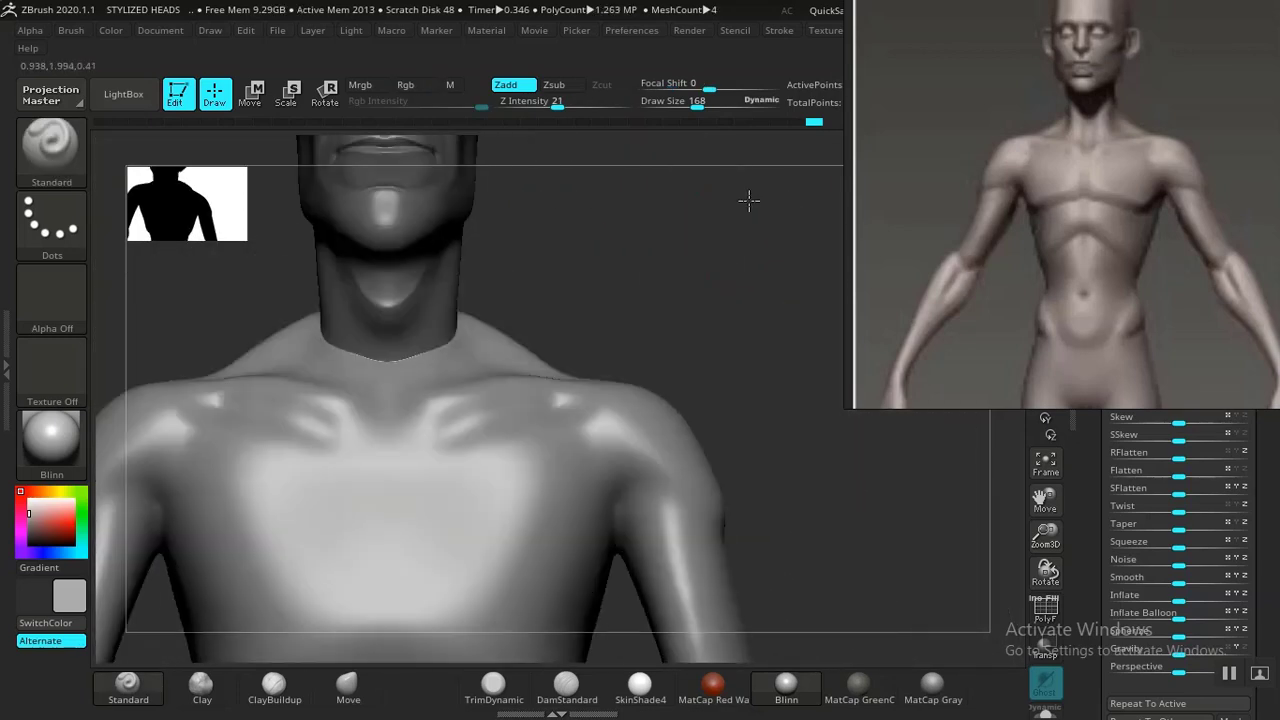
mouse_move(743, 200)
left_mouse_down()
mouse_move(737, 237)
mouse_move(757, 286)
left_mouse_up()
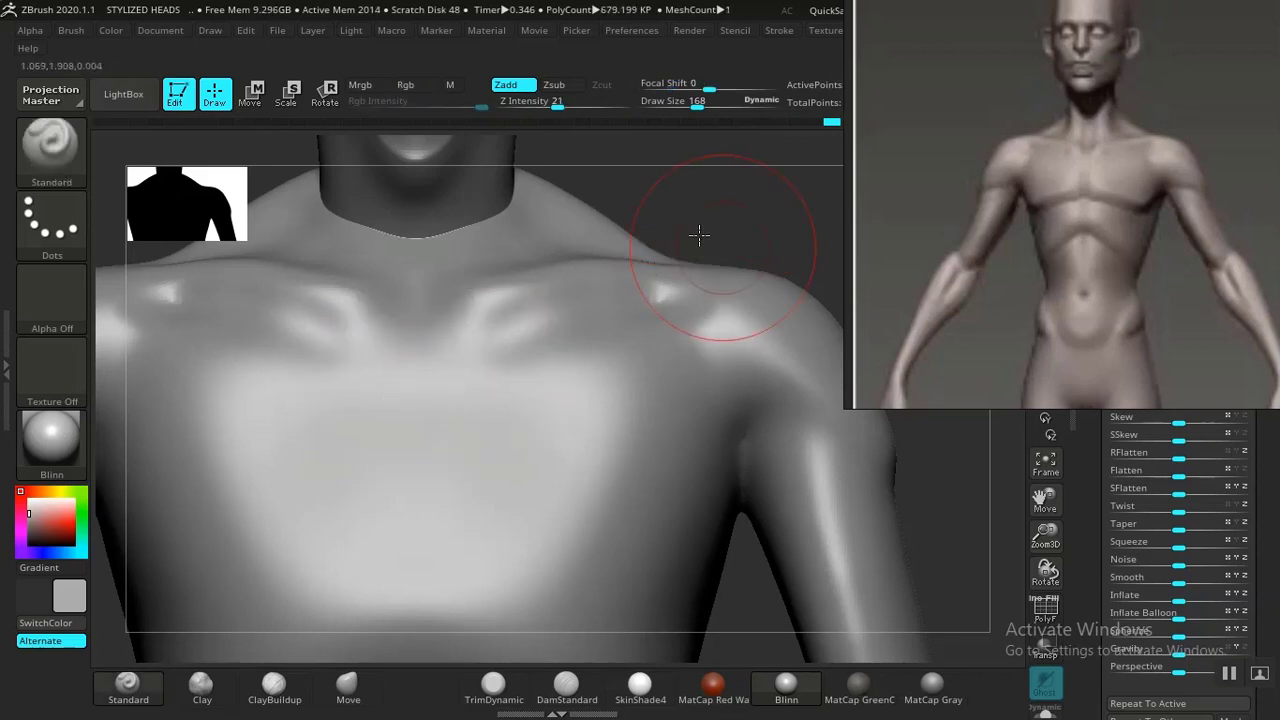
mouse_move(700, 234)
left_mouse_down()
mouse_move(766, 257)
mouse_move(711, 275)
left_mouse_up()
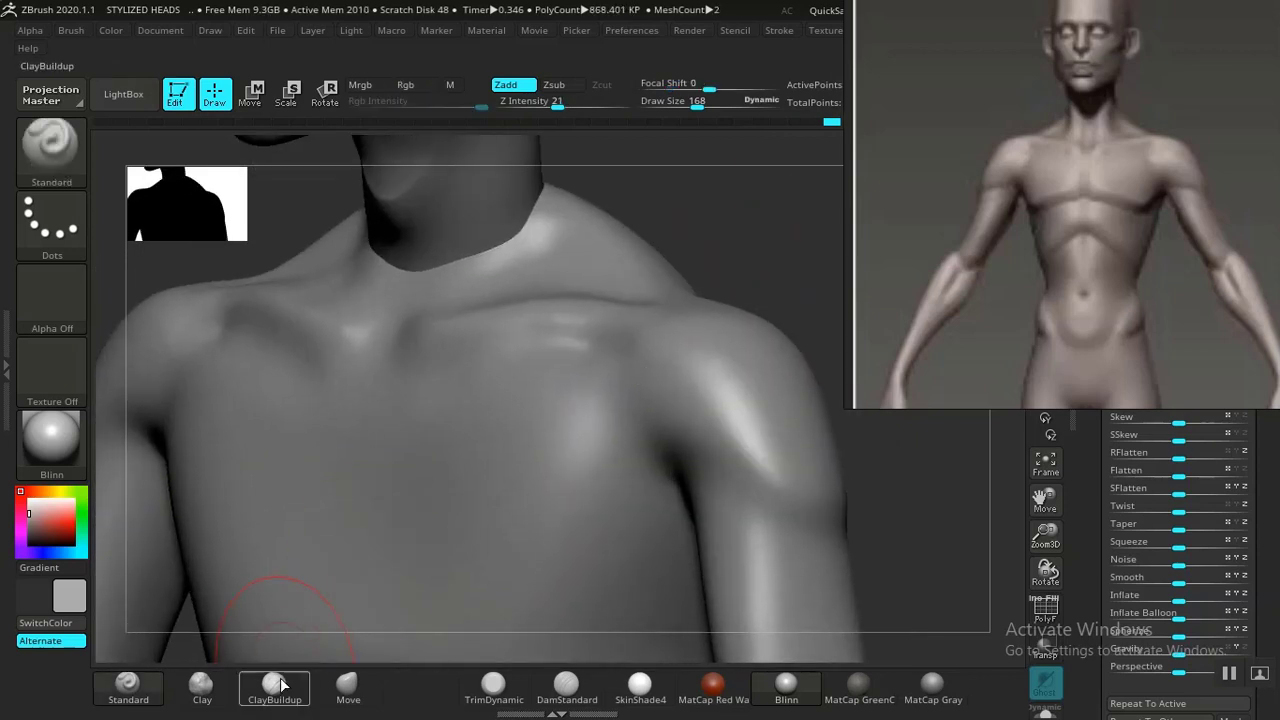
Build up the front deltoid and armpit area with the ClayBuildup brush, smoothing the strokes.
left_click(274, 684)
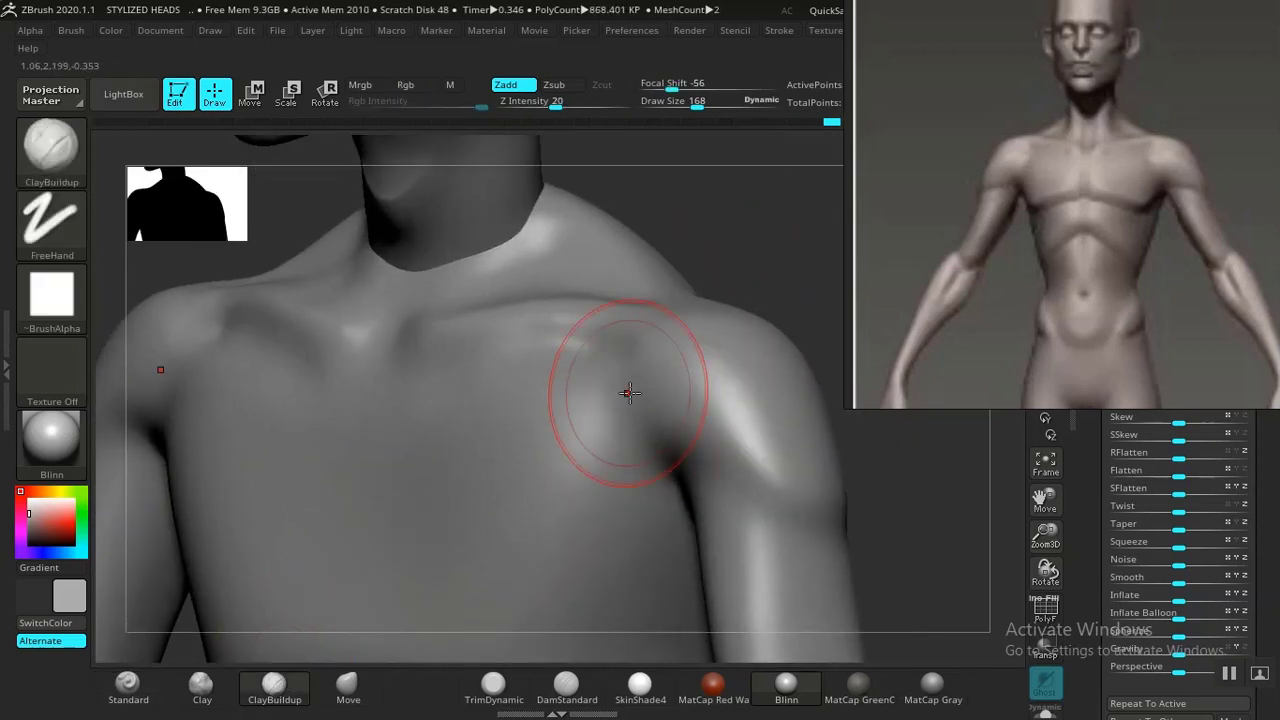
left_click_drag(728, 466, 631, 407)
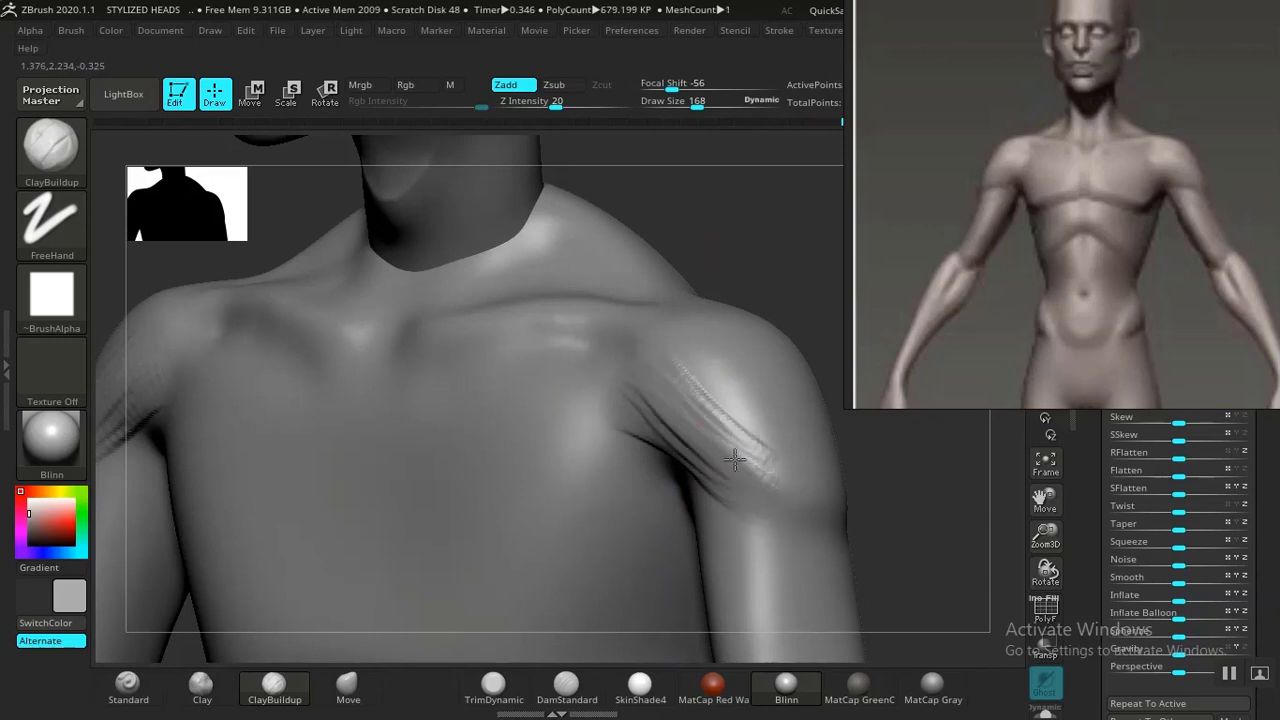
mouse_move(675, 437)
left_mouse_down()
mouse_move(702, 488)
mouse_move(668, 468)
mouse_move(670, 441)
mouse_move(726, 481)
left_mouse_up()
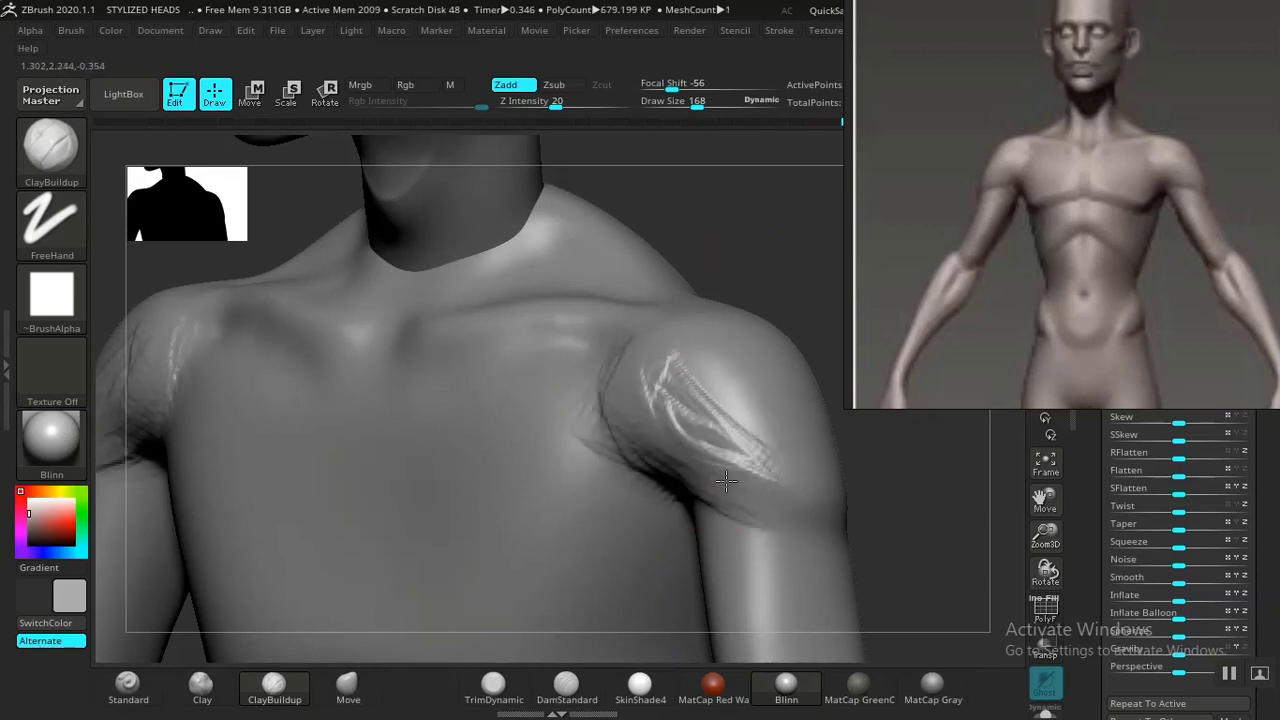
mouse_move(680, 421)
left_mouse_down()
mouse_move(674, 366)
mouse_move(766, 466)
mouse_move(656, 413)
left_mouse_up()
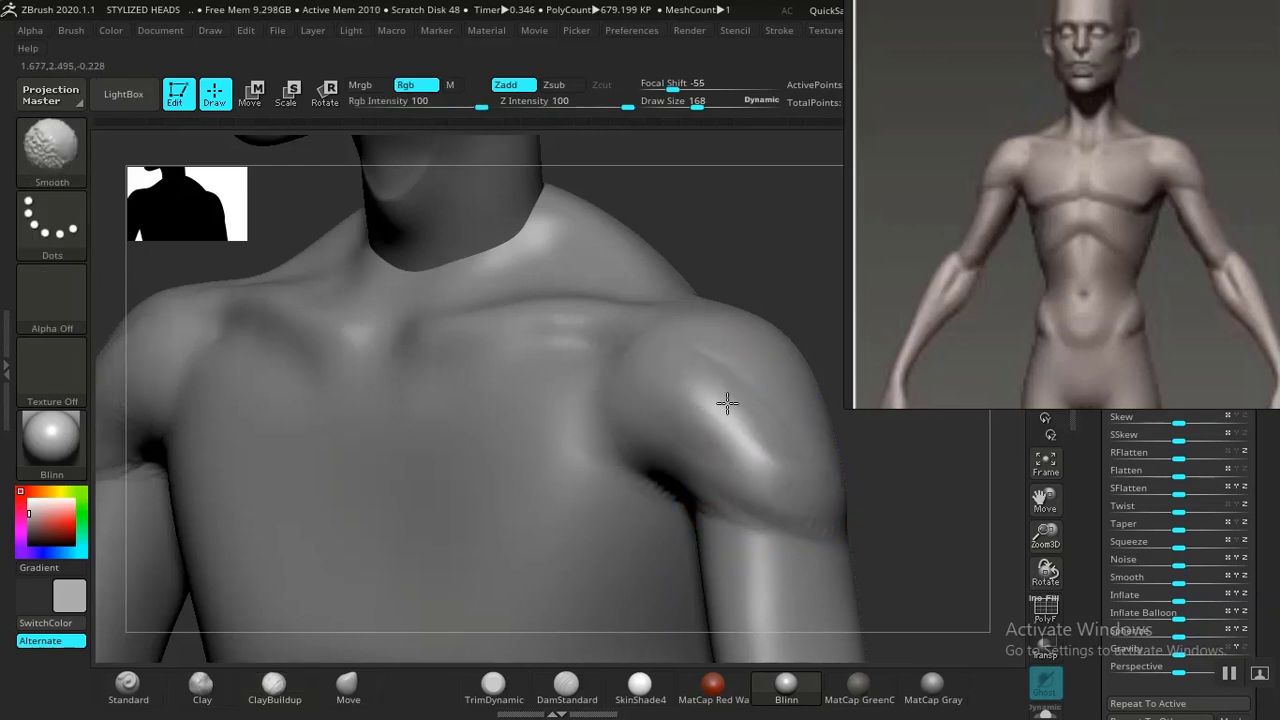
left_click_drag(786, 281, 797, 249, "shift")
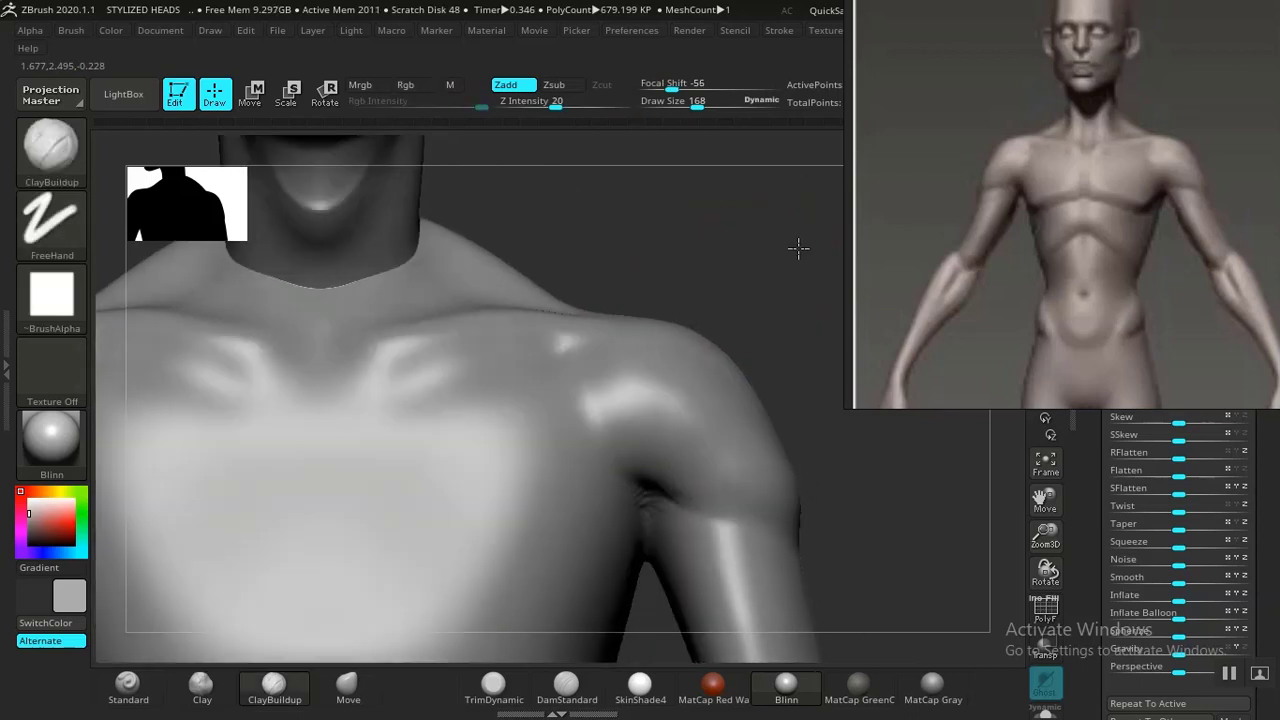
mouse_move(626, 189)
left_mouse_down("alt")
mouse_move(723, 308)
mouse_move(761, 333)
mouse_move(758, 295)
mouse_move(761, 349)
mouse_move(761, 233)
left_mouse_up("alt")
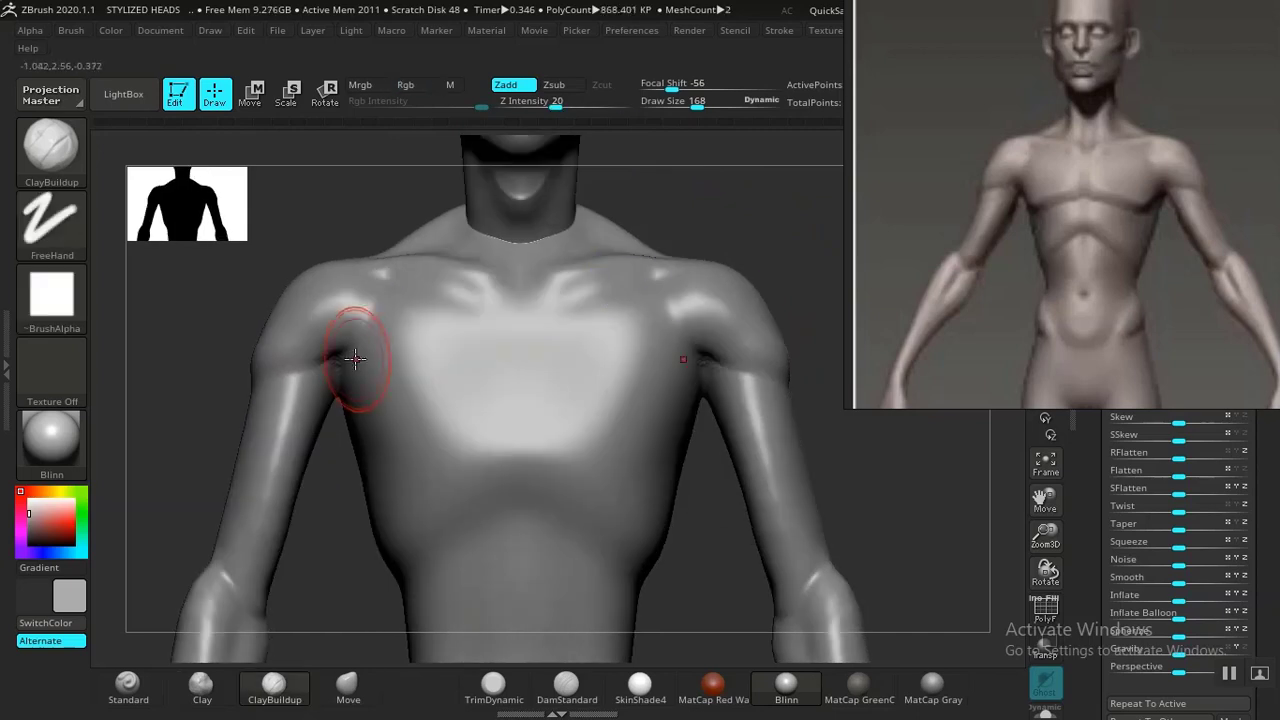
left_click_drag(345, 576, 377, 566, "alt")
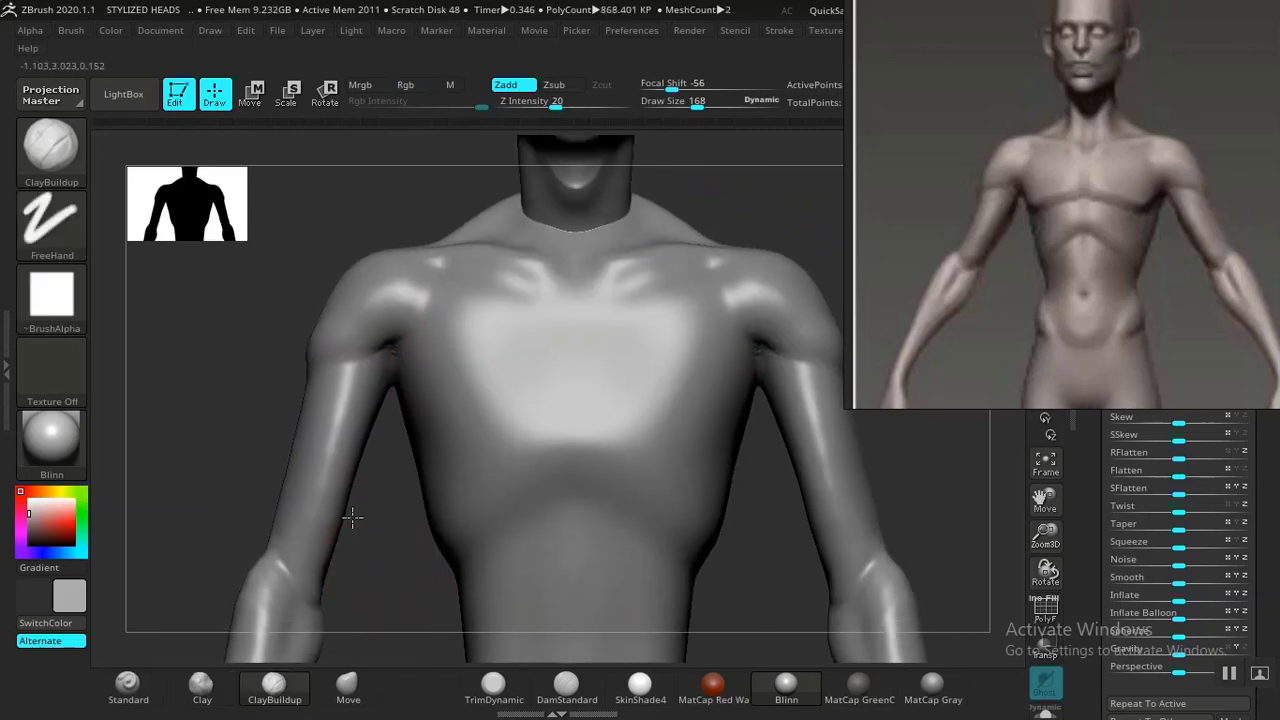
Reshape the armpit junction between chest and arm with a ClayBuildup stroke, the Move brush and smoothing.
left_click_drag(351, 517, 320, 535, "alt")
left_click(347, 685)
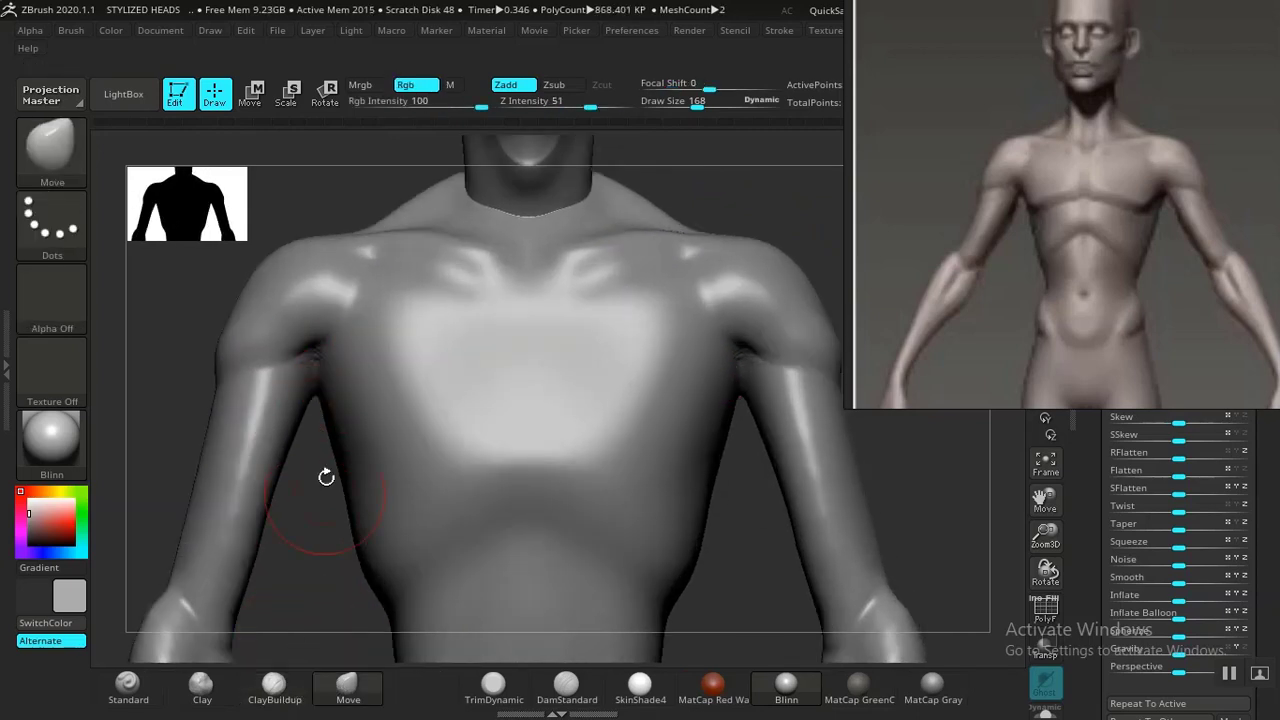
left_click_drag(325, 351, 317, 363)
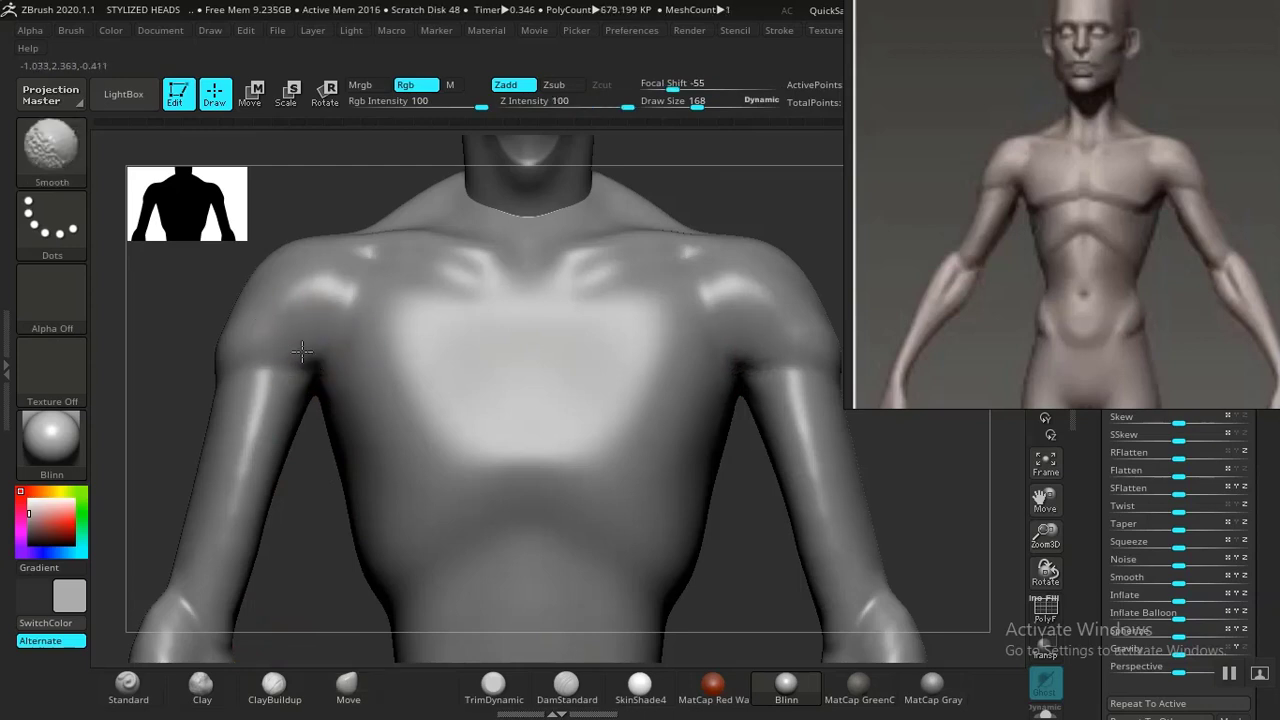
mouse_move(266, 589)
left_mouse_down("alt")
mouse_move(409, 629)
mouse_move(397, 526)
left_mouse_up("alt")
Carve the sternum line and the lower border of the near pectoral with the DamStandard brush.
left_click(549, 697)
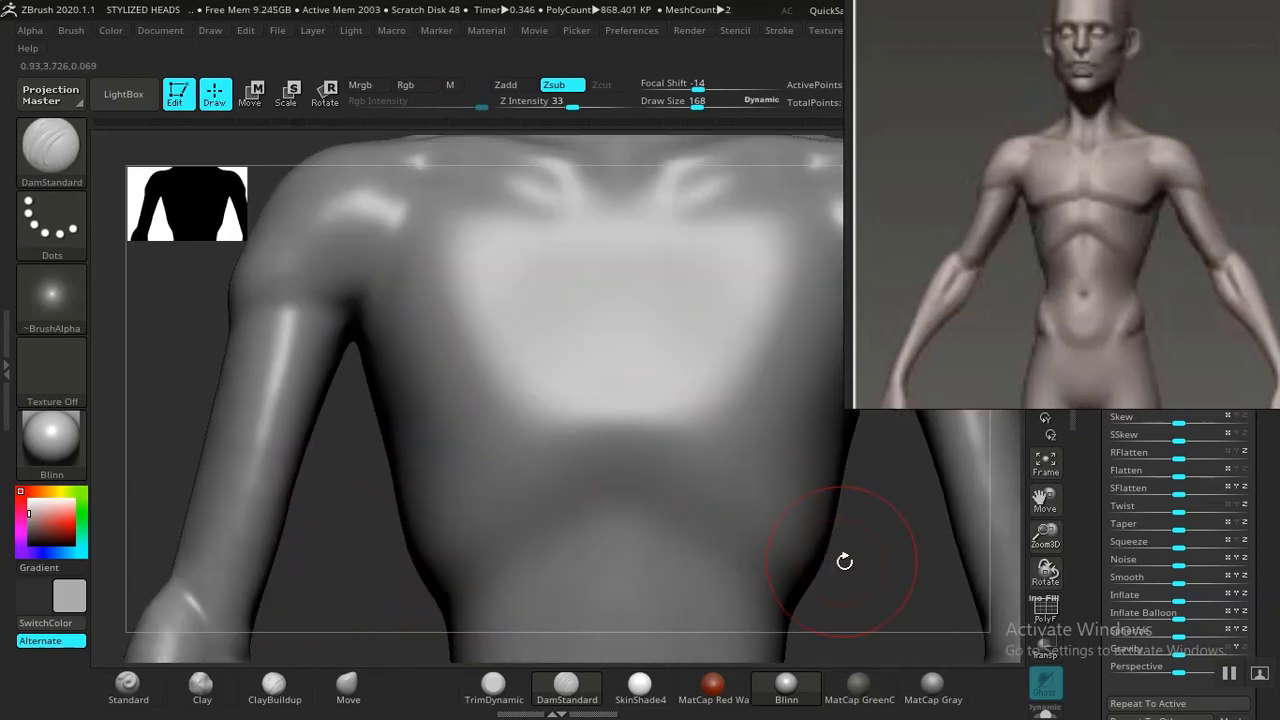
left_click_drag(846, 560, 602, 360)
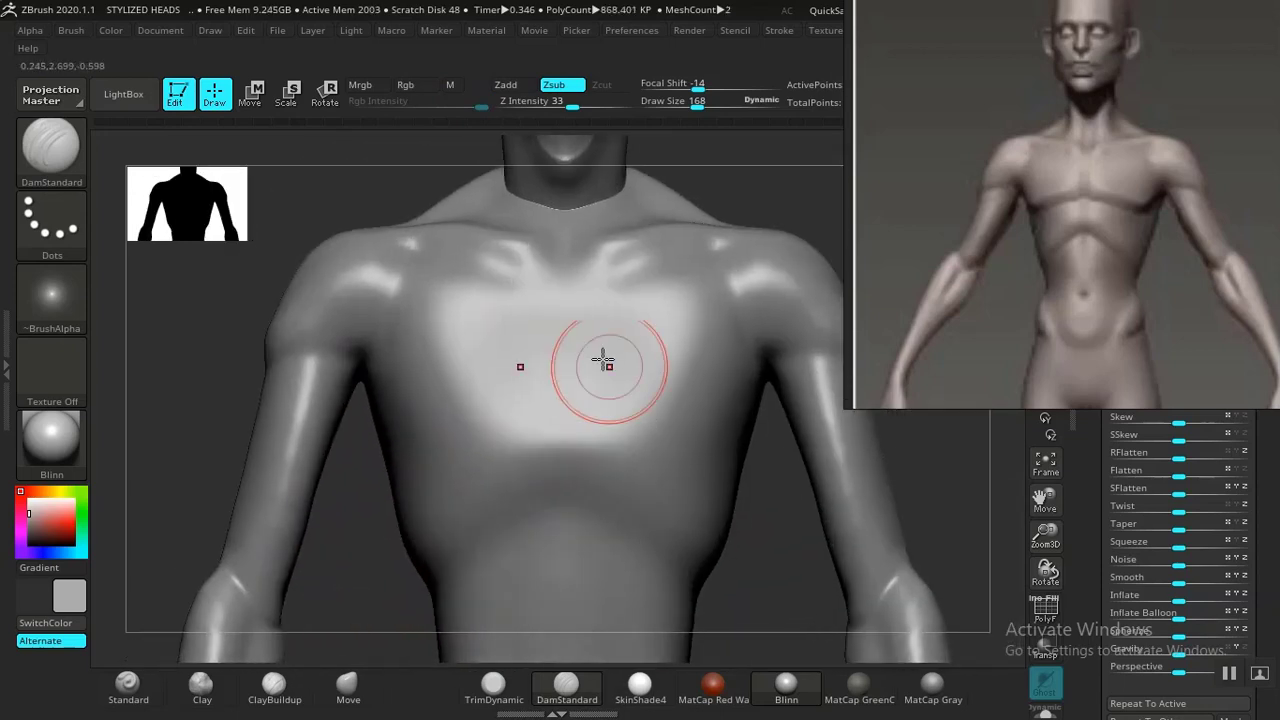
left_click_drag(566, 282, 563, 312)
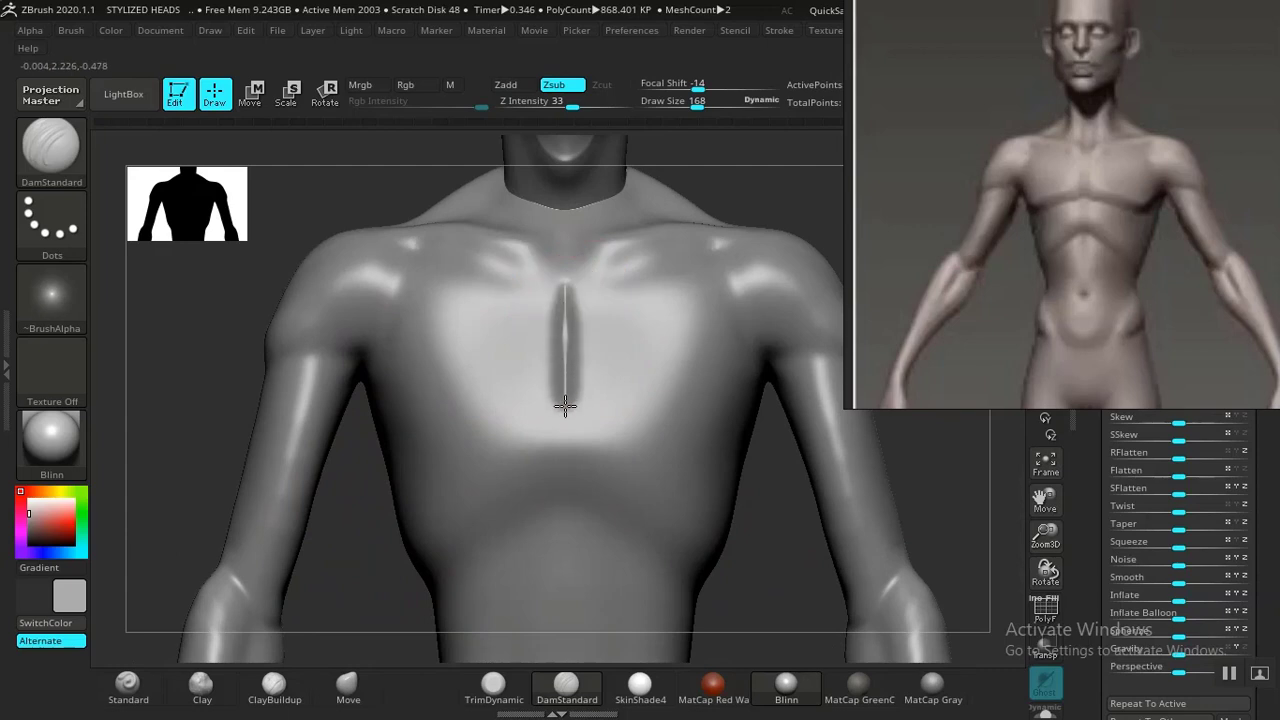
left_click_drag(563, 408, 455, 438)
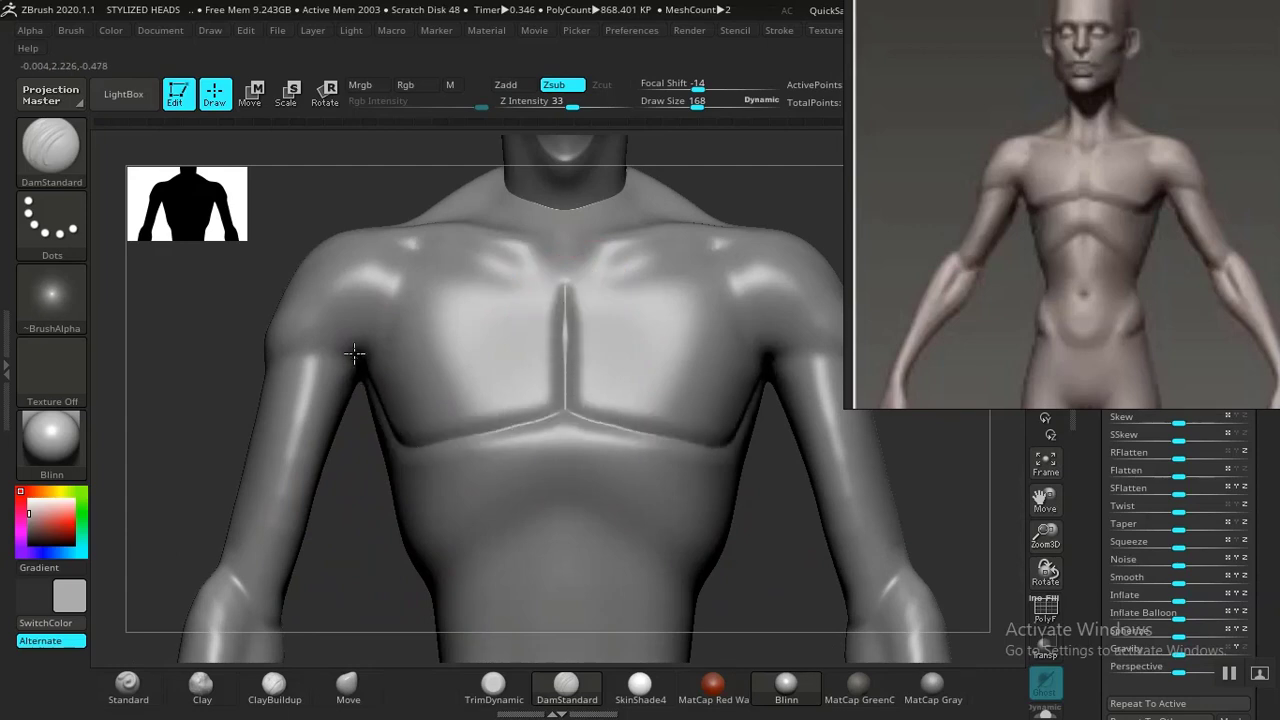
Carve the opposite pectoral's lower border and the crease toward the armpit with DamStandard.
left_click_drag(767, 574, 769, 480, "alt")
mouse_move(775, 407)
left_mouse_down()
mouse_move(746, 398)
mouse_move(752, 416)
left_mouse_up()
left_click_drag(789, 480, 799, 359, "alt")
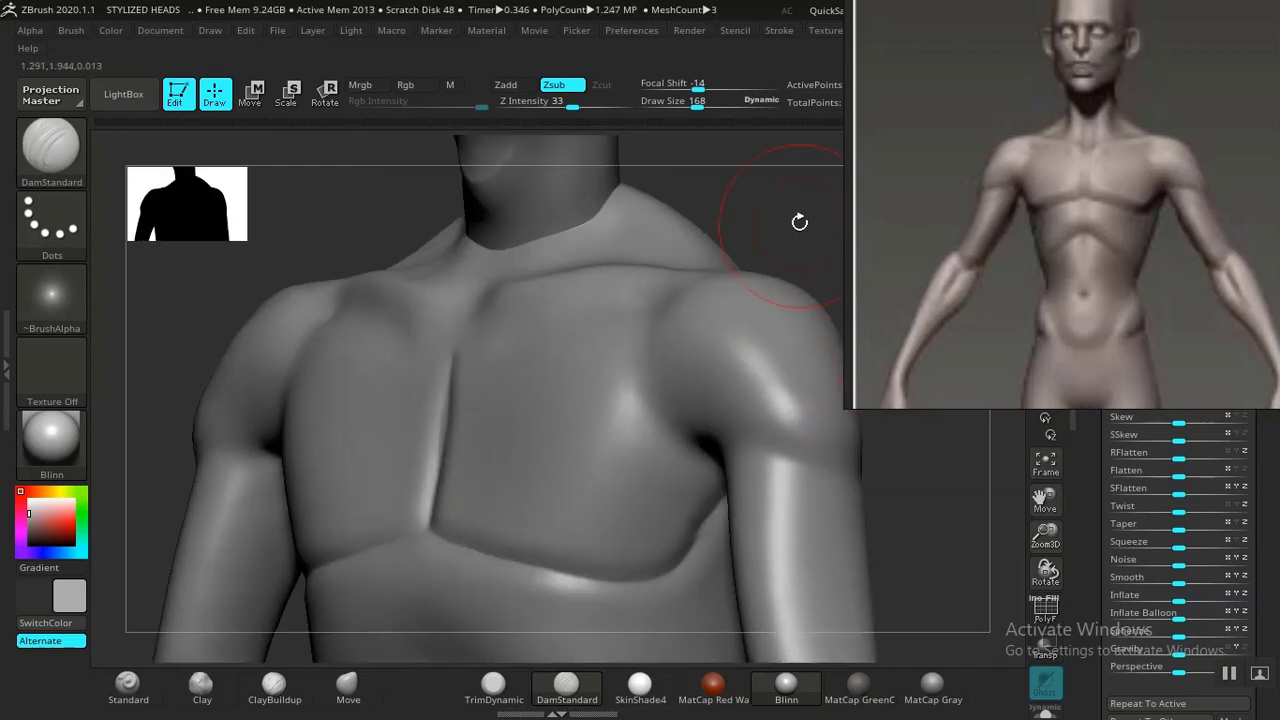
left_click_drag(800, 220, 729, 206, "alt")
left_click_drag(790, 318, 772, 284)
left_click_drag(597, 477, 577, 521, "shift")
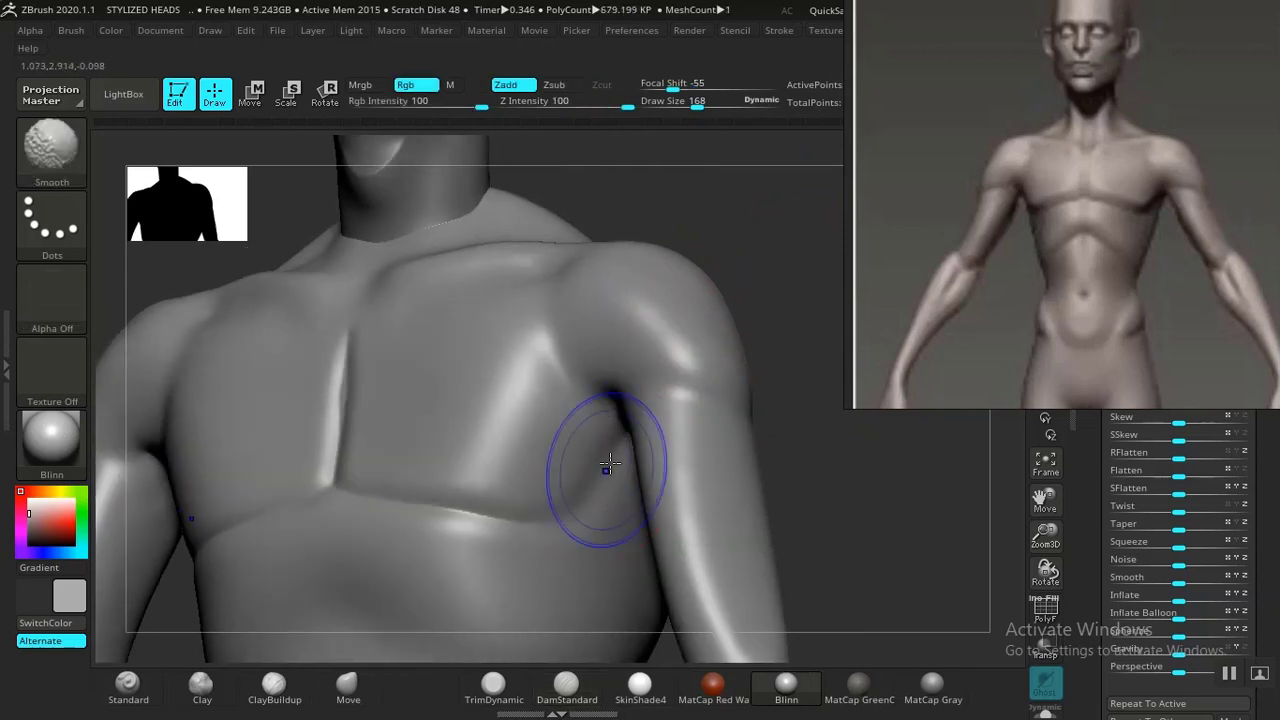
Smooth and recut the armpit crease between the pectoral and upper arm with DamStandard.
left_click_drag(615, 423, 570, 505, "shift")
left_click_drag(612, 402, 576, 457)
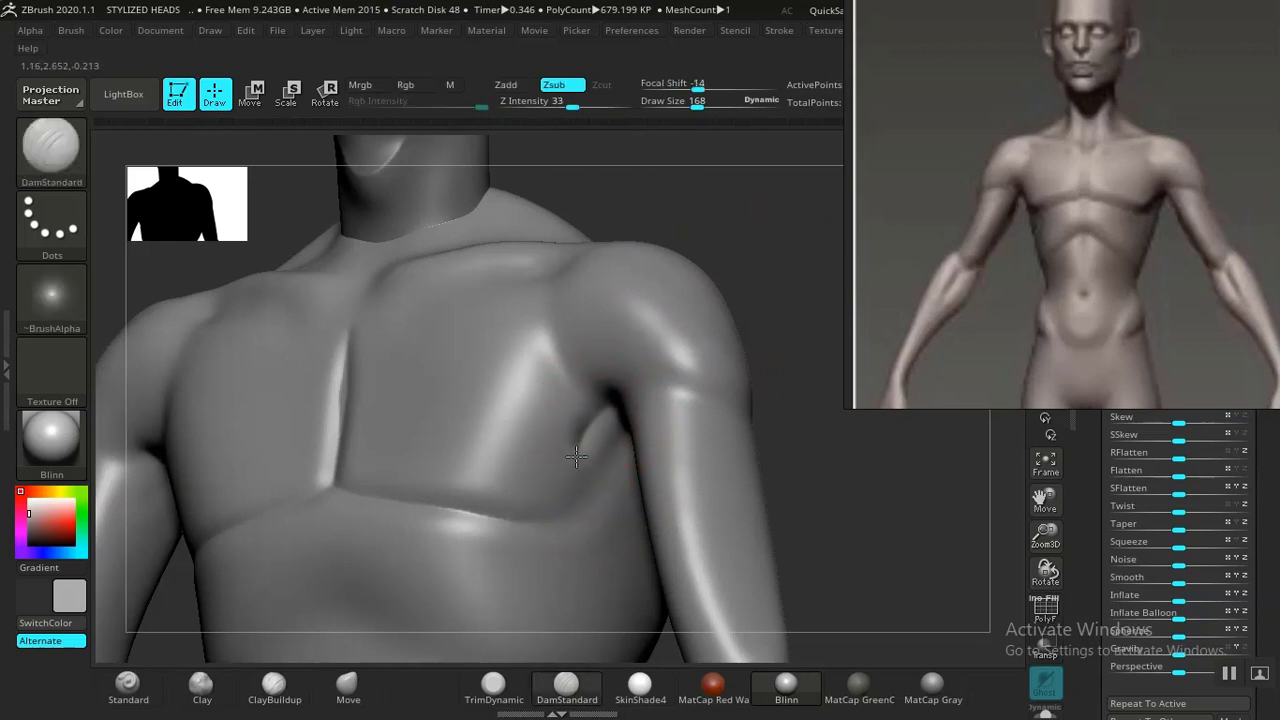
mouse_move(766, 417)
left_mouse_down("shift")
mouse_move(823, 522)
mouse_move(829, 475)
mouse_move(792, 415)
mouse_move(837, 537)
left_mouse_up("shift")
left_click_drag(614, 405, 606, 400)
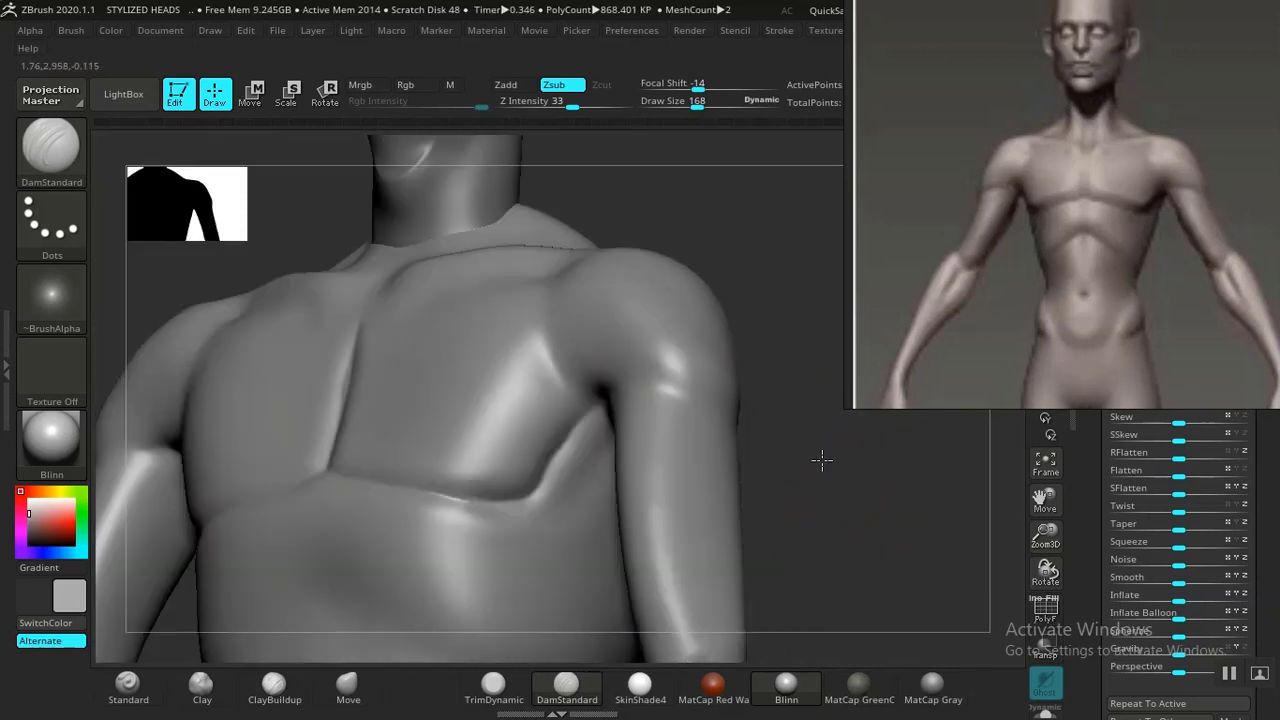
left_click_drag(820, 457, 857, 466)
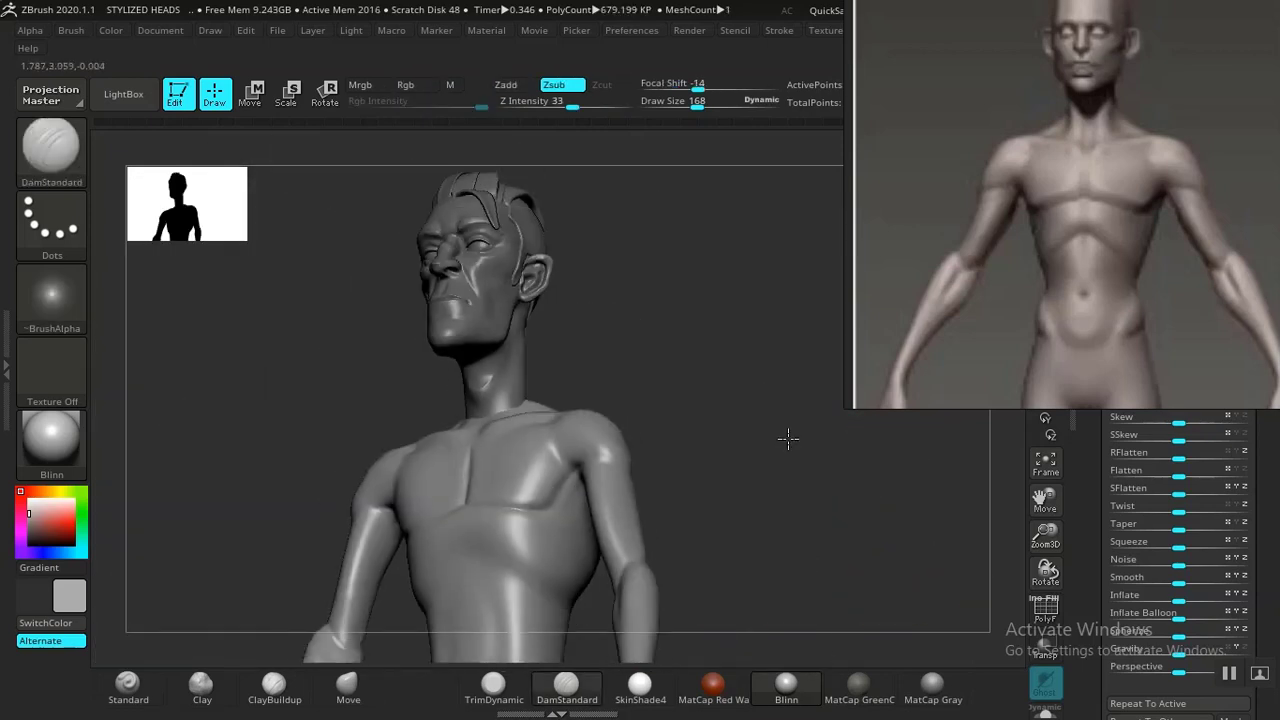
mouse_move(731, 449)
left_mouse_down()
mouse_move(760, 371)
mouse_move(777, 381)
left_mouse_up()
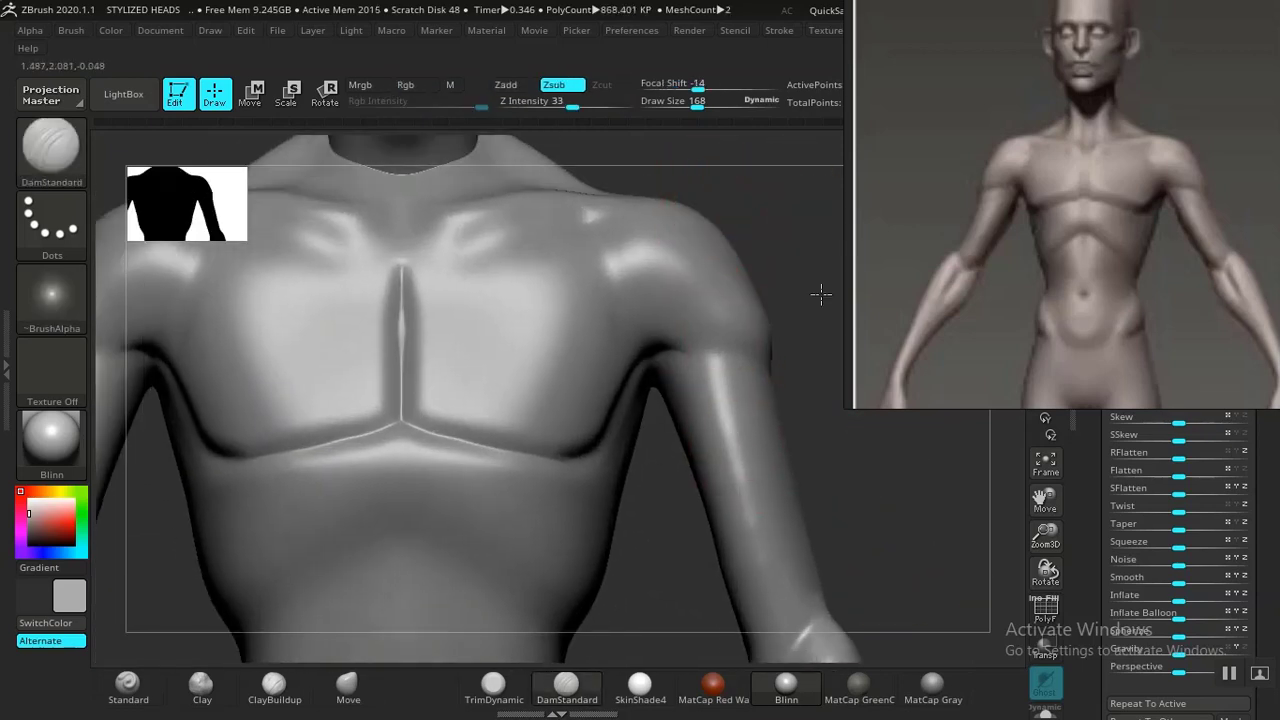
left_click_drag(820, 291, 537, 406)
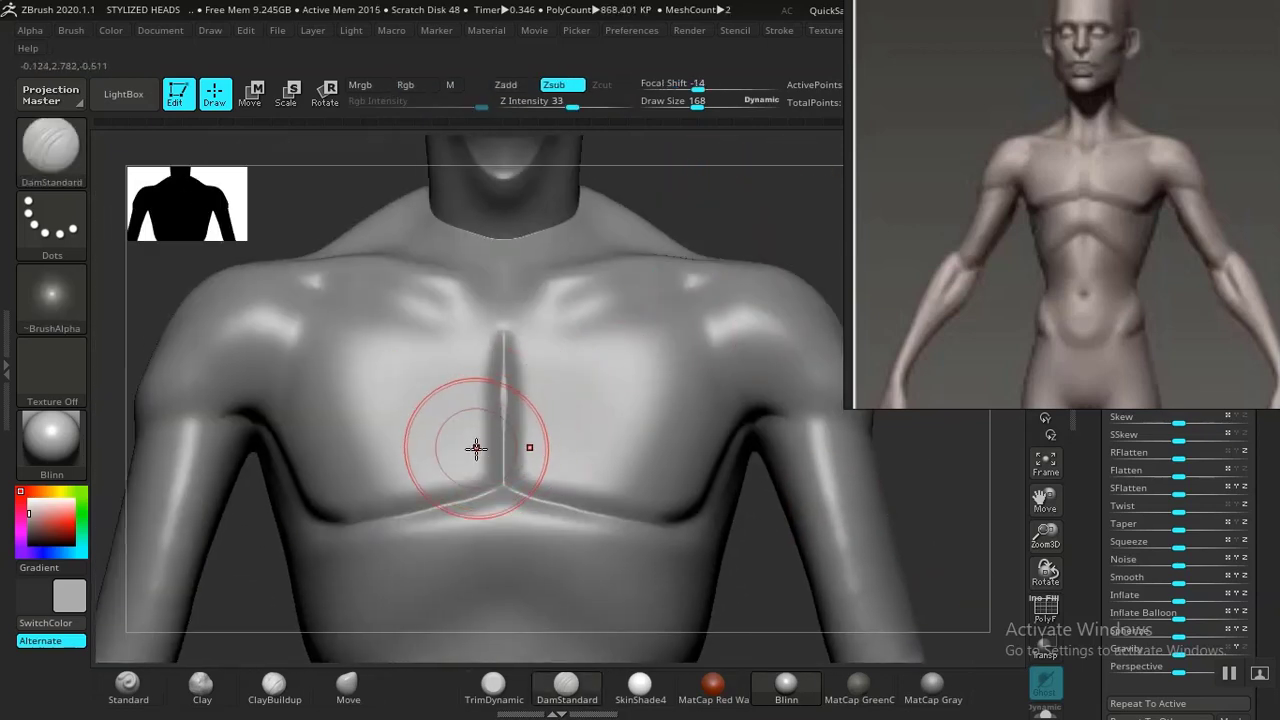
Build up the mass of both pectoral muscles with ClayBuildup strokes.
left_click(288, 697)
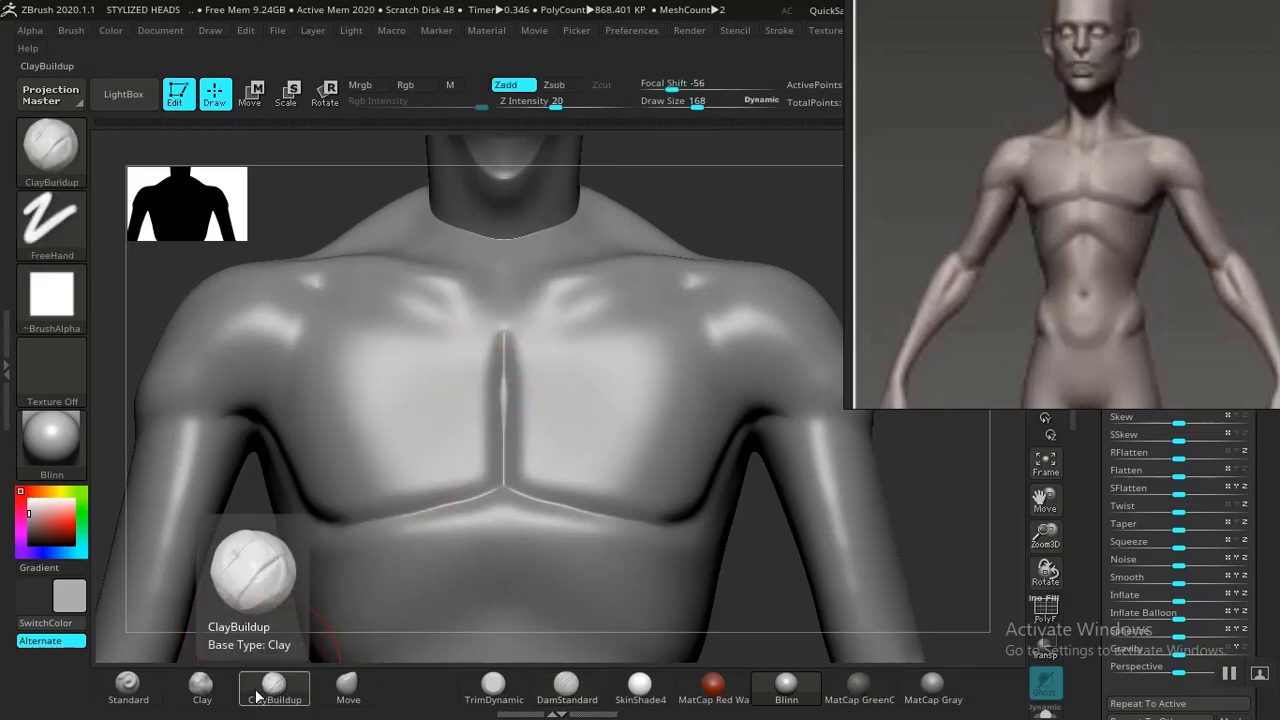
key("b")
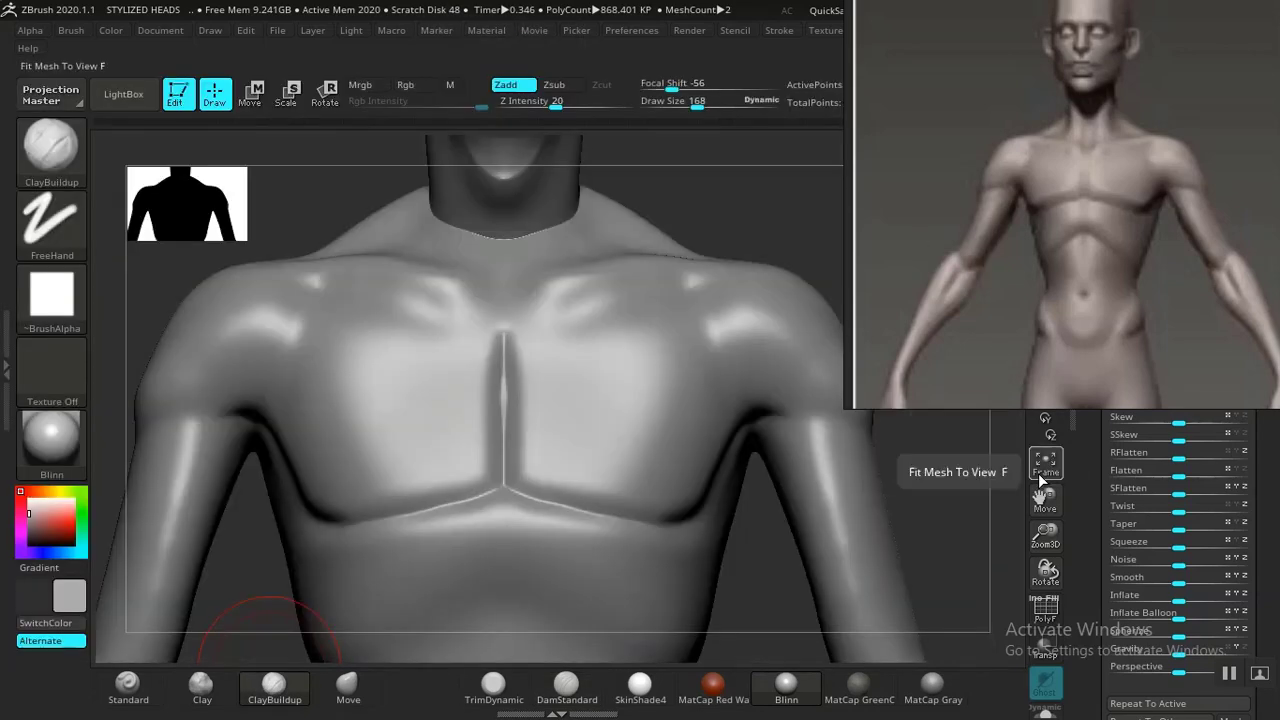
mouse_move(475, 452)
left_mouse_down()
mouse_move(392, 470)
mouse_move(354, 449)
mouse_move(429, 409)
mouse_move(377, 380)
left_mouse_up()
mouse_move(422, 341)
left_mouse_down()
mouse_move(343, 337)
mouse_move(371, 314)
mouse_move(337, 314)
mouse_move(374, 352)
mouse_move(363, 452)
mouse_move(443, 458)
mouse_move(484, 444)
mouse_move(474, 340)
mouse_move(468, 460)
mouse_move(470, 362)
mouse_move(428, 420)
mouse_move(352, 380)
mouse_move(301, 455)
mouse_move(420, 470)
mouse_move(470, 440)
mouse_move(465, 365)
mouse_move(428, 313)
left_mouse_up()
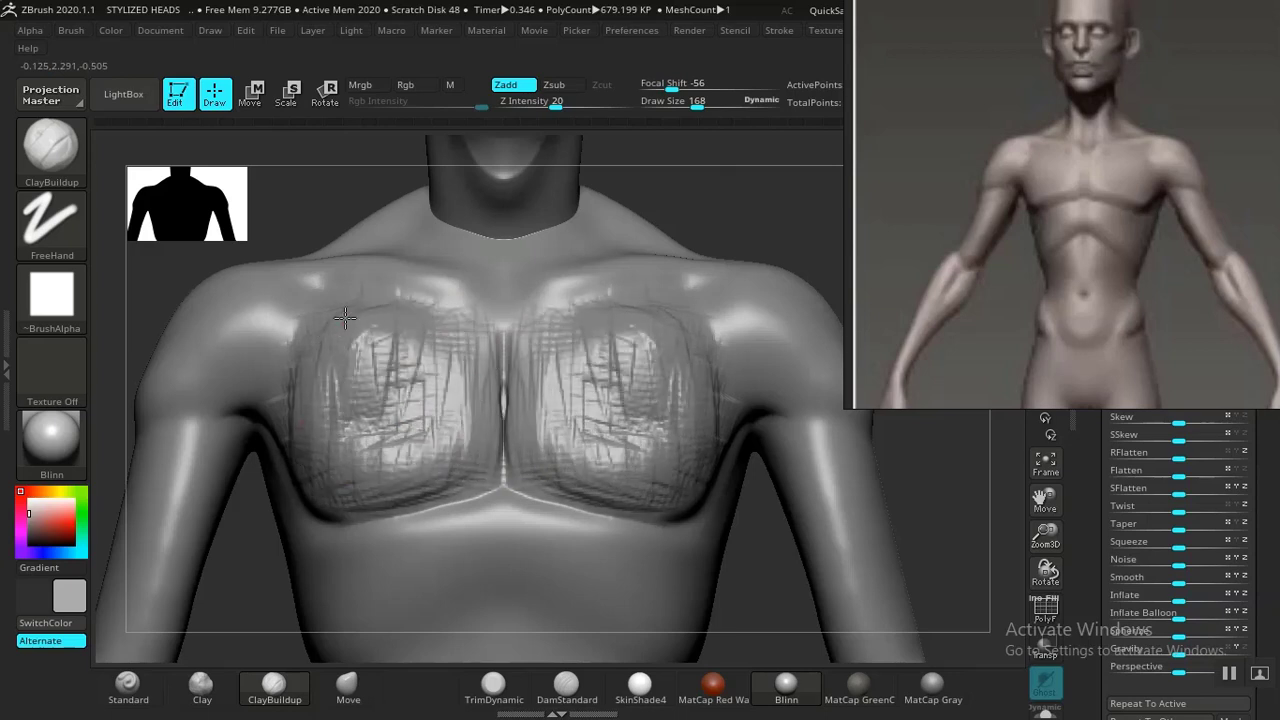
left_click_drag(743, 217, 822, 276)
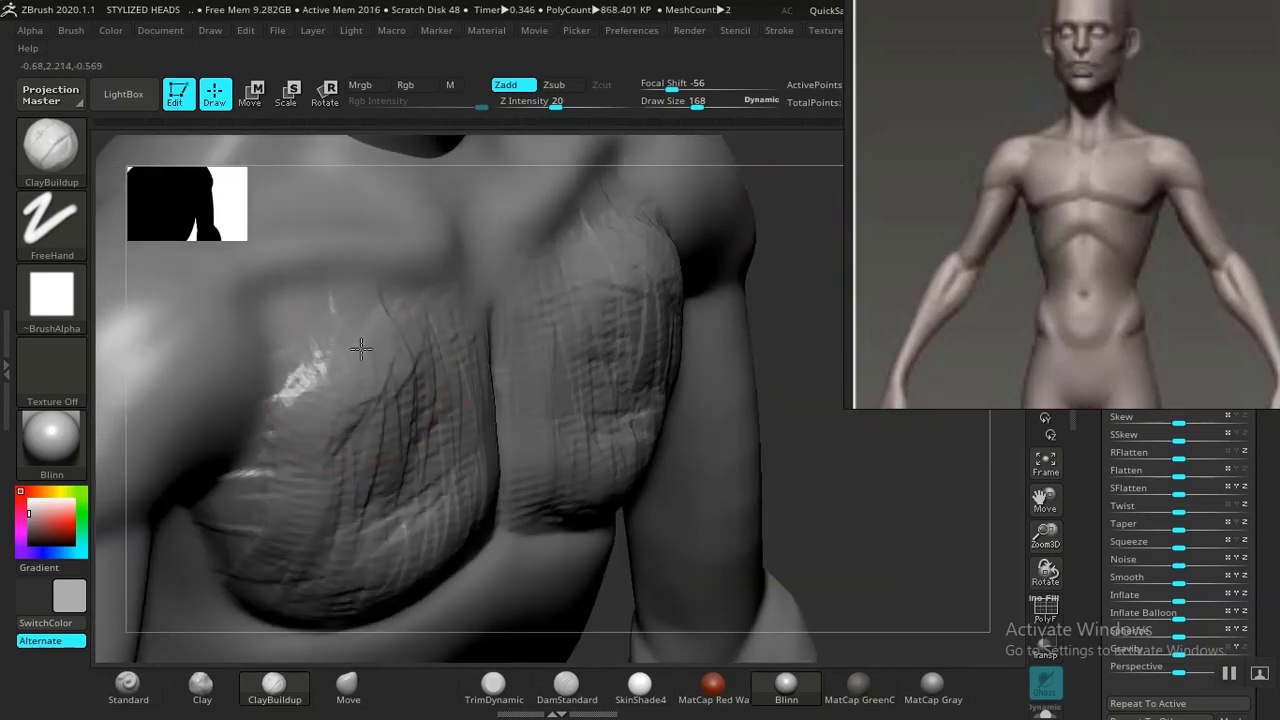
mouse_move(361, 347)
left_mouse_down()
mouse_move(292, 405)
mouse_move(258, 502)
left_mouse_up()
mouse_move(390, 478)
left_mouse_down()
mouse_move(345, 343)
mouse_move(428, 468)
mouse_move(420, 535)
mouse_move(486, 514)
mouse_move(505, 480)
left_mouse_up()
left_click_drag(838, 415, 694, 346, "alt")
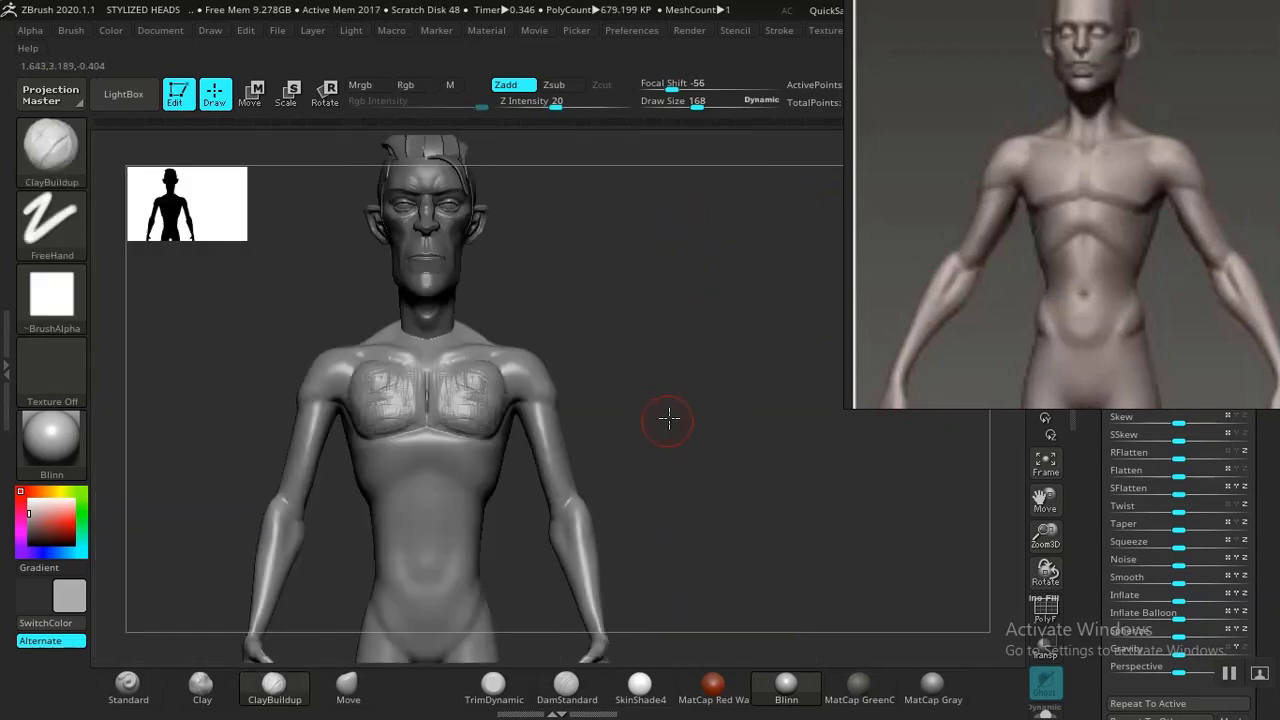
left_click_drag(669, 420, 739, 416)
mouse_move(606, 420)
left_mouse_down("alt")
mouse_move(714, 549)
mouse_move(694, 466)
mouse_move(734, 491)
mouse_move(511, 465)
mouse_move(508, 435)
mouse_move(456, 490)
left_mouse_up("alt")
mouse_move(735, 254)
left_mouse_down()
mouse_move(769, 249)
mouse_move(758, 260)
left_mouse_up()
key("ctrl+z")
key("ctrl+z")
key("ctrl+z")
key("ctrl+z")
key("ctrl+z")
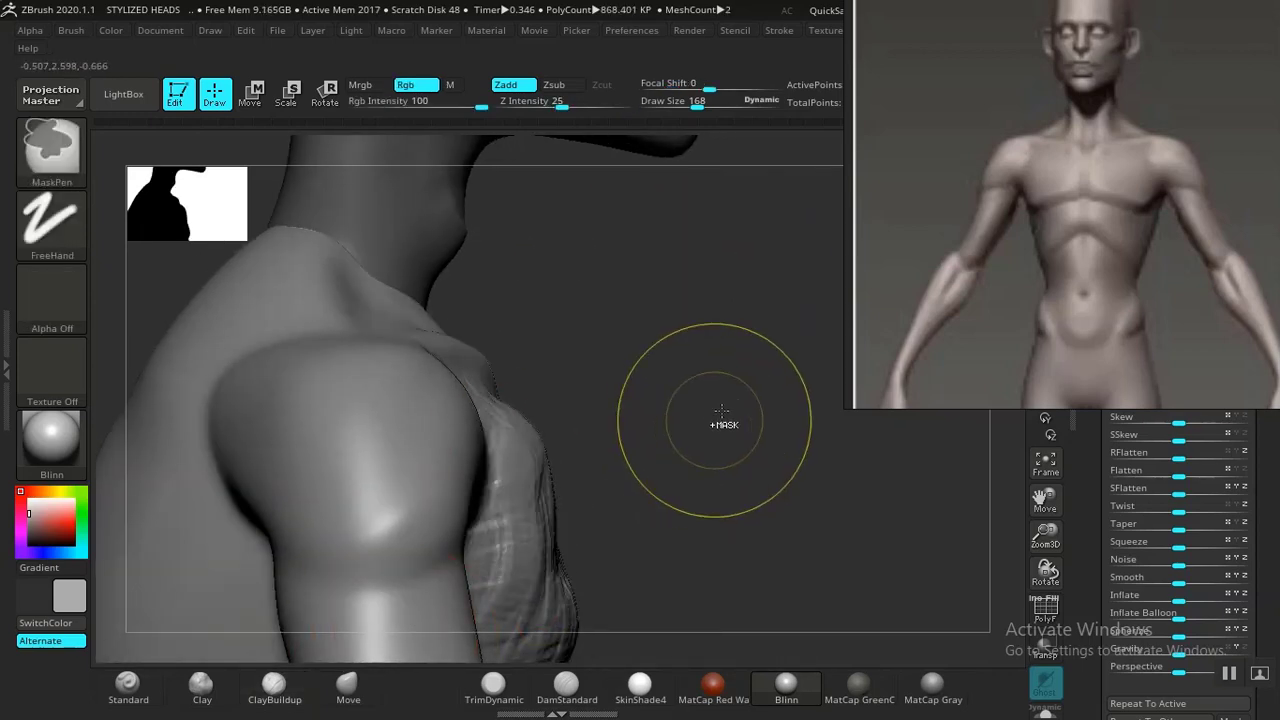
Layer more ClayBuildup strokes across both pectorals to define their shape, then smooth them.
left_click_drag(706, 417, 672, 445)
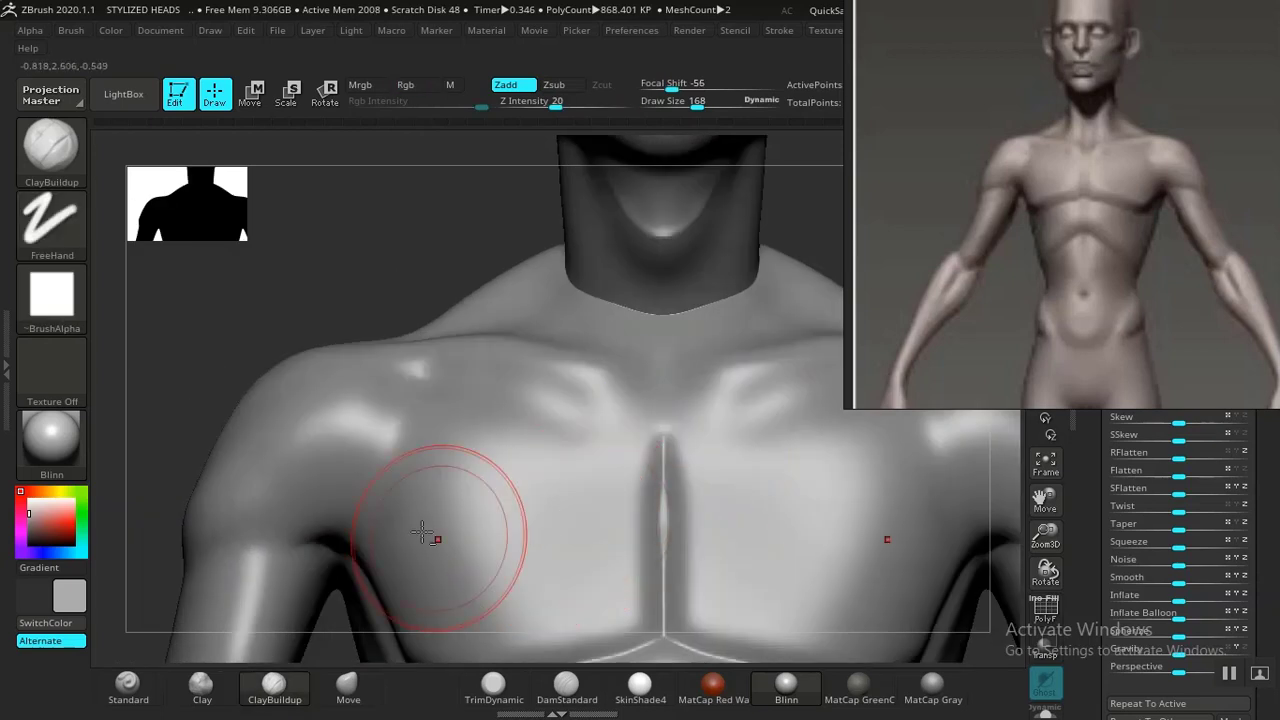
left_click_drag(360, 286, 377, 181, "alt")
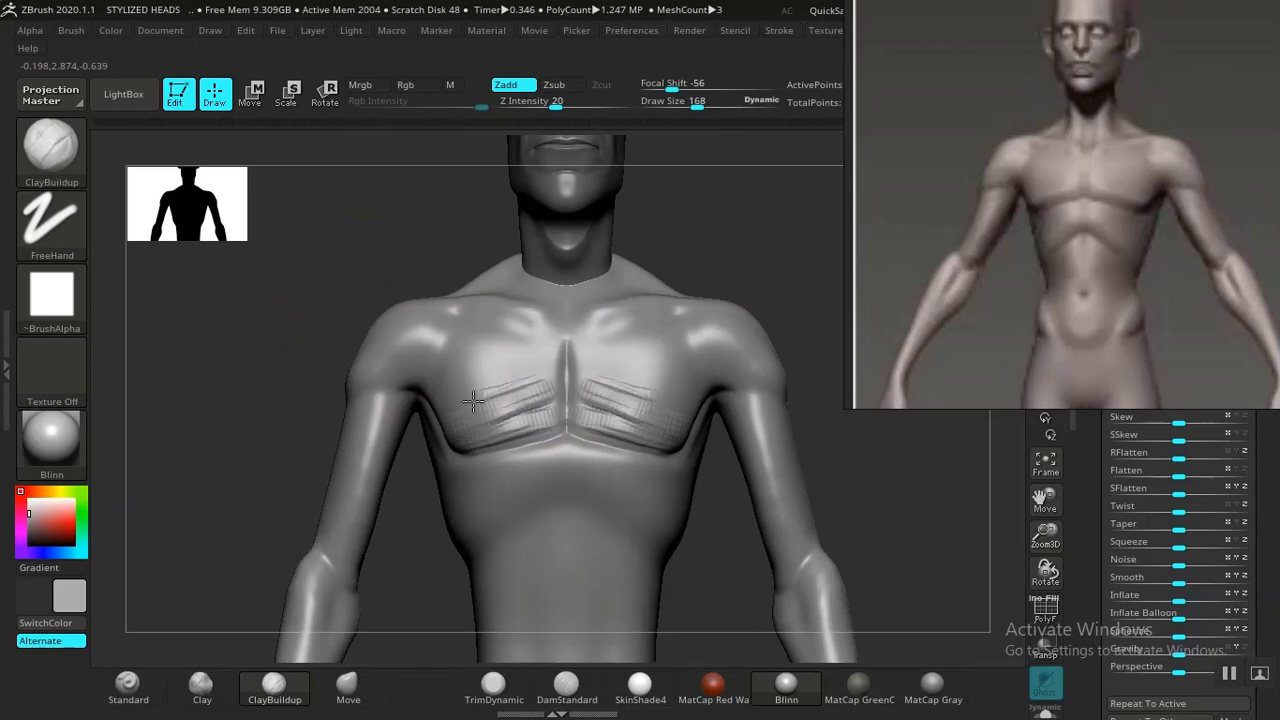
mouse_move(462, 395)
left_mouse_down()
mouse_move(525, 360)
mouse_move(491, 371)
mouse_move(506, 398)
mouse_move(528, 400)
left_mouse_up()
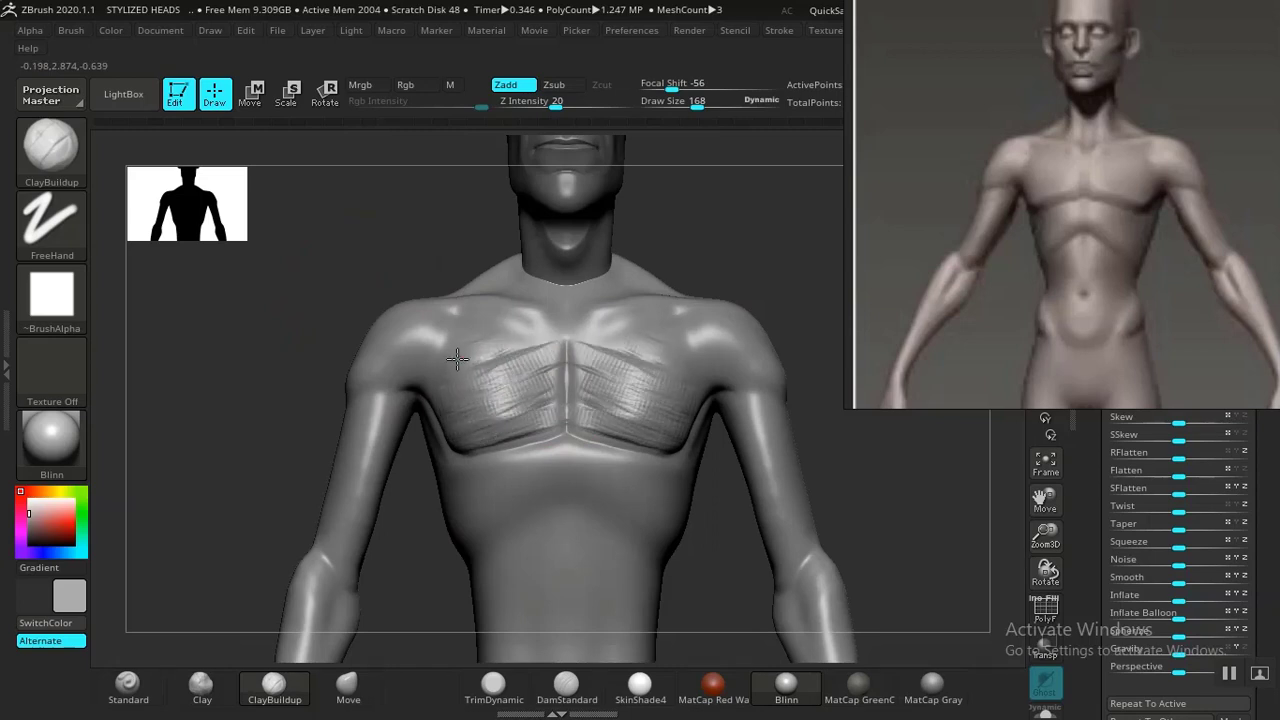
left_click_drag(814, 263, 766, 474)
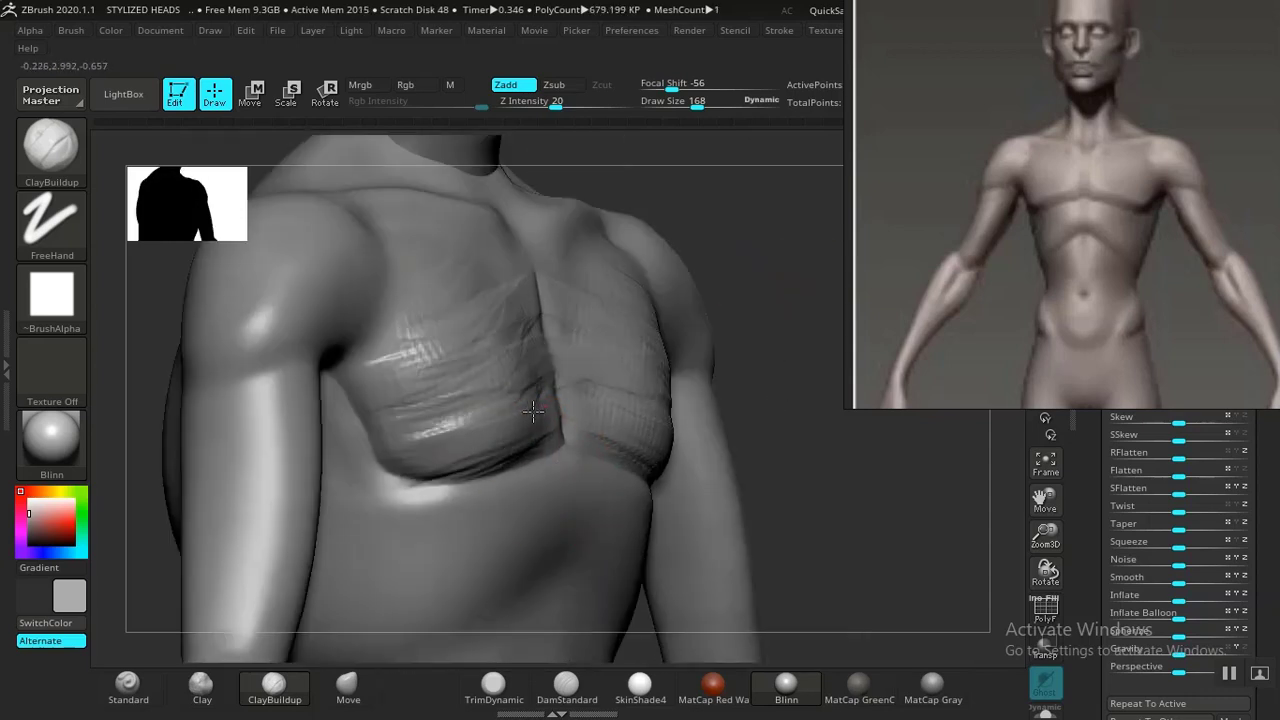
left_click_drag(461, 332, 395, 302)
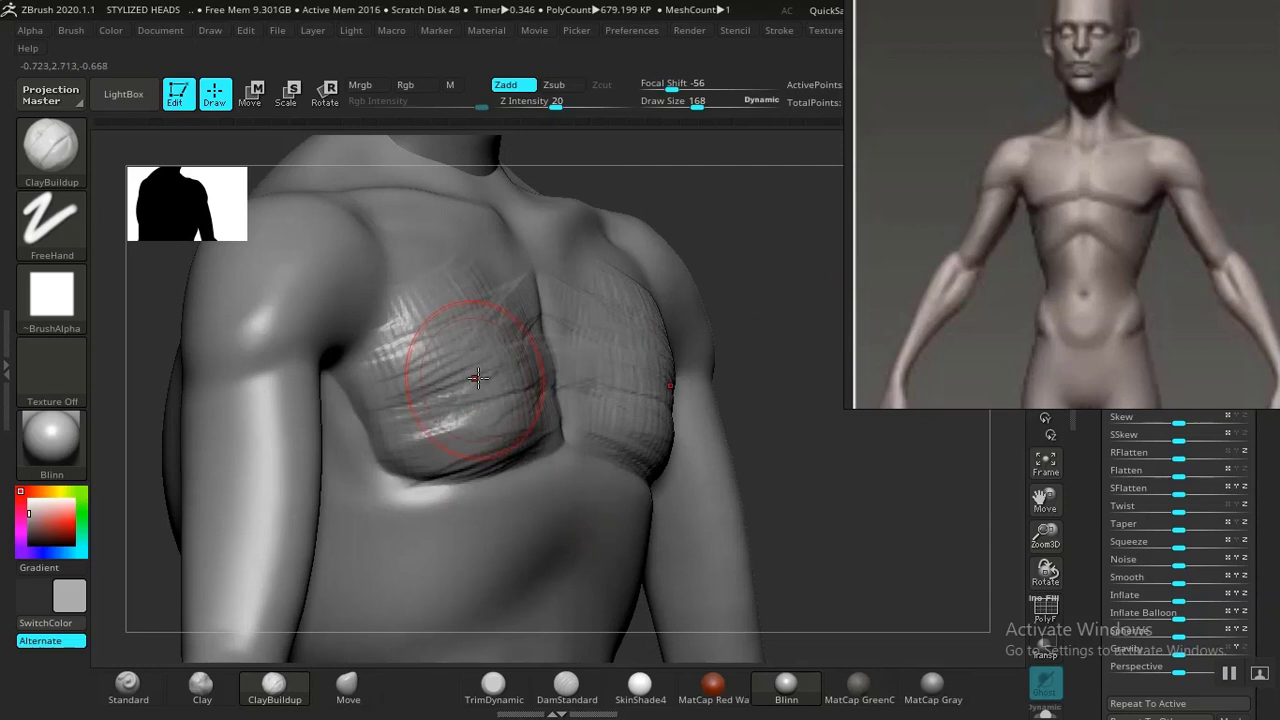
left_click_drag(774, 272, 725, 277, "shift")
mouse_move(571, 366)
left_mouse_down()
mouse_move(565, 390)
mouse_move(543, 371)
mouse_move(433, 373)
left_mouse_up()
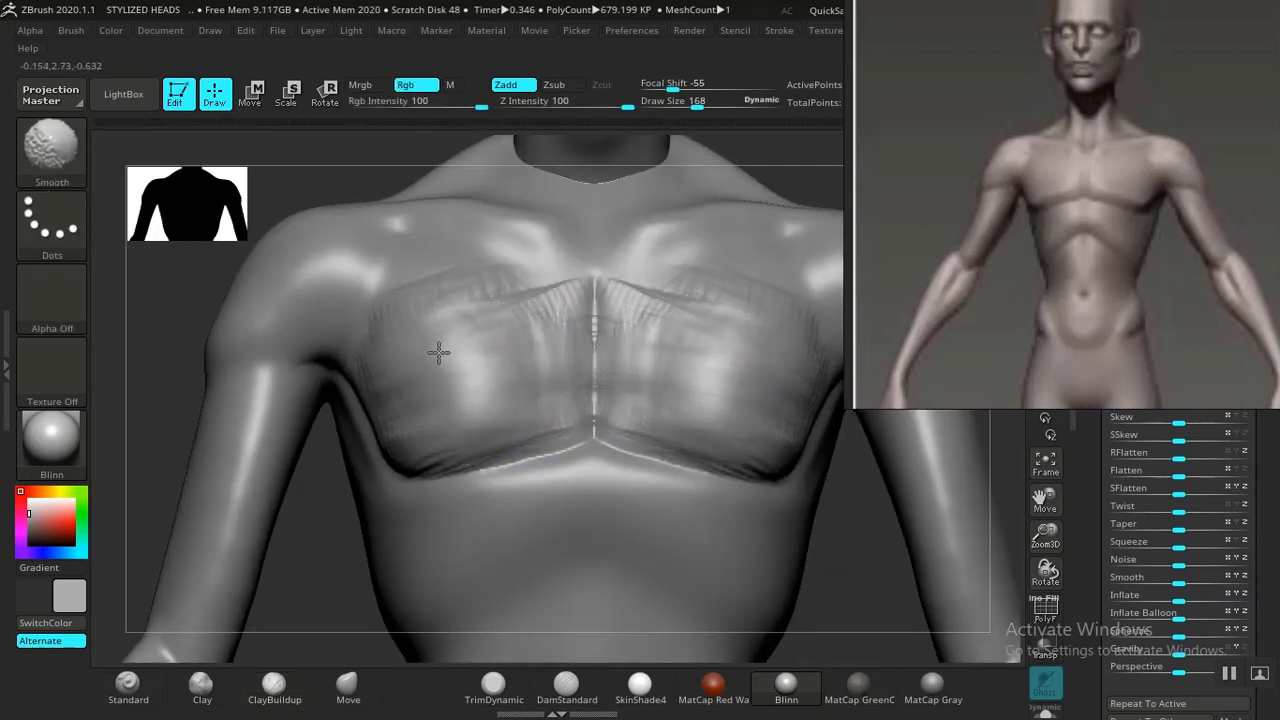
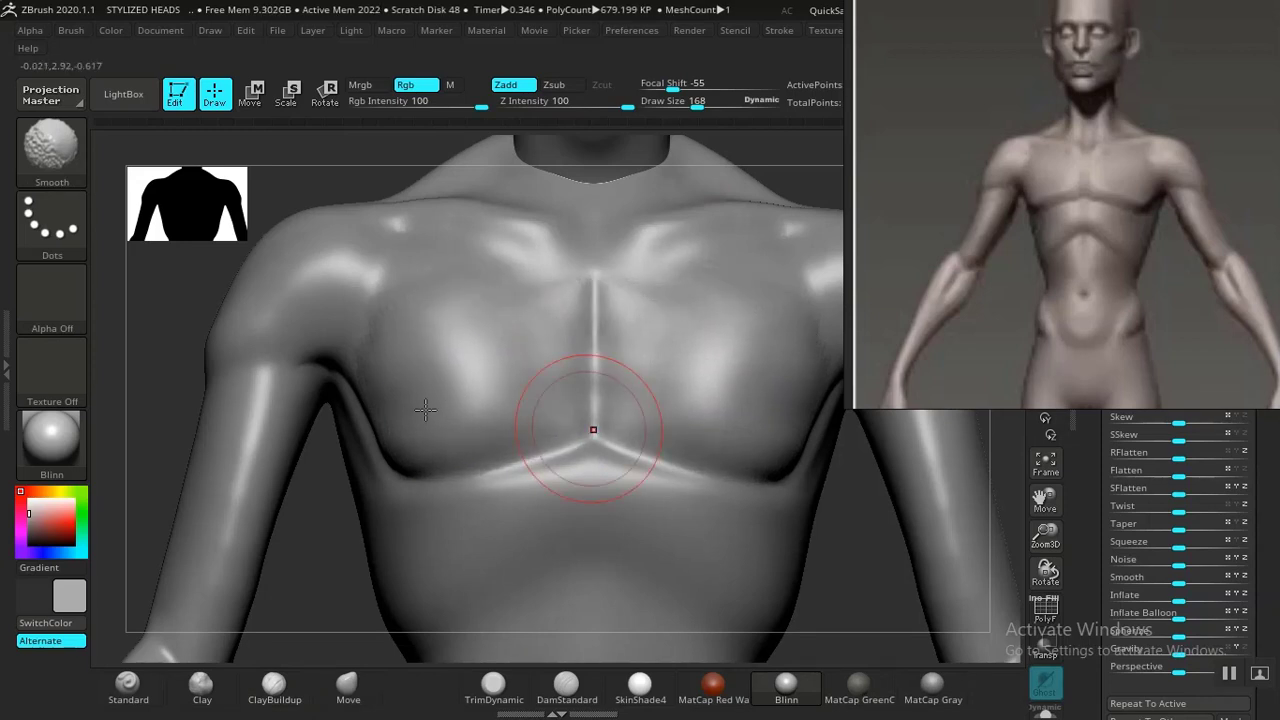
Build up the front of the shoulder with ClayBuildup strokes and smooth it.
mouse_move(298, 325)
left_mouse_down()
mouse_move(372, 297)
mouse_move(328, 289)
left_mouse_up()
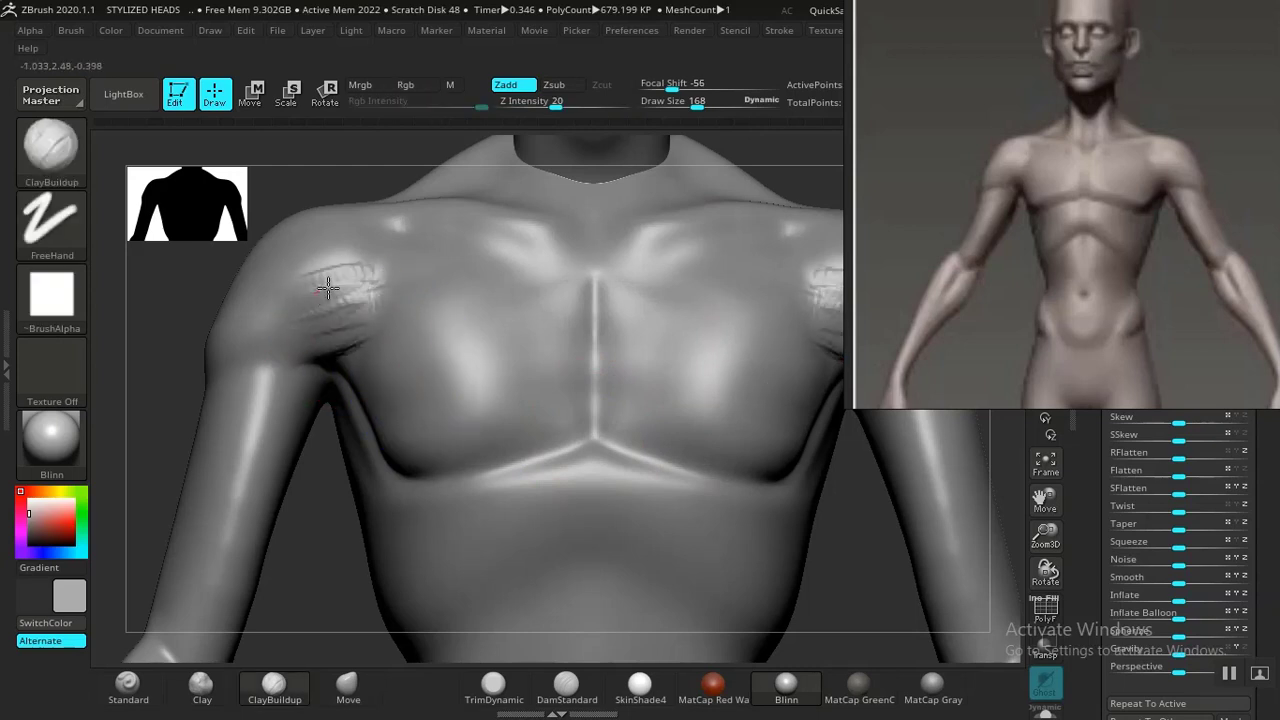
left_click_drag(250, 348, 352, 305, "shift")
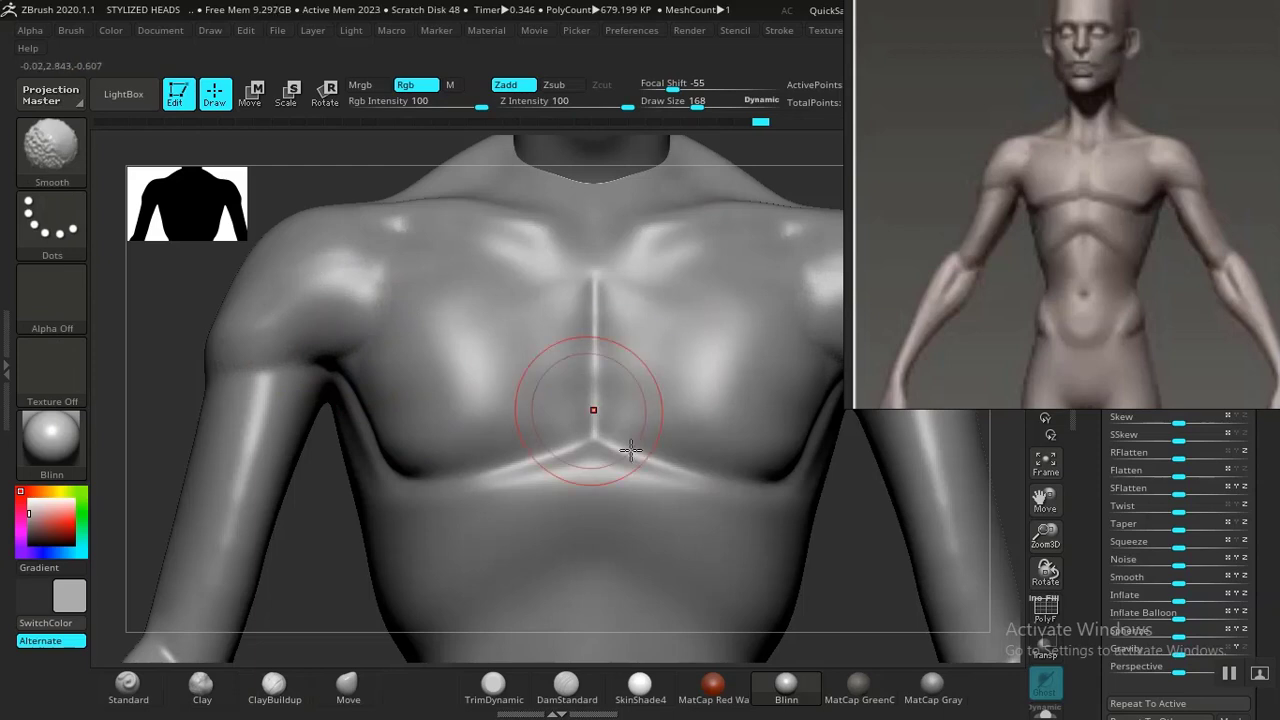
key("f")
From a three-quarter view, add ClayBuildup strokes across the pectorals and smooth them into the chest.
mouse_move(707, 421)
left_mouse_down()
mouse_move(749, 431)
mouse_move(694, 349)
mouse_move(723, 346)
mouse_move(734, 364)
mouse_move(699, 382)
left_mouse_up()
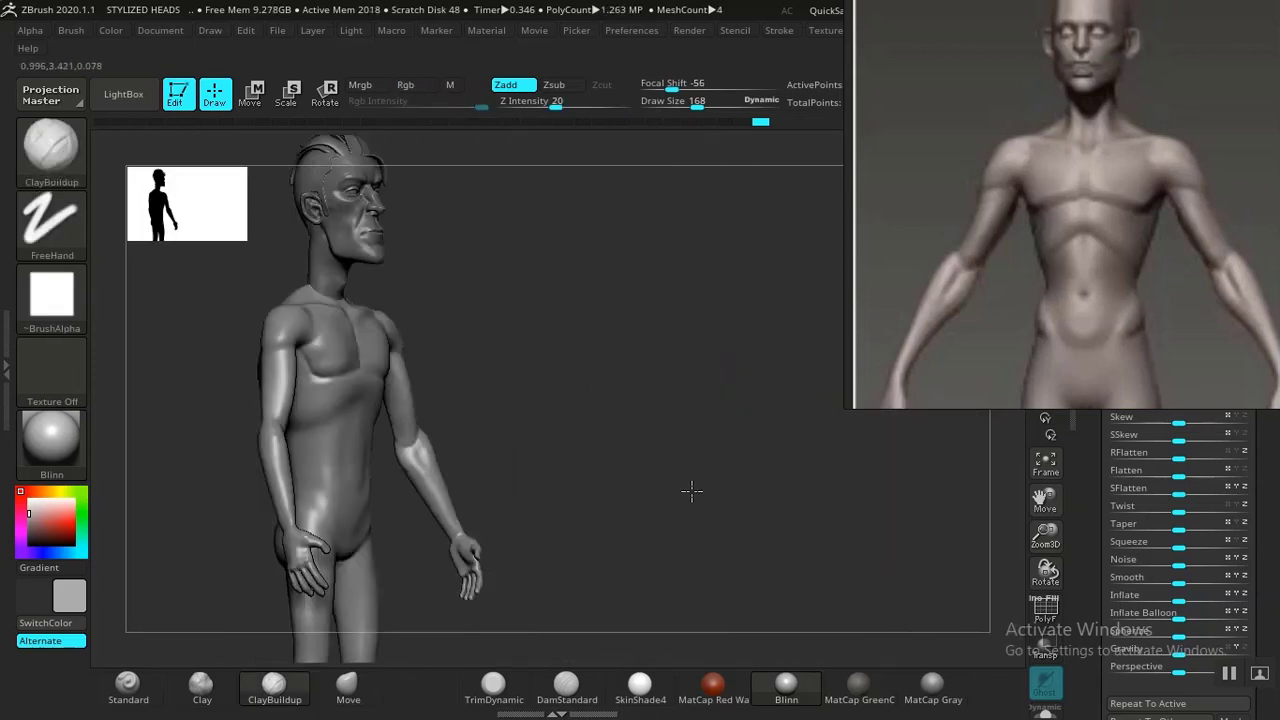
left_click_drag(692, 491, 765, 410, "alt")
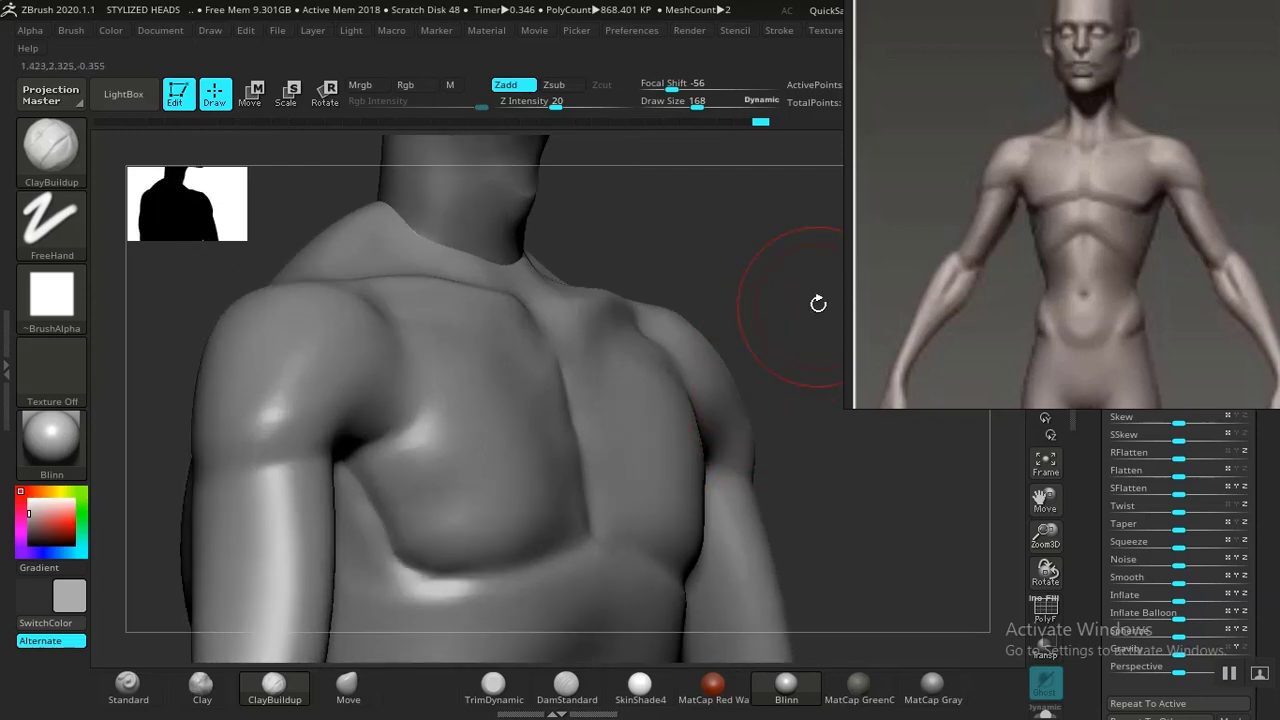
left_click_drag(818, 303, 690, 322, "alt")
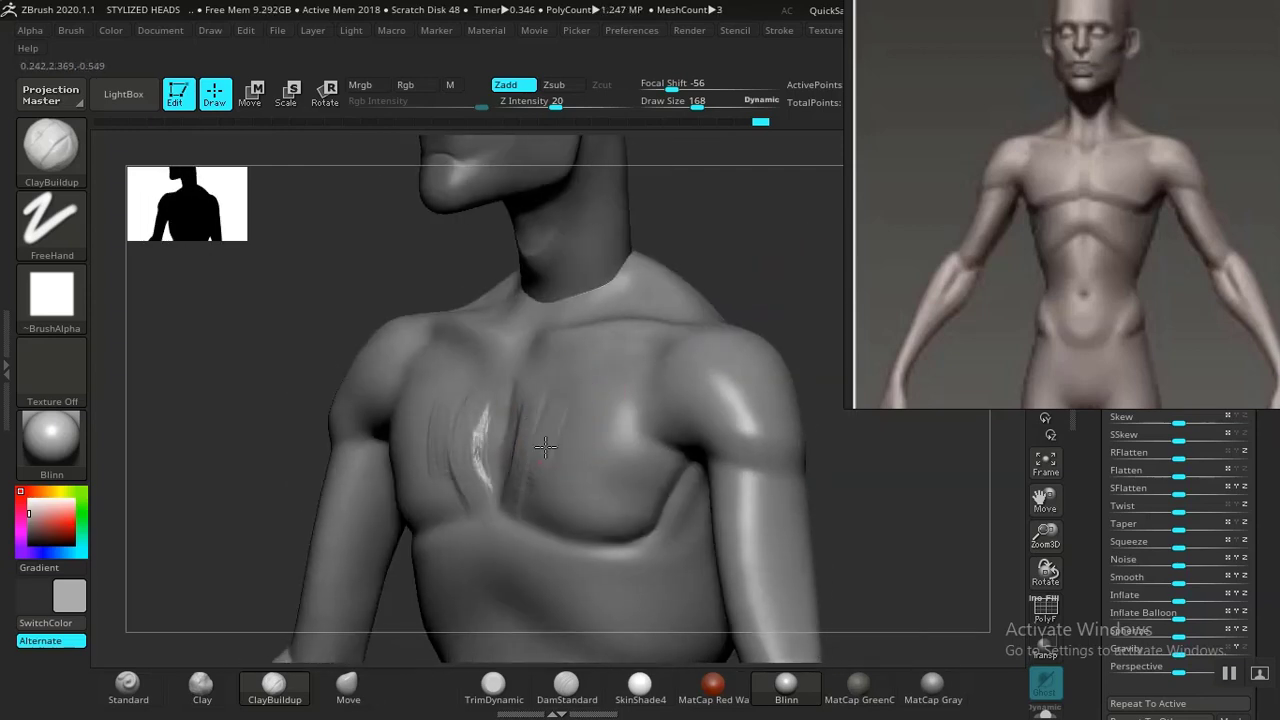
left_click_drag(628, 408, 656, 445)
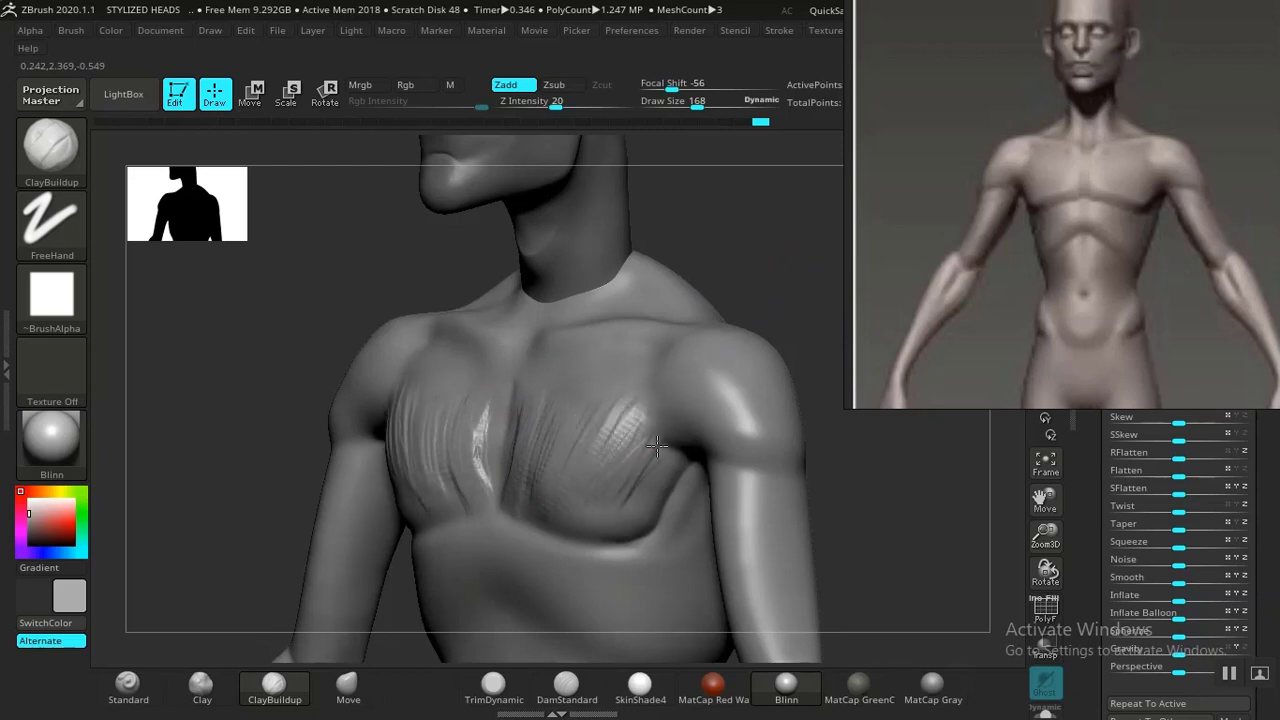
mouse_move(621, 524)
left_mouse_down()
mouse_move(557, 440)
mouse_move(587, 490)
left_mouse_up()
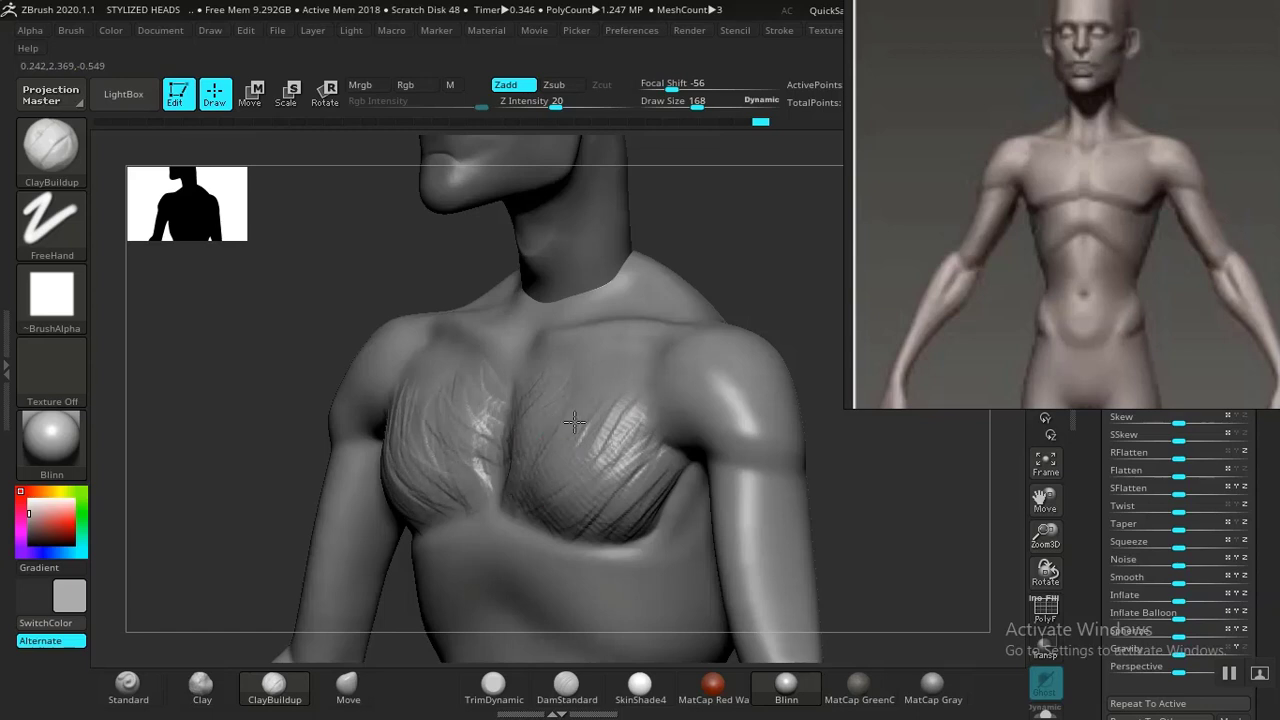
mouse_move(574, 422)
left_mouse_down("shift")
mouse_move(605, 455)
mouse_move(561, 411)
left_mouse_up("shift")
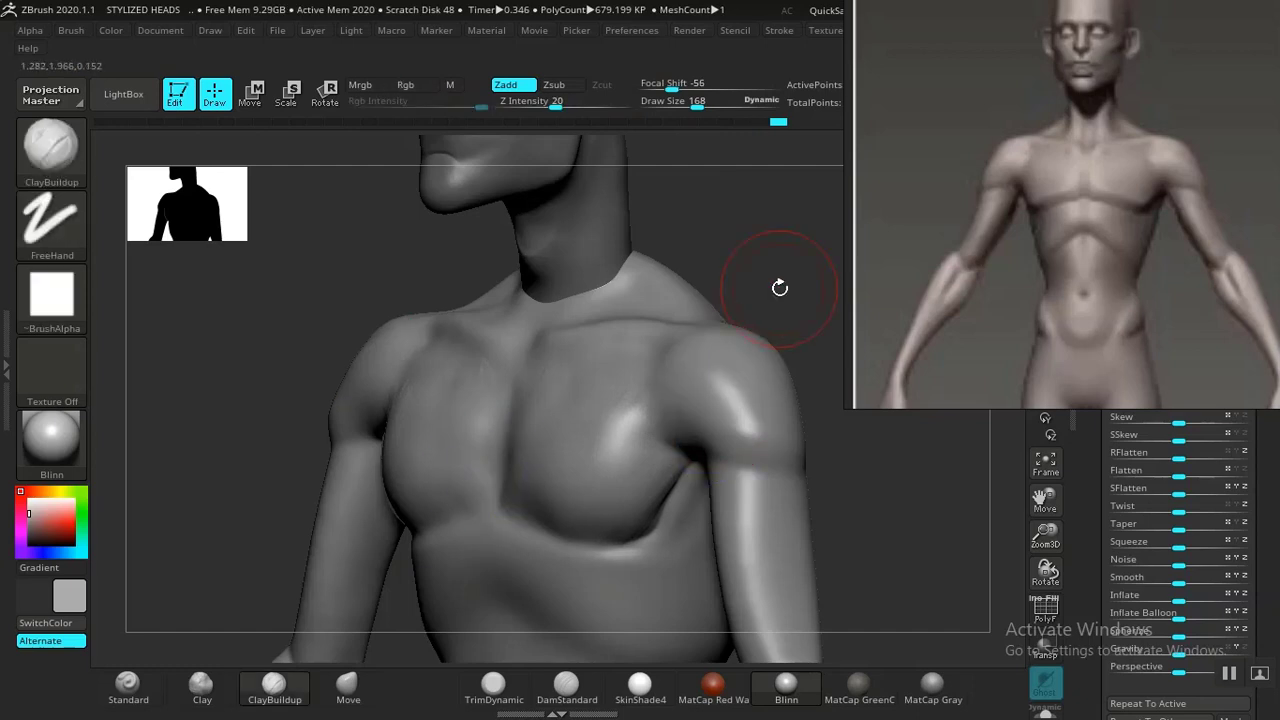
Plane down the chest and pectoral surfaces with TrimDynamic strokes and smooth the result.
key("f")
mouse_move(781, 291)
left_mouse_down("shift")
mouse_move(740, 337)
mouse_move(751, 346)
mouse_move(800, 317)
left_mouse_up("shift")
key("f")
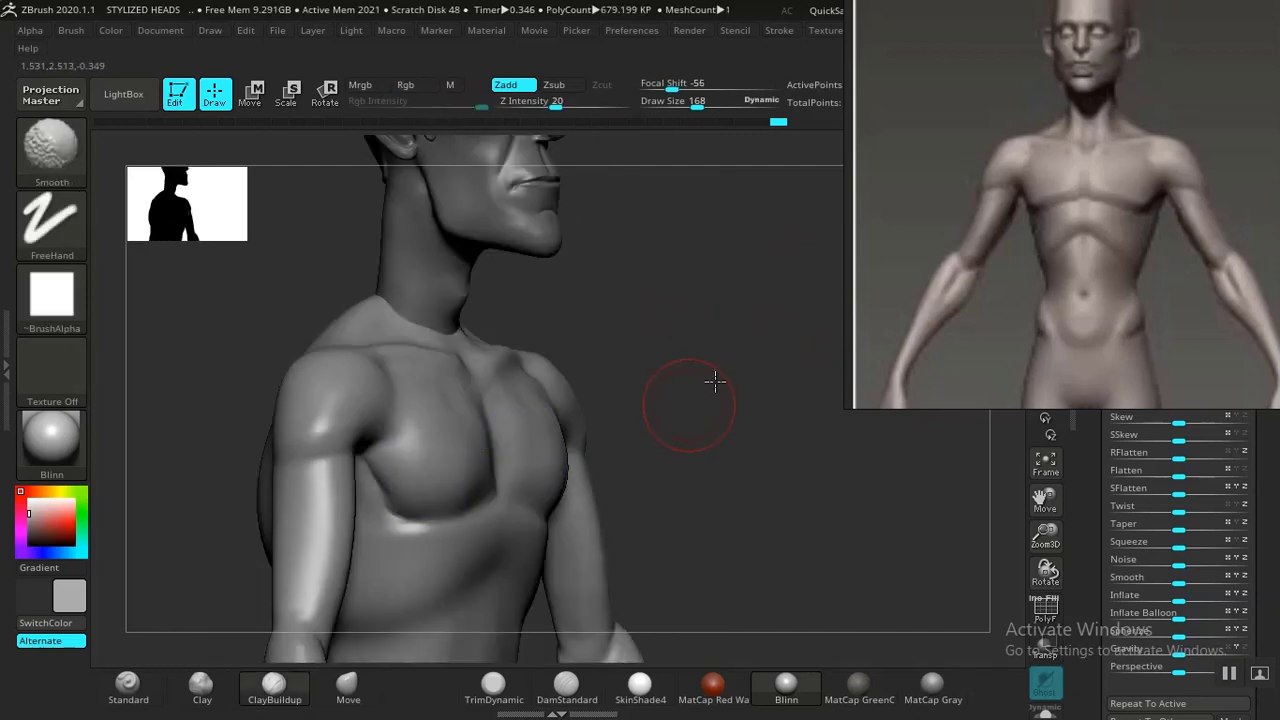
left_click_drag(714, 380, 696, 388, "shift")
mouse_move(760, 325)
left_mouse_down("alt")
mouse_move(791, 289)
mouse_move(722, 309)
mouse_move(786, 314)
mouse_move(655, 415)
left_mouse_up("alt")
left_click_drag(810, 256, 723, 203, "alt")
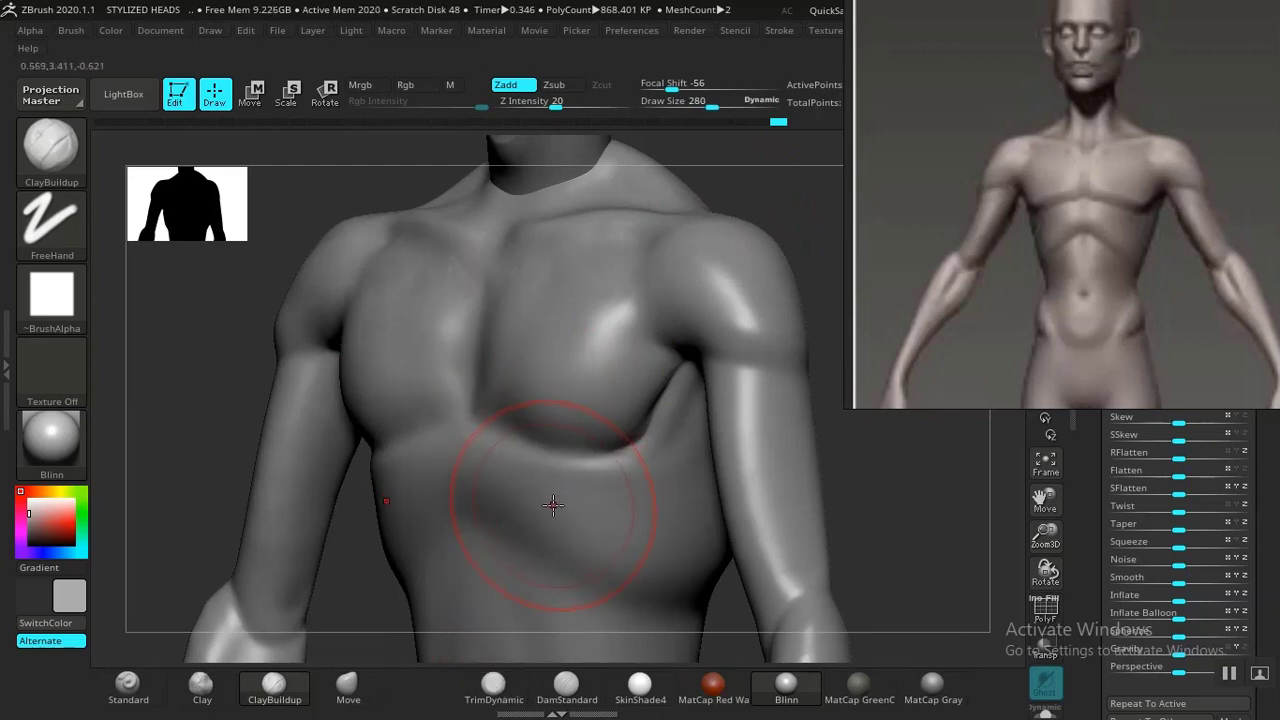
left_click(493, 687)
mouse_move(794, 209)
left_mouse_down()
mouse_move(757, 263)
mouse_move(759, 246)
mouse_move(580, 366)
mouse_move(600, 337)
mouse_move(569, 309)
mouse_move(559, 352)
mouse_move(612, 398)
mouse_move(663, 393)
mouse_move(634, 303)
mouse_move(570, 318)
mouse_move(609, 351)
mouse_move(577, 386)
mouse_move(640, 404)
left_mouse_up()
left_click_drag(780, 240, 617, 366)
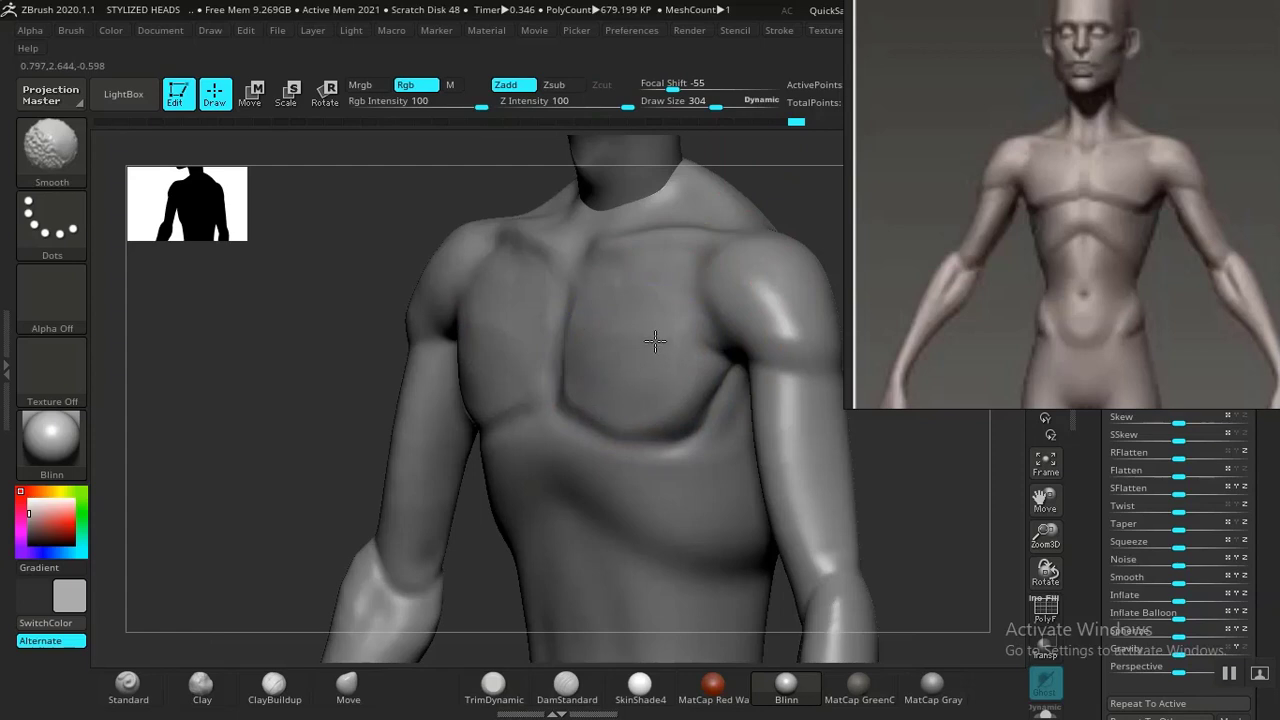
right_click_drag(714, 205, 745, 262)
right_click_drag(745, 262, 774, 289, "shift")
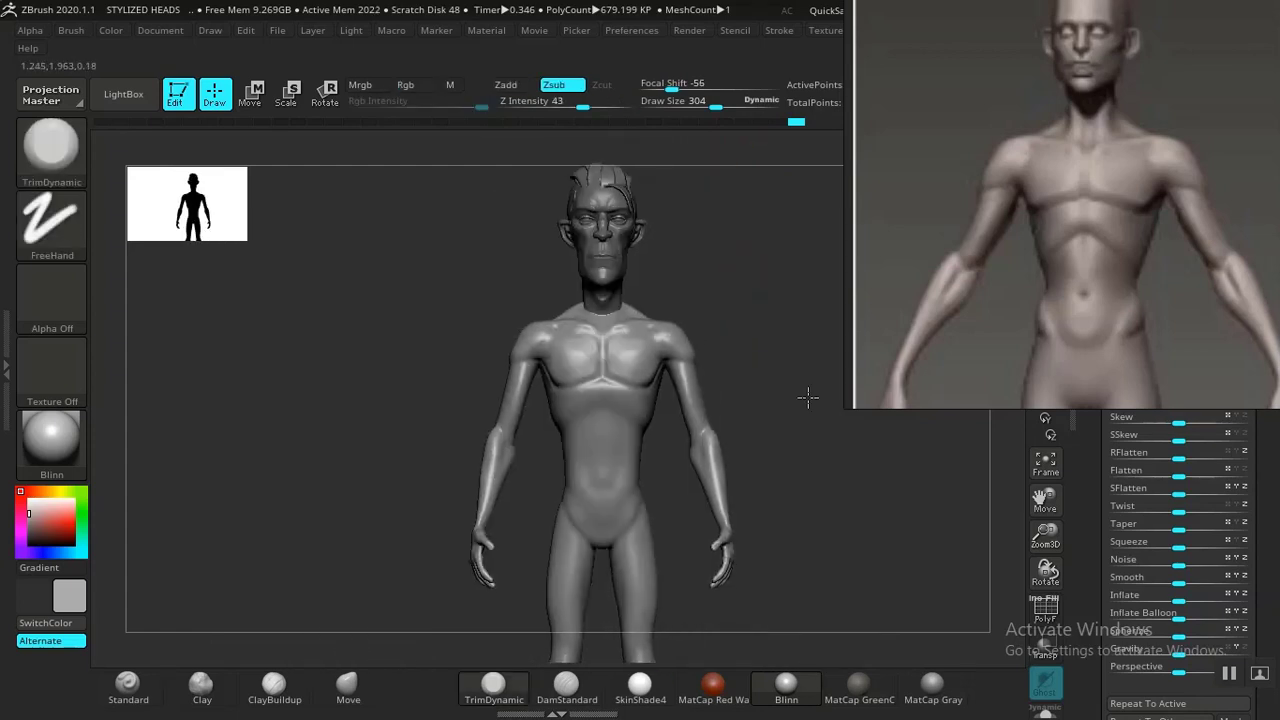
Reshape the chest and back profile from the side with the Move brush at draw size 504, then smooth.
right_click_drag(808, 398, 730, 293, "ctrl")
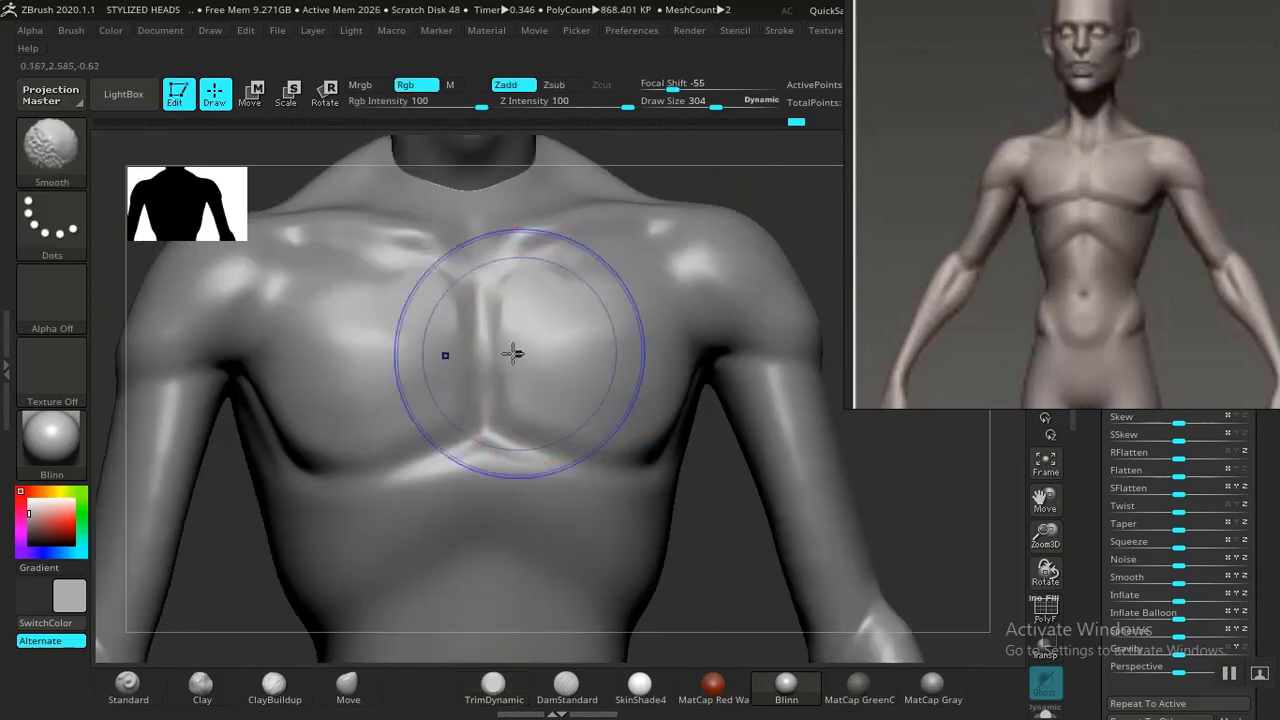
mouse_move(514, 351)
left_mouse_down("shift")
mouse_move(471, 309)
mouse_move(302, 443)
left_mouse_up("shift")
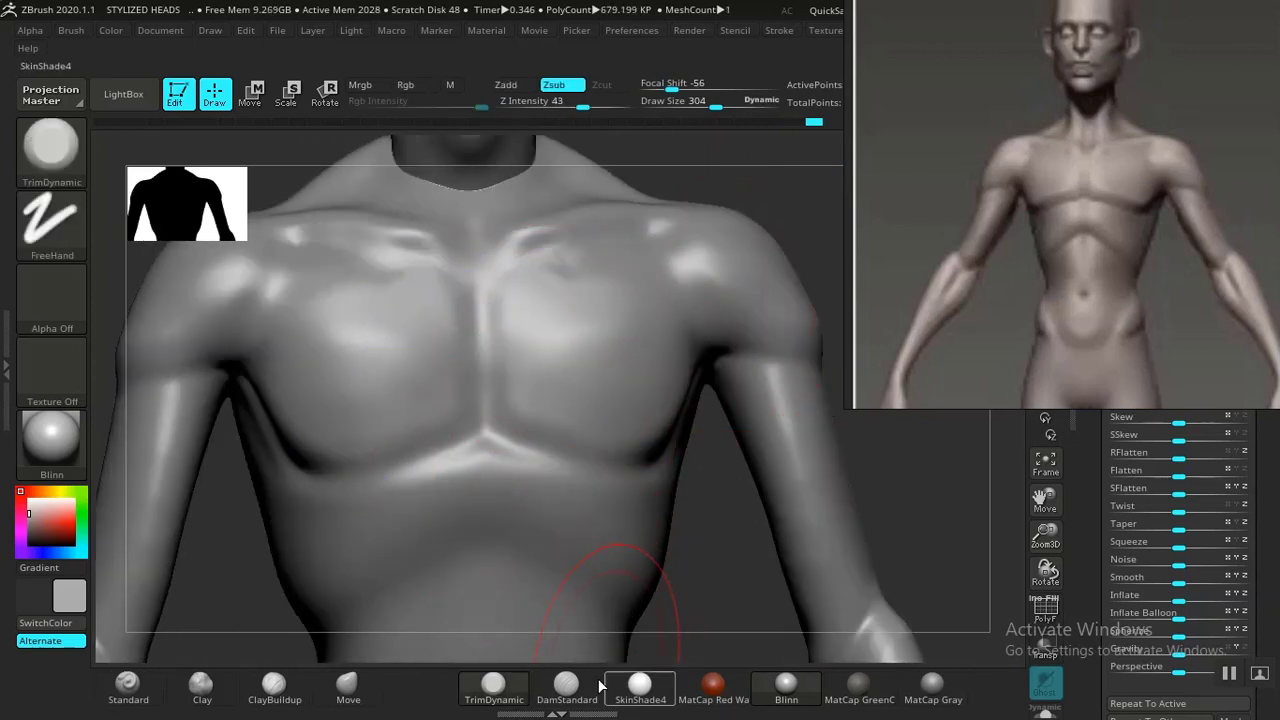
right_click_drag(700, 562, 717, 331, "ctrl")
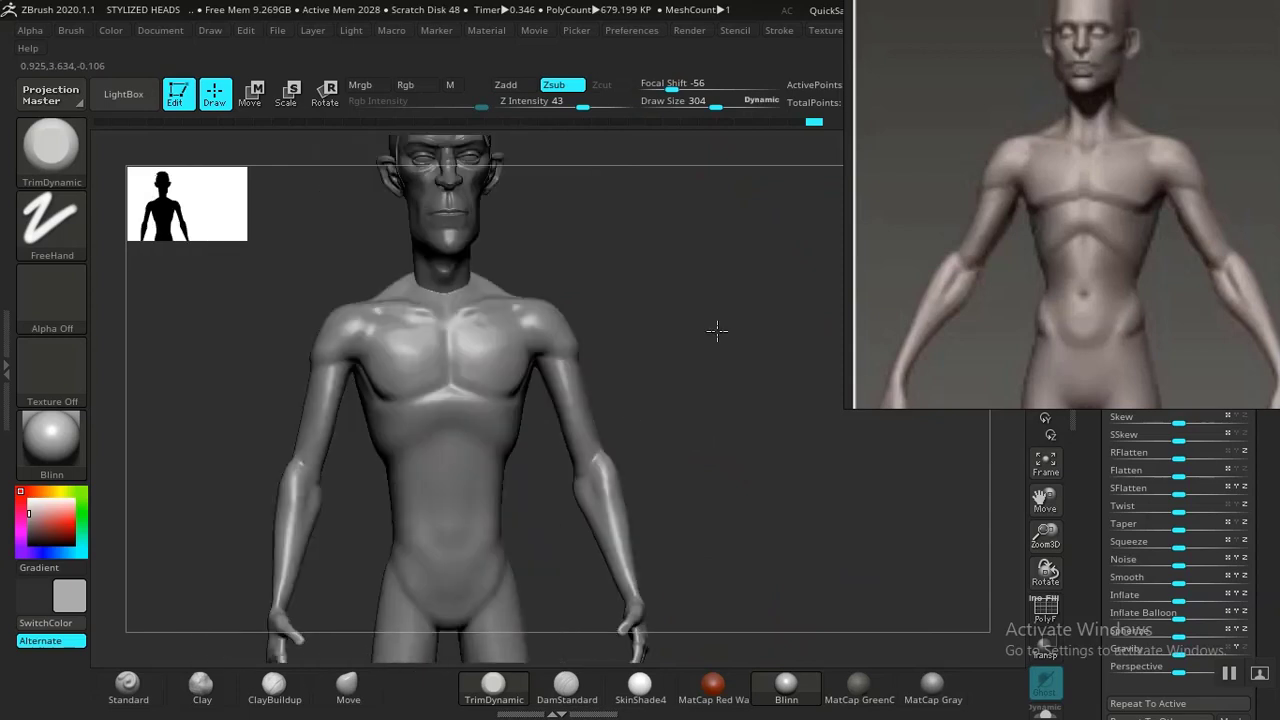
left_click_drag(717, 331, 604, 398)
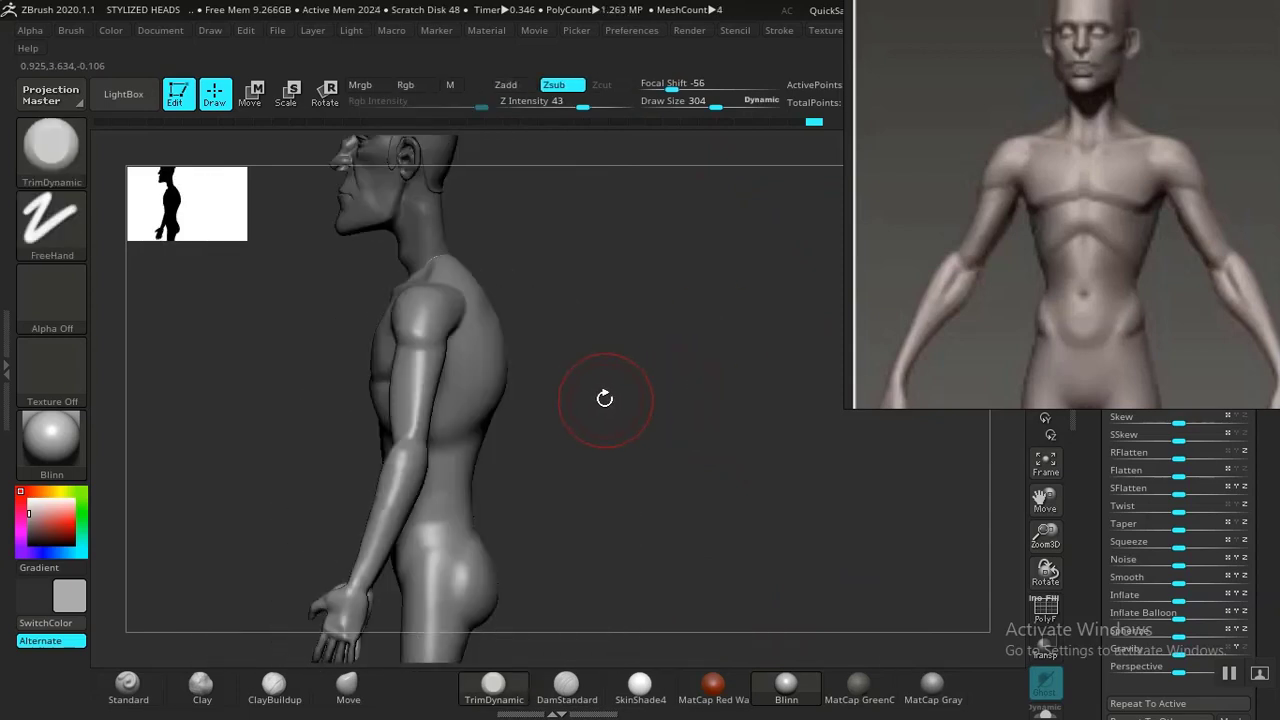
mouse_move(604, 398)
right_mouse_down("ctrl")
mouse_move(623, 371)
mouse_move(633, 395)
right_mouse_up("ctrl")
left_click_drag(603, 382, 597, 410)
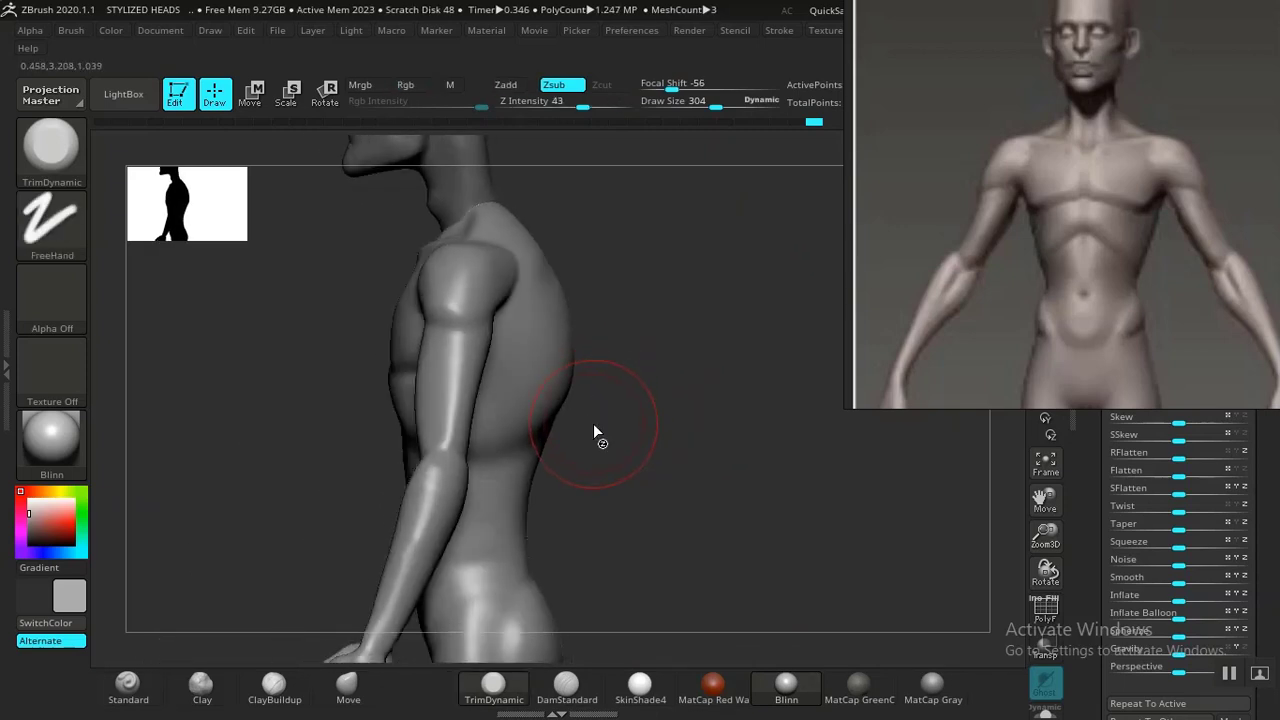
key("bracketright")
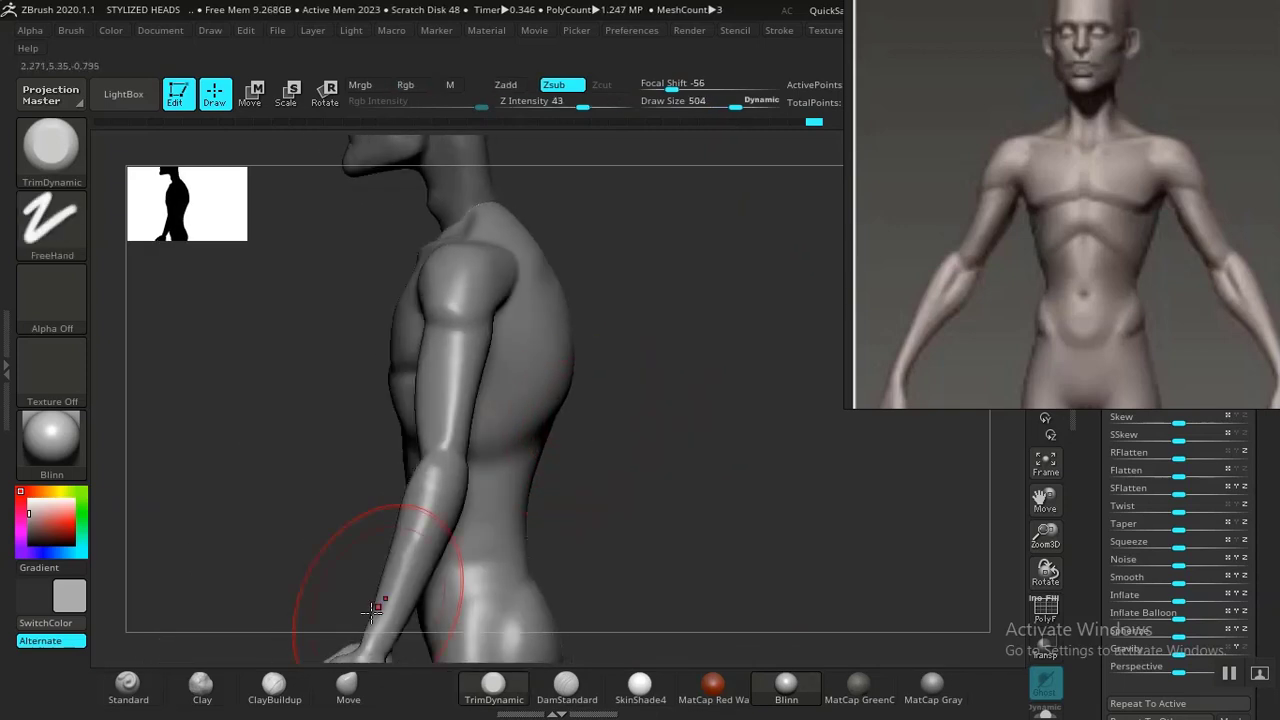
left_click(349, 686)
mouse_move(563, 506)
left_mouse_down()
mouse_move(537, 397)
mouse_move(517, 394)
left_mouse_up()
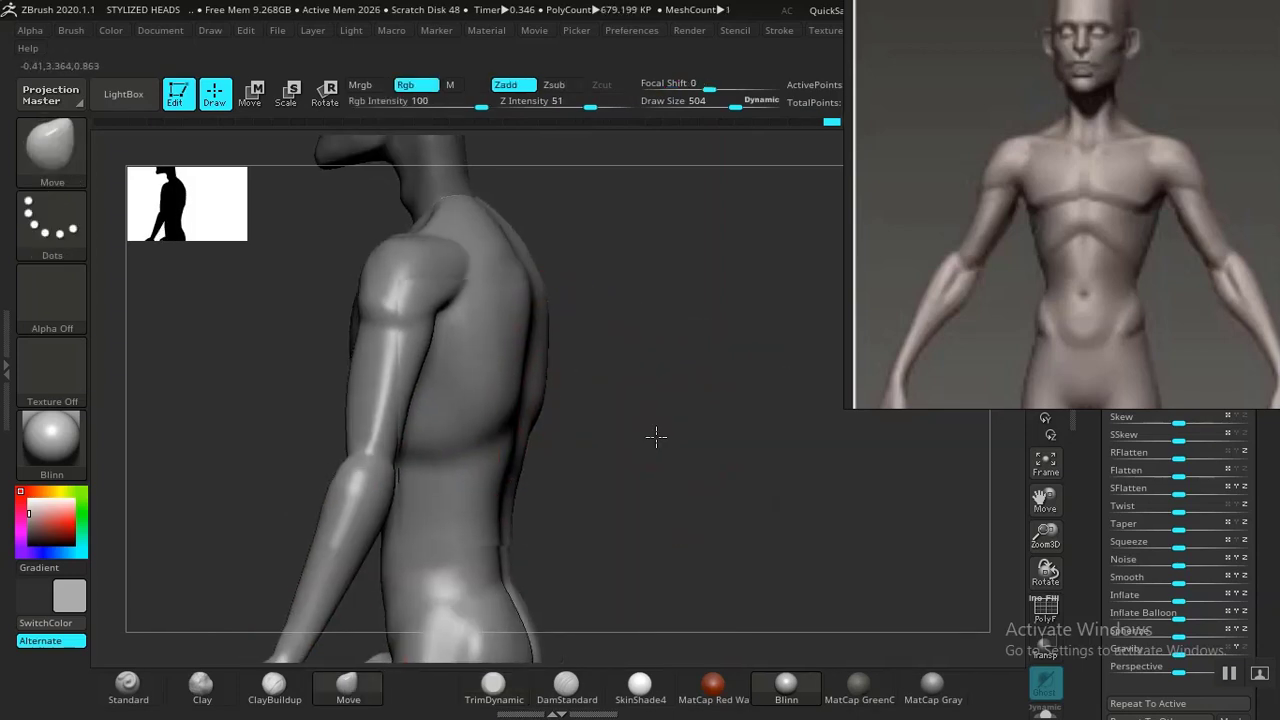
mouse_move(654, 437)
left_mouse_down()
mouse_move(699, 432)
mouse_move(531, 300)
left_mouse_up()
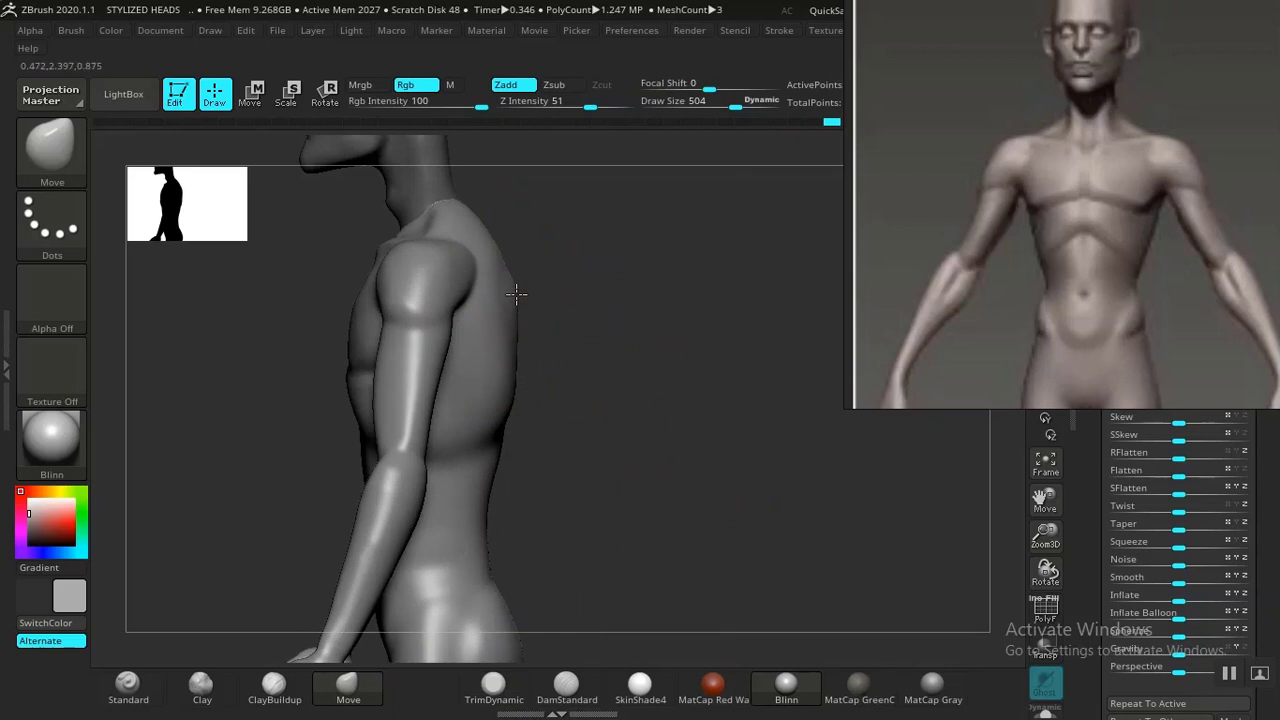
left_click_drag(622, 357, 541, 285, "alt")
mouse_move(602, 322)
left_mouse_down("alt")
mouse_move(663, 460)
mouse_move(547, 427)
mouse_move(600, 440)
mouse_move(563, 429)
mouse_move(434, 471)
mouse_move(468, 418)
mouse_move(549, 457)
mouse_move(478, 388)
left_mouse_up("alt")
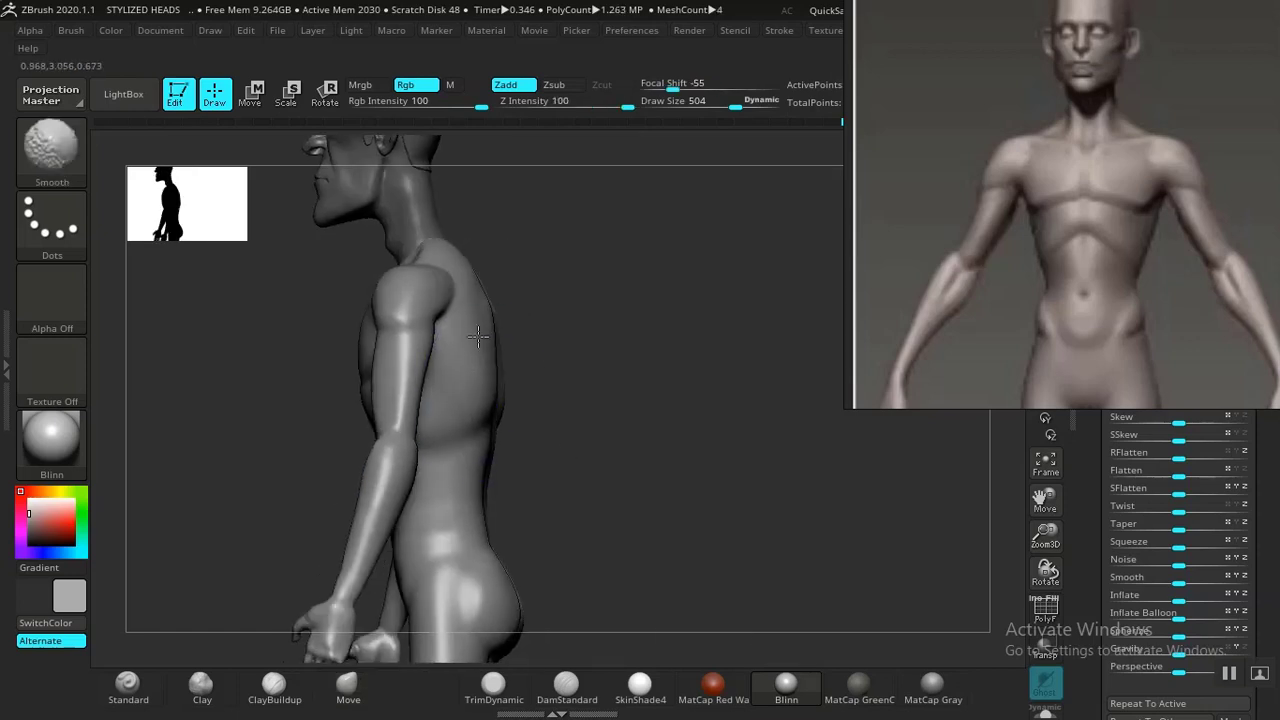
mouse_move(634, 377)
left_mouse_down()
mouse_move(580, 377)
mouse_move(869, 357)
mouse_move(634, 380)
mouse_move(634, 423)
mouse_move(647, 423)
mouse_move(683, 411)
mouse_move(651, 354)
mouse_move(535, 376)
left_mouse_up()
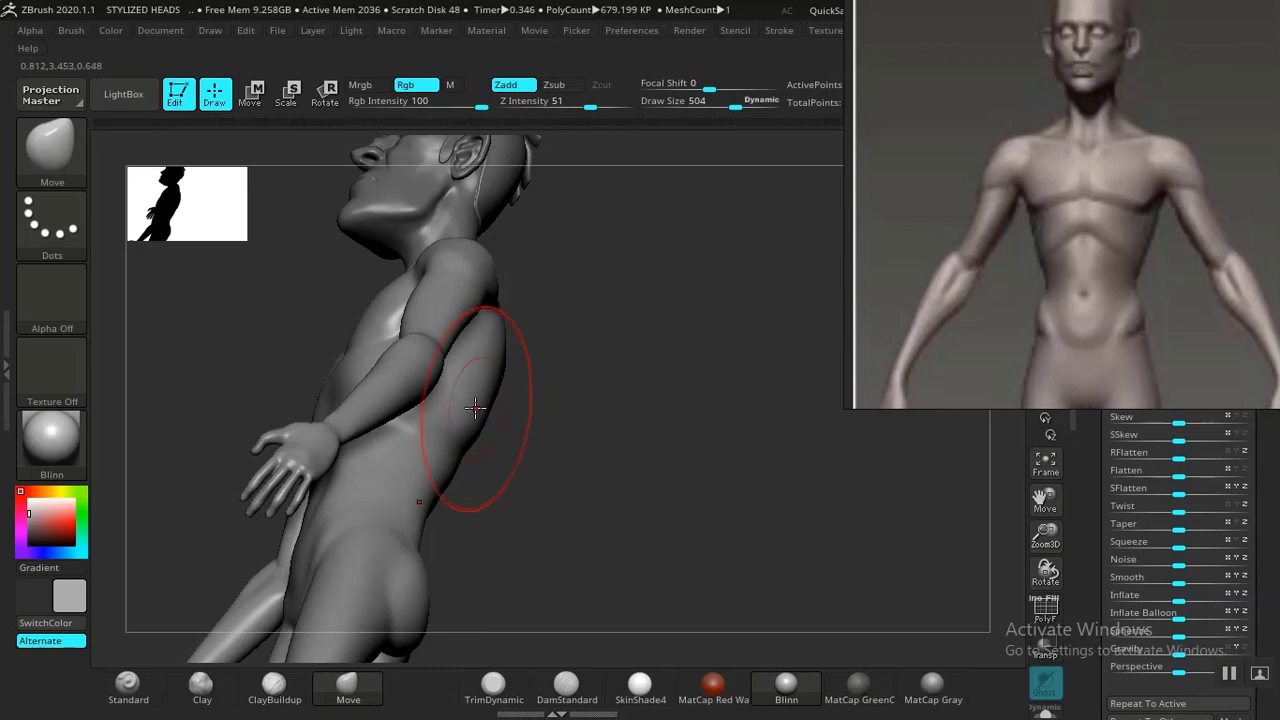
Push the torso's flank with the Move brush from the front and undo the stroke that deformed the neck area.
key("shift")
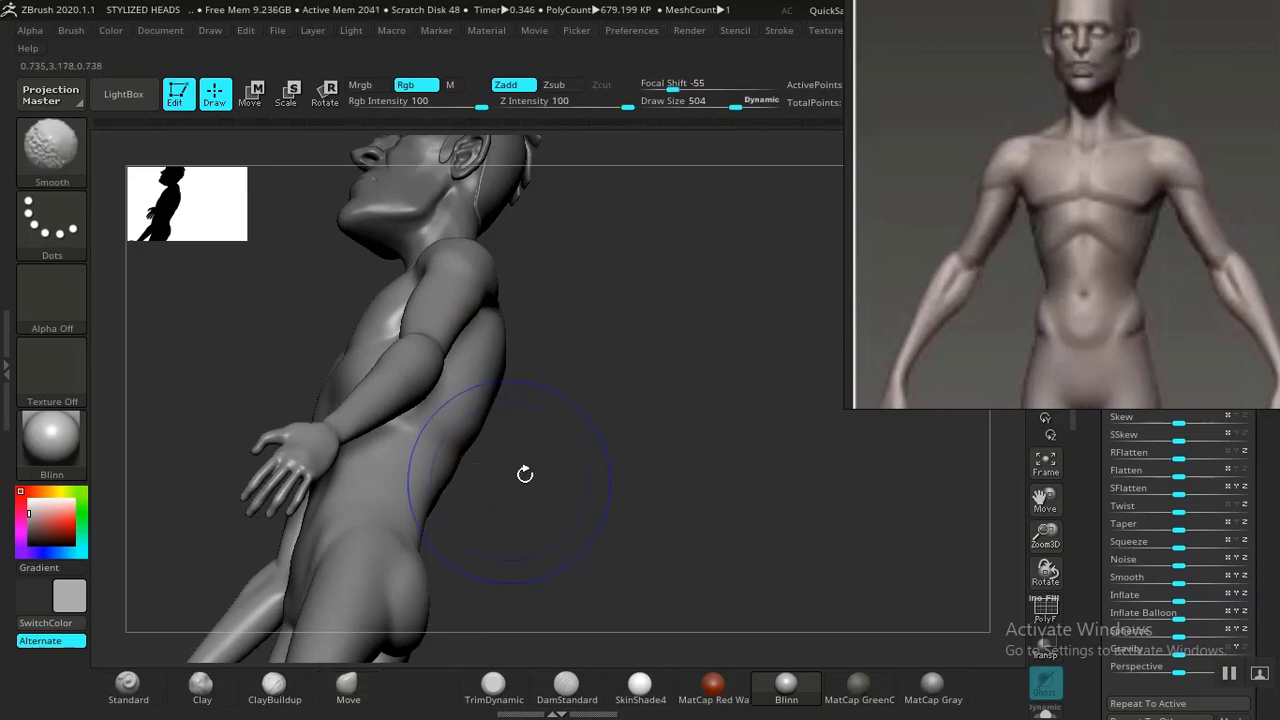
mouse_move(525, 474)
left_mouse_down()
mouse_move(694, 489)
mouse_move(734, 437)
mouse_move(660, 397)
mouse_move(741, 357)
mouse_move(757, 451)
mouse_move(778, 459)
left_mouse_up()
left_click_drag(766, 300, 769, 368, "alt")
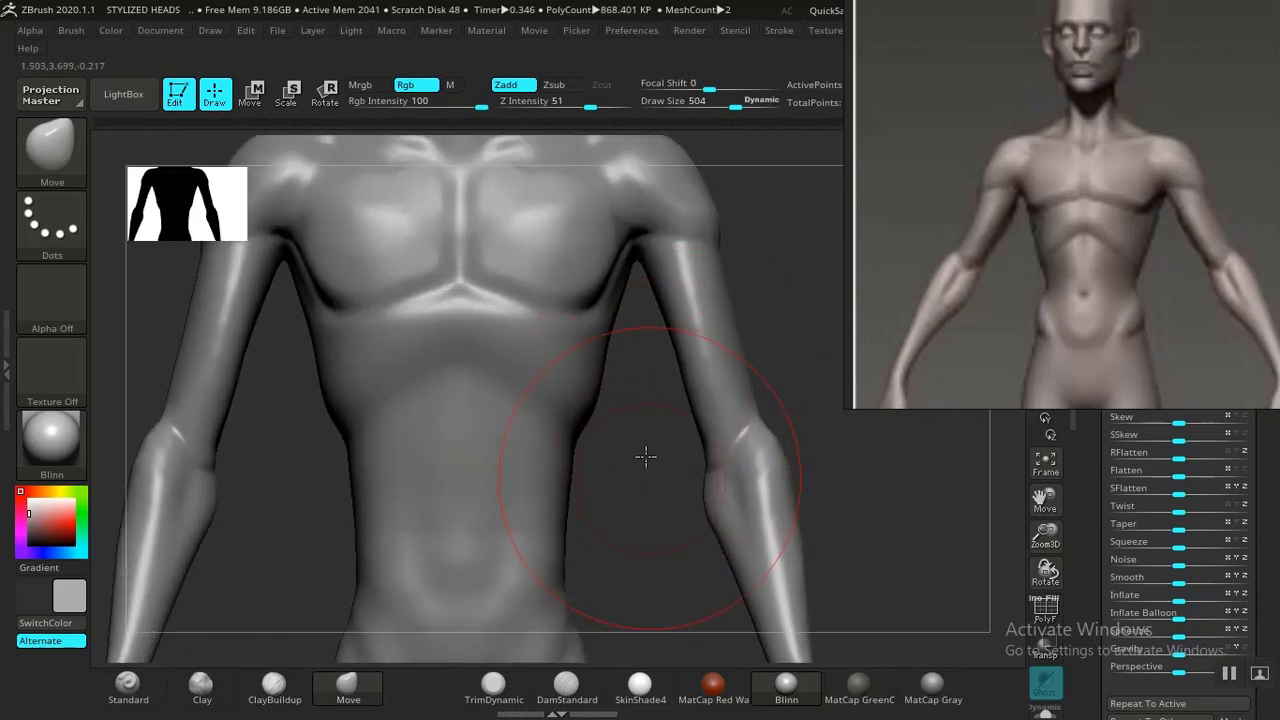
mouse_move(645, 457)
left_mouse_down("alt")
mouse_move(743, 374)
mouse_move(763, 380)
mouse_move(748, 412)
mouse_move(760, 371)
mouse_move(726, 366)
mouse_move(705, 411)
mouse_move(757, 394)
mouse_move(694, 314)
left_mouse_up("alt")
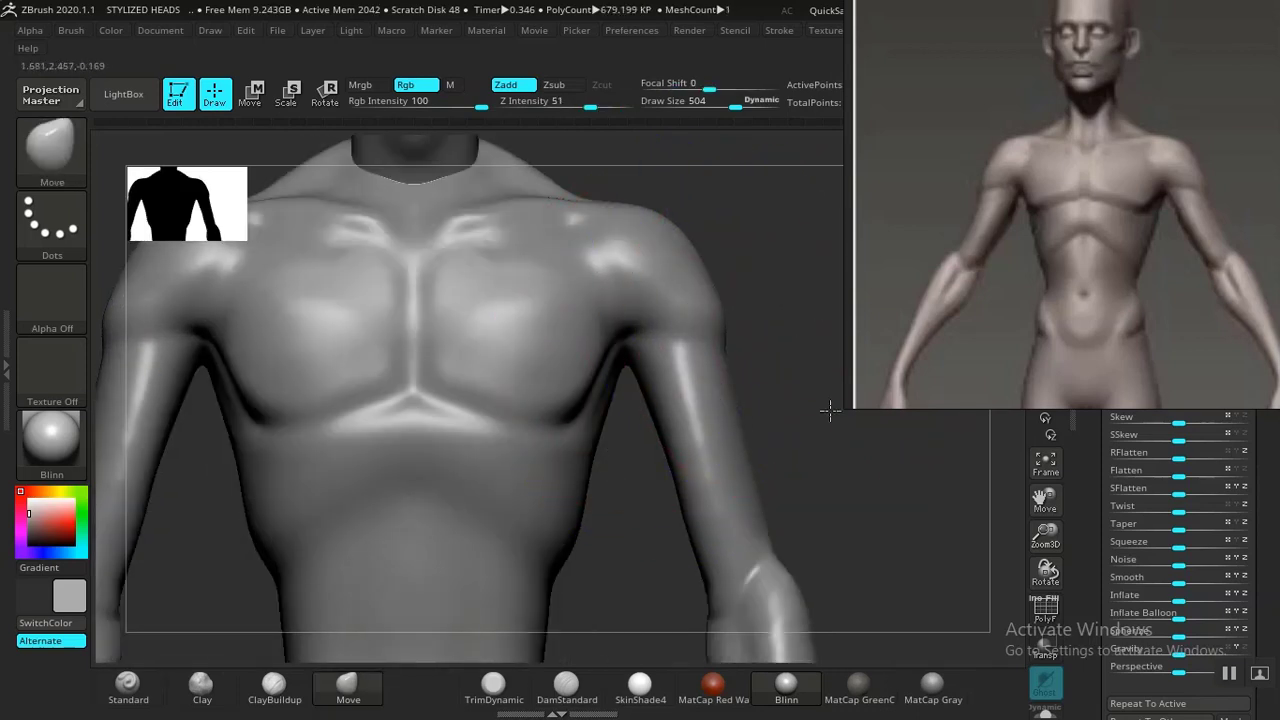
mouse_move(830, 409)
left_mouse_down("alt")
mouse_move(757, 343)
mouse_move(570, 375)
left_mouse_up("alt")
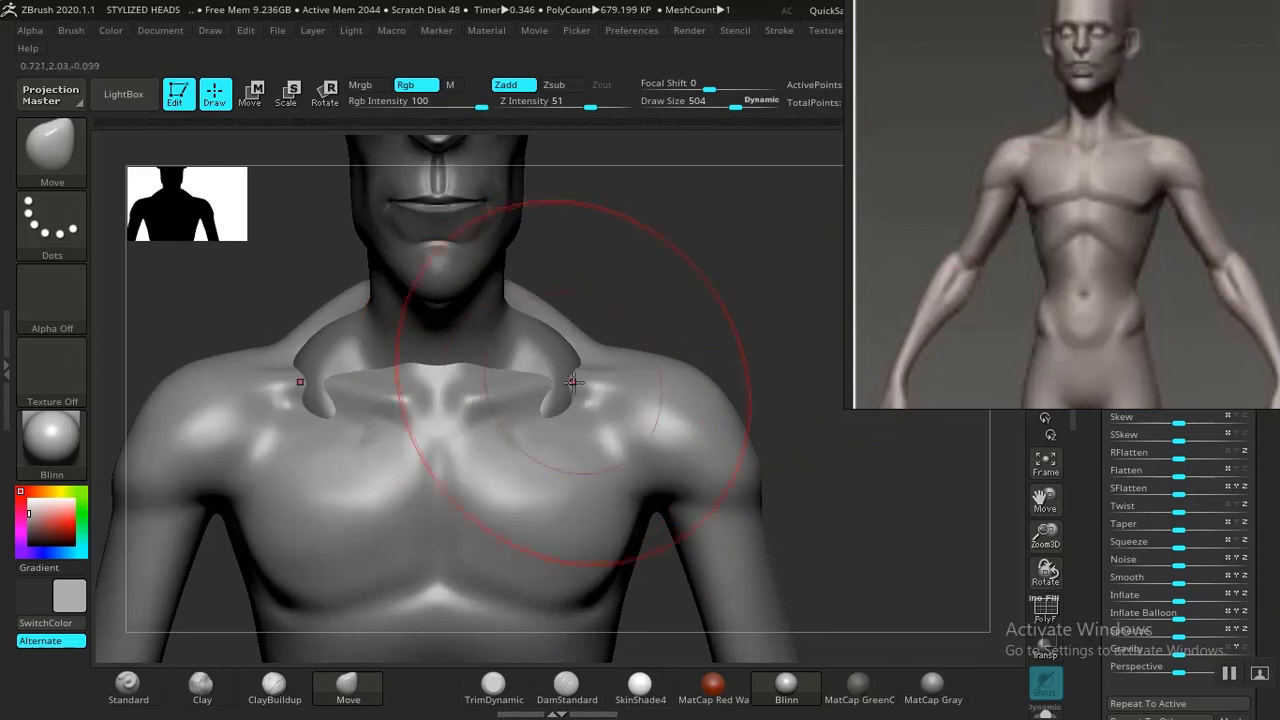
left_click(566, 688)
key("ctrl+z")
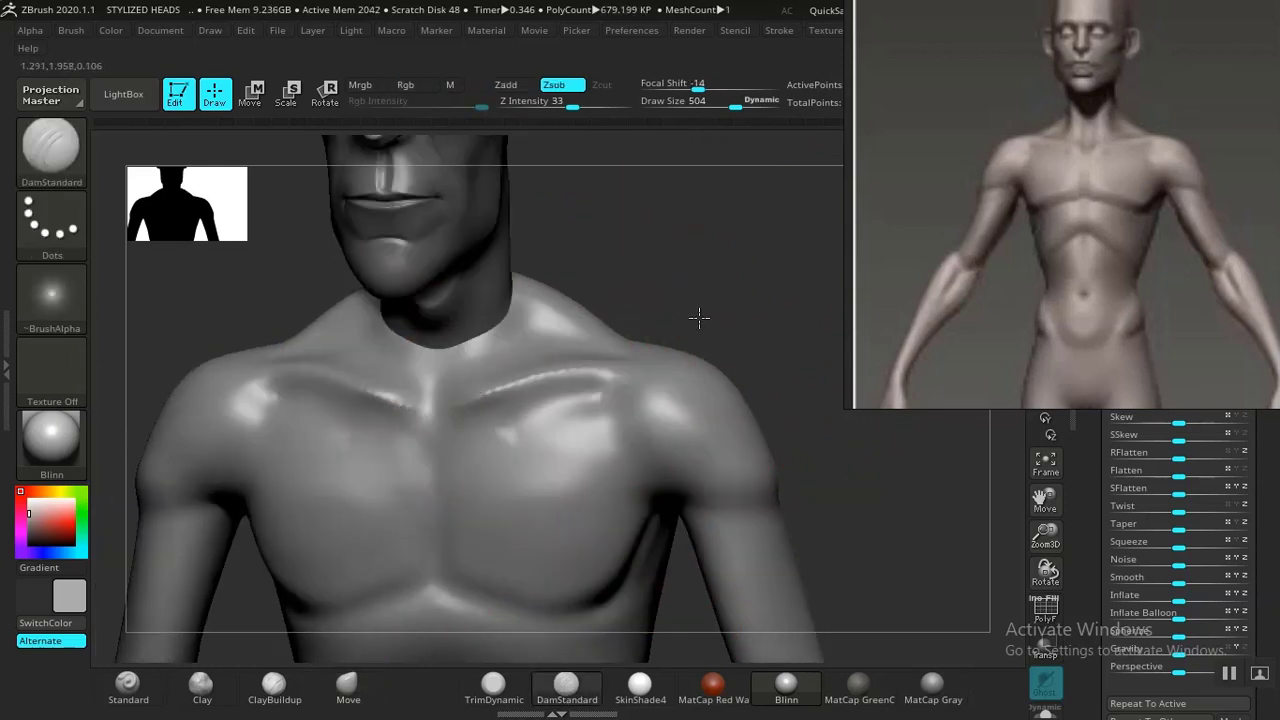
Carve along the collarbone and shoulder with DamStandard and lower its Z Intensity to 11.
left_click_drag(694, 314, 543, 400)
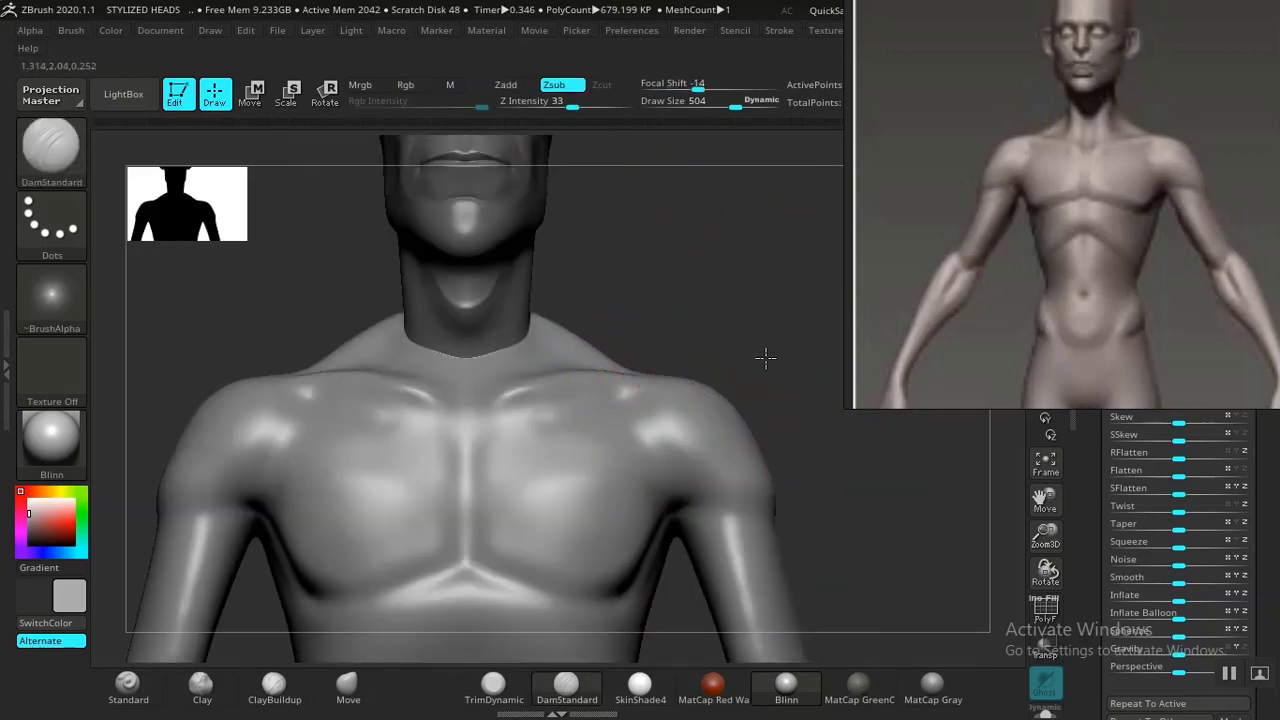
left_click_drag(766, 357, 726, 340, "alt")
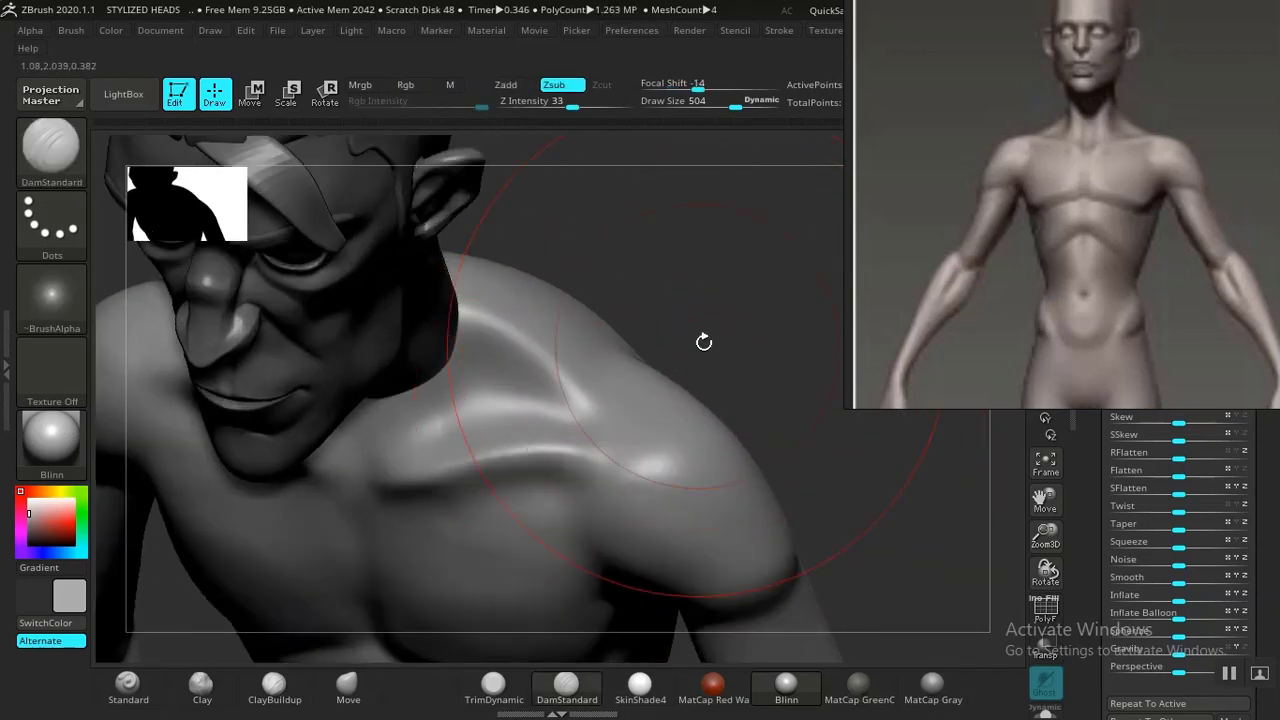
left_click_drag(704, 342, 757, 226)
left_click_drag(578, 488, 595, 577)
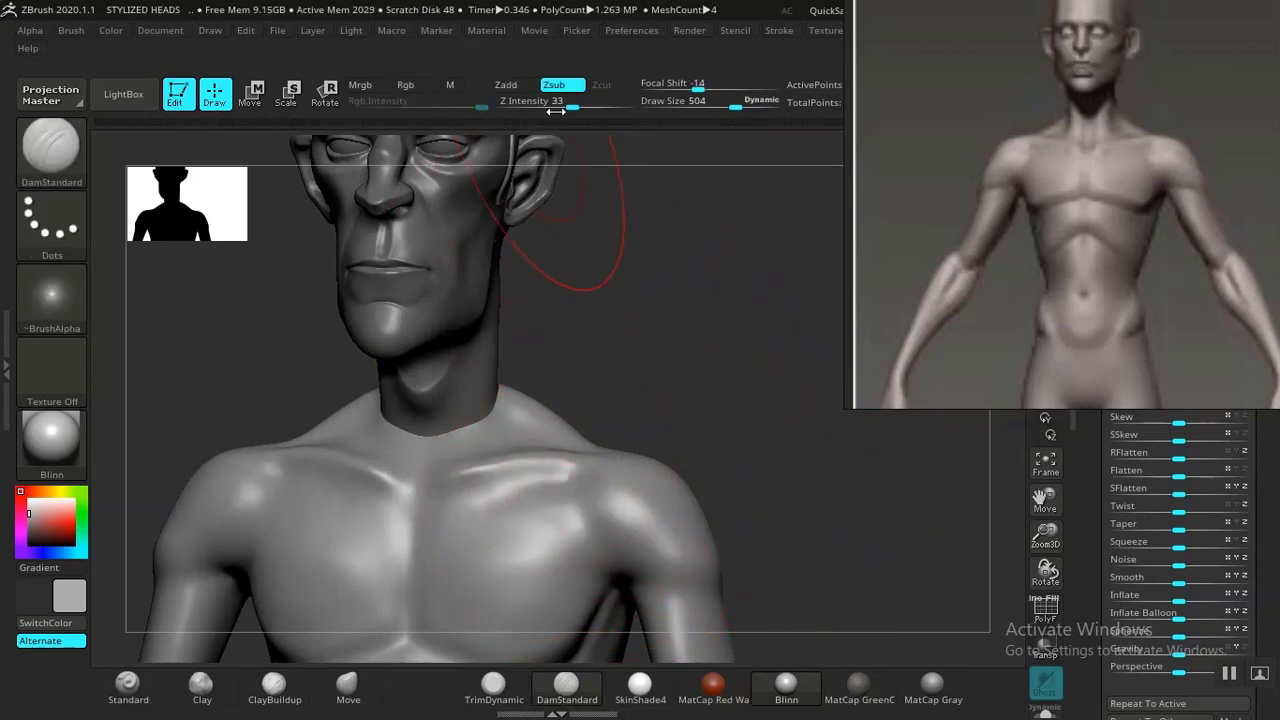
left_click_drag(555, 111, 523, 111)
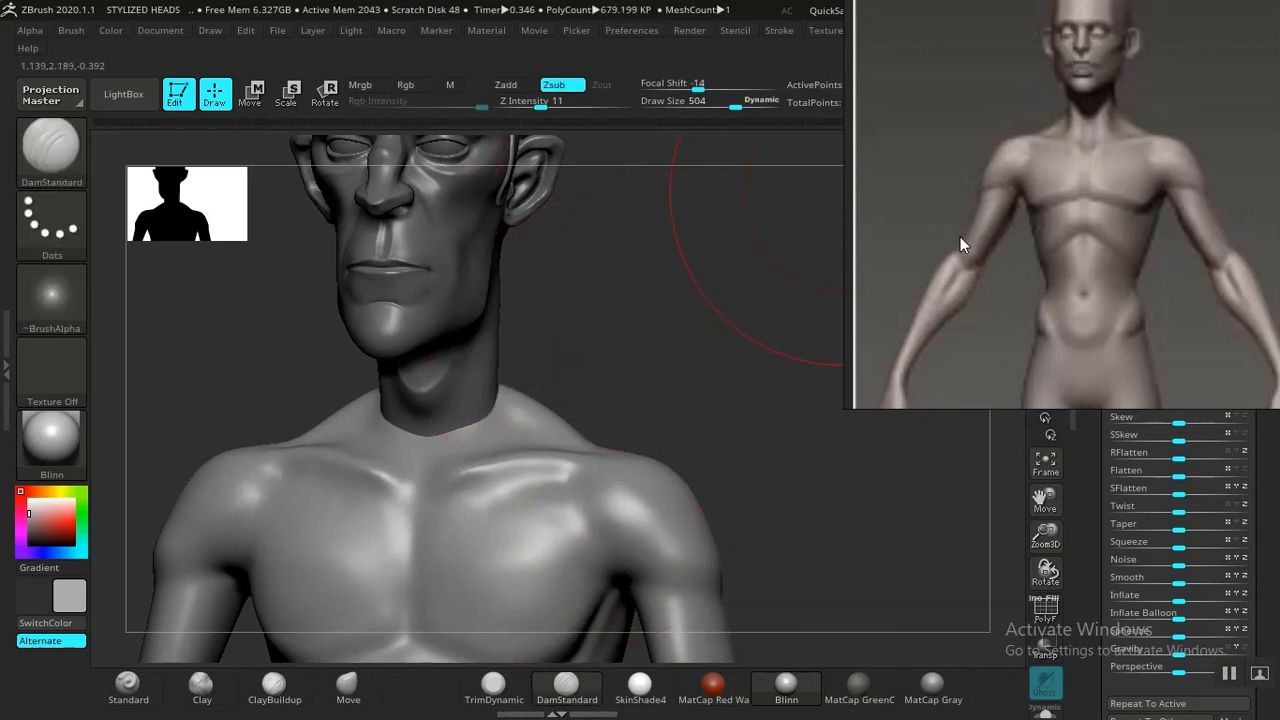
left_click_drag(824, 496, 779, 458, "shift")
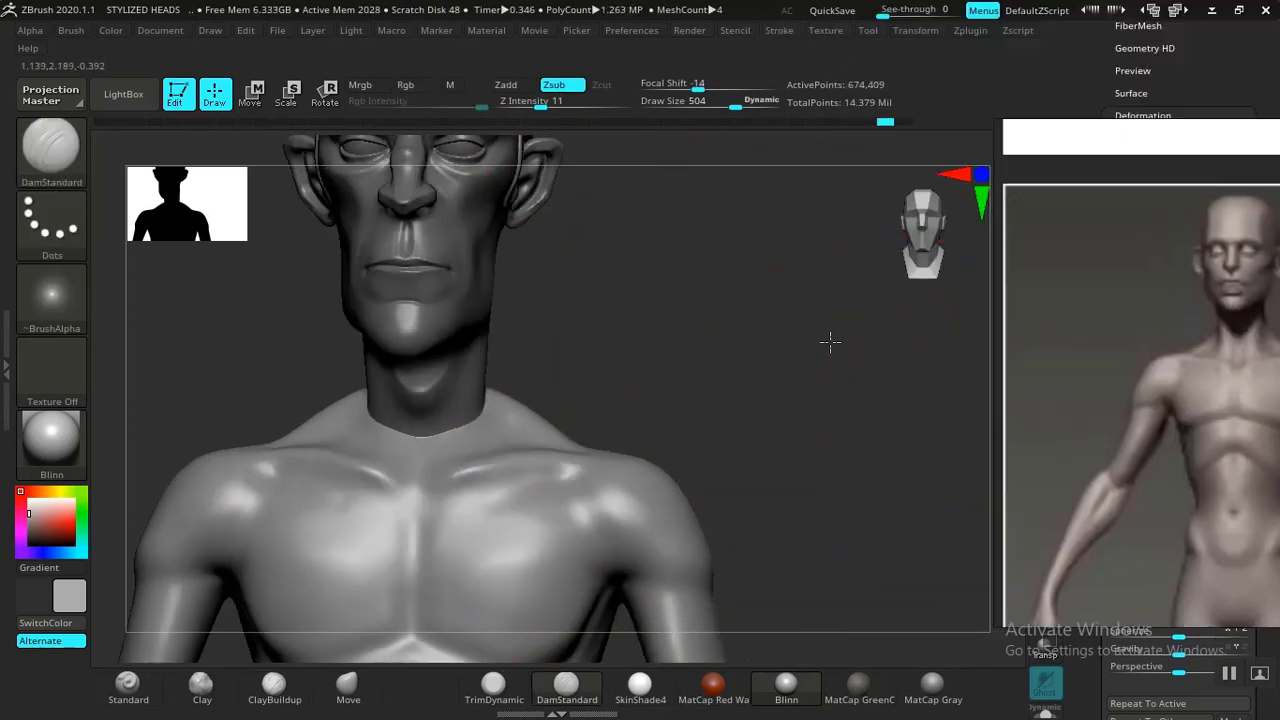
Turn off LazyMouse in the Stroke settings.
left_click_drag(819, 379, 797, 372)
left_click(826, 31)
left_click_drag(958, 312, 929, 298)
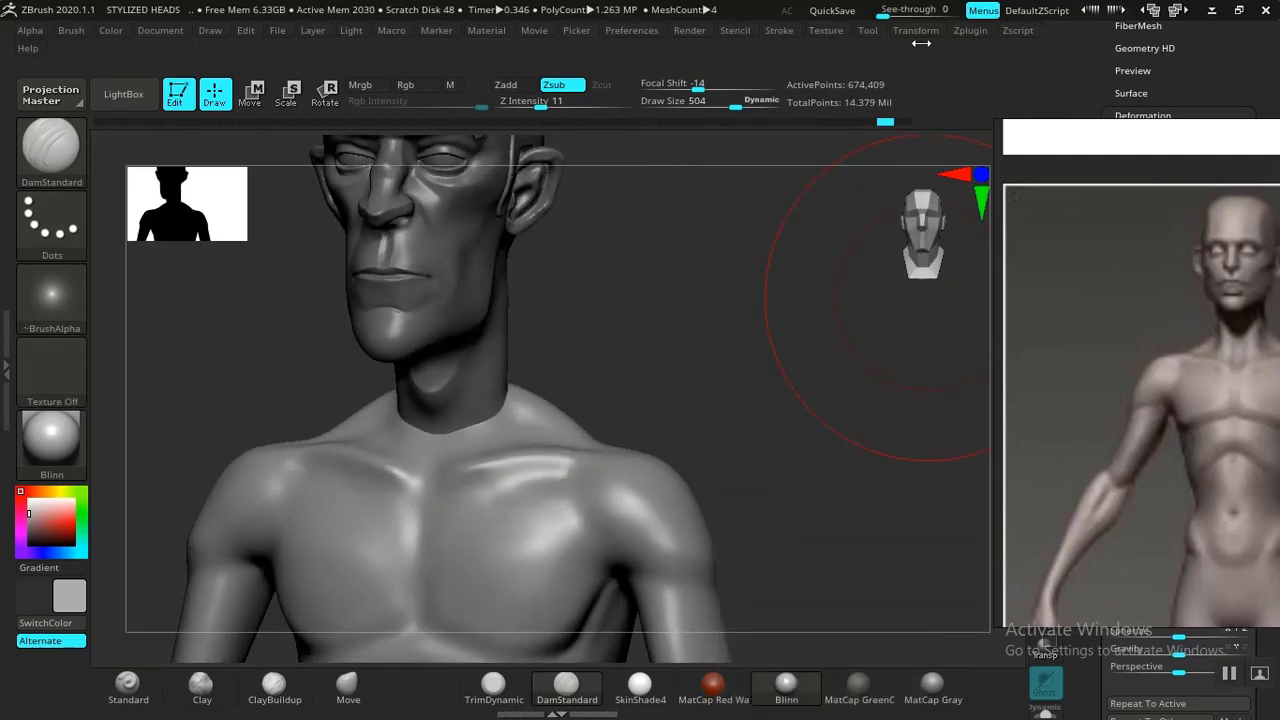
left_click(784, 32)
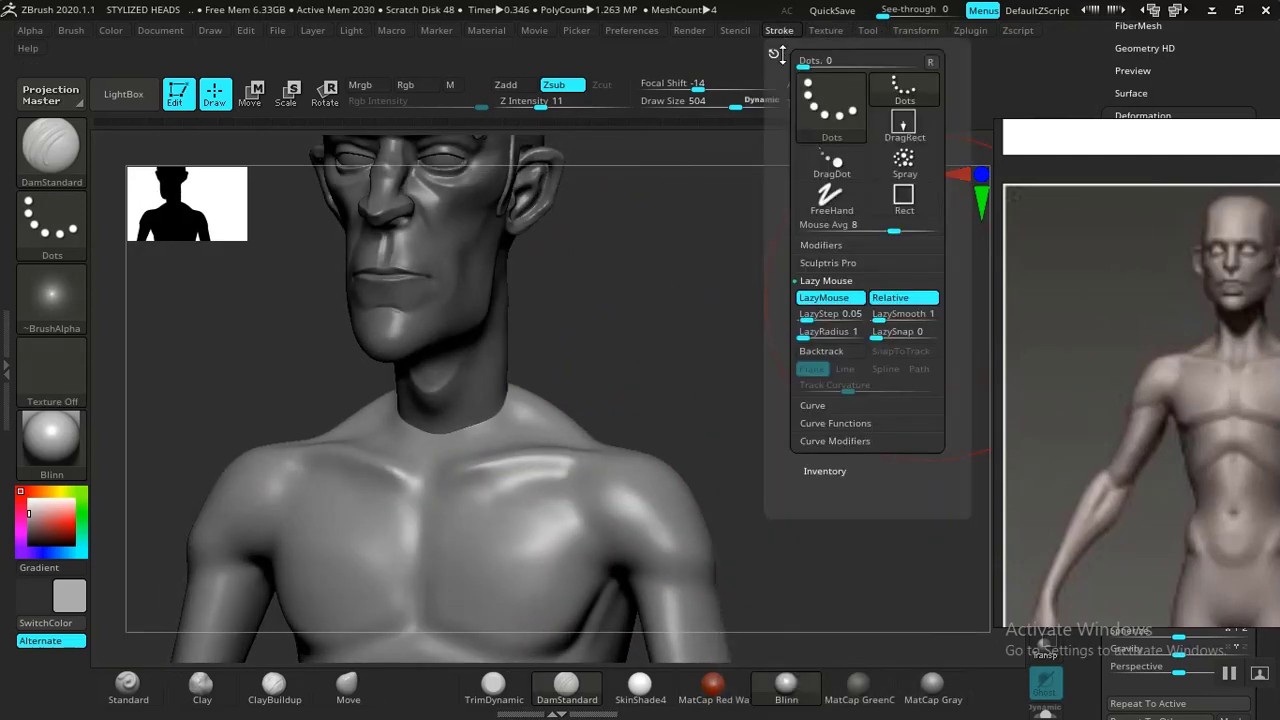
left_click(832, 298)
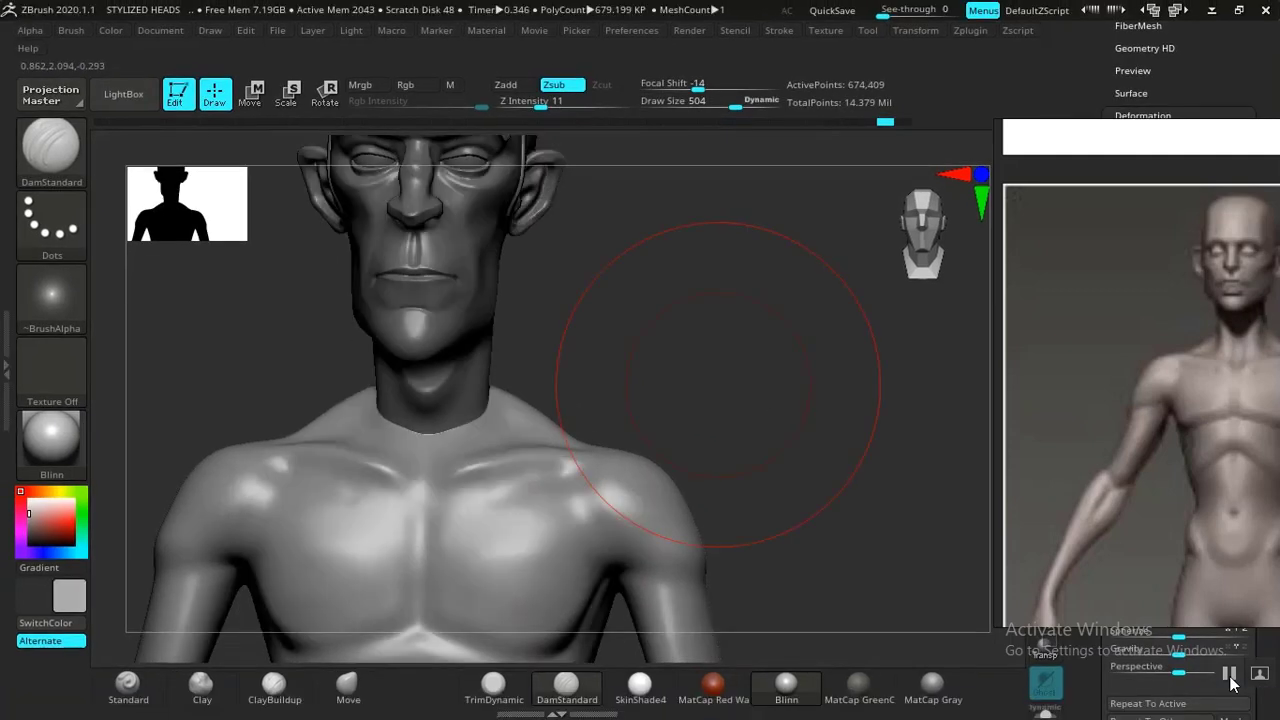
left_click_drag(817, 497, 810, 433)
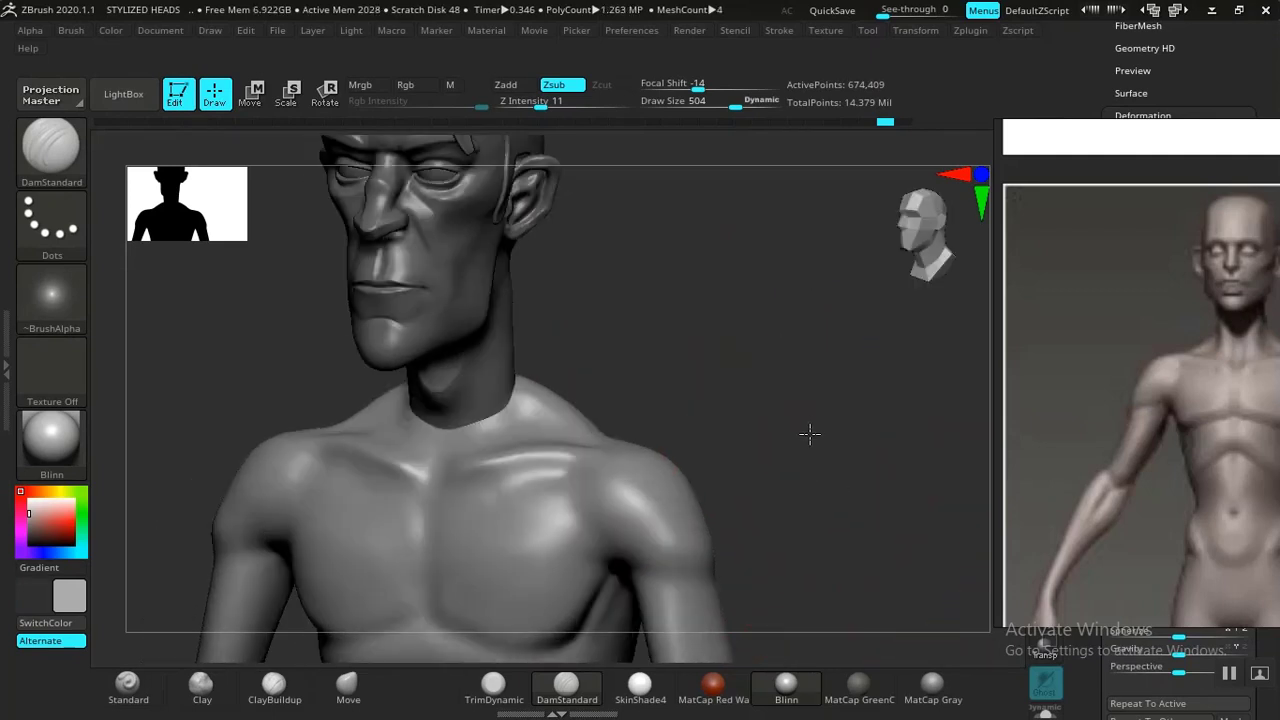
Carve creases along the deltoid and shoulder with the DamStandard brush.
left_click_drag(762, 398, 783, 551, "alt")
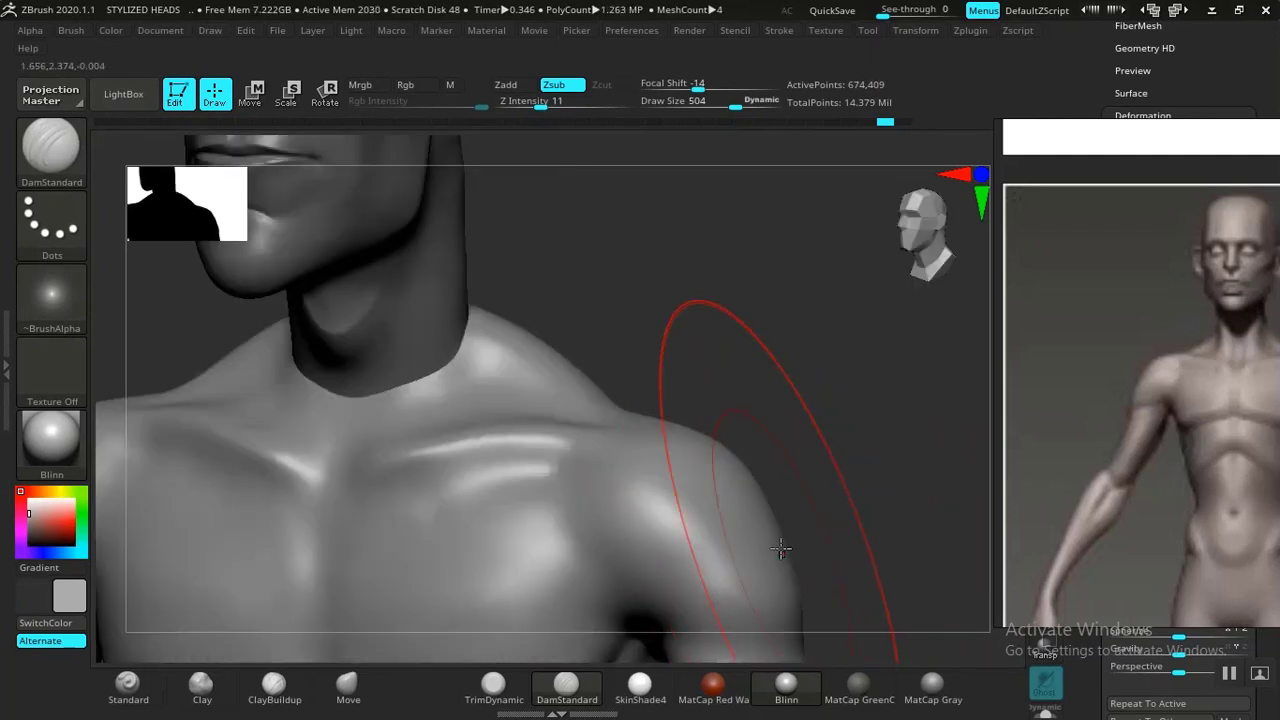
left_click_drag(748, 364, 740, 338, "alt")
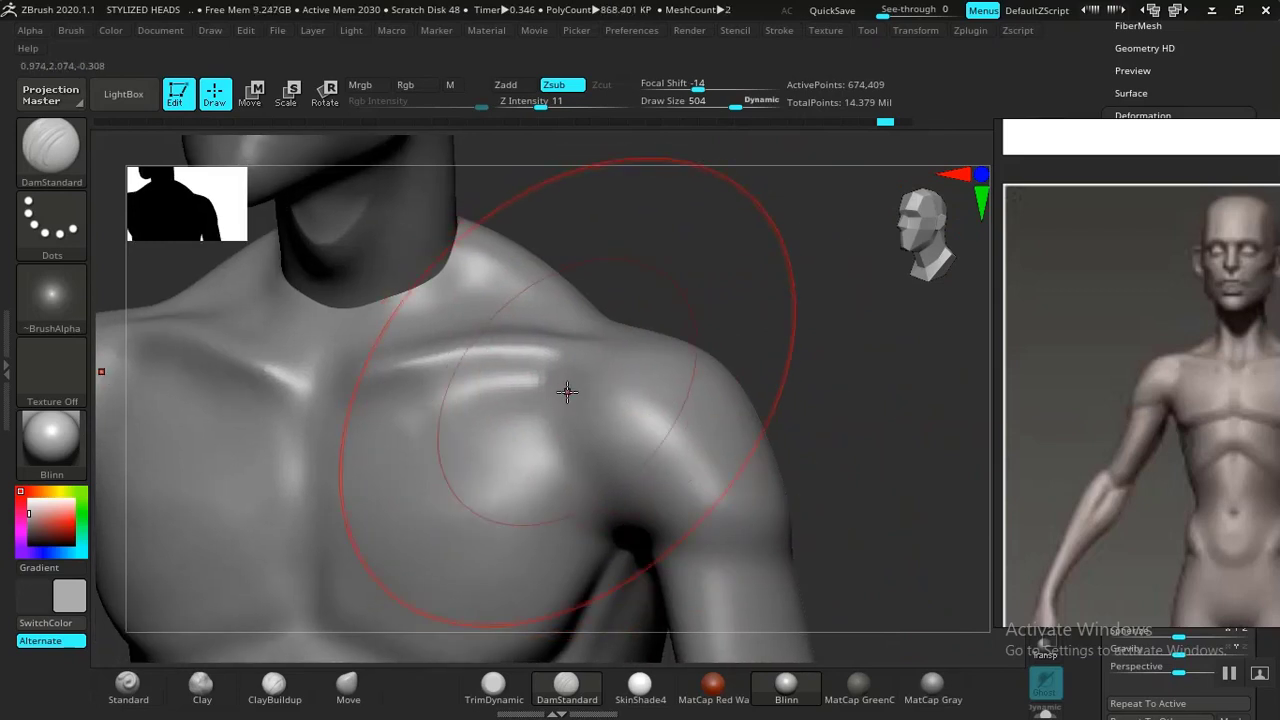
mouse_move(572, 421)
left_mouse_down()
mouse_move(571, 470)
mouse_move(613, 515)
left_mouse_up()
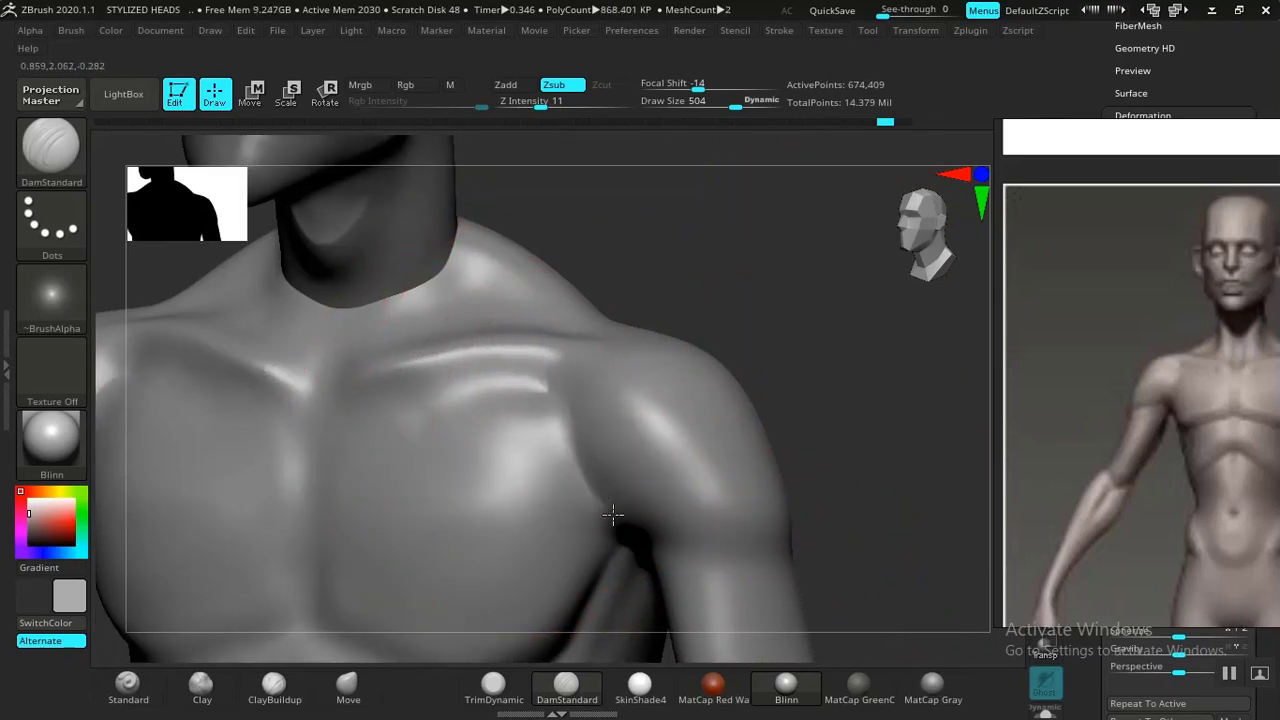
mouse_move(569, 406)
left_mouse_down()
mouse_move(584, 393)
mouse_move(565, 397)
left_mouse_up()
mouse_move(878, 406)
left_mouse_down("alt")
mouse_move(791, 411)
mouse_move(771, 451)
mouse_move(846, 545)
left_mouse_up("alt")
left_click_drag(810, 520, 854, 509)
left_click_drag(786, 486, 760, 505, "alt")
mouse_move(820, 505)
left_mouse_down("alt")
mouse_move(850, 539)
mouse_move(857, 443)
mouse_move(623, 451)
left_mouse_up("alt")
Smooth the carved shoulder and collarbone creases from the front and side.
key("shift")
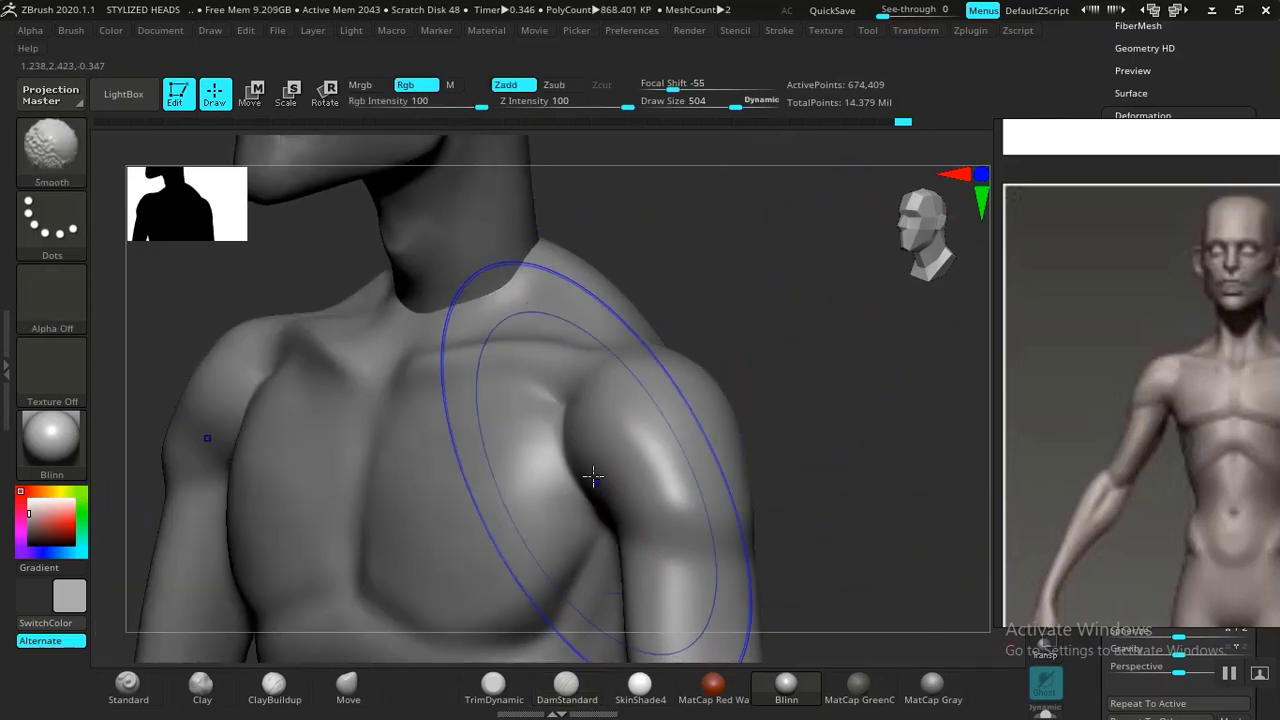
mouse_move(734, 354)
left_mouse_down("alt")
mouse_move(803, 460)
mouse_move(763, 477)
mouse_move(890, 540)
left_mouse_up("alt")
left_click_drag(806, 391, 923, 417, "alt")
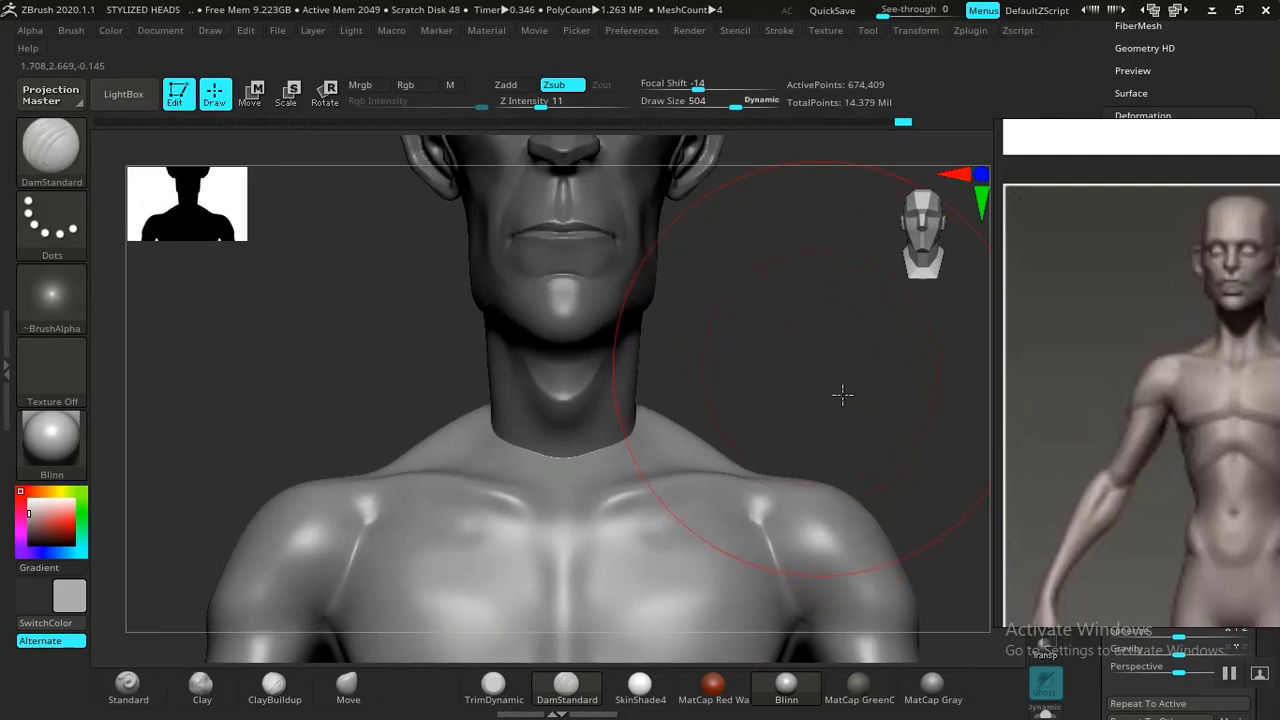
mouse_move(843, 394)
left_mouse_down()
mouse_move(903, 410)
mouse_move(917, 429)
mouse_move(743, 389)
mouse_move(537, 420)
mouse_move(405, 400)
left_mouse_up()
mouse_move(740, 527)
left_mouse_down()
mouse_move(780, 532)
mouse_move(737, 451)
mouse_move(749, 414)
mouse_move(612, 536)
left_mouse_up()
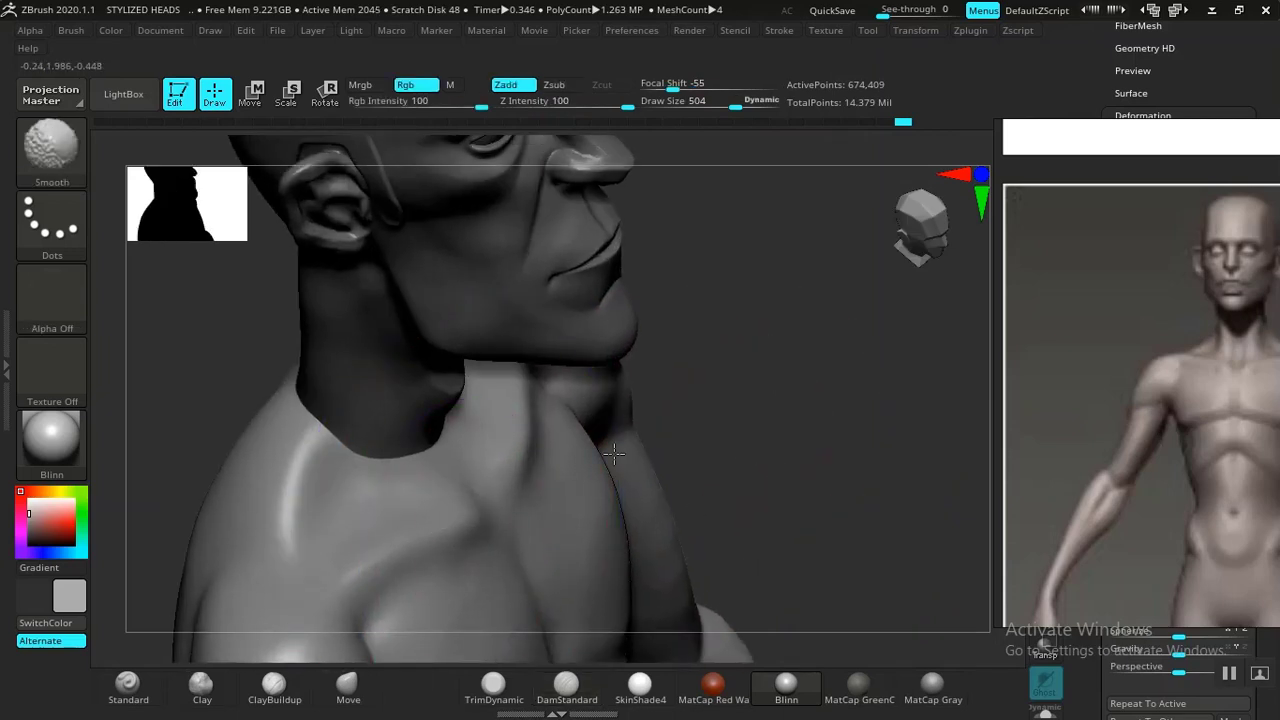
mouse_move(614, 454)
left_mouse_down()
mouse_move(826, 389)
mouse_move(828, 425)
left_mouse_up()
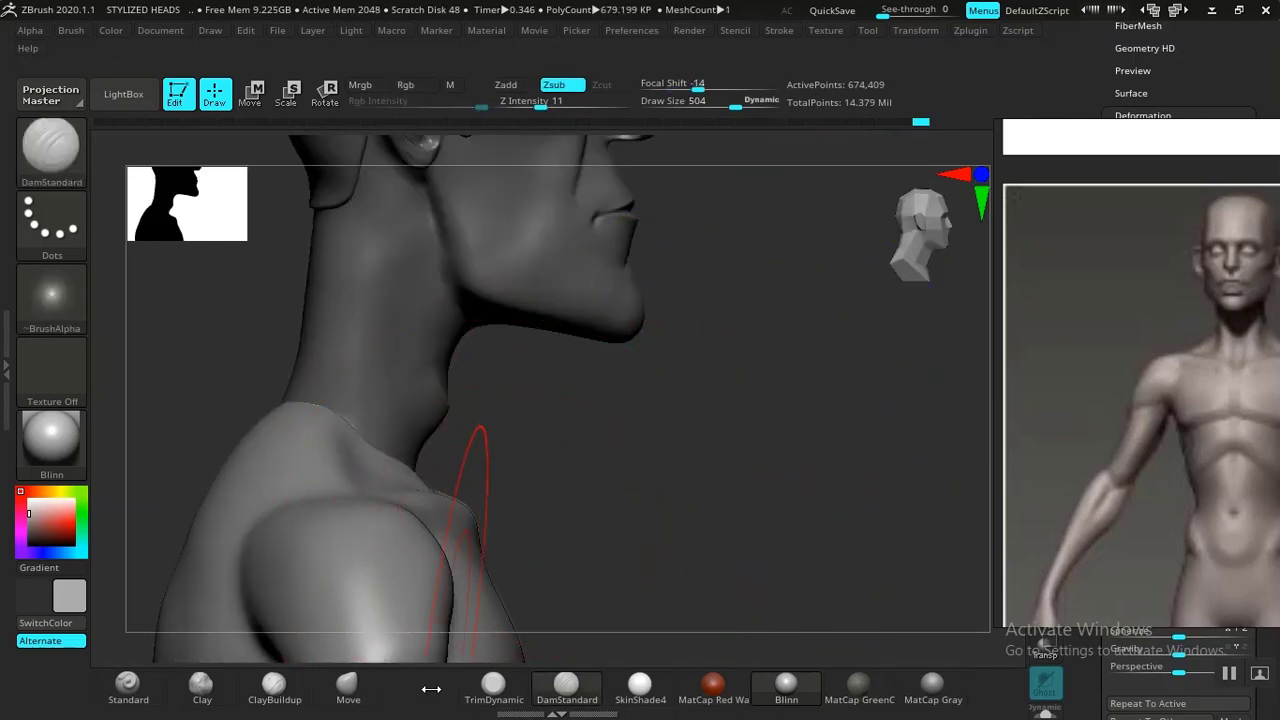
Switch to the Move brush, reduce its draw size to 272 and reshape the trapezius and shoulder from the side.
left_click(348, 686)
left_click_drag(629, 486, 461, 470)
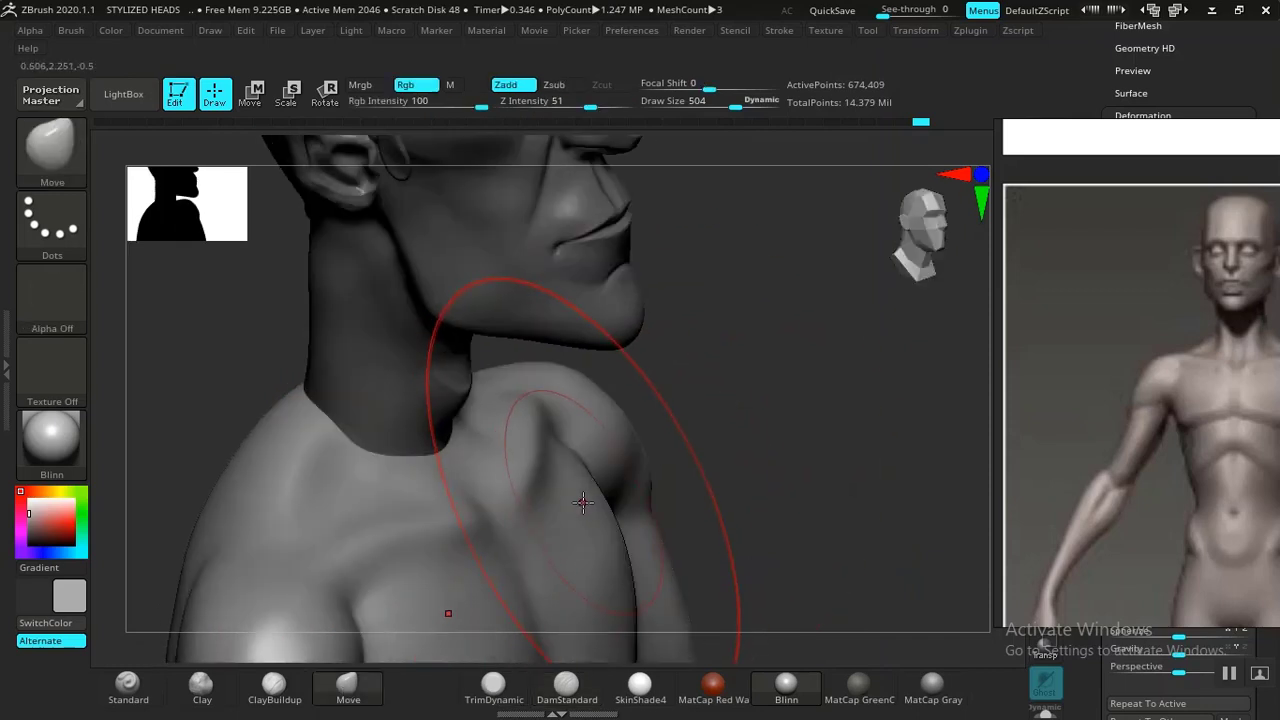
key("bracketleft")
key("bracketleft")
key("bracketleft")
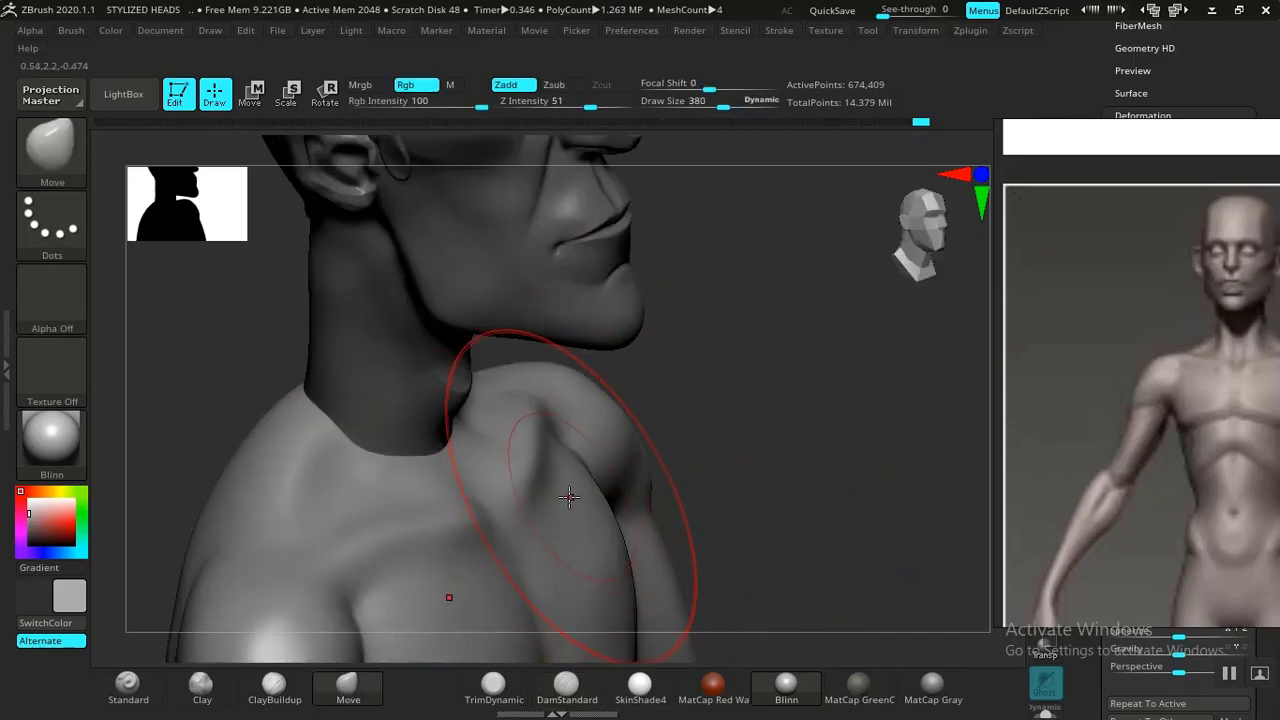
left_click_drag(731, 458, 479, 498)
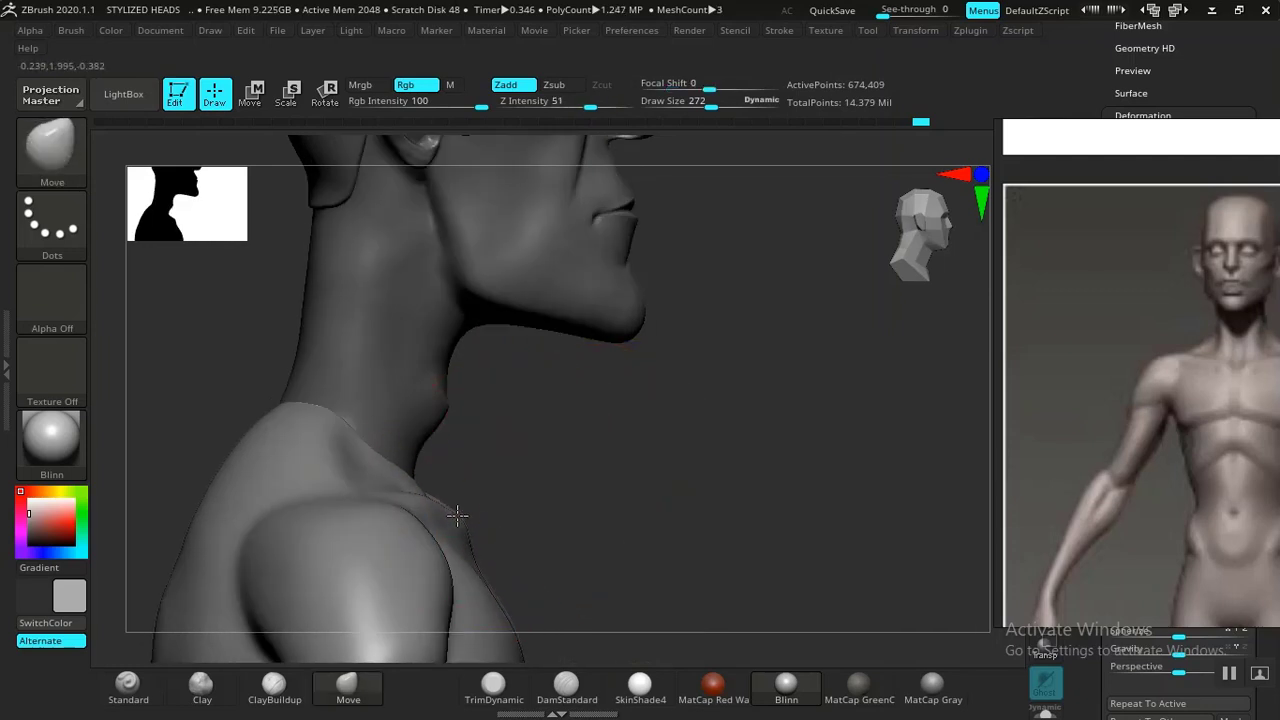
left_click_drag(669, 489, 415, 508)
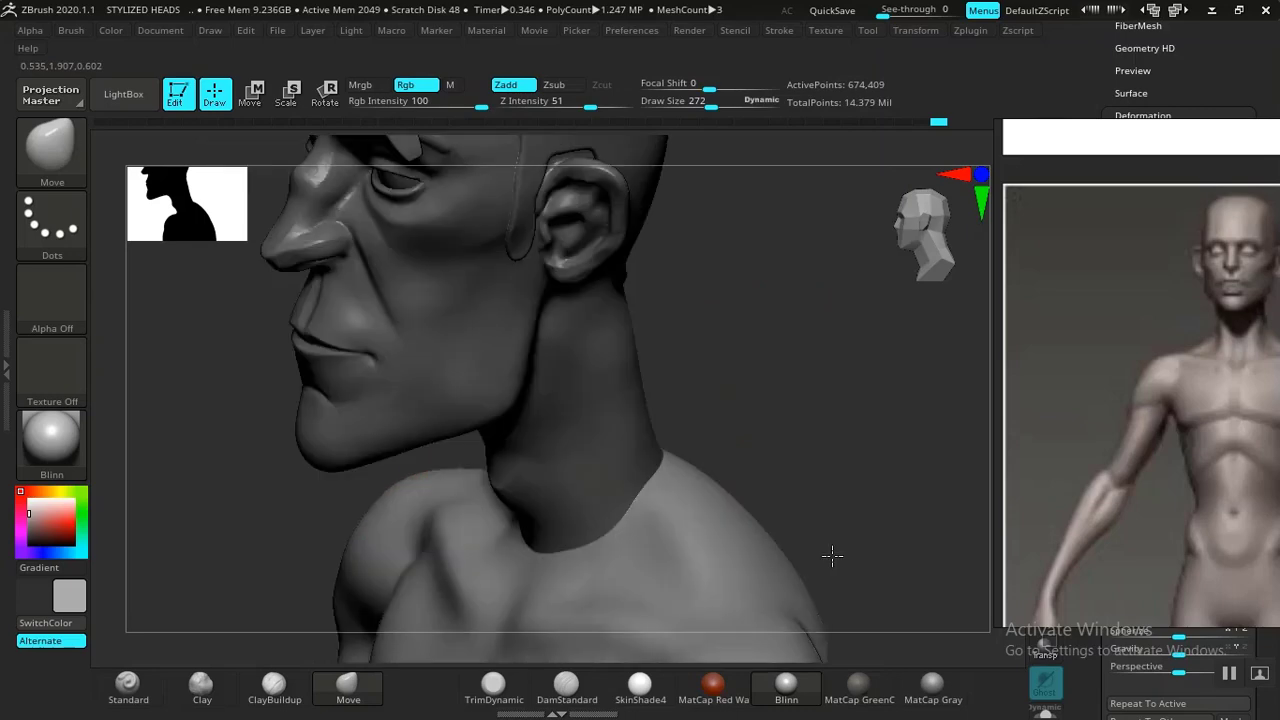
Adjust the shoulder and upper arm mass with the Move brush at draw size 188 from several views.
left_click_drag(829, 557, 634, 330)
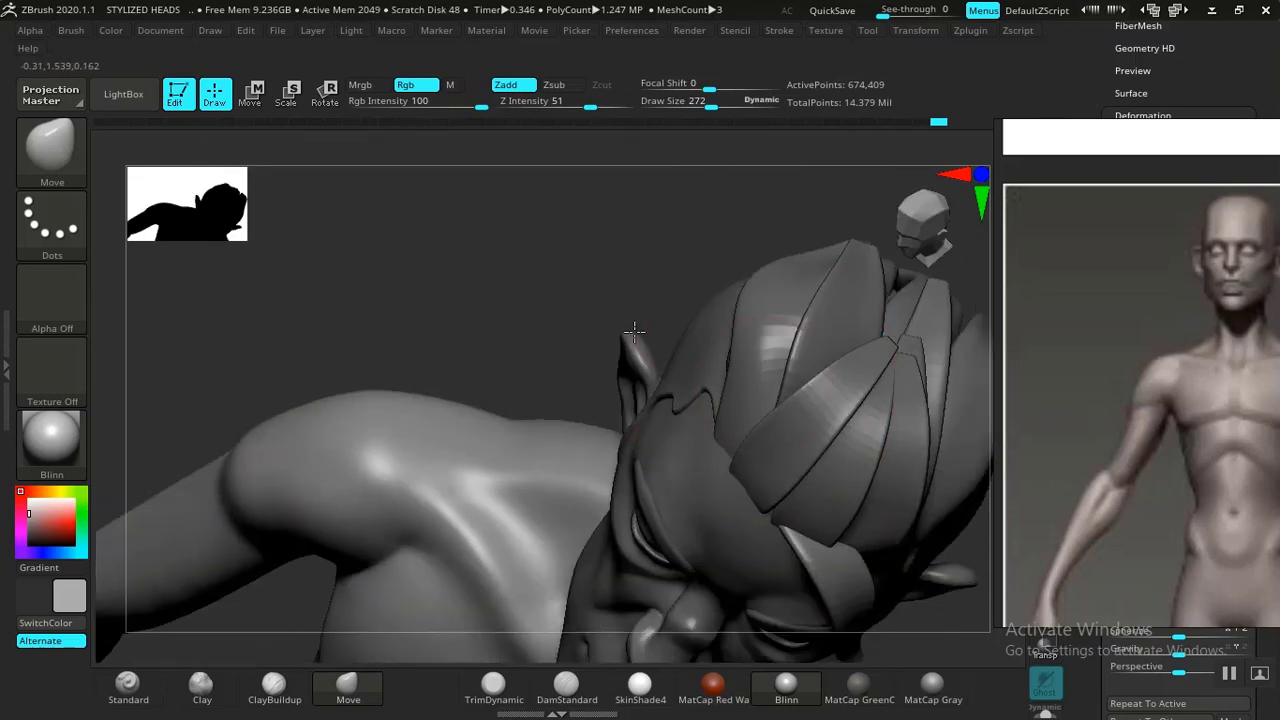
left_click_drag(650, 285, 760, 407)
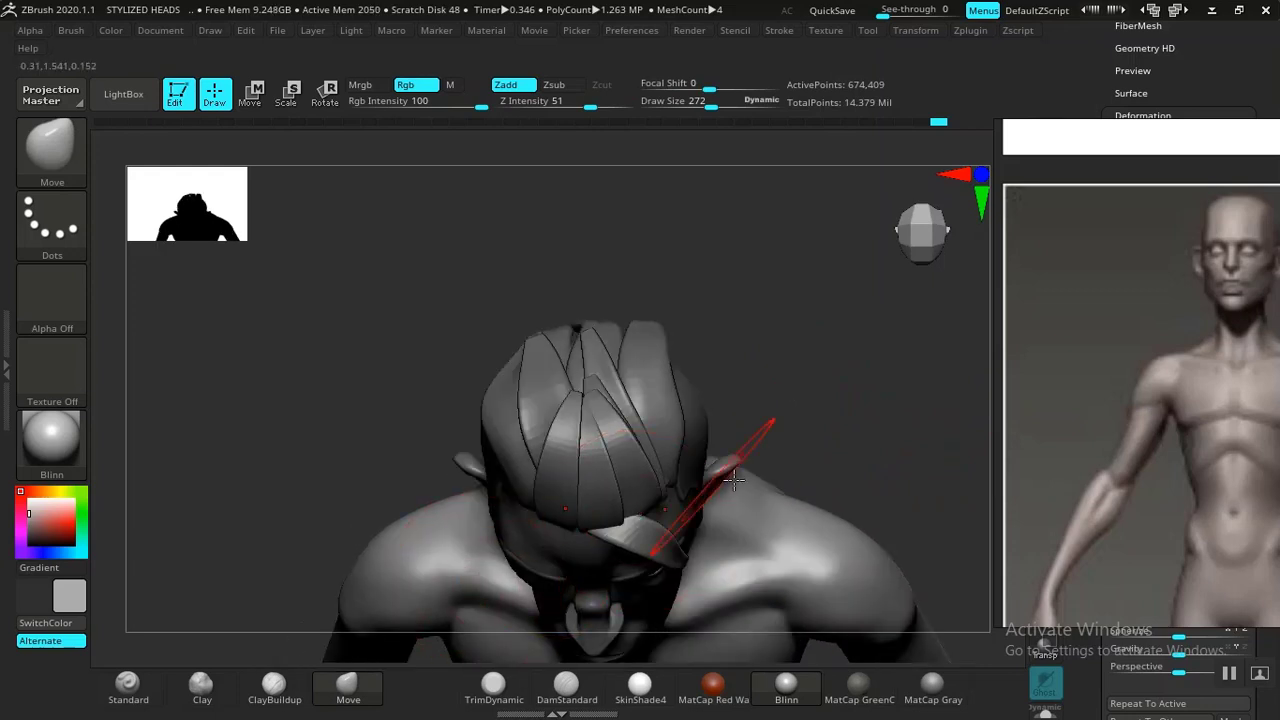
left_click_drag(886, 434, 812, 396)
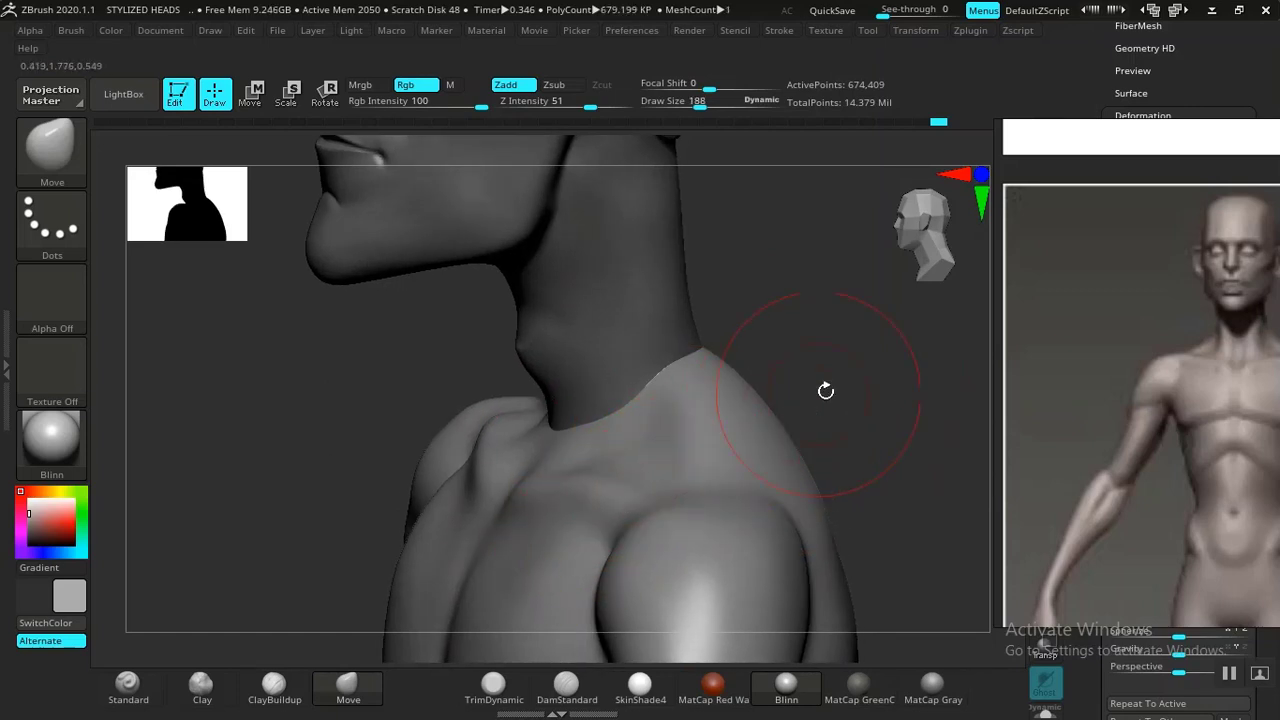
mouse_move(826, 391)
left_mouse_down()
mouse_move(840, 406)
mouse_move(808, 402)
left_mouse_up()
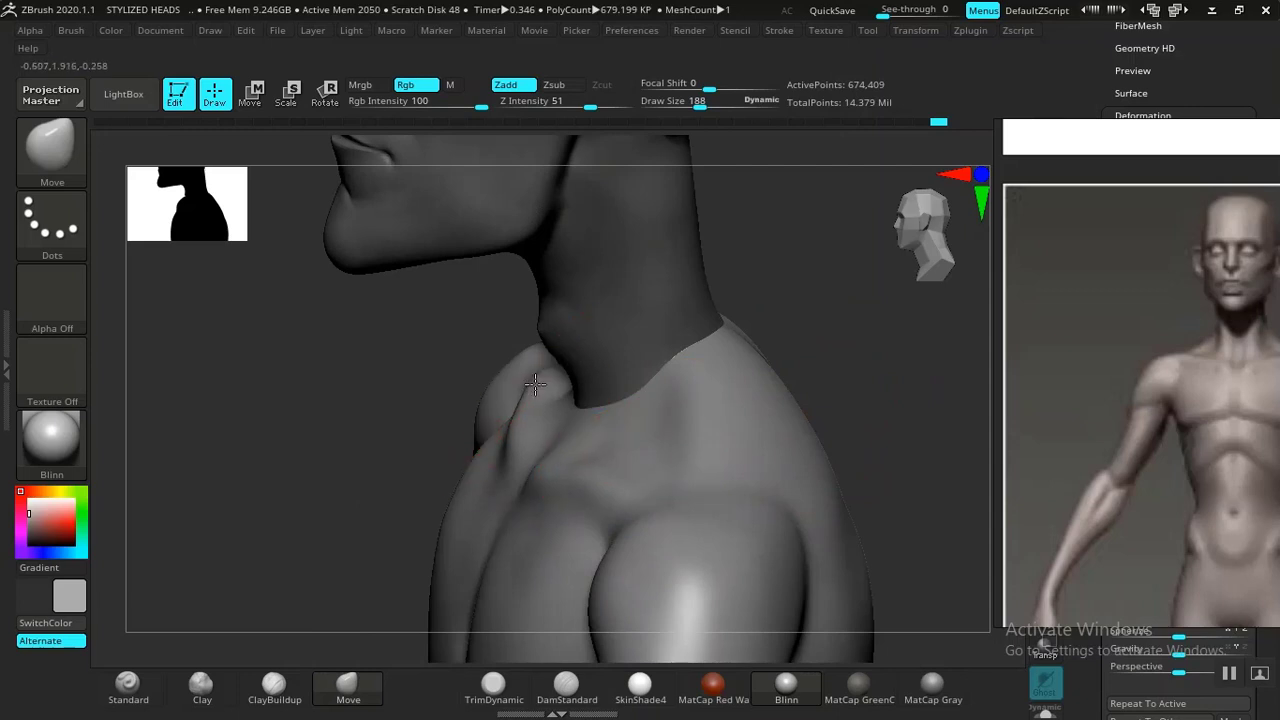
left_click_drag(861, 354, 660, 460)
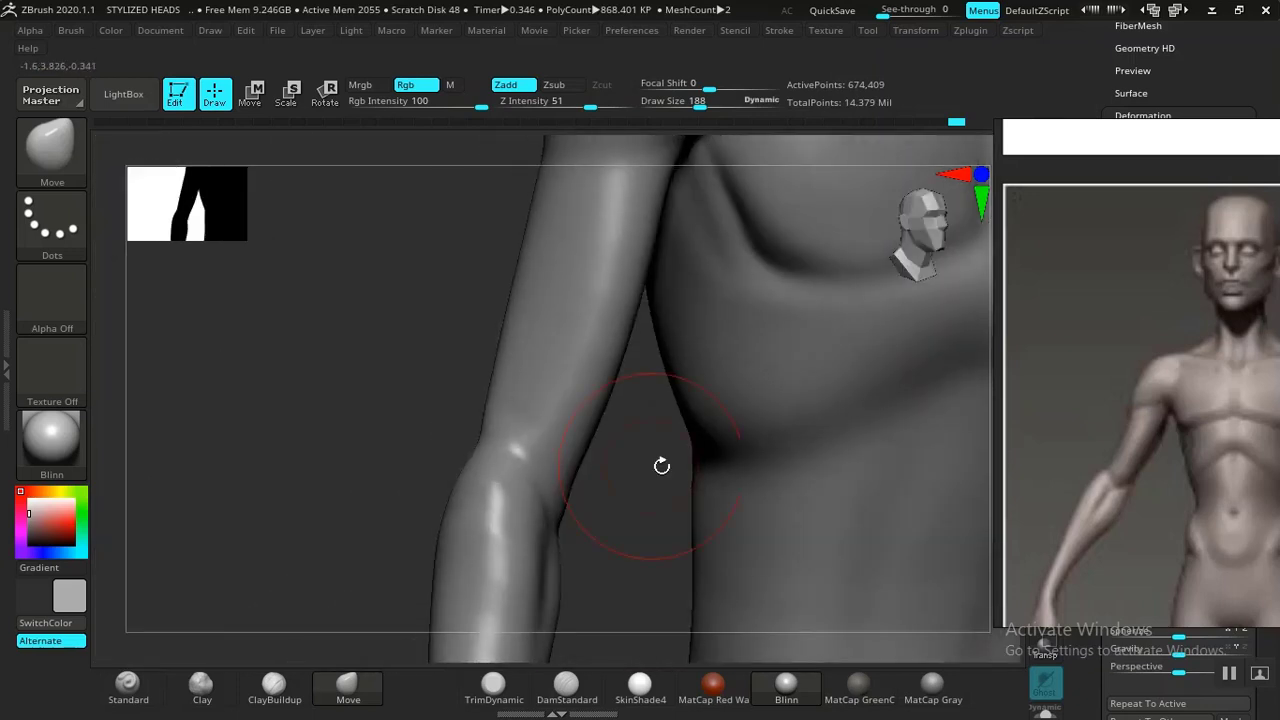
key("f")
left_click_drag(779, 486, 826, 377)
left_click_drag(810, 450, 740, 650, "alt")
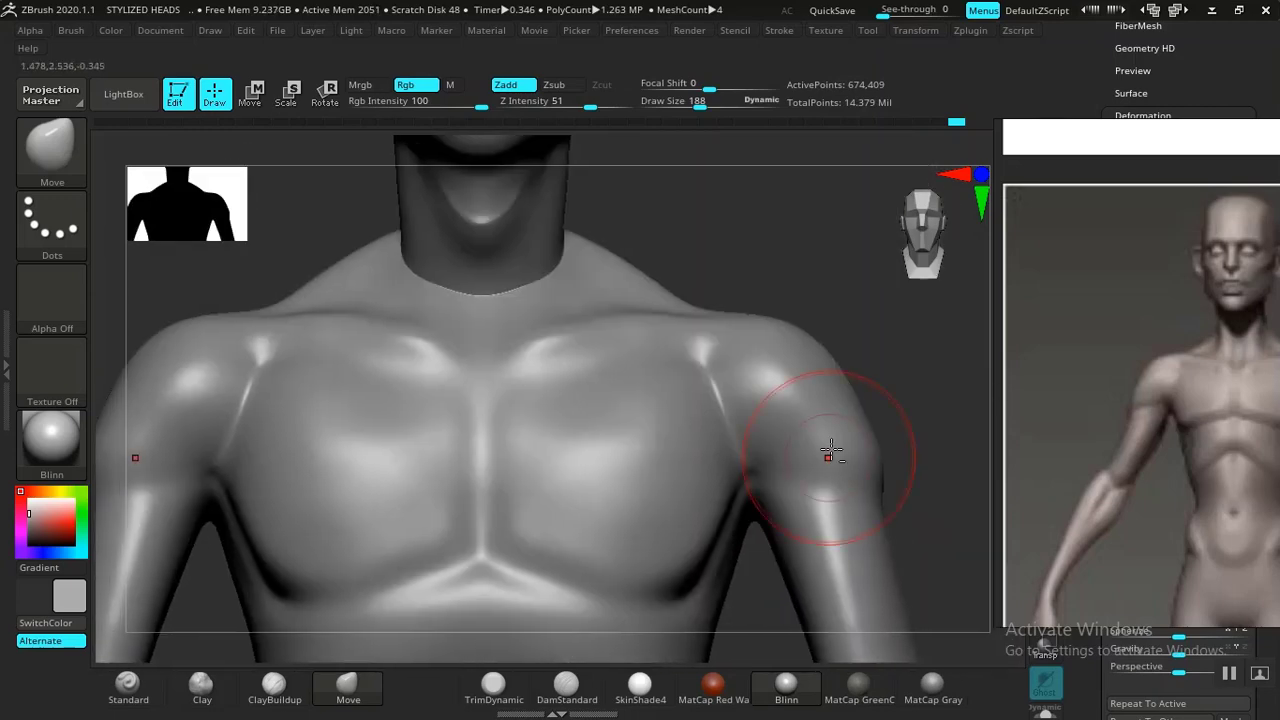
mouse_move(915, 330)
left_mouse_down()
mouse_move(942, 316)
mouse_move(903, 343)
mouse_move(934, 374)
mouse_move(940, 423)
mouse_move(737, 630)
left_mouse_up()
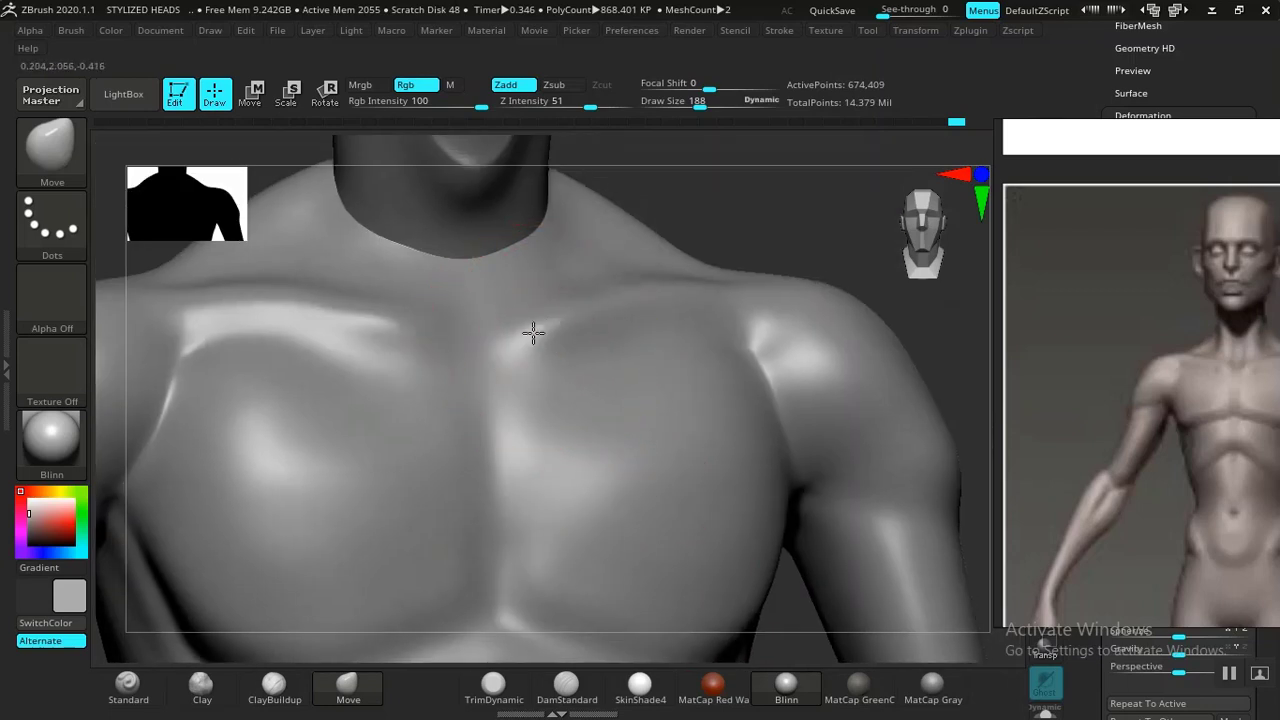
Carve the collarbone lines and sternal notch with DamStandard, undoing the last notch stroke.
left_click(566, 684)
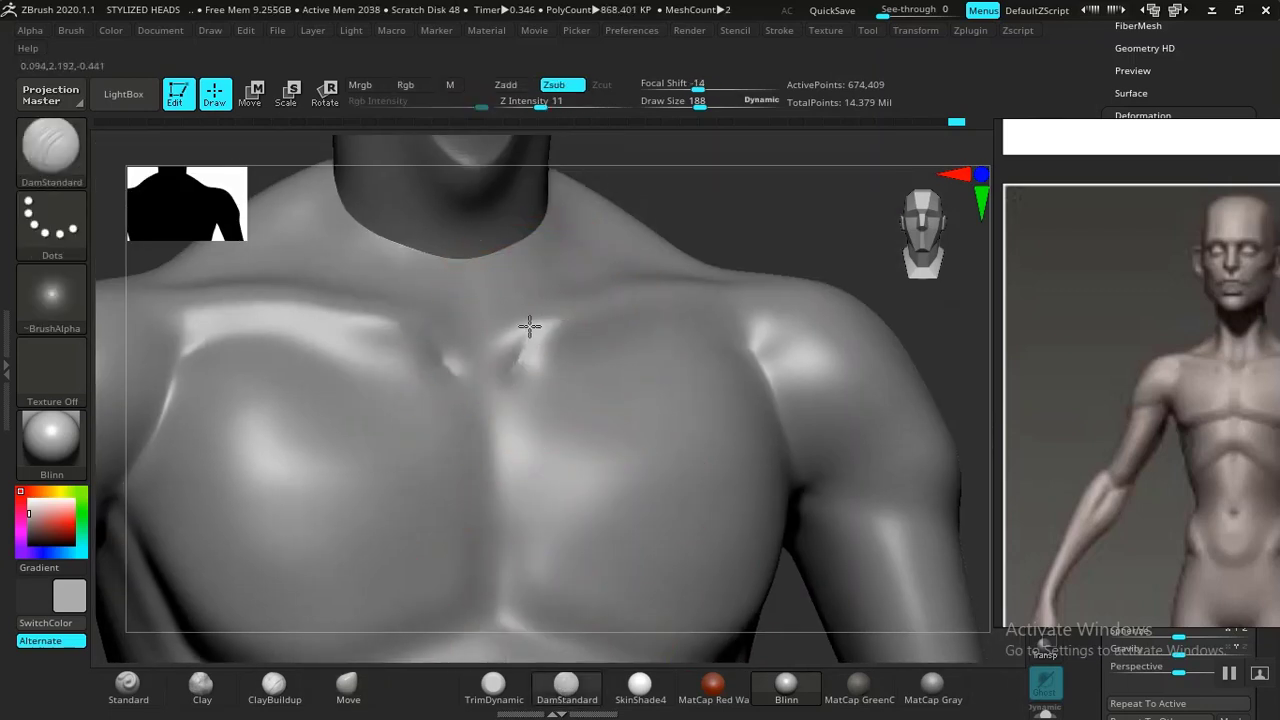
left_click_drag(710, 220, 588, 296)
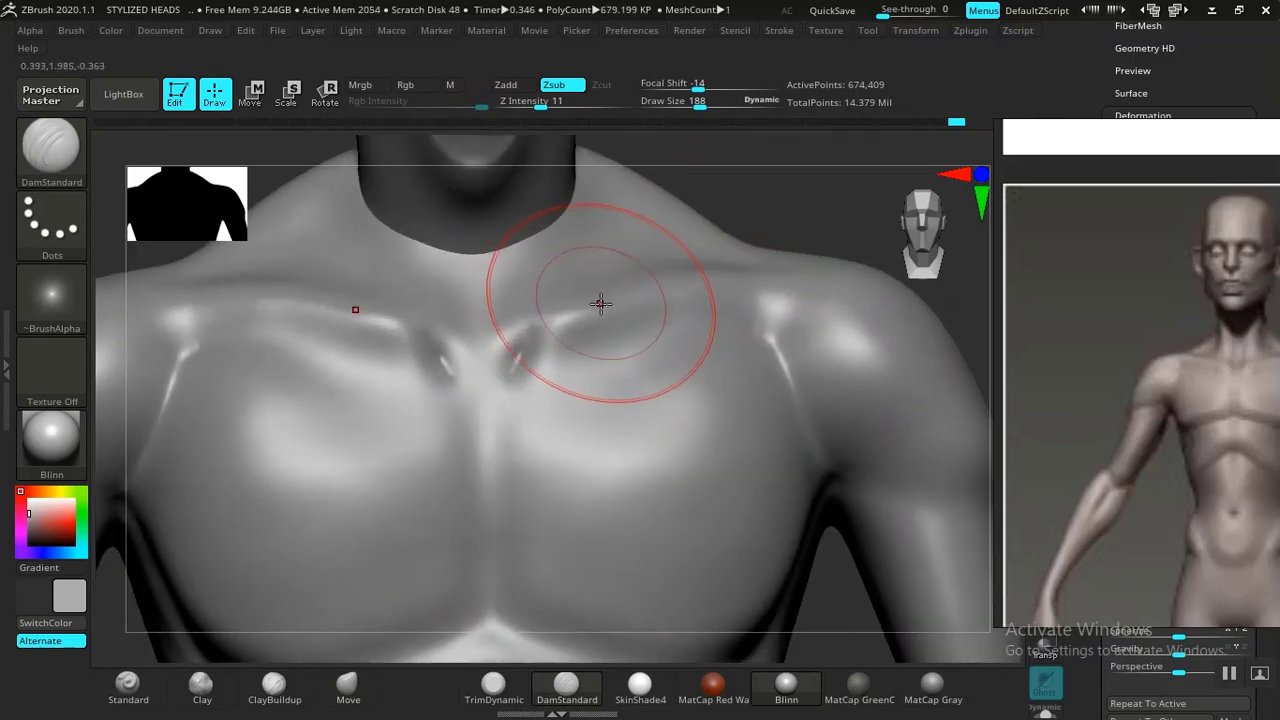
key("ctrl")
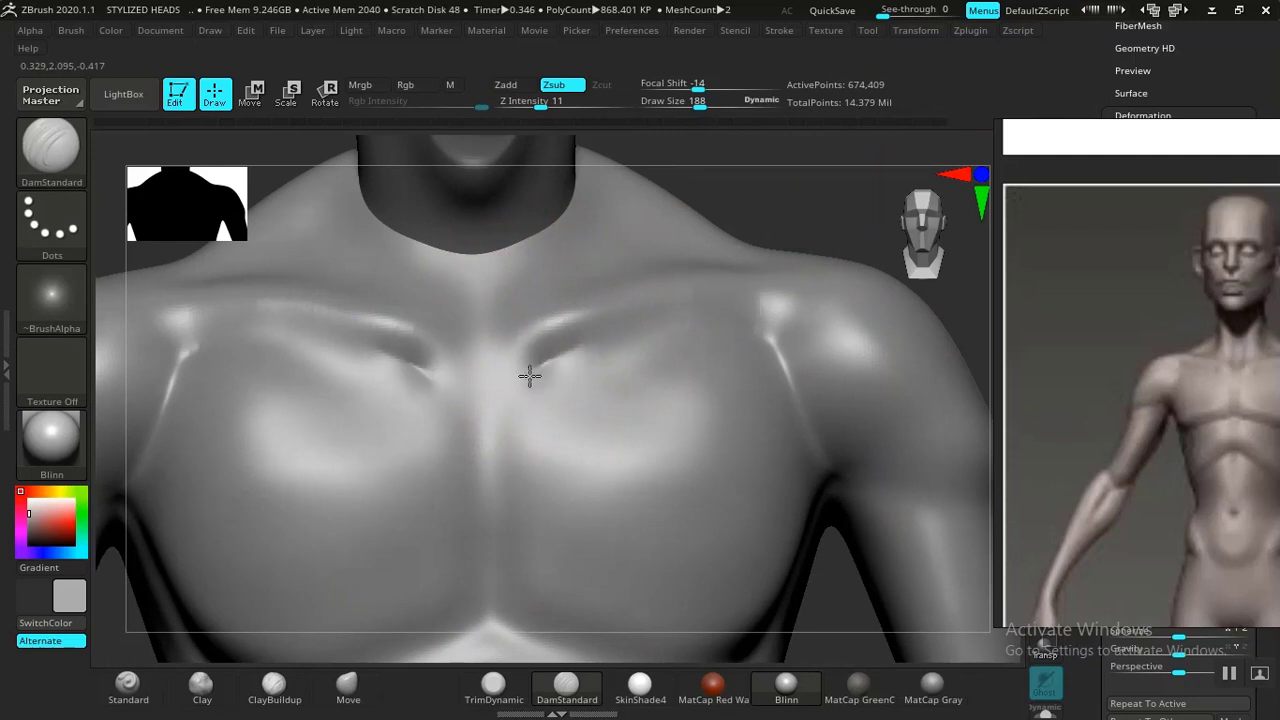
left_click_drag(471, 371, 411, 378, "shift")
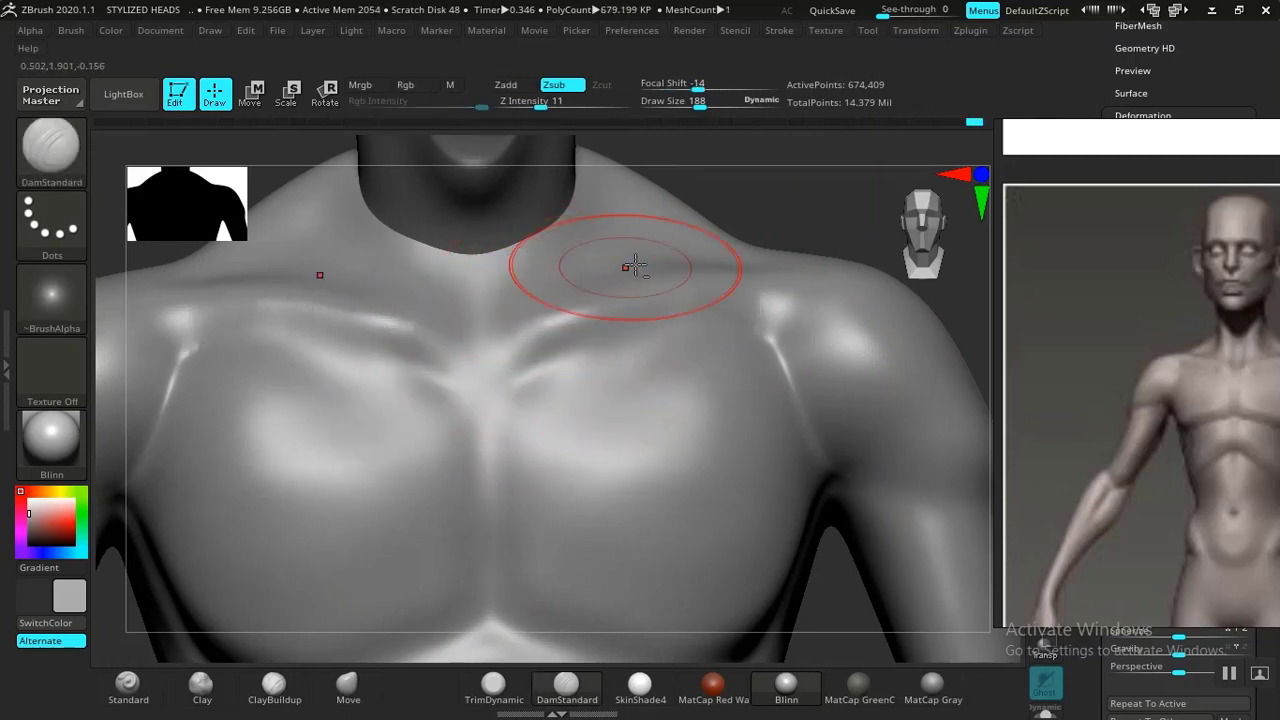
left_click_drag(753, 175, 571, 309)
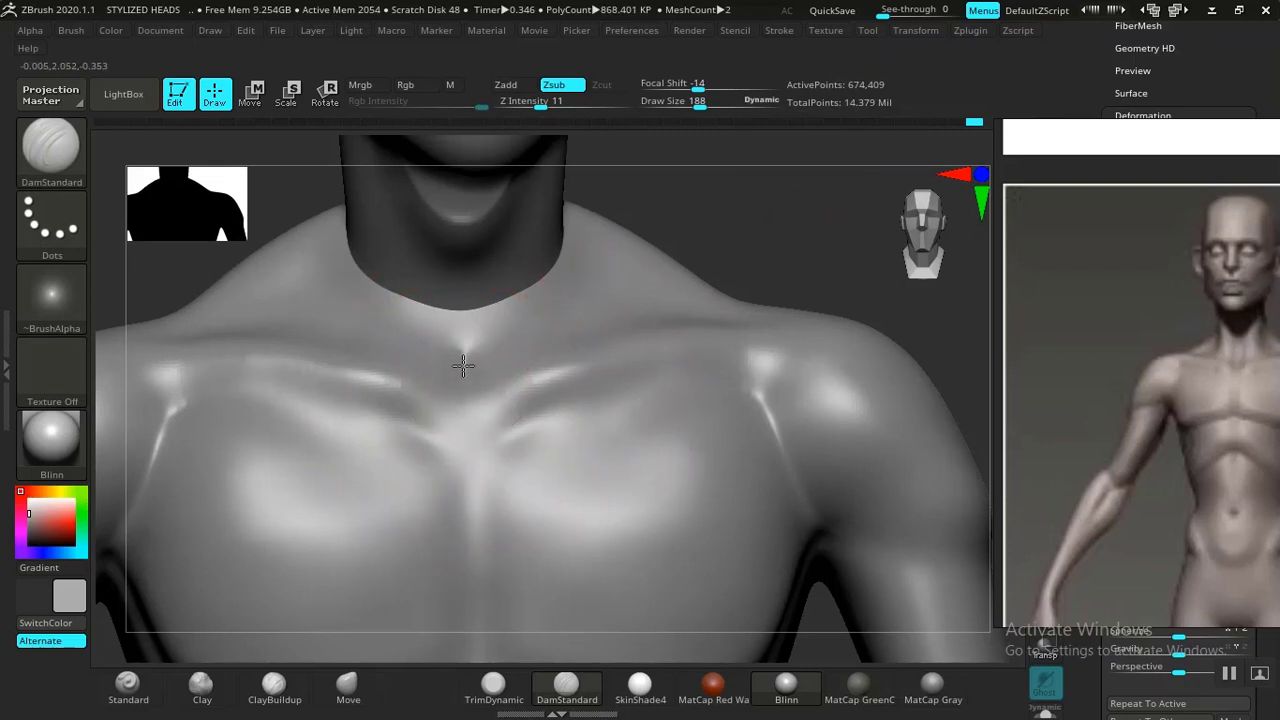
left_click_drag(462, 316, 462, 347)
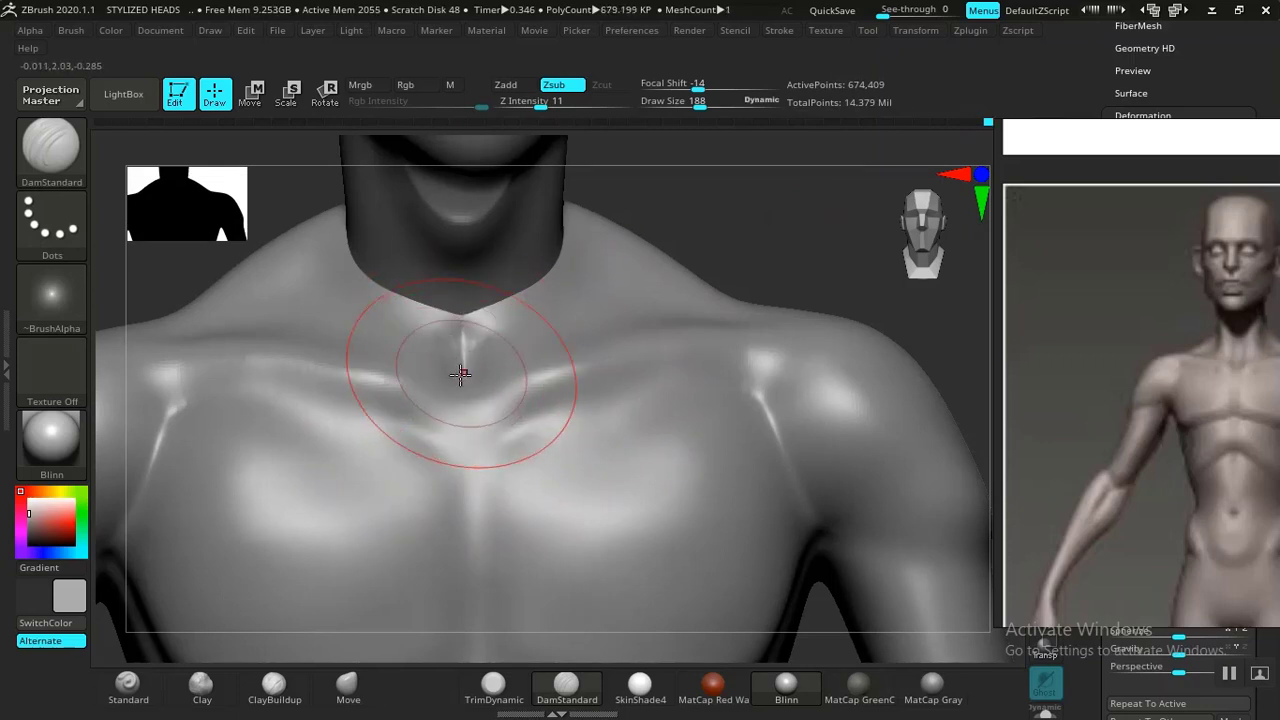
key("ctrl+z")
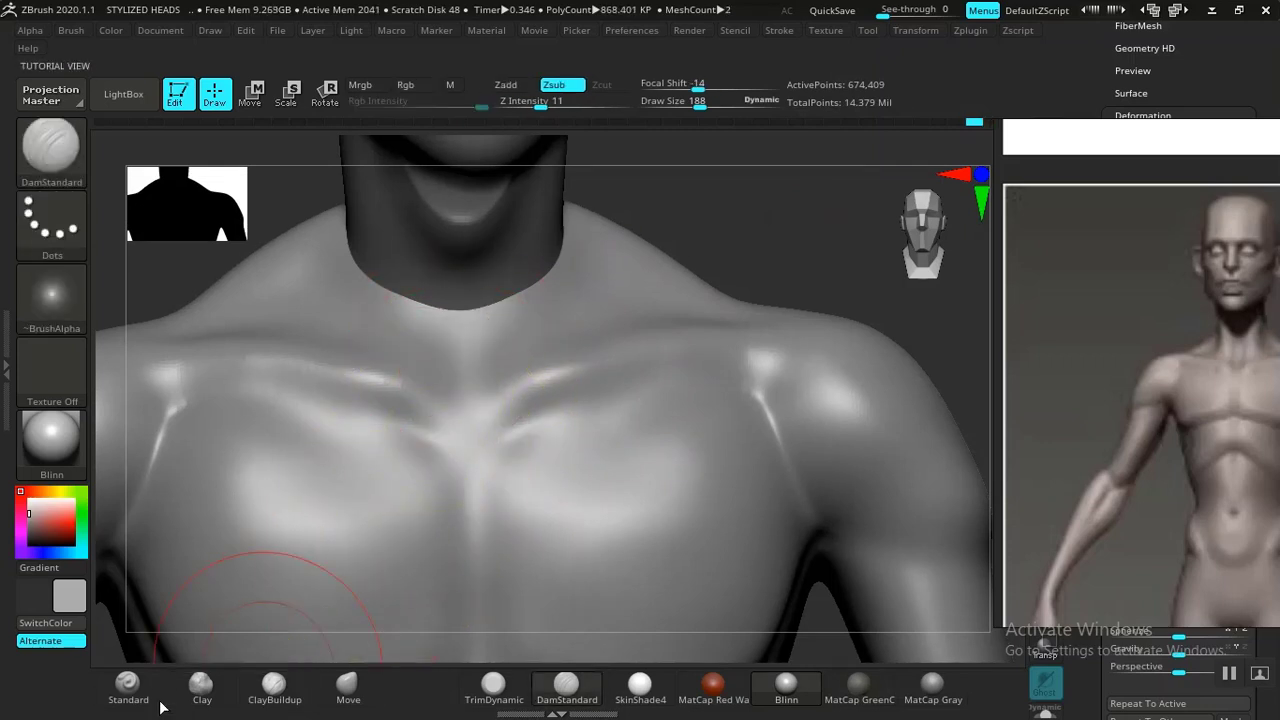
Switch to the Standard brush, set Z Intensity to 10 and build up the area between the collarbones.
left_click(150, 700)
left_click_drag(461, 378, 455, 313, "alt")
key("ctrl+z")
key("ctrl+z")
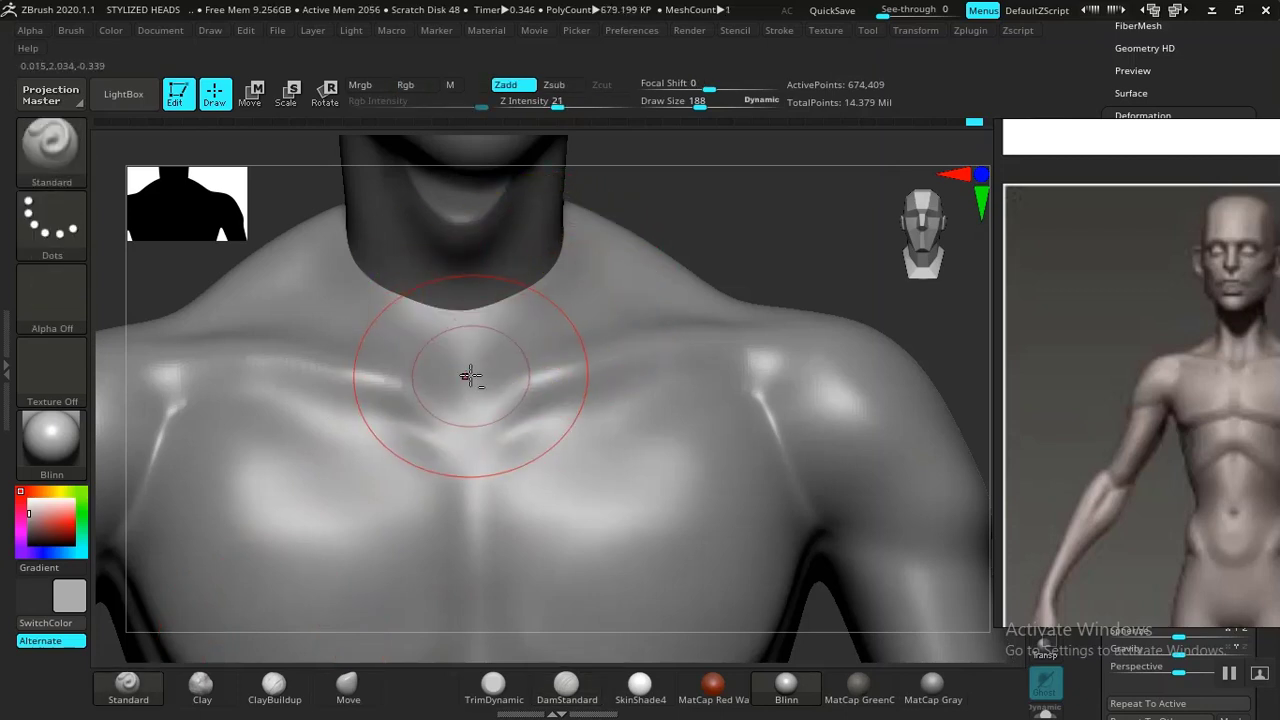
left_click(537, 107)
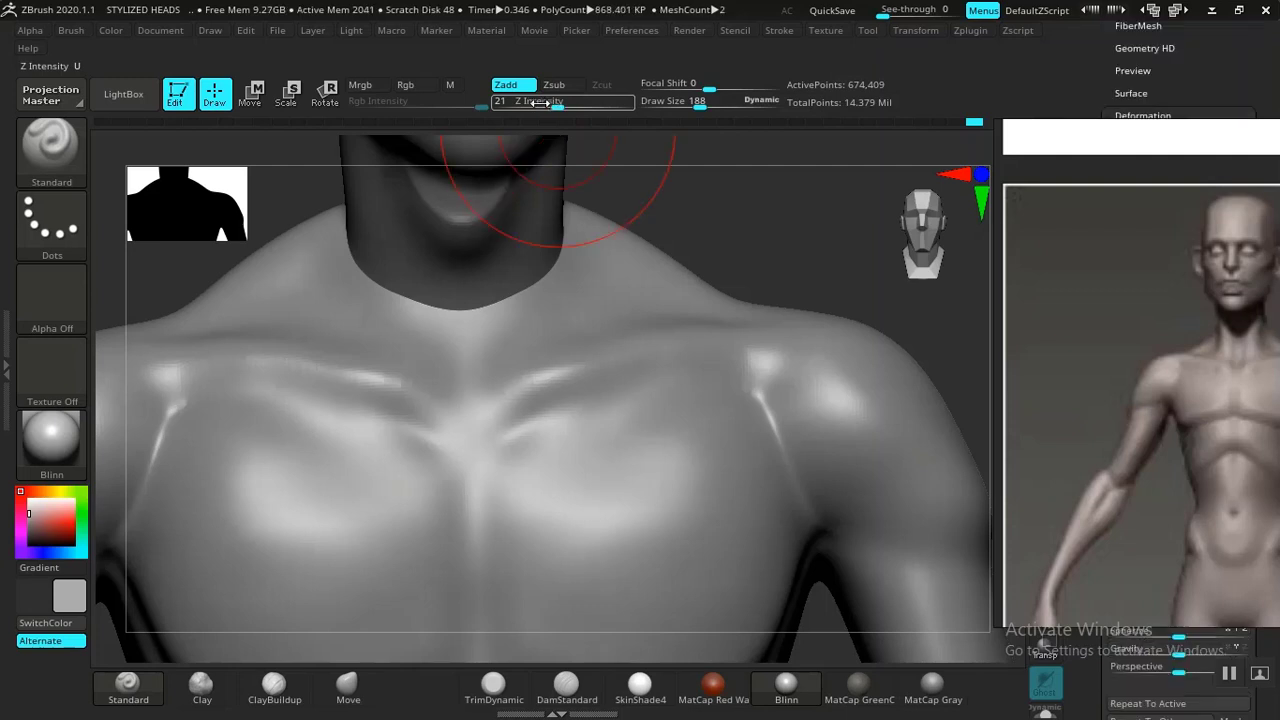
left_click(545, 104)
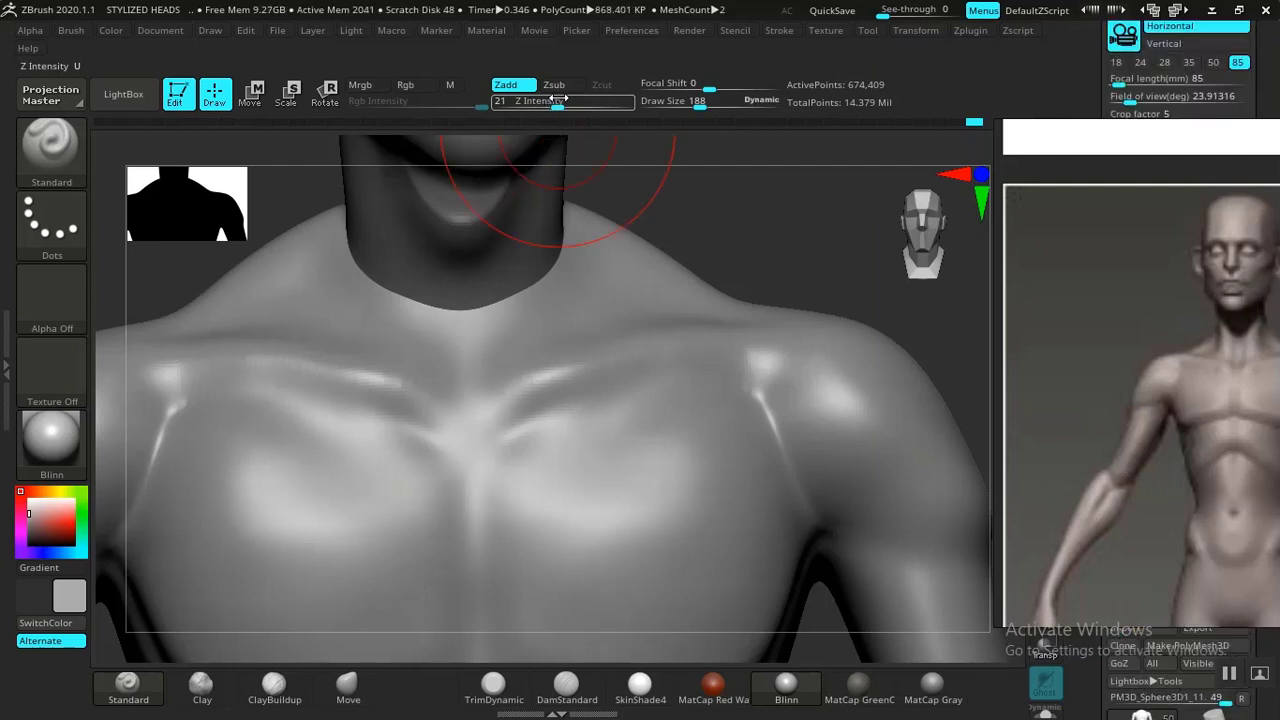
left_click_drag(557, 103, 546, 104)
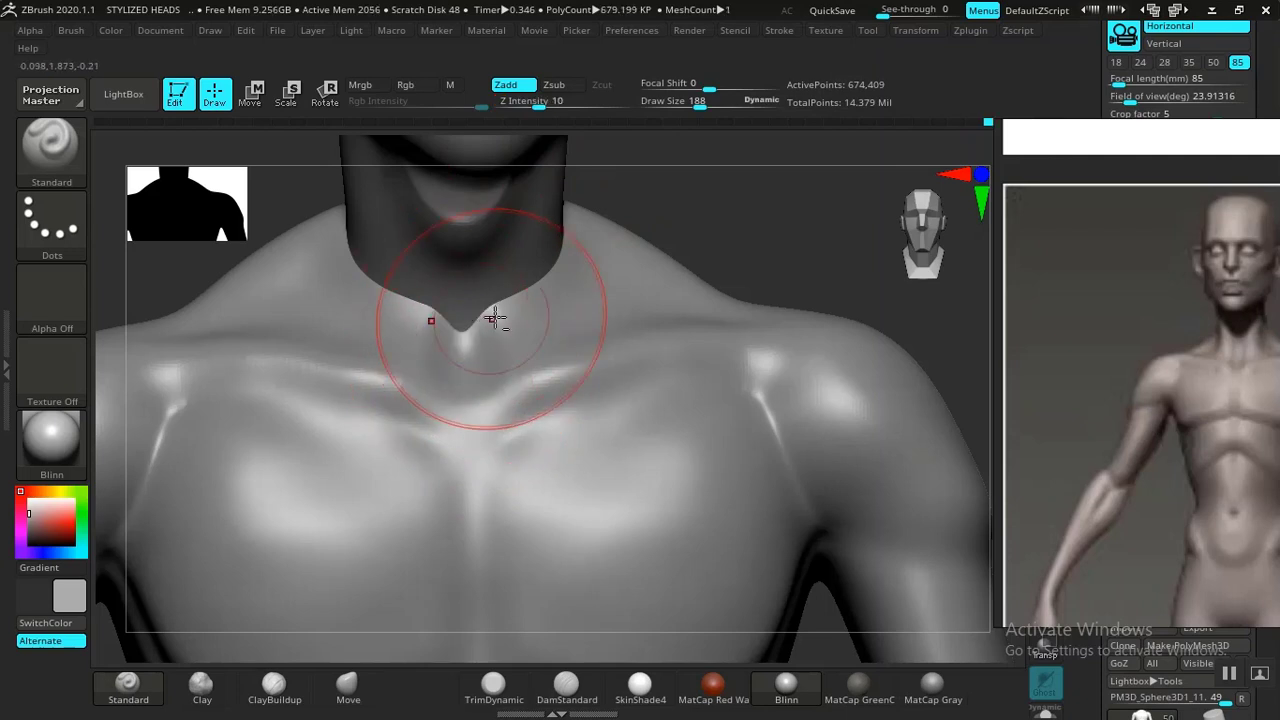
left_click_drag(784, 193, 703, 246)
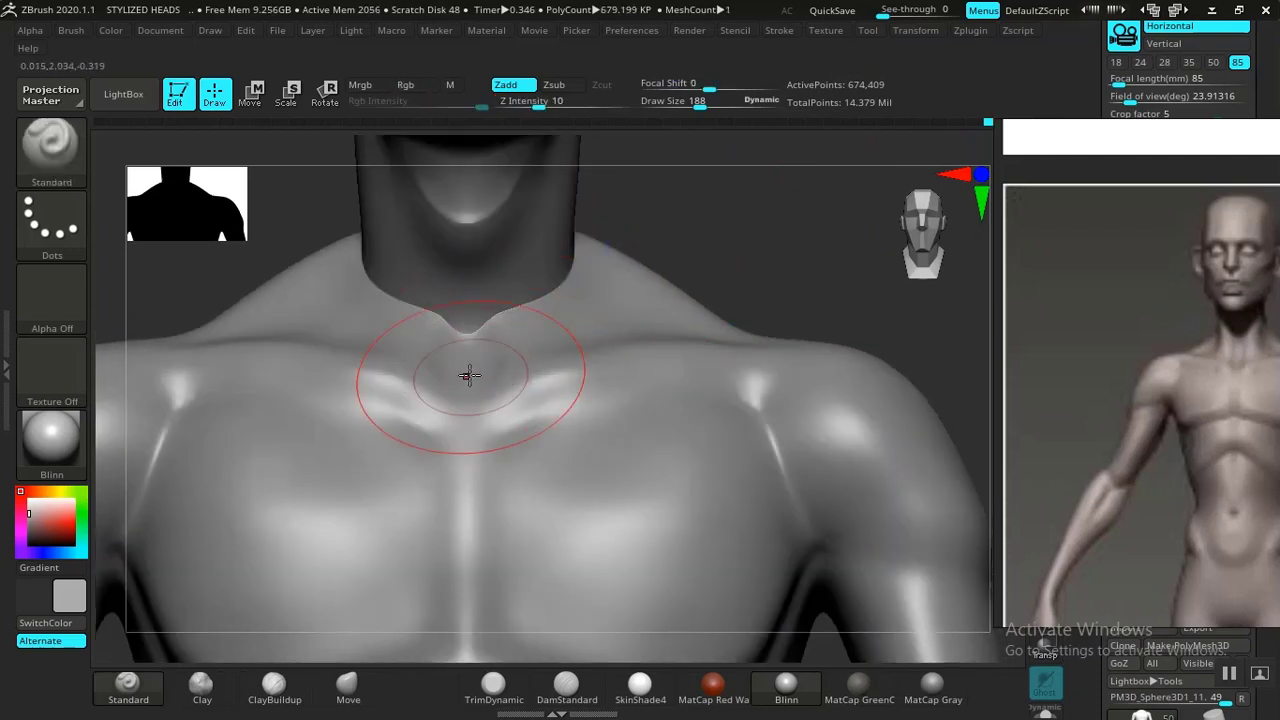
left_click_drag(800, 218, 740, 250)
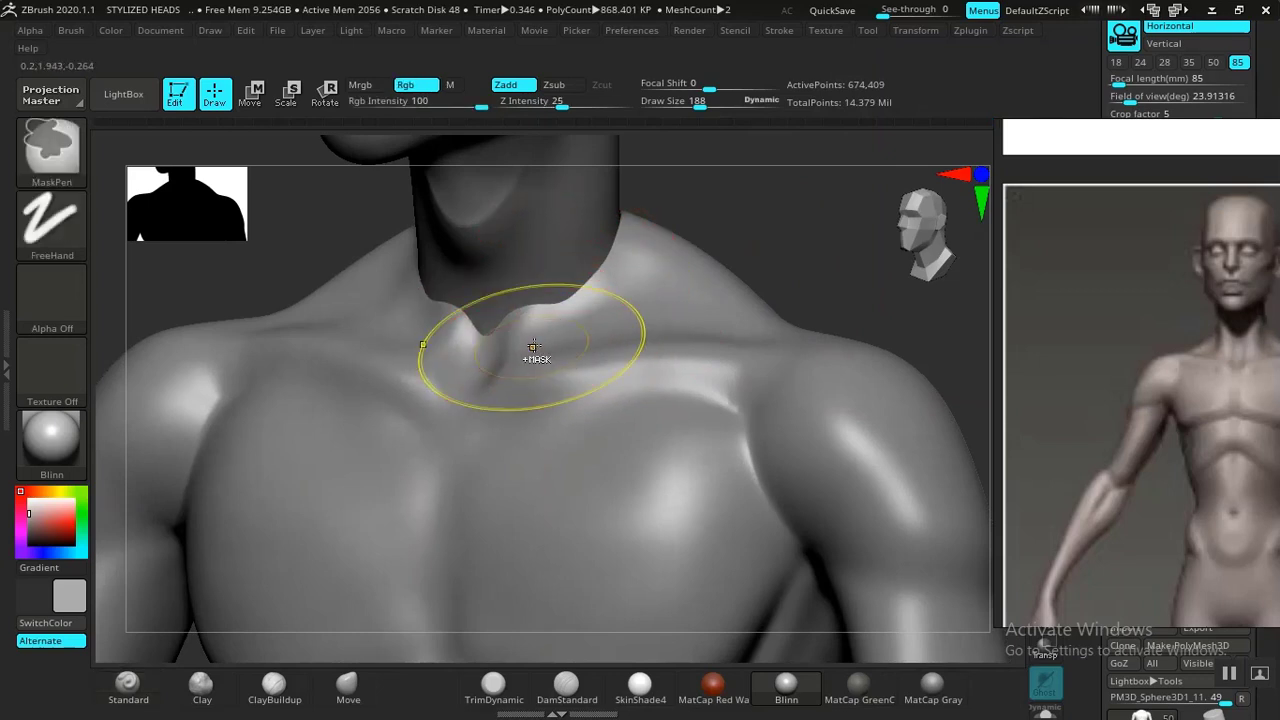
Smooth the sternal notch and surrounding collarbone area, comparing the chest against the reference.
key("ctrl+z")
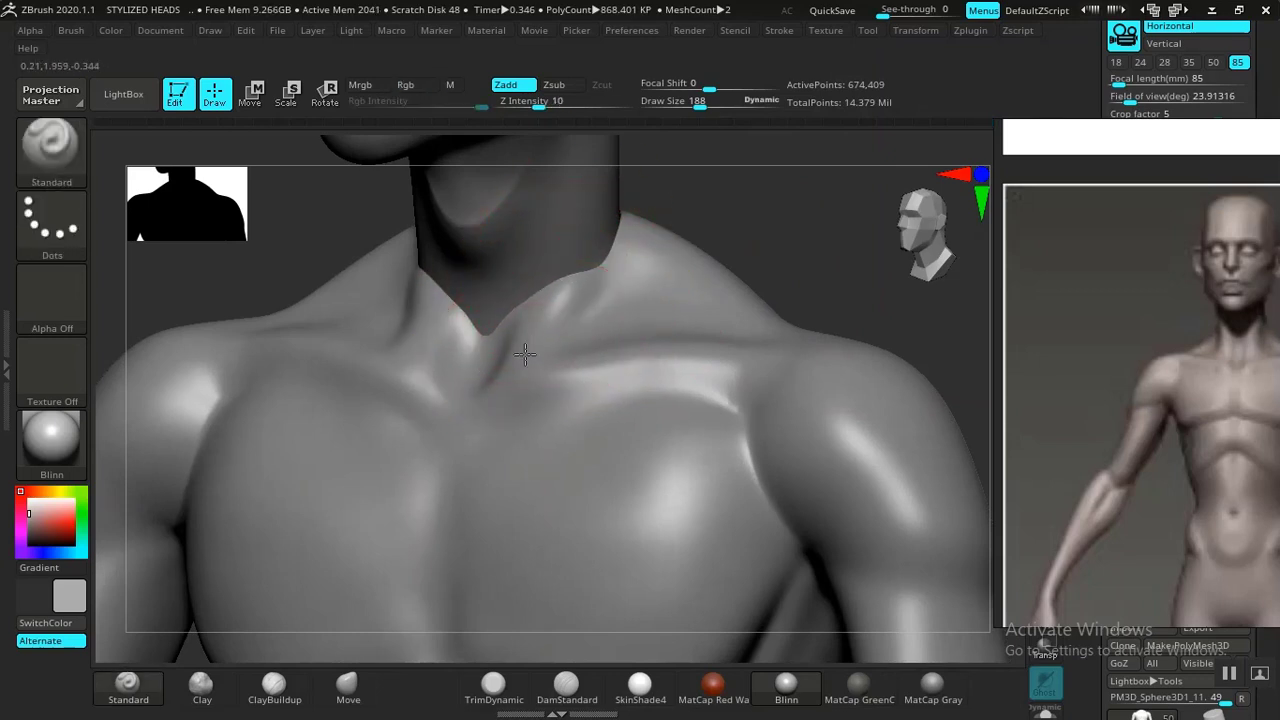
mouse_move(578, 255)
left_mouse_down()
mouse_move(574, 326)
mouse_move(580, 291)
left_mouse_up()
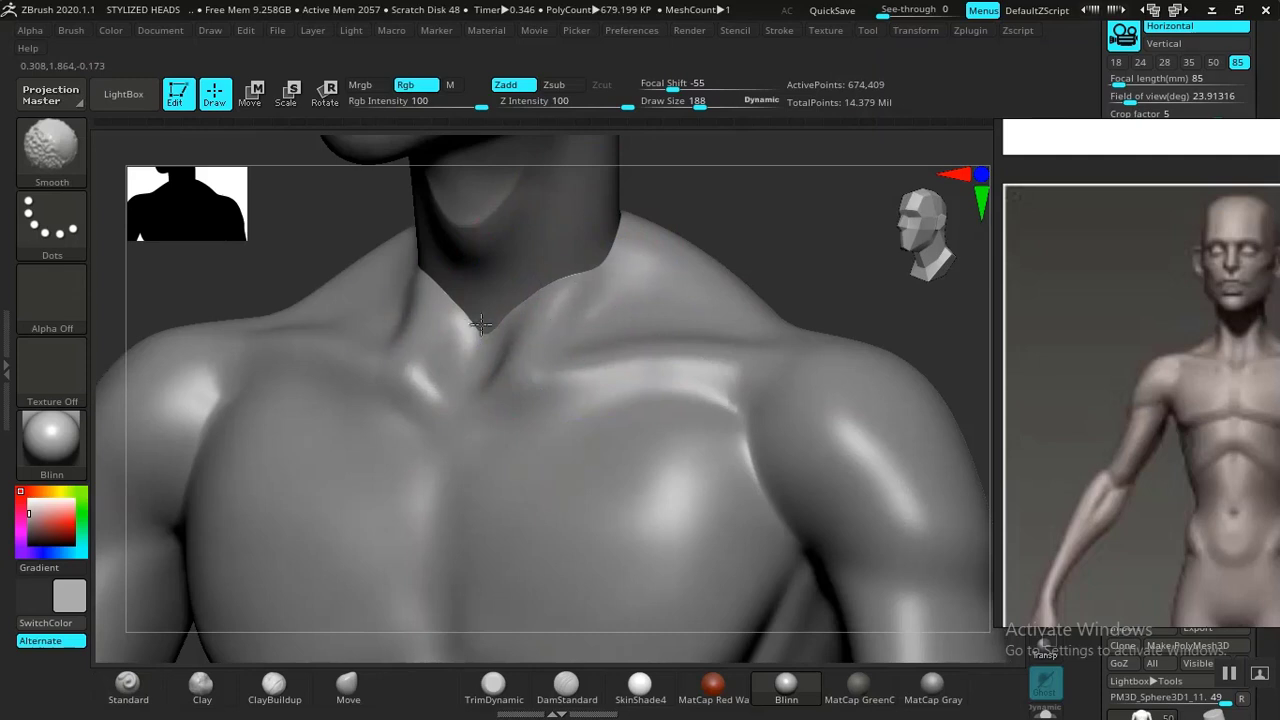
mouse_move(800, 240)
left_mouse_down("alt")
mouse_move(657, 254)
mouse_move(714, 277)
left_mouse_up("alt")
left_click_drag(723, 352, 741, 213, "alt")
right_click_drag(1161, 374, 1051, 299)
left_click_drag(761, 406, 778, 503)
mouse_move(751, 377)
left_mouse_down()
mouse_move(708, 404)
mouse_move(640, 400)
left_mouse_up()
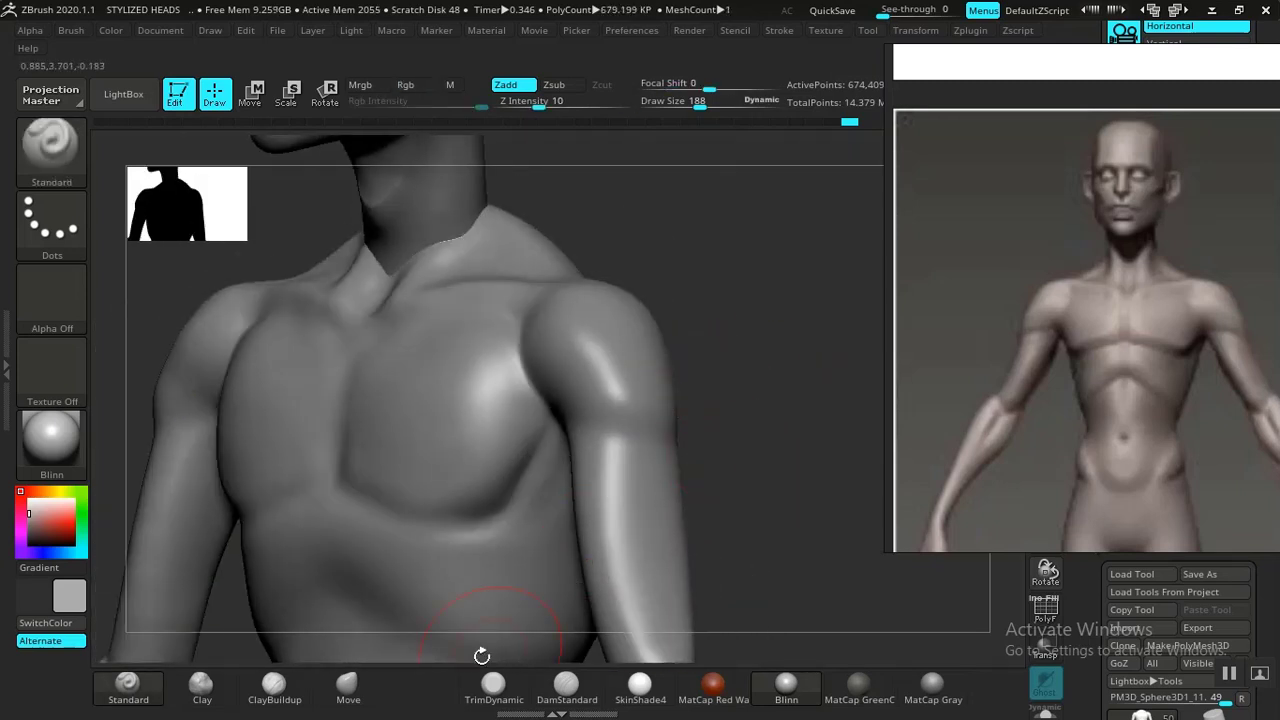
Build up the deltoid on the upper arm with ClayBuildup at Z Intensity 20, then smooth it.
left_click(276, 686)
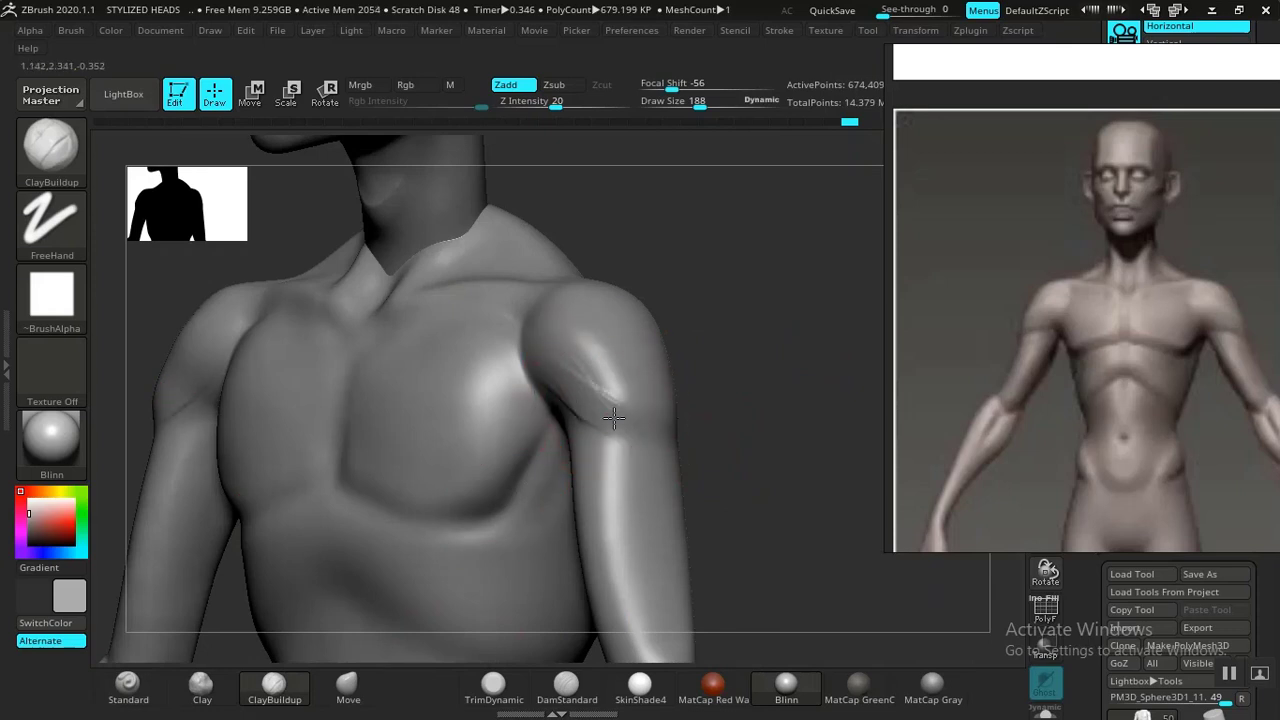
mouse_move(614, 418)
left_mouse_down()
mouse_move(575, 350)
mouse_move(589, 377)
mouse_move(650, 412)
left_mouse_up()
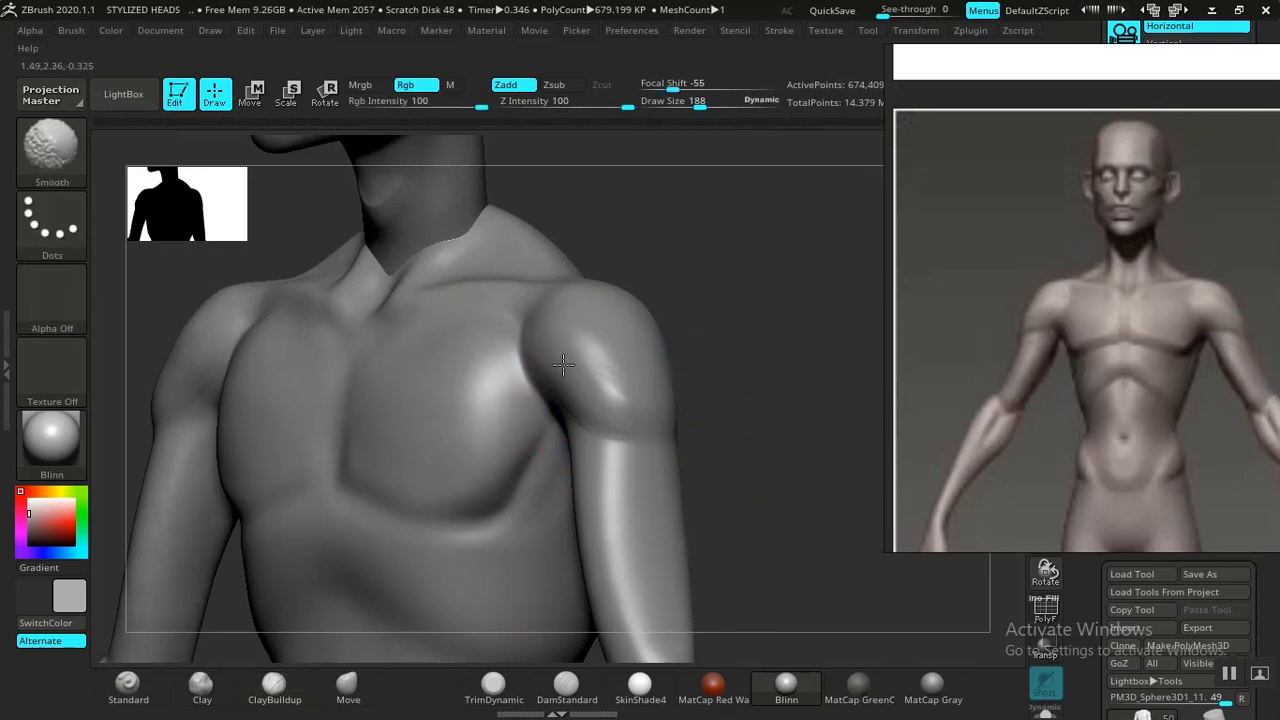
left_click_drag(771, 417, 757, 409)
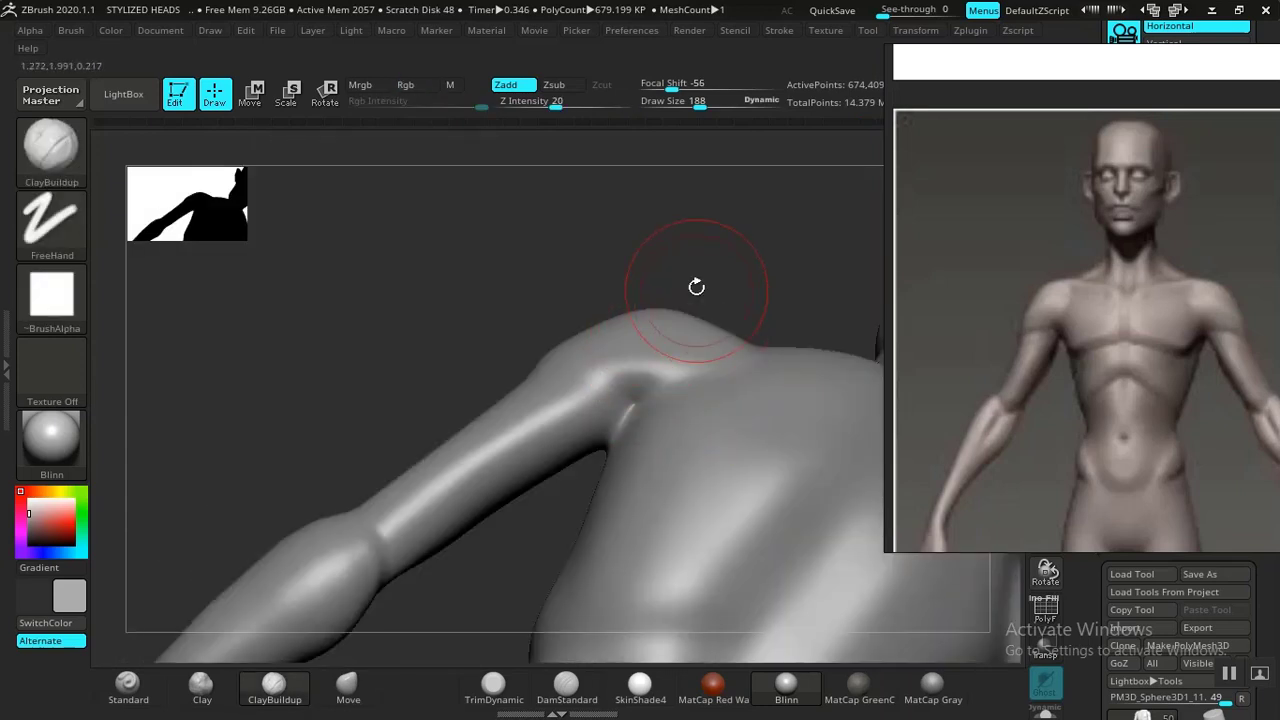
Switch to DamStandard and carve the lower rib cage arc beneath the chest from the front, smoothing the carved line.
left_click_drag(694, 286, 700, 329)
left_click_drag(577, 331, 646, 371)
left_click_drag(841, 364, 755, 163, "alt")
mouse_move(783, 326)
left_mouse_down("alt")
mouse_move(609, 497)
mouse_move(637, 494)
mouse_move(648, 484)
mouse_move(592, 490)
left_mouse_up("alt")
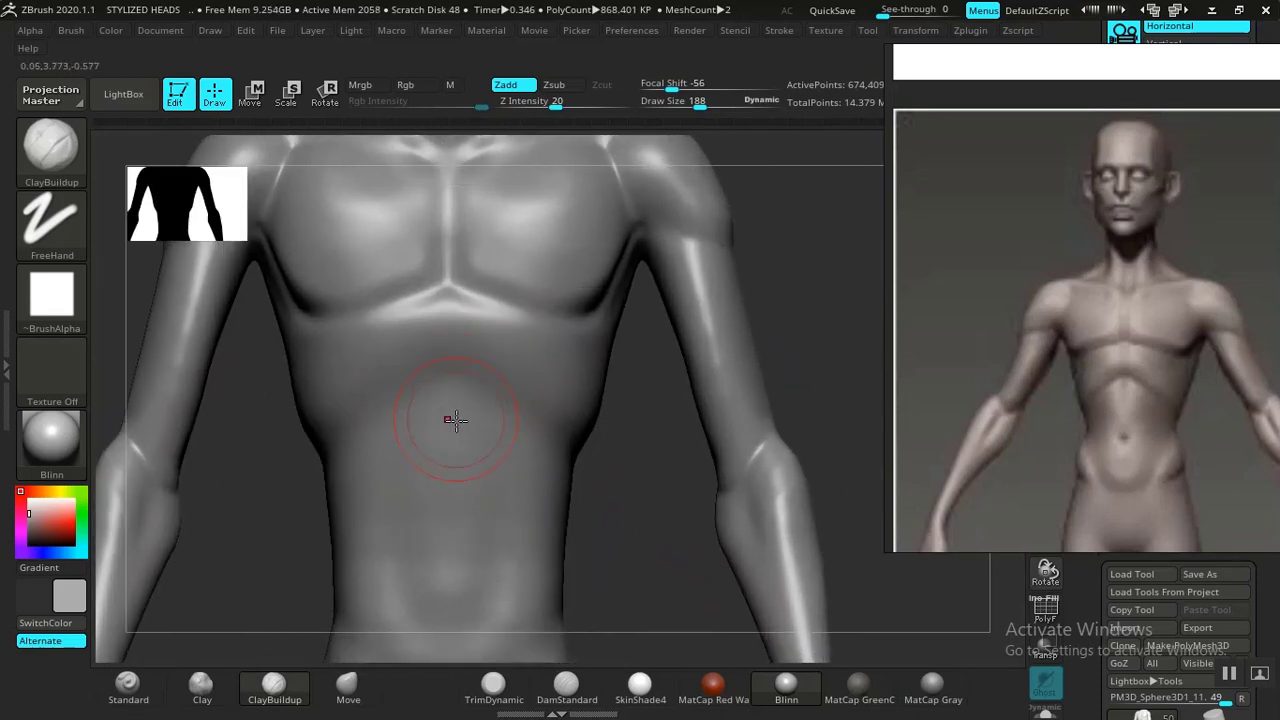
left_click(568, 686)
left_click_drag(686, 480, 543, 410, "alt")
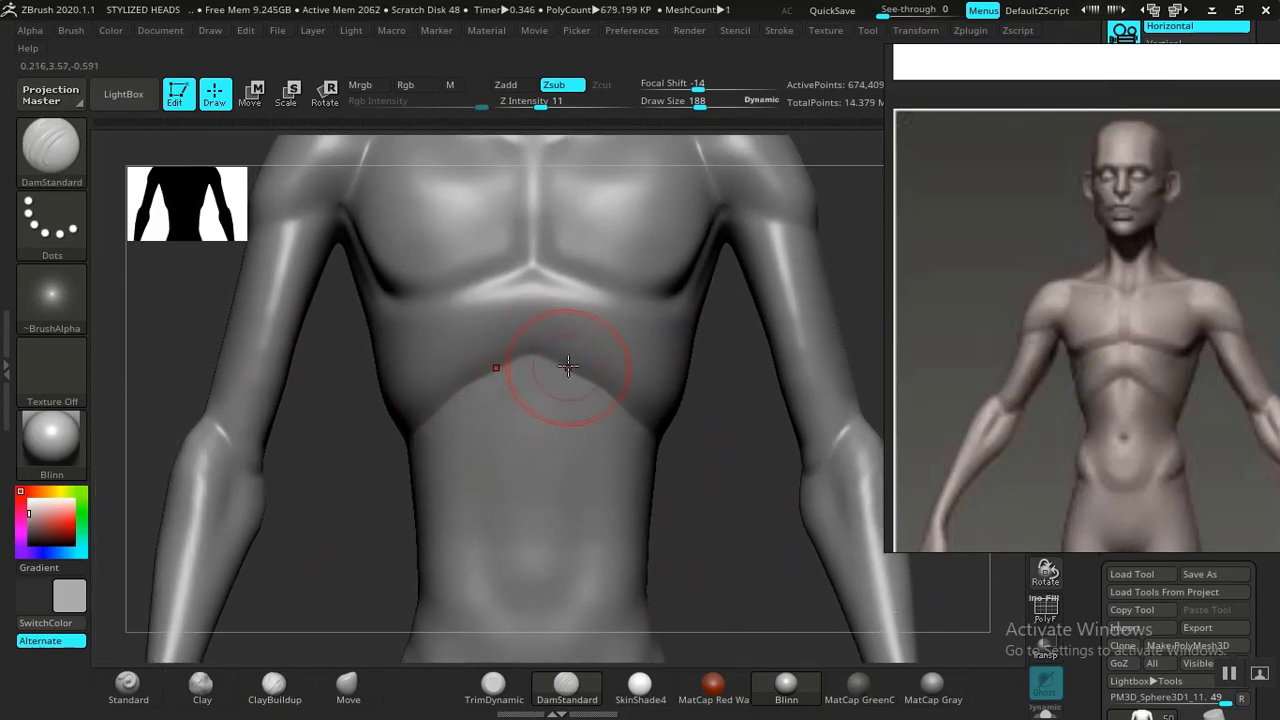
left_click_drag(533, 355, 366, 452)
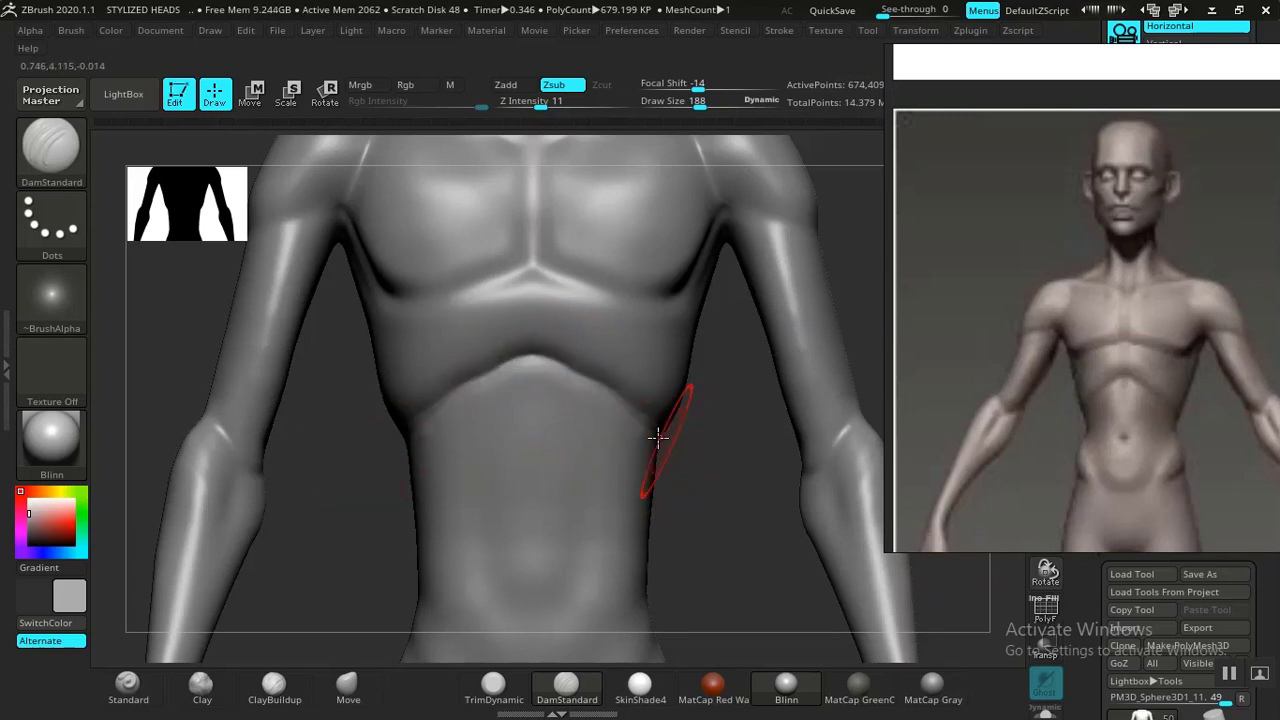
mouse_move(545, 360)
left_mouse_down("shift")
mouse_move(617, 380)
mouse_move(636, 405)
mouse_move(521, 381)
left_mouse_up("shift")
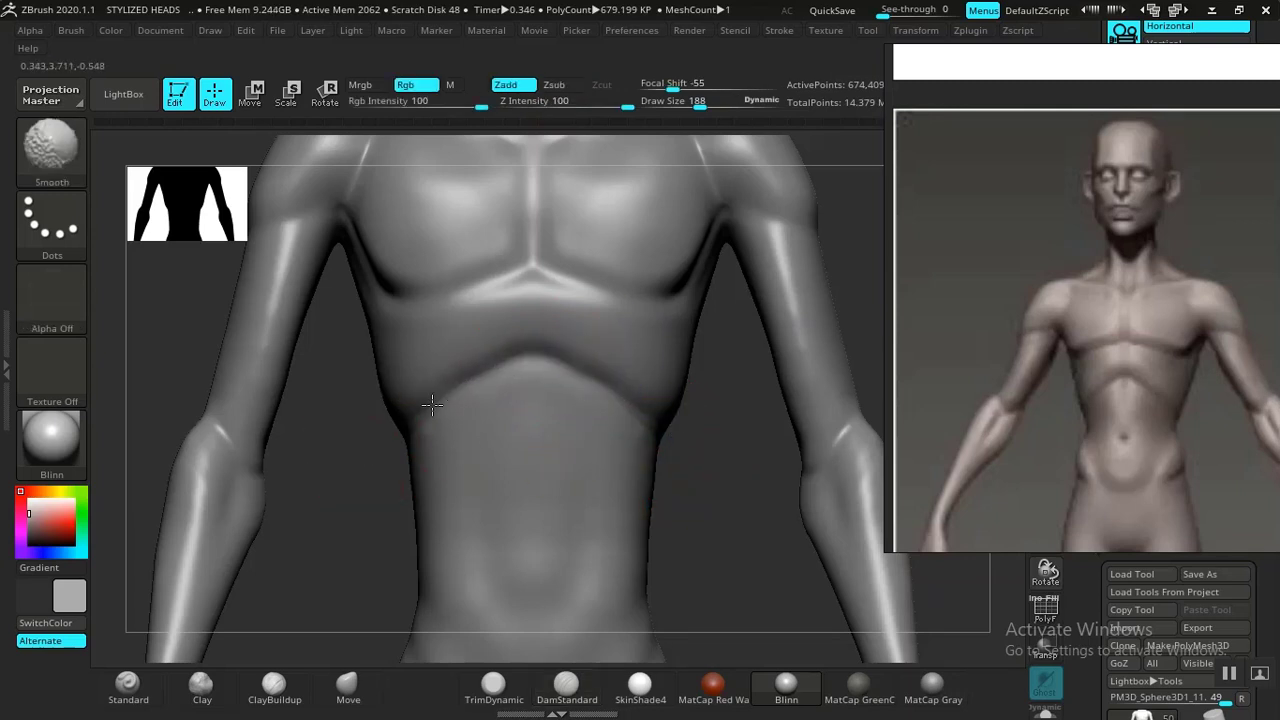
Carve and smooth the rib cage line along the side of the torso from several side views.
mouse_move(723, 517)
left_mouse_down()
mouse_move(714, 606)
mouse_move(776, 492)
mouse_move(817, 309)
mouse_move(609, 351)
left_mouse_up()
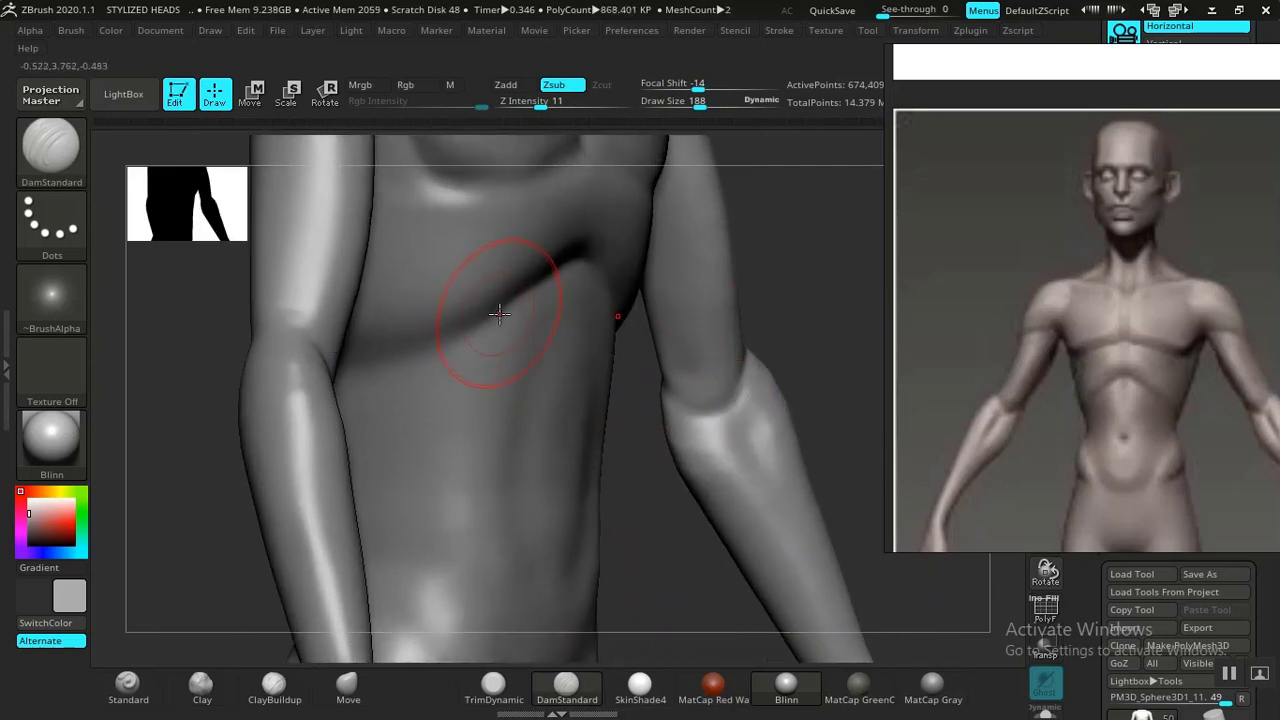
left_click_drag(436, 357, 519, 297)
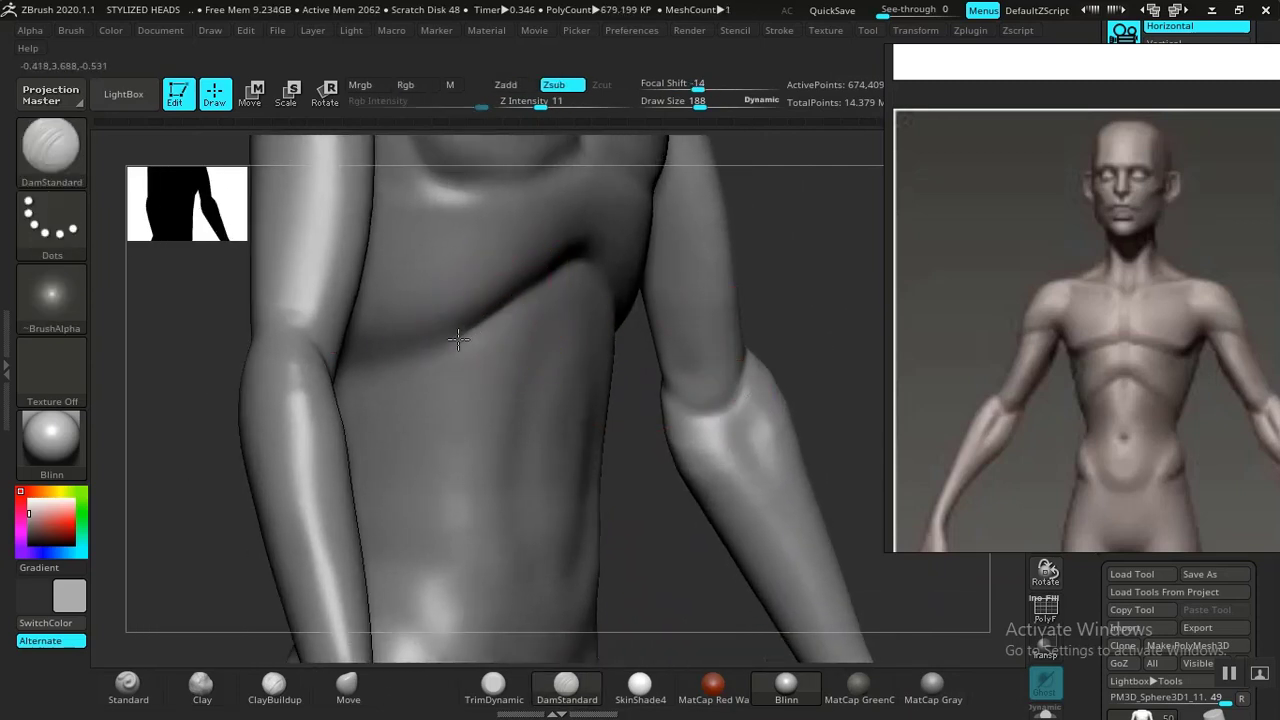
mouse_move(440, 359)
left_mouse_down("shift")
mouse_move(384, 368)
mouse_move(516, 325)
left_mouse_up("shift")
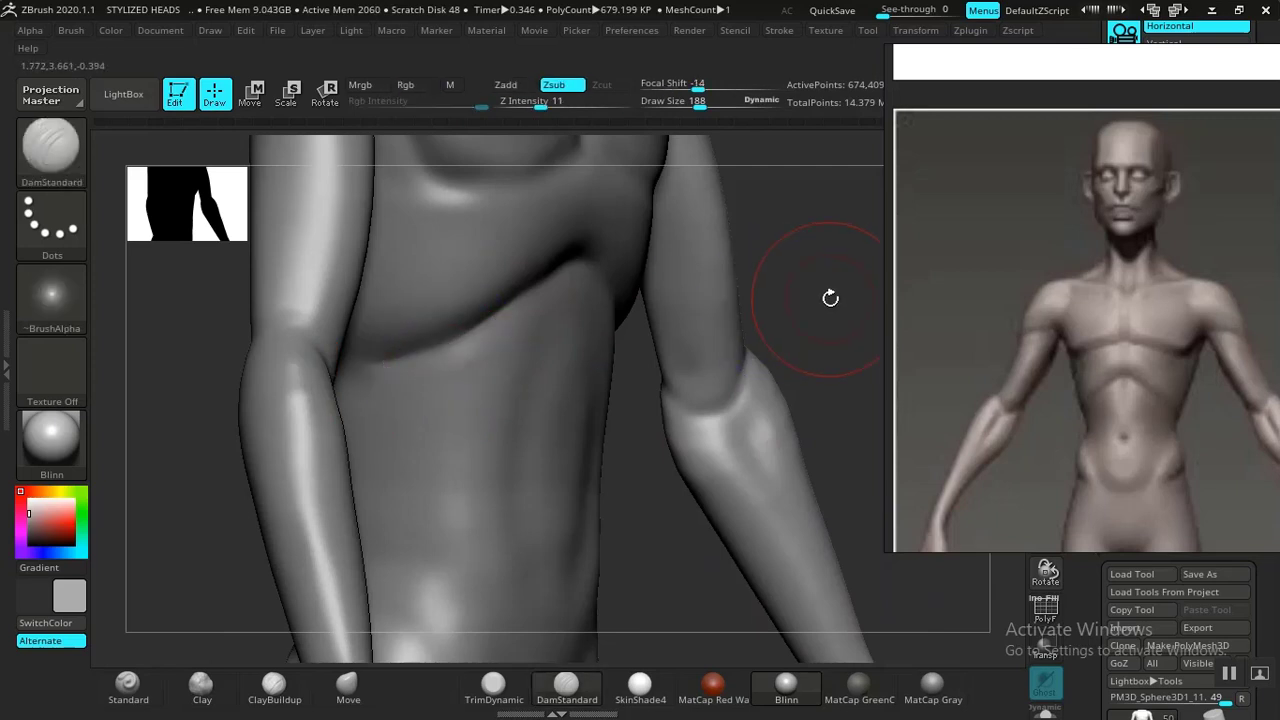
left_click_drag(831, 297, 898, 300)
left_click_drag(866, 468, 611, 462)
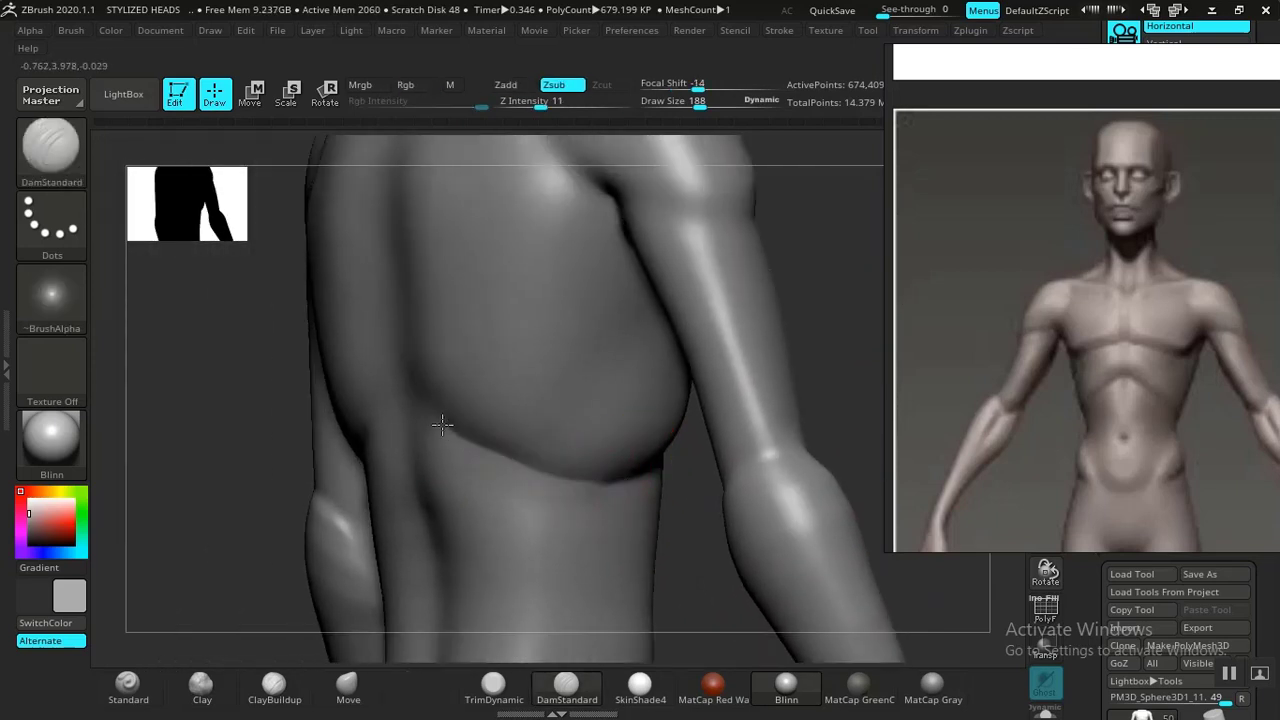
key("shift")
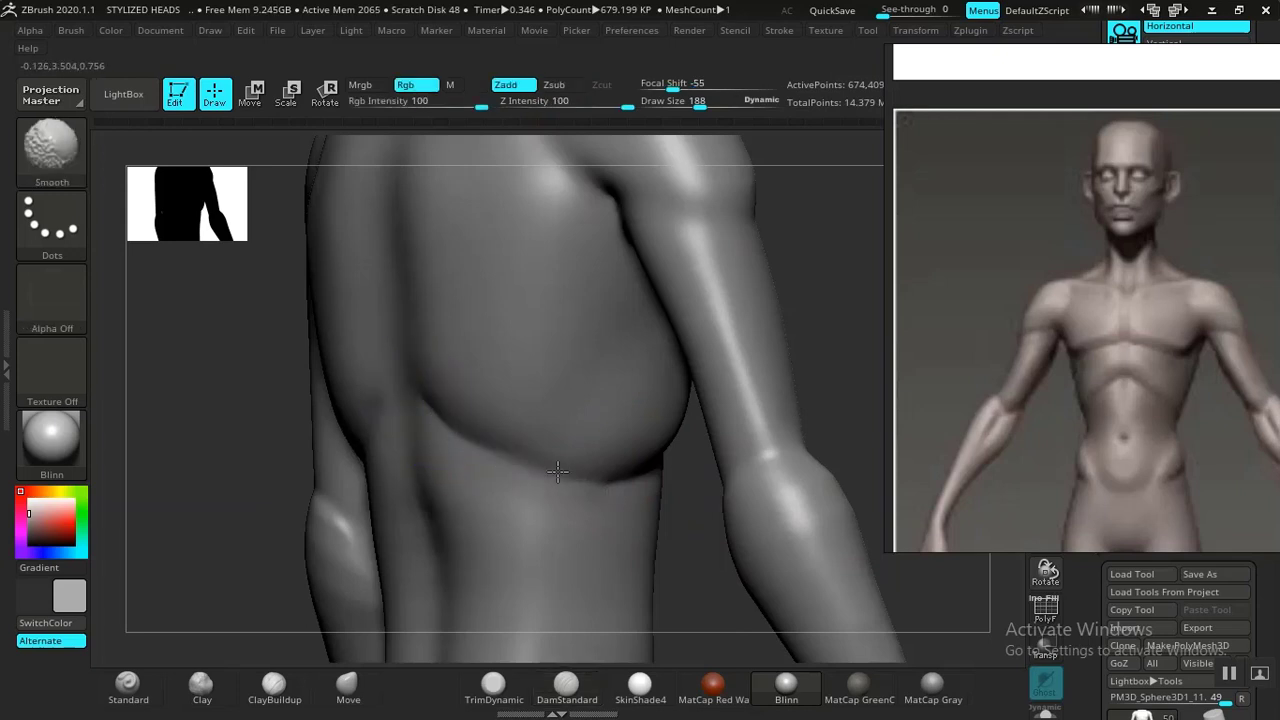
left_click_drag(877, 331, 736, 350, "alt")
left_click_drag(739, 358, 729, 414)
left_click_drag(605, 597, 593, 357, "alt")
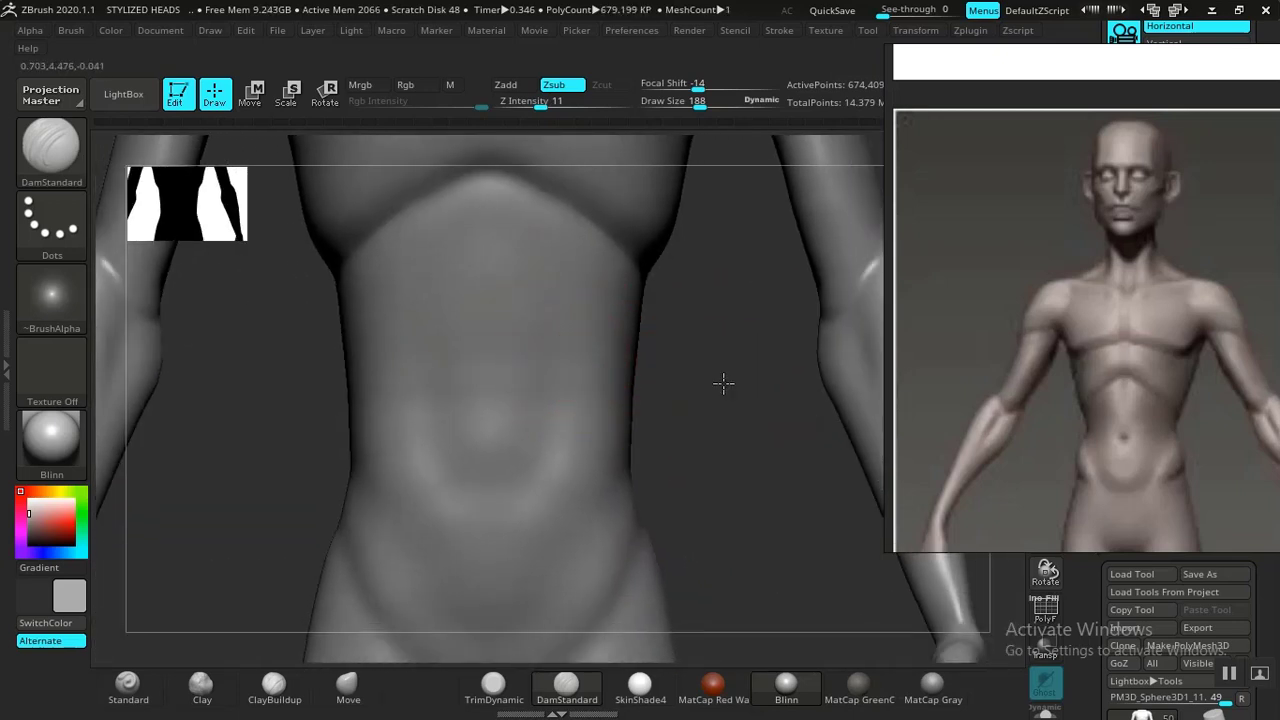
left_click_drag(723, 383, 548, 394)
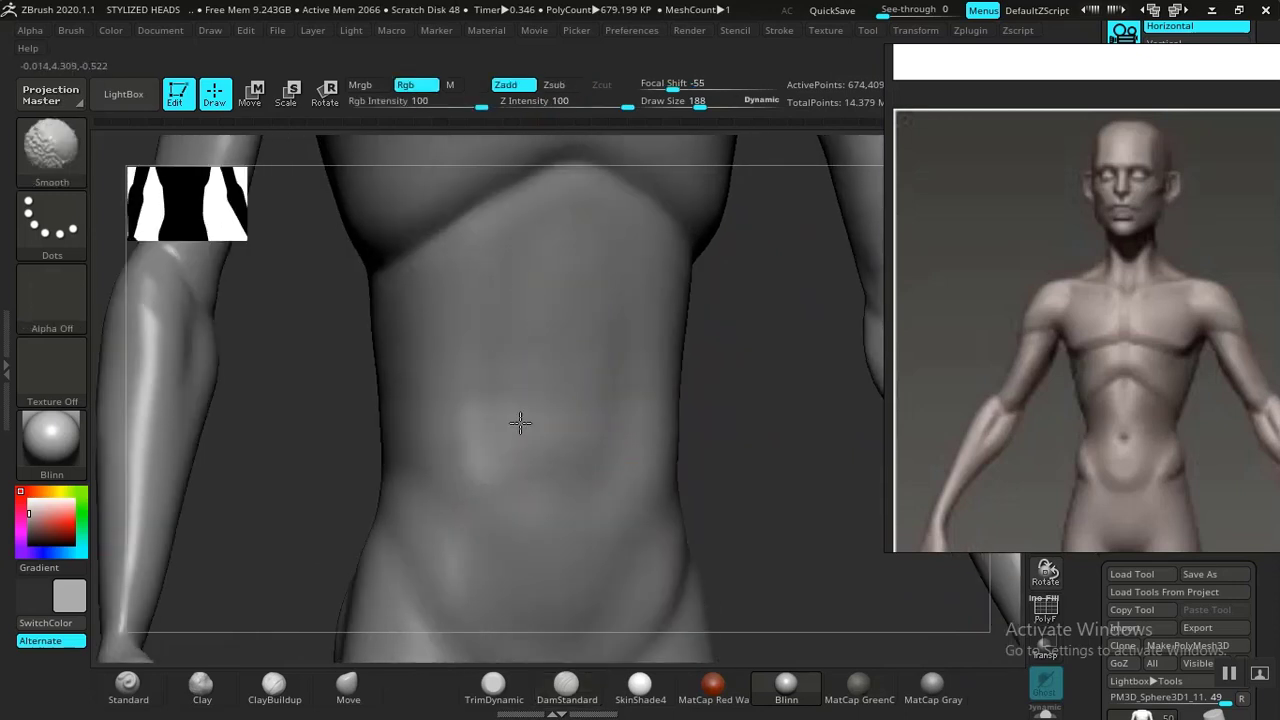
Switch to the Clay brush at draw size 308 and Z Intensity 50, and build up the abdominal masses.
left_click_drag(504, 453, 590, 430, "shift")
left_click_drag(740, 428, 672, 425, "alt")
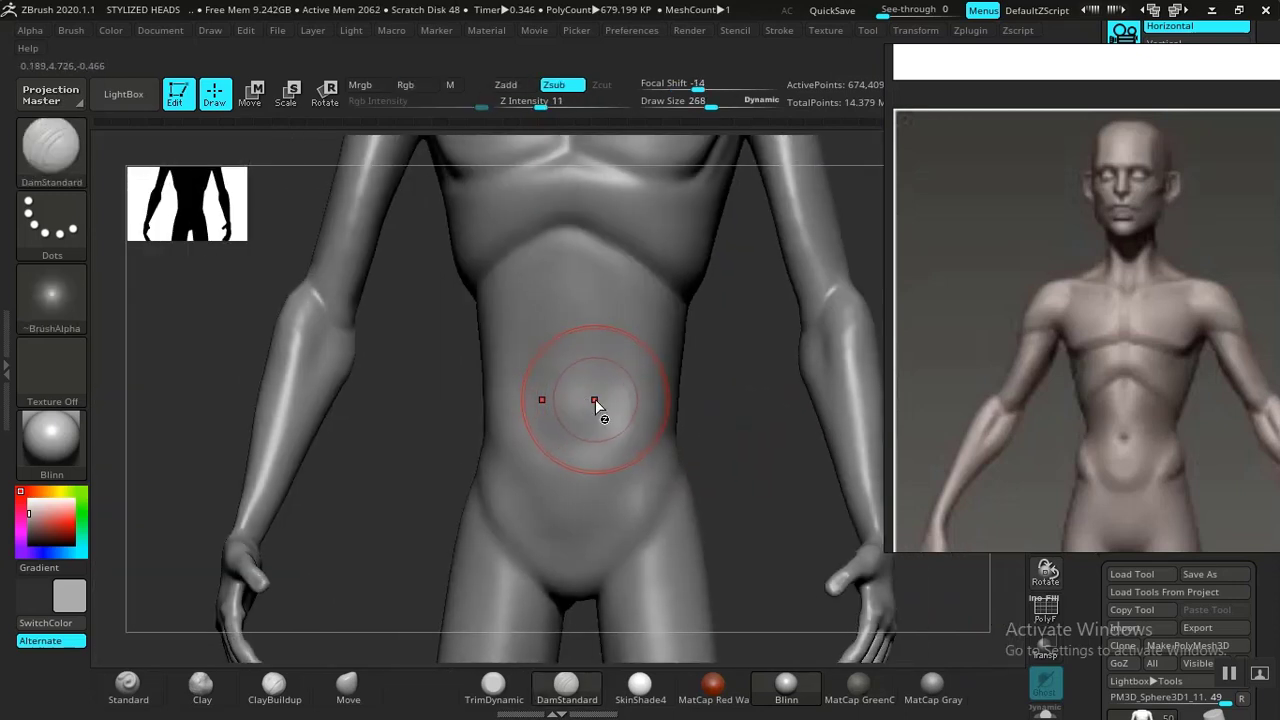
left_click(201, 688)
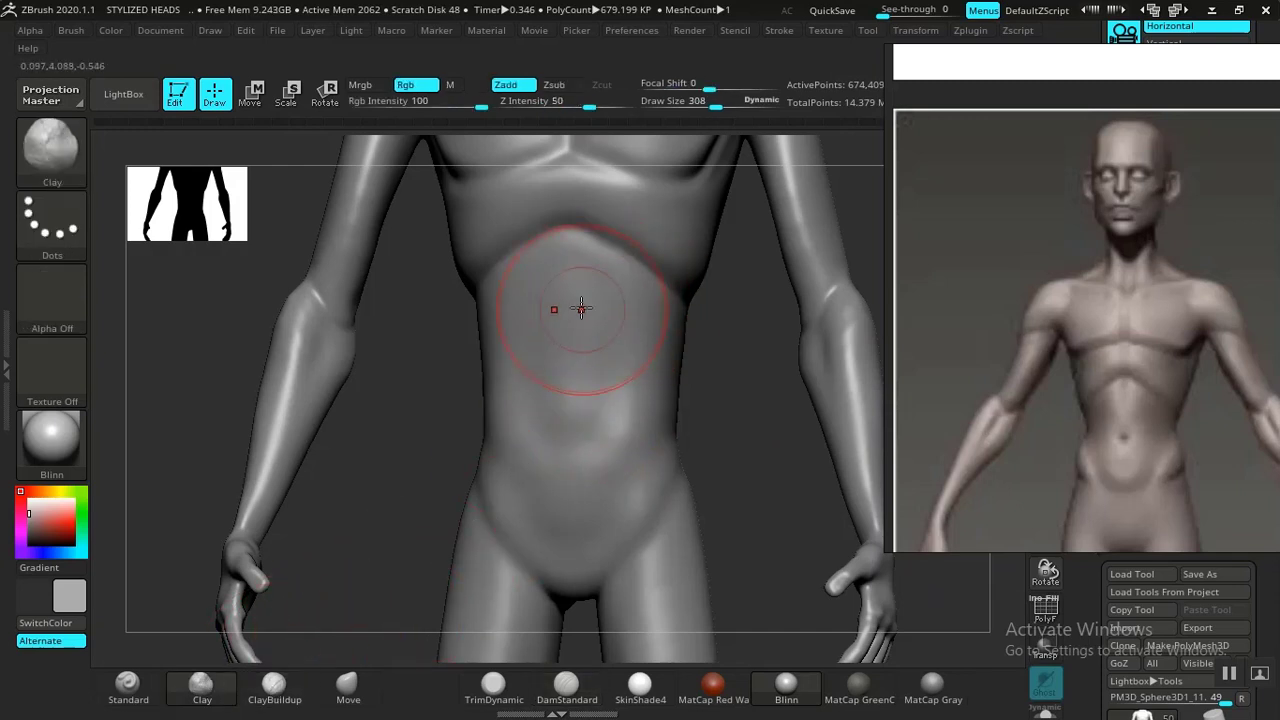
left_click_drag(581, 308, 542, 405)
mouse_move(518, 310)
left_mouse_down()
mouse_move(514, 343)
mouse_move(586, 363)
mouse_move(556, 338)
mouse_move(549, 403)
mouse_move(571, 463)
mouse_move(543, 370)
mouse_move(548, 277)
left_mouse_up()
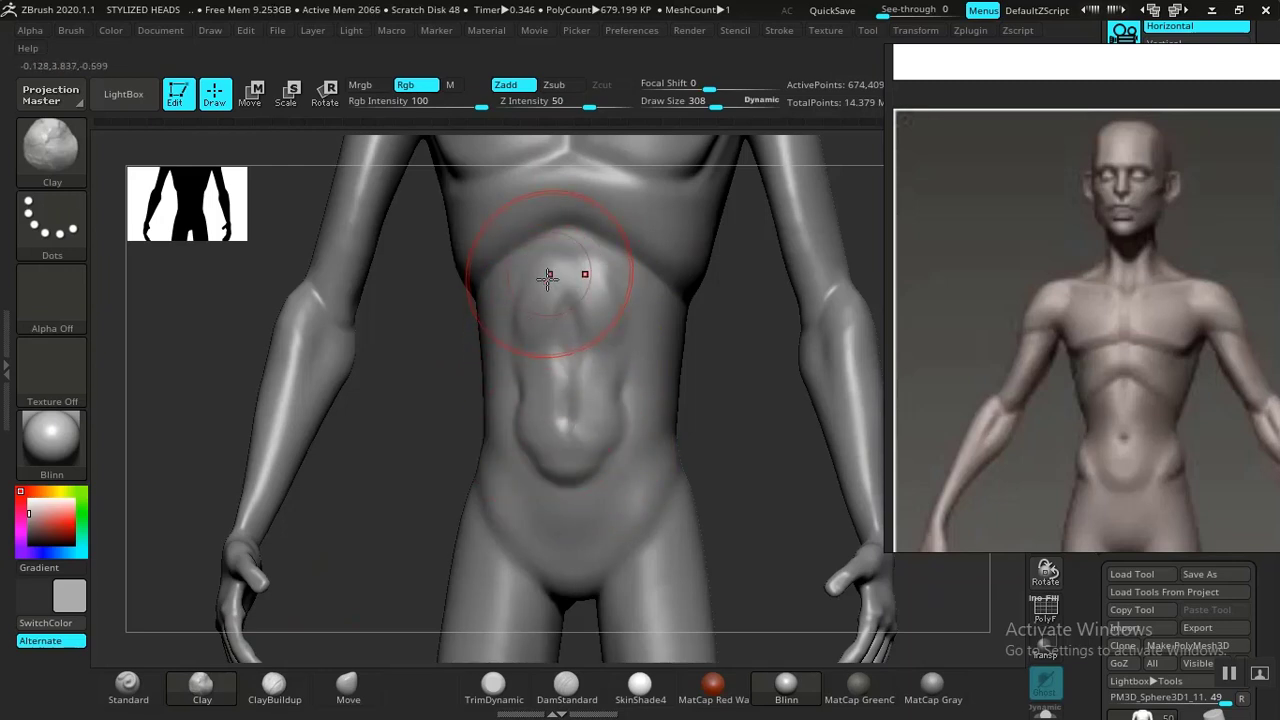
mouse_move(684, 440)
left_mouse_down()
mouse_move(677, 486)
mouse_move(613, 494)
left_mouse_up()
left_click_drag(535, 486, 519, 435, "shift")
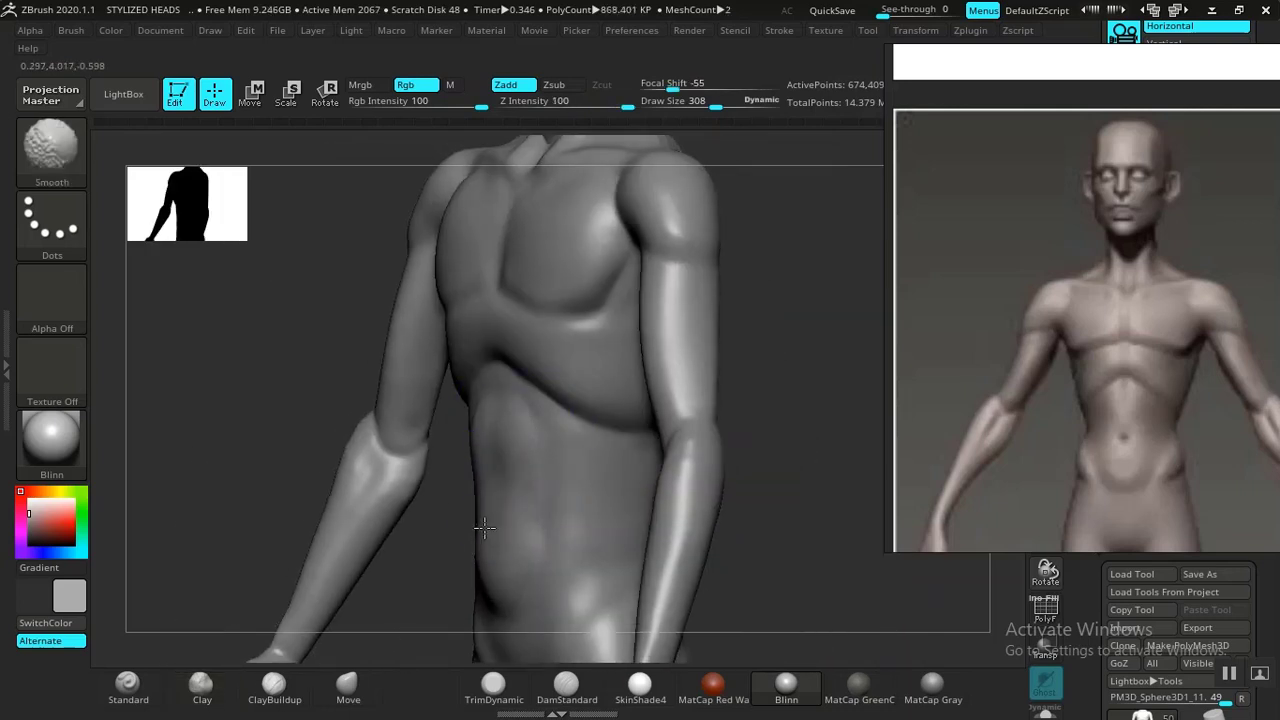
Smooth the side of the torso and build up the hip and upper thigh mass with the Clay brush.
left_click_drag(826, 523, 771, 523, "shift")
left_click_drag(636, 585, 773, 326, "alt")
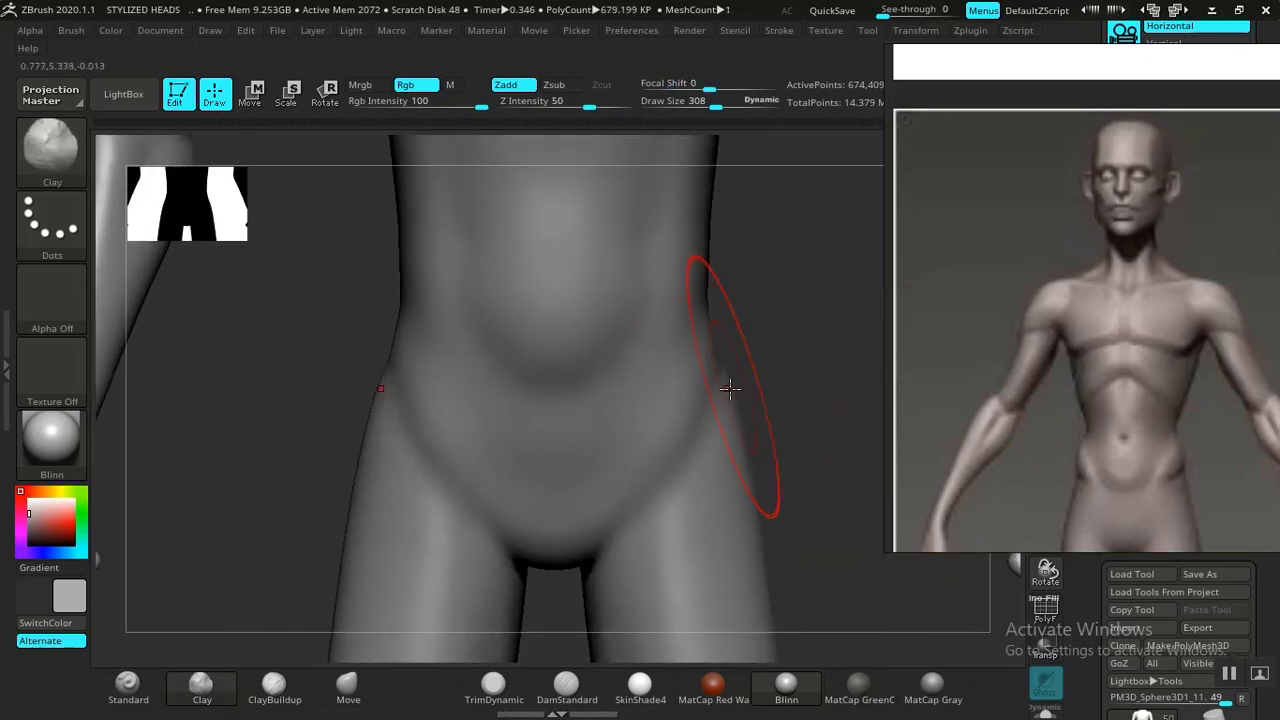
left_click_drag(701, 355, 666, 354, "alt")
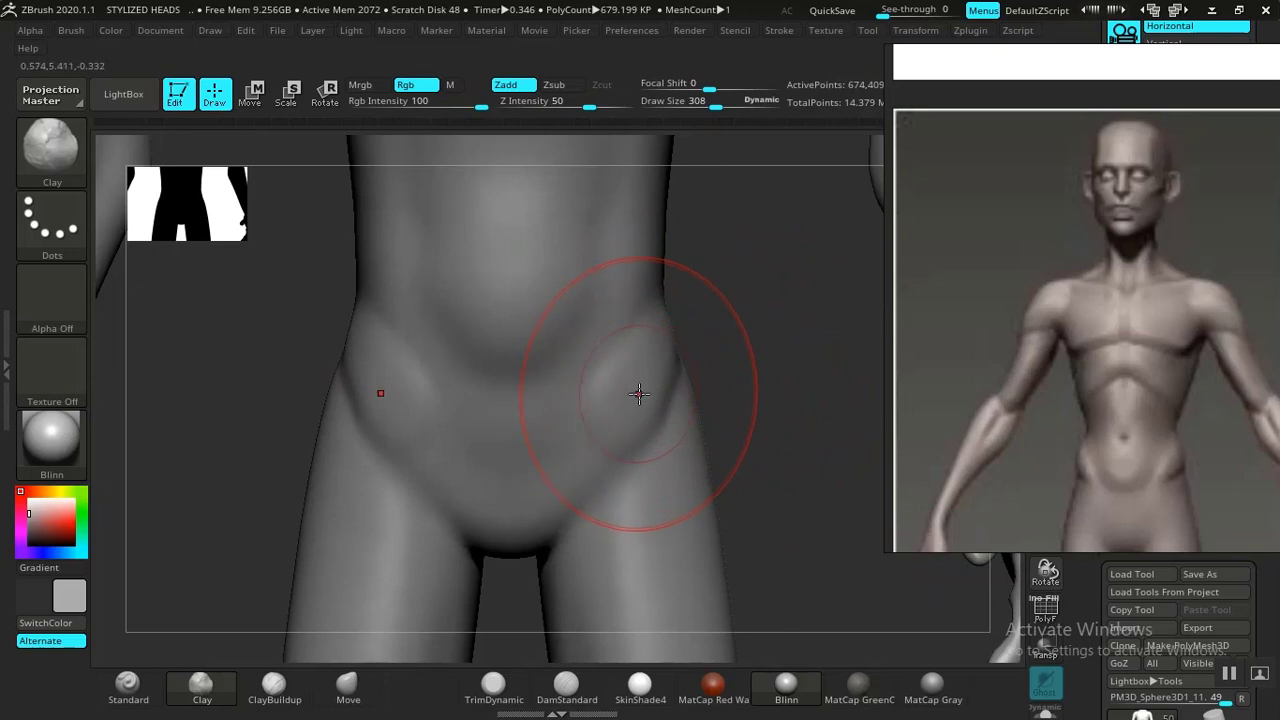
left_click_drag(775, 356, 690, 365)
left_click_drag(591, 437, 674, 357)
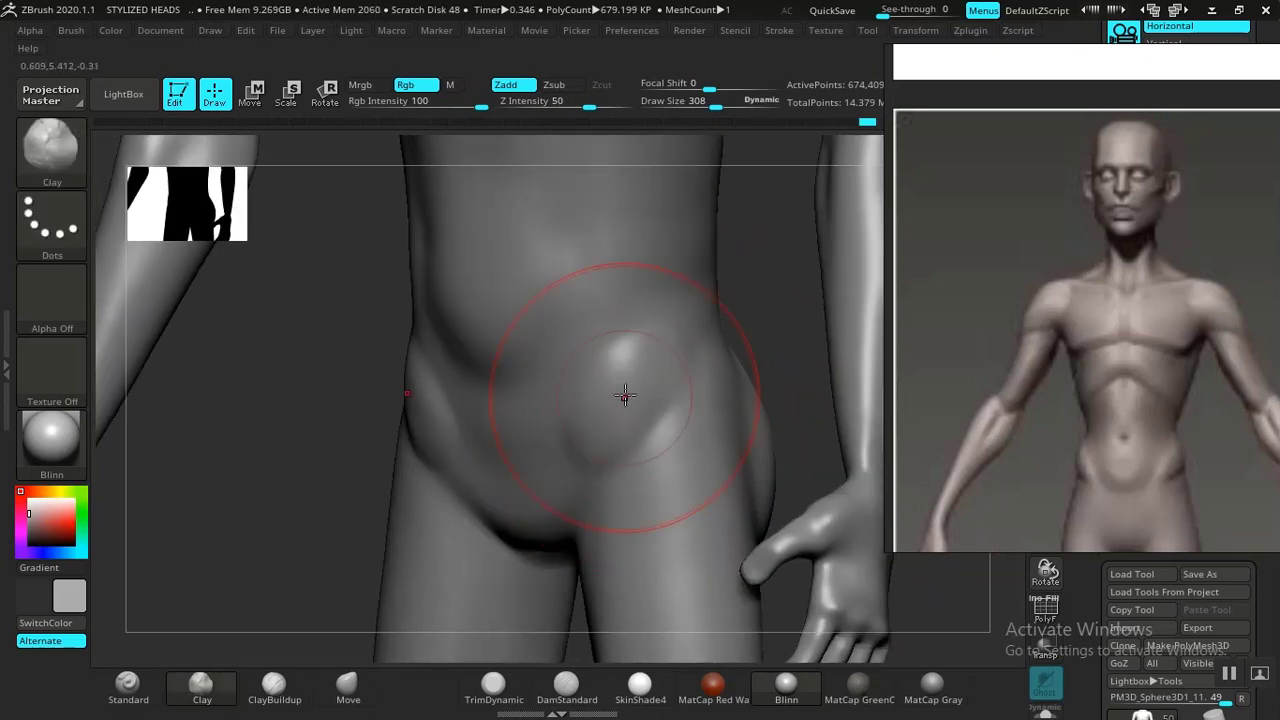
mouse_move(625, 396)
left_mouse_down()
mouse_move(692, 325)
mouse_move(614, 394)
mouse_move(588, 442)
mouse_move(706, 326)
mouse_move(589, 457)
left_mouse_up()
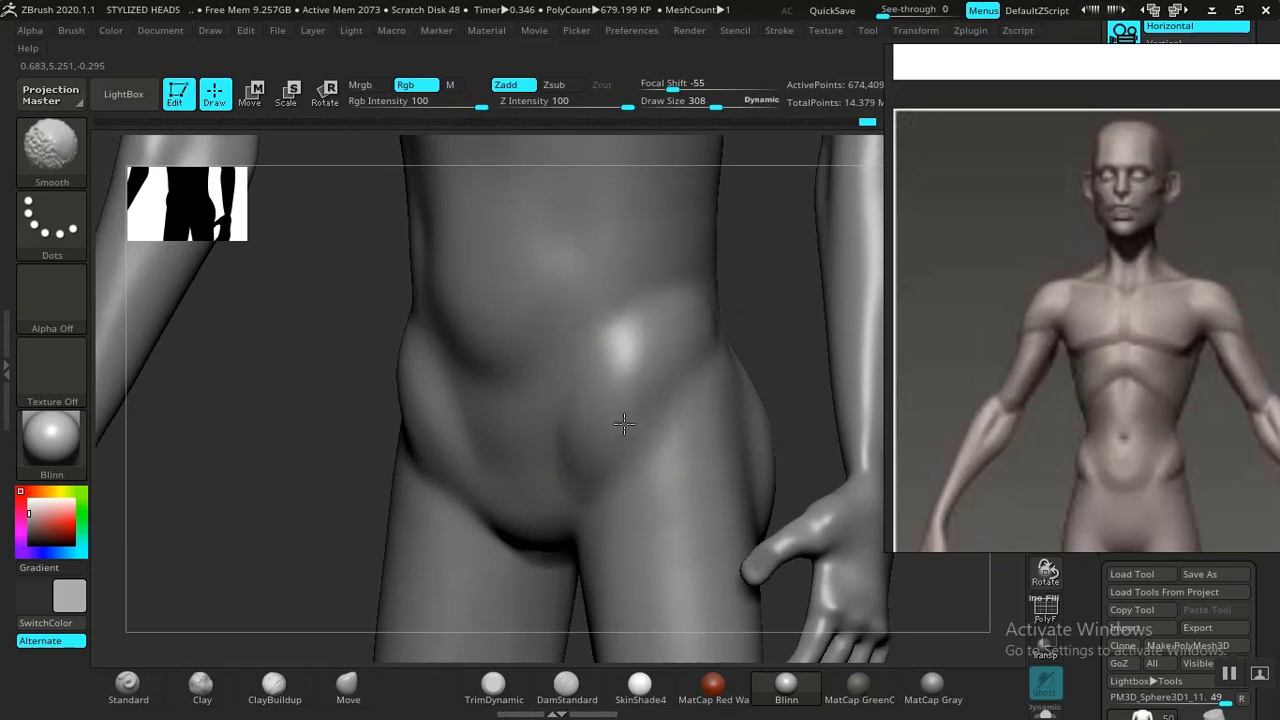
Undo a smoothing stroke on the hip, then sculpt the lower back and glute area with the Clay brush.
mouse_move(624, 424)
left_mouse_down("shift")
mouse_move(505, 435)
mouse_move(537, 471)
mouse_move(483, 460)
mouse_move(531, 458)
mouse_move(473, 431)
mouse_move(488, 432)
left_mouse_up("shift")
key("ctrl+z")
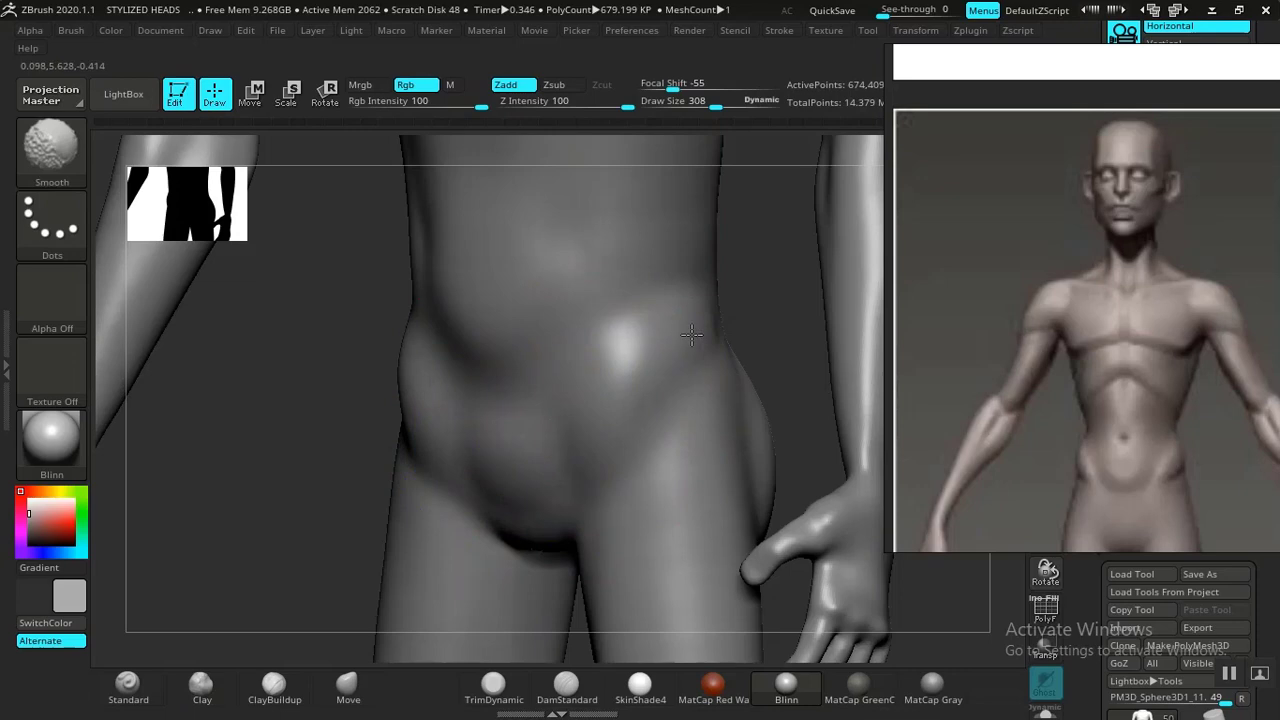
key("f")
mouse_move(706, 314)
left_mouse_down()
mouse_move(814, 357)
mouse_move(615, 393)
mouse_move(706, 580)
left_mouse_up()
left_click_drag(735, 388, 830, 418)
left_click_drag(692, 449, 752, 454)
mouse_move(728, 390)
left_mouse_down("alt")
mouse_move(723, 420)
mouse_move(686, 457)
mouse_move(650, 460)
left_mouse_up("alt")
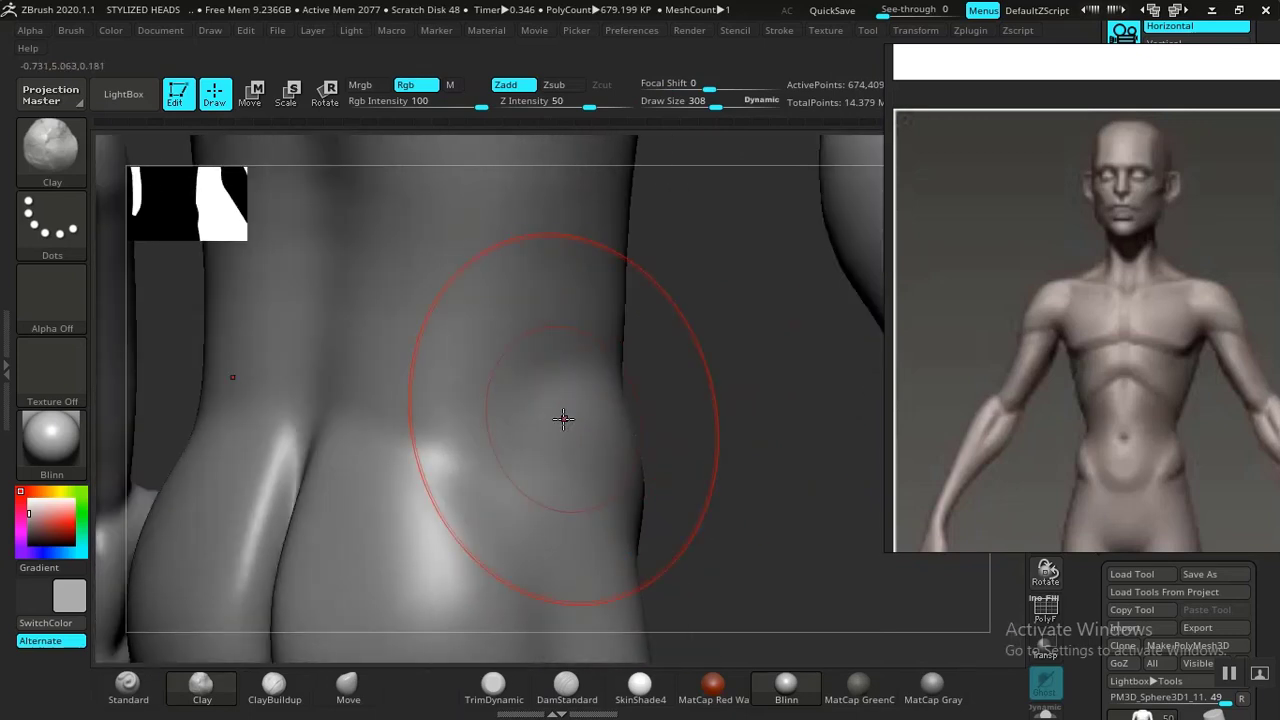
mouse_move(546, 422)
left_mouse_down()
mouse_move(529, 437)
mouse_move(577, 423)
mouse_move(583, 437)
mouse_move(536, 438)
mouse_move(510, 402)
left_mouse_up()
left_click_drag(746, 497, 638, 423, "alt")
left_click_drag(658, 479, 748, 461)
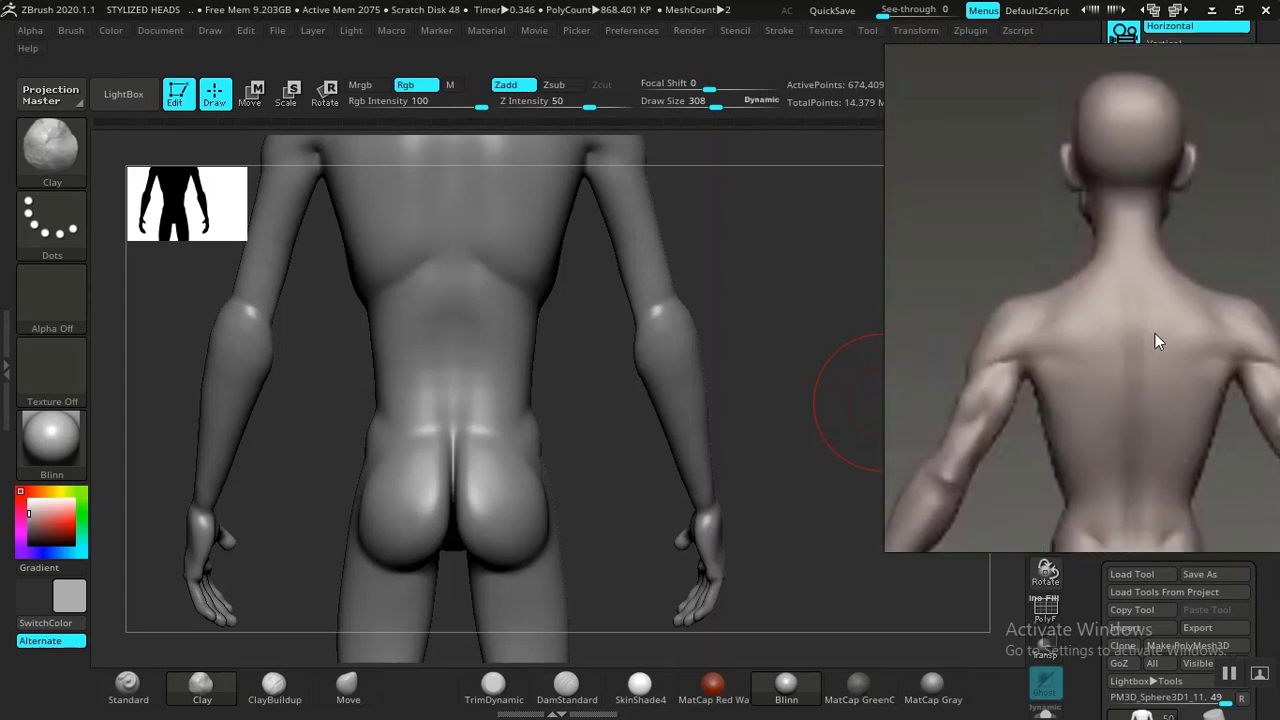
Compare the back against the back reference, then switch to the Move brush and reshape the trapezius and upper shoulders.
left_click_drag(795, 392, 793, 402)
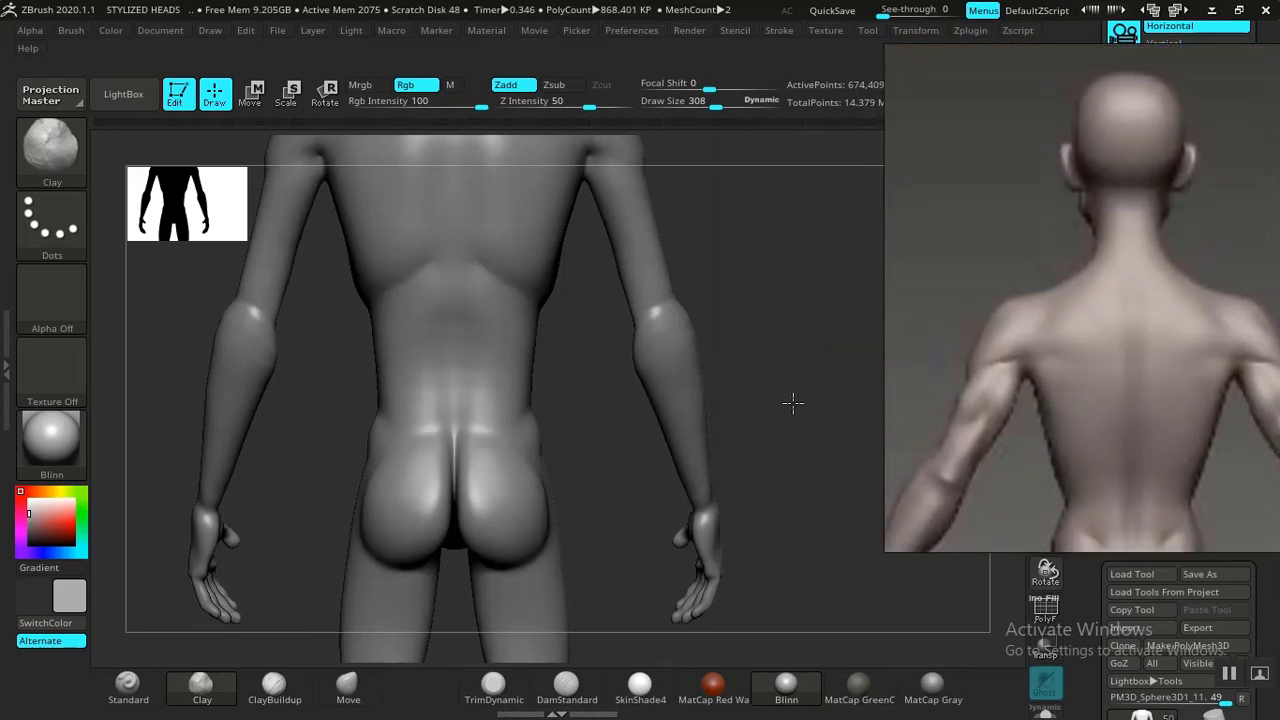
mouse_move(753, 347)
left_mouse_down("alt")
mouse_move(724, 347)
mouse_move(773, 357)
left_mouse_up("alt")
mouse_move(1073, 338)
right_mouse_down()
mouse_move(1059, 354)
mouse_move(1088, 336)
right_mouse_up()
left_click_drag(801, 360, 830, 445, "alt")
left_click_drag(273, 340, 206, 446, "alt")
left_click_drag(700, 251, 523, 294)
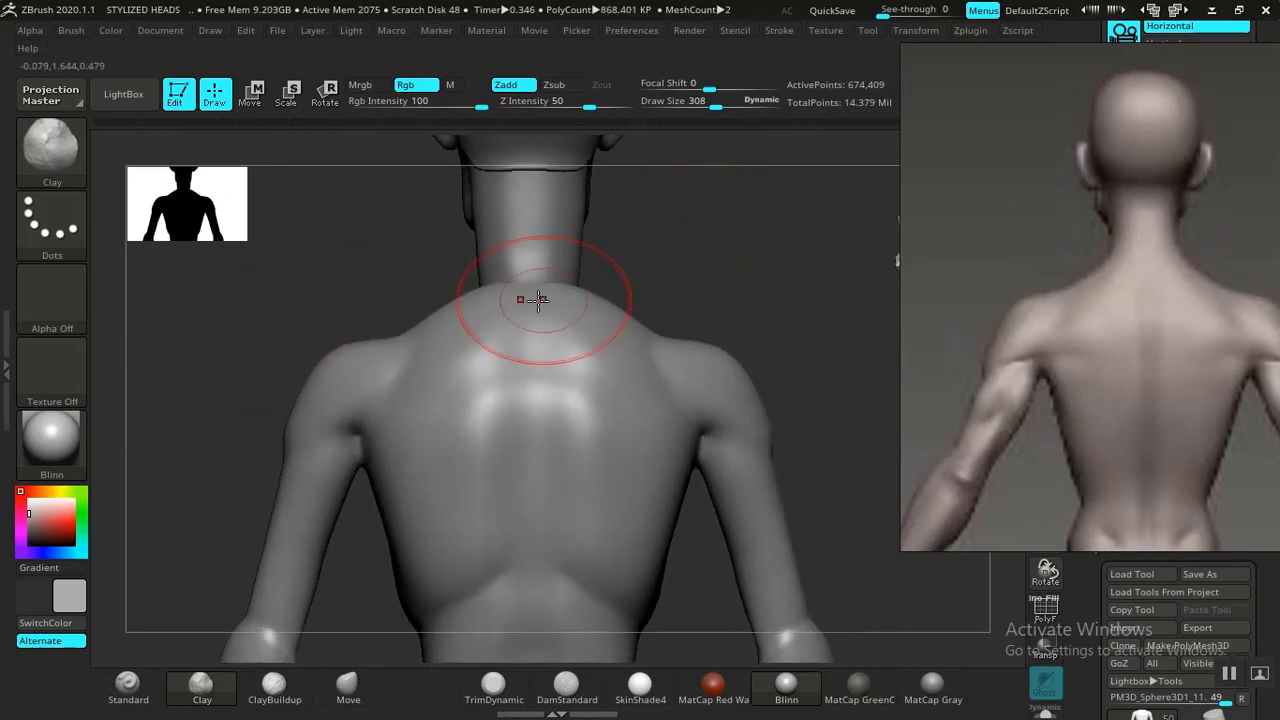
left_click(345, 697)
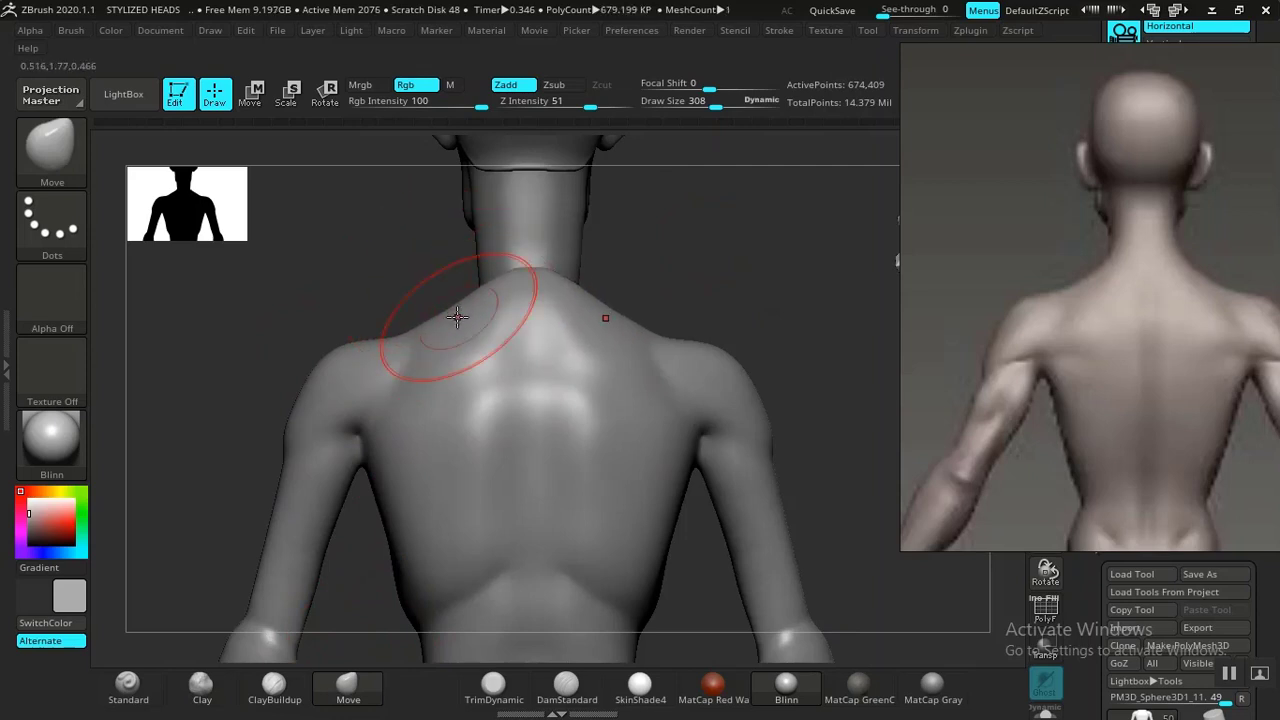
mouse_move(694, 277)
left_mouse_down()
mouse_move(677, 272)
mouse_move(680, 291)
mouse_move(701, 278)
left_mouse_up()
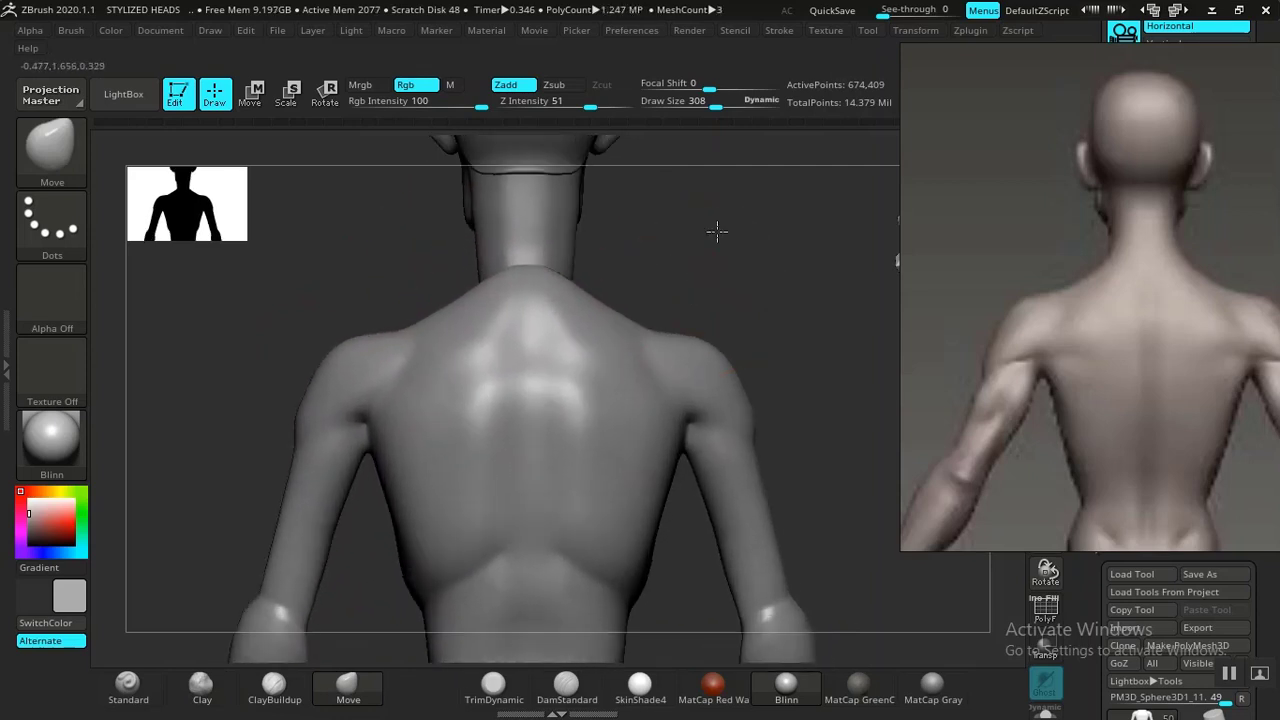
left_click_drag(717, 231, 735, 151, "alt")
left_click_drag(500, 341, 483, 328, "shift")
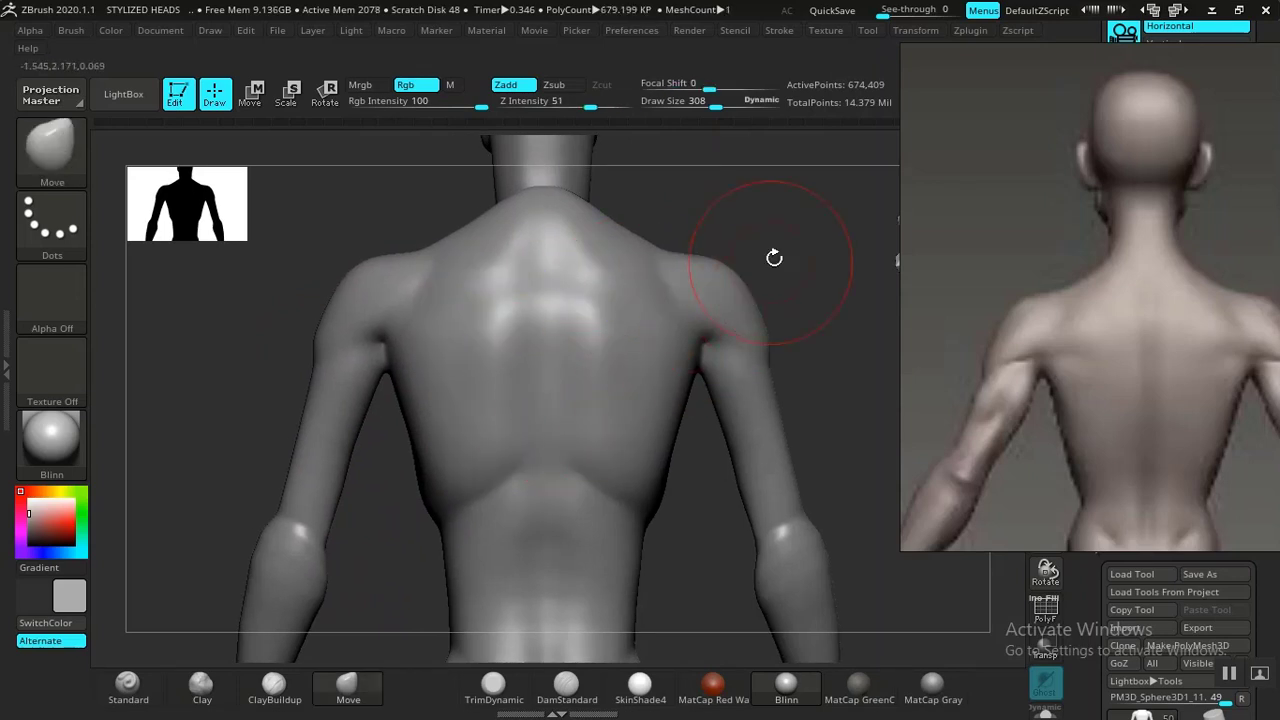
Smooth the mid back and adjust the shoulder and lat contour with the Move brush.
left_click_drag(787, 231, 766, 187, "alt")
left_click_drag(487, 362, 473, 433, "shift")
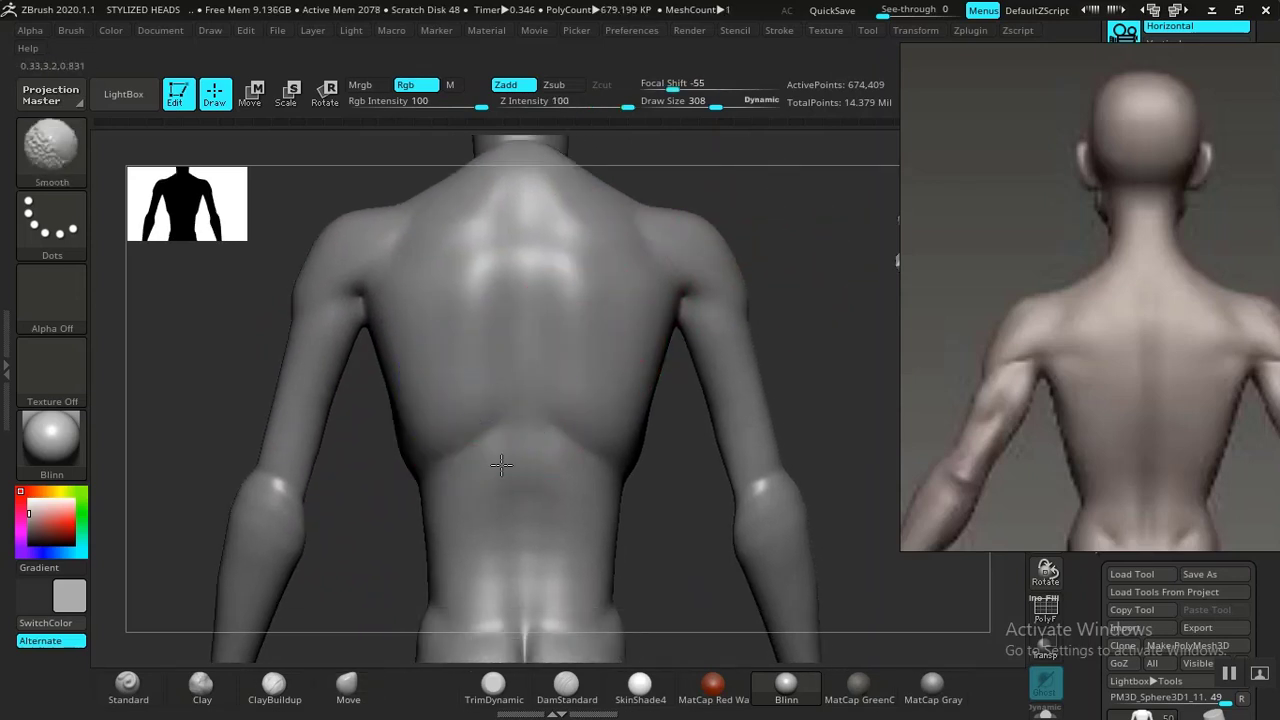
mouse_move(794, 331)
left_mouse_down("alt")
mouse_move(831, 229)
mouse_move(860, 334)
mouse_move(781, 313)
mouse_move(800, 430)
left_mouse_up("alt")
left_click_drag(690, 268, 694, 310, "alt")
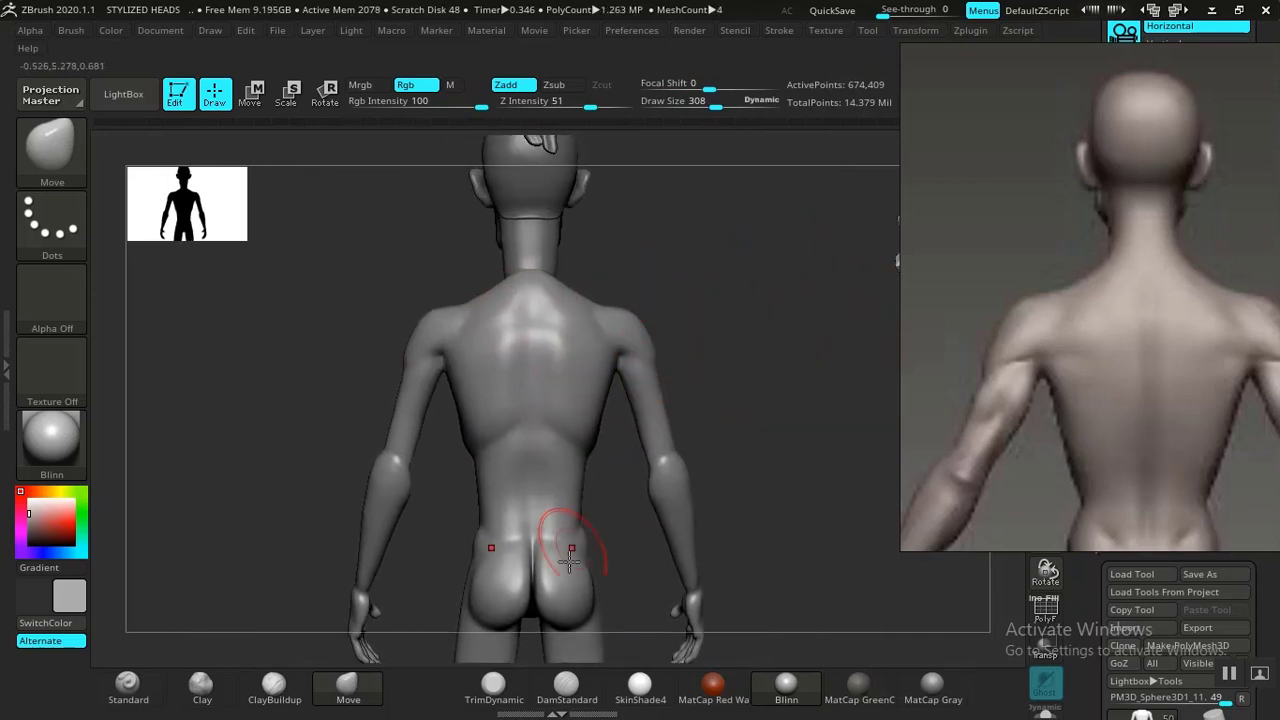
Switch to DamStandard and carve the spine groove down the back, smoothing it against the reference.
left_click(552, 700)
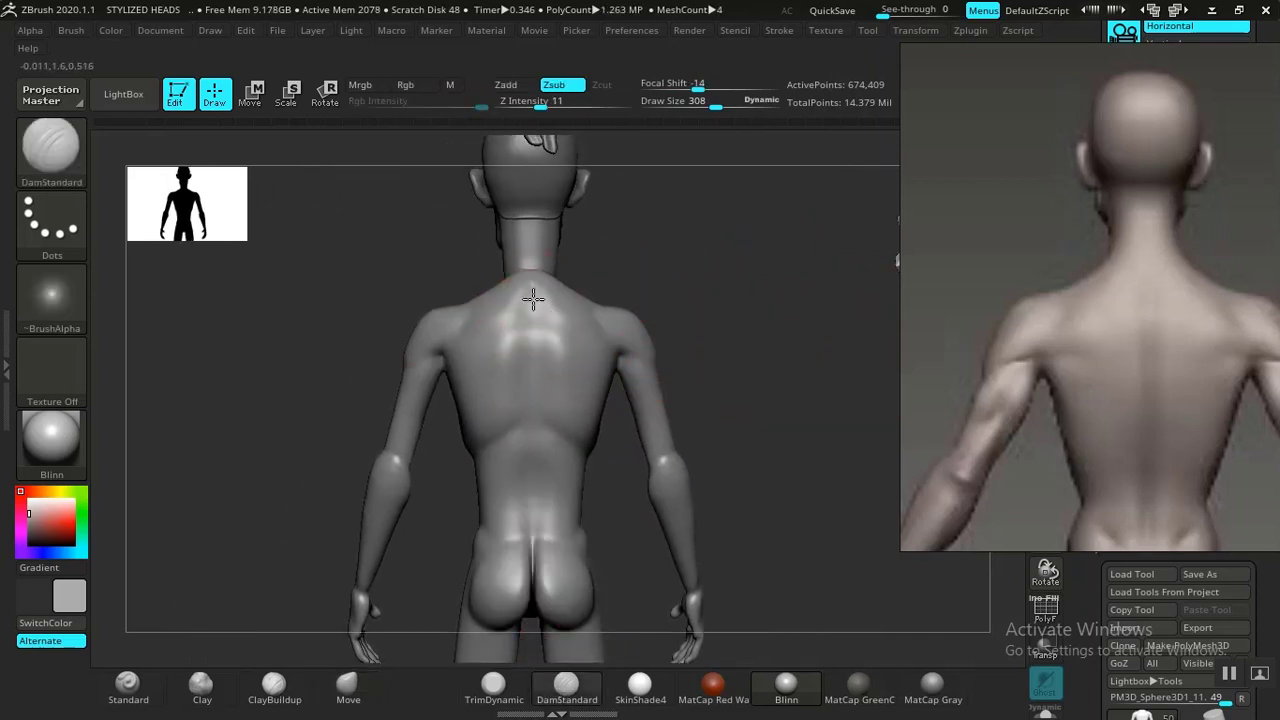
left_click_drag(530, 501, 533, 572)
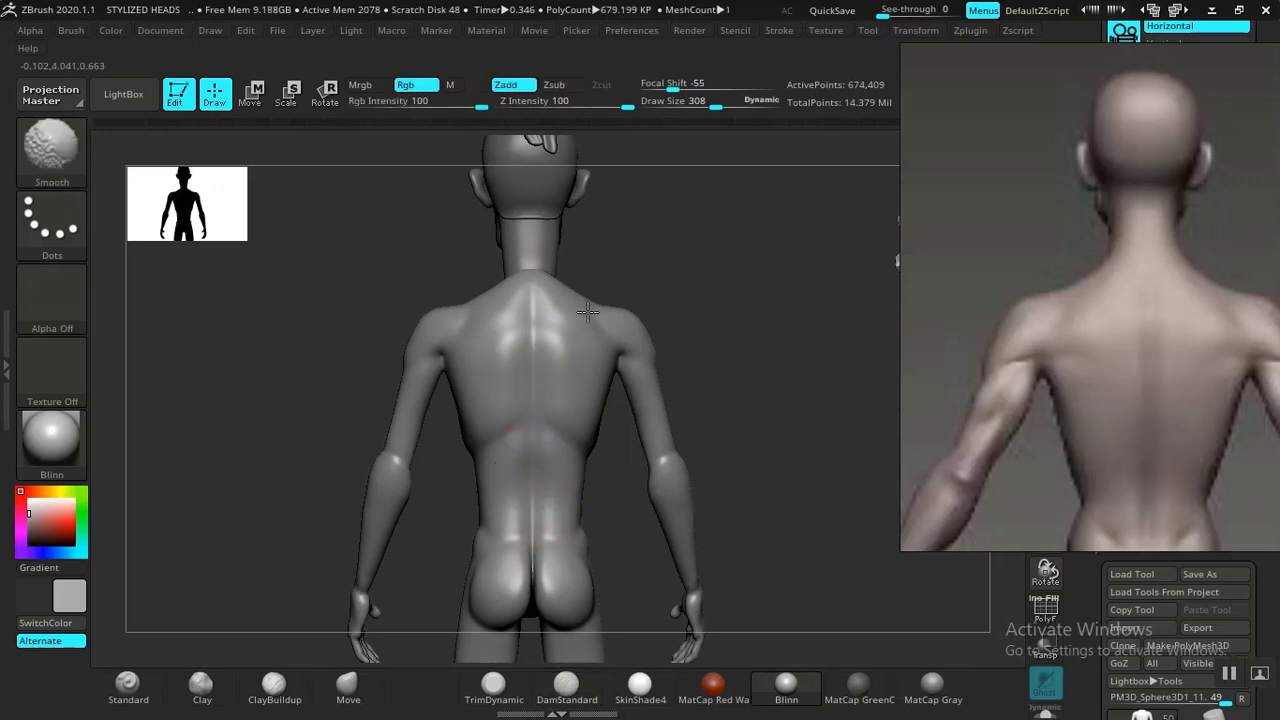
left_click_drag(754, 386, 774, 381, "alt")
middle_click_drag(1081, 362, 1111, 212)
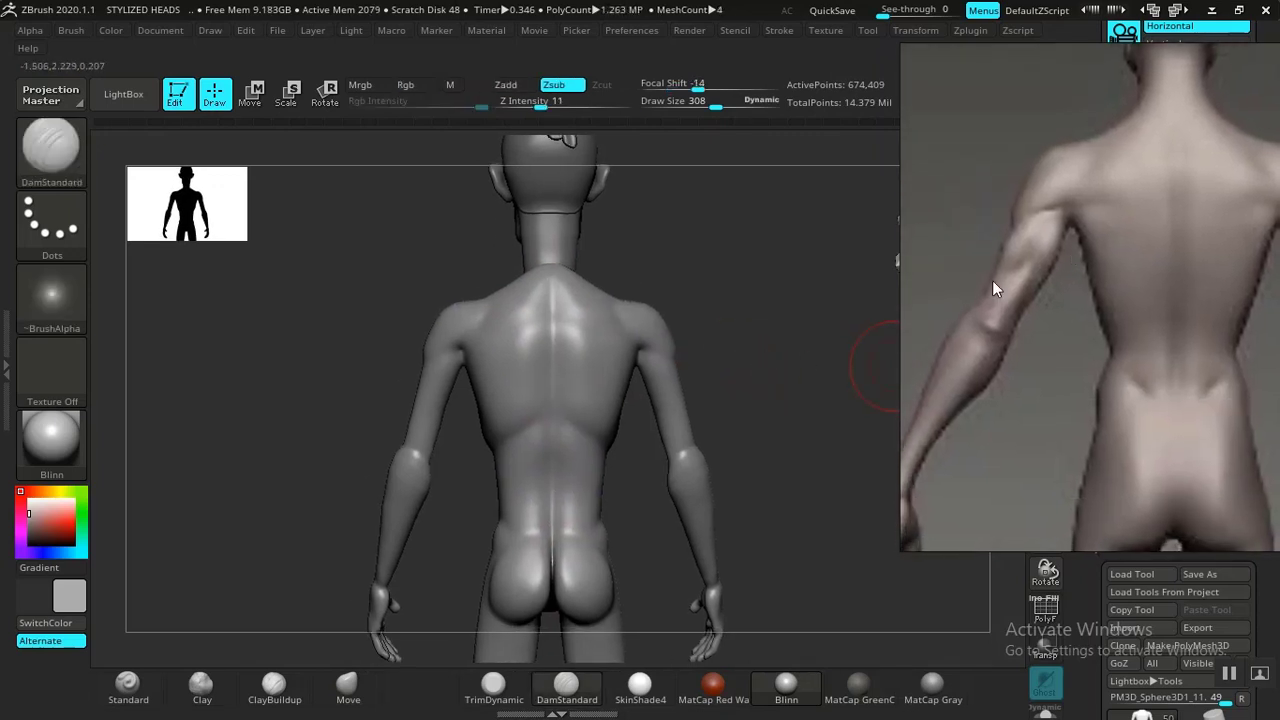
mouse_move(746, 297)
left_mouse_down("alt")
mouse_move(763, 346)
mouse_move(811, 306)
left_mouse_up("alt")
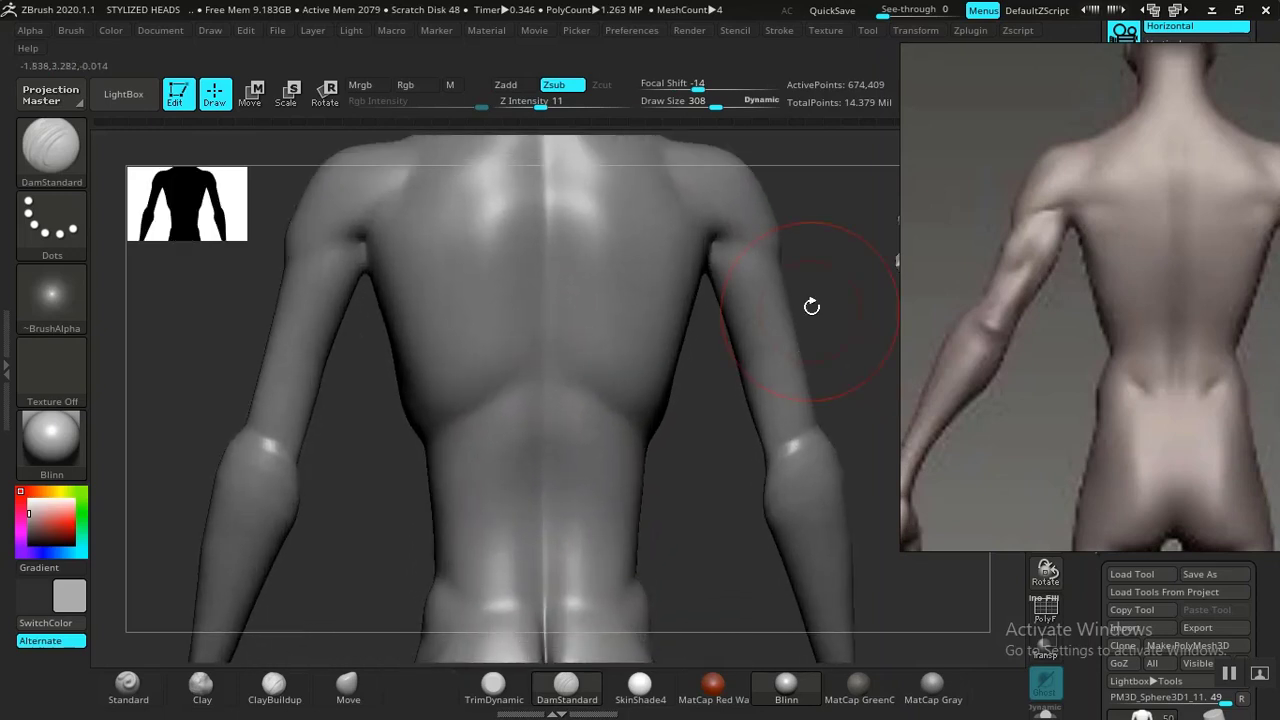
Add a little clay on the lower back with ClayBuildup, then carve a crease along the shoulder blade edge with DamStandard.
left_click_drag(837, 357, 414, 380, "alt")
left_click_drag(809, 249, 743, 343, "alt")
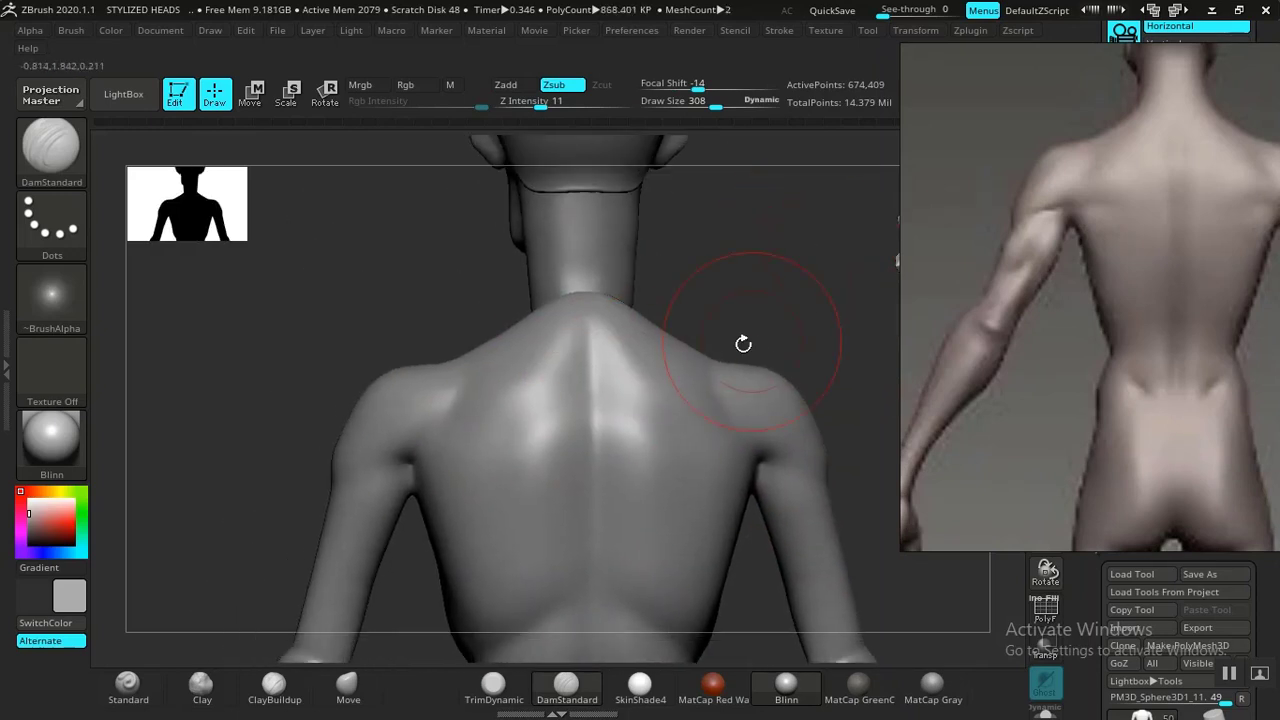
mouse_move(540, 394)
left_mouse_down("shift")
mouse_move(560, 409)
mouse_move(476, 496)
left_mouse_up("shift")
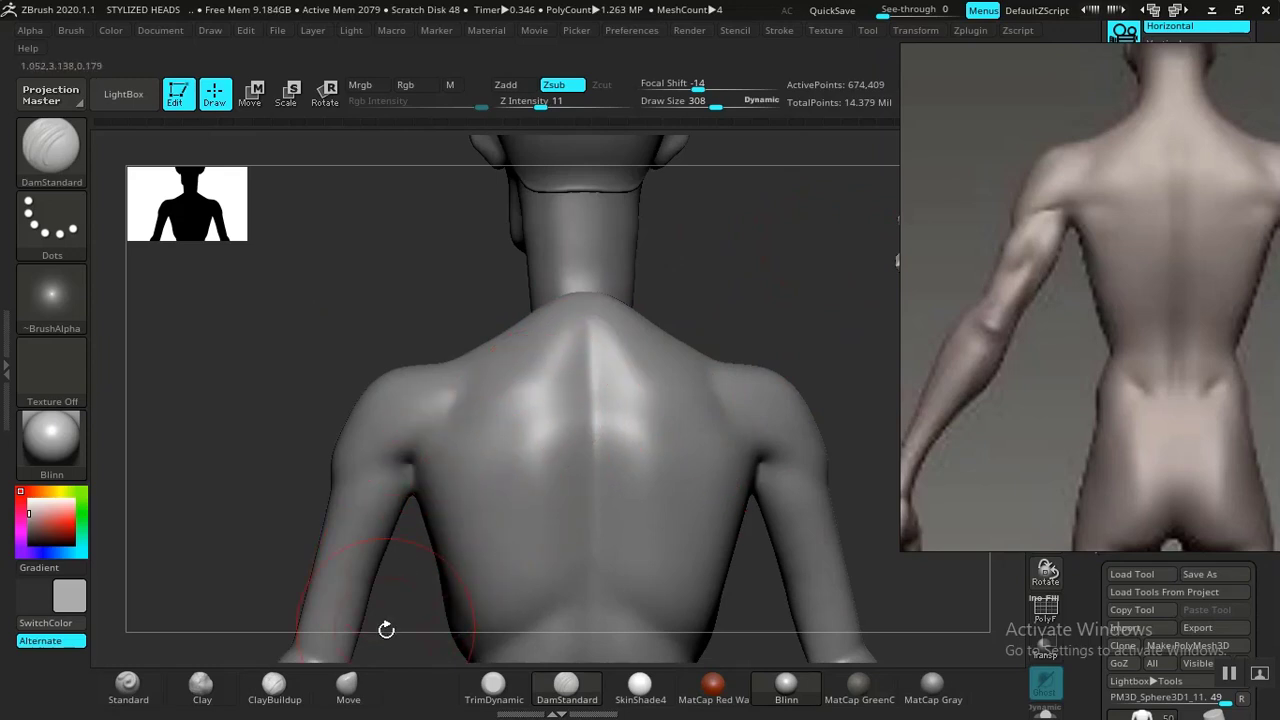
left_click(350, 690)
left_click(274, 687)
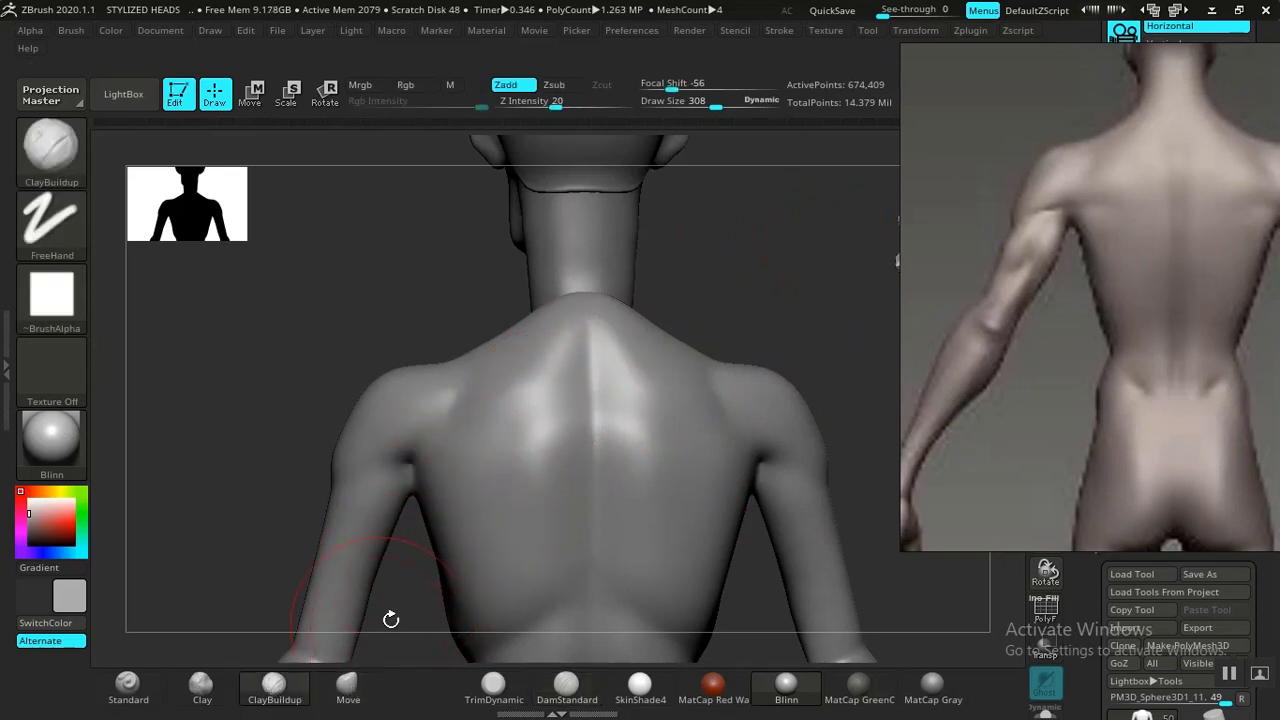
mouse_move(417, 610)
left_mouse_down("alt")
mouse_move(419, 566)
mouse_move(438, 631)
left_mouse_up("alt")
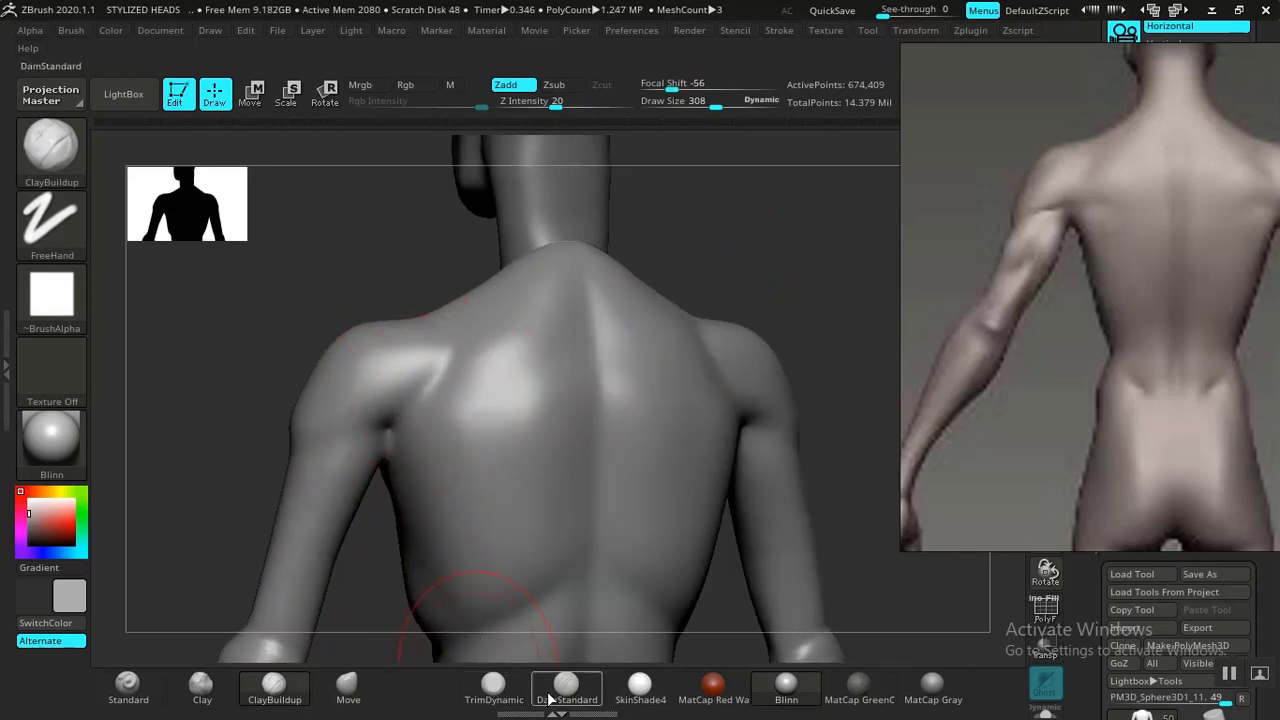
left_click(549, 698)
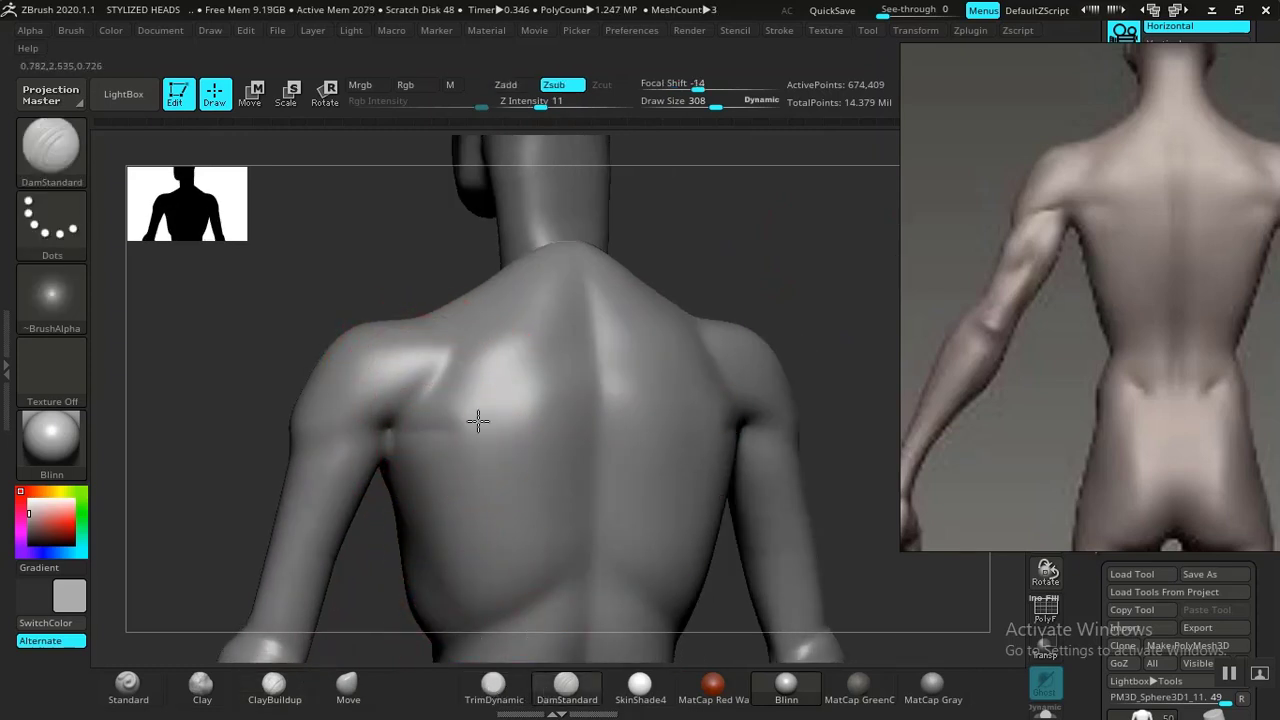
left_click_drag(482, 404, 441, 426)
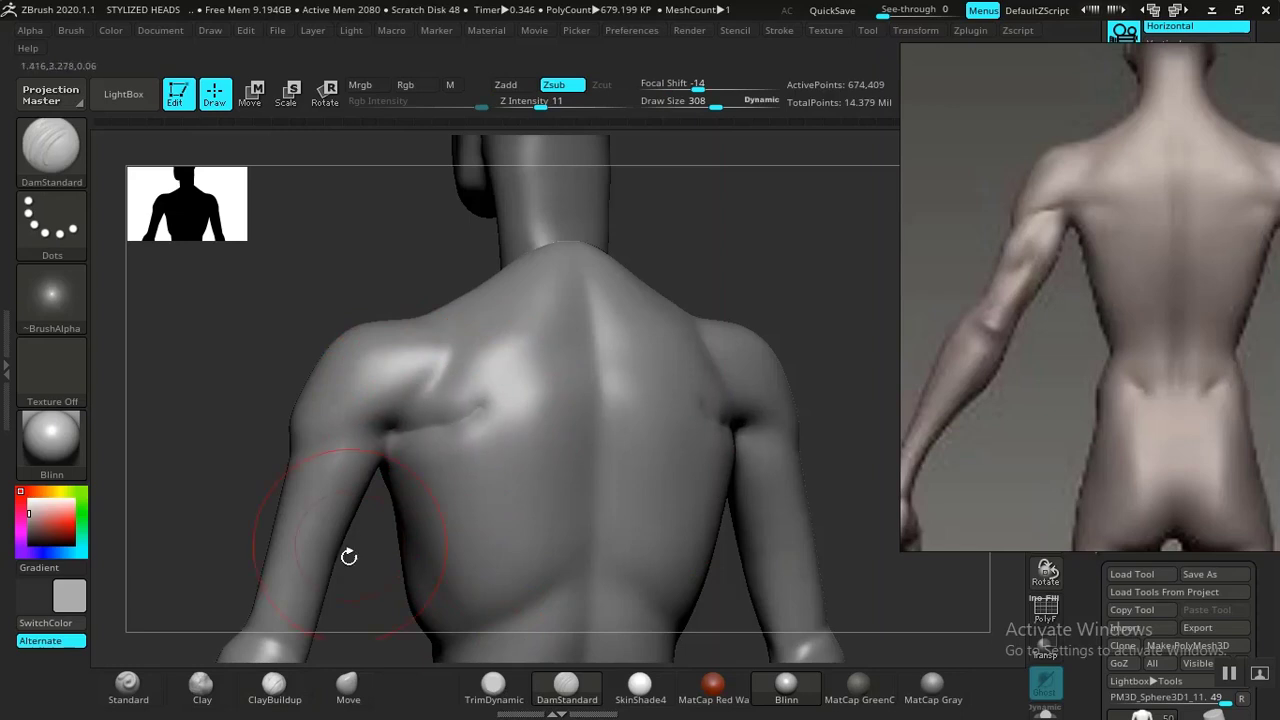
Build up the shoulder blade and rear shoulder with ClayBuildup, then smooth the strokes into the back.
left_click(274, 688)
left_click_drag(429, 386, 348, 413)
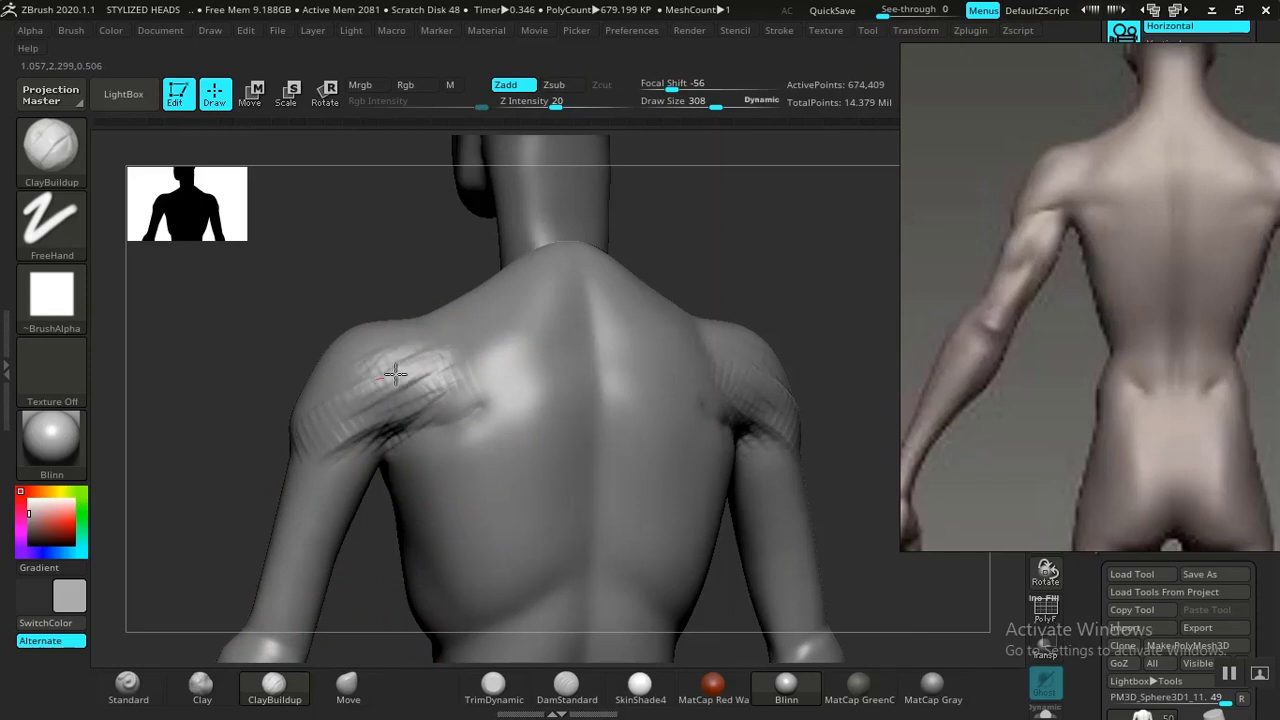
left_click_drag(410, 404, 487, 385)
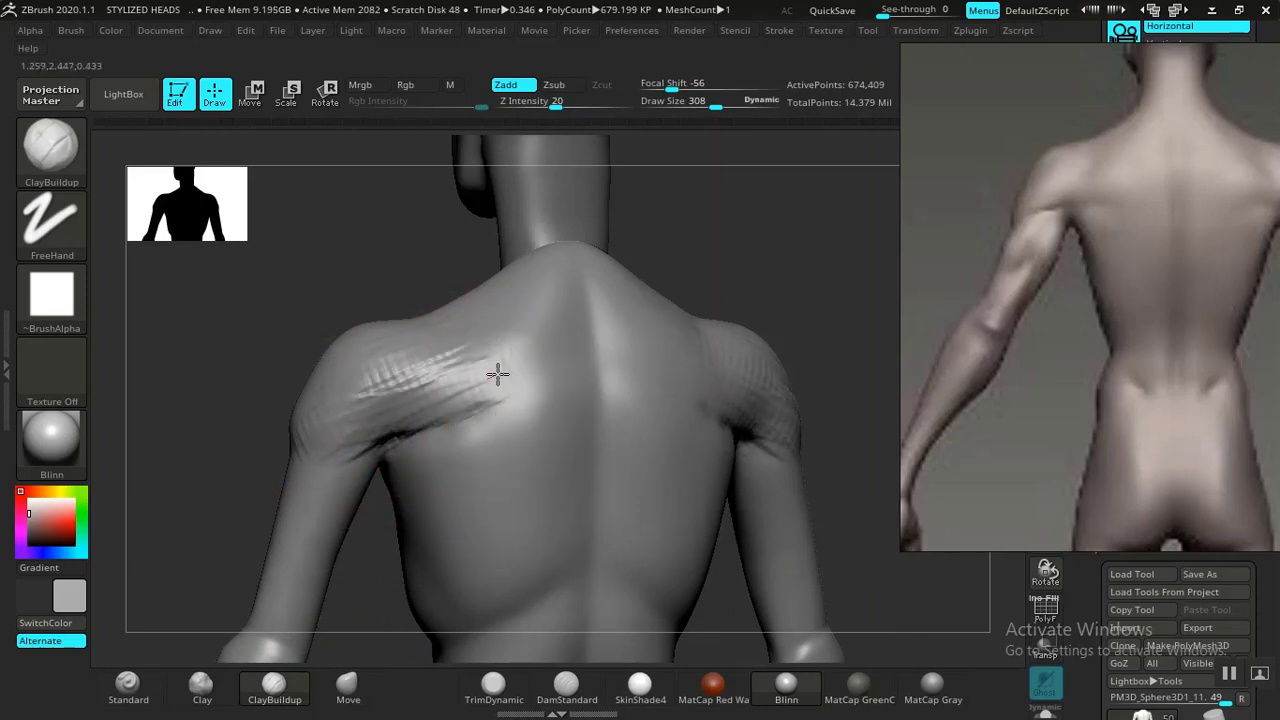
left_click_drag(478, 374, 447, 386, "shift")
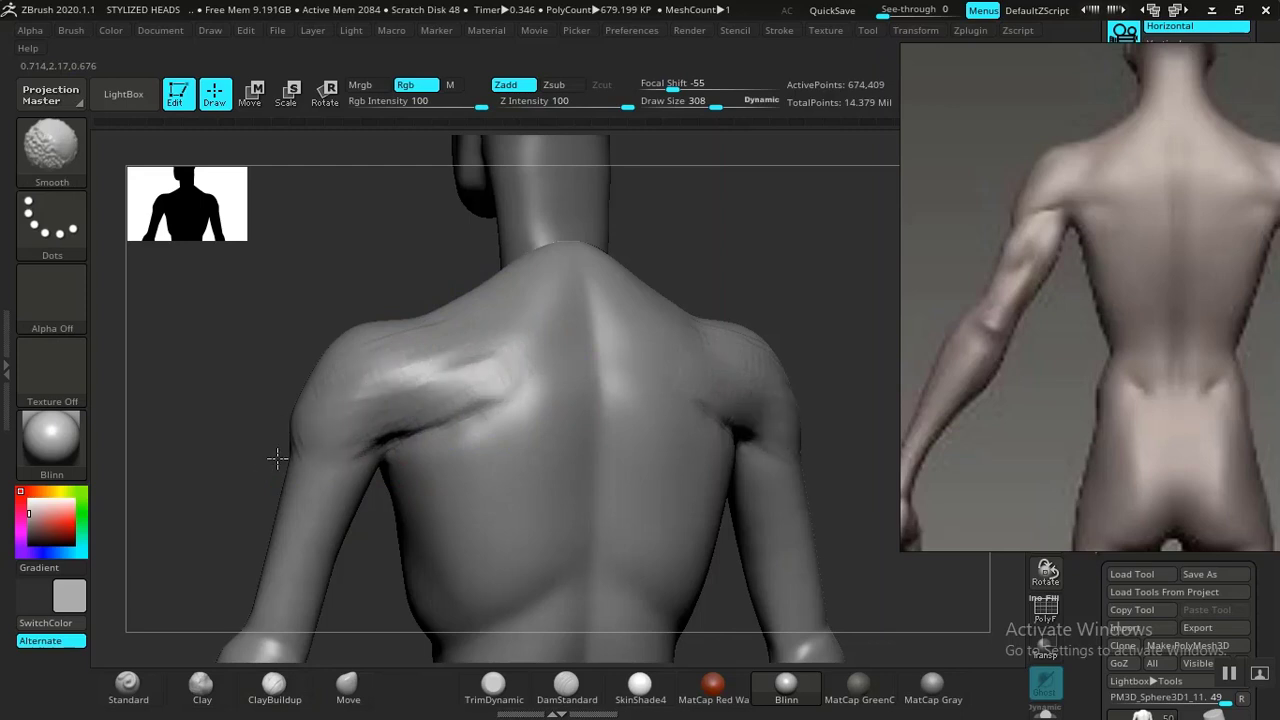
left_click_drag(305, 401, 297, 415, "shift")
mouse_move(409, 423)
left_mouse_down("shift")
mouse_move(463, 389)
mouse_move(401, 403)
mouse_move(387, 434)
mouse_move(505, 382)
left_mouse_up("shift")
Reduce the brush size to 212 and reshape the shoulder and upper arm silhouette with the Move brush.
key("f")
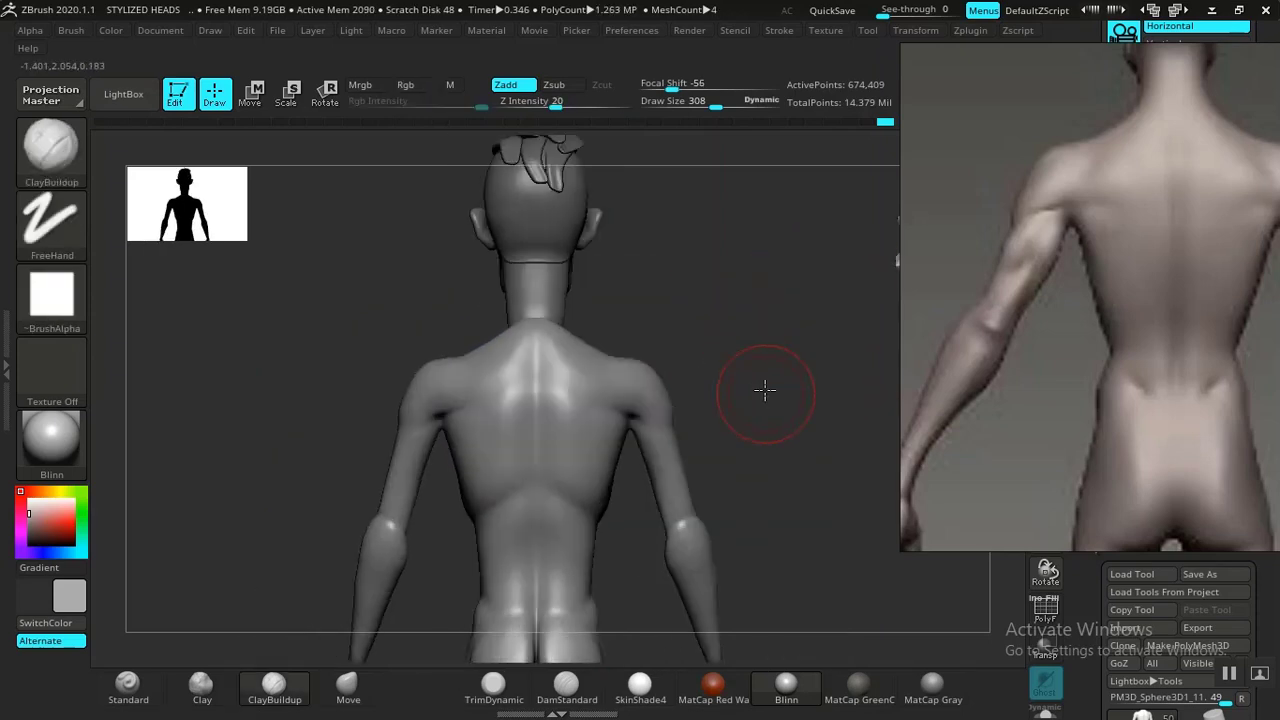
left_click_drag(766, 314, 766, 329, "alt")
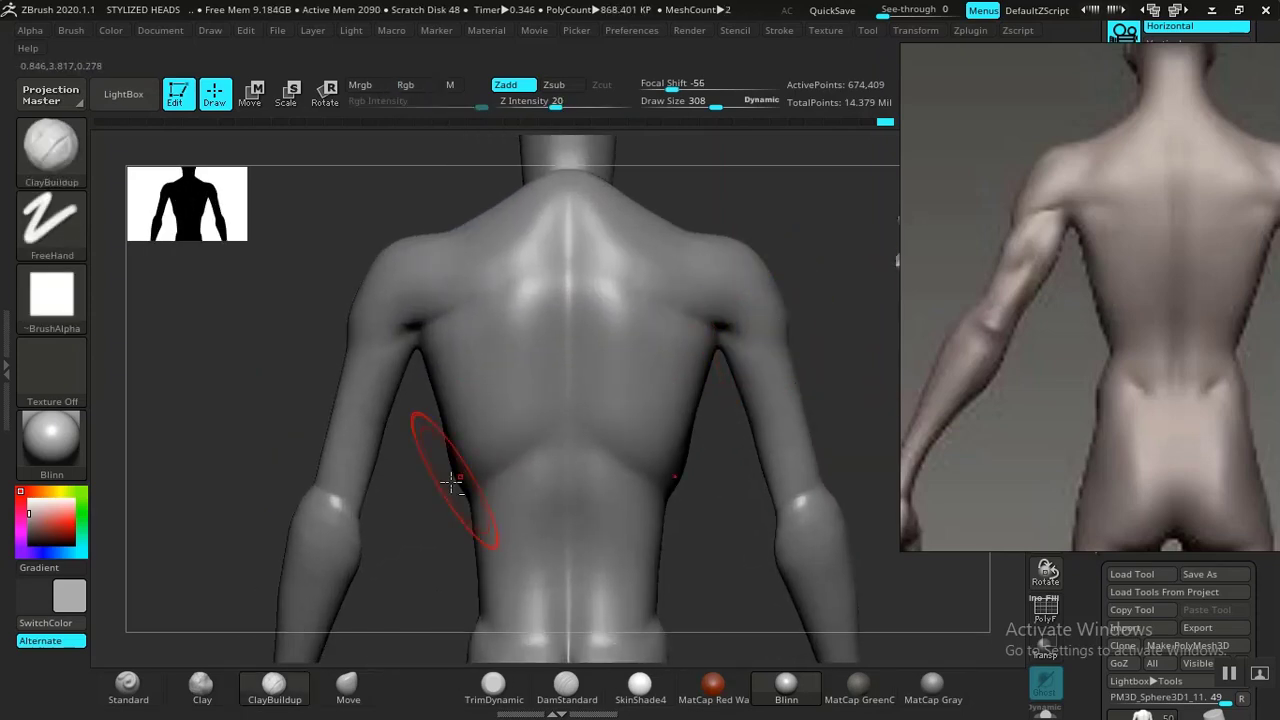
left_click(560, 686)
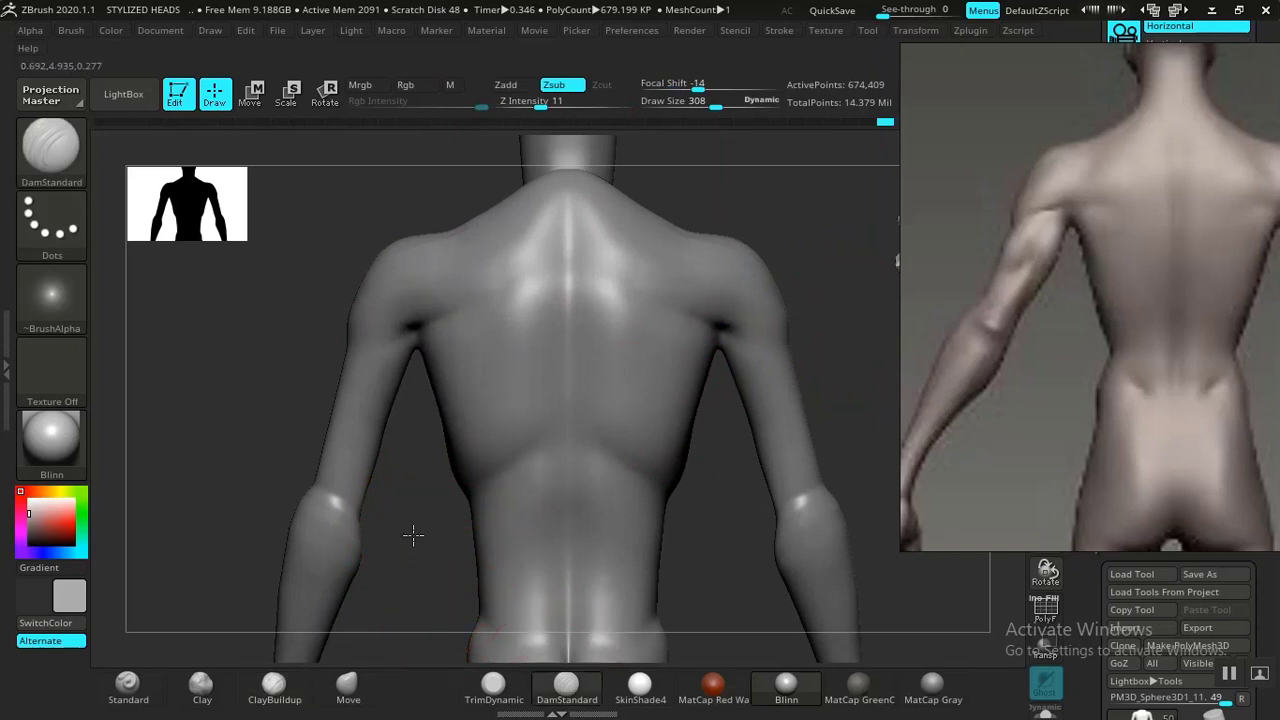
mouse_move(414, 534)
left_mouse_down("alt")
mouse_move(248, 579)
mouse_move(509, 609)
mouse_move(557, 400)
left_mouse_up("alt")
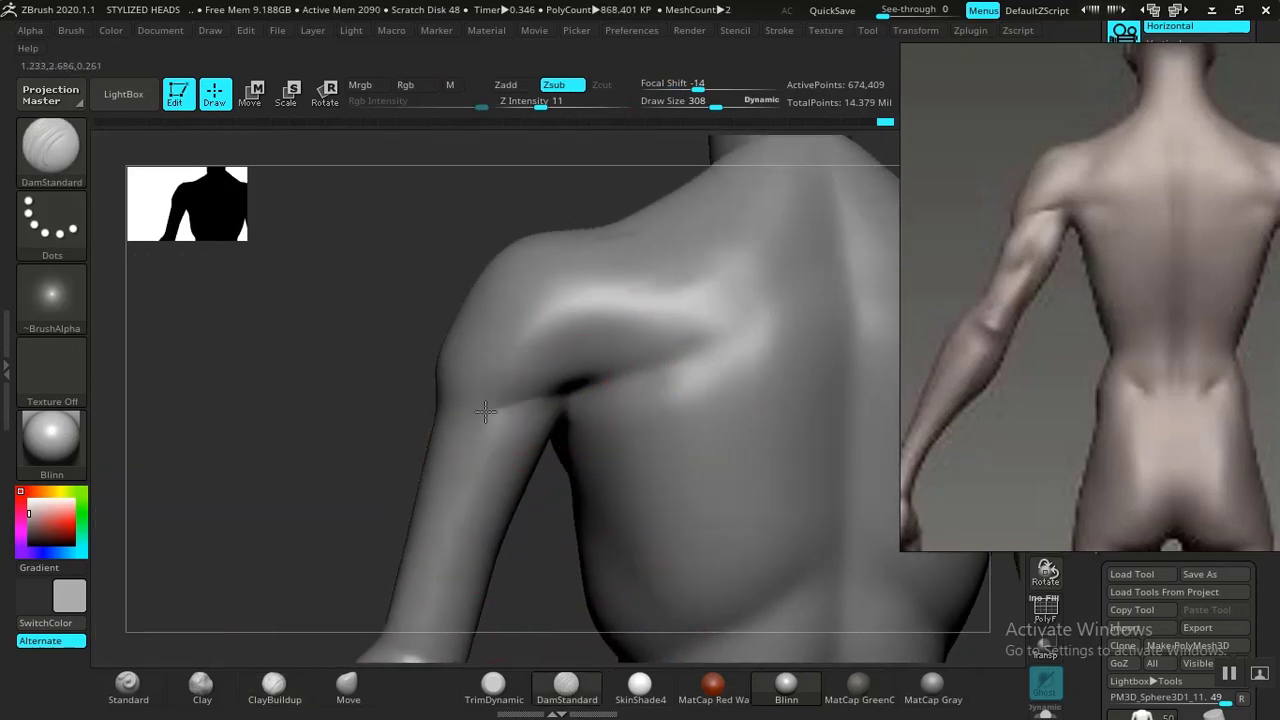
mouse_move(534, 580)
left_mouse_down()
mouse_move(457, 477)
mouse_move(437, 403)
mouse_move(530, 541)
mouse_move(558, 386)
left_mouse_up()
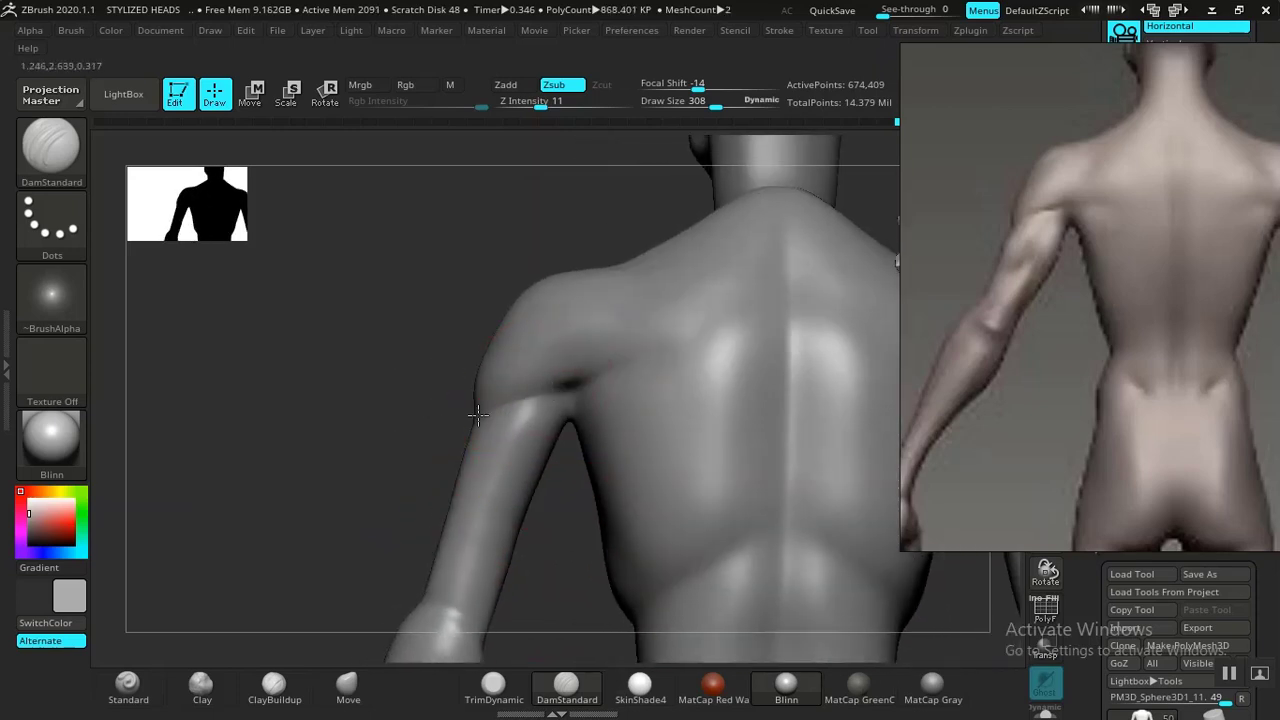
left_click_drag(474, 440, 552, 395)
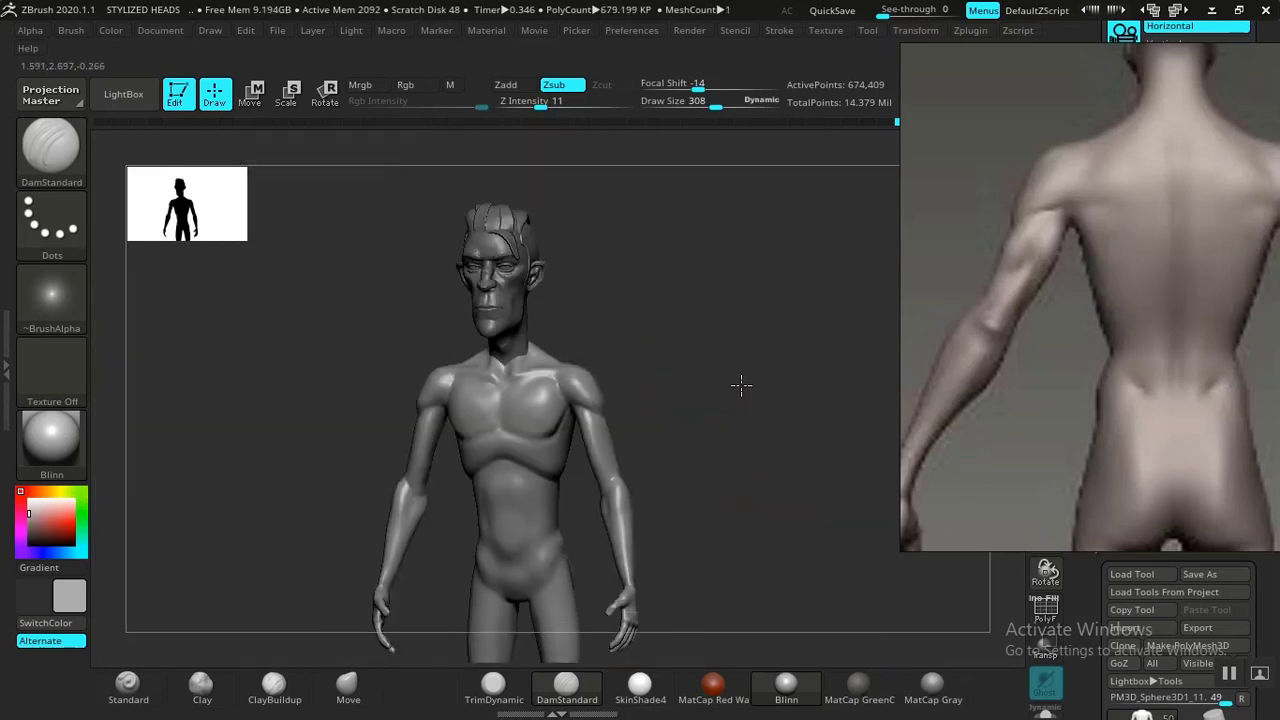
scroll(740, 383, "up", 6)
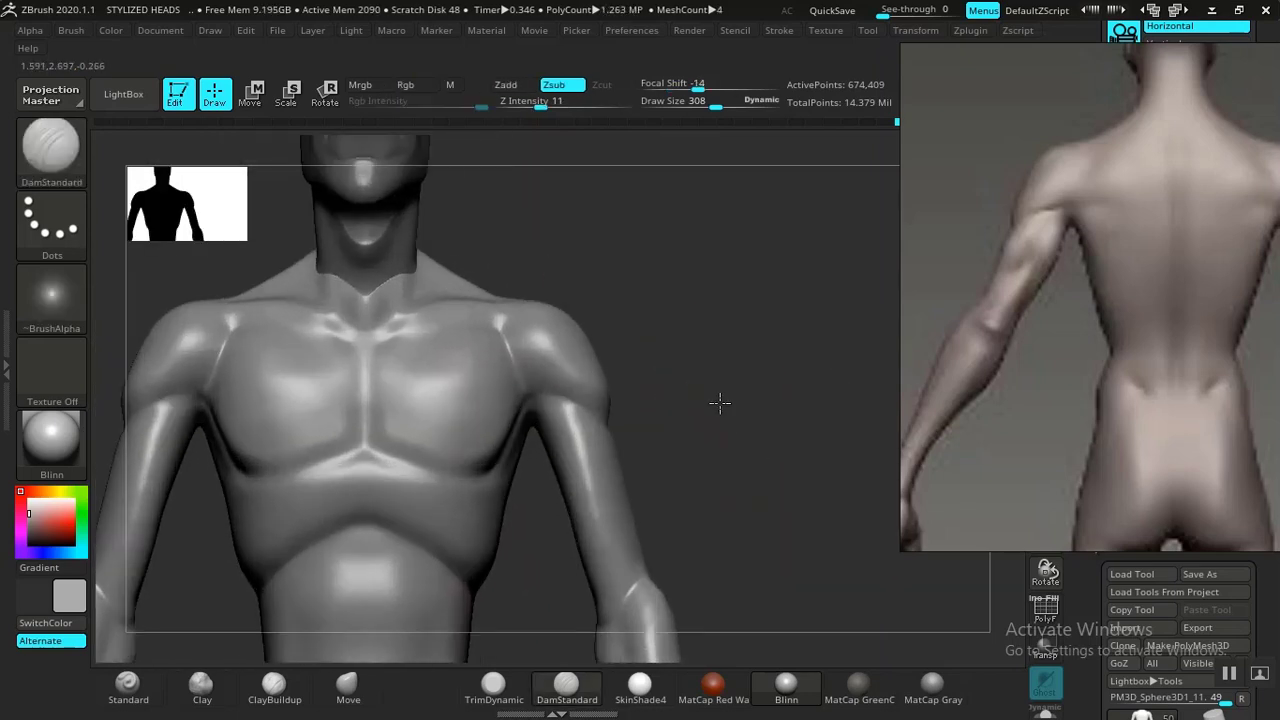
left_click_drag(720, 402, 528, 508)
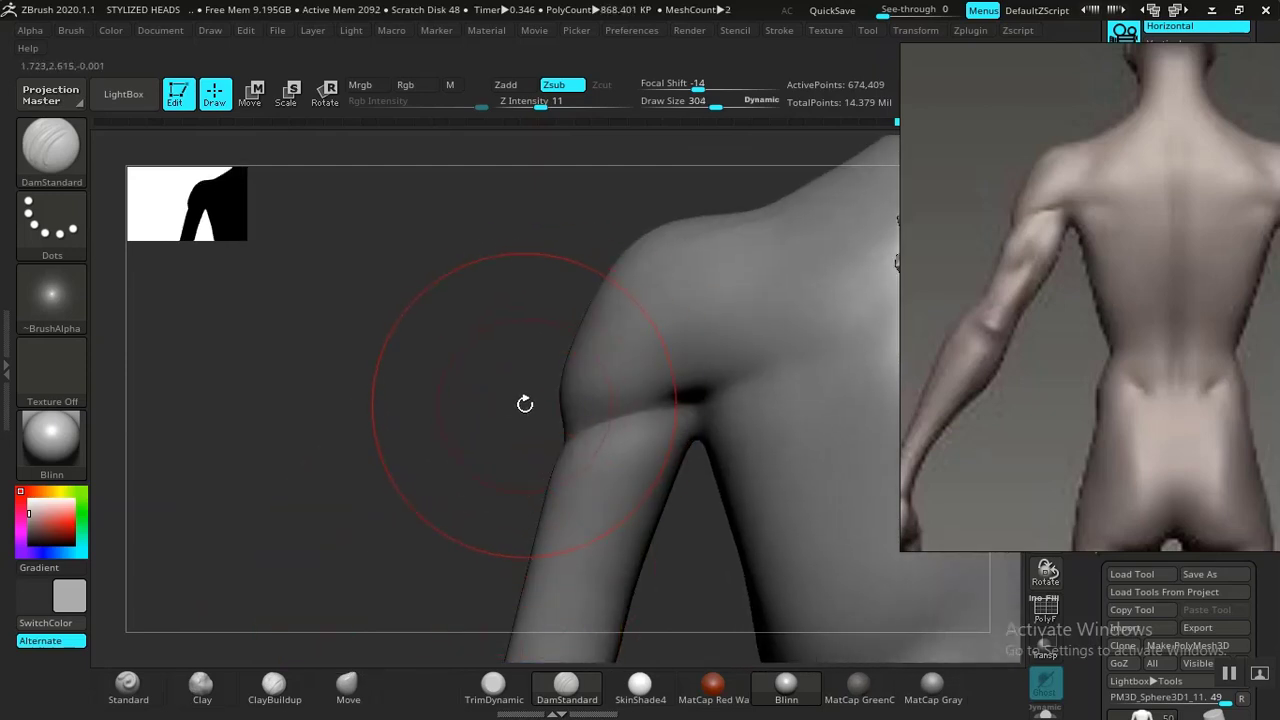
left_click_drag(526, 401, 557, 391)
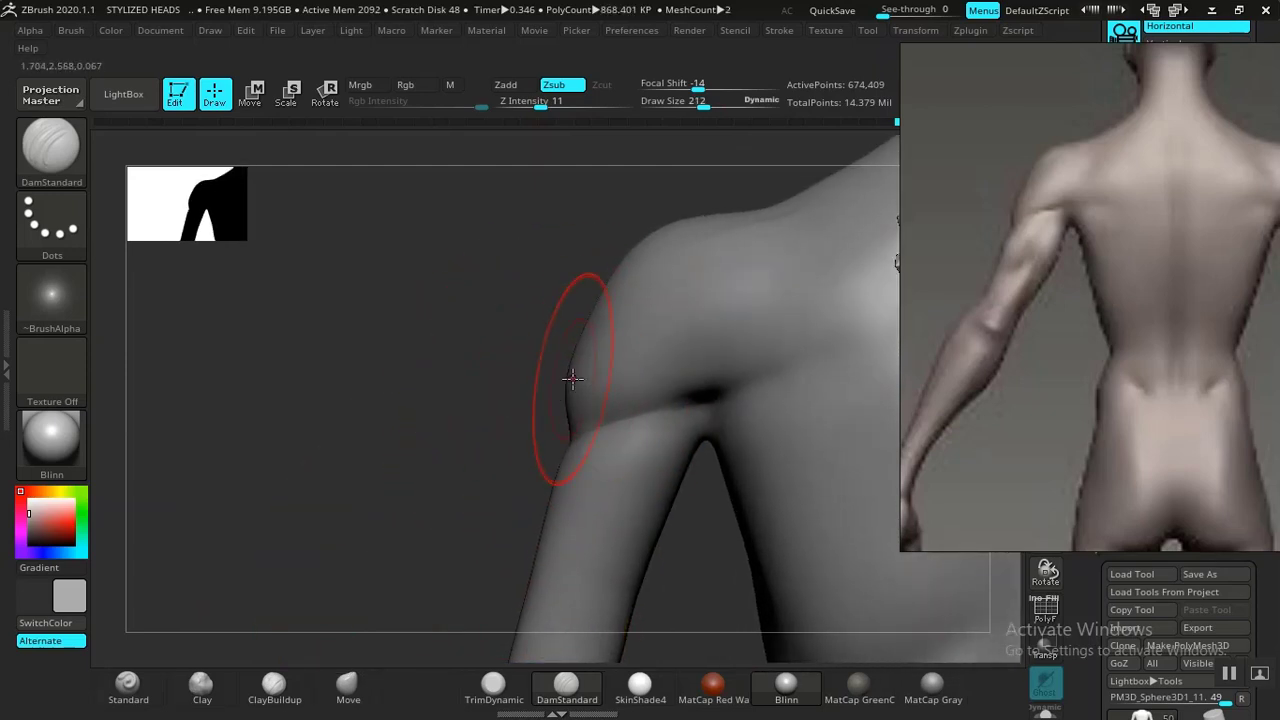
left_click(347, 687)
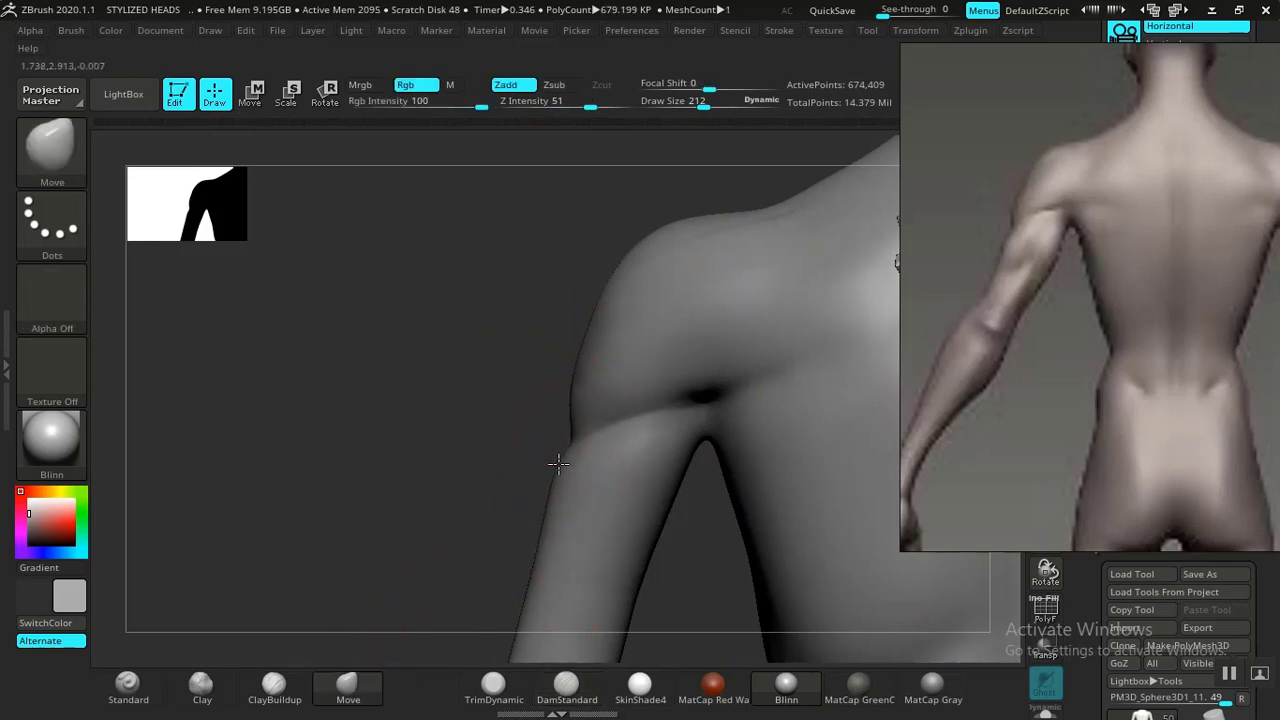
mouse_move(561, 430)
left_mouse_down()
mouse_move(551, 447)
mouse_move(414, 320)
left_mouse_up()
mouse_move(761, 398)
left_mouse_down("alt")
mouse_move(651, 243)
mouse_move(733, 318)
mouse_move(674, 483)
mouse_move(706, 409)
mouse_move(632, 482)
mouse_move(606, 414)
mouse_move(629, 463)
mouse_move(690, 408)
mouse_move(643, 486)
mouse_move(806, 283)
mouse_move(760, 363)
mouse_move(751, 346)
mouse_move(726, 346)
mouse_move(752, 345)
mouse_move(726, 317)
mouse_move(735, 345)
mouse_move(541, 347)
left_mouse_up("alt")
Carve the deltoid border on the rear shoulder with DamStandard.
left_click(566, 685)
key("shift")
mouse_move(462, 272)
left_mouse_down()
mouse_move(474, 287)
mouse_move(450, 312)
mouse_move(411, 312)
left_mouse_up()
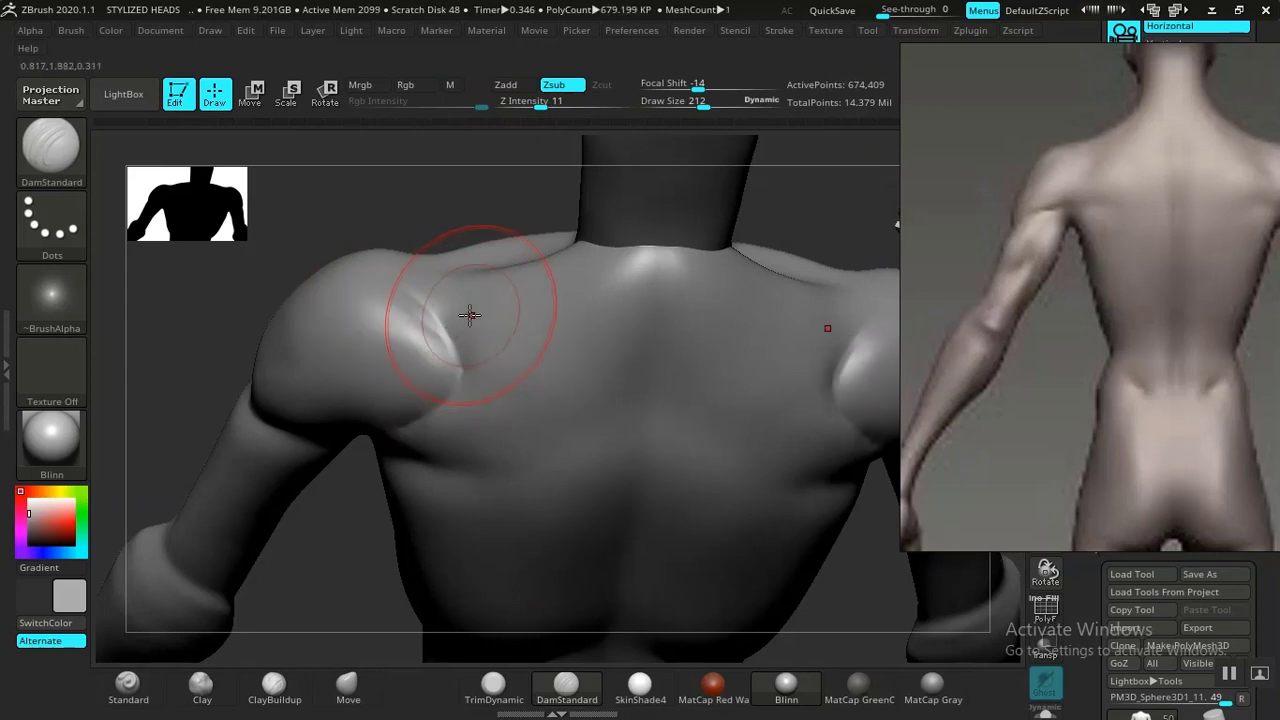
left_click_drag(469, 315, 416, 298, "shift")
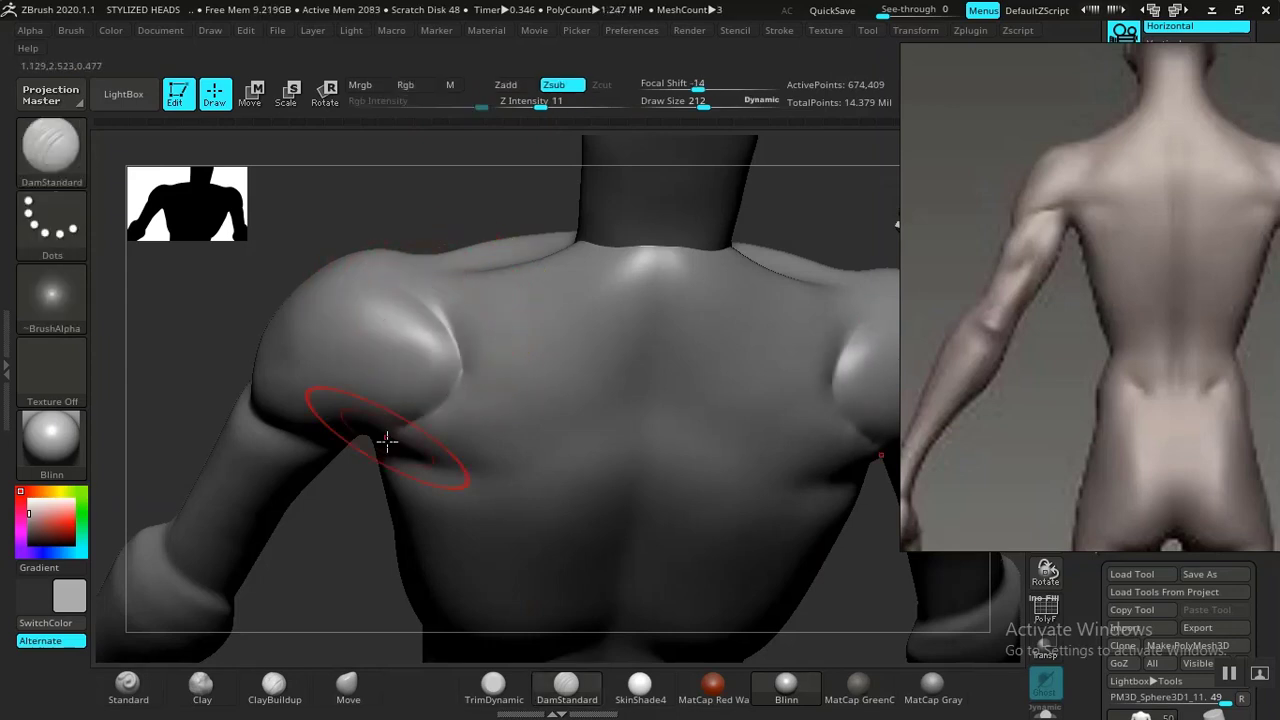
Smooth the shoulders, trapezius and upper back to soften the carved forms.
right_click_drag(334, 443, 700, 203, "ctrl")
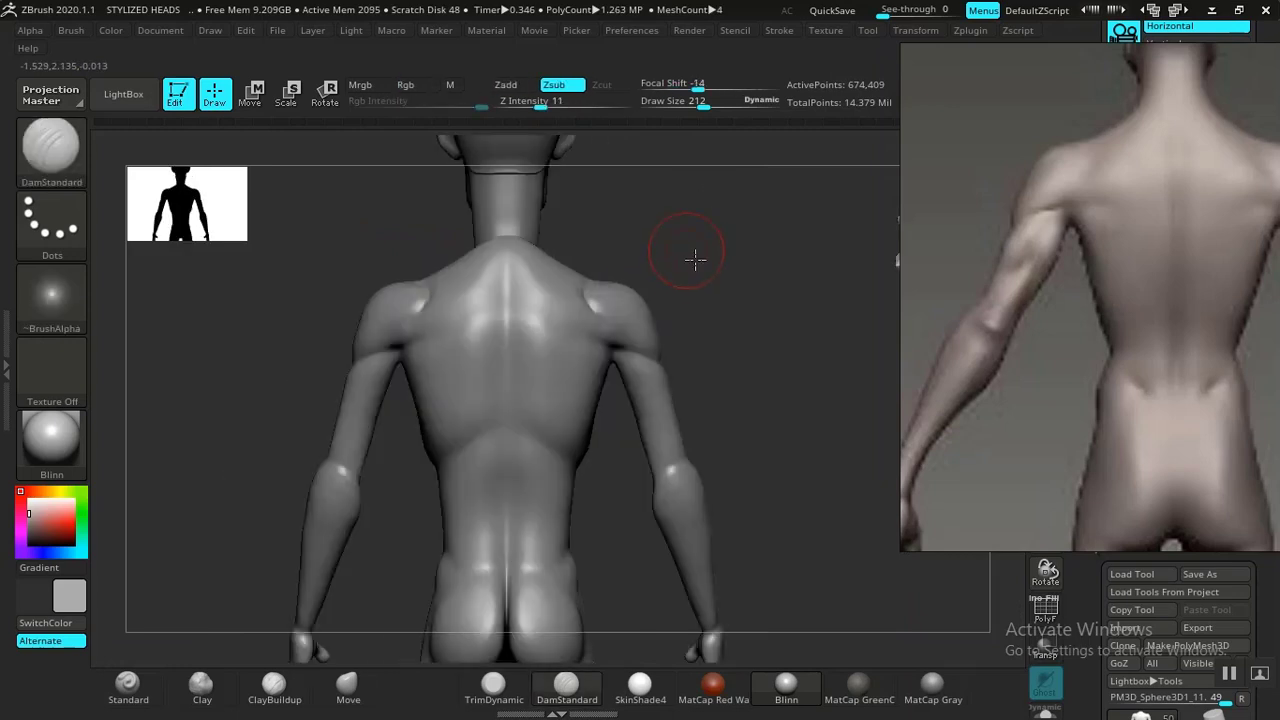
right_click_drag(695, 259, 469, 414, "ctrl")
key("shift")
mouse_move(341, 277)
left_mouse_down()
mouse_move(420, 292)
mouse_move(443, 362)
mouse_move(431, 392)
mouse_move(441, 361)
left_mouse_up()
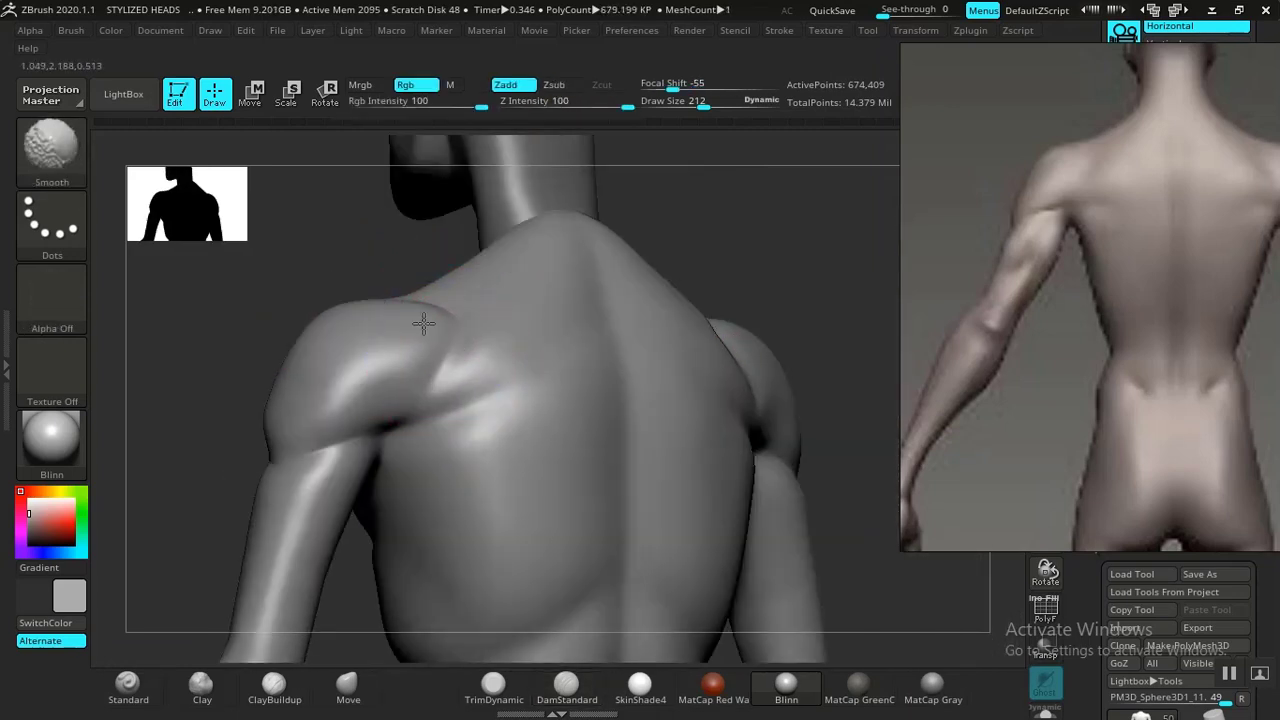
left_click_drag(422, 311, 430, 312, "shift")
left_click_drag(740, 263, 655, 275)
left_click_drag(468, 283, 462, 299, "shift")
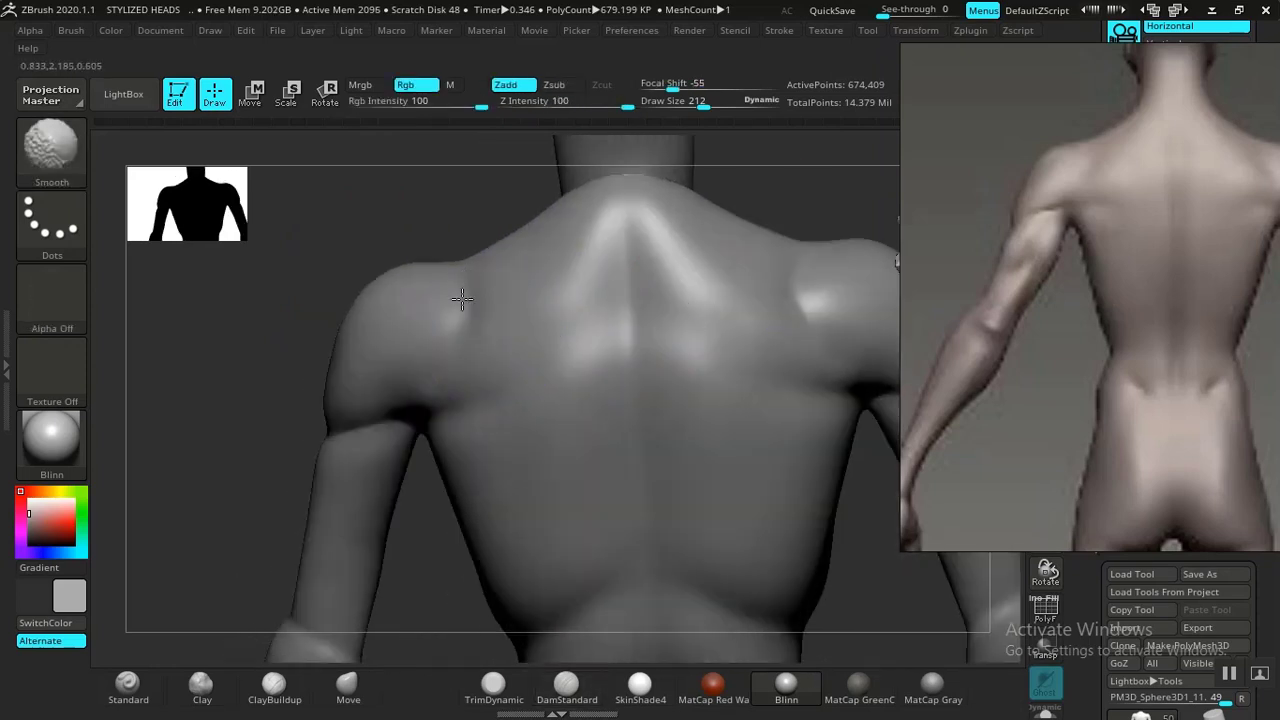
left_click_drag(832, 209, 754, 415)
left_click_drag(751, 224, 735, 172, "alt")
left_click_drag(837, 280, 803, 226, "alt")
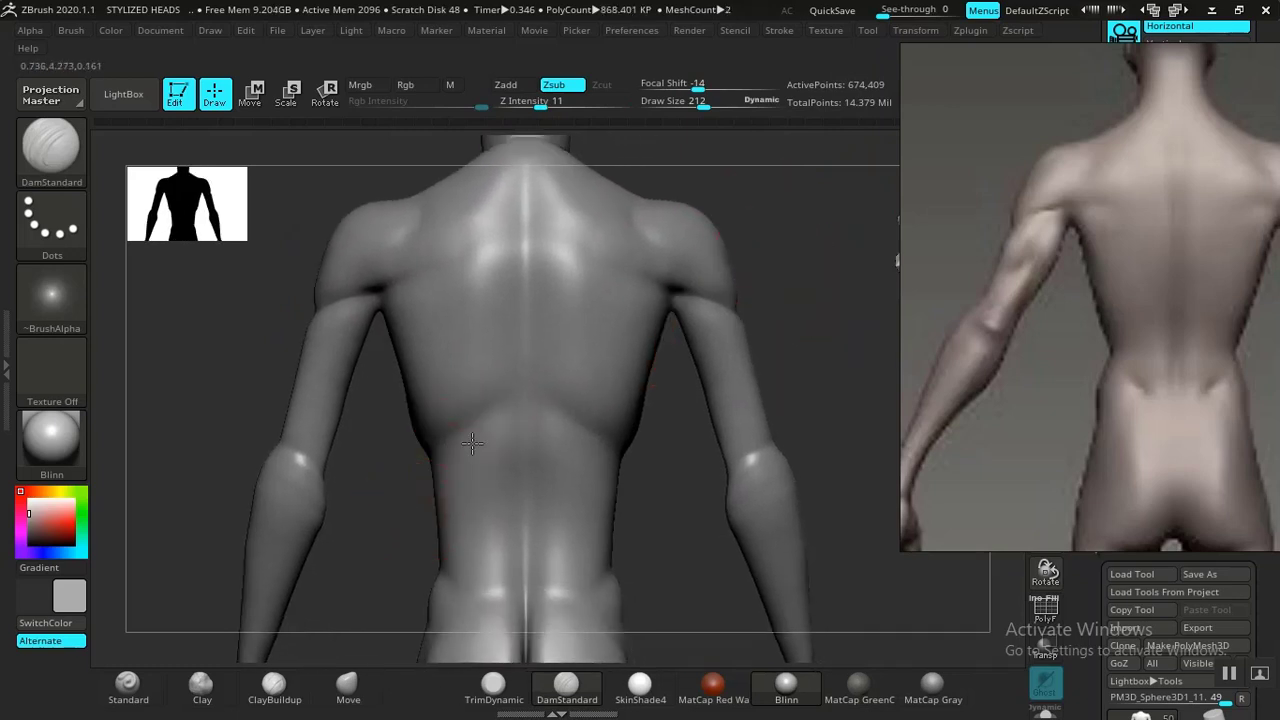
left_click_drag(842, 284, 840, 279, "alt")
mouse_move(662, 543)
left_mouse_down("alt")
mouse_move(657, 371)
mouse_move(669, 440)
mouse_move(706, 360)
mouse_move(696, 440)
mouse_move(801, 307)
left_mouse_up("alt")
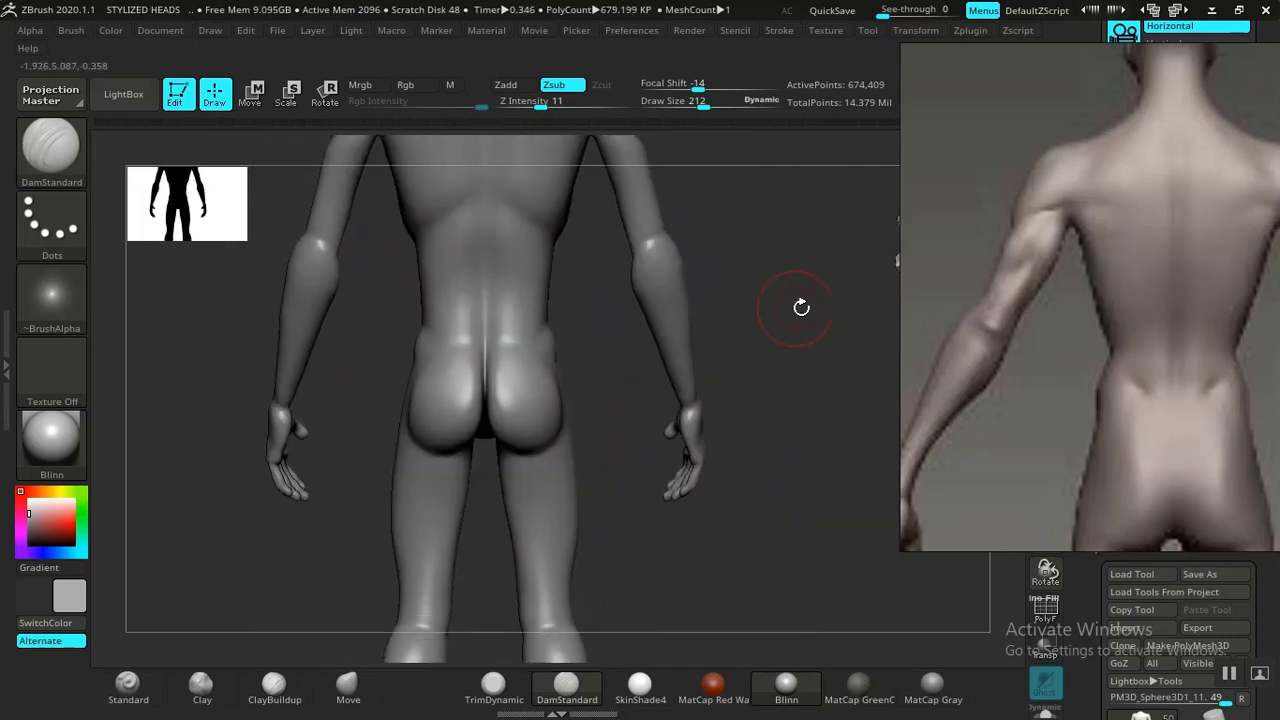
Browse the reference board and zoom into a back-view reference of the torso.
scroll(1069, 289, "down", 15)
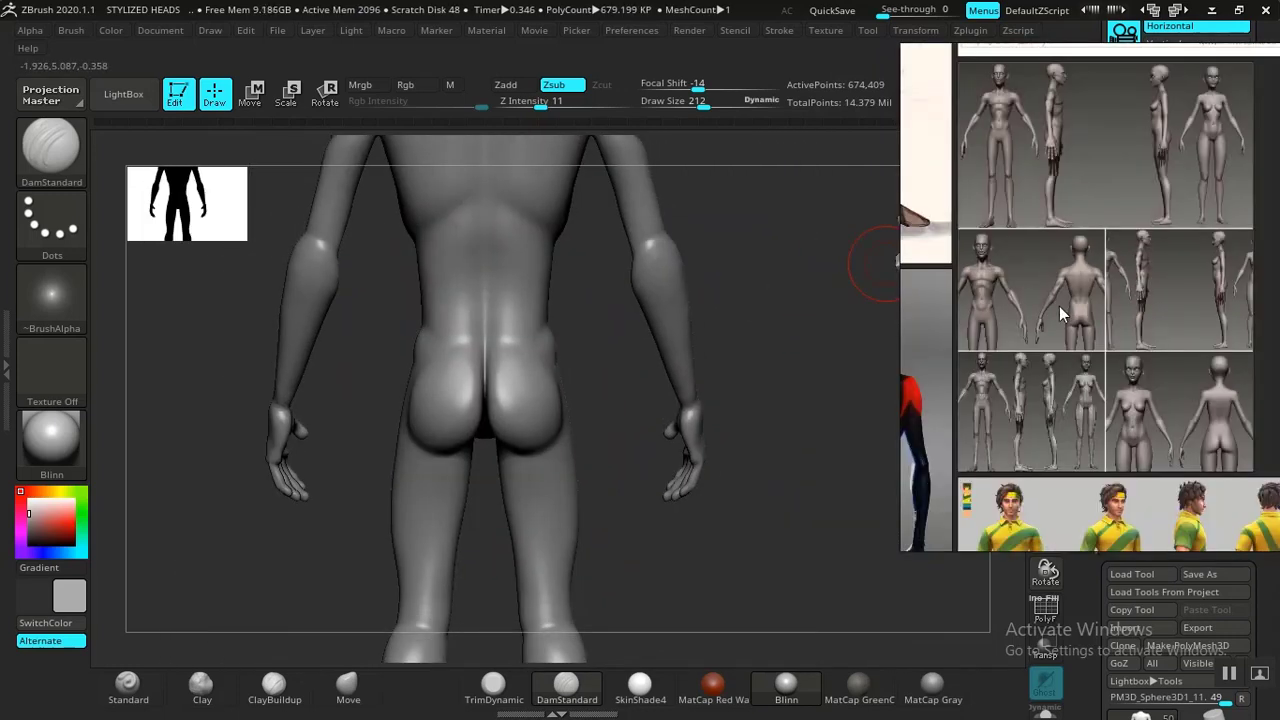
scroll(1068, 350, "up", 12)
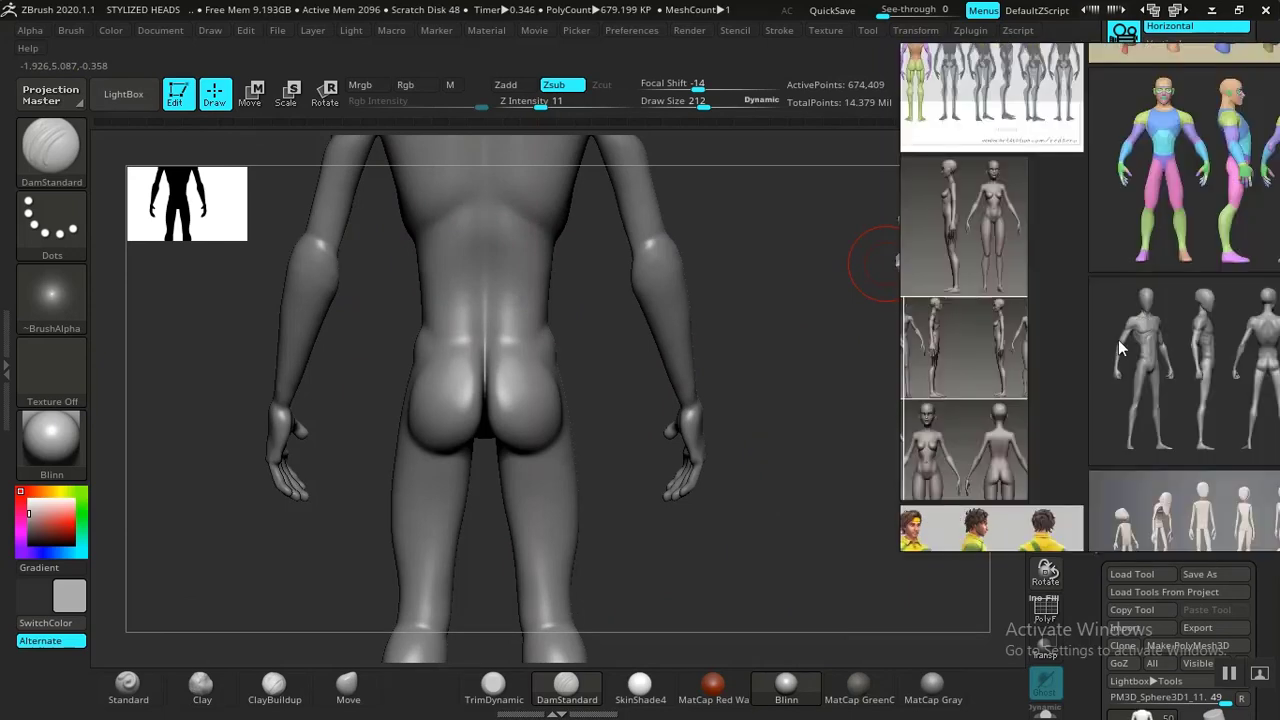
scroll(1079, 232, "up", 3)
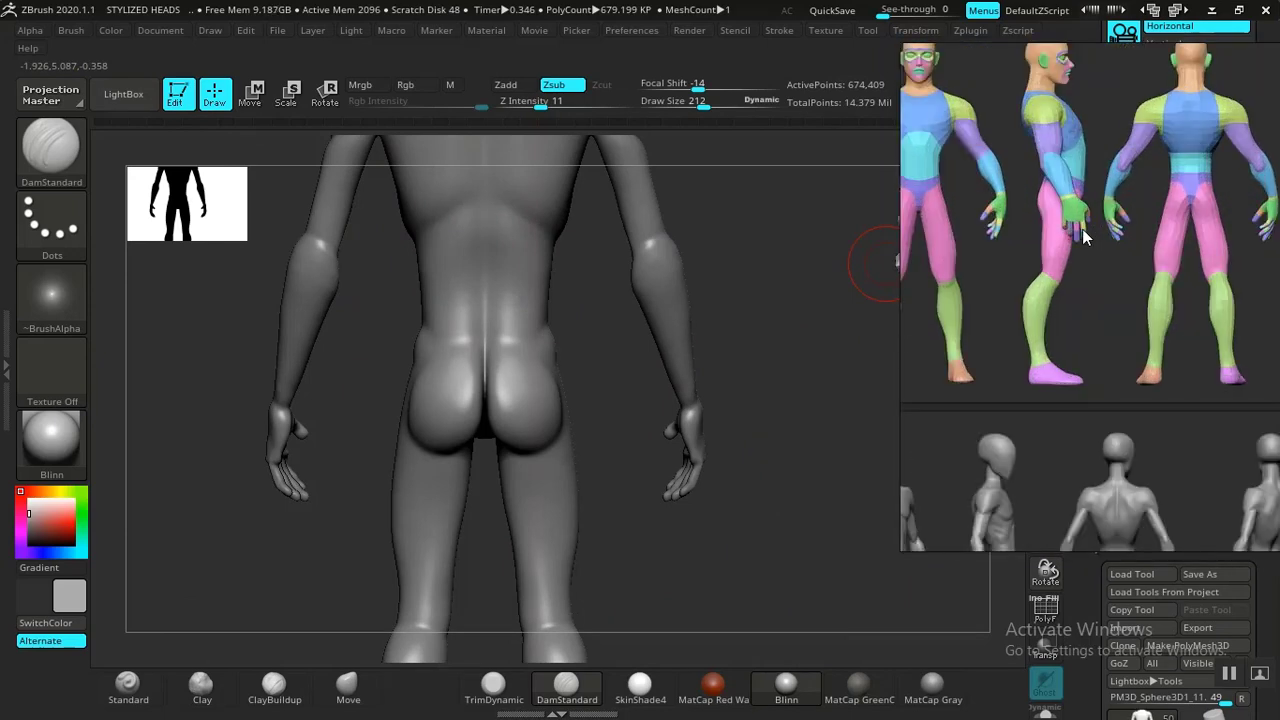
middle_click_drag(1080, 230, 1091, 267)
scroll(1056, 271, "down", 3)
scroll(1046, 272, "down", 3)
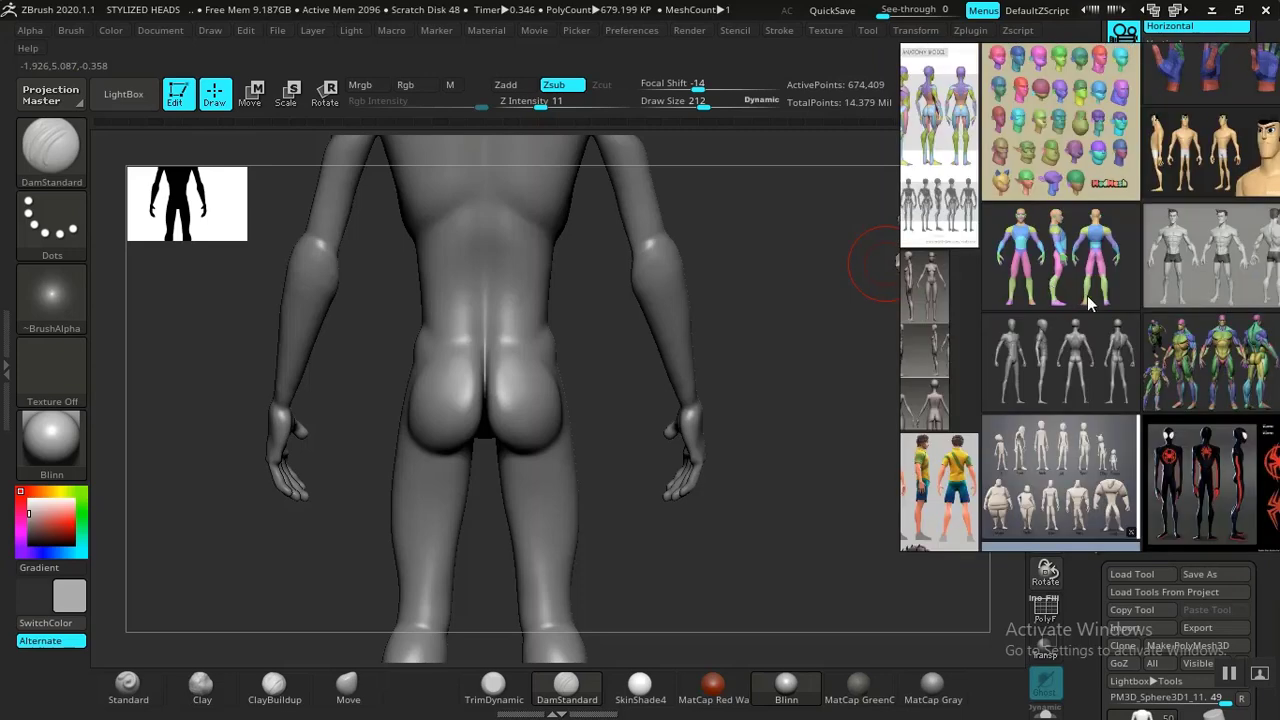
scroll(1061, 365, "up", 5)
scroll(1123, 300, "up", 2)
scroll(1056, 283, "up", 6)
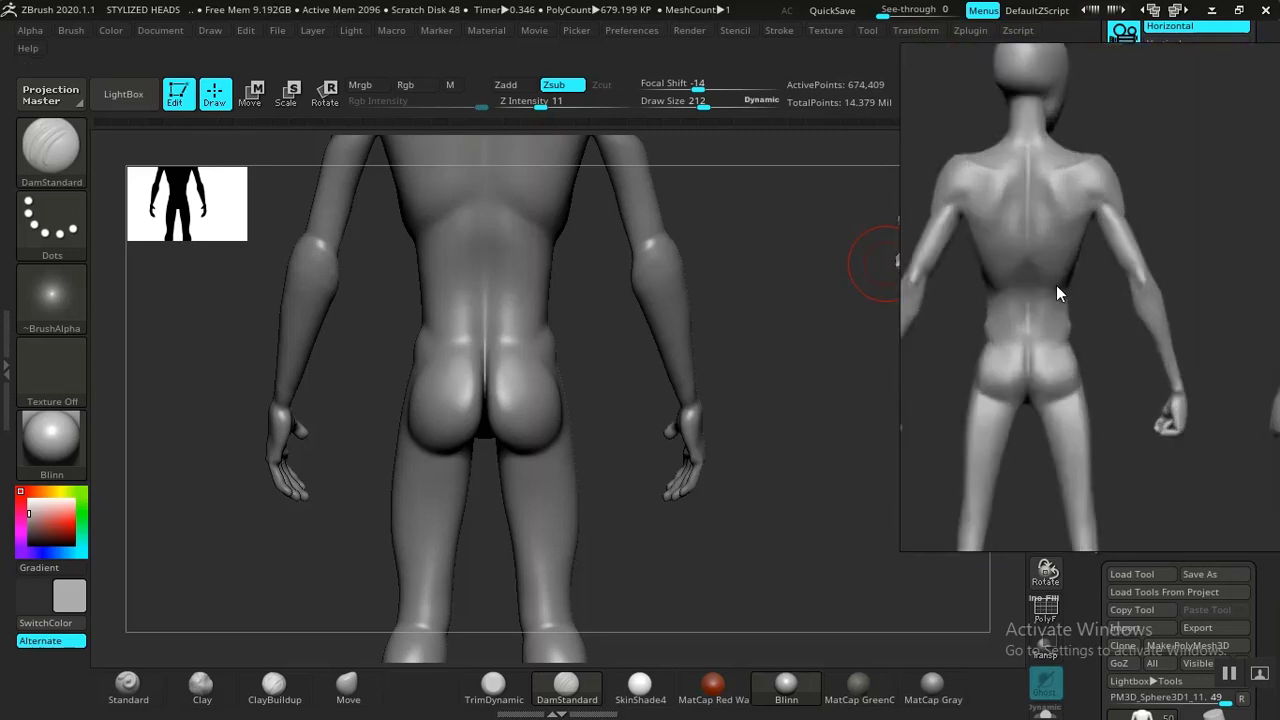
middle_click_drag(1056, 281, 1164, 356)
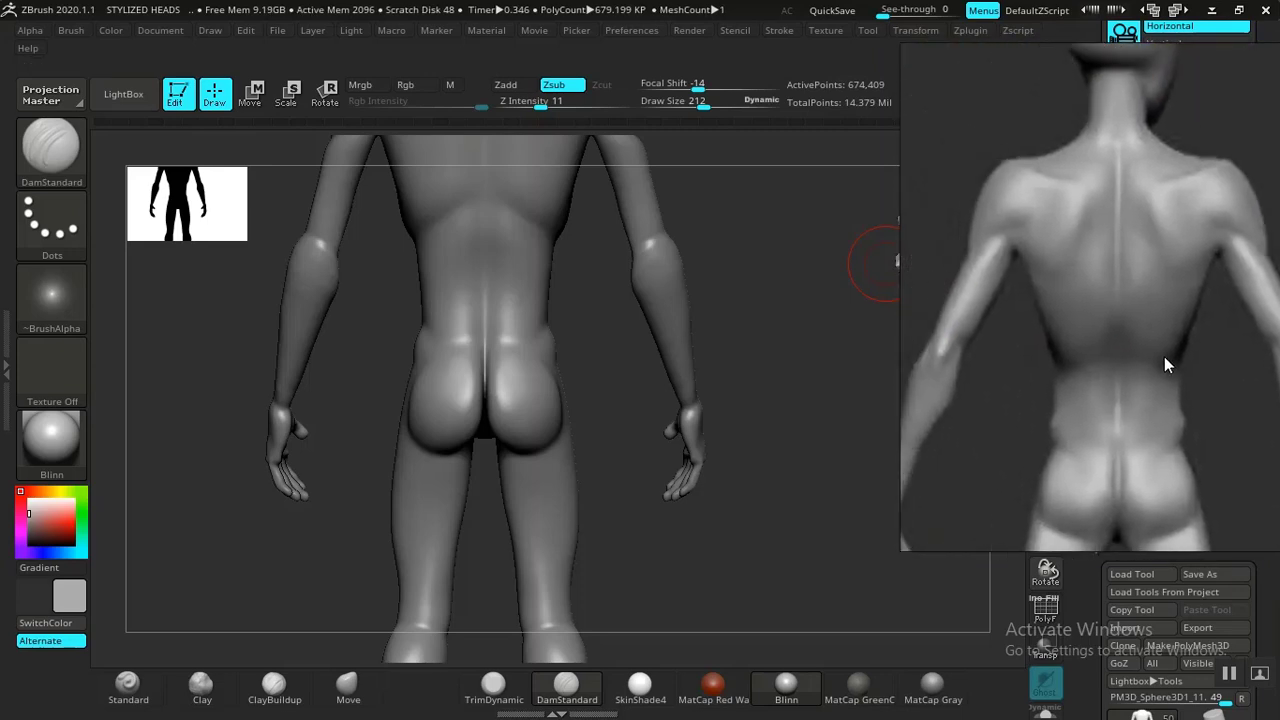
Carve the shoulder blade outlines on the upper back with DamStandard, following the reference.
left_click_drag(793, 417, 800, 555)
mouse_move(832, 350)
left_mouse_down("alt")
mouse_move(782, 305)
mouse_move(797, 351)
mouse_move(817, 303)
mouse_move(825, 340)
left_mouse_up("alt")
left_click_drag(773, 272, 793, 290)
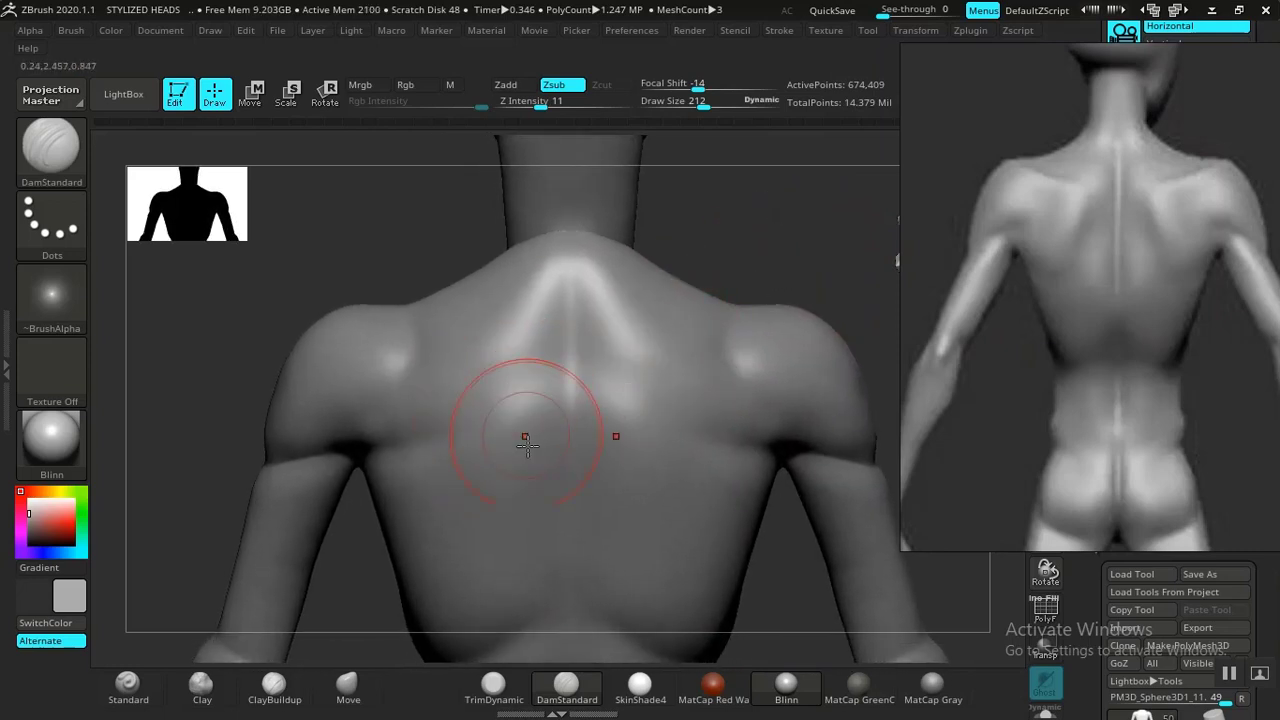
left_click_drag(510, 386, 492, 443)
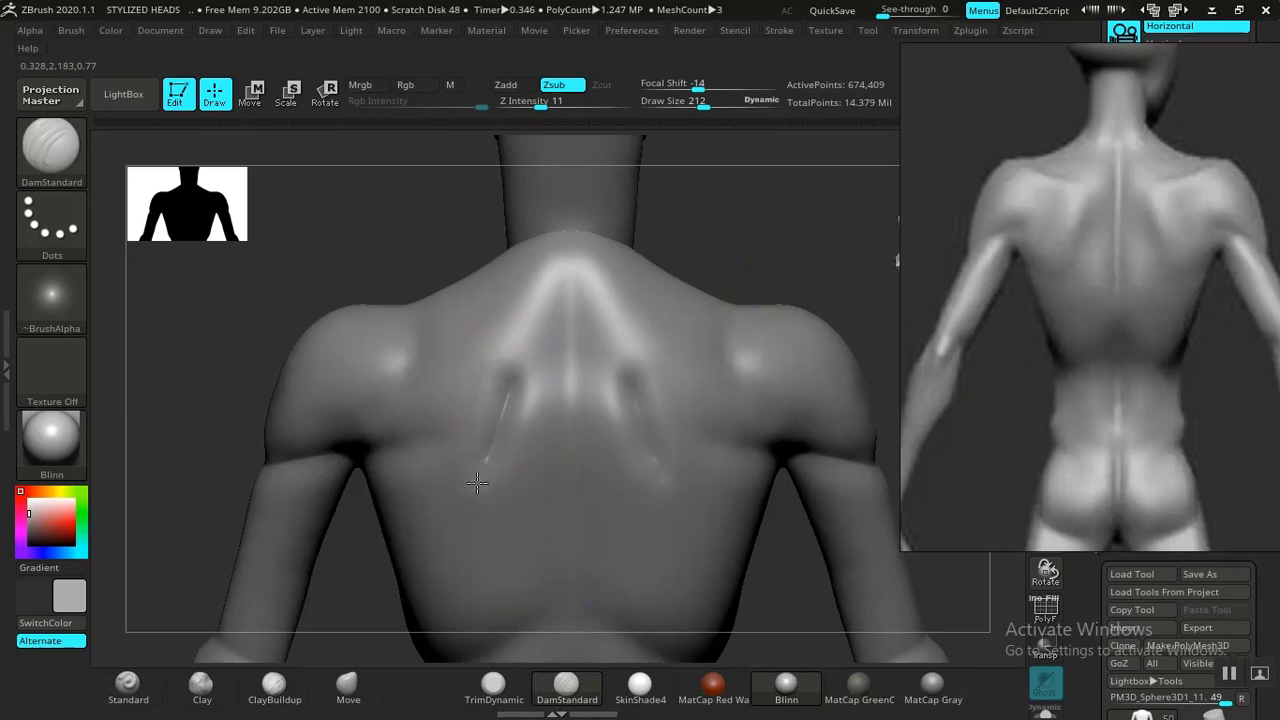
left_click_drag(462, 507, 400, 512)
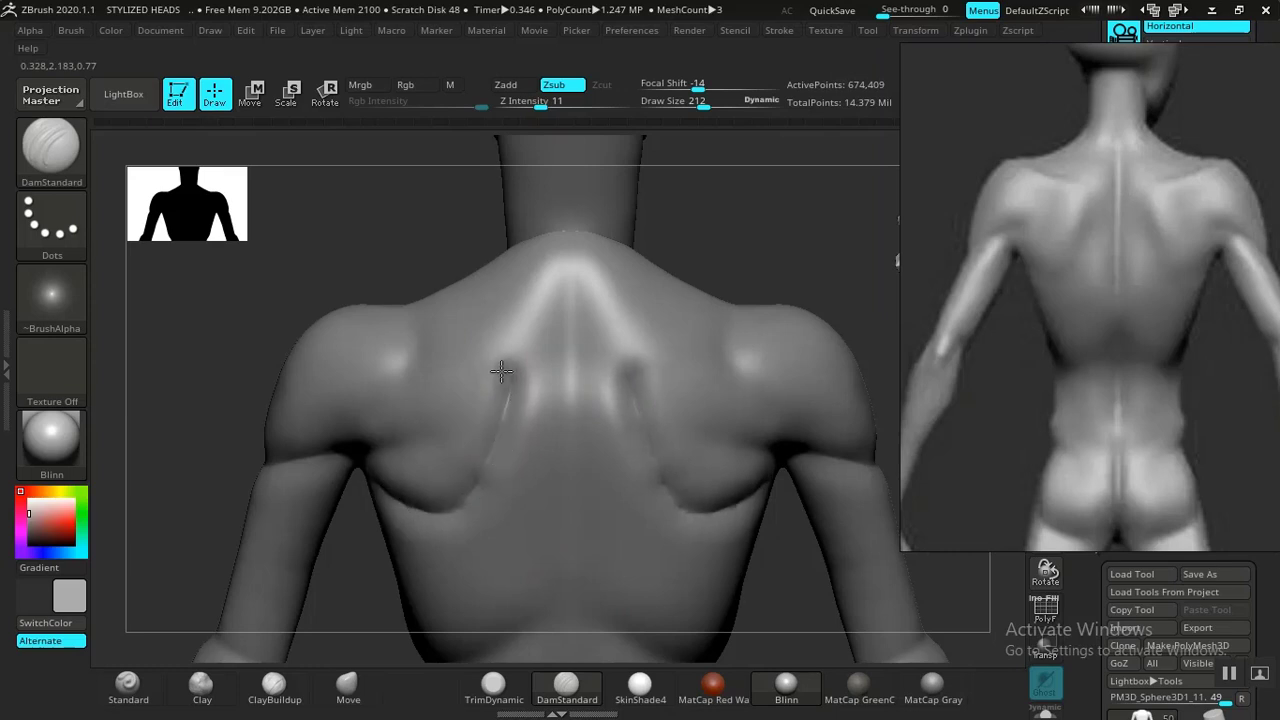
Deepen the shoulder blade outline on the upper back with DamStandard.
left_click_drag(501, 371, 477, 364)
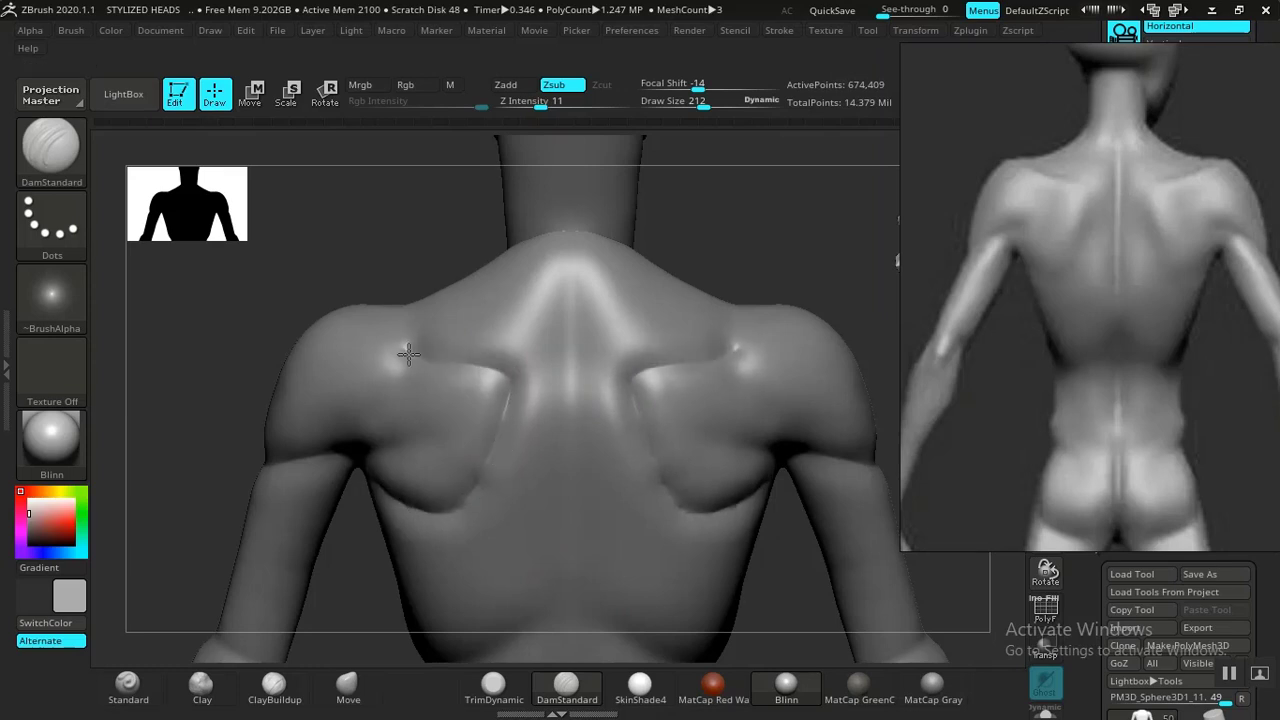
key("f")
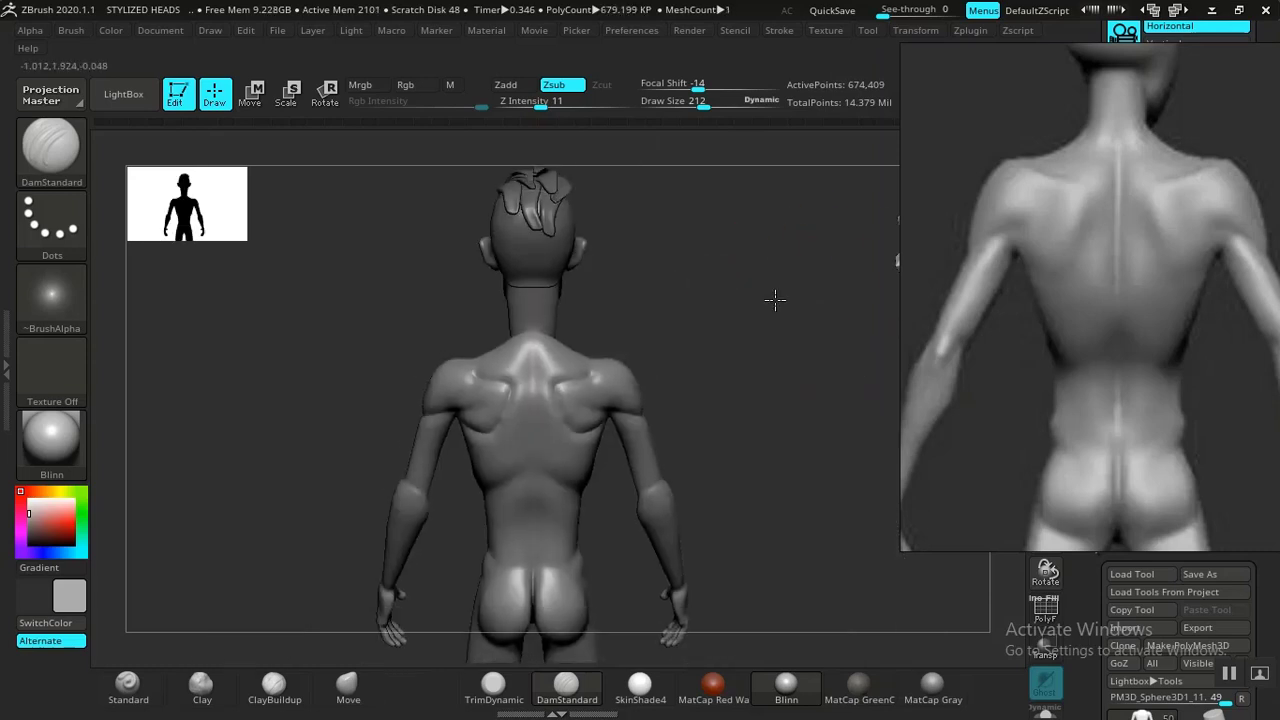
left_click_drag(738, 323, 790, 665, "alt")
left_click_drag(774, 283, 705, 346)
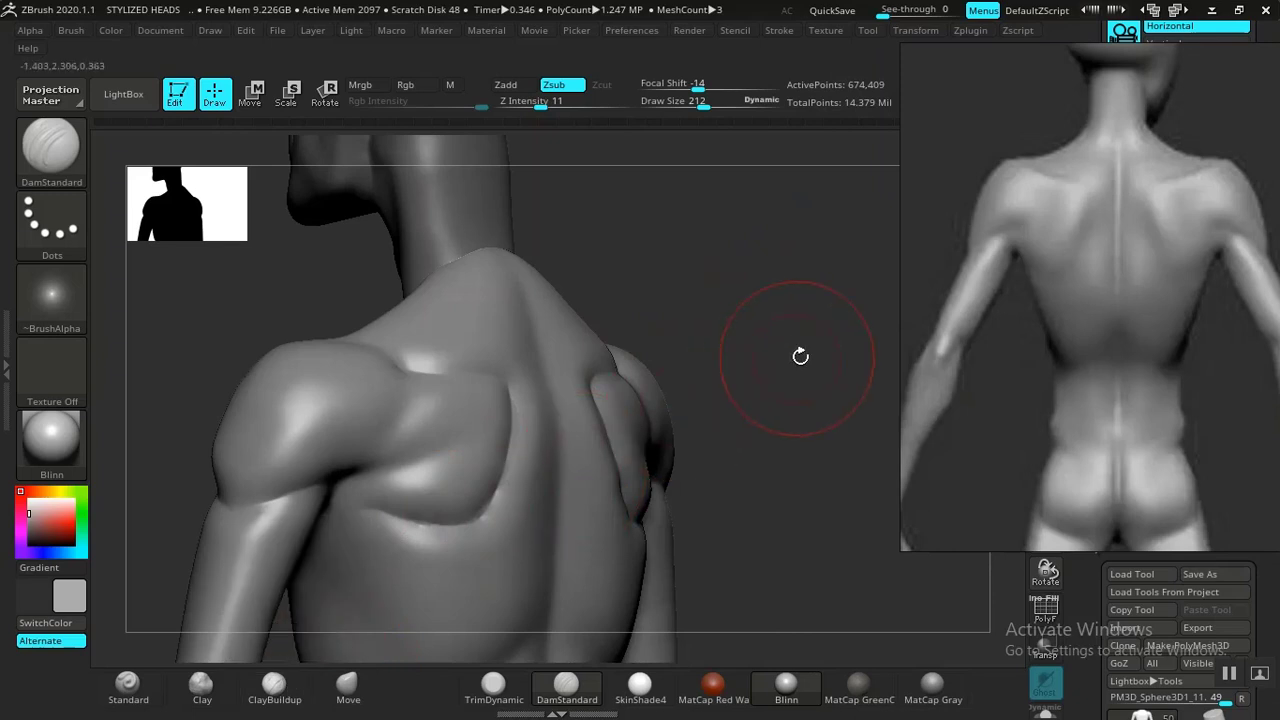
left_click_drag(800, 354, 610, 431)
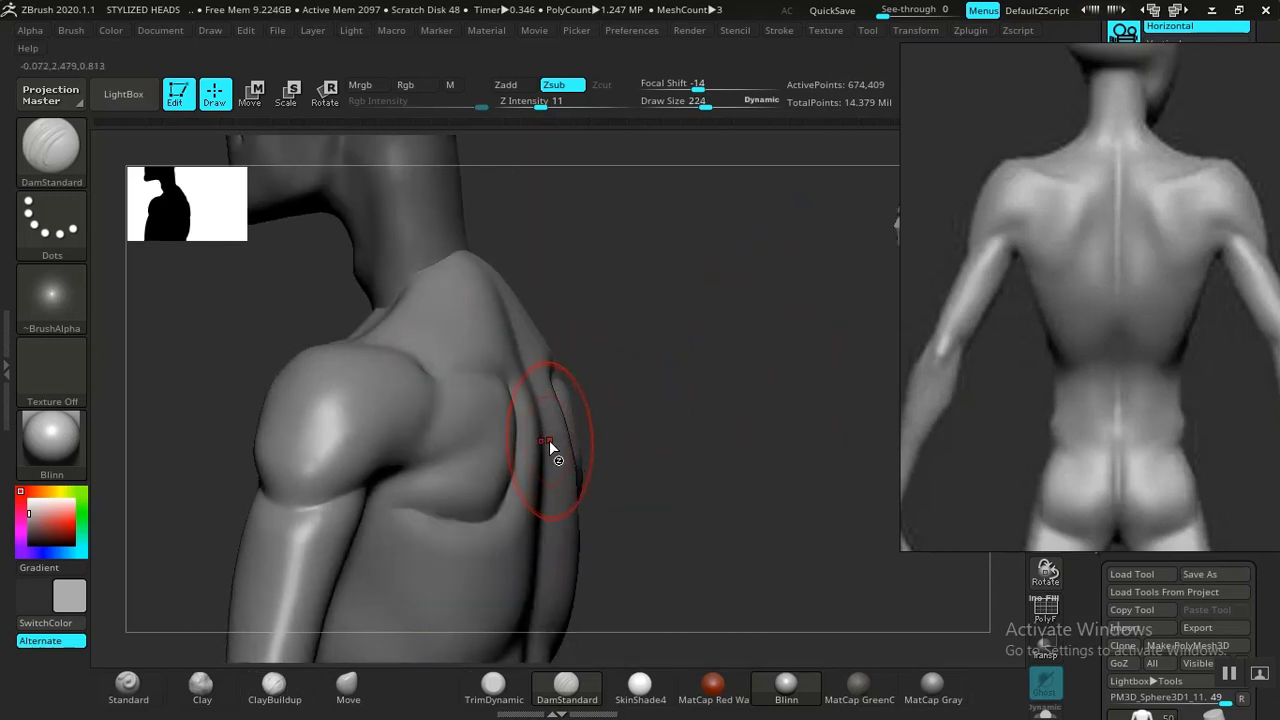
Push the shoulder blade's outer edge outward with the Move brush.
left_click(349, 686)
left_click_drag(594, 441, 618, 437)
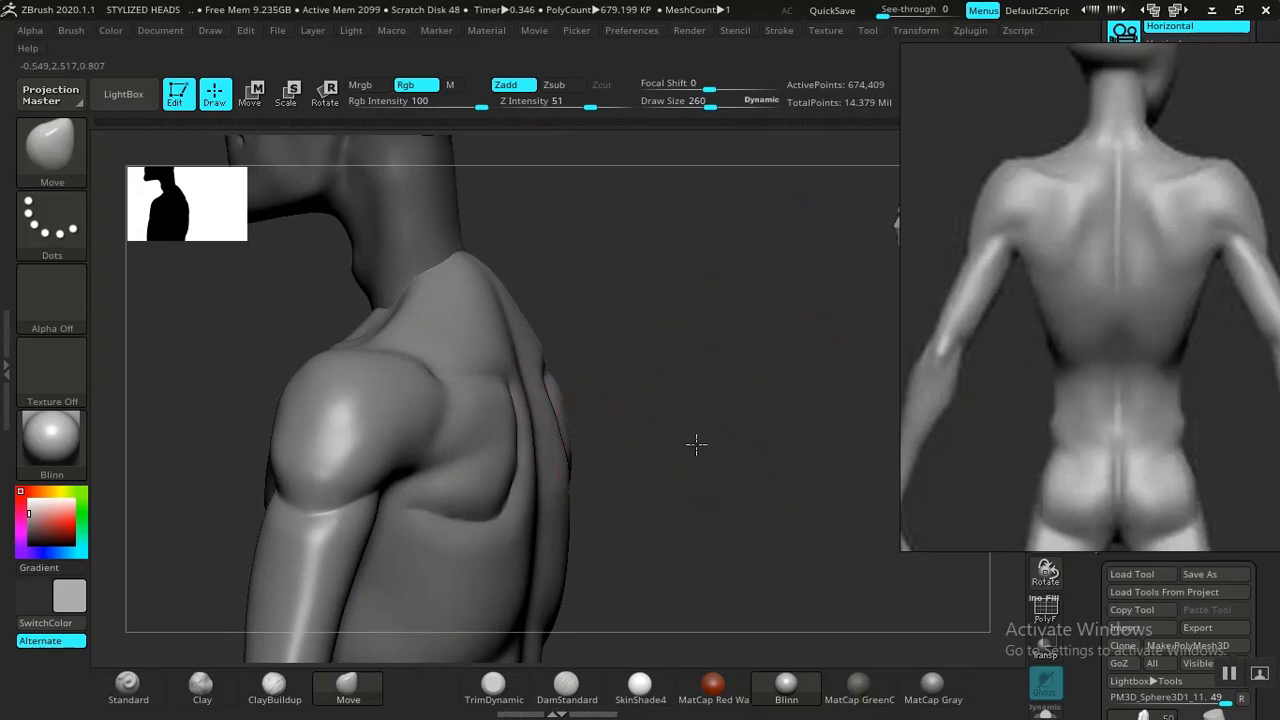
left_click_drag(697, 444, 349, 649)
Build up the shoulder blades with the Clay brush and smooth the upper back.
left_click(202, 688)
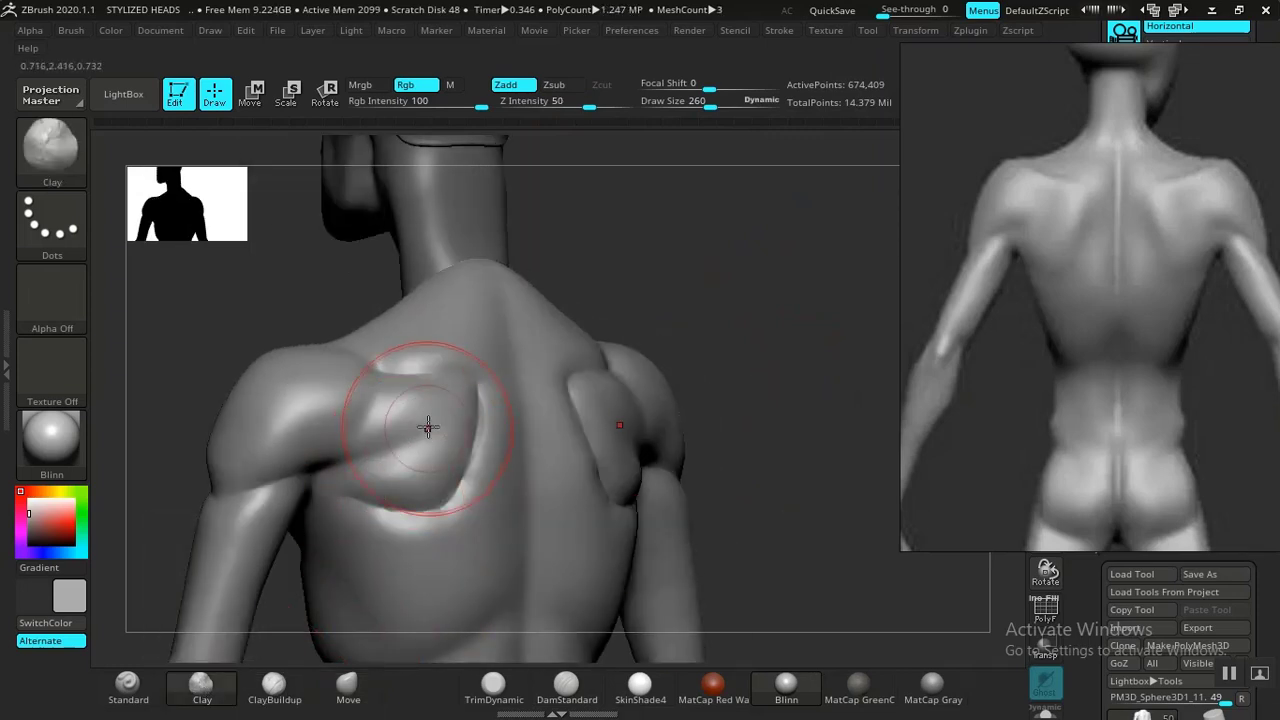
mouse_move(430, 424)
left_mouse_down()
mouse_move(463, 398)
mouse_move(444, 465)
mouse_move(447, 445)
mouse_move(373, 487)
left_mouse_up()
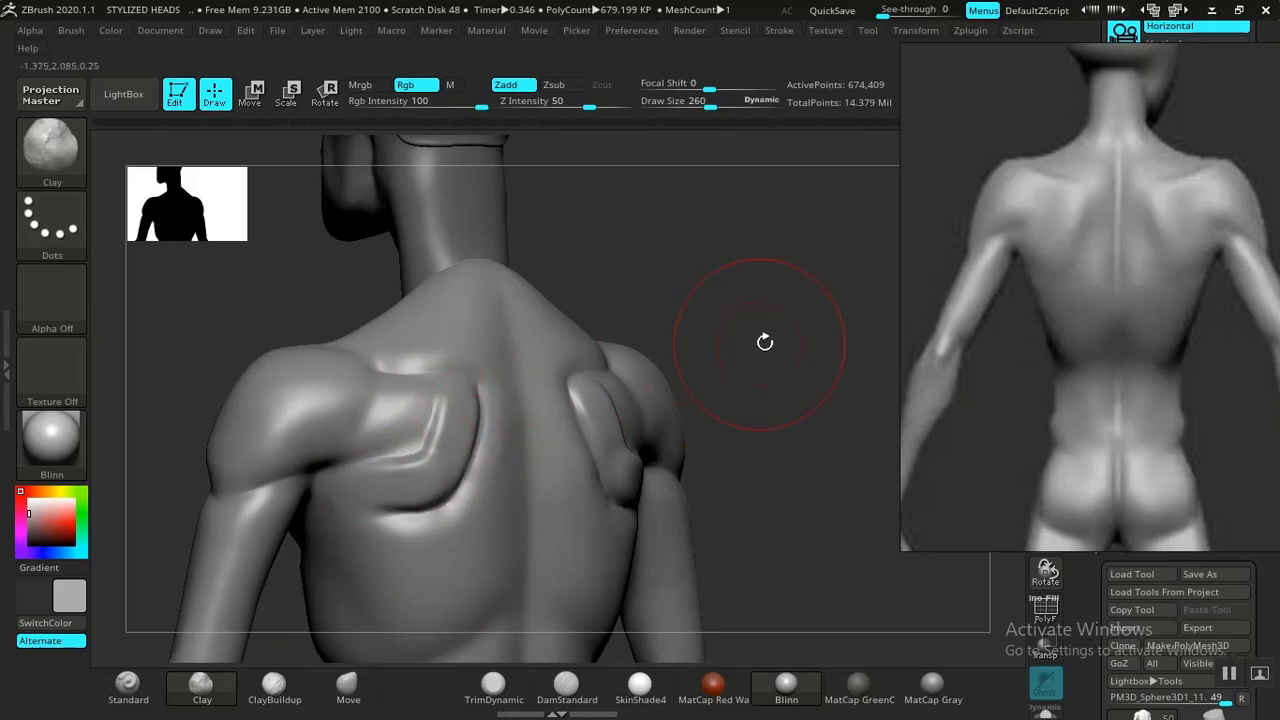
left_click_drag(764, 341, 668, 340)
mouse_move(484, 387)
left_mouse_down()
mouse_move(455, 392)
mouse_move(455, 409)
left_mouse_up()
left_click_drag(418, 479, 445, 428, "shift")
left_click_drag(434, 475, 437, 471, "shift")
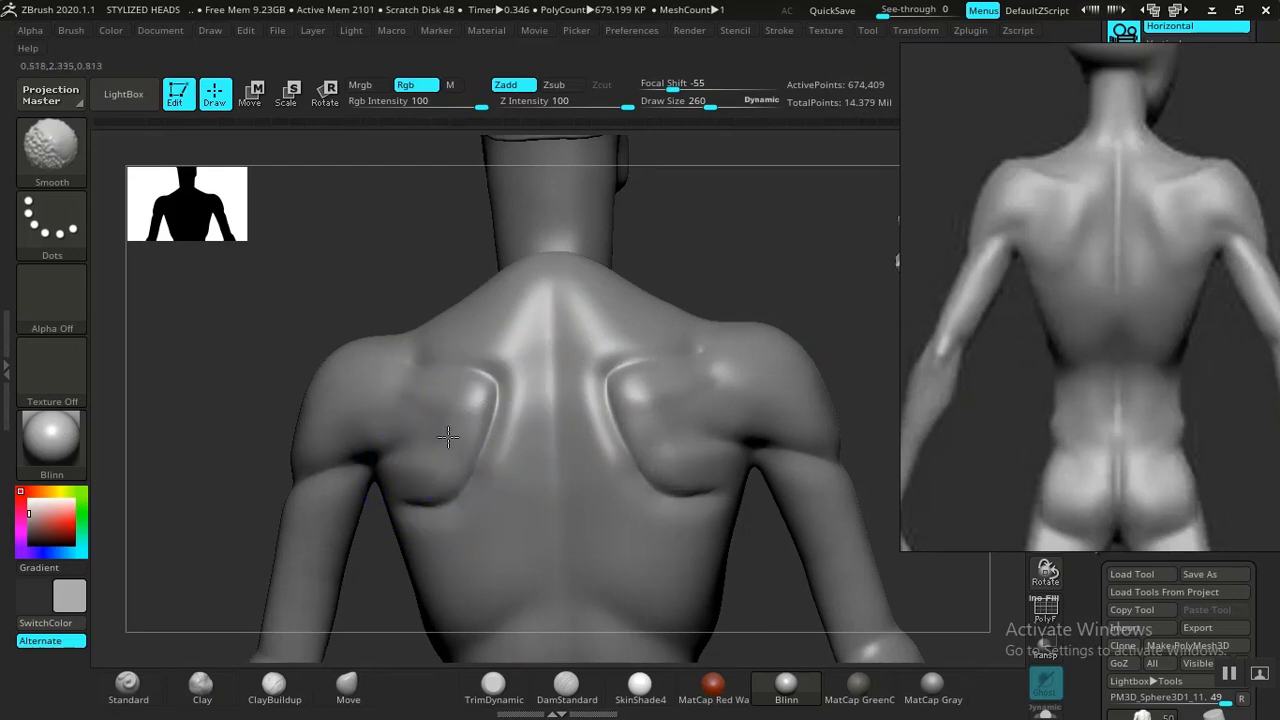
left_click_drag(462, 429, 508, 375, "shift")
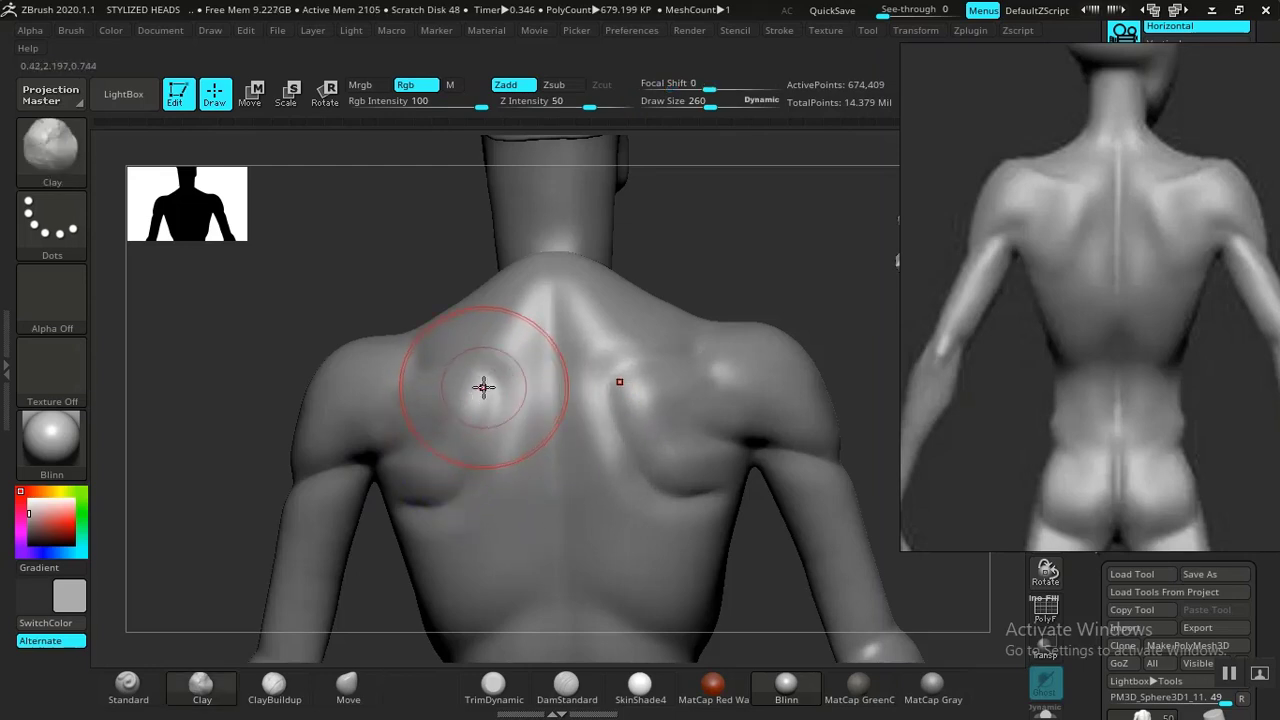
mouse_move(487, 380)
left_mouse_down()
mouse_move(474, 440)
mouse_move(417, 497)
mouse_move(458, 386)
mouse_move(477, 392)
mouse_move(443, 429)
mouse_move(438, 471)
left_mouse_up()
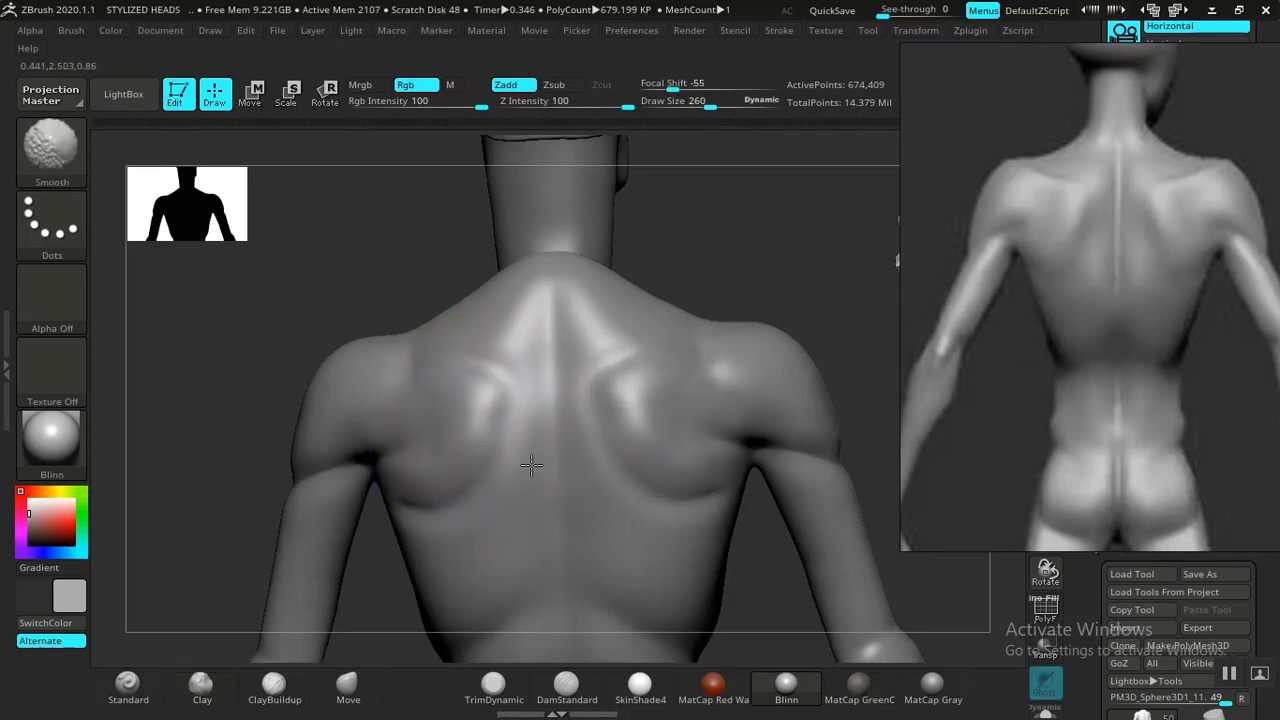
Refine the shoulder blade and trapezius forms with the Standard brush, smoothing the transitions.
mouse_move(794, 231)
left_mouse_down("alt")
mouse_move(814, 323)
mouse_move(751, 429)
mouse_move(786, 400)
mouse_move(729, 506)
left_mouse_up("alt")
mouse_move(383, 570)
left_mouse_down()
mouse_move(334, 580)
mouse_move(450, 575)
left_mouse_up()
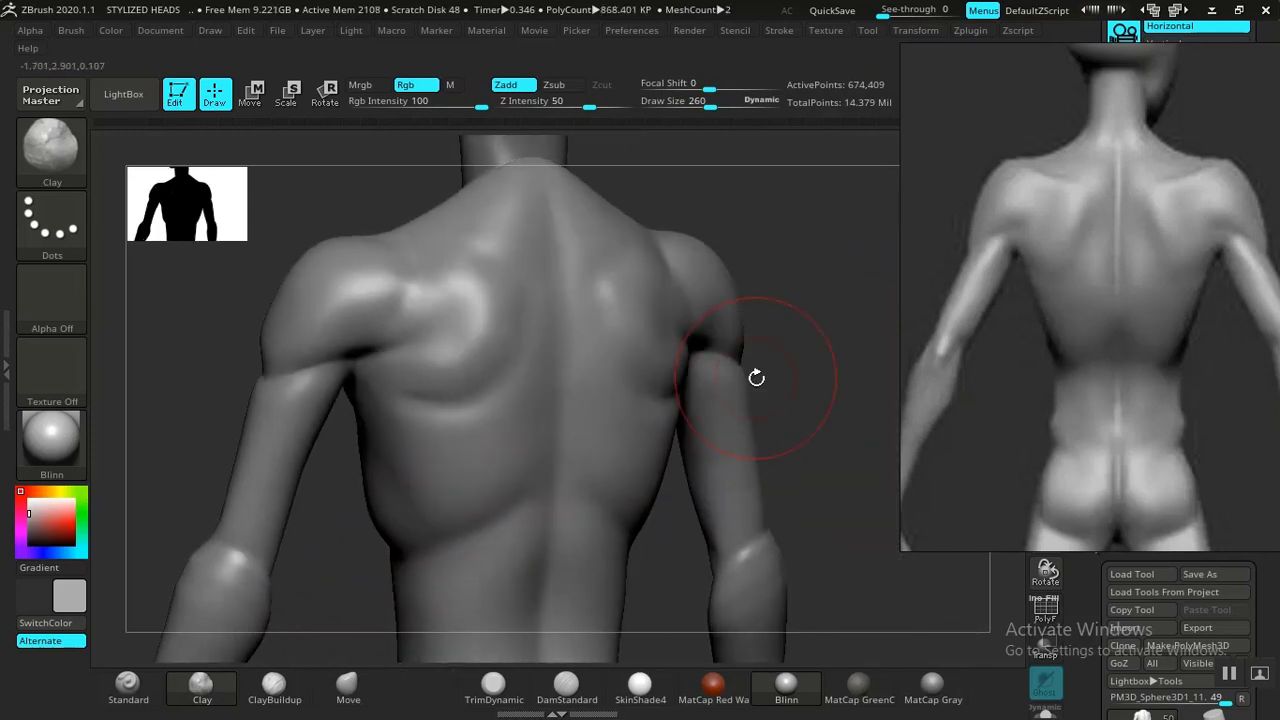
key("ctrl")
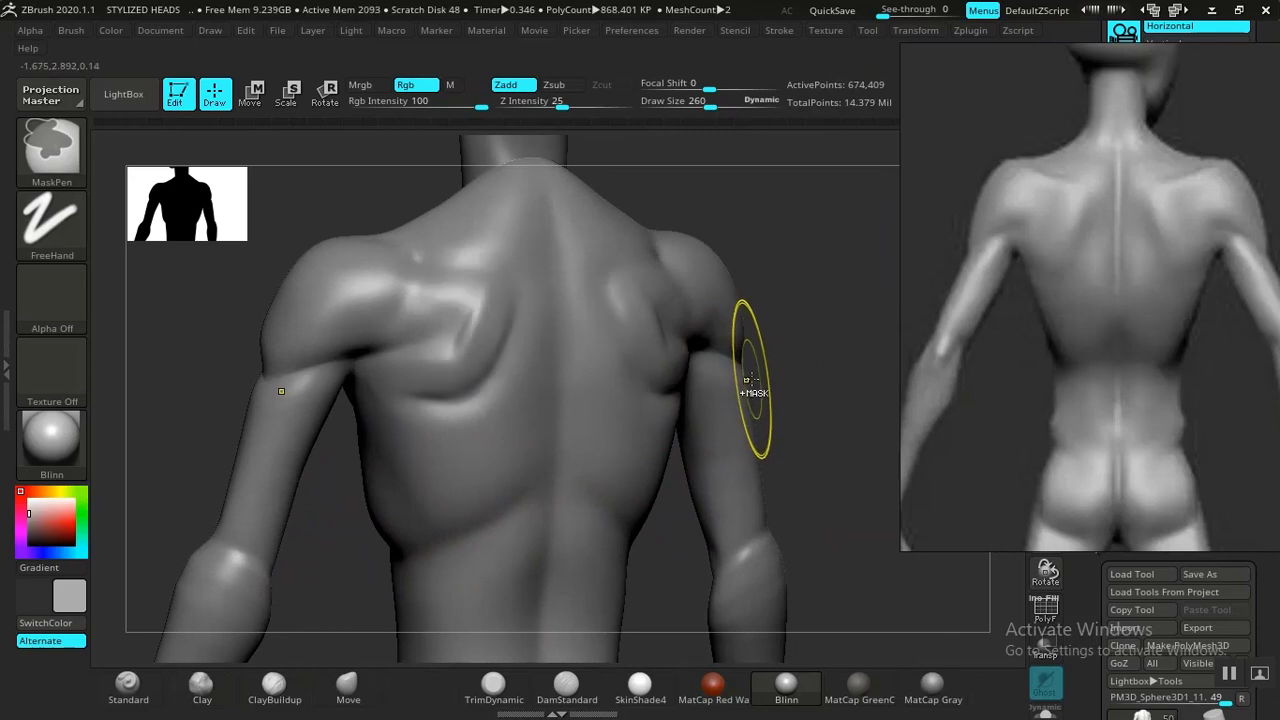
left_click_drag(845, 250, 284, 663)
left_click(128, 686)
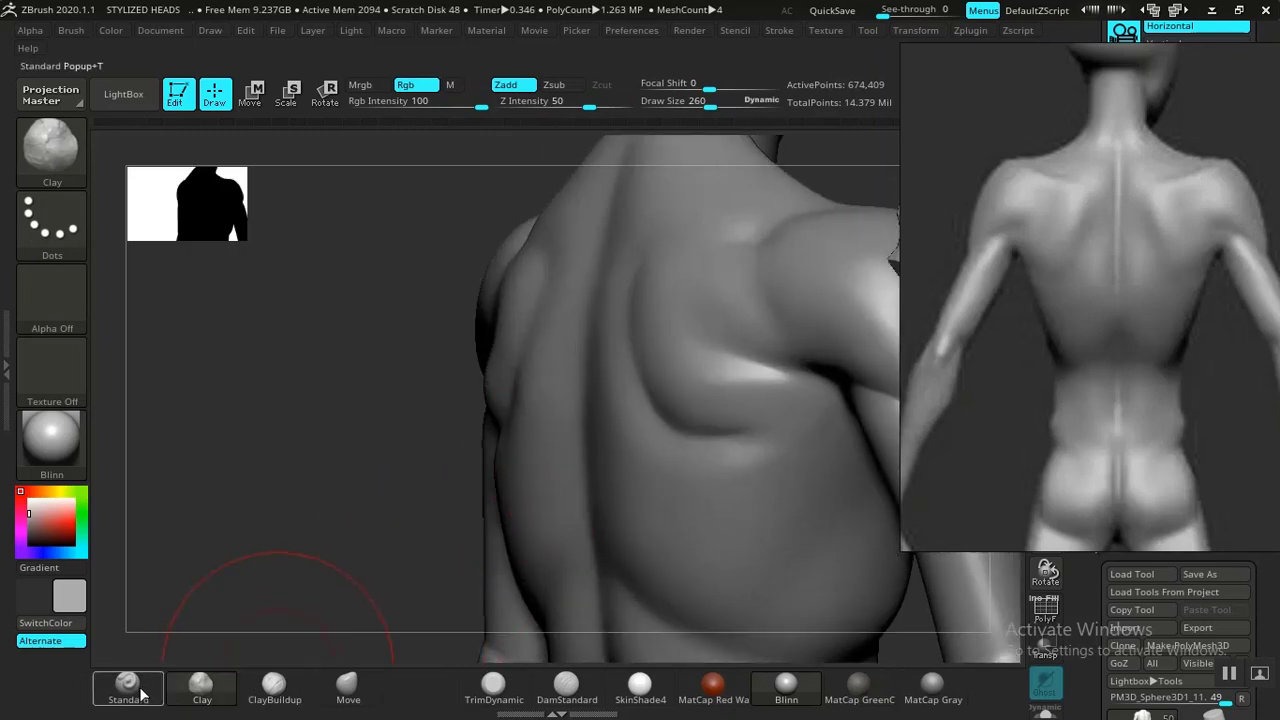
left_click_drag(286, 580, 522, 380)
left_click_drag(548, 237, 498, 372)
mouse_move(528, 277)
left_mouse_down()
mouse_move(504, 350)
mouse_move(459, 385)
left_mouse_up()
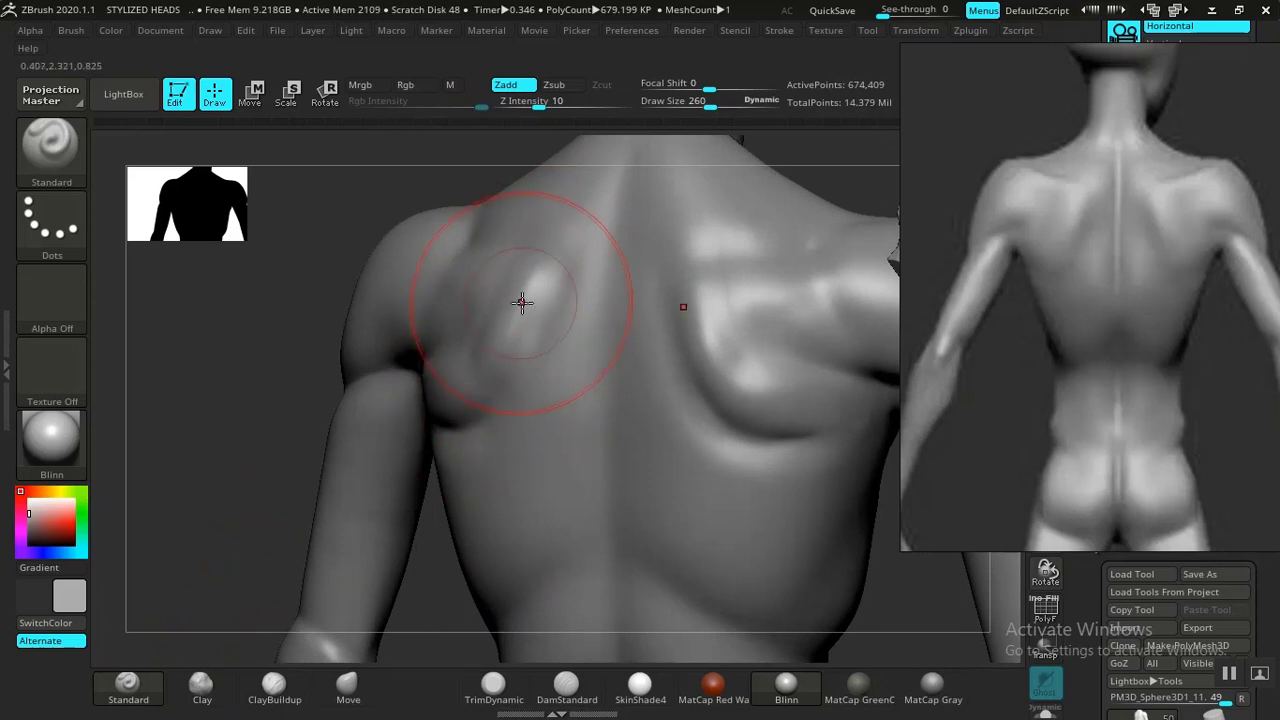
left_click_drag(522, 302, 445, 195)
mouse_move(278, 416)
left_mouse_down()
mouse_move(508, 271)
mouse_move(444, 393)
left_mouse_up()
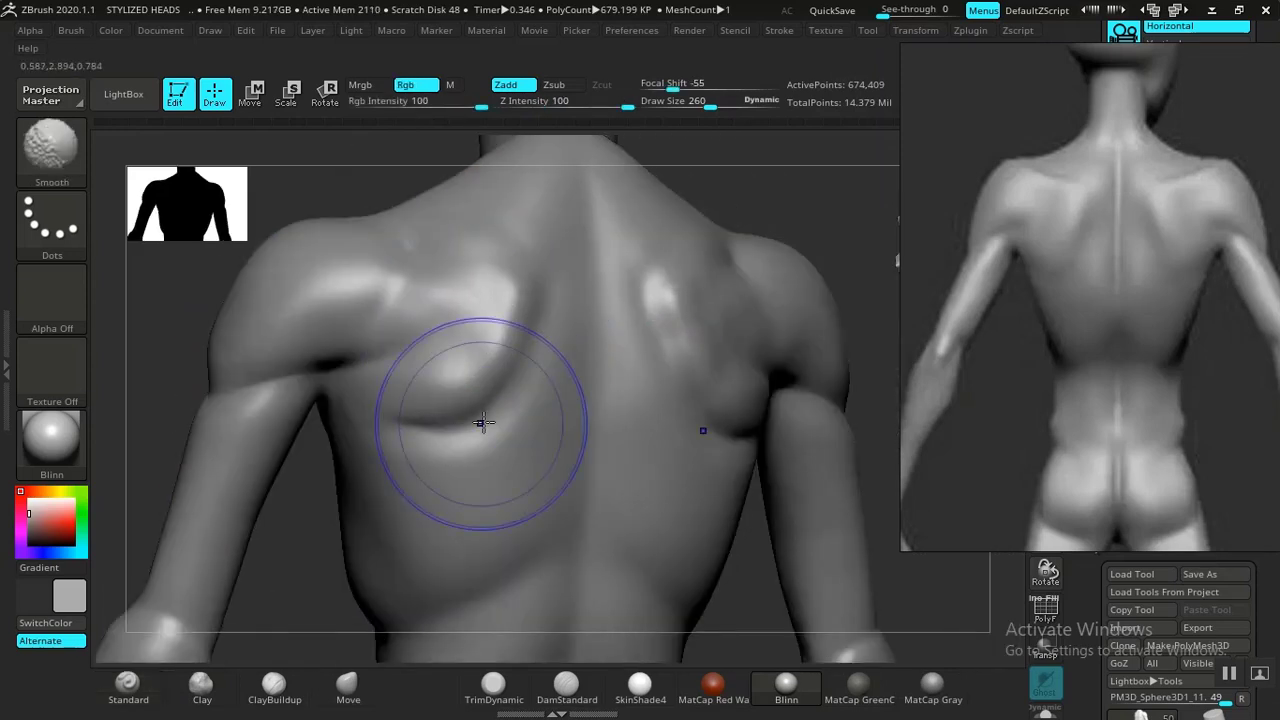
left_click_drag(492, 478, 485, 500, "shift")
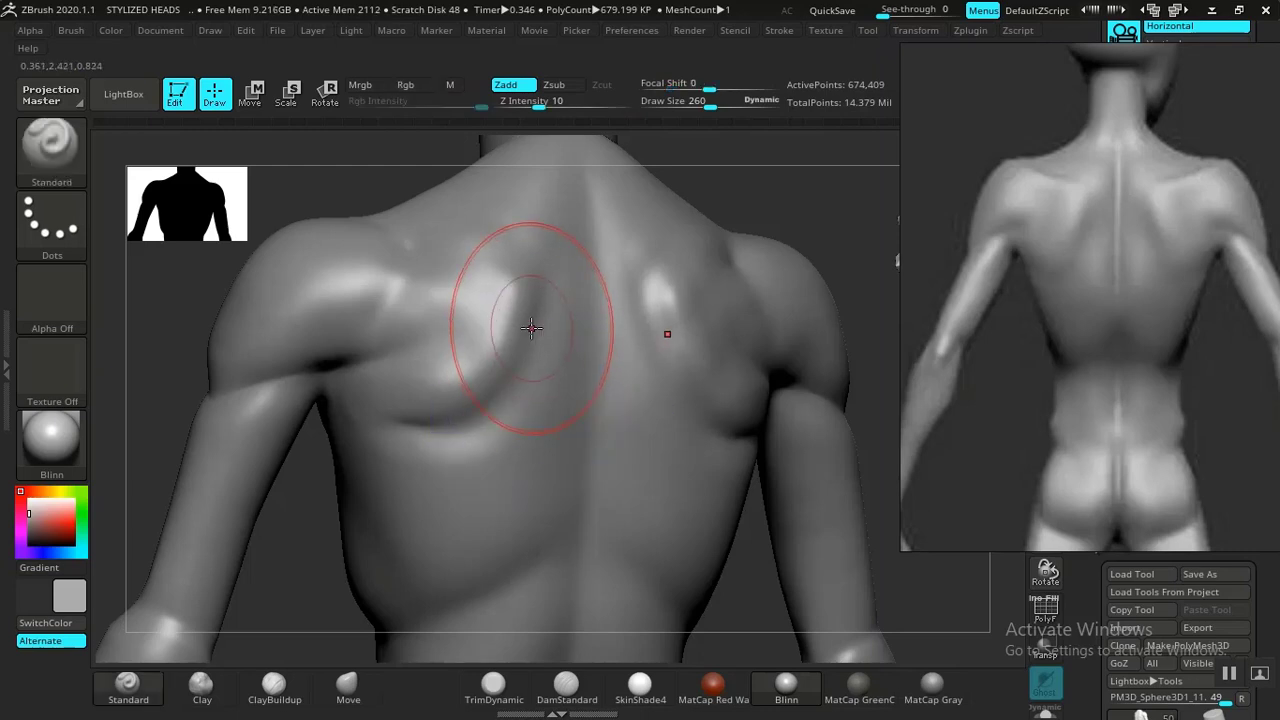
mouse_move(555, 290)
left_mouse_down()
mouse_move(534, 376)
mouse_move(445, 464)
mouse_move(498, 437)
mouse_move(503, 456)
left_mouse_up()
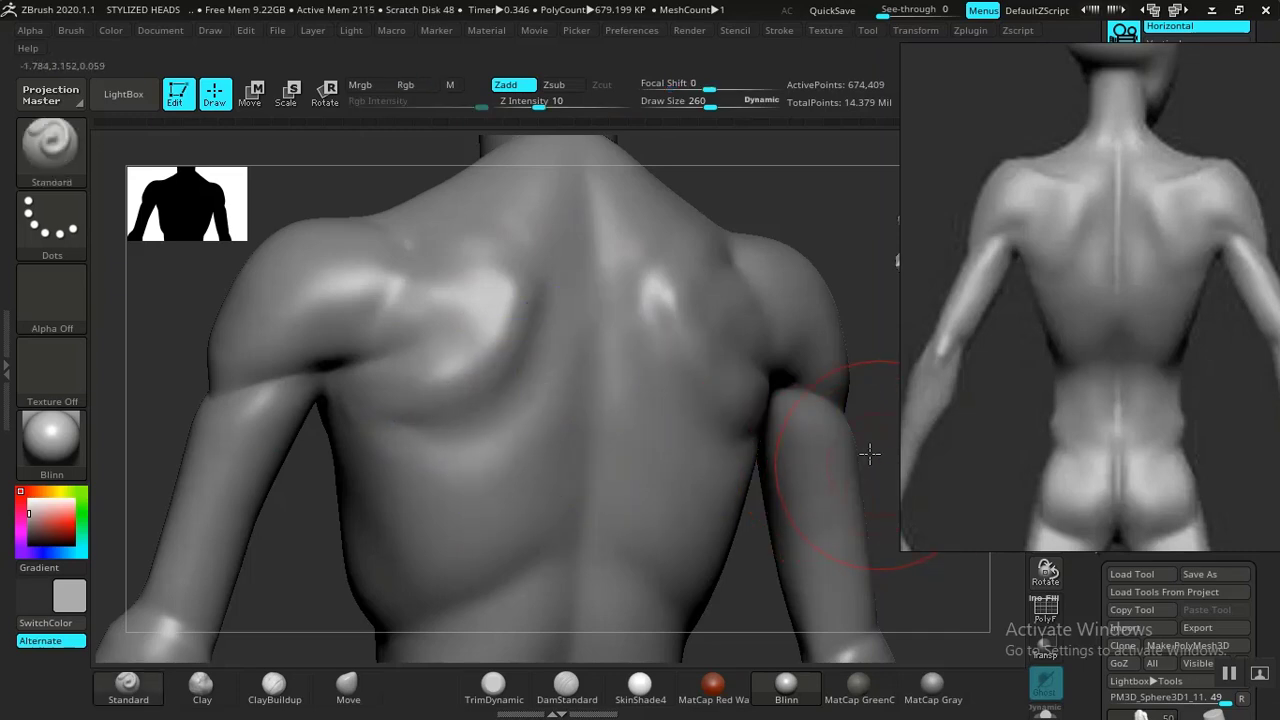
mouse_move(870, 455)
left_mouse_down("alt")
mouse_move(820, 430)
mouse_move(786, 391)
mouse_move(794, 309)
mouse_move(850, 388)
mouse_move(660, 460)
left_mouse_up("alt")
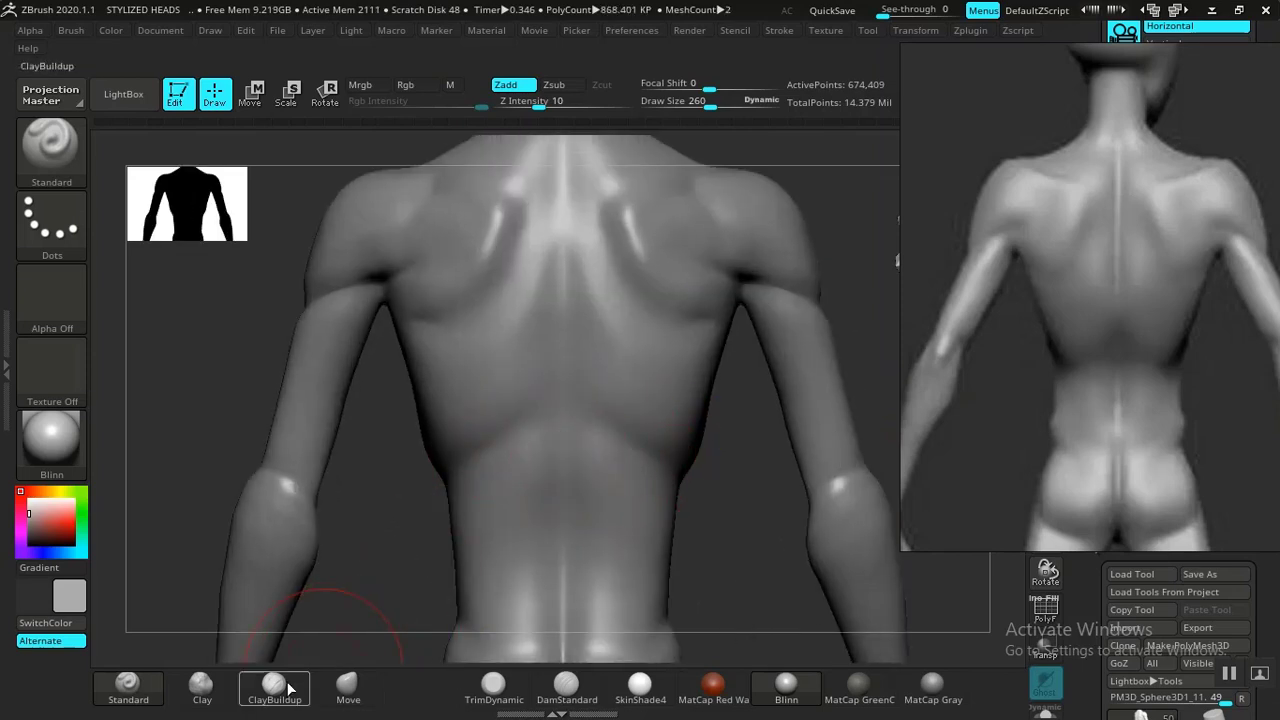
Add mass to the rib cage and along the spine with the Clay brush, and smooth it.
left_click(202, 686)
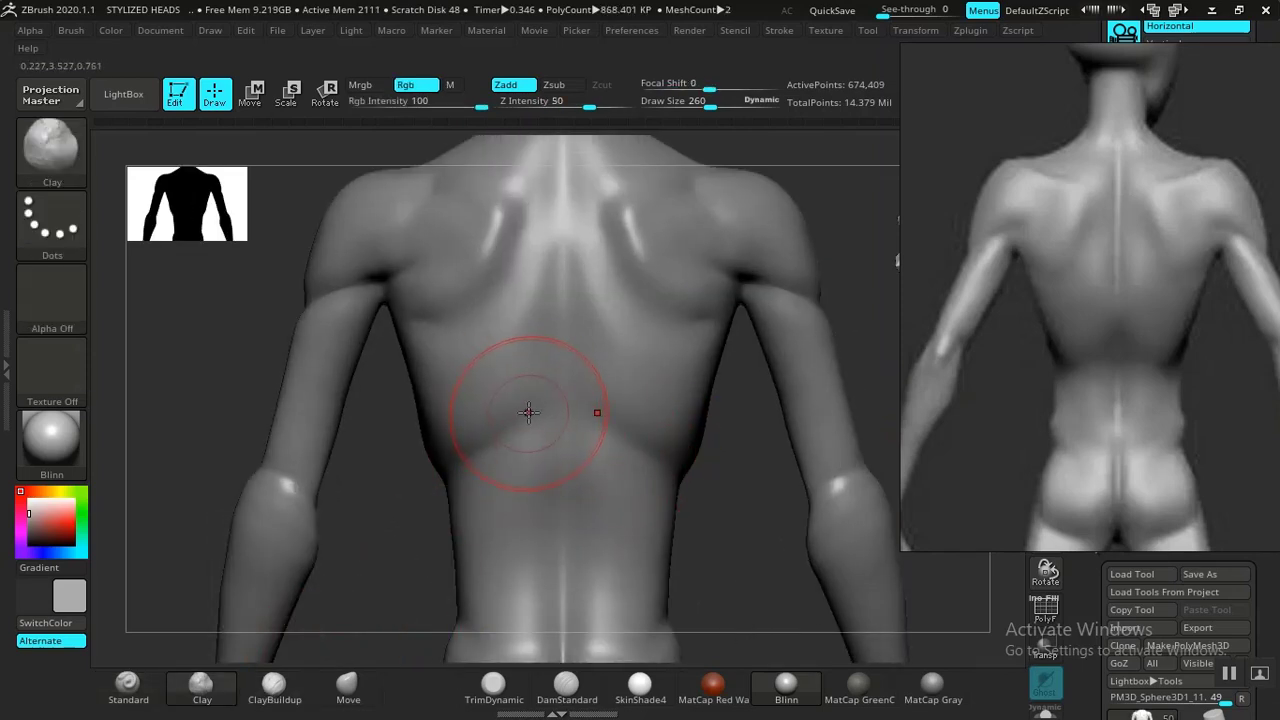
mouse_move(531, 418)
left_mouse_down()
mouse_move(500, 457)
mouse_move(512, 428)
left_mouse_up()
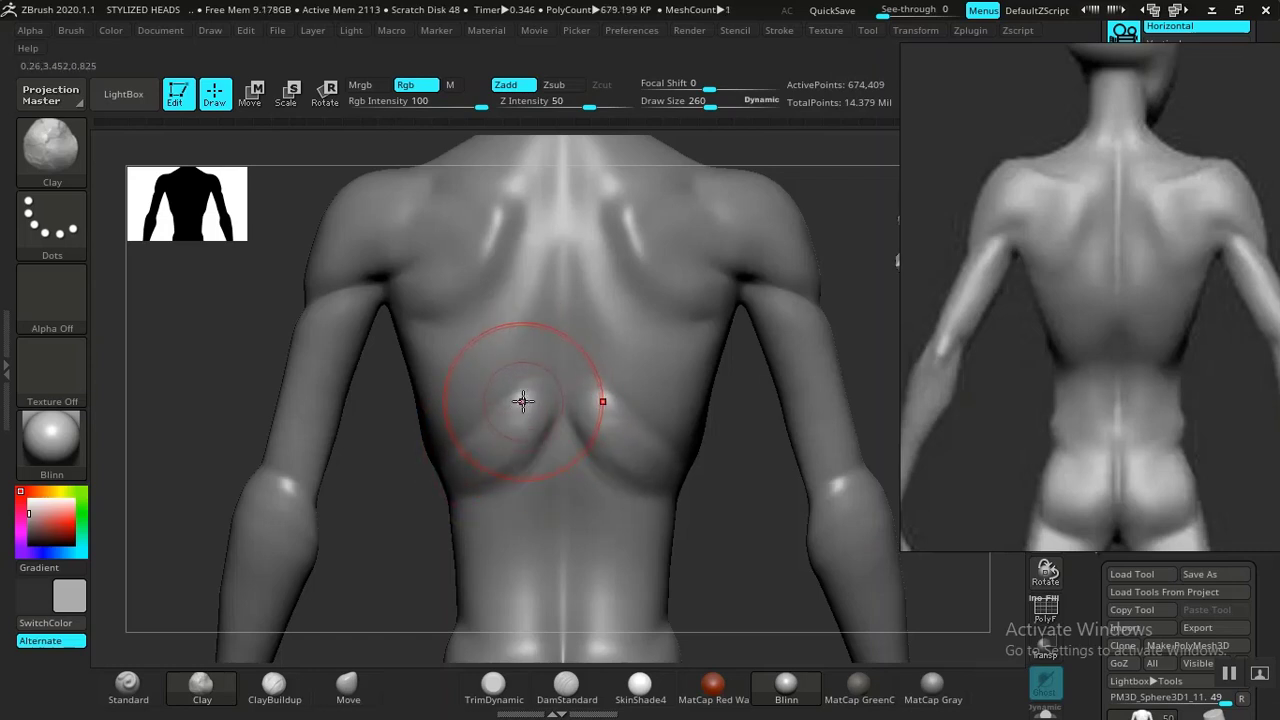
mouse_move(514, 425)
left_mouse_down()
mouse_move(526, 325)
mouse_move(514, 420)
mouse_move(508, 375)
left_mouse_up()
mouse_move(490, 316)
left_mouse_down("shift")
mouse_move(528, 280)
mouse_move(496, 384)
left_mouse_up("shift")
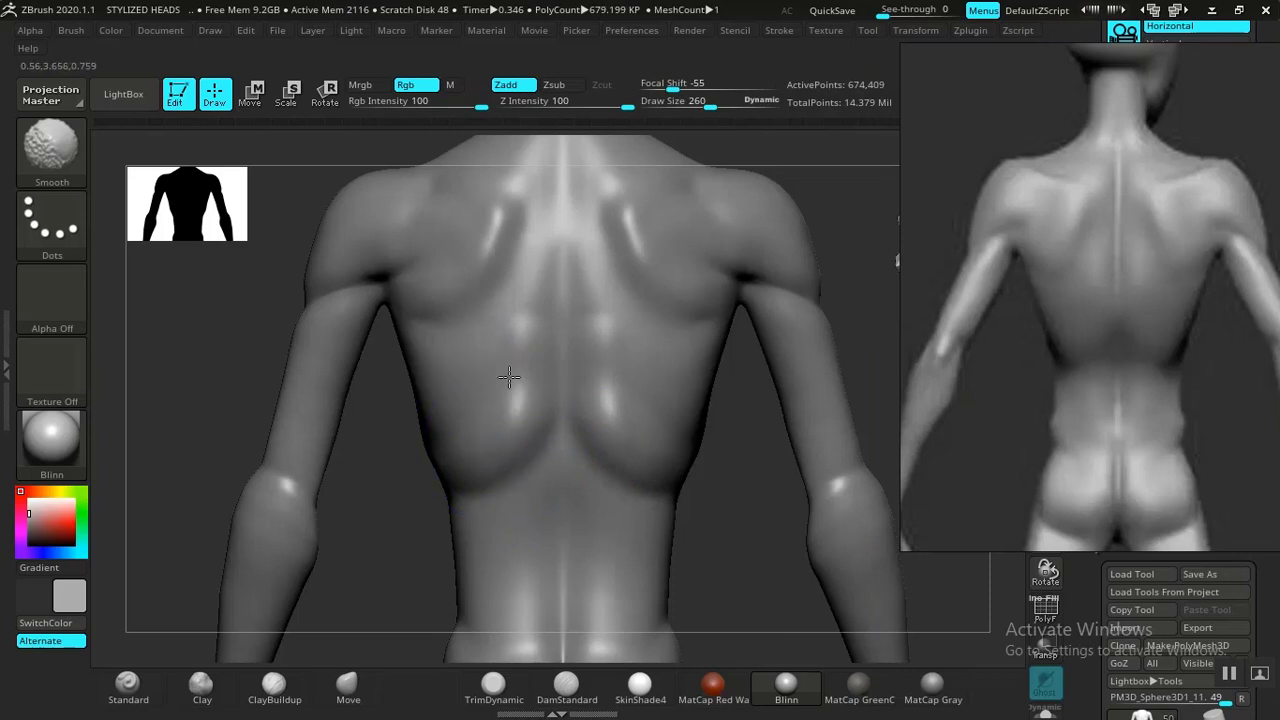
mouse_move(723, 514)
left_mouse_down()
mouse_move(786, 517)
mouse_move(691, 480)
mouse_move(639, 490)
mouse_move(491, 418)
mouse_move(437, 473)
left_mouse_up()
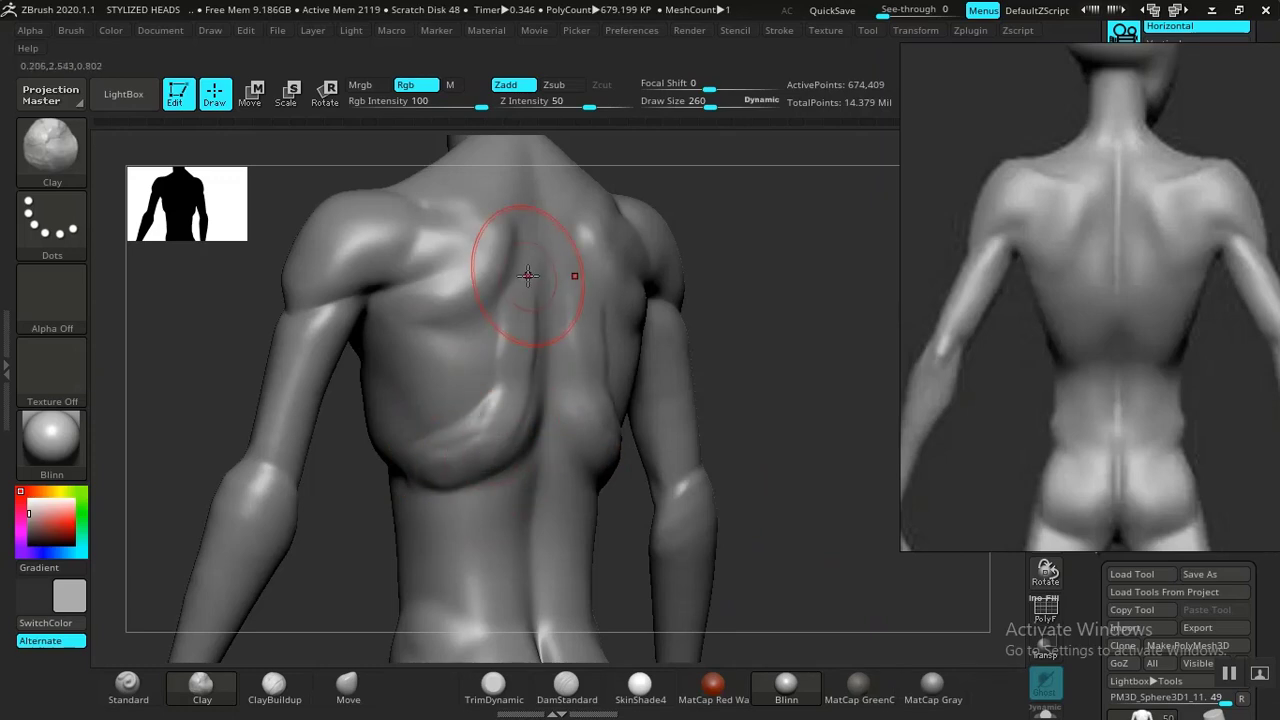
left_click_drag(528, 276, 535, 331, "shift")
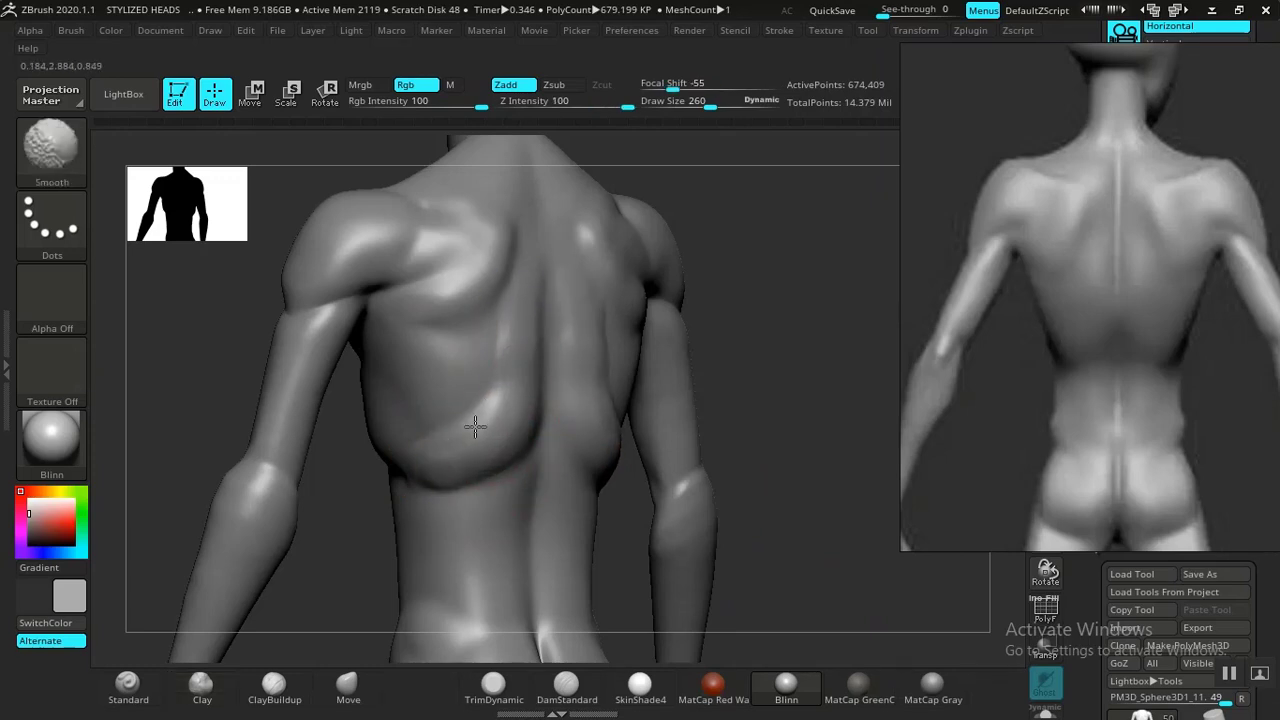
left_click_drag(498, 413, 507, 377, "shift")
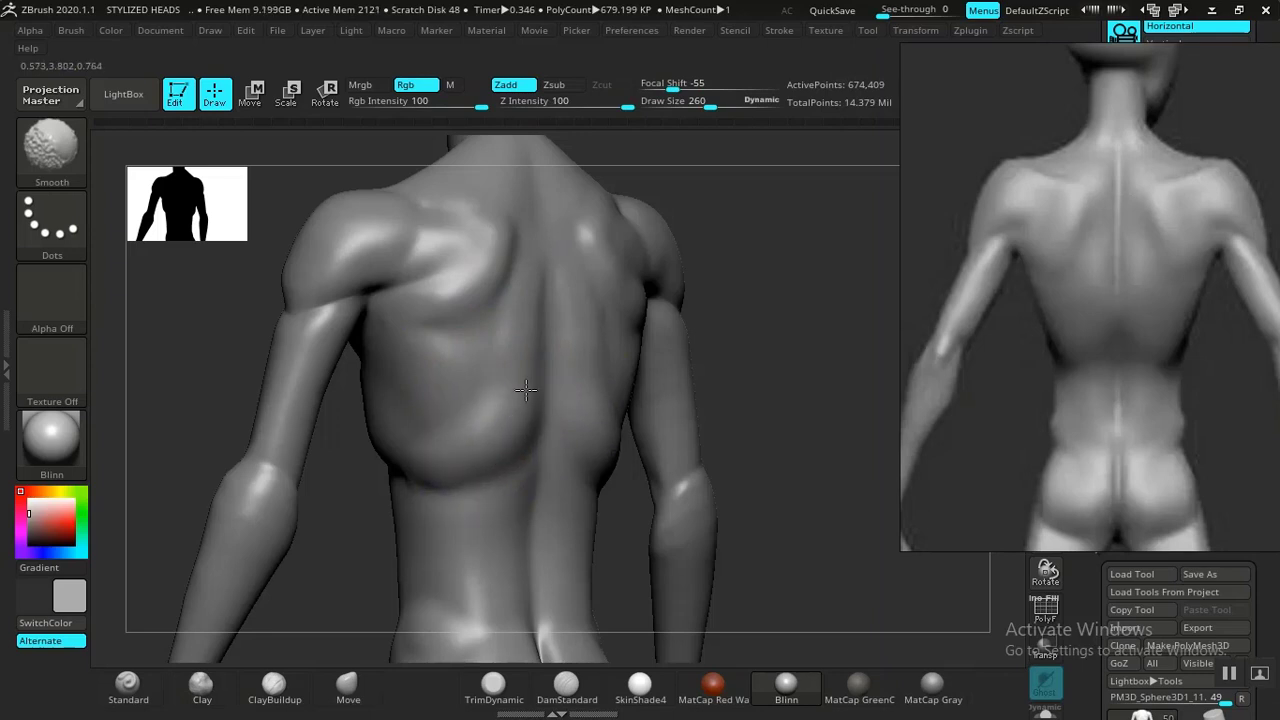
mouse_move(515, 439)
left_mouse_down("shift")
mouse_move(457, 489)
mouse_move(433, 455)
left_mouse_up("shift")
Build up the rear shoulder with Clay, carve its border with DamStandard and smooth it.
mouse_move(777, 406)
left_mouse_down()
mouse_move(886, 394)
mouse_move(737, 434)
mouse_move(797, 406)
mouse_move(807, 424)
mouse_move(681, 305)
left_mouse_up()
left_click_drag(741, 359, 755, 402, "alt")
left_click_drag(755, 402, 540, 408)
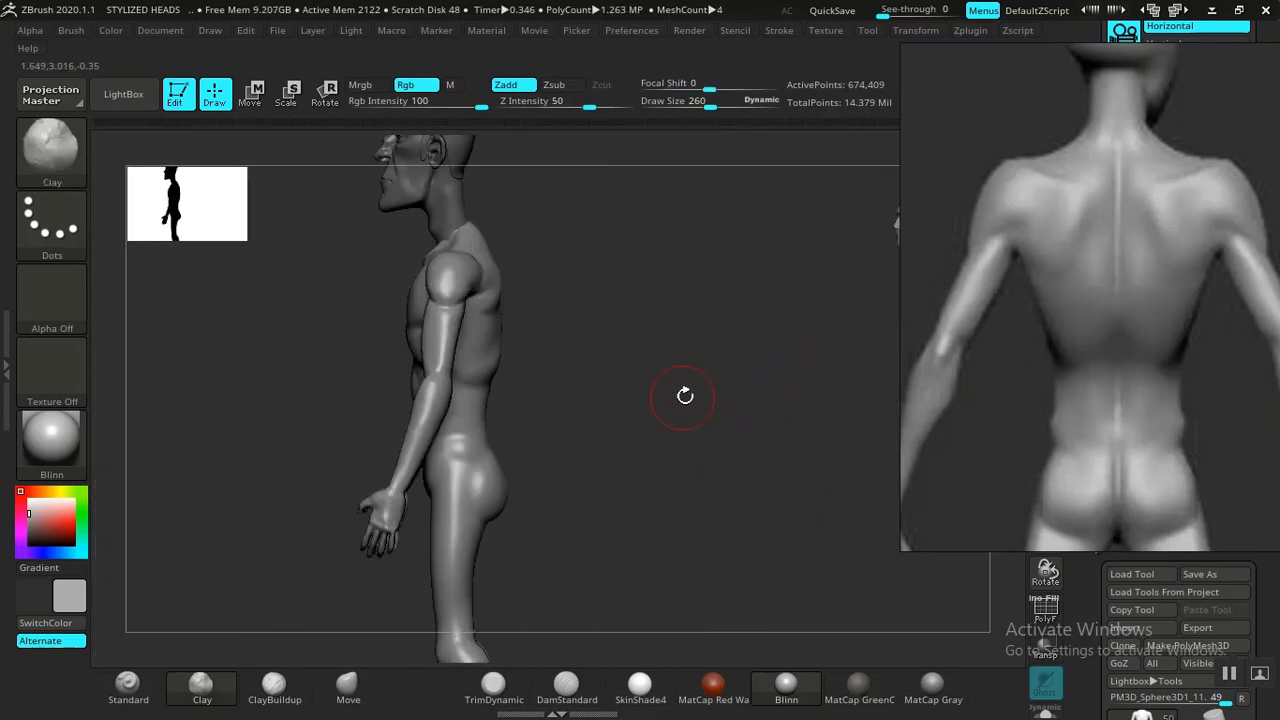
mouse_move(685, 396)
left_mouse_down()
mouse_move(723, 449)
mouse_move(646, 463)
mouse_move(811, 357)
mouse_move(781, 417)
mouse_move(794, 429)
mouse_move(797, 346)
mouse_move(803, 397)
left_mouse_up()
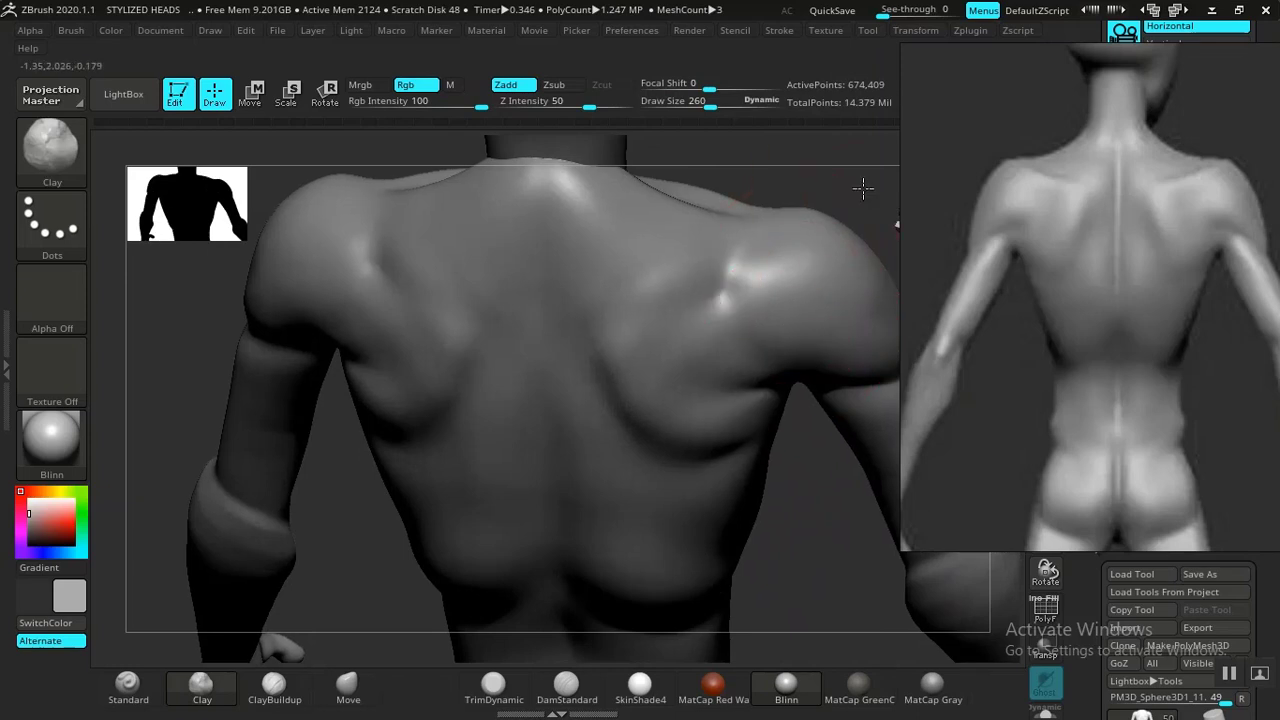
left_click_drag(863, 188, 702, 447, "alt")
left_click_drag(783, 291, 778, 228)
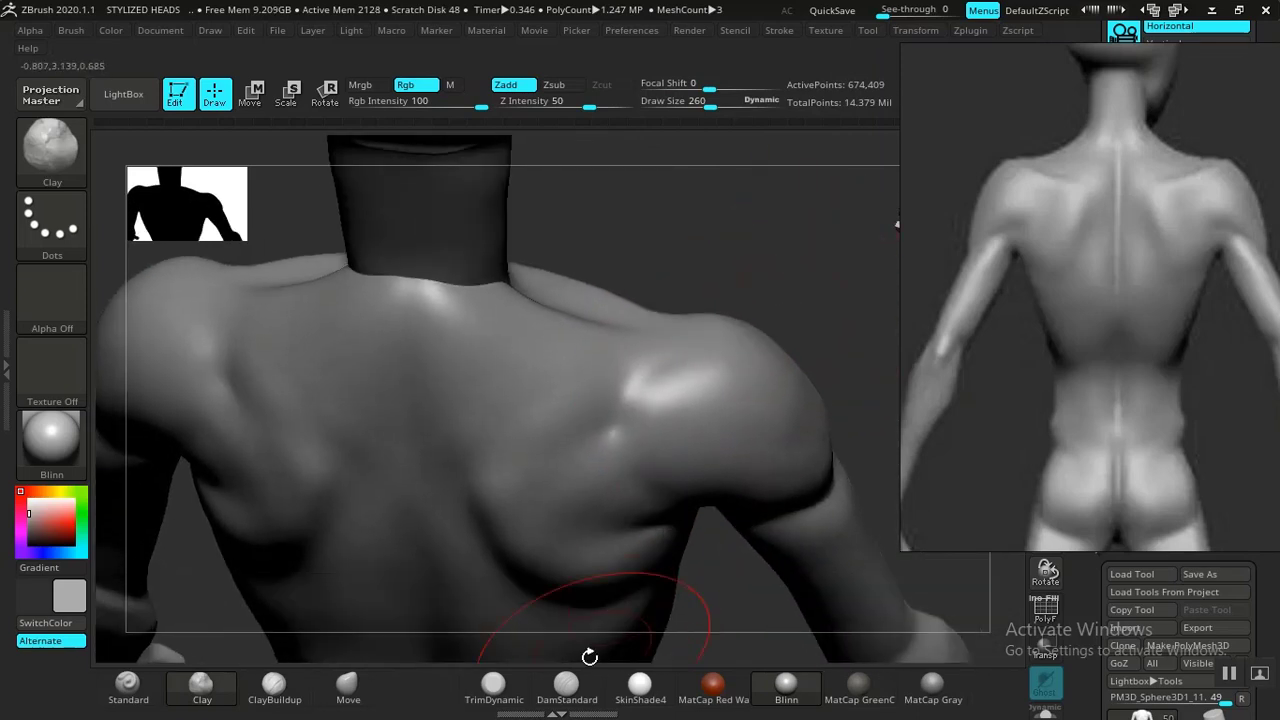
left_click(566, 684)
mouse_move(700, 363)
left_mouse_down()
mouse_move(645, 410)
mouse_move(532, 462)
mouse_move(500, 515)
mouse_move(560, 490)
mouse_move(703, 358)
mouse_move(697, 384)
left_mouse_up()
mouse_move(626, 431)
left_mouse_down()
mouse_move(514, 468)
mouse_move(505, 498)
left_mouse_up()
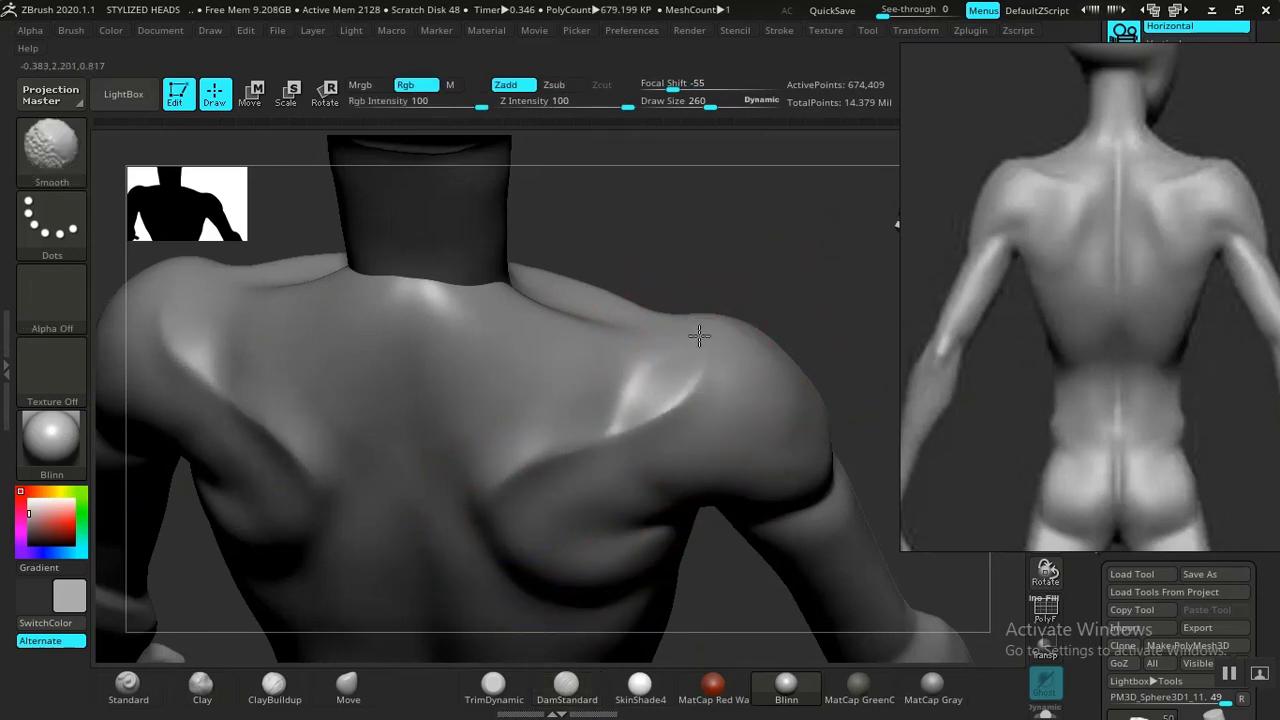
mouse_move(808, 231)
left_mouse_down()
mouse_move(749, 309)
mouse_move(654, 509)
mouse_move(582, 587)
mouse_move(616, 561)
left_mouse_up()
left_click_drag(638, 493, 629, 459)
Carve the creases behind the knees with DamStandard and smooth them.
key("shift")
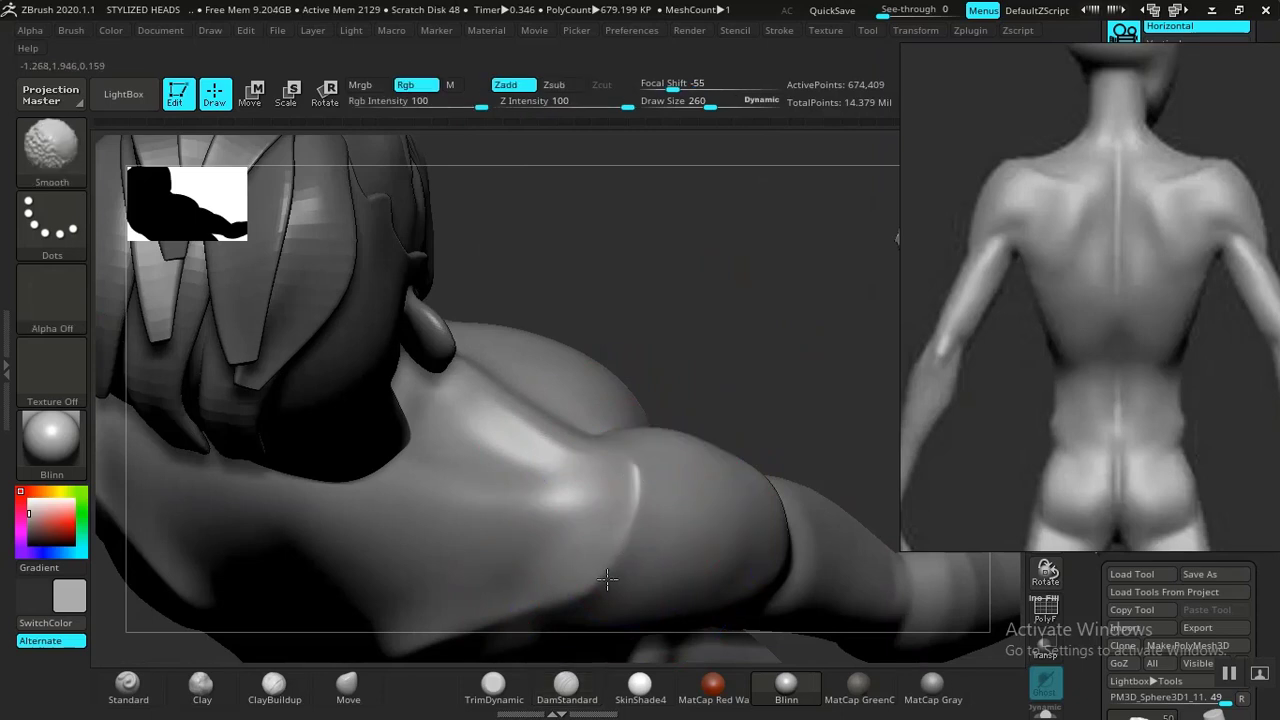
mouse_move(706, 226)
left_mouse_down()
mouse_move(694, 237)
mouse_move(760, 320)
mouse_move(750, 362)
left_mouse_up()
left_click_drag(720, 406, 729, 359, "alt")
mouse_move(788, 403)
left_mouse_down("alt")
mouse_move(809, 309)
mouse_move(817, 366)
mouse_move(805, 372)
mouse_move(857, 314)
mouse_move(785, 376)
left_mouse_up("alt")
mouse_move(680, 430)
left_mouse_down("alt")
mouse_move(712, 180)
mouse_move(694, 379)
left_mouse_up("alt")
left_click_drag(1024, 448, 1067, 208, "alt")
left_click_drag(700, 456, 774, 300)
left_click_drag(1118, 295, 1068, 520, "alt")
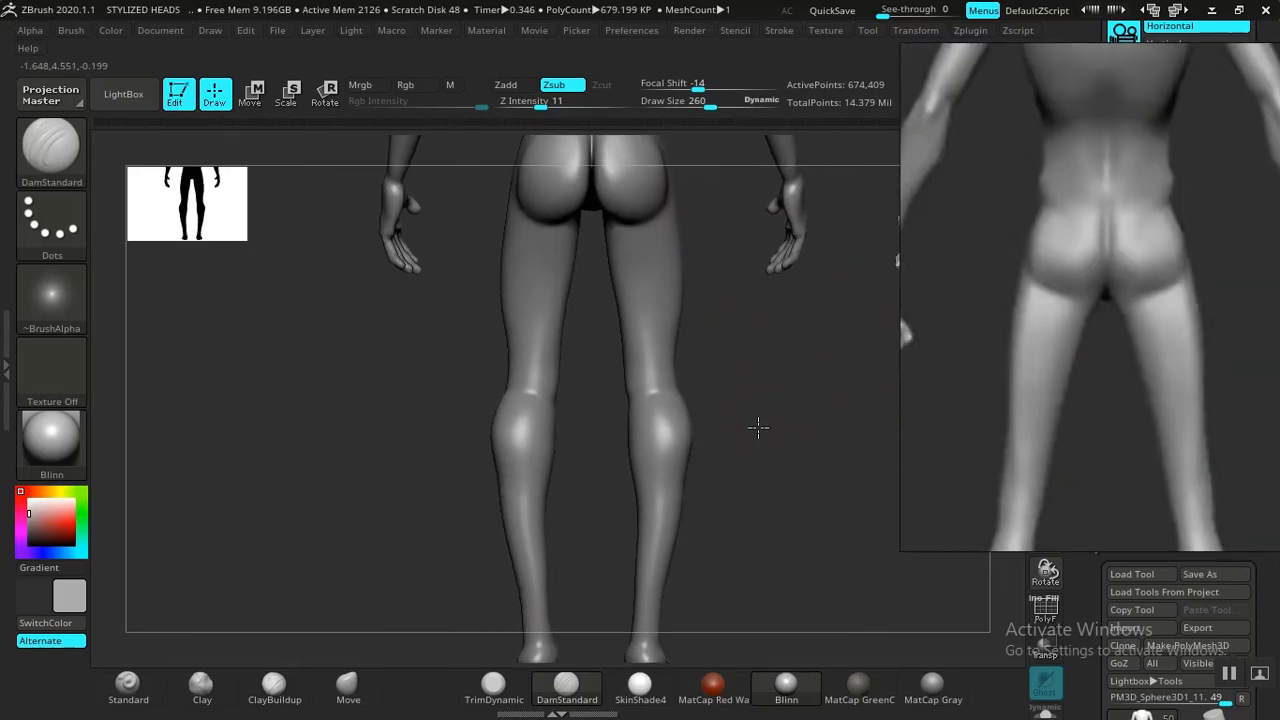
left_click_drag(757, 426, 763, 371, "alt")
left_click_drag(774, 469, 716, 360, "alt")
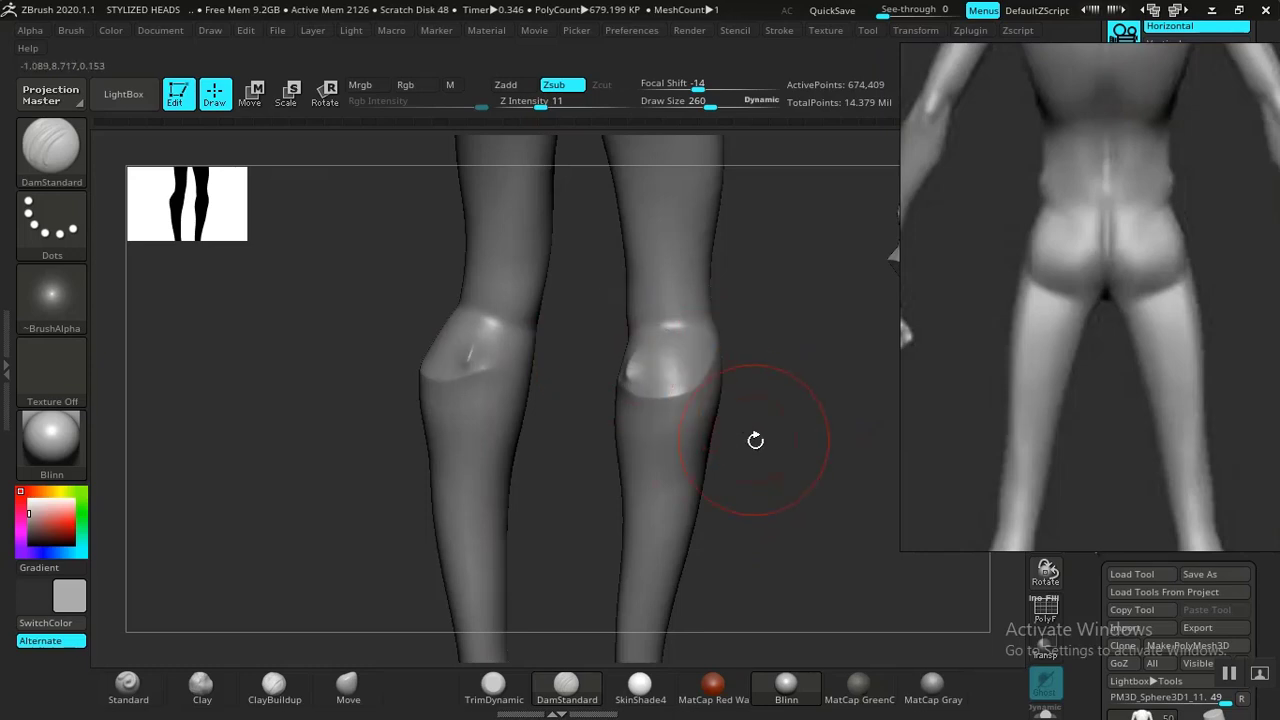
mouse_move(754, 440)
left_mouse_down()
mouse_move(829, 447)
mouse_move(838, 522)
left_mouse_up()
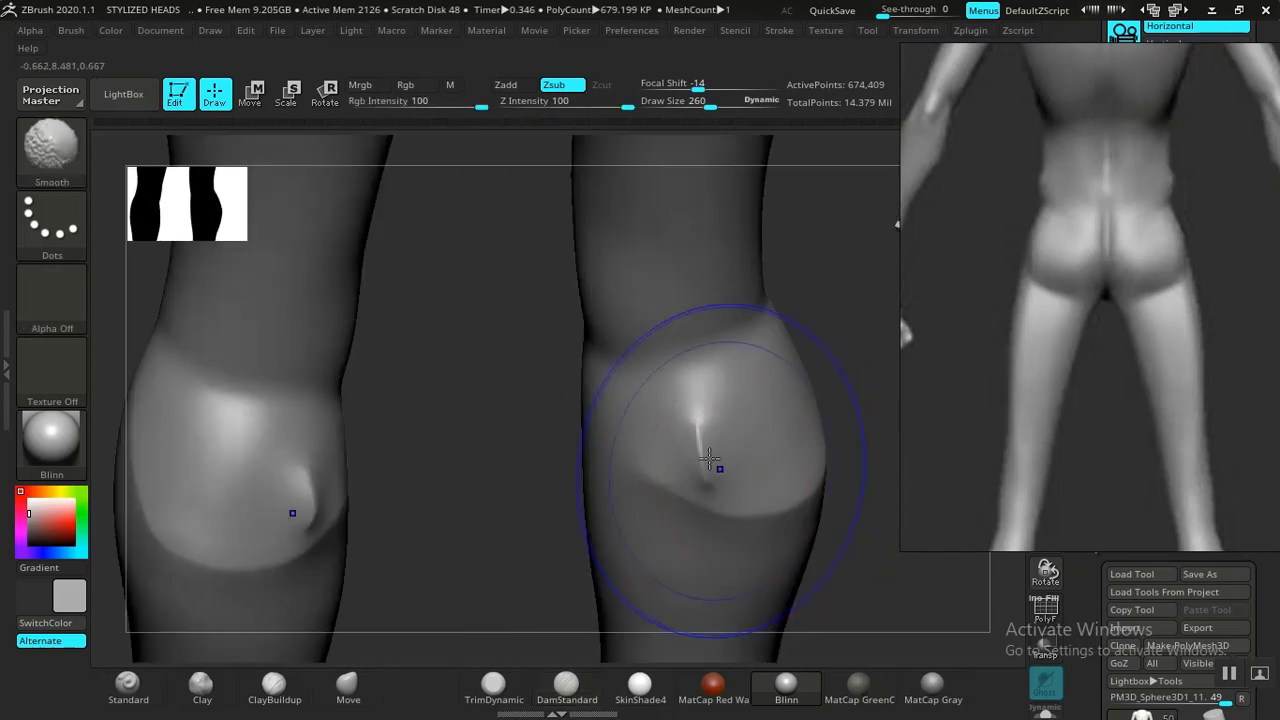
left_click_drag(713, 466, 701, 452, "shift")
mouse_move(777, 528)
left_mouse_down()
mouse_move(694, 514)
mouse_move(640, 468)
mouse_move(607, 432)
mouse_move(636, 396)
left_mouse_up()
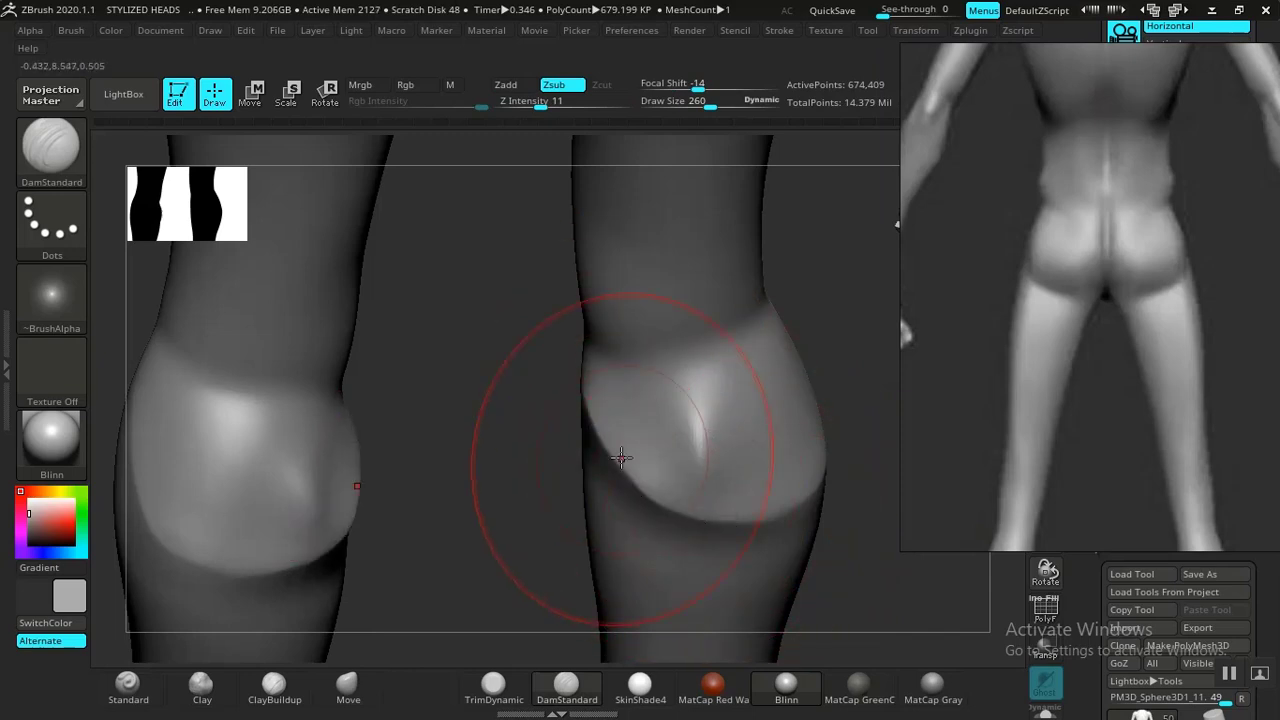
left_click_drag(621, 457, 645, 476, "shift")
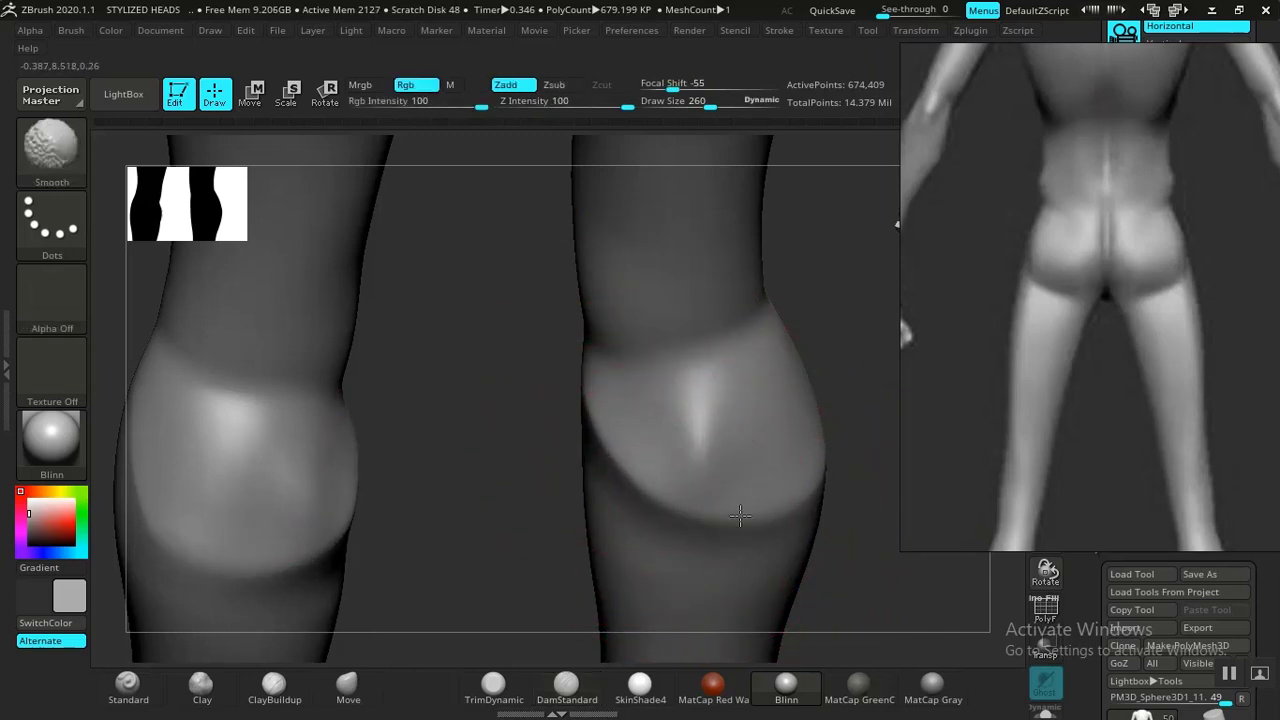
left_click_drag(740, 516, 744, 514, "shift")
Refine the knee shapes on the back of the legs.
left_click_drag(416, 322, 402, 220, "alt")
mouse_move(735, 457)
left_mouse_down("shift")
mouse_move(643, 440)
mouse_move(720, 514)
mouse_move(654, 503)
mouse_move(659, 543)
left_mouse_up("shift")
mouse_move(581, 350)
left_mouse_down()
mouse_move(516, 407)
mouse_move(470, 411)
left_mouse_up()
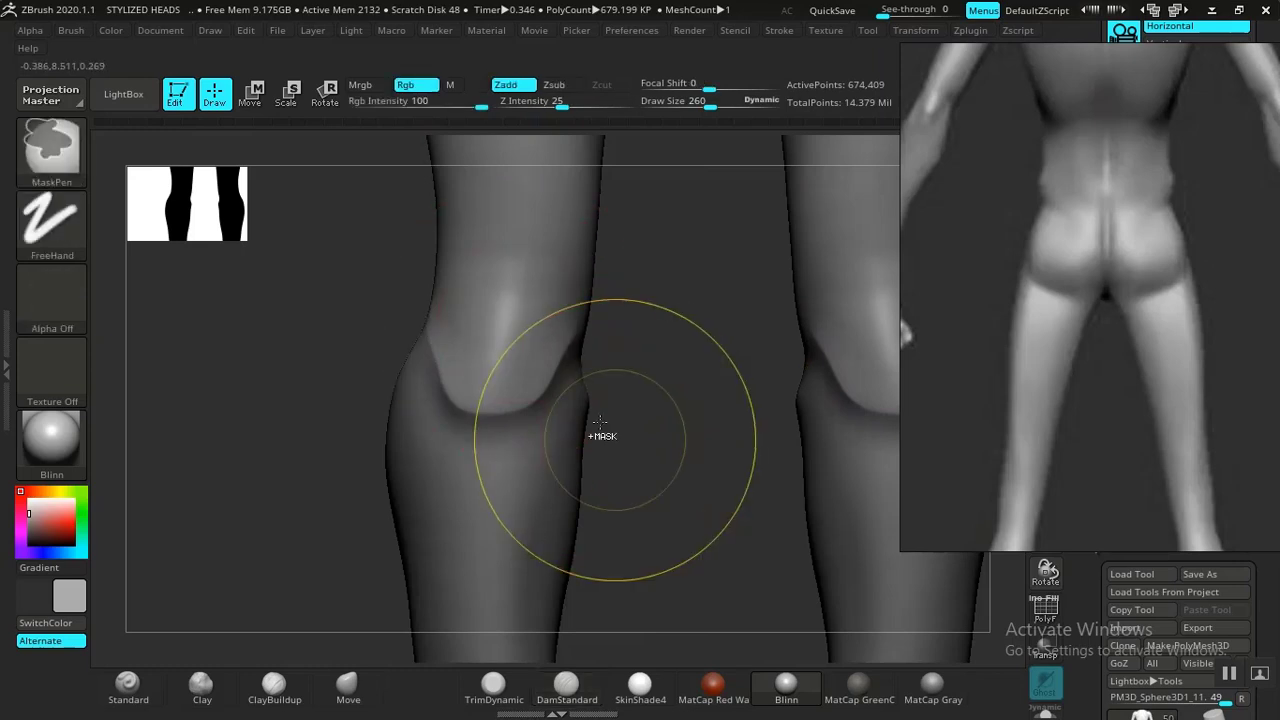
Undo the mask stroke and refine the knee and buttock creases with DamStandard and Smooth.
key("ctrl+z")
left_click_drag(579, 355, 518, 405)
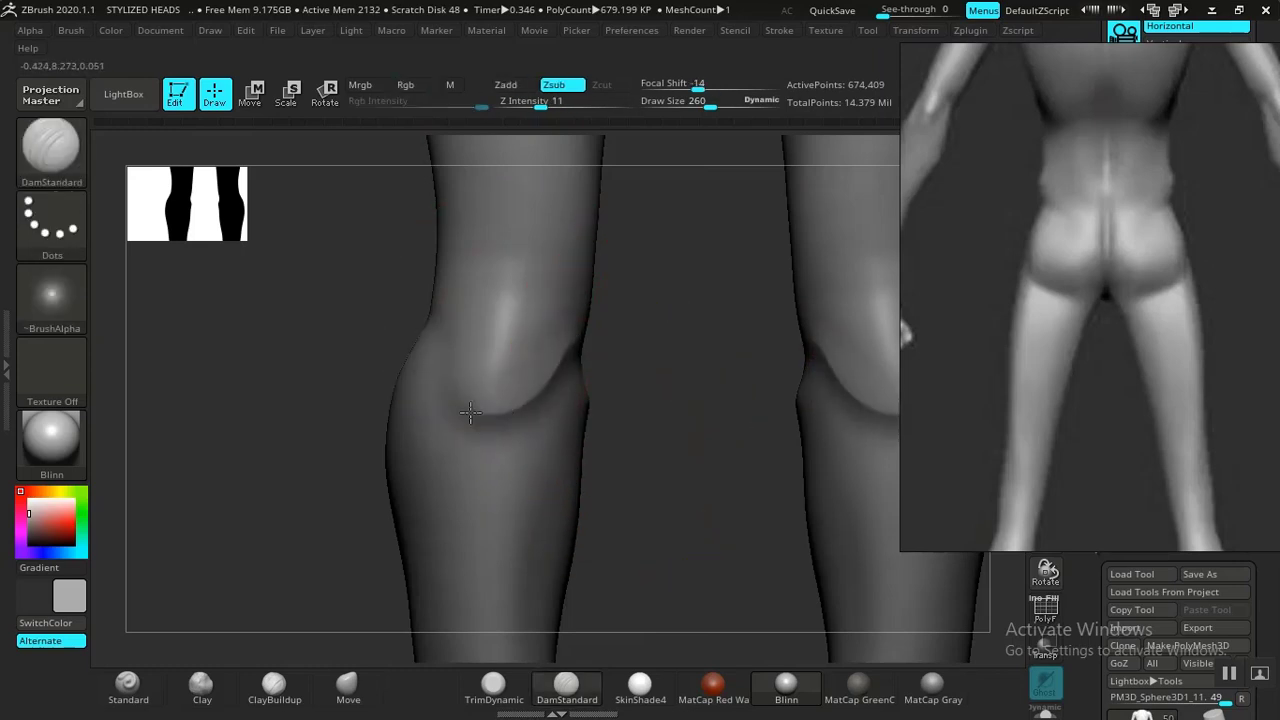
left_click_drag(435, 341, 424, 321)
mouse_move(690, 460)
left_mouse_down("alt")
mouse_move(754, 400)
mouse_move(728, 438)
mouse_move(742, 468)
left_mouse_up("alt")
left_click_drag(758, 465, 684, 476)
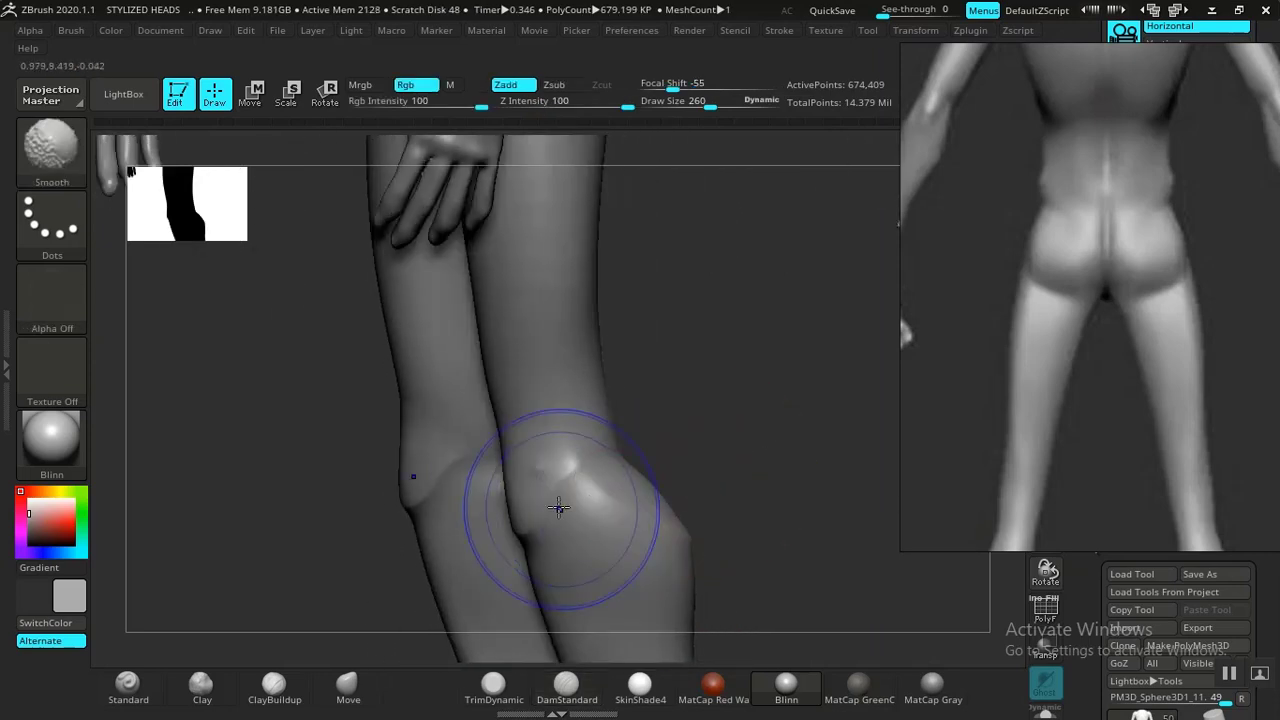
left_click_drag(560, 508, 528, 527, "shift")
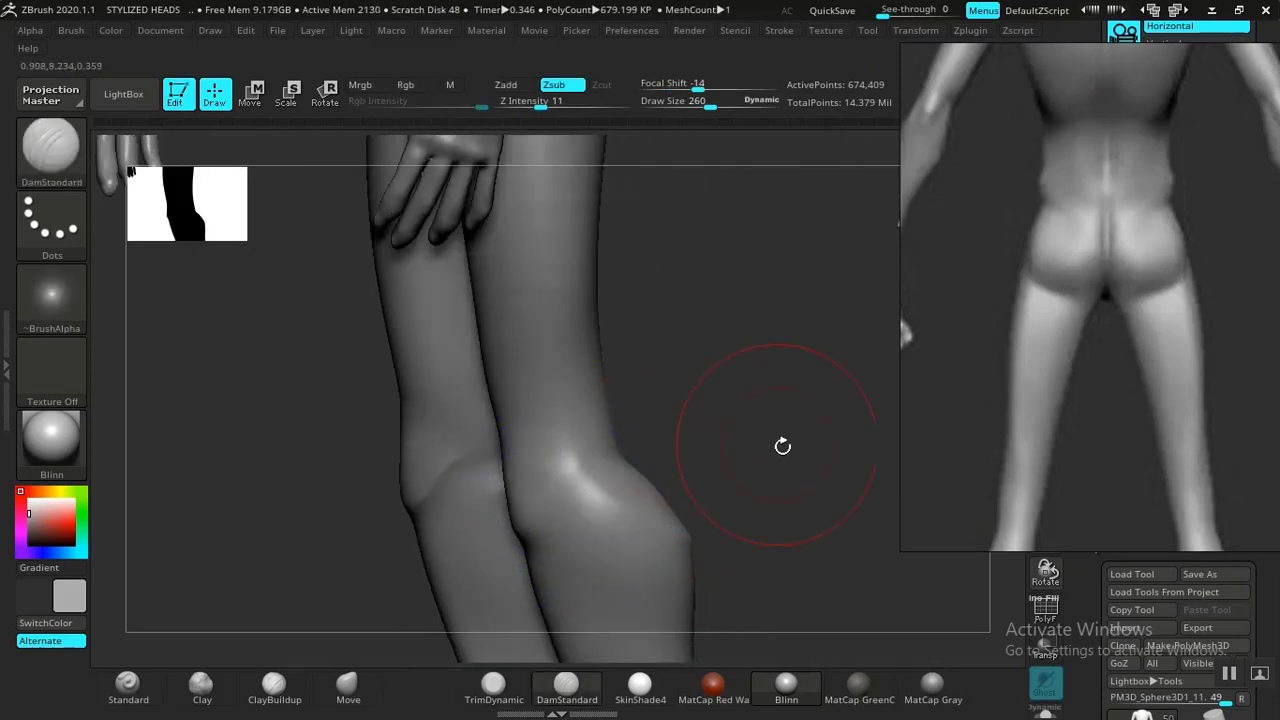
Carve the creases around the hips and groin with DamStandard.
mouse_move(783, 446)
left_mouse_down("alt")
mouse_move(706, 409)
mouse_move(786, 437)
left_mouse_up("alt")
left_click_drag(711, 508, 749, 523, "alt")
left_click_drag(686, 432, 694, 529, "alt")
mouse_move(698, 473)
left_mouse_down("alt")
mouse_move(723, 544)
mouse_move(708, 483)
left_mouse_up("alt")
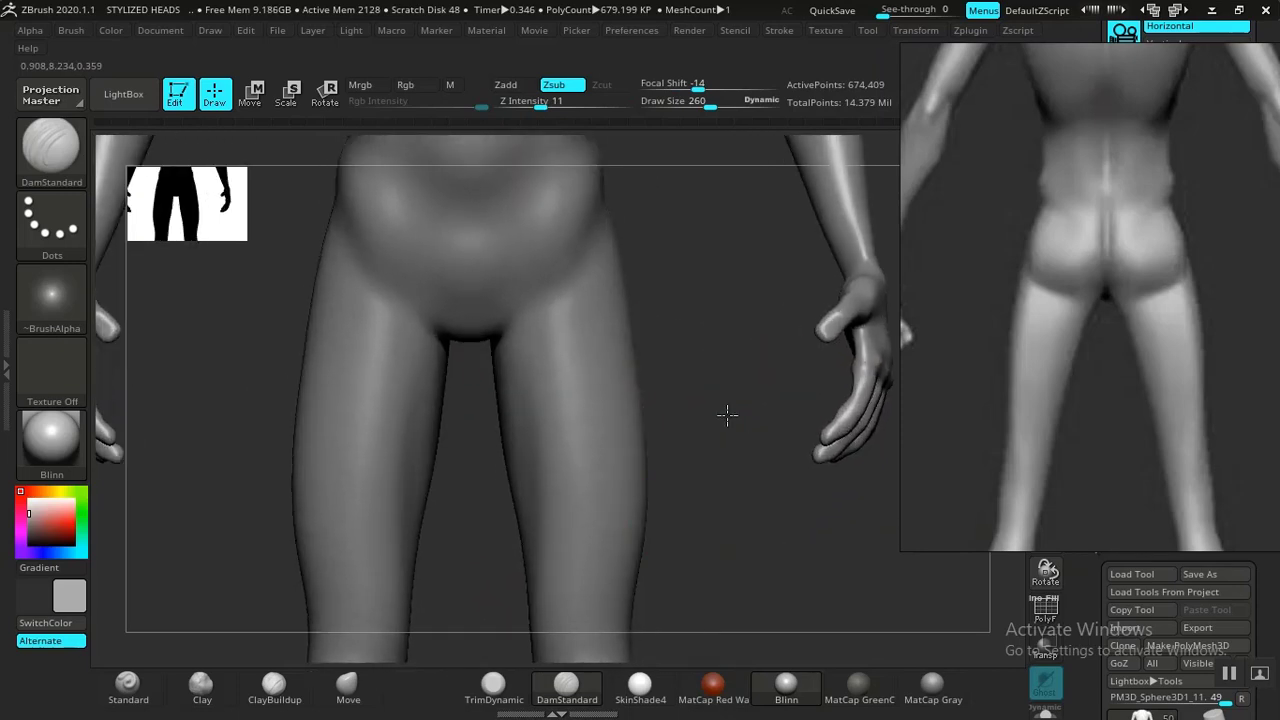
left_click_drag(726, 414, 730, 500, "alt")
left_click_drag(735, 470, 640, 432)
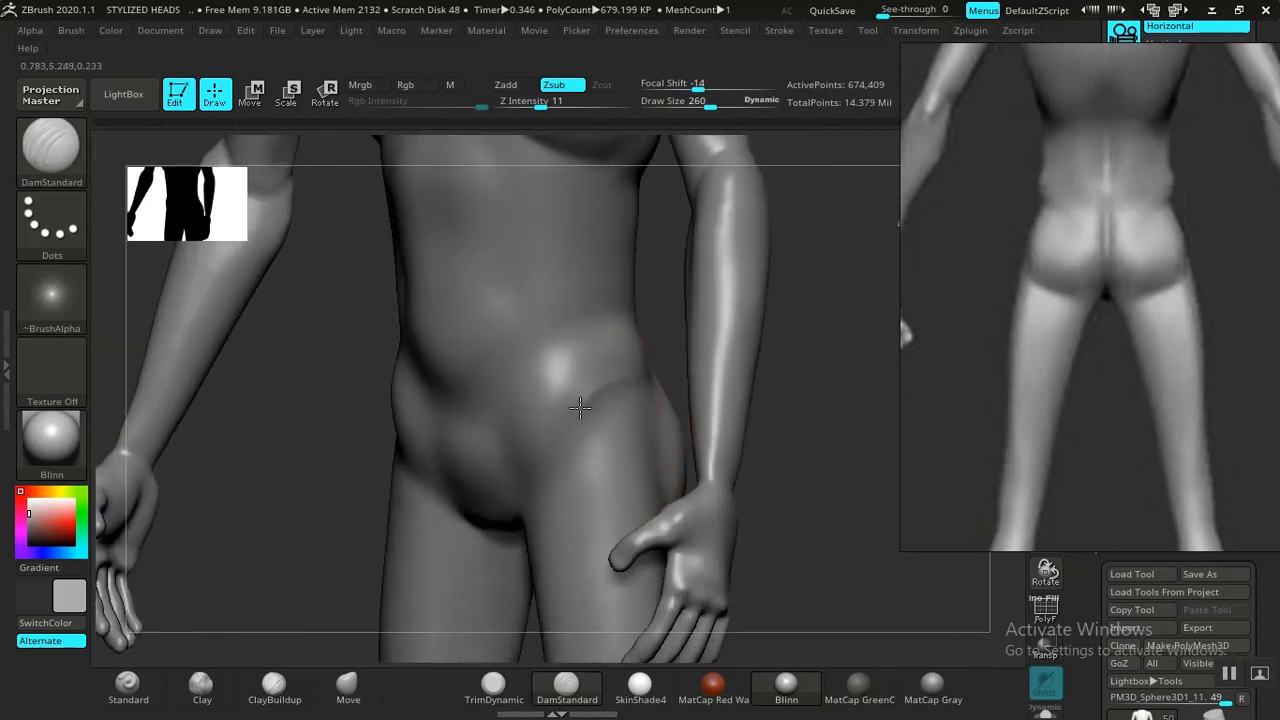
left_click_drag(742, 501, 814, 504)
left_click_drag(703, 368, 723, 499, "alt")
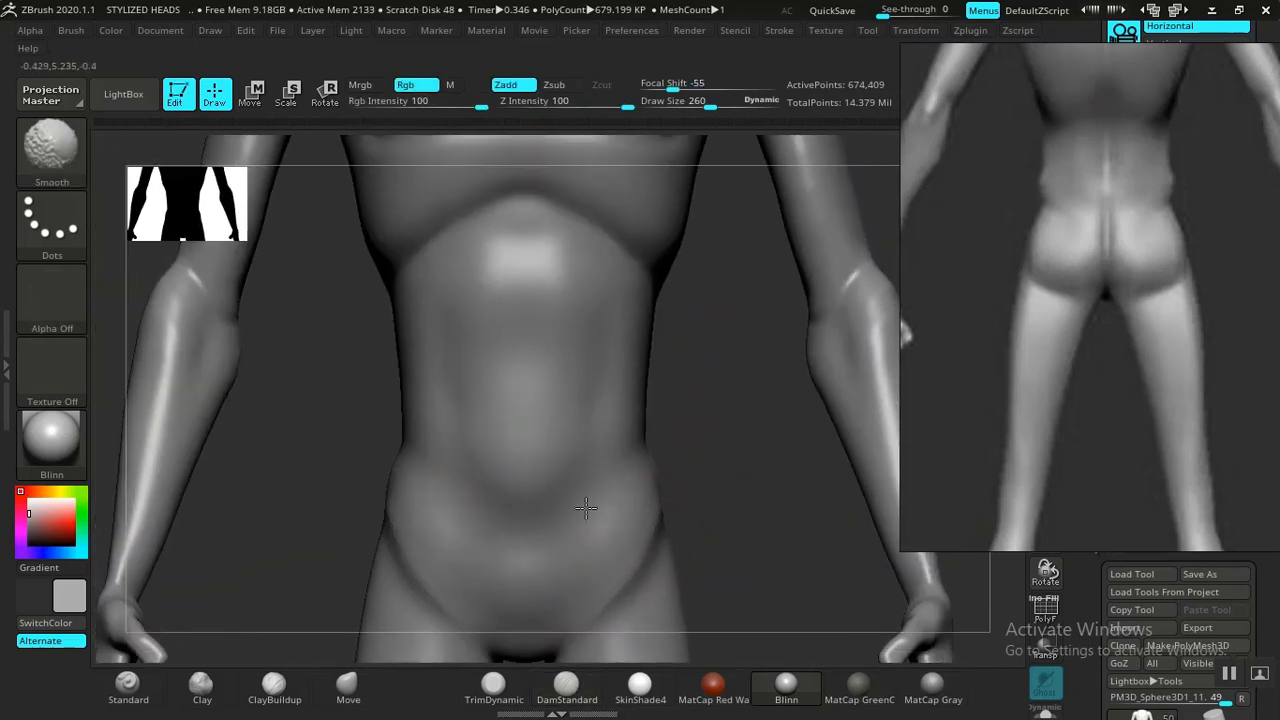
Smooth the abdomen and outline the rectus abdominis shape with DamStandard.
mouse_move(692, 356)
left_mouse_down("alt")
mouse_move(671, 457)
mouse_move(606, 442)
mouse_move(549, 529)
mouse_move(540, 580)
left_mouse_up("alt")
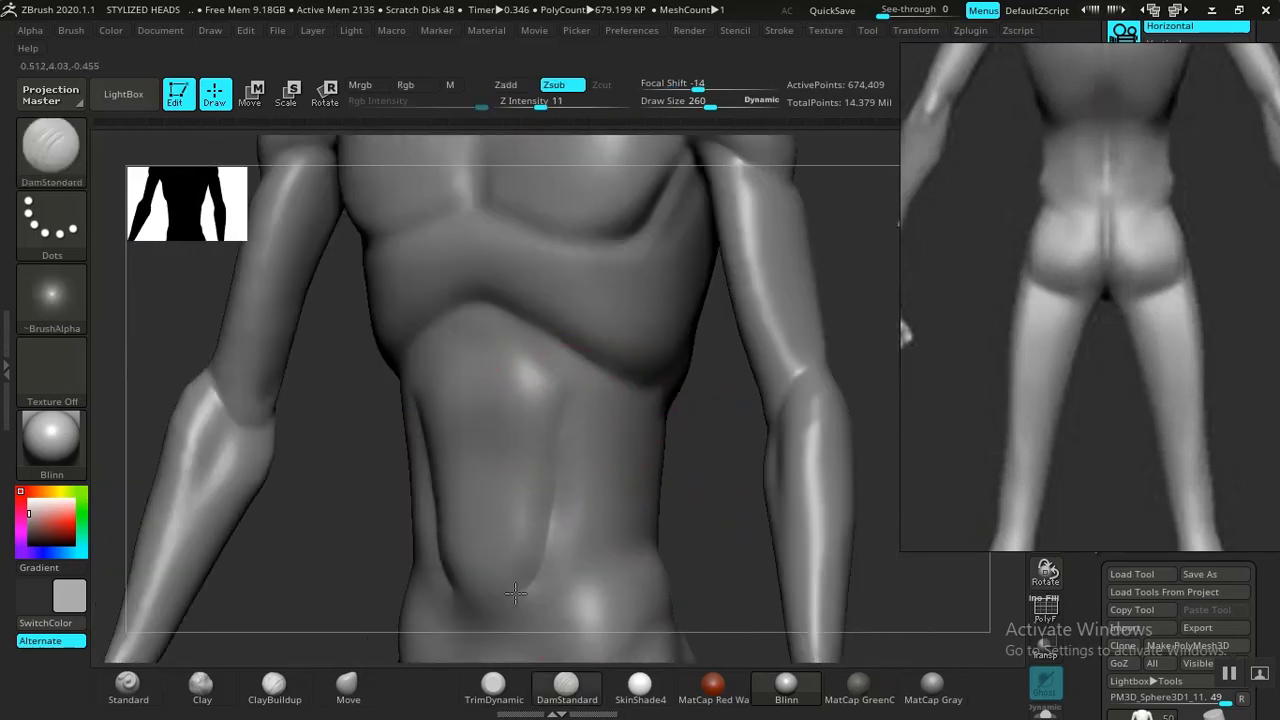
left_click_drag(737, 486, 496, 446)
mouse_move(414, 420)
left_mouse_down()
mouse_move(408, 392)
mouse_move(437, 349)
mouse_move(509, 322)
left_mouse_up()
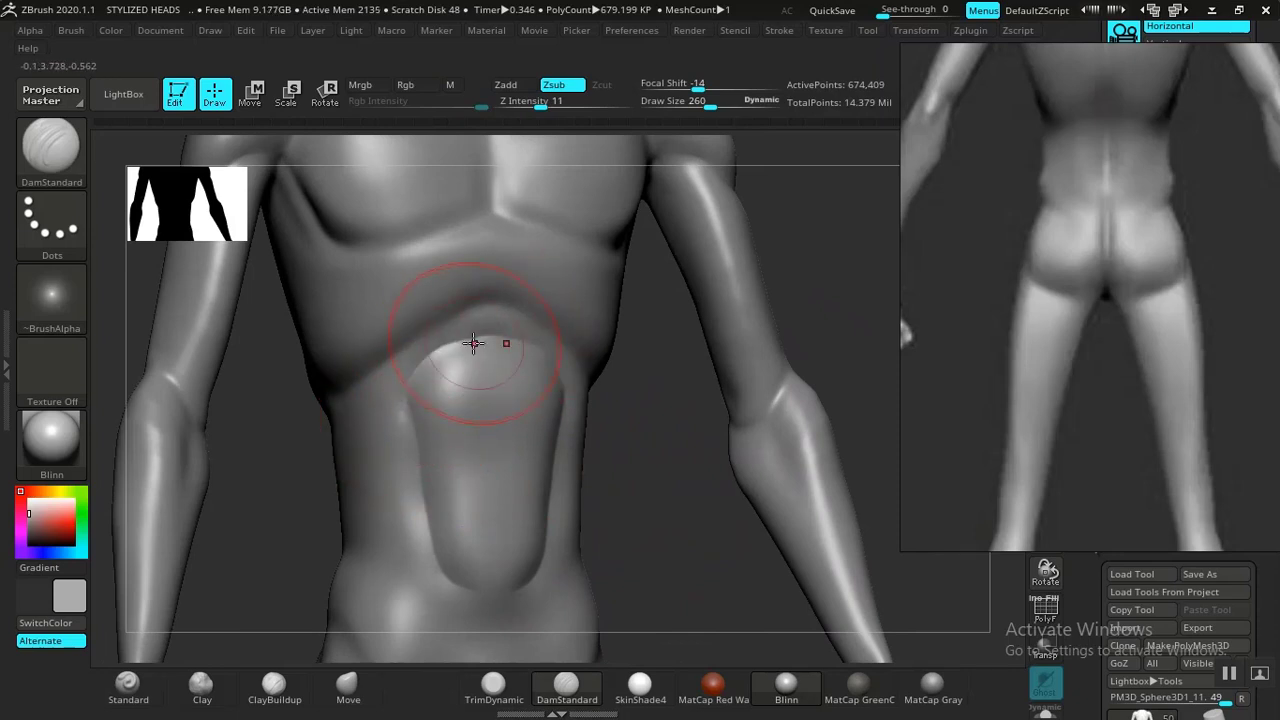
left_click_drag(416, 425, 430, 494)
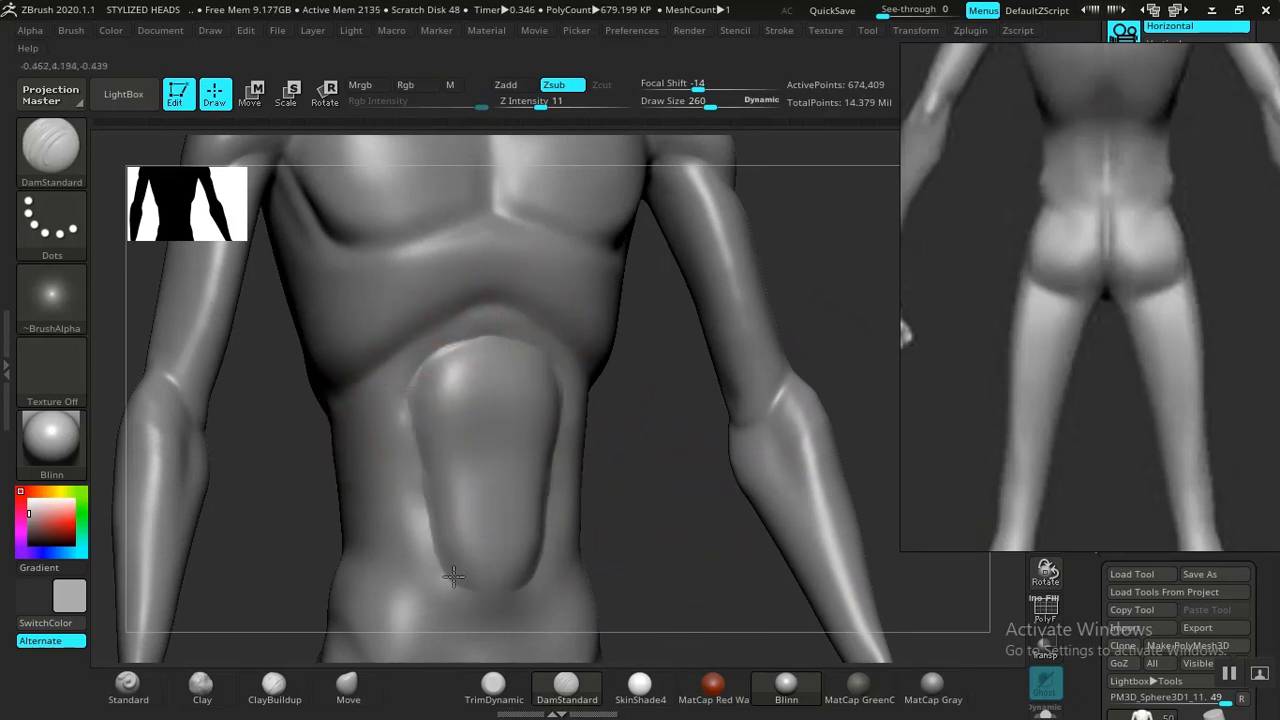
left_click_drag(453, 577, 463, 589)
Smooth the side of the torso and carve the abdominal midline with DamStandard.
left_click_drag(780, 396, 729, 457, "alt")
mouse_move(870, 630)
left_mouse_down("alt")
mouse_move(886, 650)
mouse_move(757, 580)
left_mouse_up("alt")
mouse_move(697, 463)
left_mouse_down("alt")
mouse_move(783, 511)
mouse_move(760, 560)
left_mouse_up("alt")
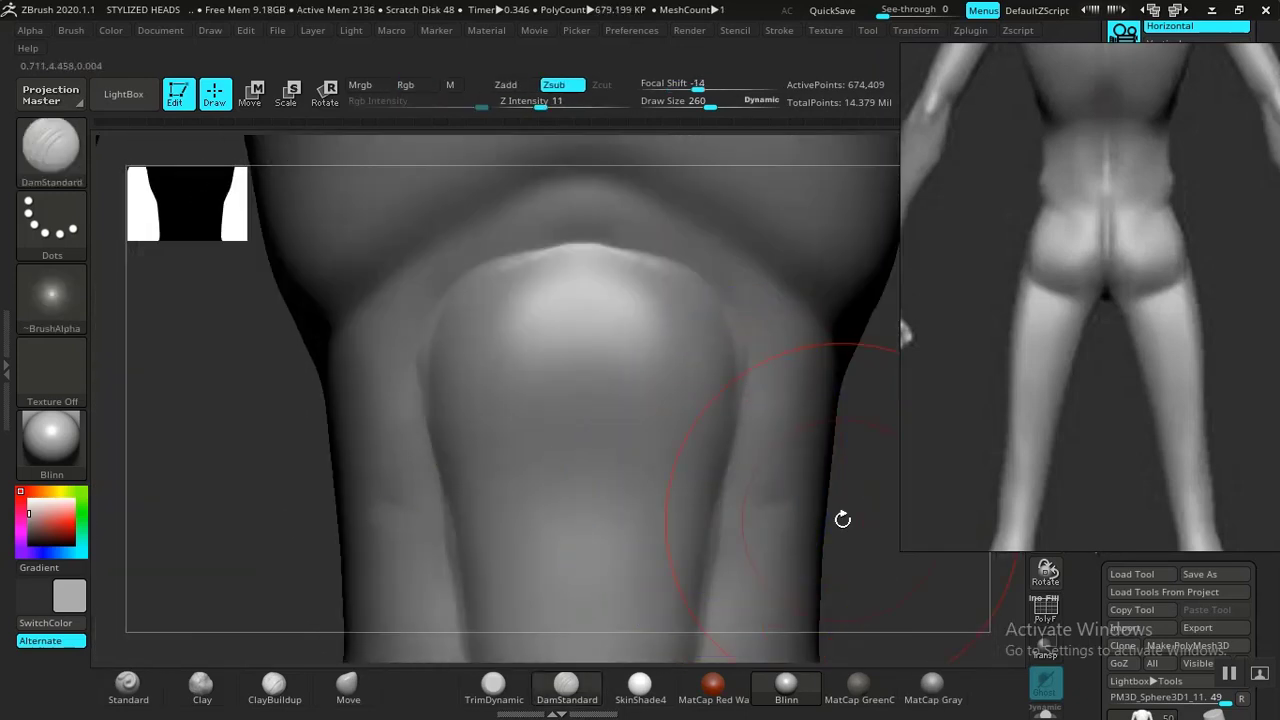
left_click_drag(767, 473, 741, 490, "alt")
mouse_move(826, 497)
left_mouse_down()
mouse_move(740, 466)
mouse_move(715, 433)
left_mouse_up()
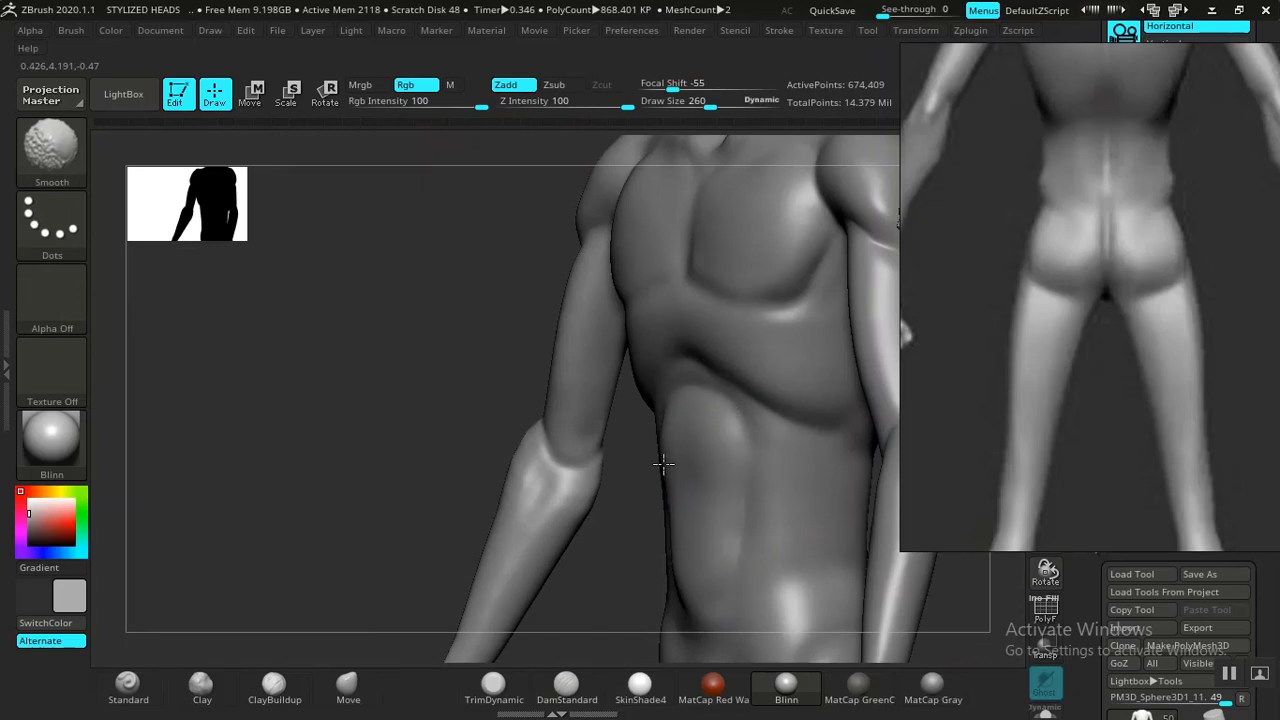
mouse_move(592, 543)
left_mouse_down()
mouse_move(638, 536)
mouse_move(661, 430)
mouse_move(681, 598)
mouse_move(680, 504)
left_mouse_up()
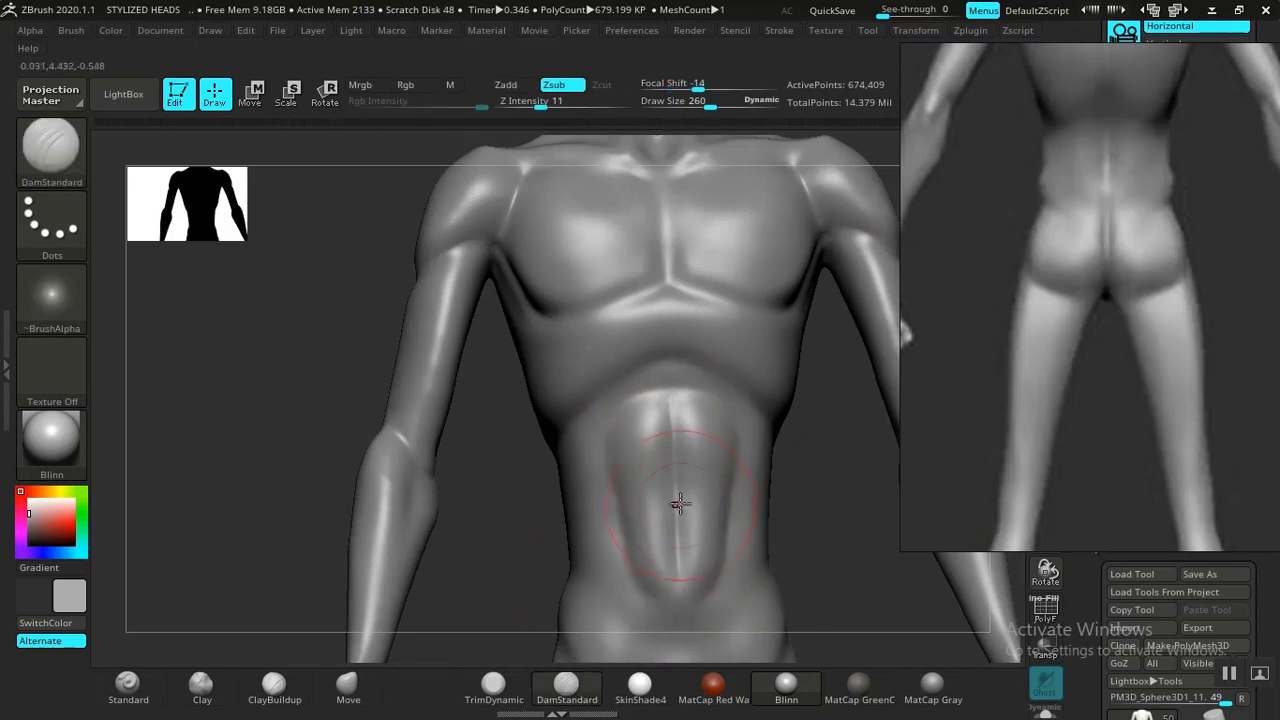
mouse_move(652, 444)
left_mouse_down()
mouse_move(619, 446)
mouse_move(666, 513)
left_mouse_up()
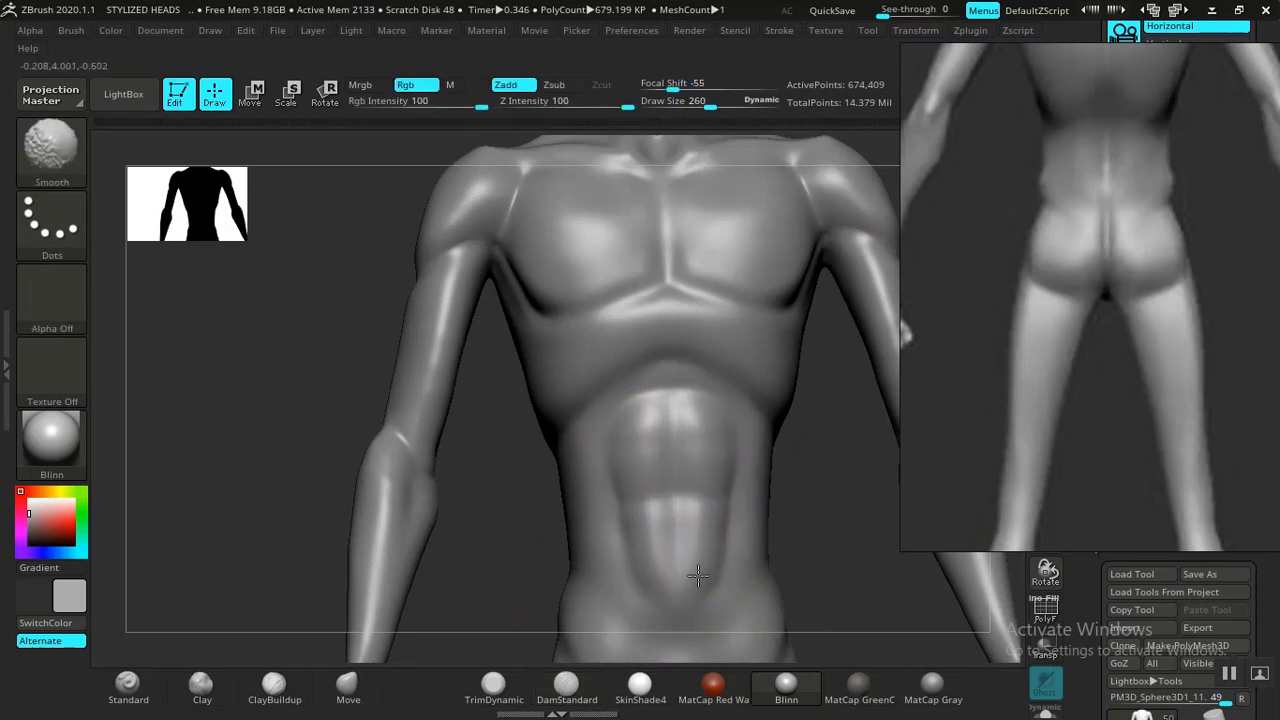
Smooth the abdominal and chest forms on the front of the torso.
mouse_move(830, 480)
left_mouse_down("alt")
mouse_move(789, 406)
mouse_move(780, 440)
mouse_move(708, 373)
mouse_move(771, 526)
left_mouse_up("alt")
left_click_drag(799, 354, 748, 387, "alt")
left_click_drag(780, 437, 758, 279)
mouse_move(783, 473)
left_mouse_down("alt")
mouse_move(754, 551)
mouse_move(656, 542)
mouse_move(691, 520)
mouse_move(746, 517)
mouse_move(686, 506)
mouse_move(689, 543)
mouse_move(735, 541)
mouse_move(722, 425)
mouse_move(594, 414)
mouse_move(450, 447)
left_mouse_up("alt")
right_click_drag(527, 444, 465, 525)
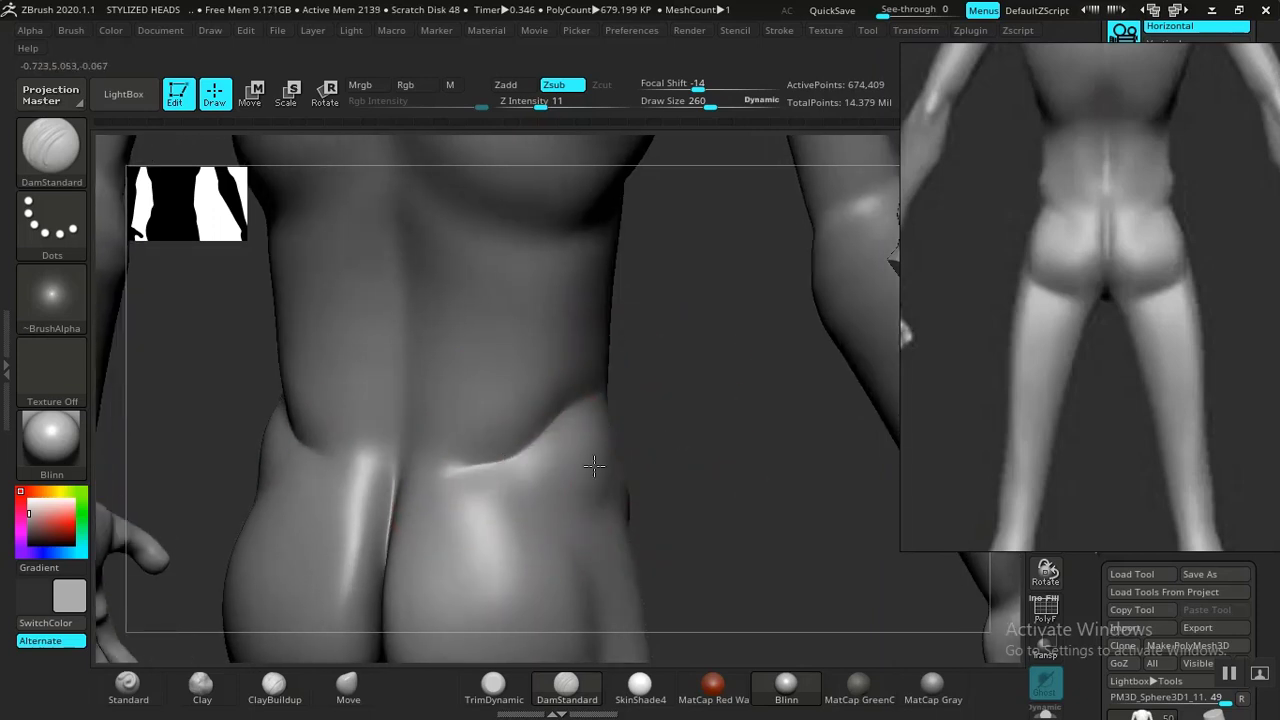
Carve the lower-back crease above the buttocks with DamStandard.
left_click_drag(640, 446, 638, 495)
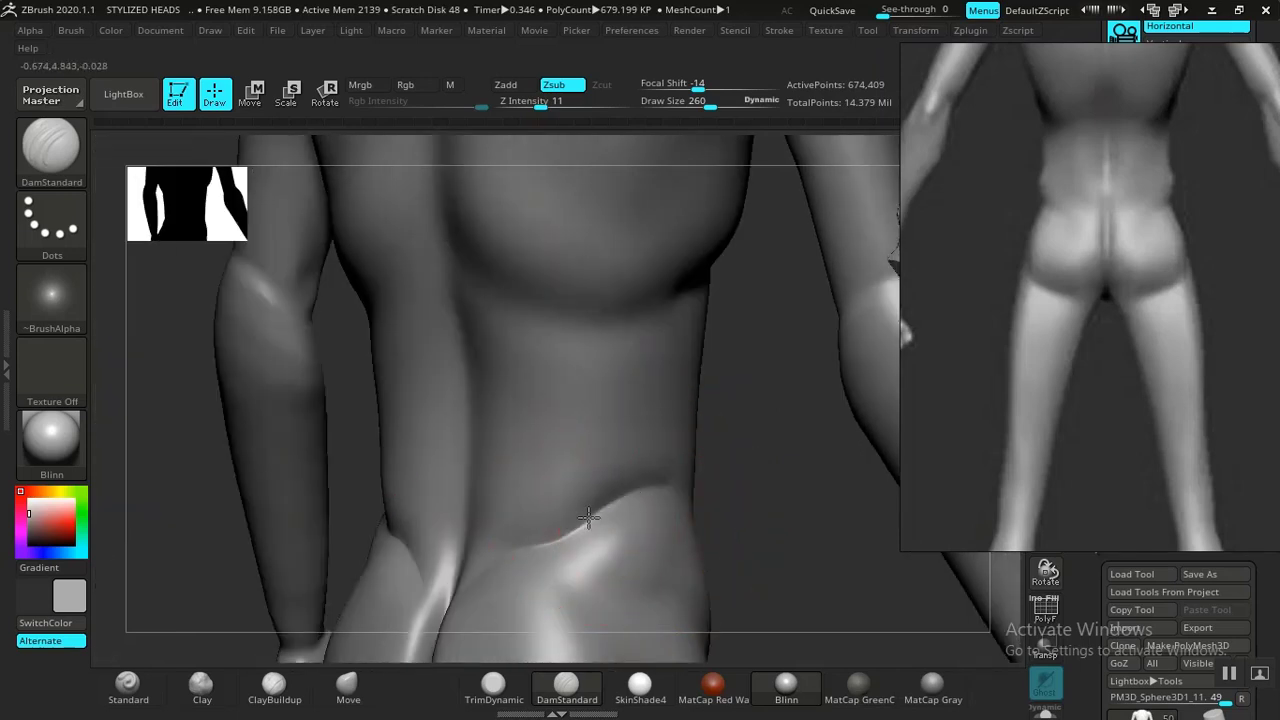
left_click_drag(535, 537, 527, 542)
left_click_drag(751, 493, 806, 490)
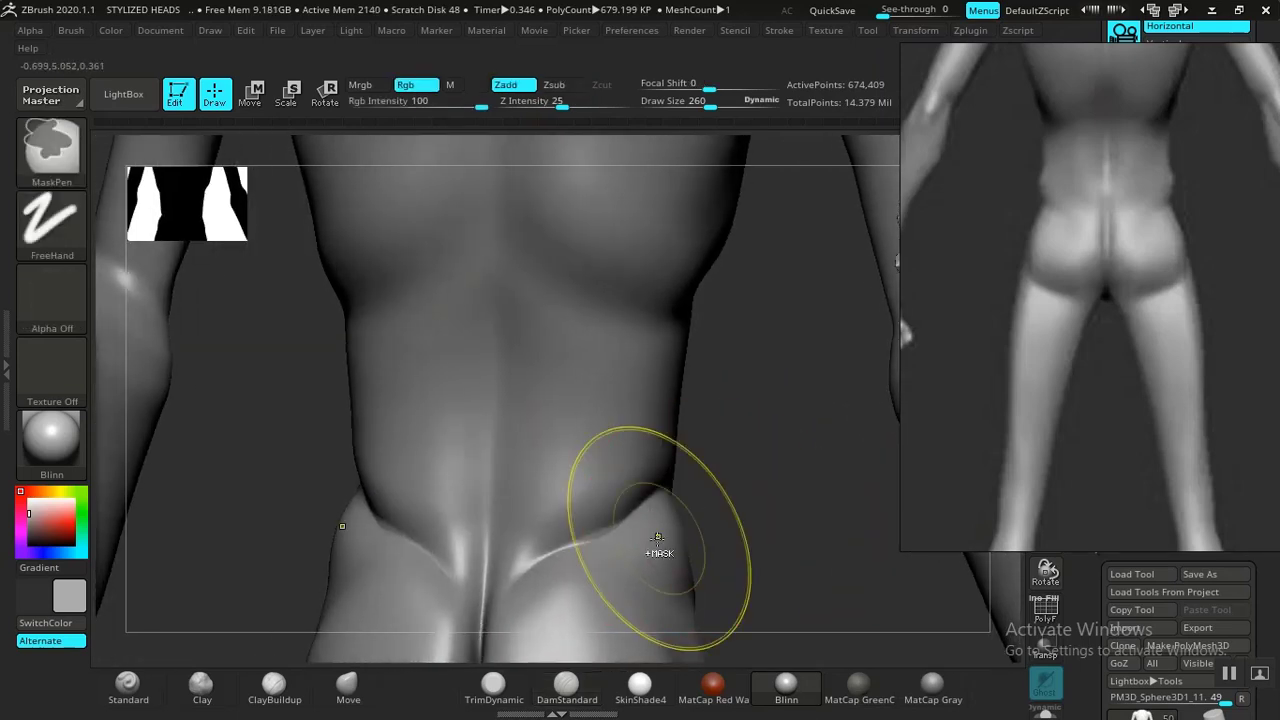
left_click_drag(665, 485, 663, 487)
left_click_drag(615, 531, 513, 581)
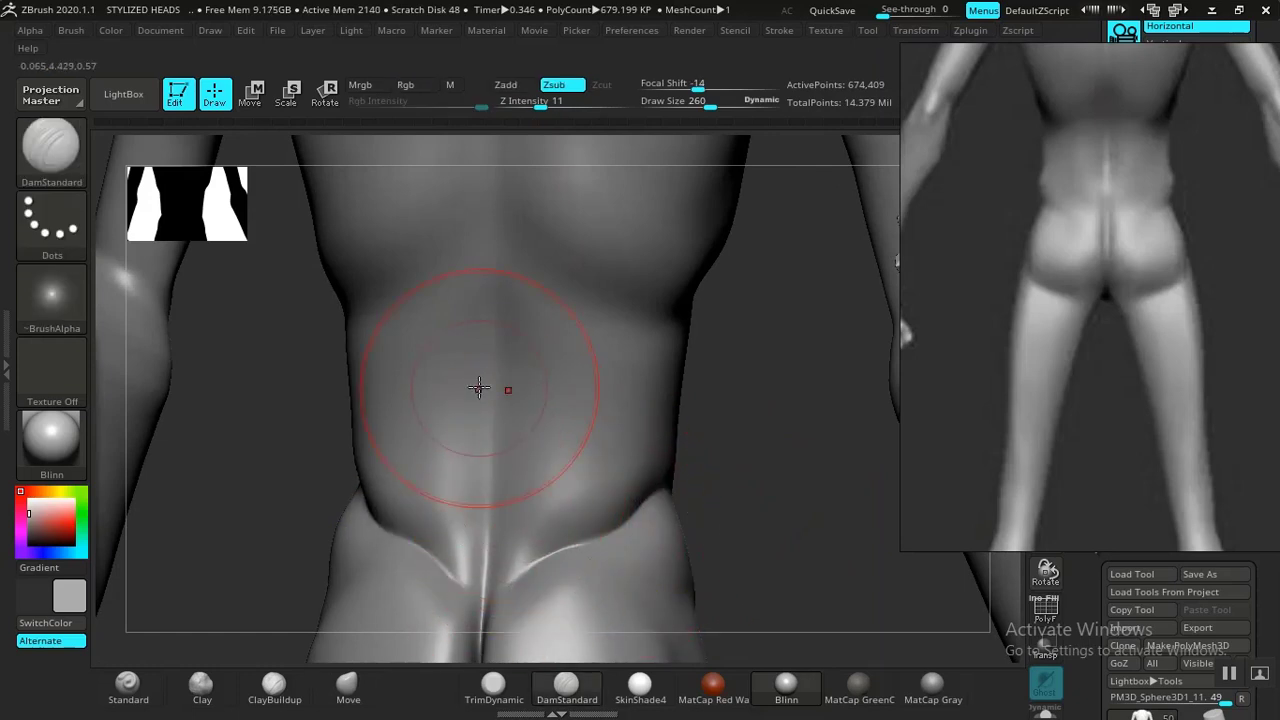
left_click_drag(741, 451, 700, 491, "alt")
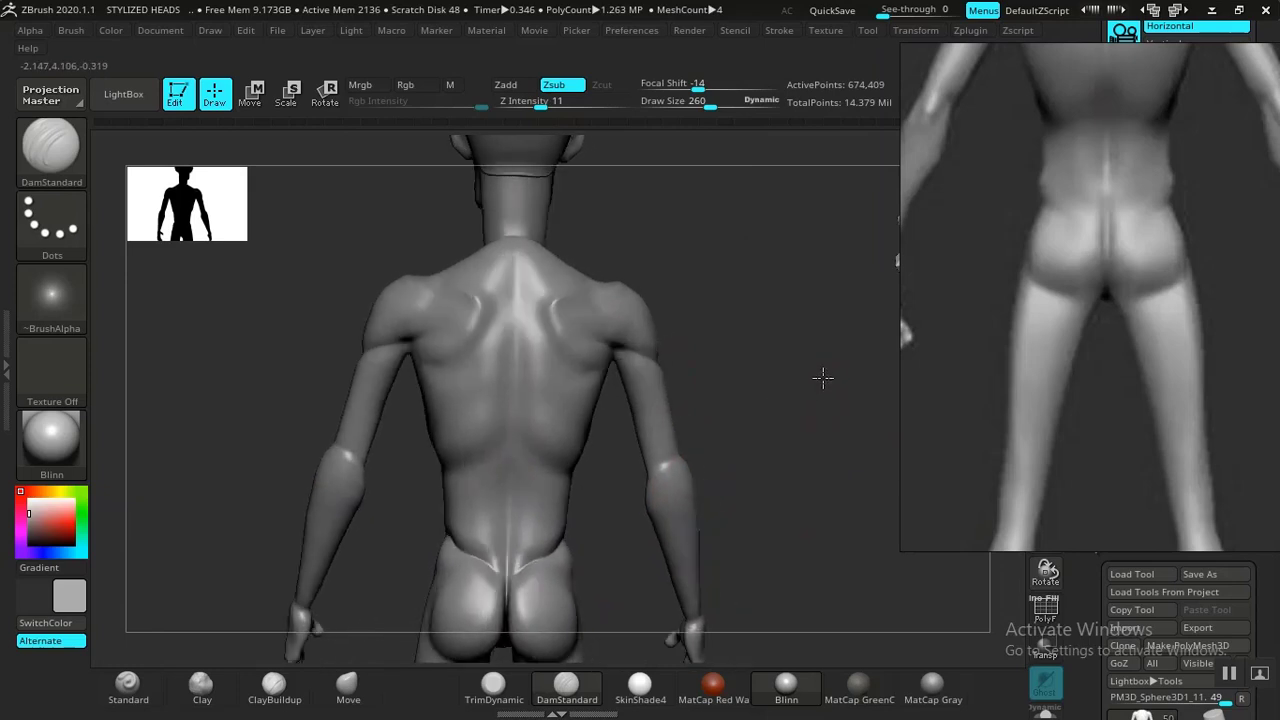
Carve the forms around the back of the elbow with DamStandard.
left_click_drag(823, 378, 740, 420)
middle_click_drag(1103, 307, 1076, 397)
left_click_drag(769, 369, 696, 432, "alt")
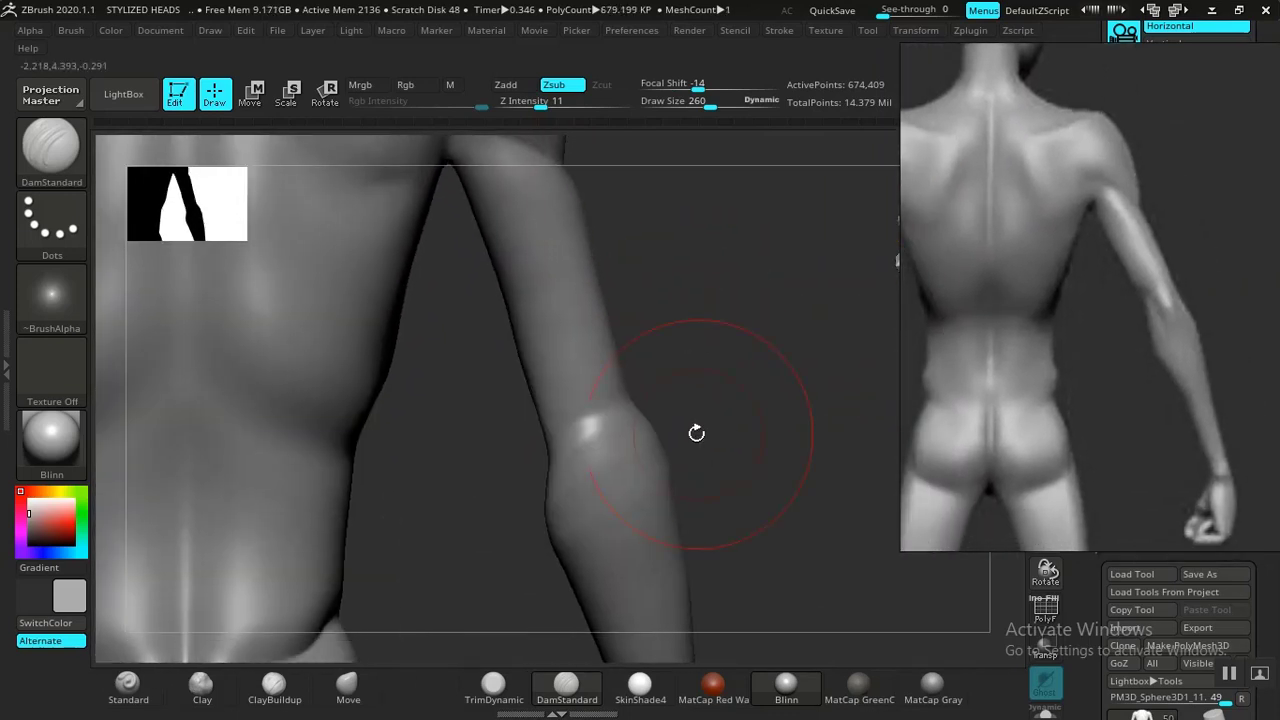
key("shift")
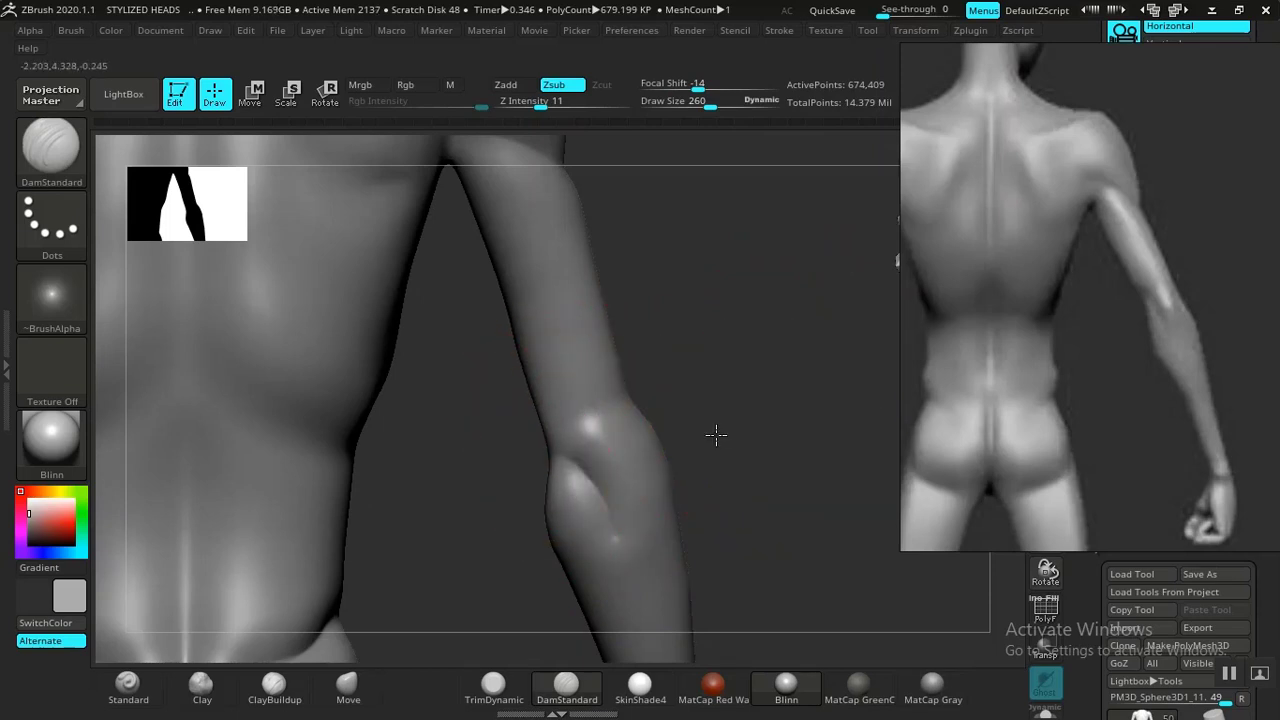
mouse_move(716, 434)
left_mouse_down()
mouse_move(663, 451)
mouse_move(861, 435)
mouse_move(439, 500)
mouse_move(420, 514)
mouse_move(717, 443)
mouse_move(677, 409)
mouse_move(771, 477)
mouse_move(706, 453)
left_mouse_up()
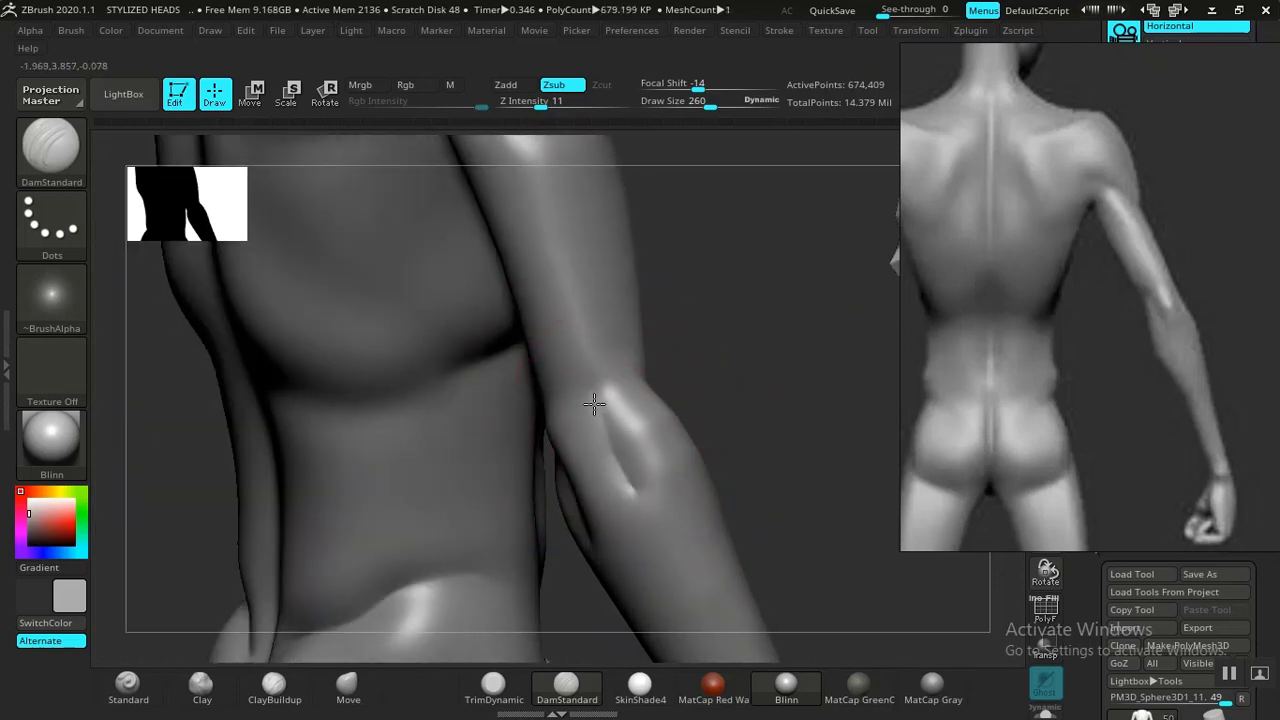
left_click_drag(610, 463, 612, 373)
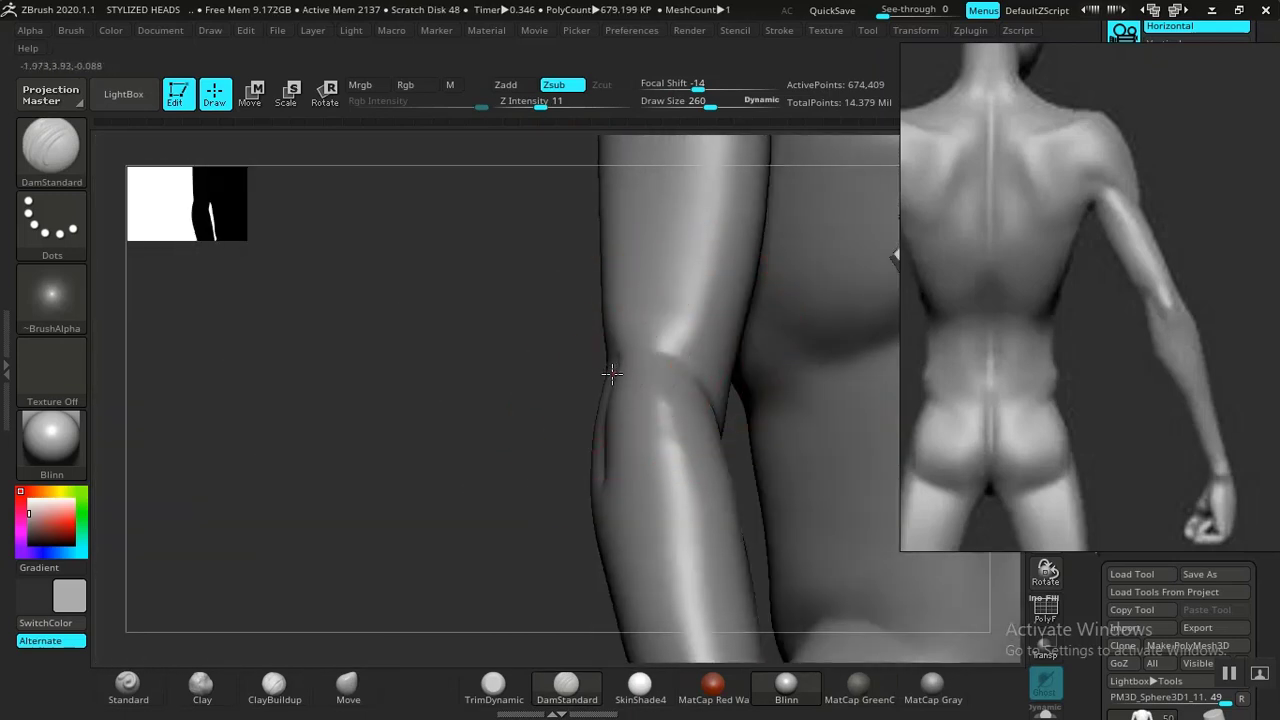
left_click_drag(658, 325, 691, 378)
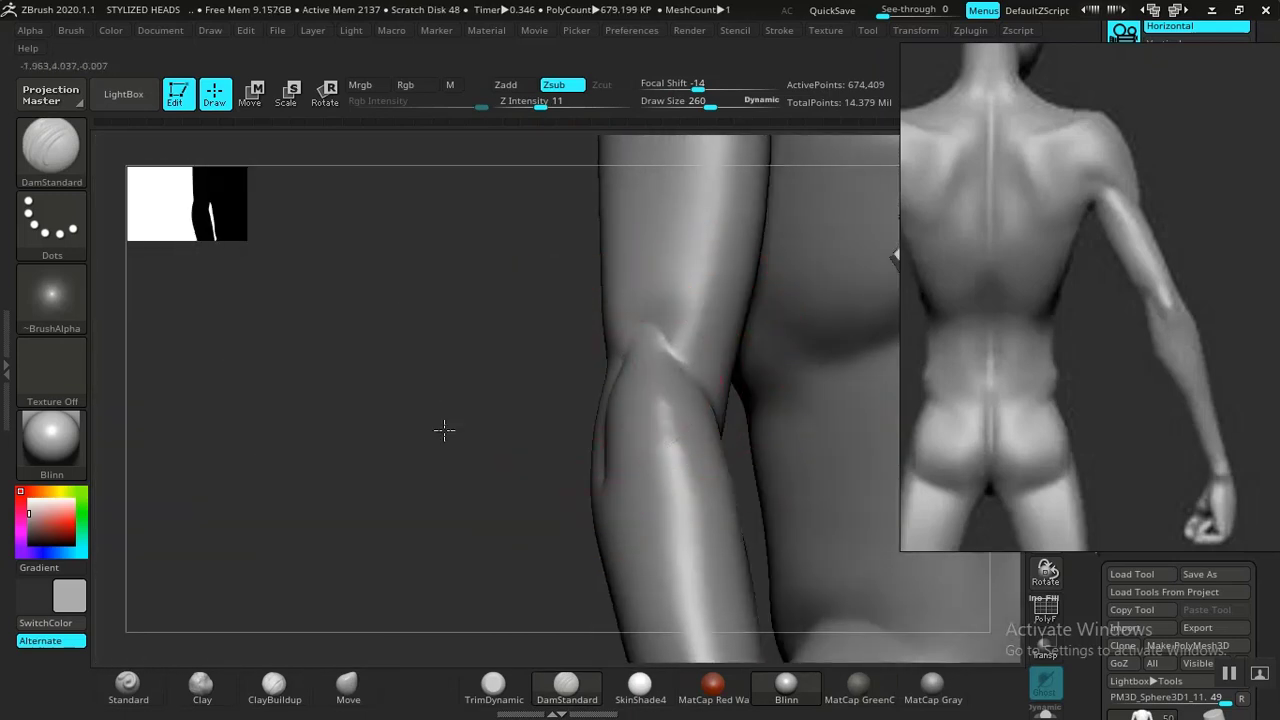
left_click_drag(444, 430, 609, 409)
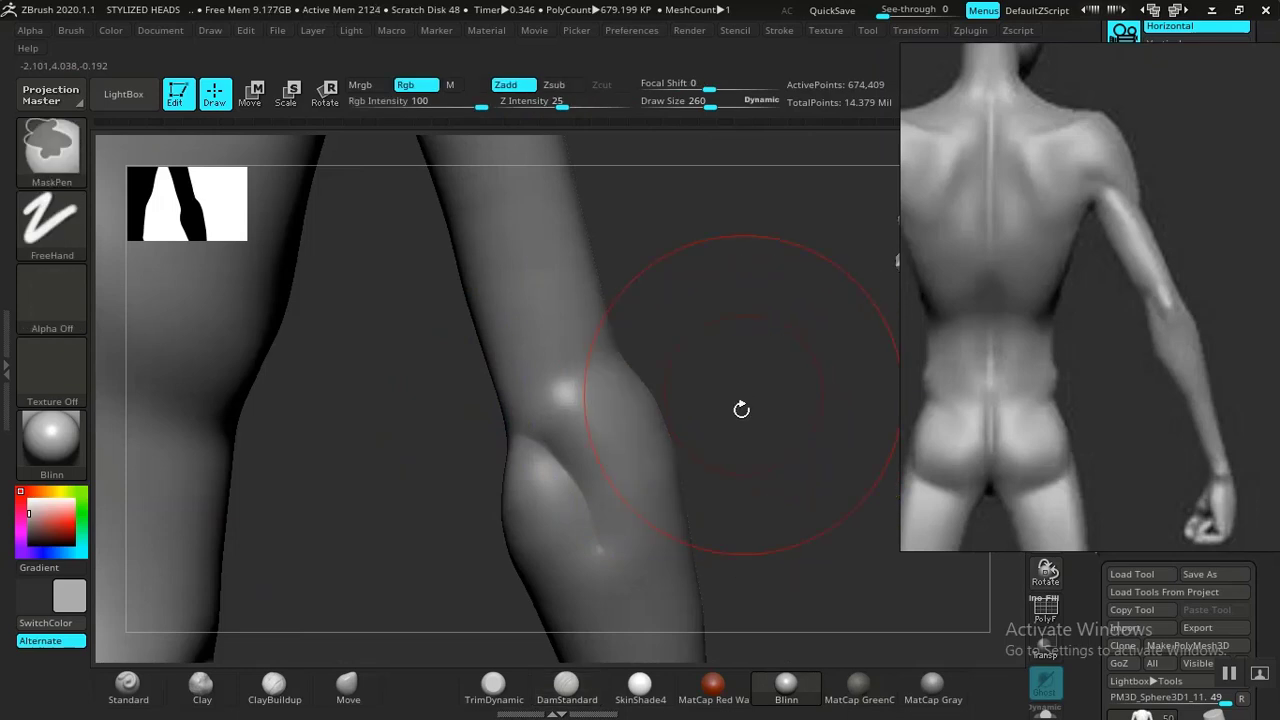
Build up mass on the elbow with ClayBuildup at a draw size of 140.
left_click(275, 688)
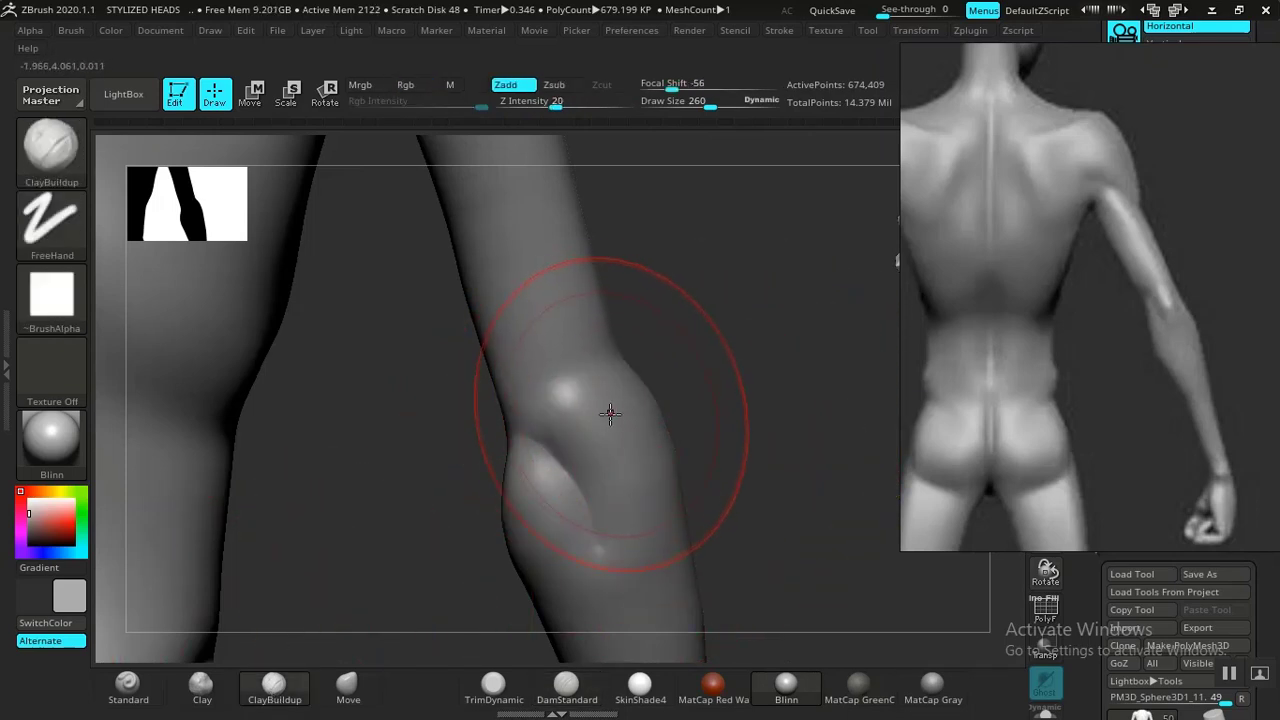
left_click_drag(607, 416, 606, 420, "shift")
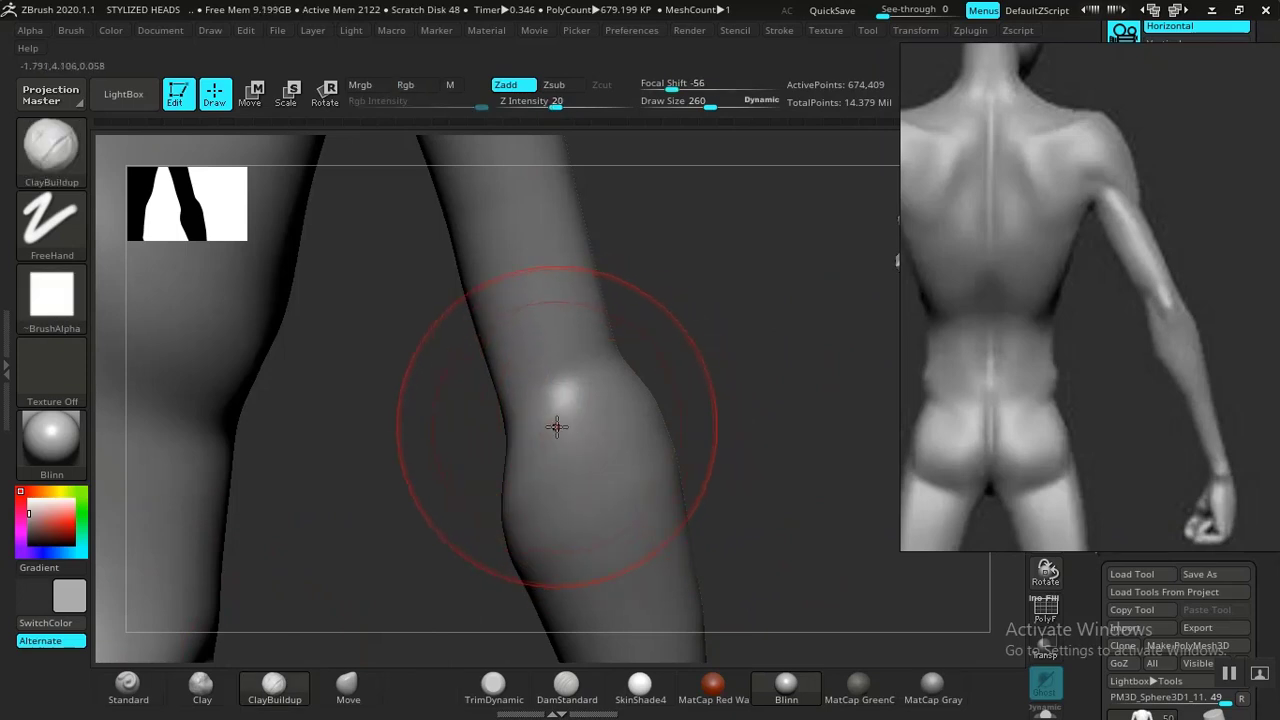
key("bracketleft")
key("bracketleft")
key("bracketleft")
key("bracketleft")
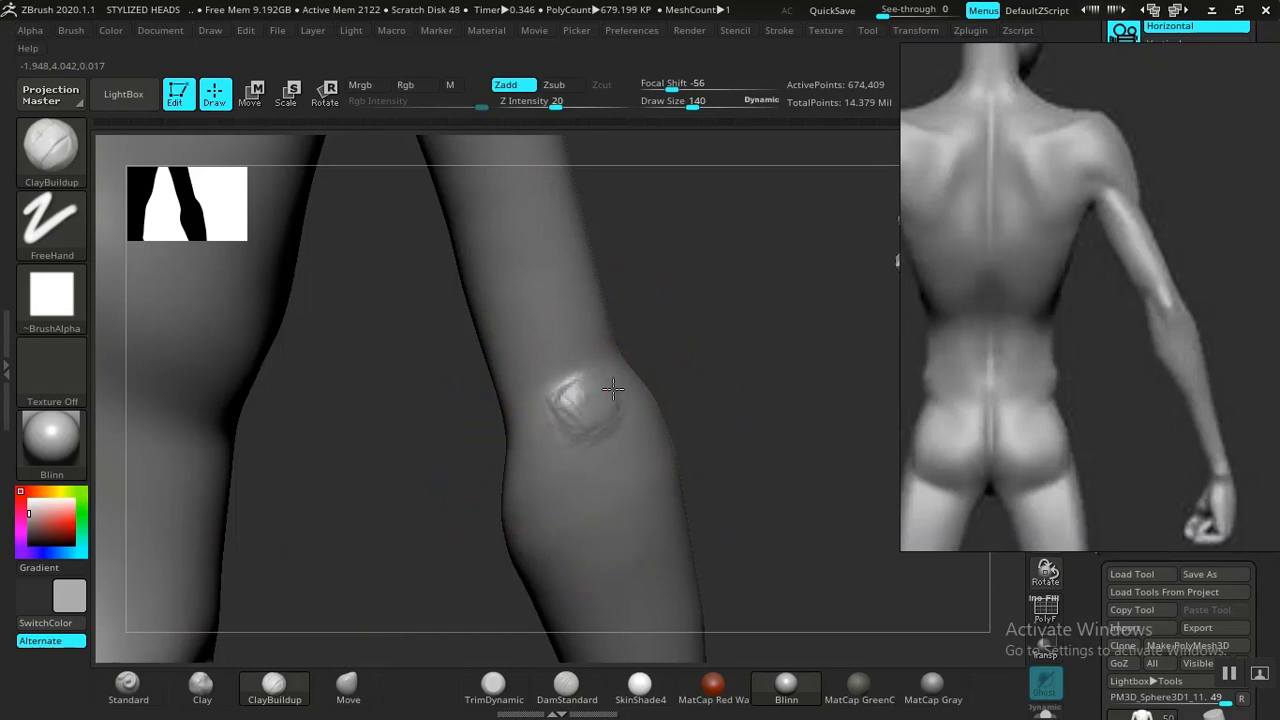
left_click_drag(613, 389, 617, 434)
left_click_drag(687, 402, 620, 420)
left_click_drag(553, 467, 638, 454)
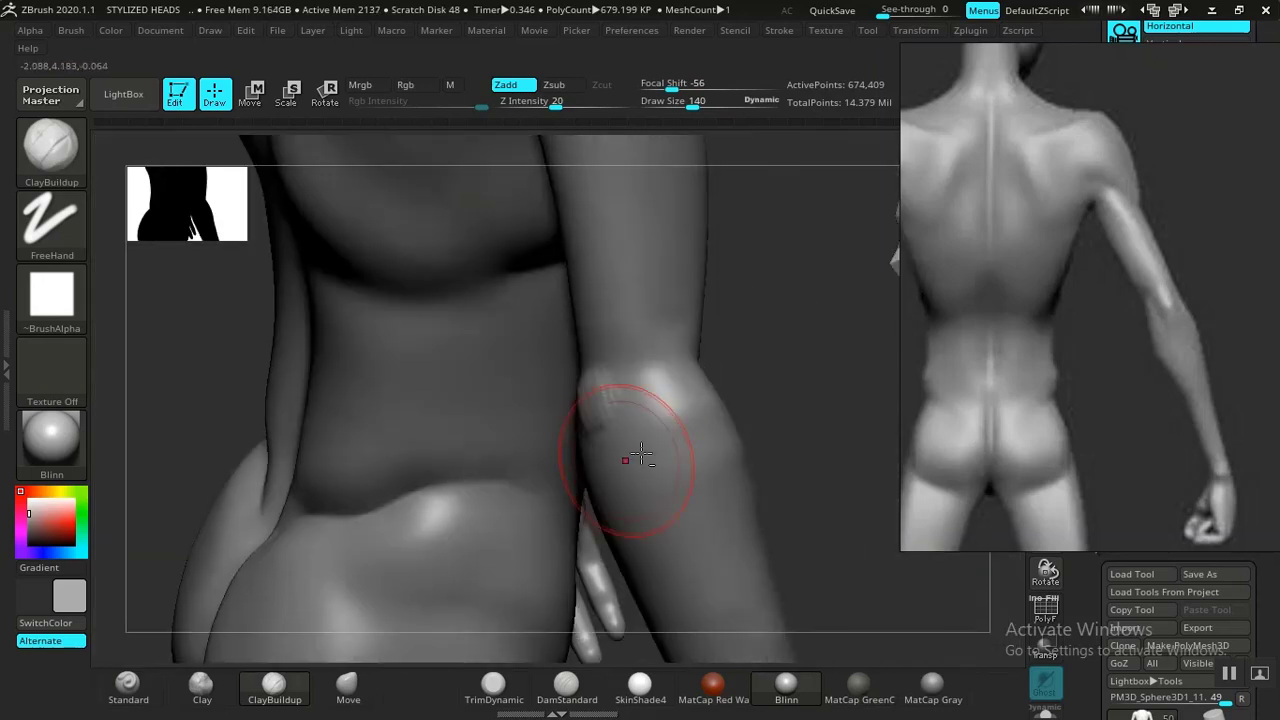
left_click_drag(786, 422, 806, 452)
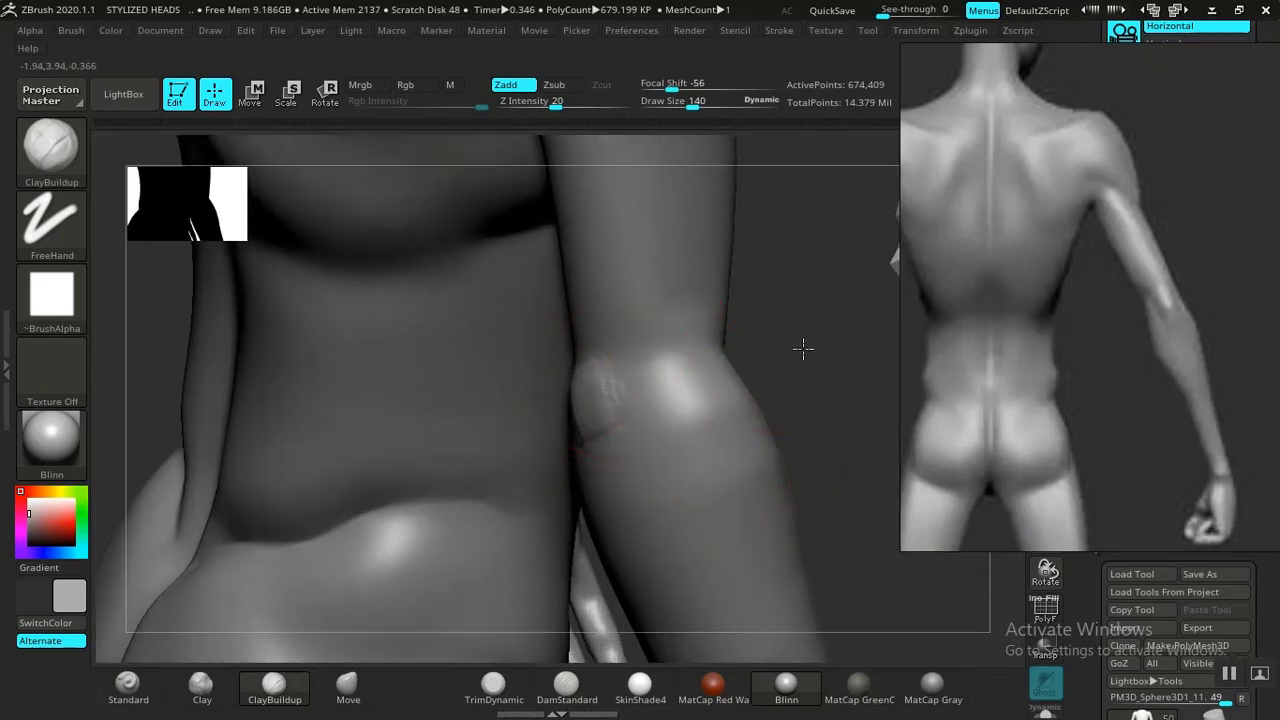
mouse_move(803, 347)
left_mouse_down()
mouse_move(591, 407)
mouse_move(633, 471)
left_mouse_up()
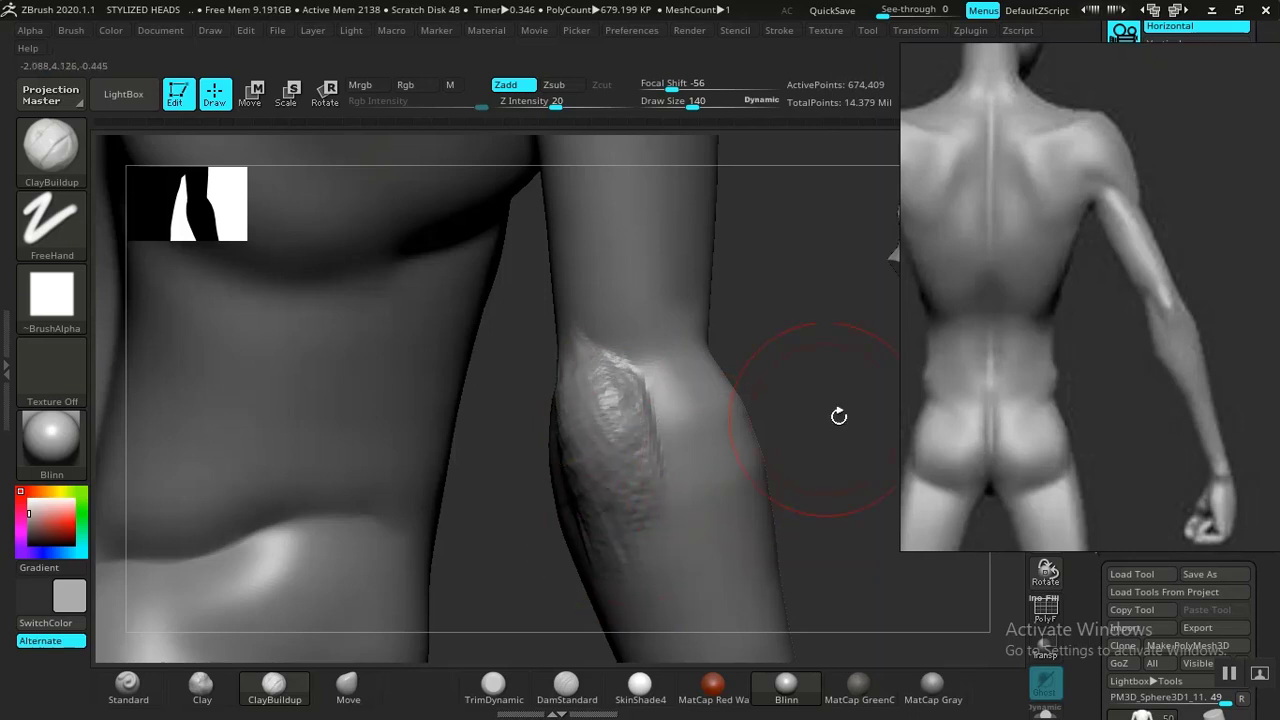
left_click_drag(839, 416, 774, 349, "alt")
left_click_drag(804, 436, 857, 591)
left_click_drag(829, 491, 846, 560)
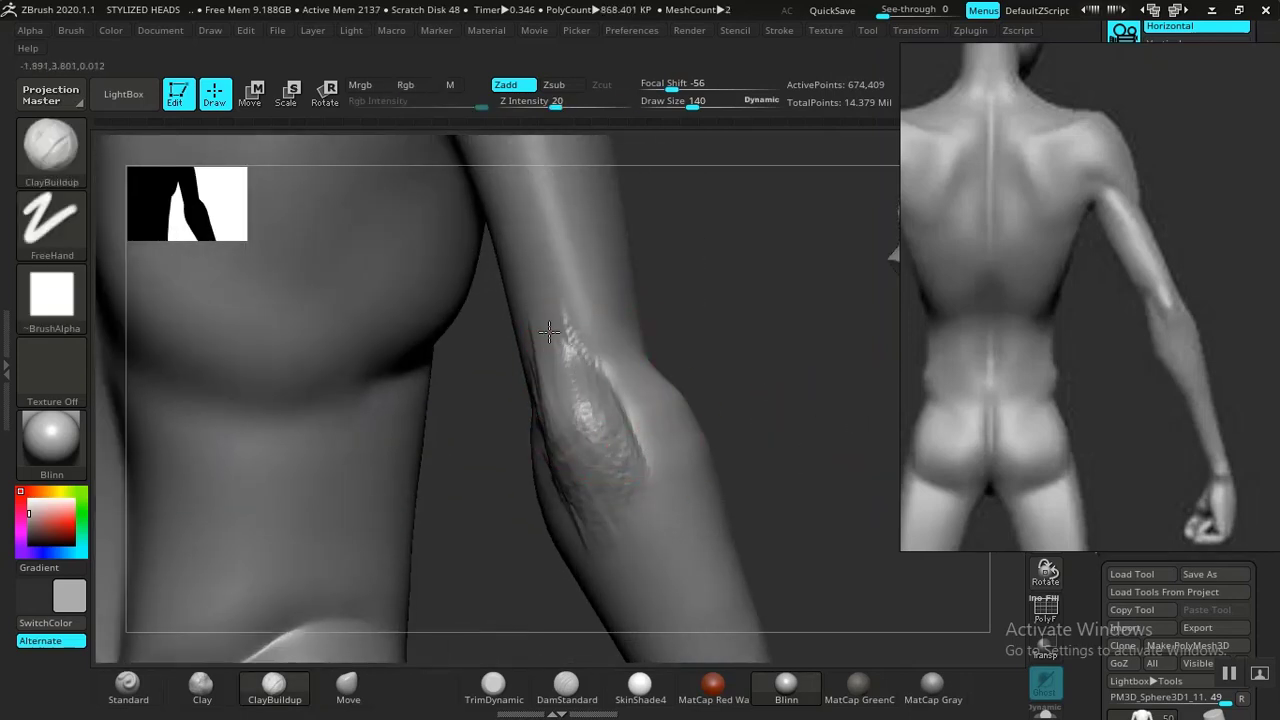
Smooth the built-up elbow area.
left_click_drag(595, 437, 594, 410, "shift")
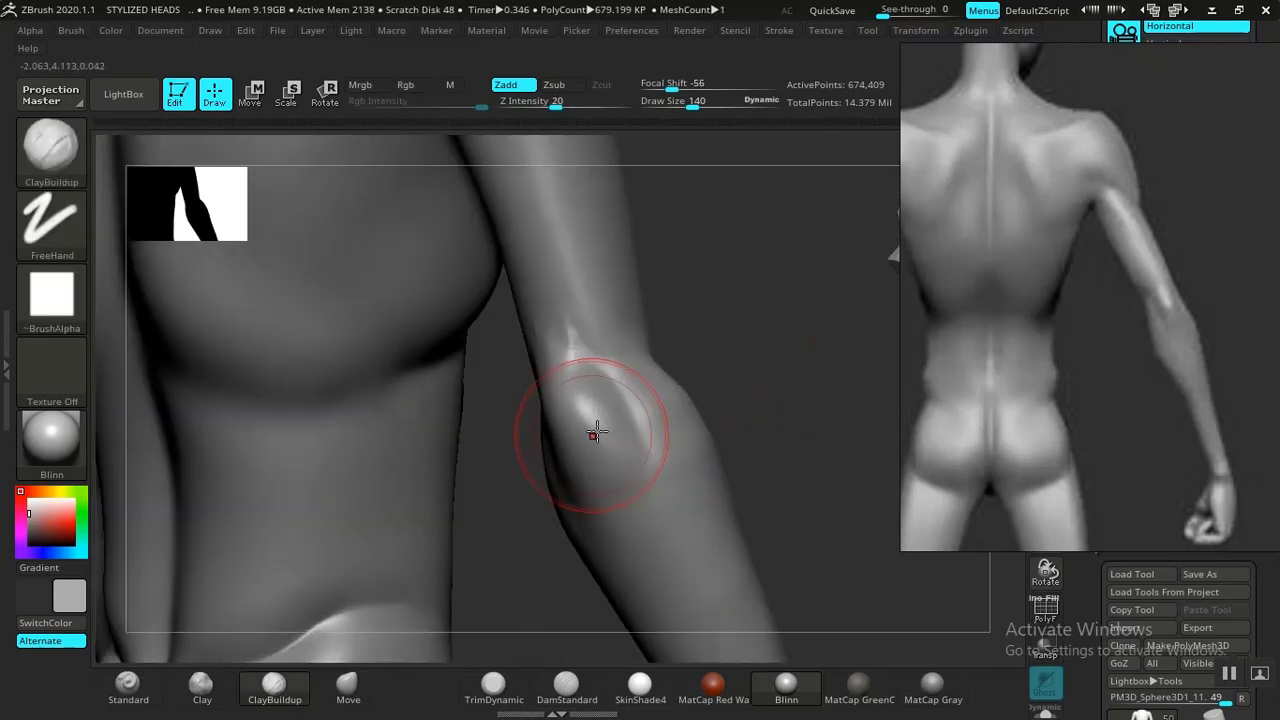
mouse_move(704, 372)
left_mouse_down()
mouse_move(709, 363)
mouse_move(709, 389)
mouse_move(696, 393)
left_mouse_up()
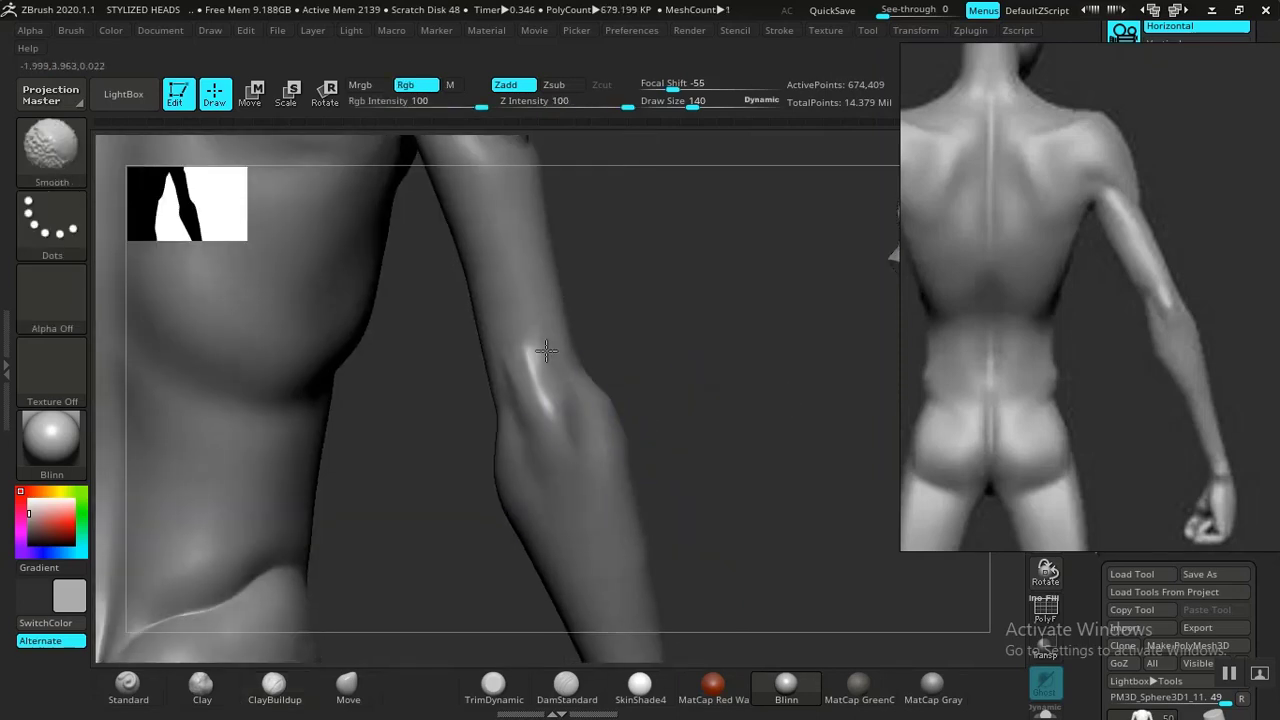
mouse_move(757, 446)
left_mouse_down("alt")
mouse_move(694, 406)
mouse_move(677, 457)
mouse_move(709, 476)
mouse_move(698, 474)
left_mouse_up("alt")
left_click_drag(520, 395, 548, 470, "shift")
left_click_drag(666, 465, 512, 583)
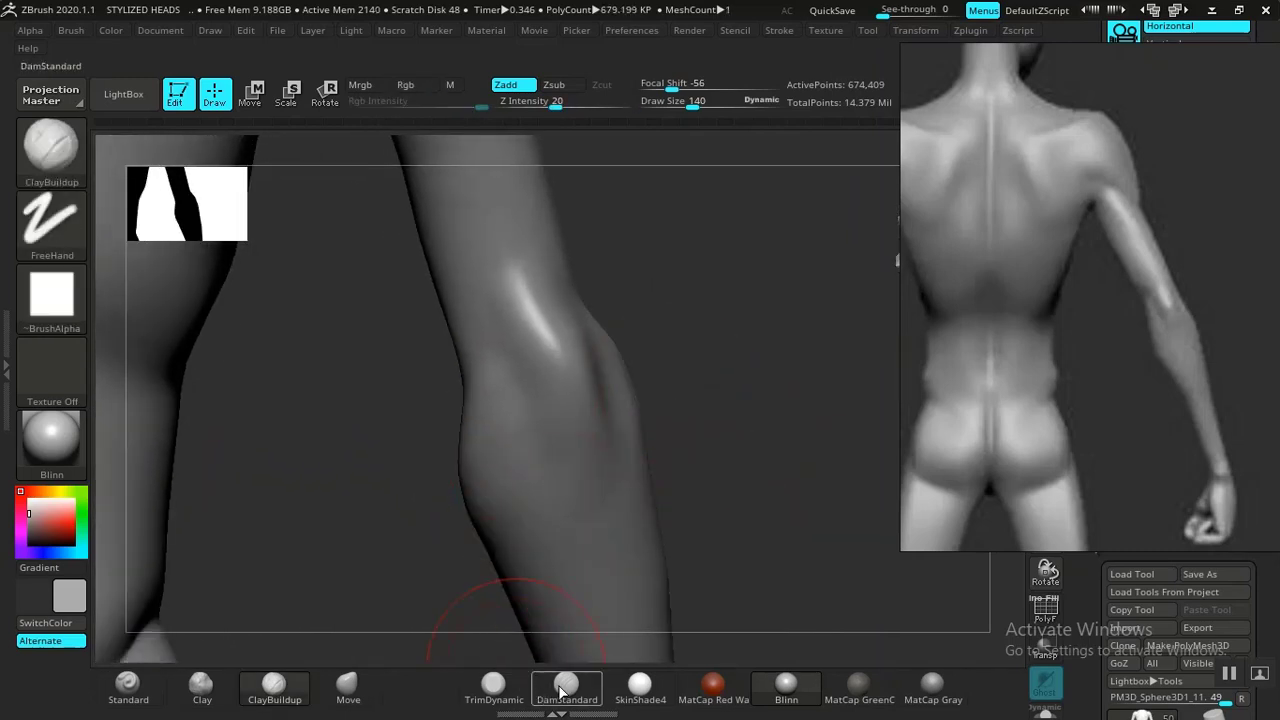
Carve the elbow crease with DamStandard and smooth it.
left_click(565, 688)
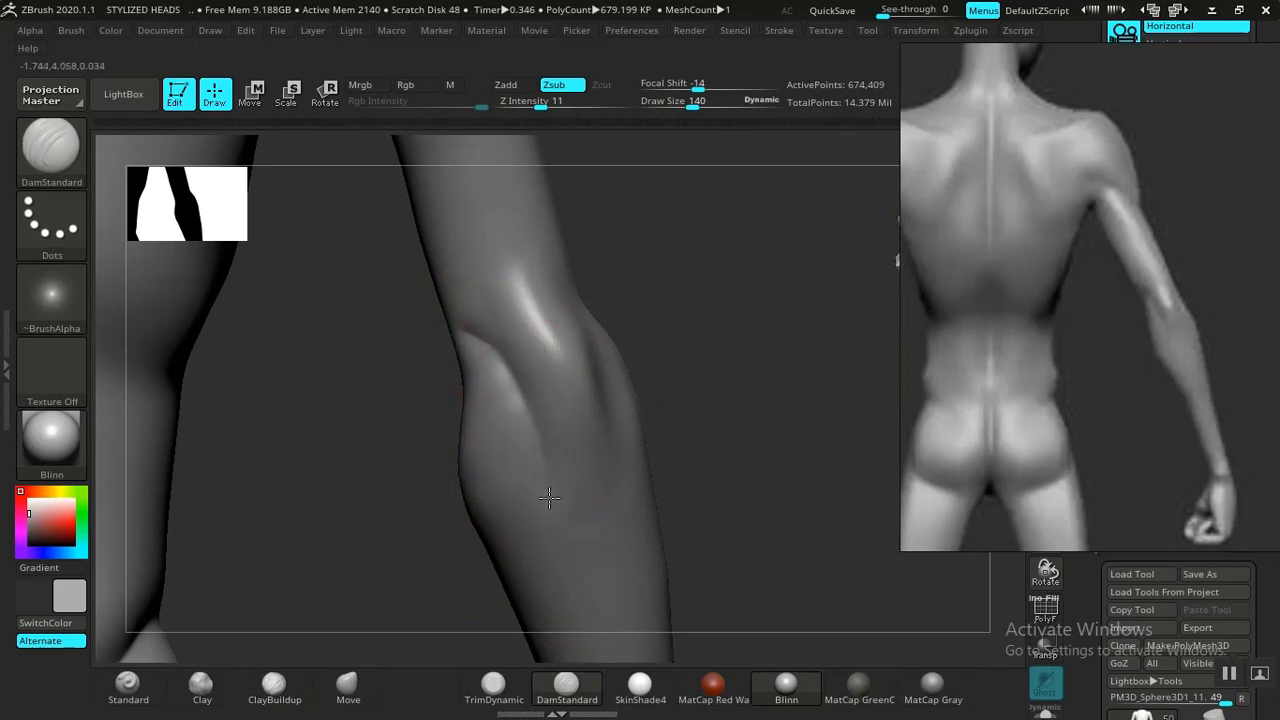
mouse_move(747, 356)
left_mouse_down()
mouse_move(563, 351)
mouse_move(567, 455)
mouse_move(564, 405)
left_mouse_up()
mouse_move(577, 326)
left_mouse_down("shift")
mouse_move(575, 491)
mouse_move(590, 510)
left_mouse_up("shift")
left_click_drag(803, 383, 885, 386)
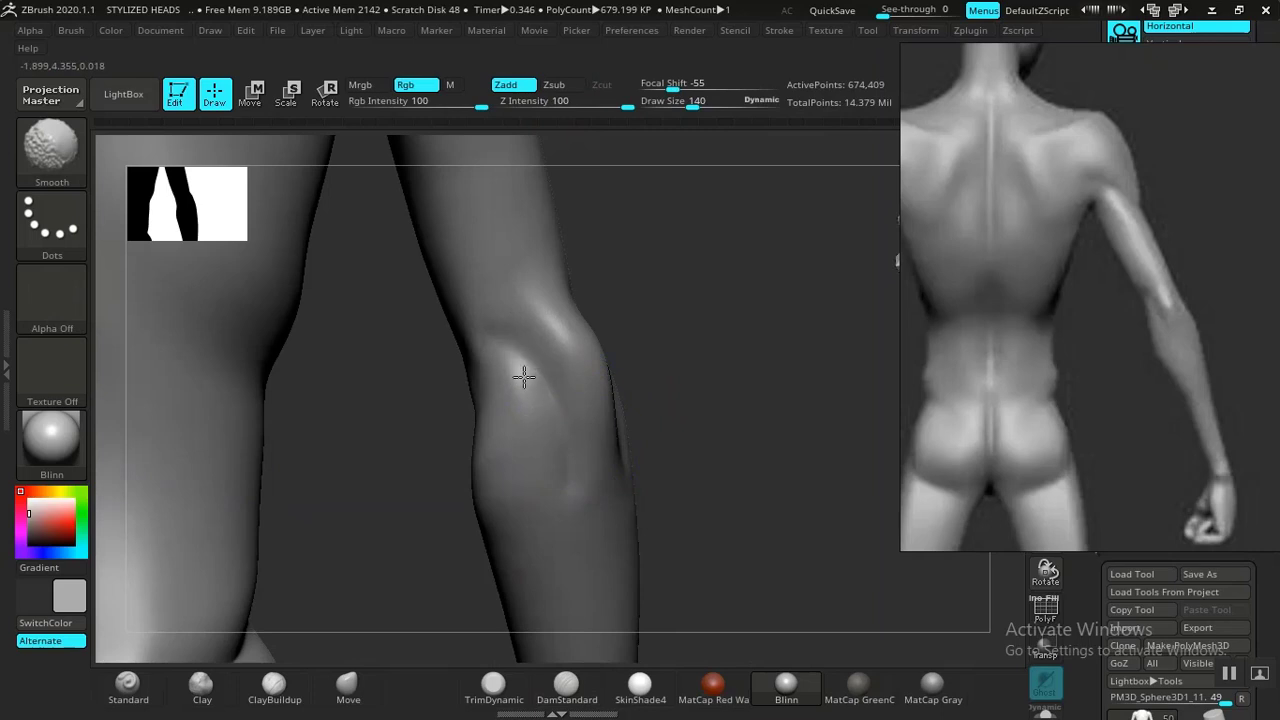
Inspect the back of the figure and the shoulder from several angles against the reference.
key("f")
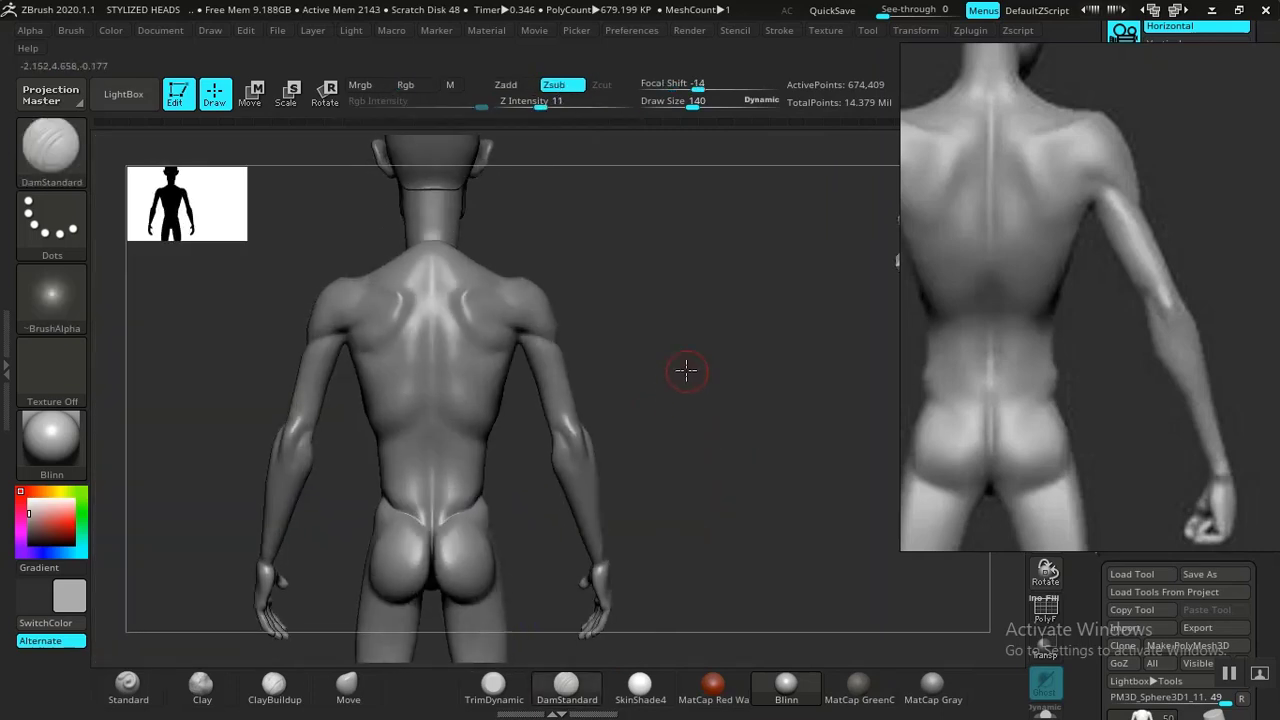
left_click_drag(686, 371, 735, 595, "alt")
left_click_drag(740, 451, 458, 427, "alt")
mouse_move(495, 422)
left_mouse_down()
mouse_move(614, 449)
mouse_move(632, 490)
left_mouse_up()
left_click_drag(470, 500, 421, 482)
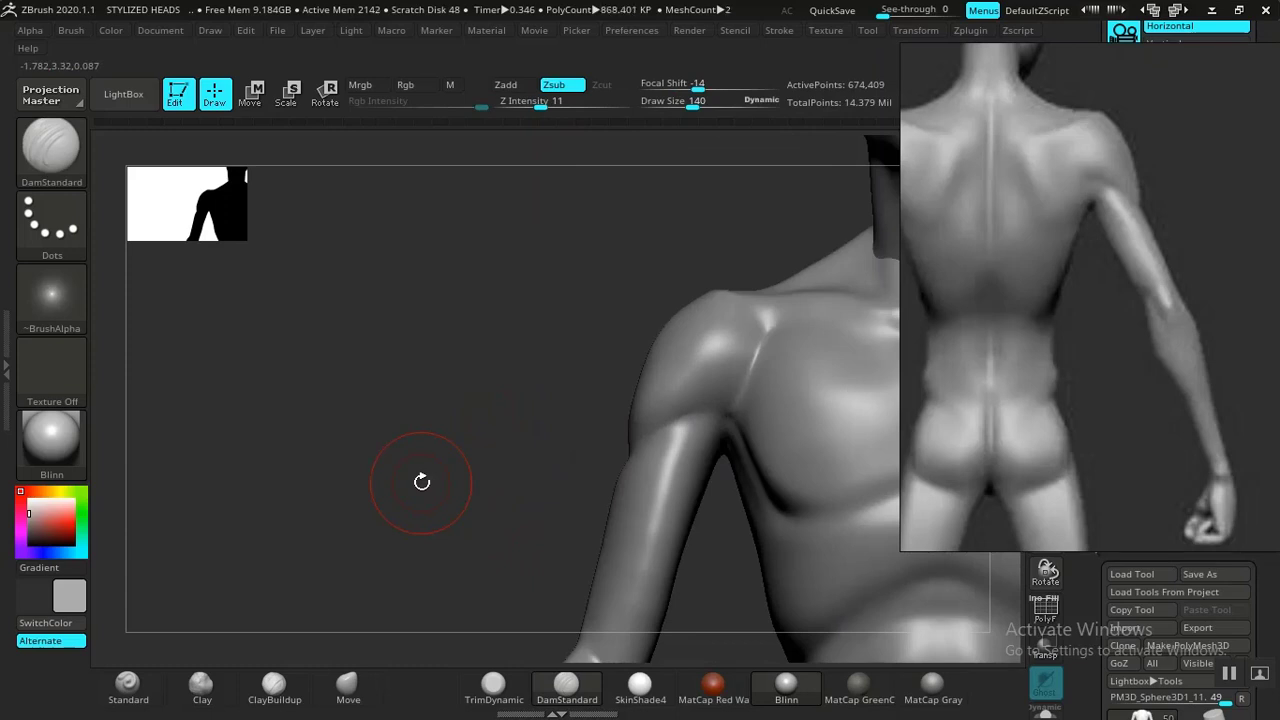
mouse_move(432, 484)
left_mouse_down()
mouse_move(340, 370)
mouse_move(351, 449)
mouse_move(491, 420)
left_mouse_up()
left_click_drag(569, 418, 500, 432)
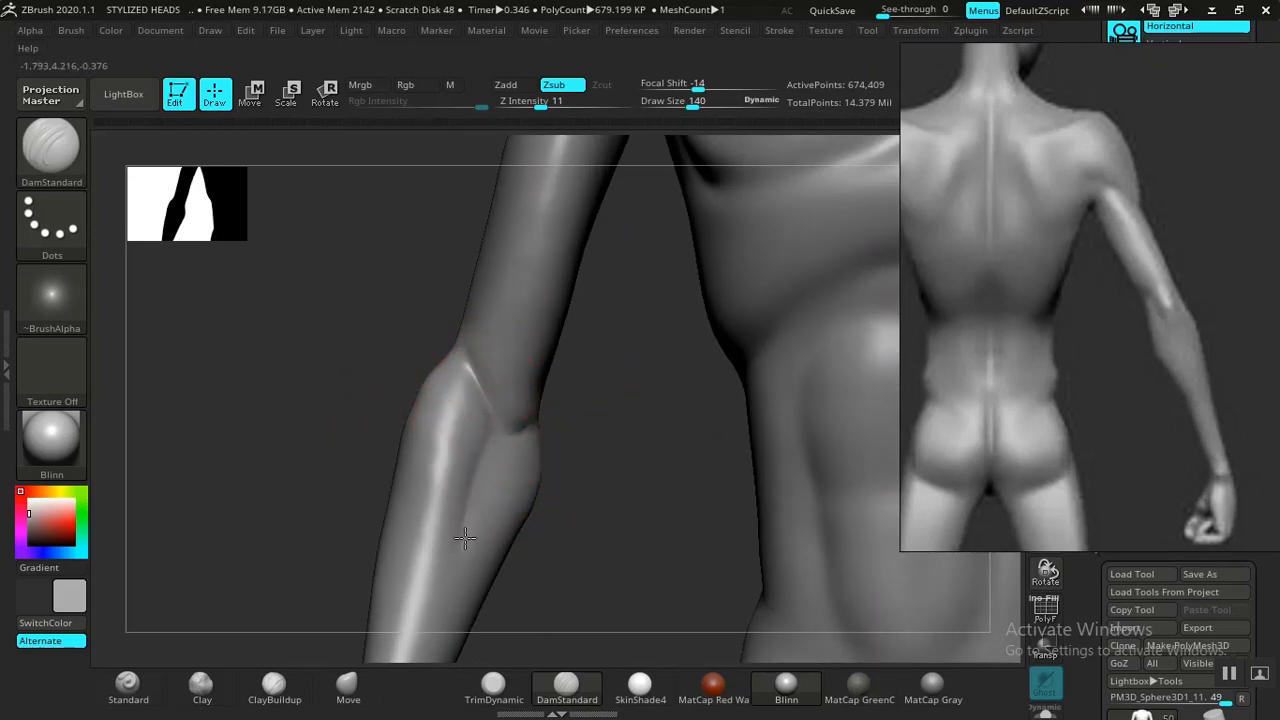
Switch to ClayBuildup and build up mass on the back of the elbow, then smooth it.
key("shift")
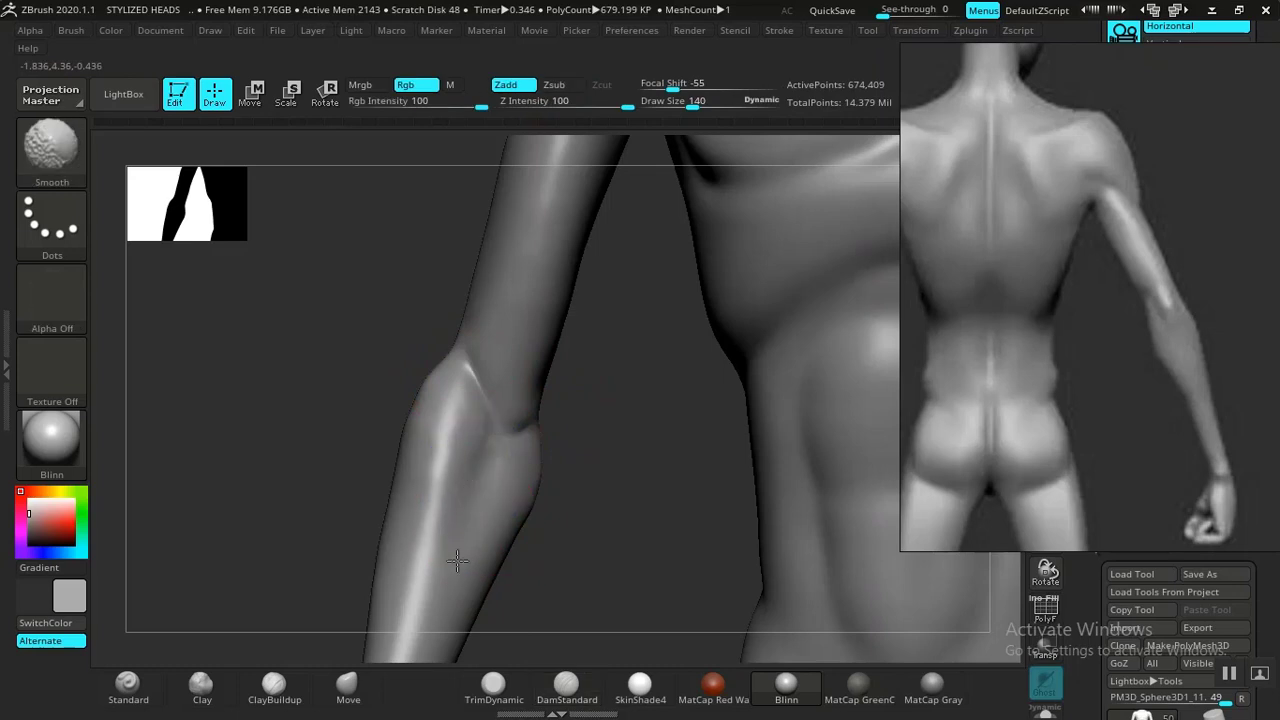
key("f")
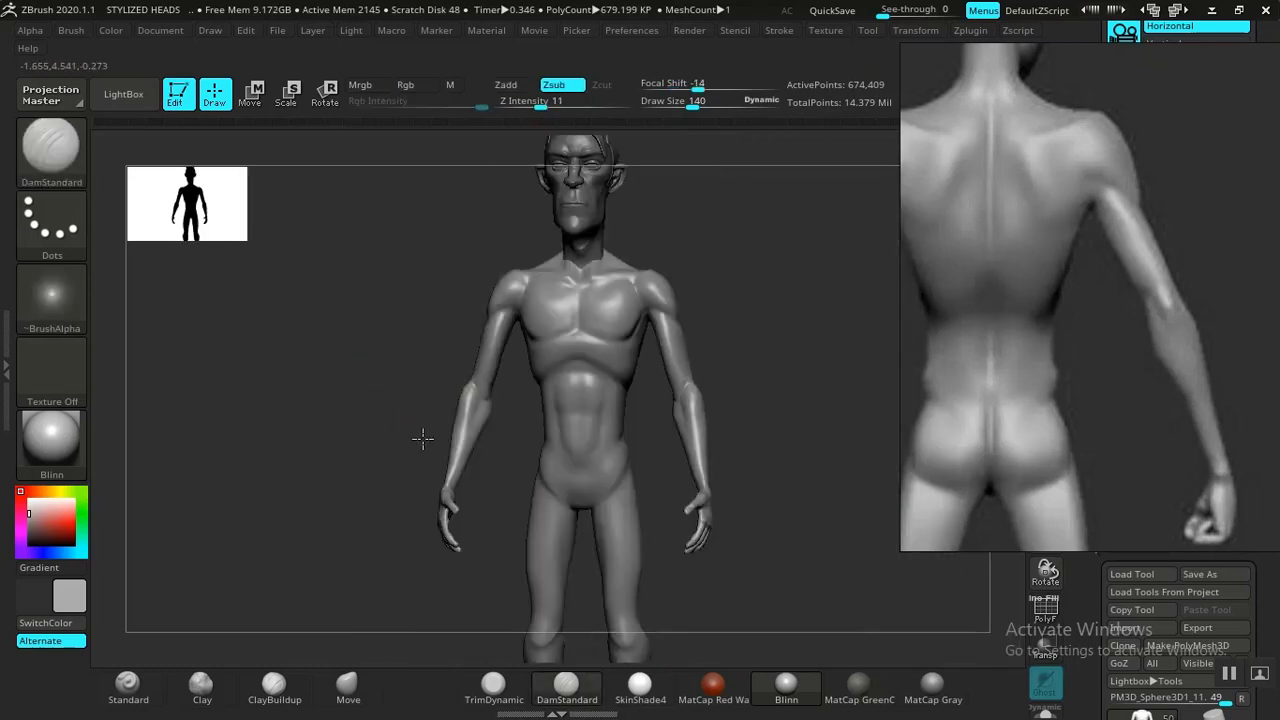
mouse_move(423, 439)
left_mouse_down()
mouse_move(626, 431)
mouse_move(652, 474)
mouse_move(708, 443)
mouse_move(663, 423)
mouse_move(674, 480)
mouse_move(531, 509)
mouse_move(368, 457)
mouse_move(323, 623)
mouse_move(271, 549)
mouse_move(394, 545)
left_mouse_up()
left_click(201, 684)
left_click(274, 684)
key("shift")
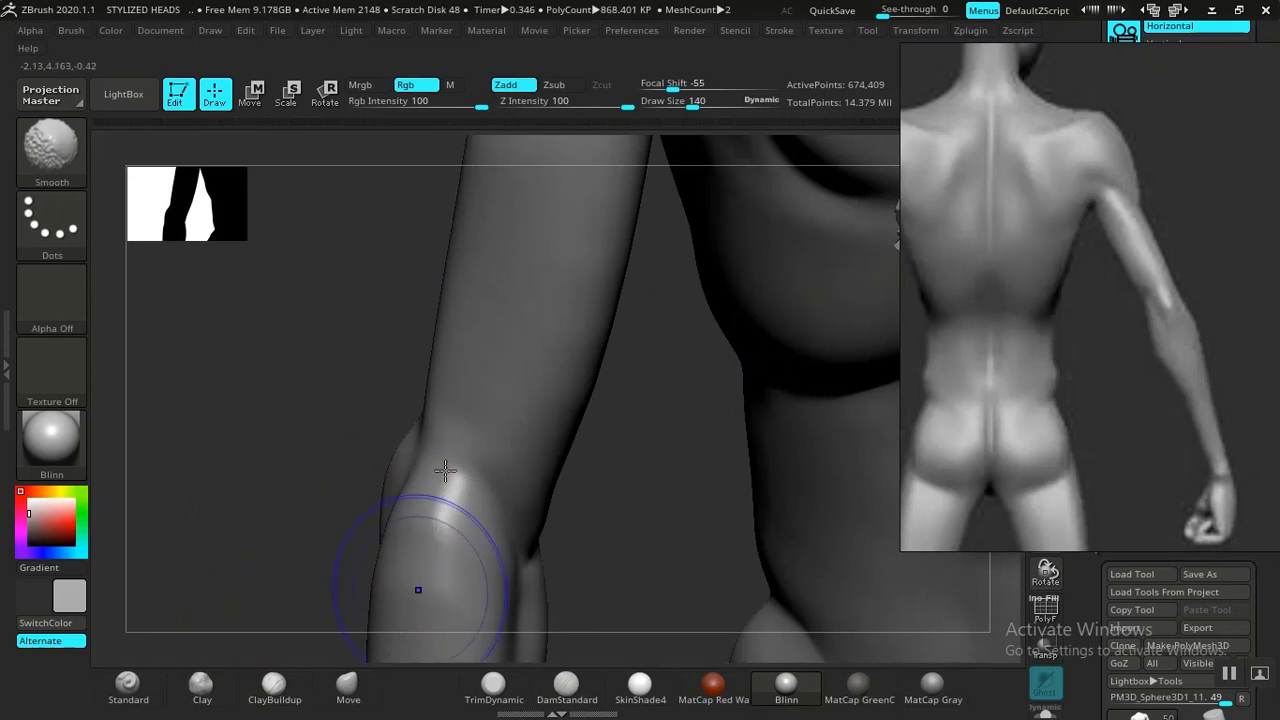
left_click_drag(445, 470, 440, 458)
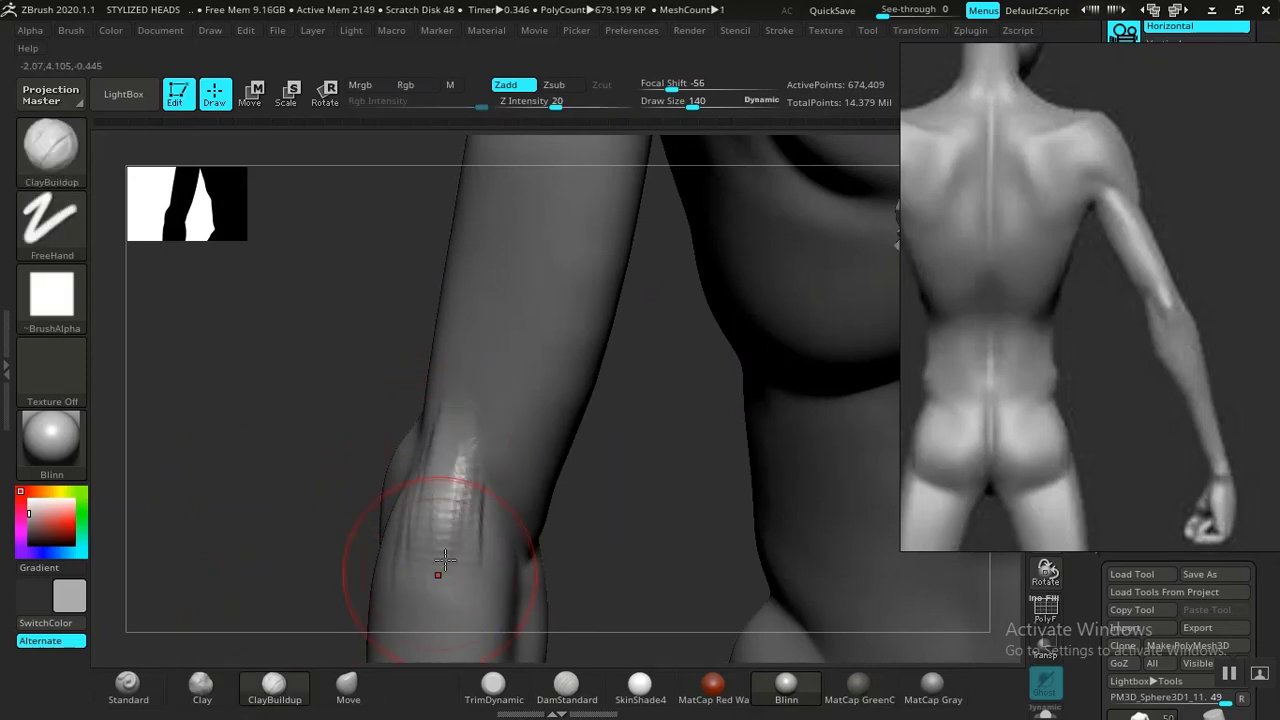
left_click_drag(429, 543, 435, 595, "shift")
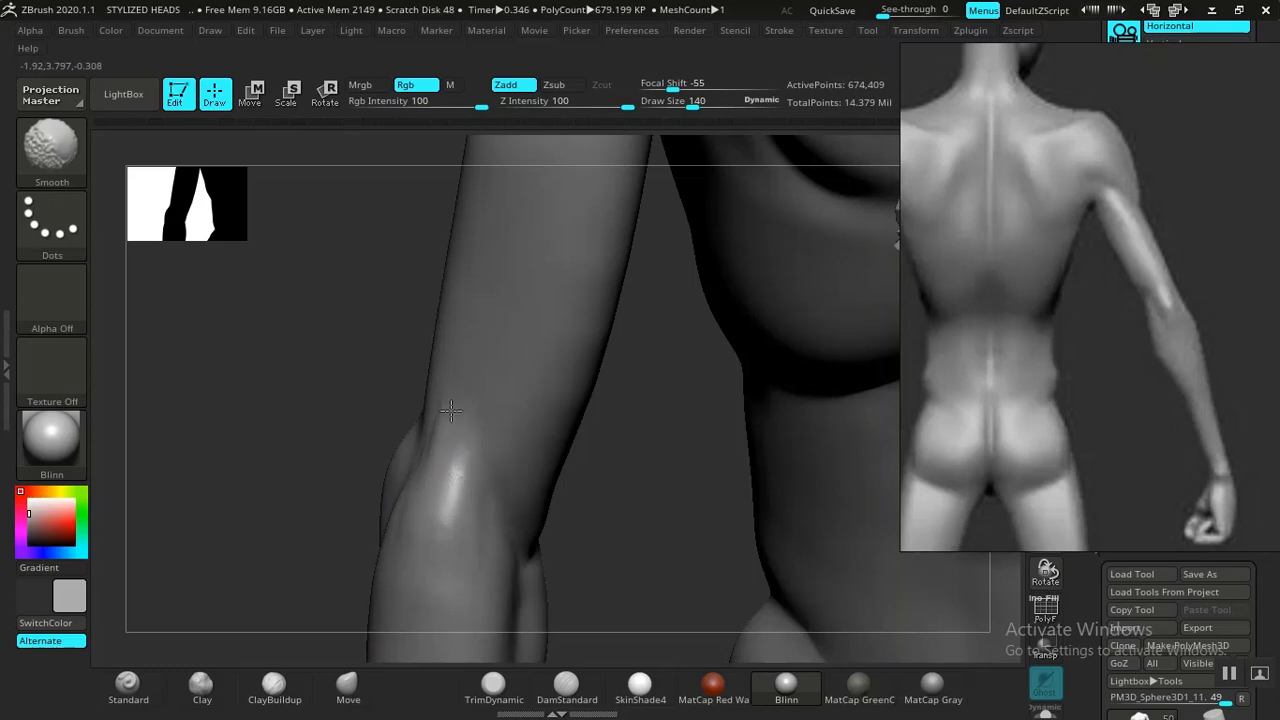
Build up the forearm muscles with ClayBuildup strokes along its length.
mouse_move(566, 554)
left_mouse_down("alt")
mouse_move(403, 369)
mouse_move(326, 474)
mouse_move(372, 504)
left_mouse_up("alt")
left_click_drag(397, 583, 417, 517, "alt")
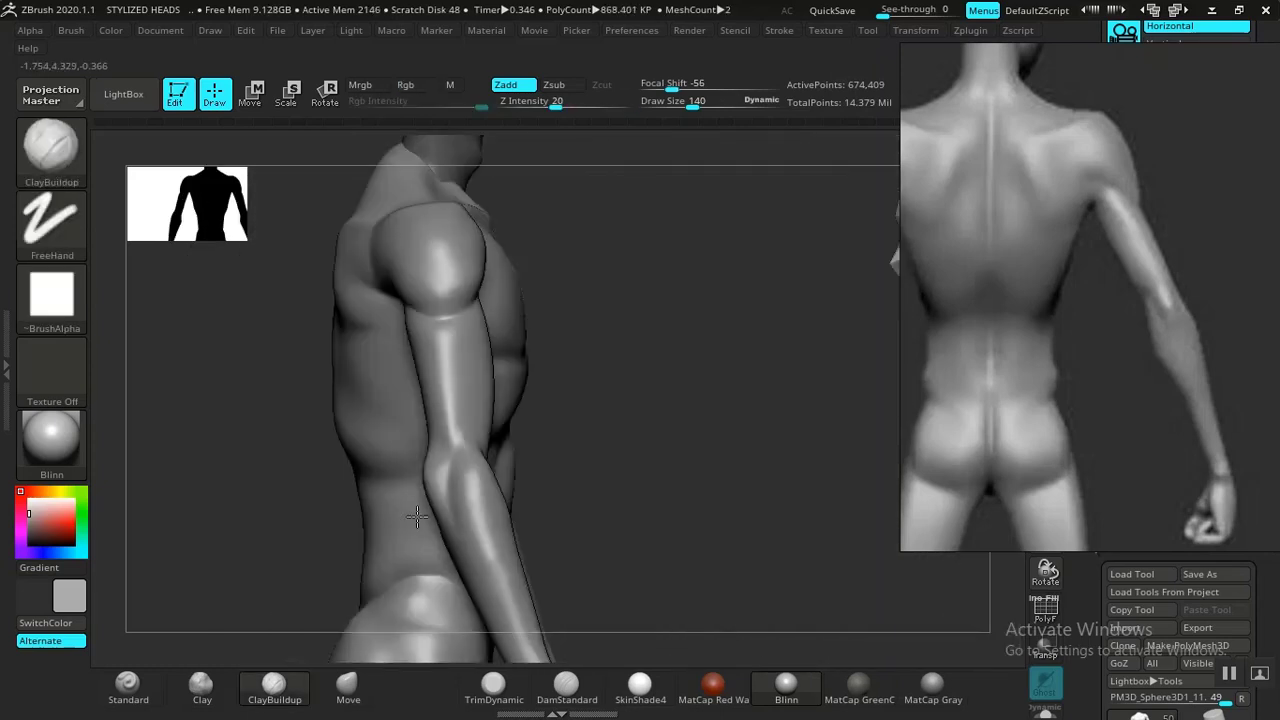
left_click_drag(643, 491, 695, 474, "alt")
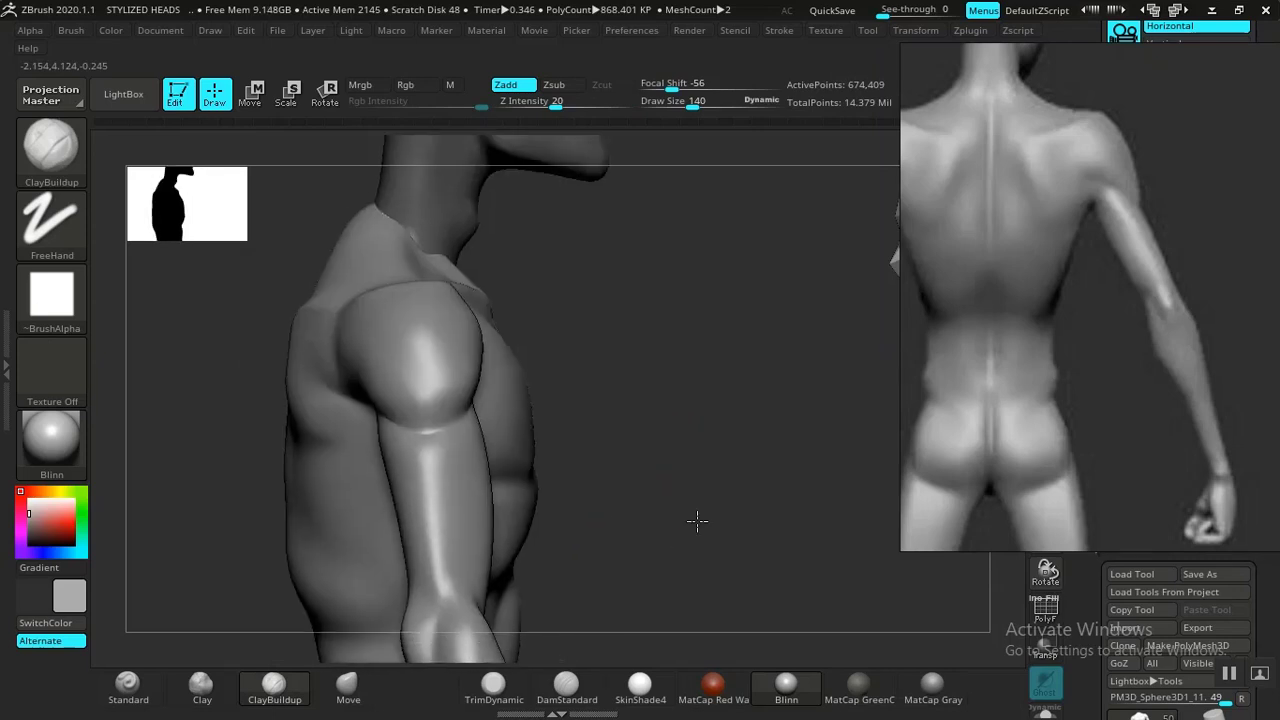
left_click_drag(695, 521, 634, 471, "alt")
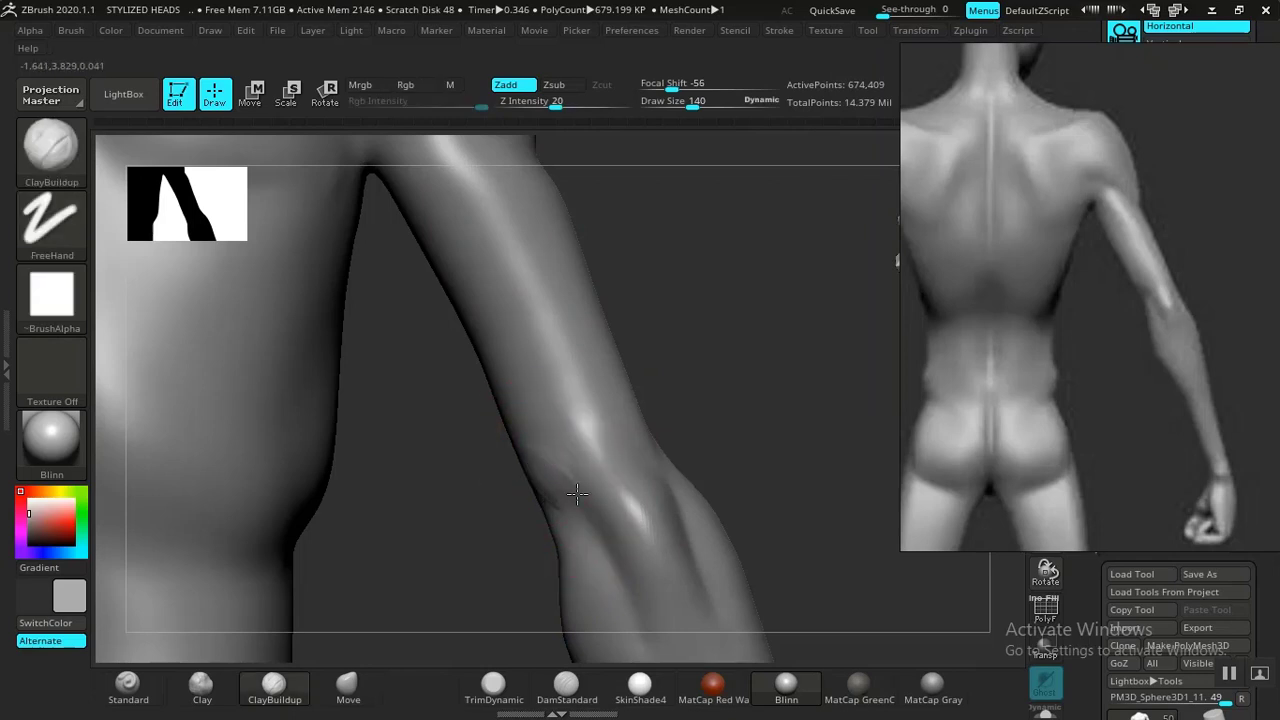
left_click_drag(577, 492, 526, 453, "shift")
mouse_move(727, 455)
left_mouse_down()
mouse_move(723, 437)
mouse_move(703, 434)
mouse_move(566, 440)
mouse_move(434, 420)
mouse_move(553, 325)
left_mouse_up()
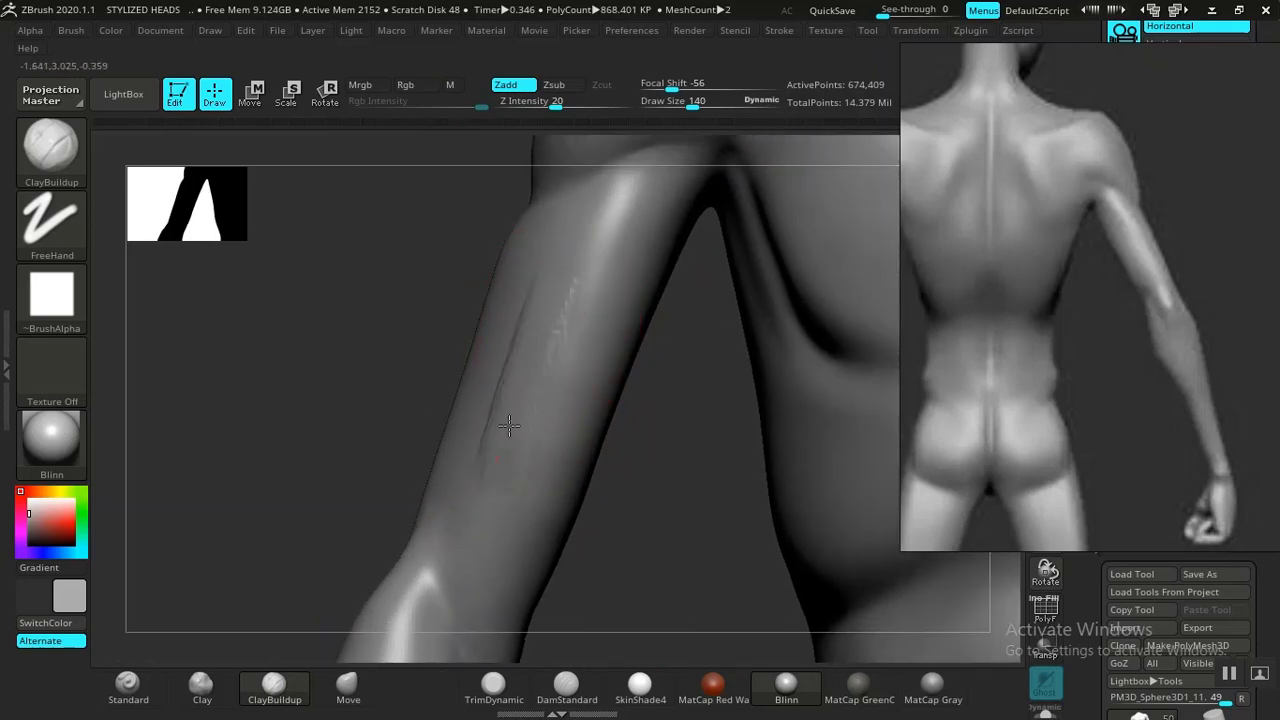
left_click_drag(509, 426, 582, 307)
left_click_drag(560, 418, 550, 478)
left_click_drag(628, 462, 540, 455)
left_click_drag(640, 263, 602, 470)
left_click_drag(635, 290, 555, 542)
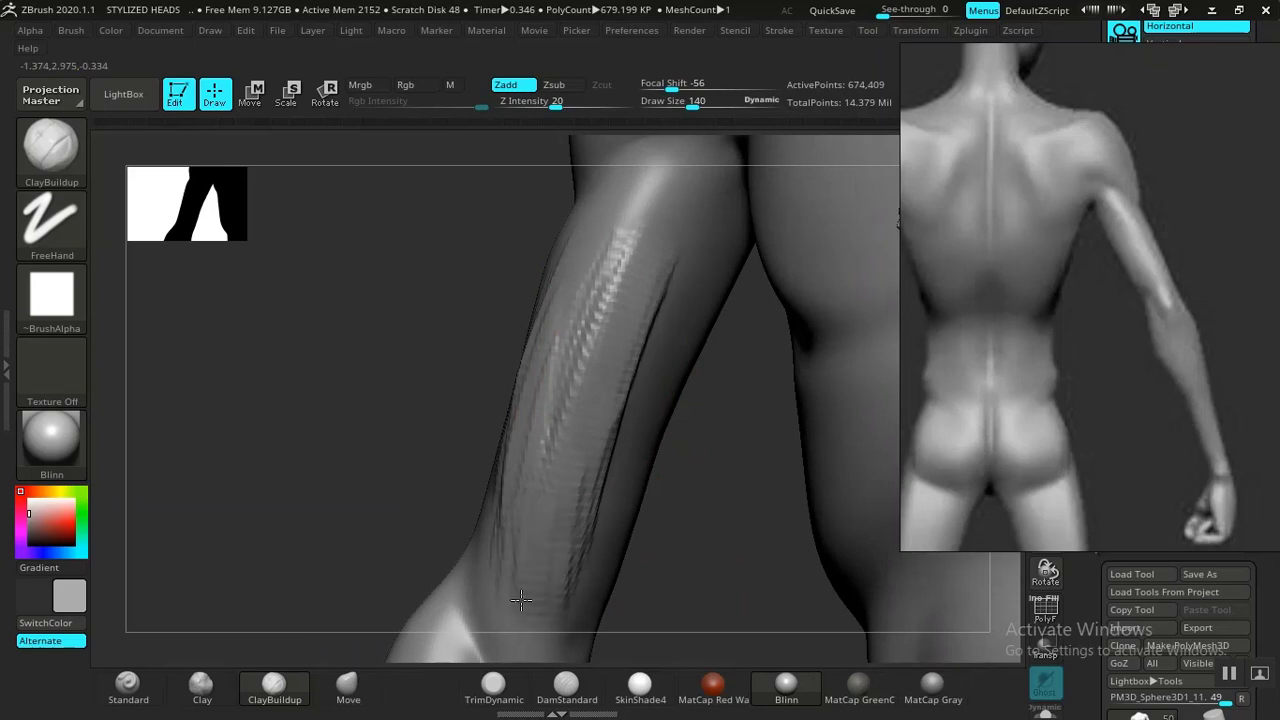
mouse_move(608, 325)
left_mouse_down()
mouse_move(651, 191)
mouse_move(582, 605)
left_mouse_up()
Smooth the ClayBuildup strokes across the forearm and upper arm.
left_click_drag(680, 569, 670, 561)
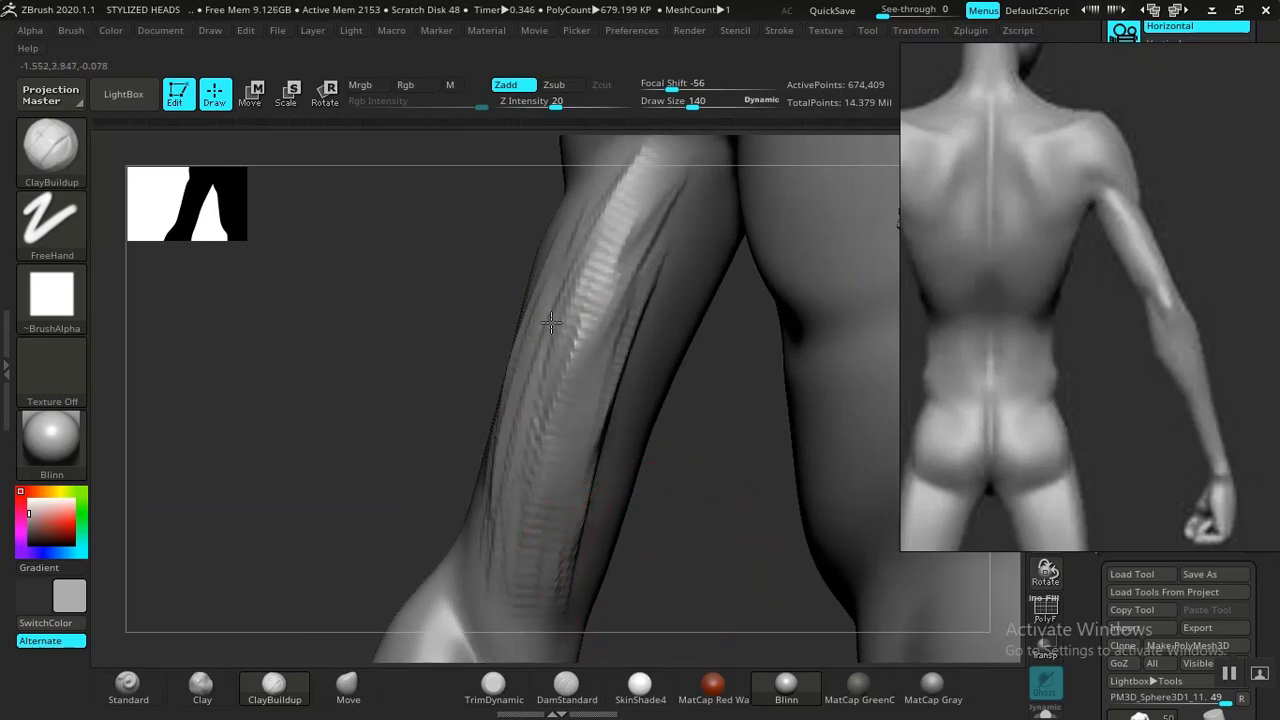
mouse_move(452, 468)
left_mouse_down("alt")
mouse_move(486, 415)
mouse_move(443, 389)
mouse_move(443, 457)
left_mouse_up("alt")
left_click_drag(588, 392, 580, 350, "shift")
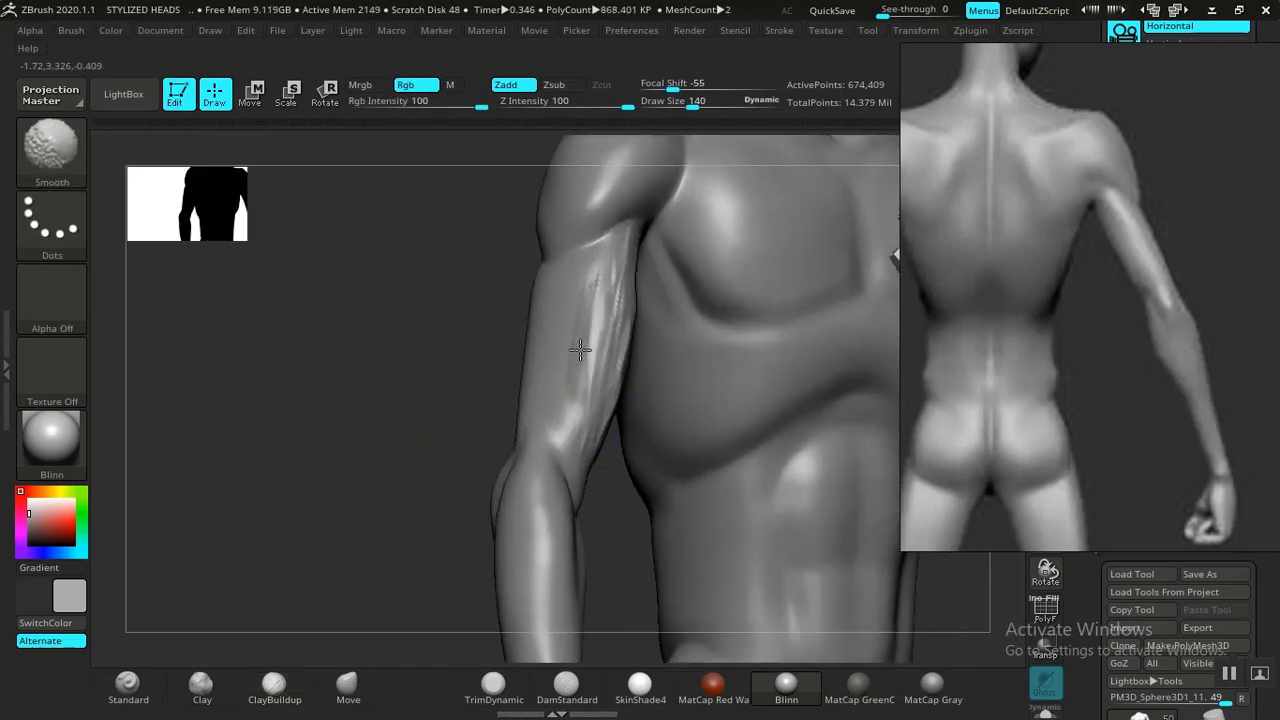
left_click_drag(440, 431, 632, 386)
left_click_drag(672, 285, 676, 256, "shift")
mouse_move(676, 256)
left_mouse_down()
mouse_move(681, 243)
mouse_move(661, 301)
left_mouse_up()
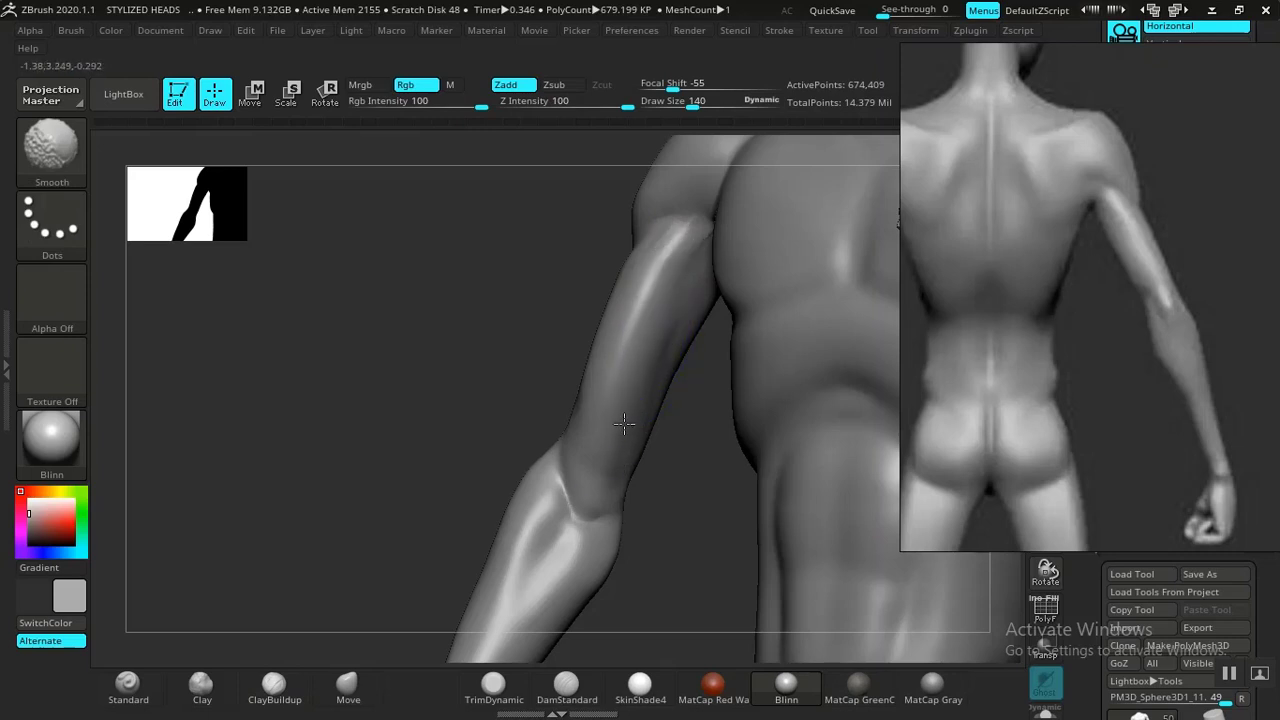
mouse_move(624, 424)
left_mouse_down()
mouse_move(552, 400)
mouse_move(607, 340)
left_mouse_up()
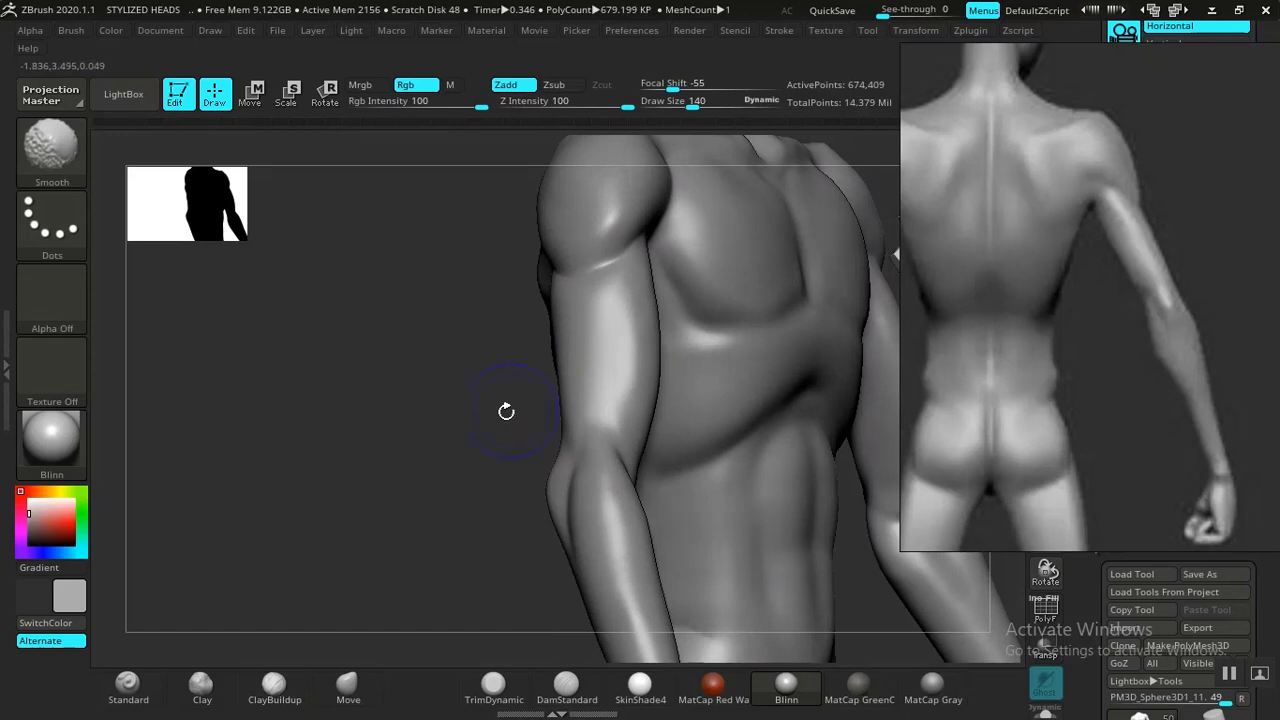
left_click_drag(350, 420, 515, 428)
left_click_drag(792, 375, 655, 400)
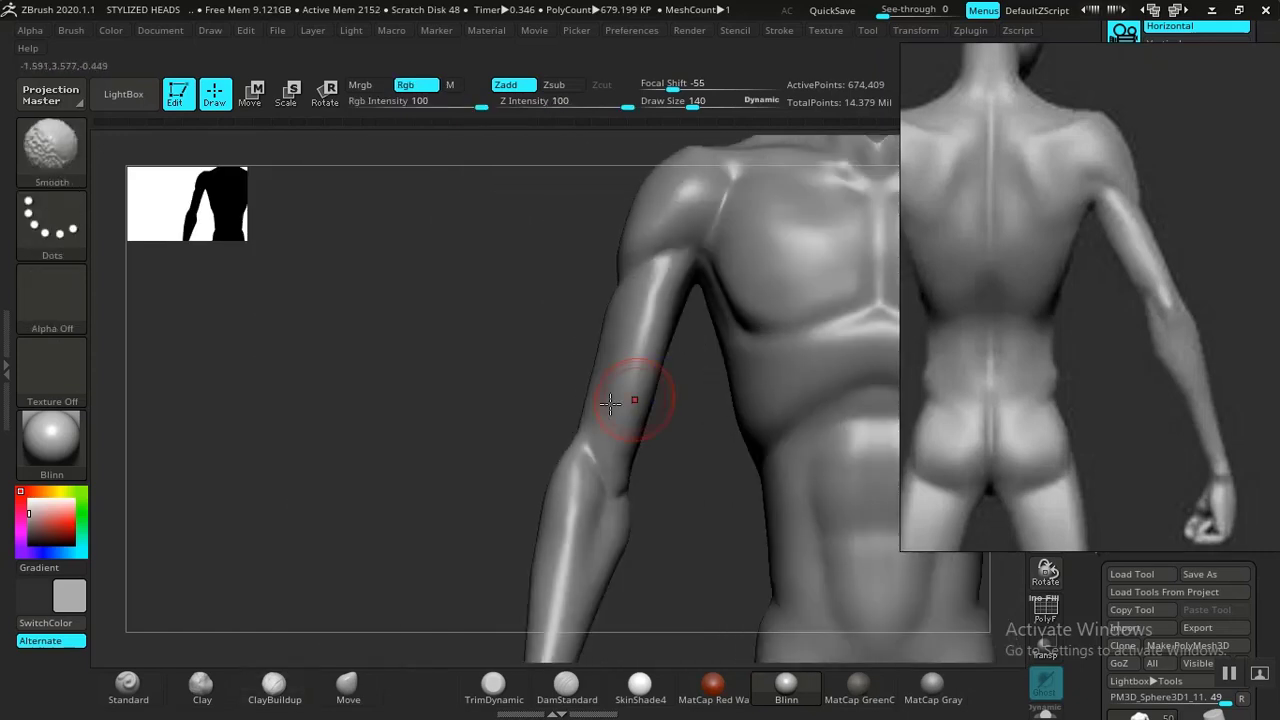
left_click_drag(451, 406, 280, 396, "alt")
mouse_move(691, 354)
left_mouse_down("alt")
mouse_move(630, 293)
mouse_move(683, 414)
mouse_move(581, 474)
left_mouse_up("alt")
mouse_move(467, 473)
left_mouse_down()
mouse_move(277, 434)
mouse_move(617, 380)
mouse_move(651, 386)
mouse_move(734, 443)
mouse_move(700, 445)
left_mouse_up()
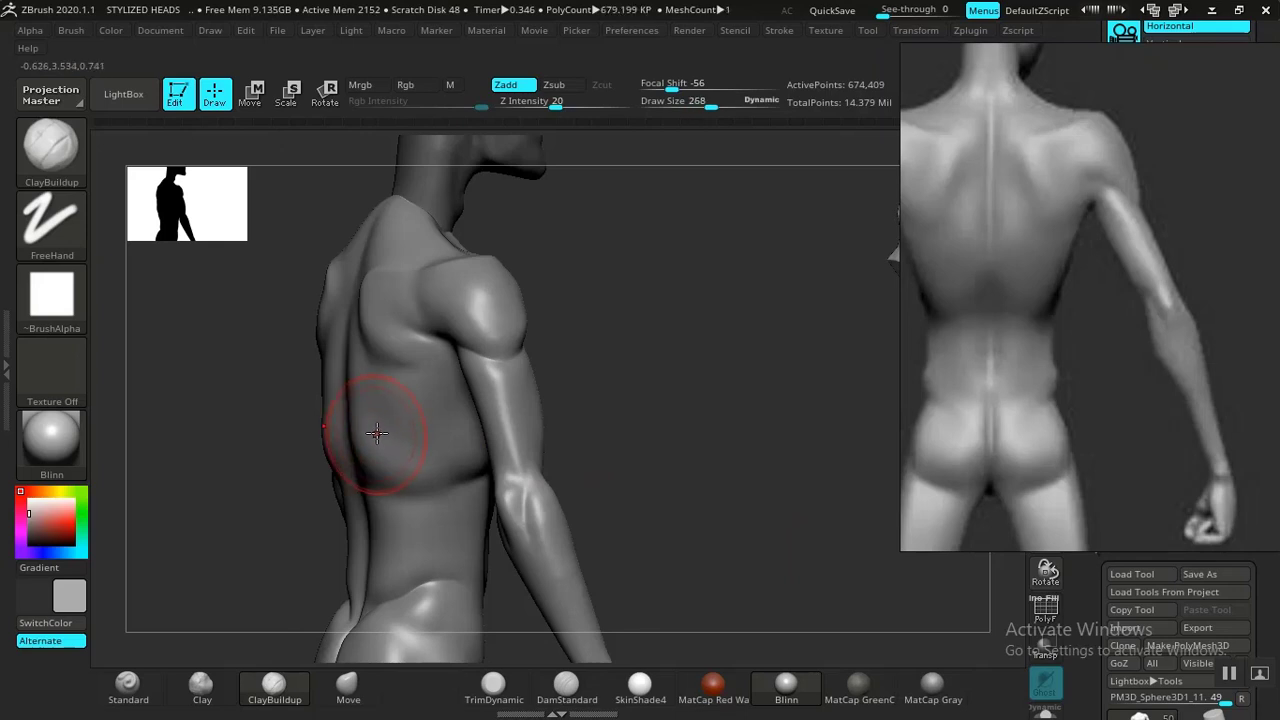
Load the Smooth Stronger brush from the Smooth folder of the LightBox brush library.
key("shift")
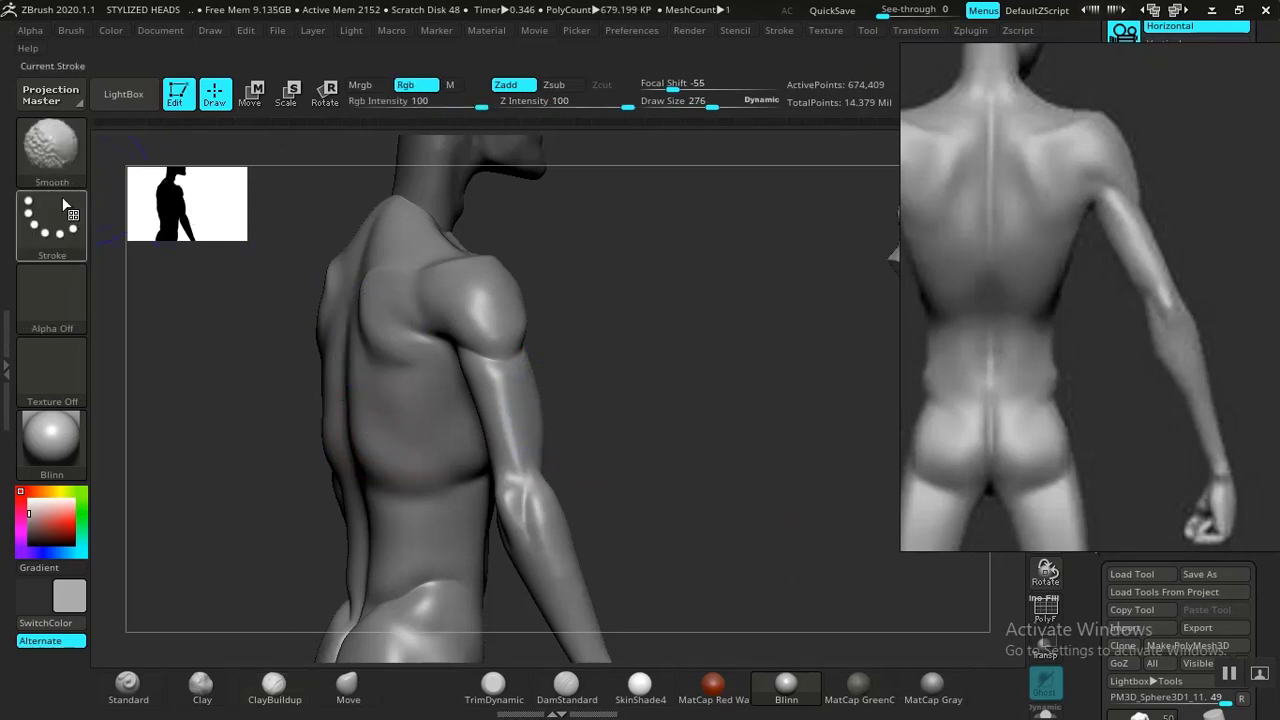
left_click(123, 94)
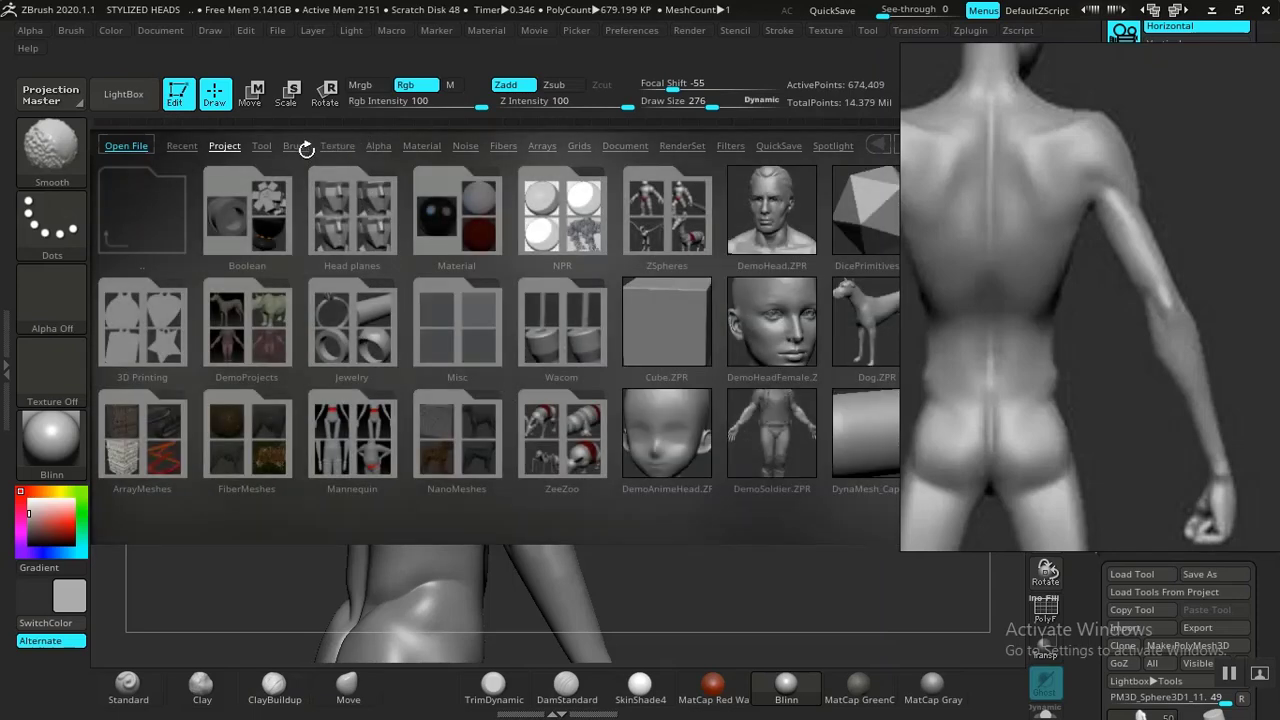
left_click(306, 148)
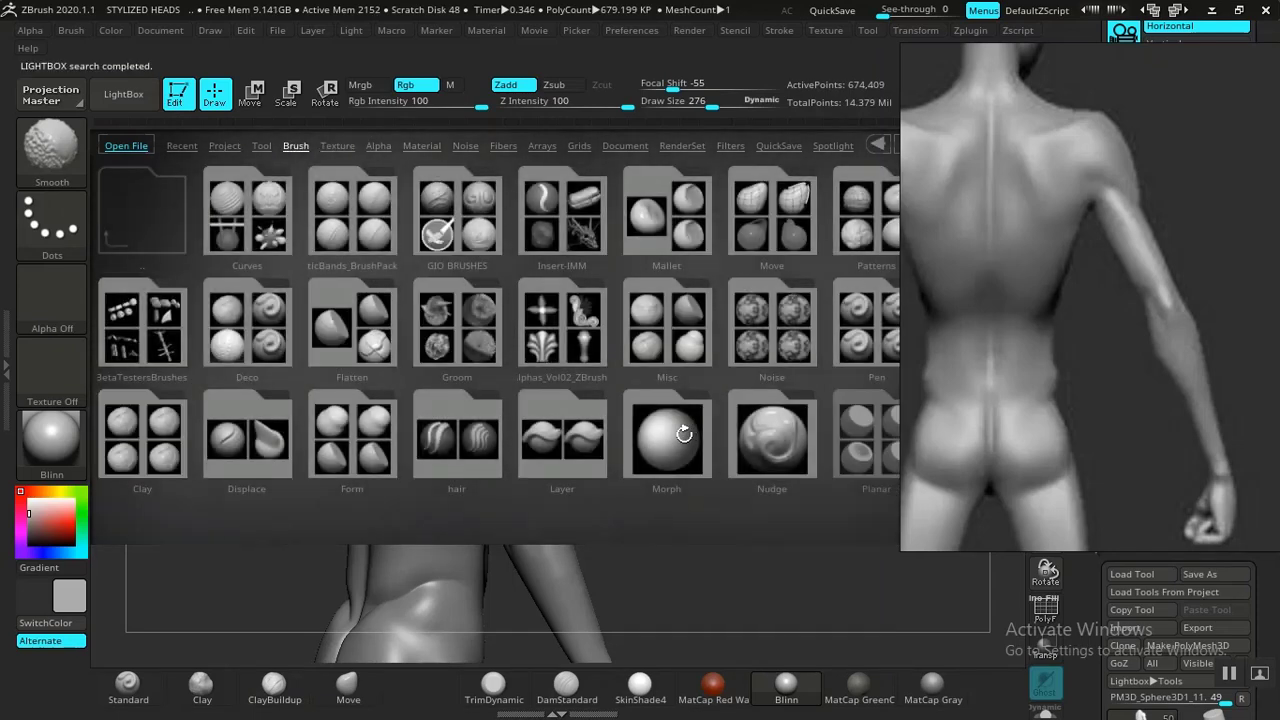
left_click(555, 429)
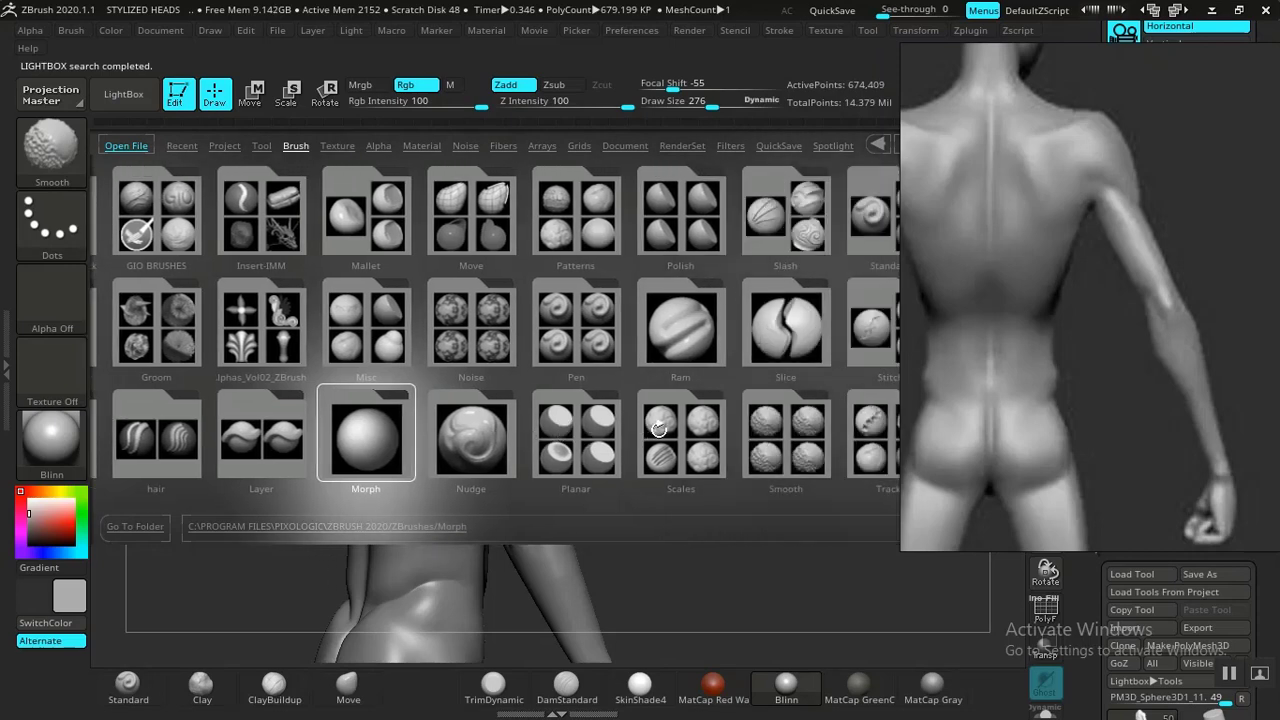
double_click(773, 458)
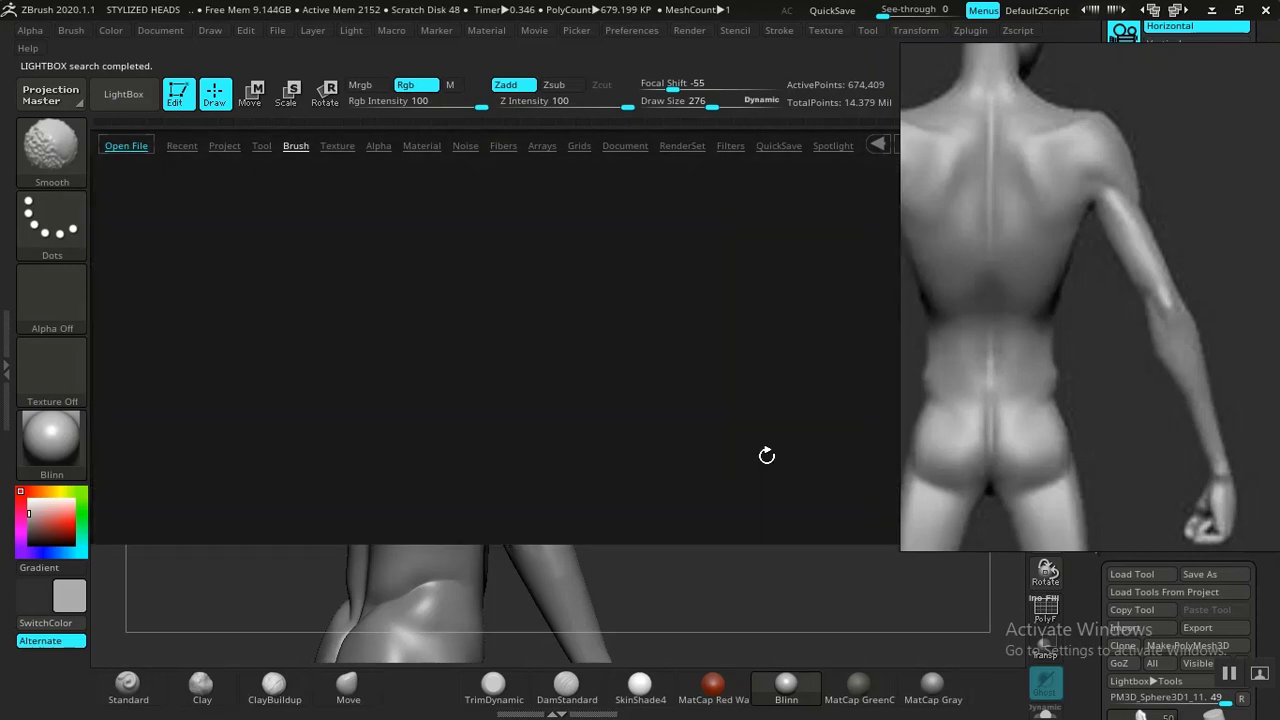
double_click(255, 445)
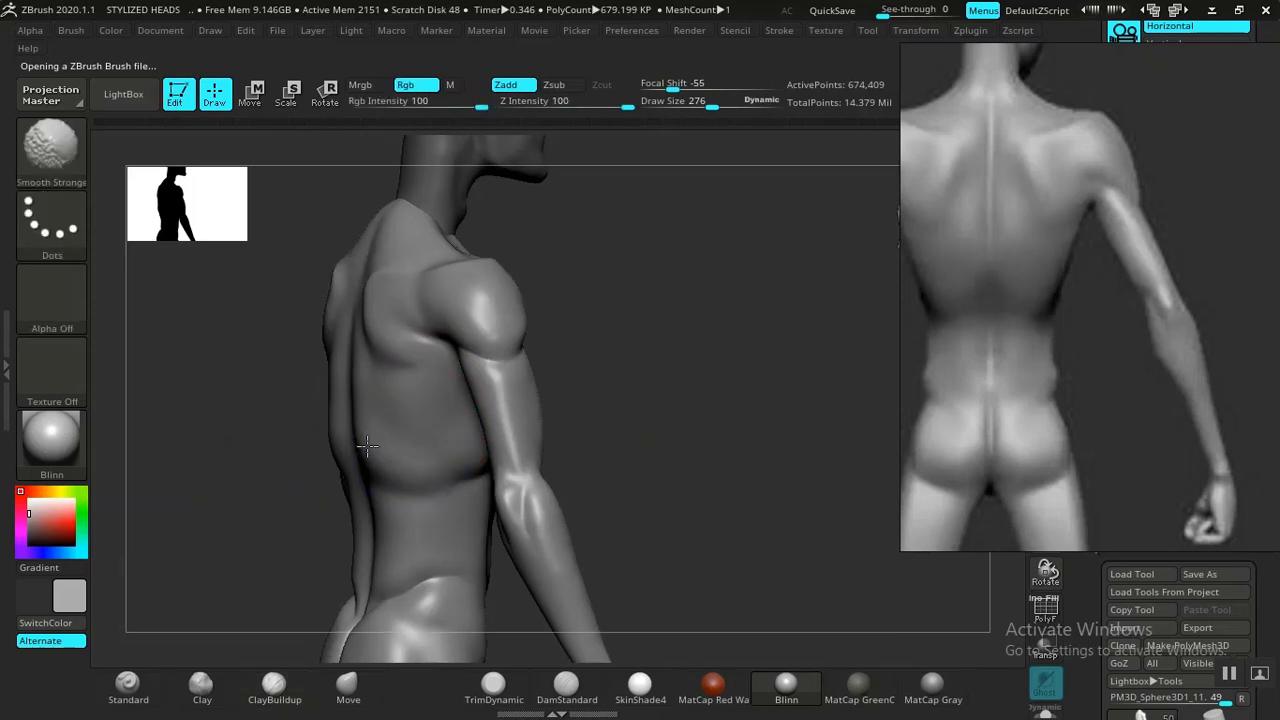
Smooth the side of the torso and ribcage with Smooth Stronger.
mouse_move(697, 366)
left_mouse_down()
mouse_move(714, 391)
mouse_move(706, 428)
left_mouse_up()
left_click_drag(446, 500, 404, 443, "shift")
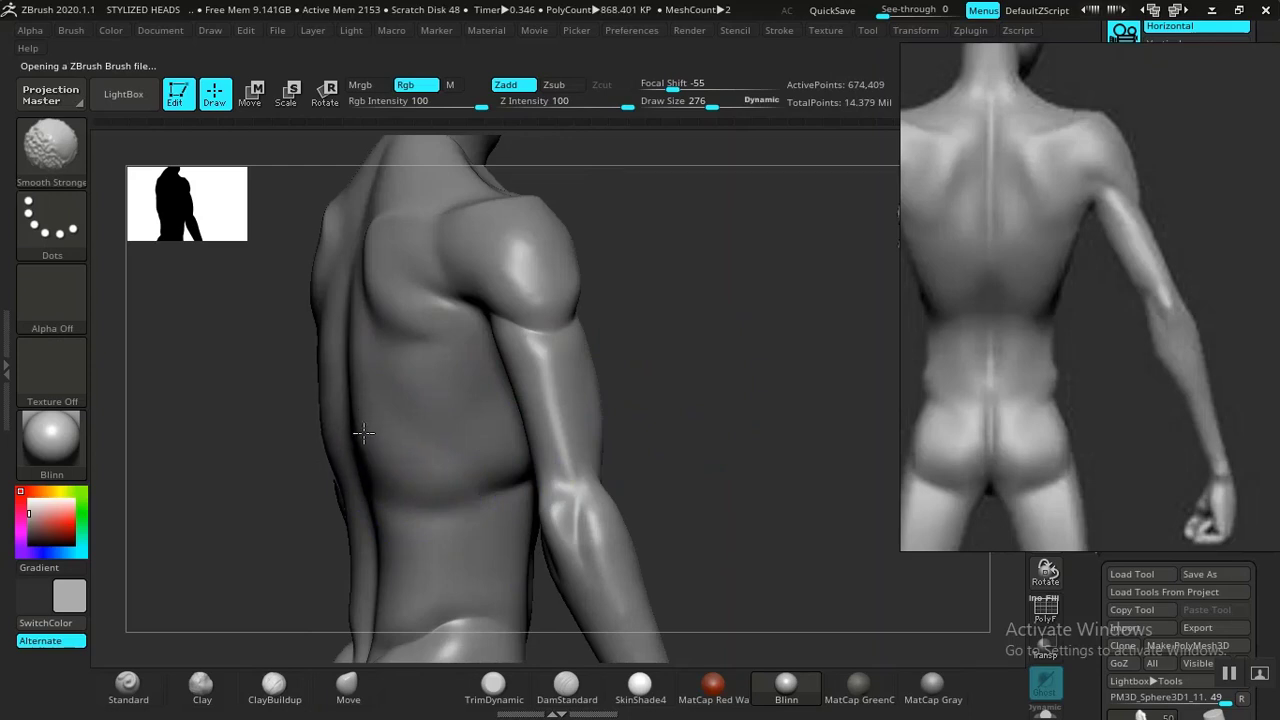
left_click_drag(765, 372, 697, 377, "shift")
left_click_drag(743, 414, 656, 340, "alt")
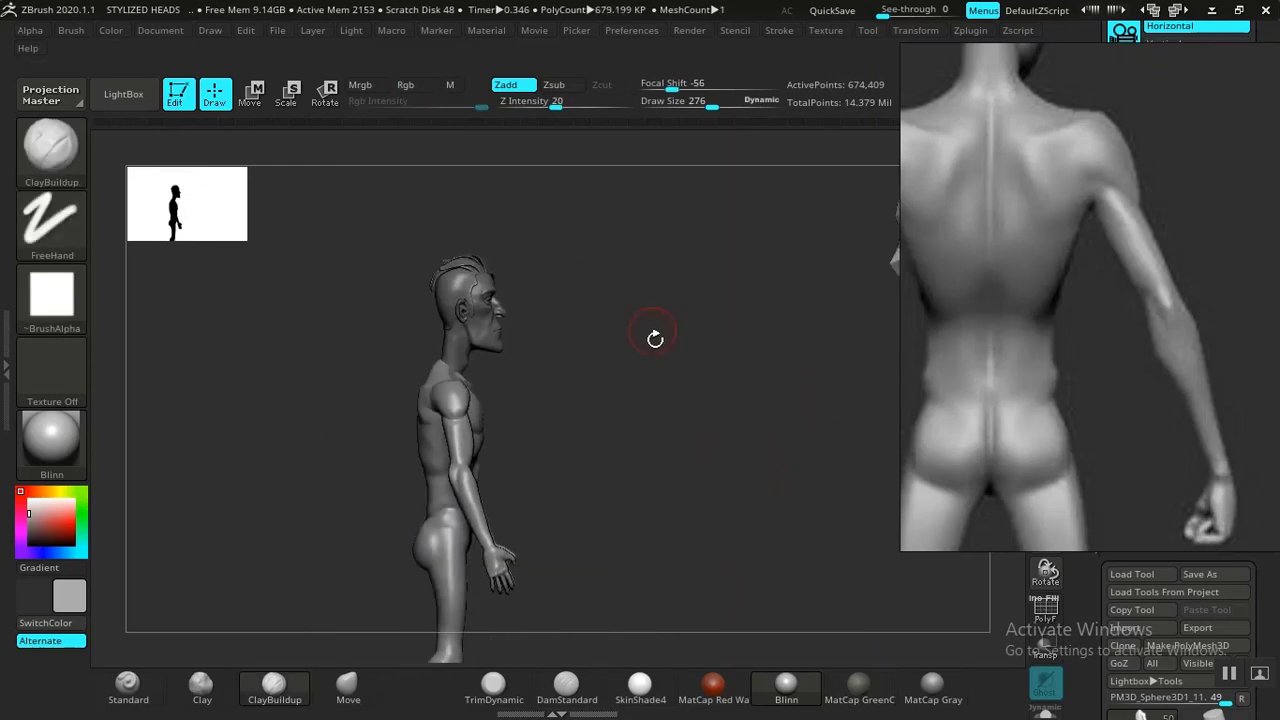
left_click_drag(640, 432, 711, 385, "shift")
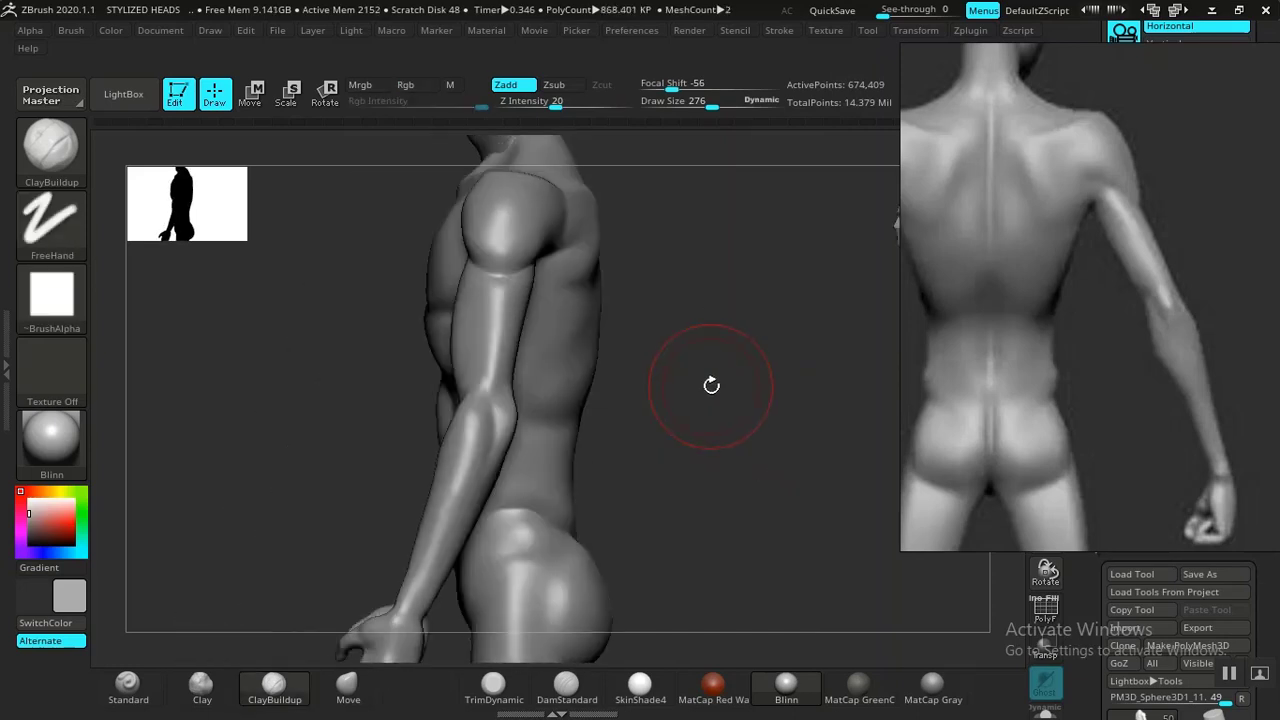
left_click_drag(744, 429, 634, 417)
left_click_drag(828, 380, 902, 378)
left_click_drag(531, 391, 535, 384, "shift")
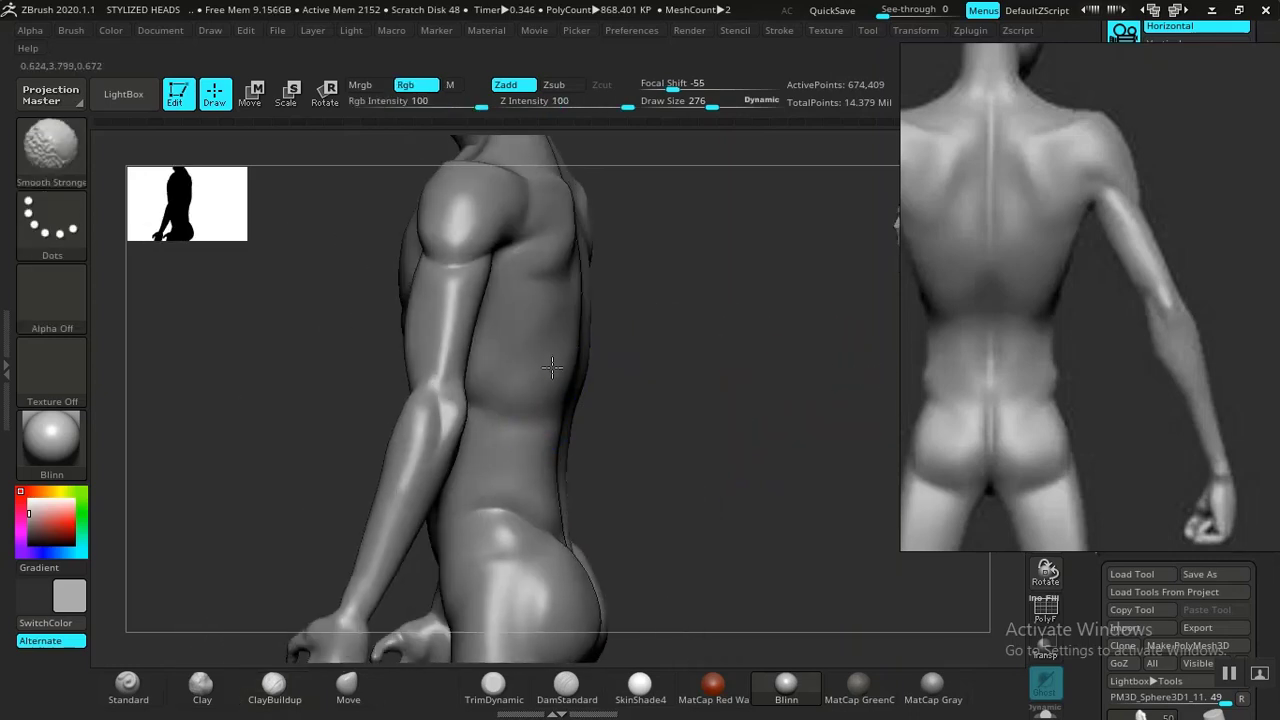
left_click_drag(728, 408, 738, 382, "shift")
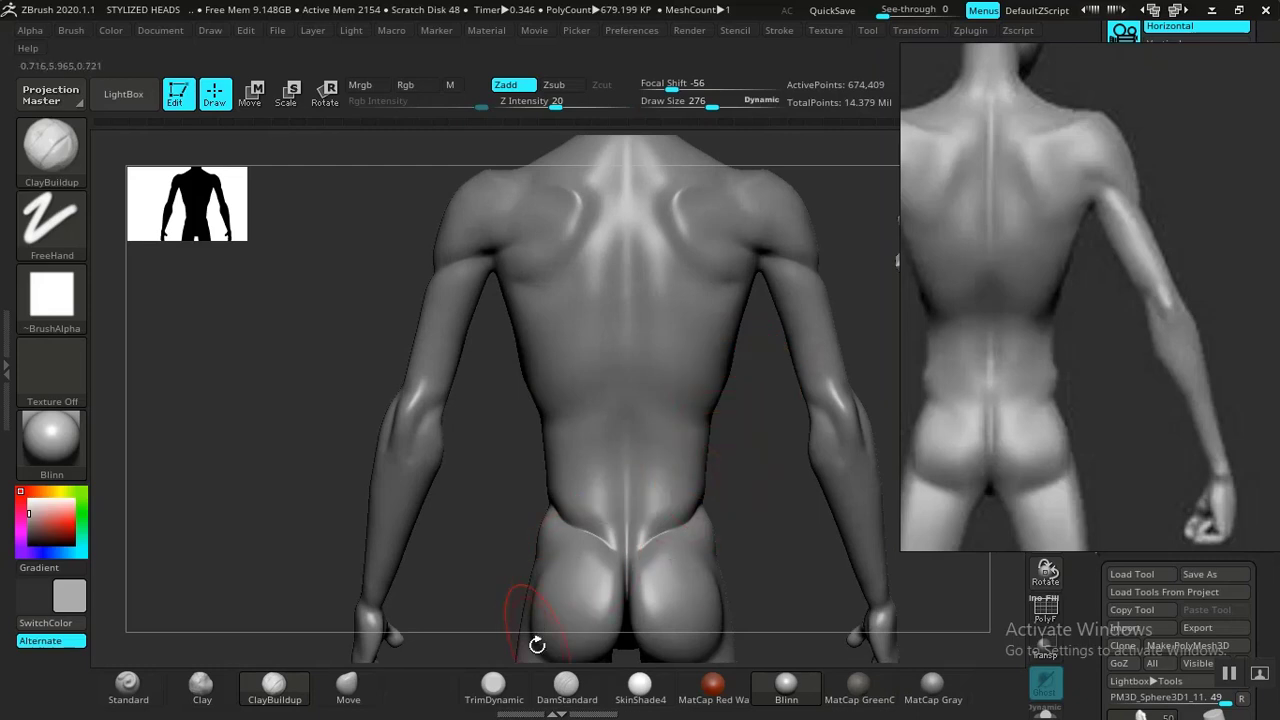
Deepen the upper spine groove on the back with DamStandard.
left_click(558, 689)
left_click_drag(451, 554, 409, 380, "alt")
mouse_move(757, 312)
left_mouse_down("alt")
mouse_move(666, 326)
mouse_move(660, 410)
left_mouse_up("alt")
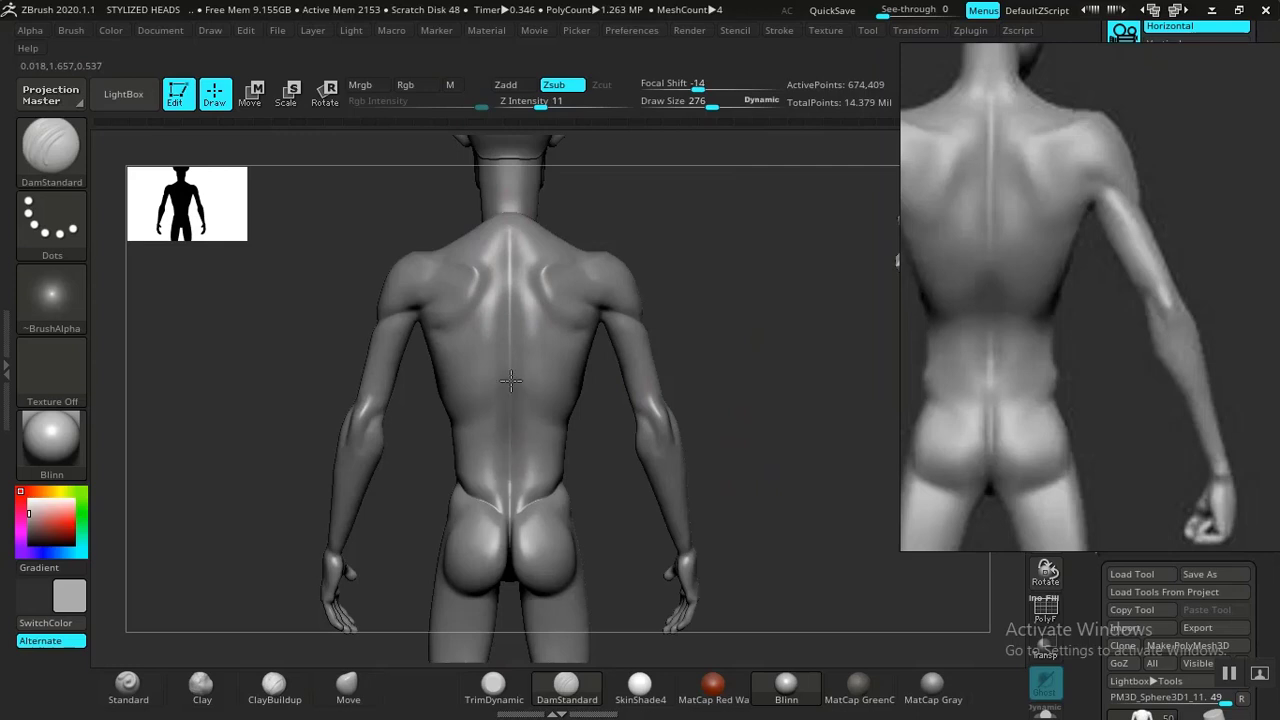
mouse_move(509, 265)
left_mouse_down()
mouse_move(509, 235)
mouse_move(516, 287)
left_mouse_up()
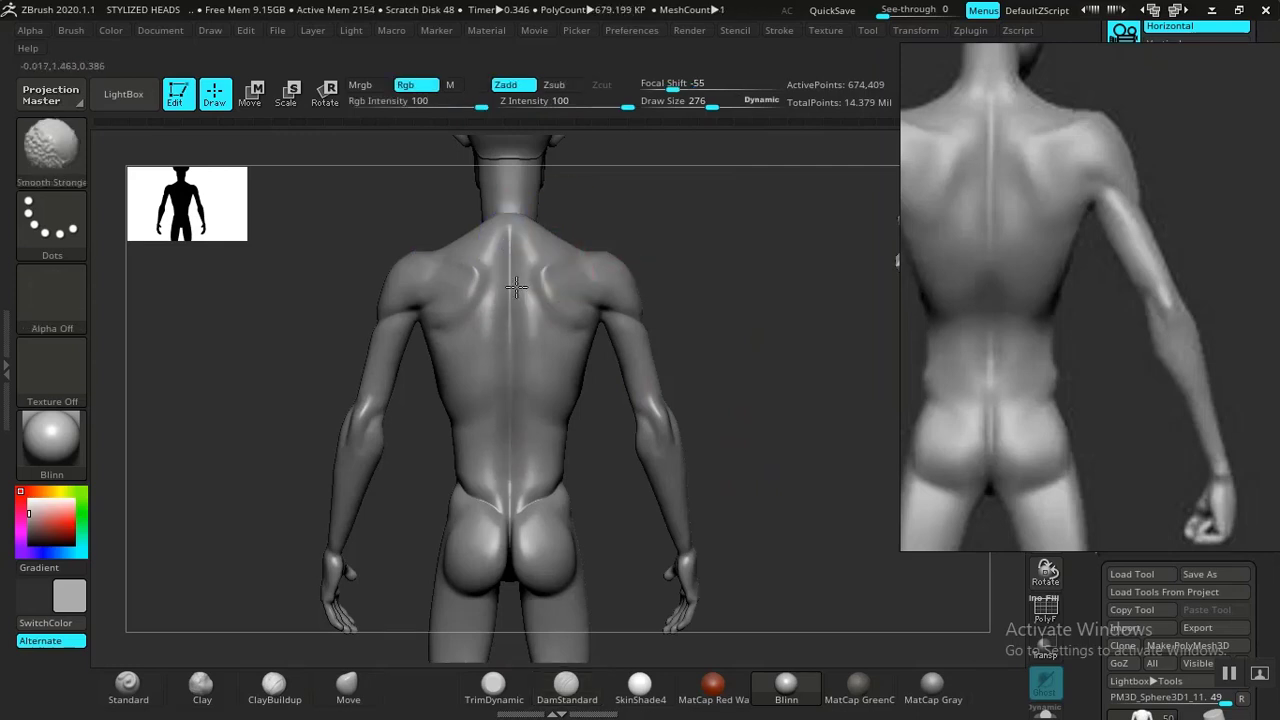
Reshape the side of the torso and the upper back with the Move brush.
left_click_drag(745, 388, 880, 370)
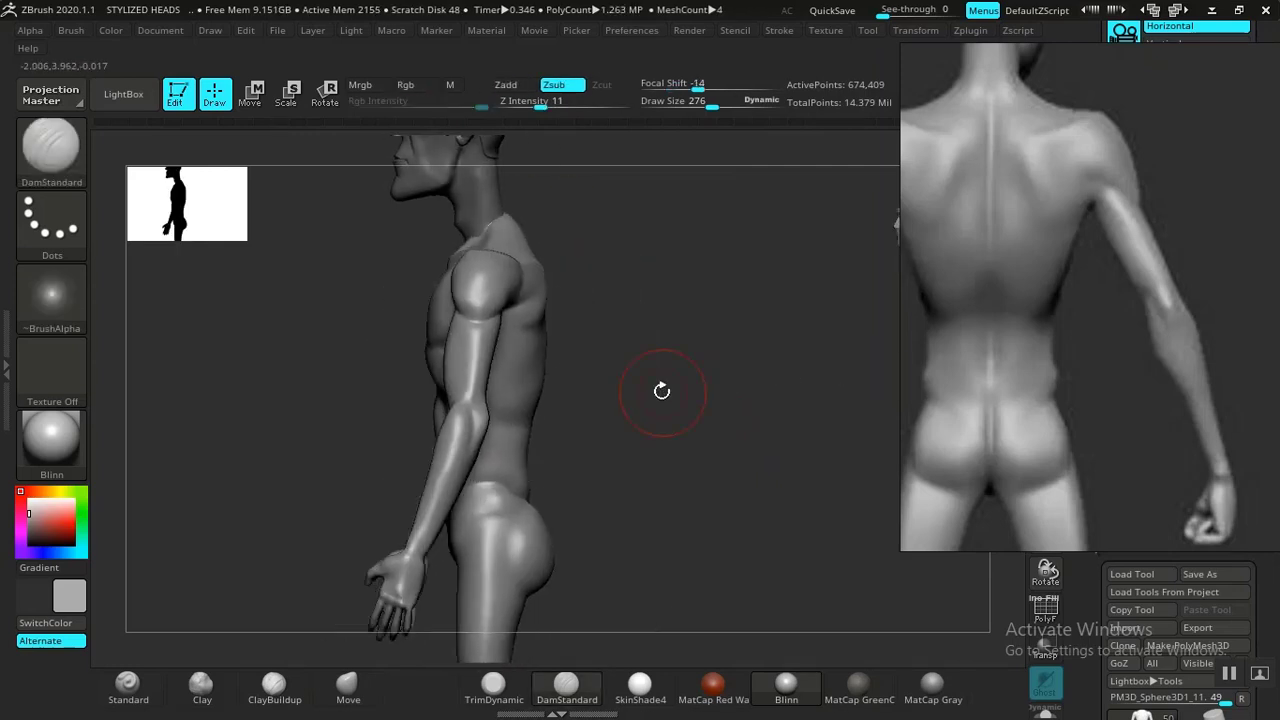
mouse_move(680, 405)
left_mouse_down("alt")
mouse_move(627, 312)
mouse_move(675, 426)
mouse_move(603, 403)
left_mouse_up("alt")
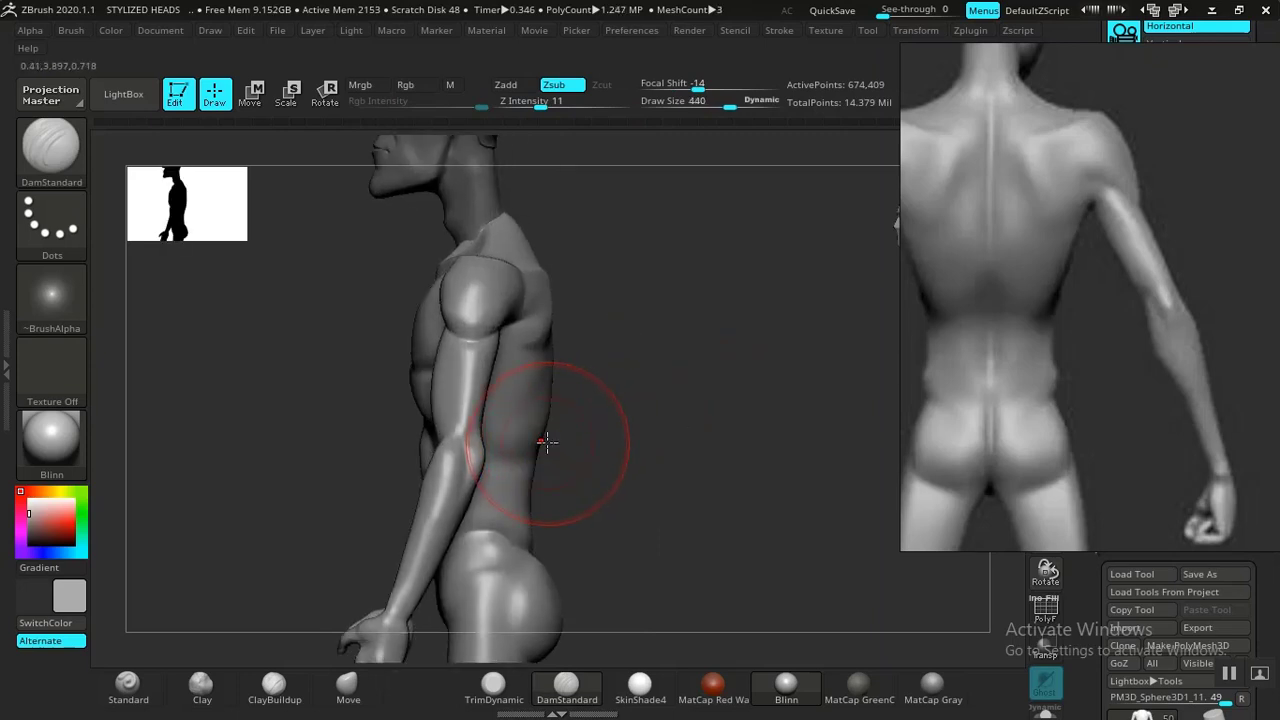
left_click(347, 687)
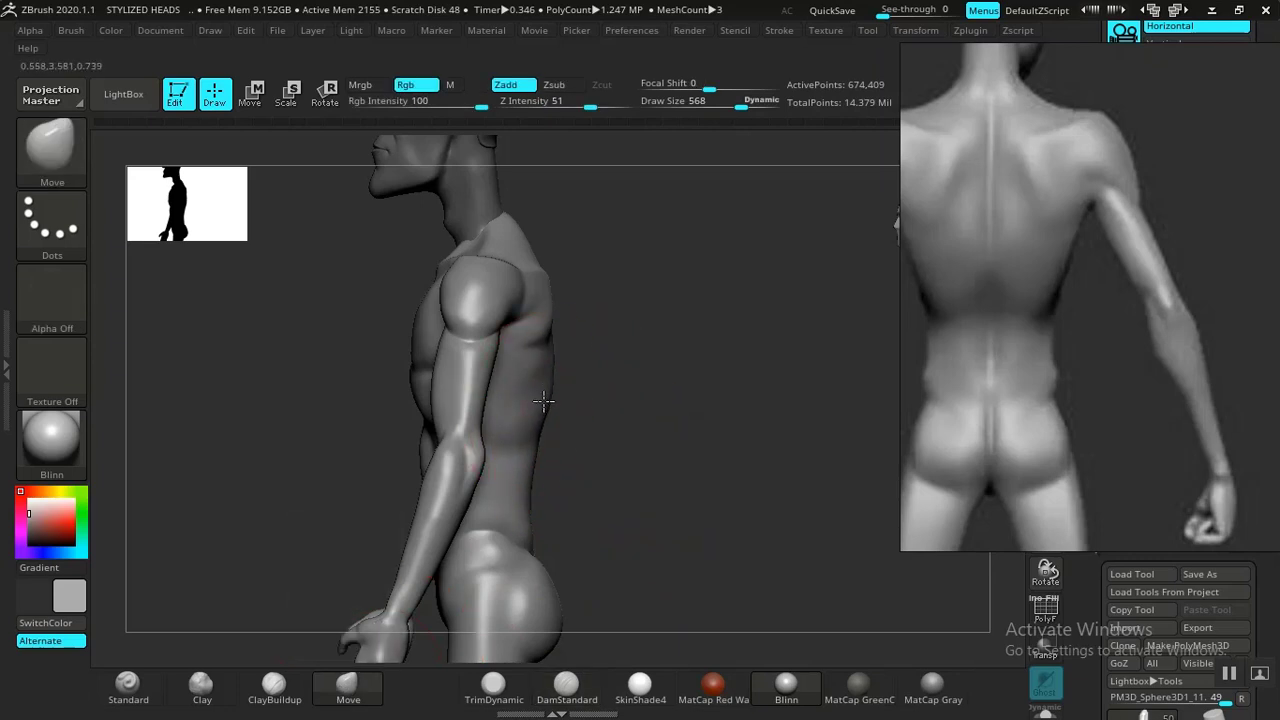
mouse_move(550, 401)
left_mouse_down()
mouse_move(560, 396)
mouse_move(346, 386)
mouse_move(374, 520)
mouse_move(760, 477)
mouse_move(793, 505)
mouse_move(777, 480)
mouse_move(697, 500)
mouse_move(637, 434)
mouse_move(606, 362)
mouse_move(621, 357)
left_mouse_up()
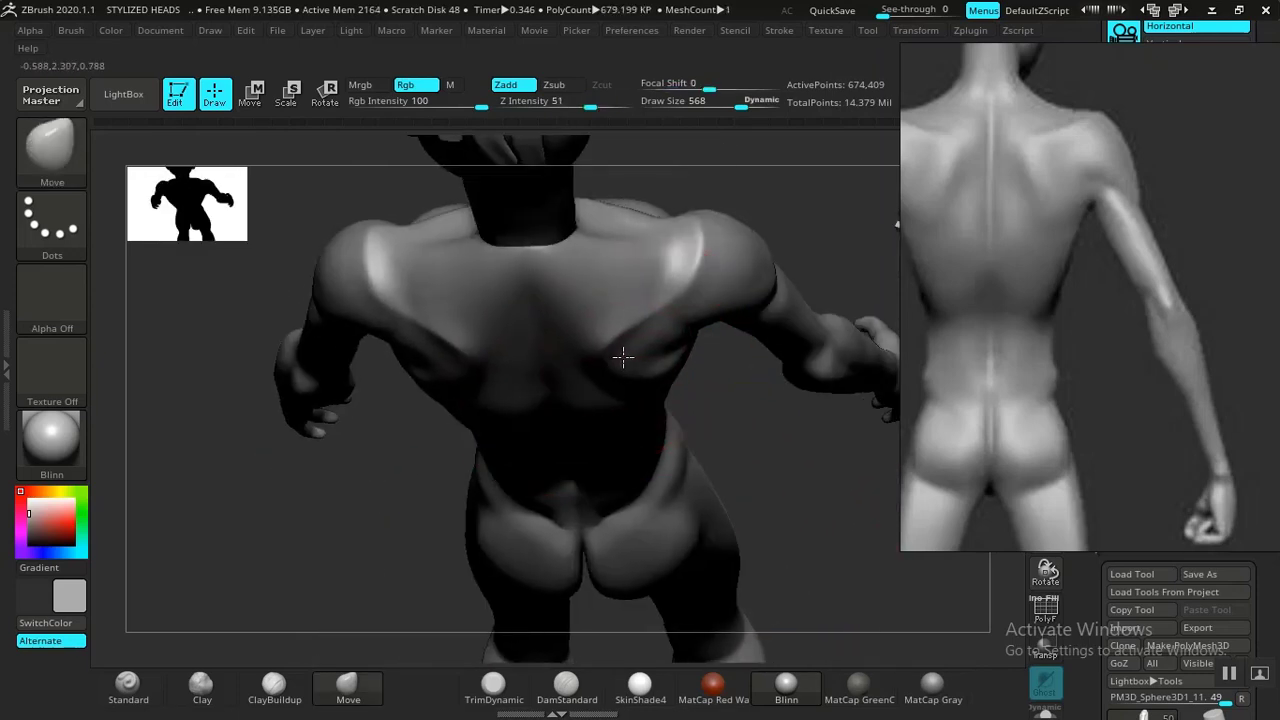
mouse_move(623, 357)
right_mouse_down()
mouse_move(768, 305)
mouse_move(791, 326)
mouse_move(771, 303)
mouse_move(824, 300)
mouse_move(723, 334)
mouse_move(723, 380)
mouse_move(431, 449)
mouse_move(569, 334)
right_mouse_up()
Shrink the Move brush and refine the shoulder blade area on the back.
key("bracketleft")
key("bracketleft")
key("bracketleft")
key("bracketleft")
key("bracketleft")
key("bracketleft")
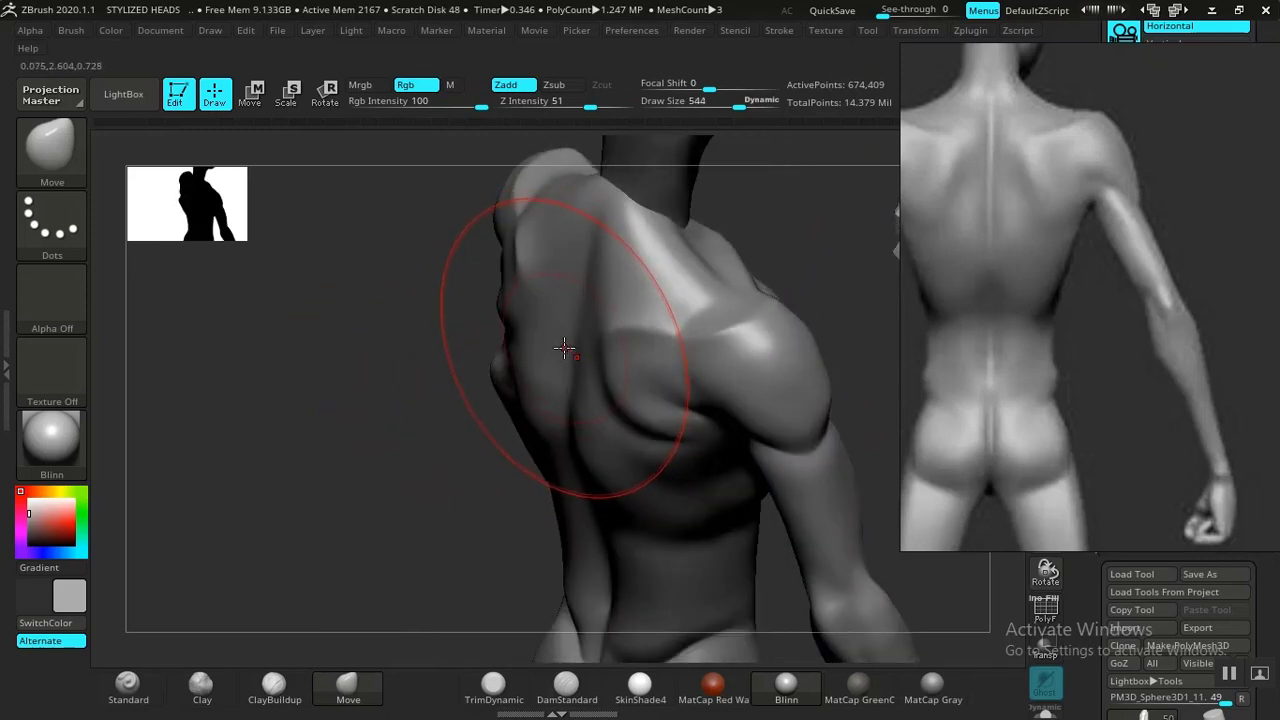
left_click_drag(573, 334, 563, 337)
left_click_drag(570, 291, 572, 275)
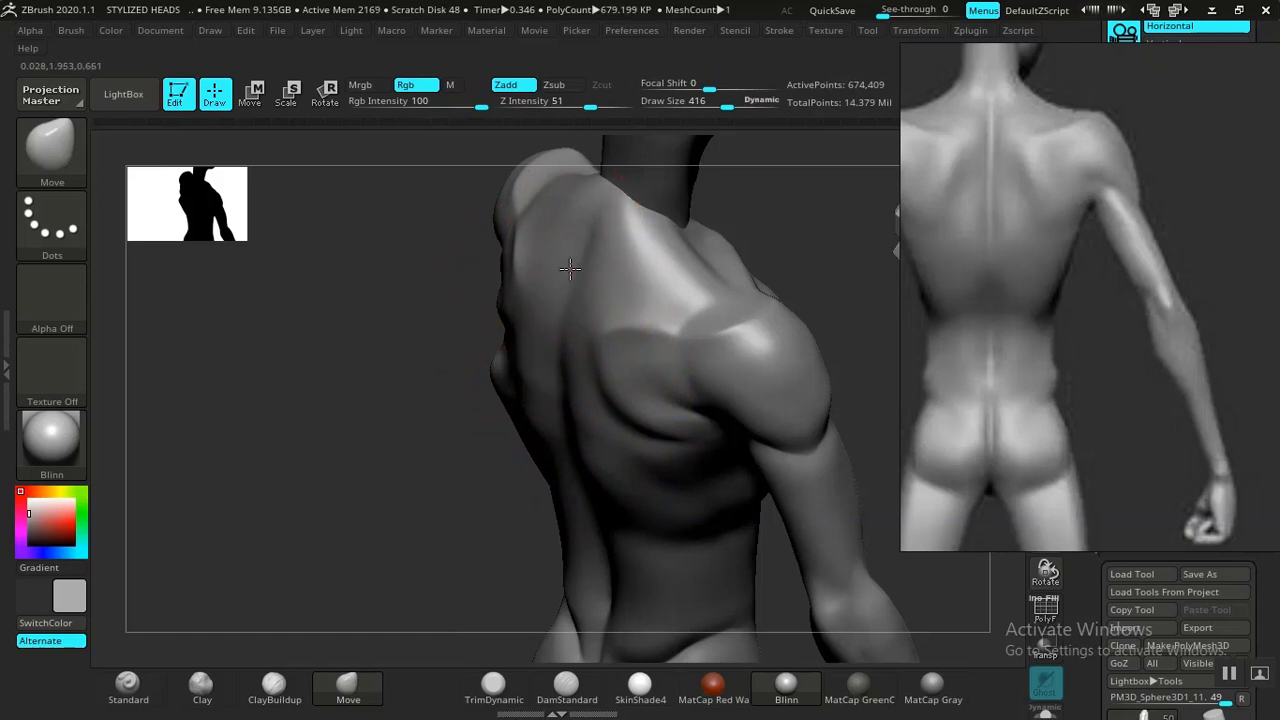
right_click_drag(558, 385, 623, 400)
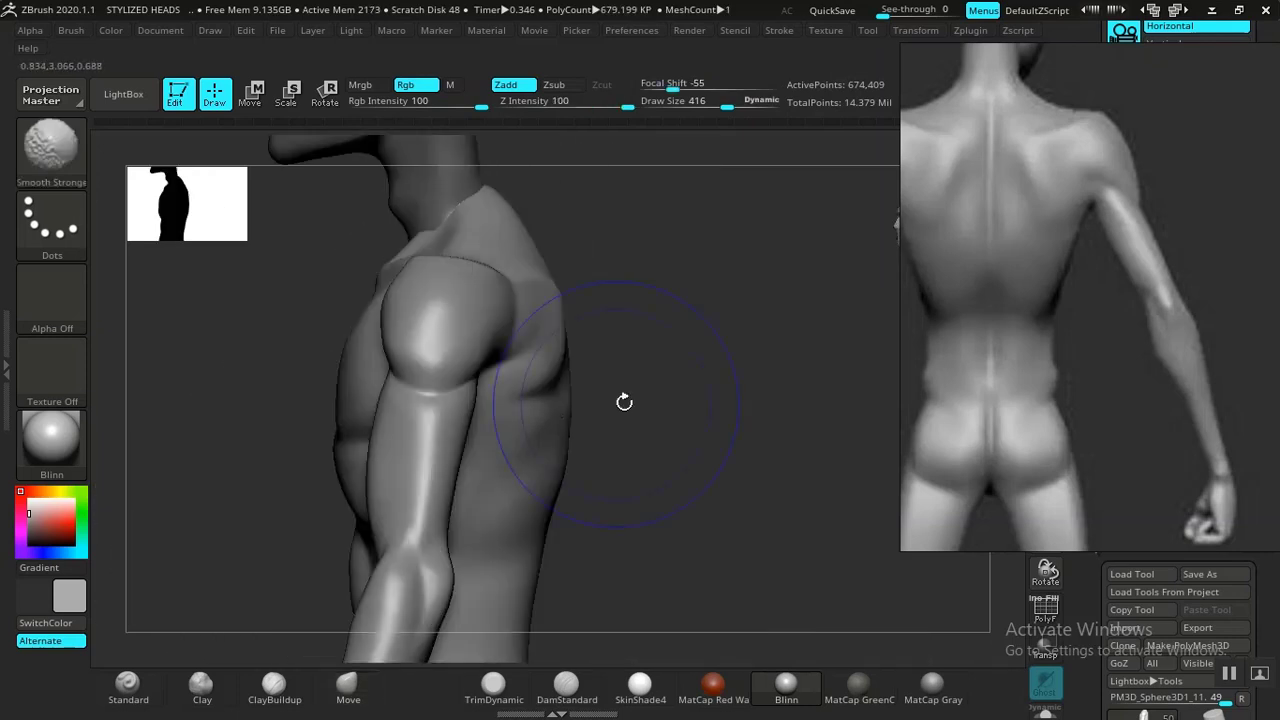
Nudge the front of the shoulder with the Move brush.
right_click_drag(586, 300, 711, 387, "ctrl")
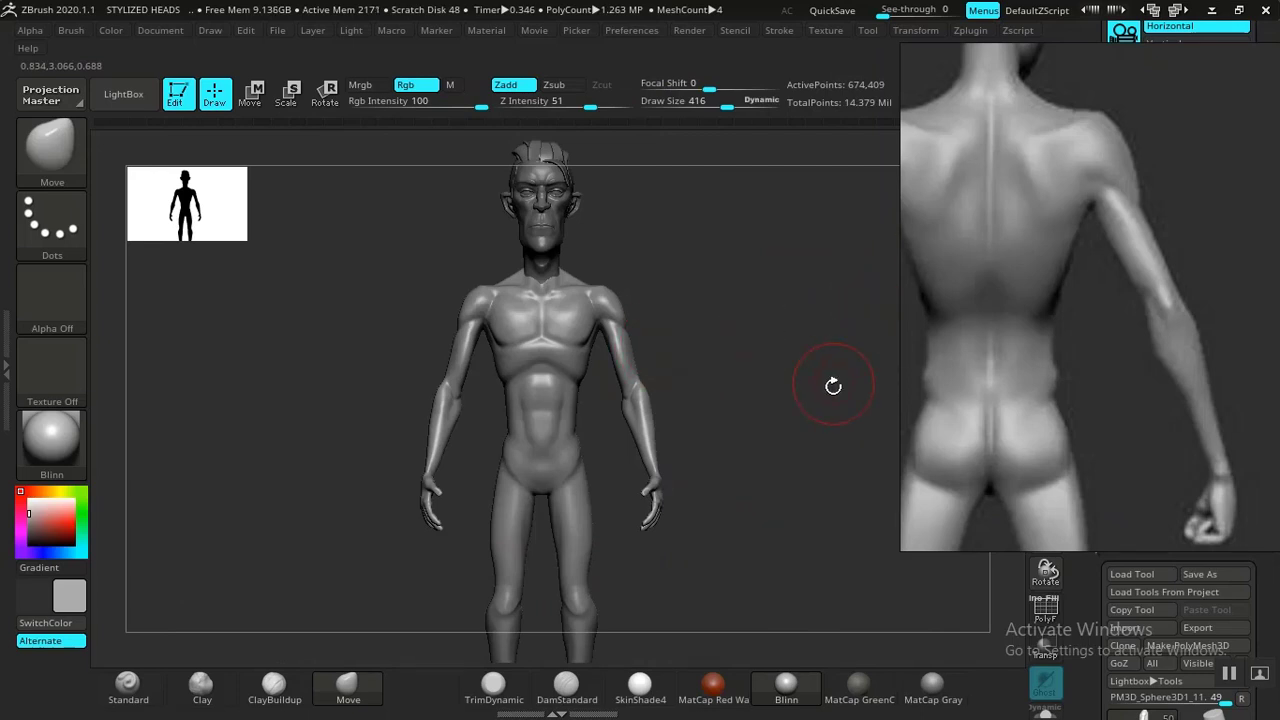
right_click_drag(826, 407, 785, 375, "ctrl")
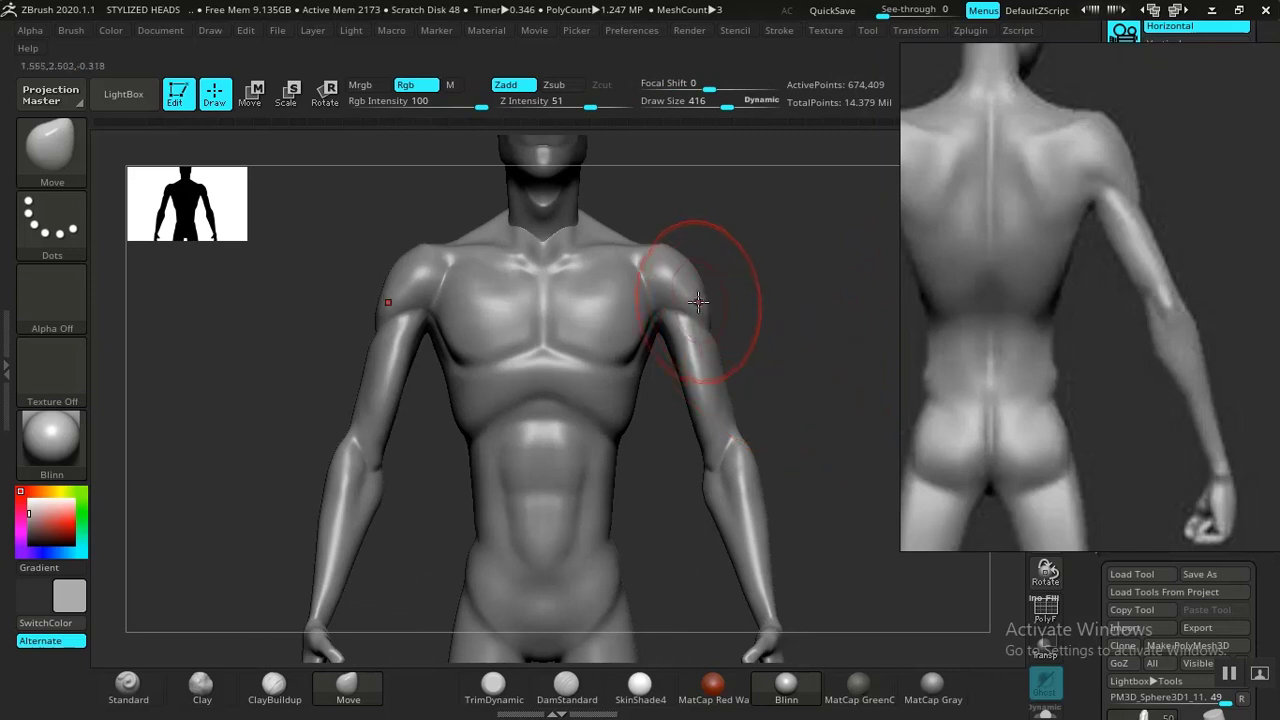
left_click_drag(698, 302, 700, 307)
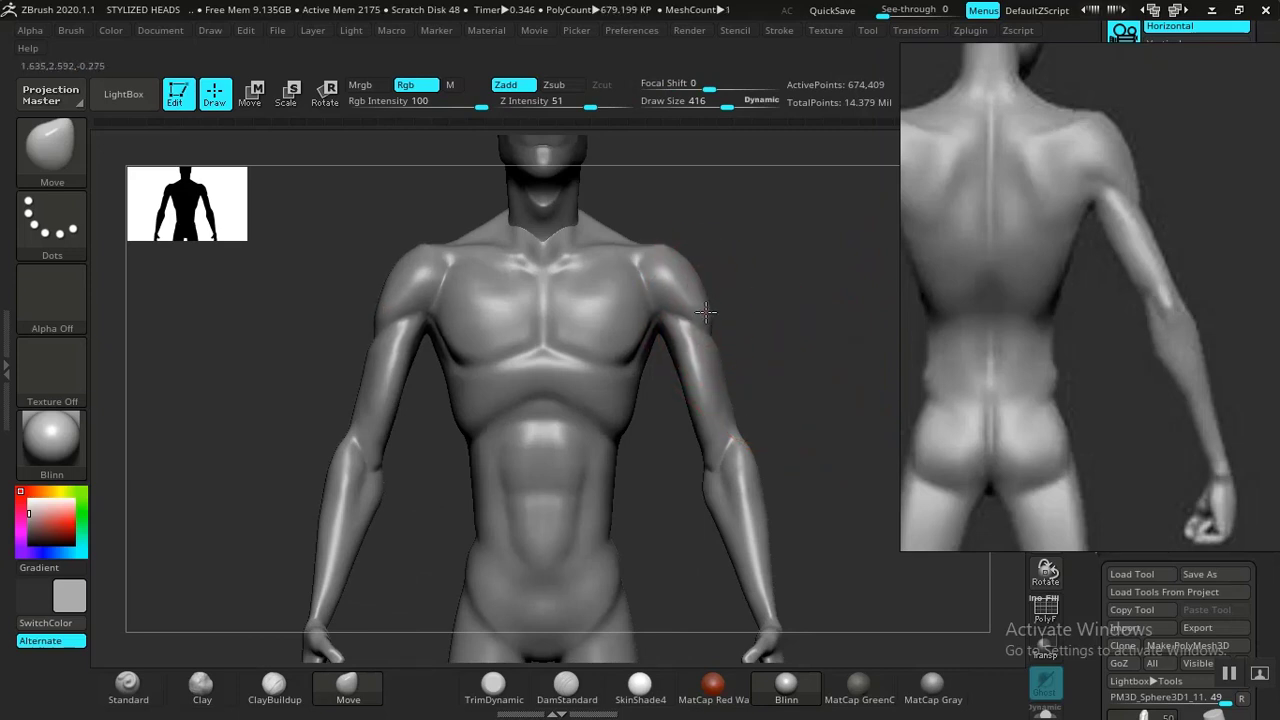
key("shift")
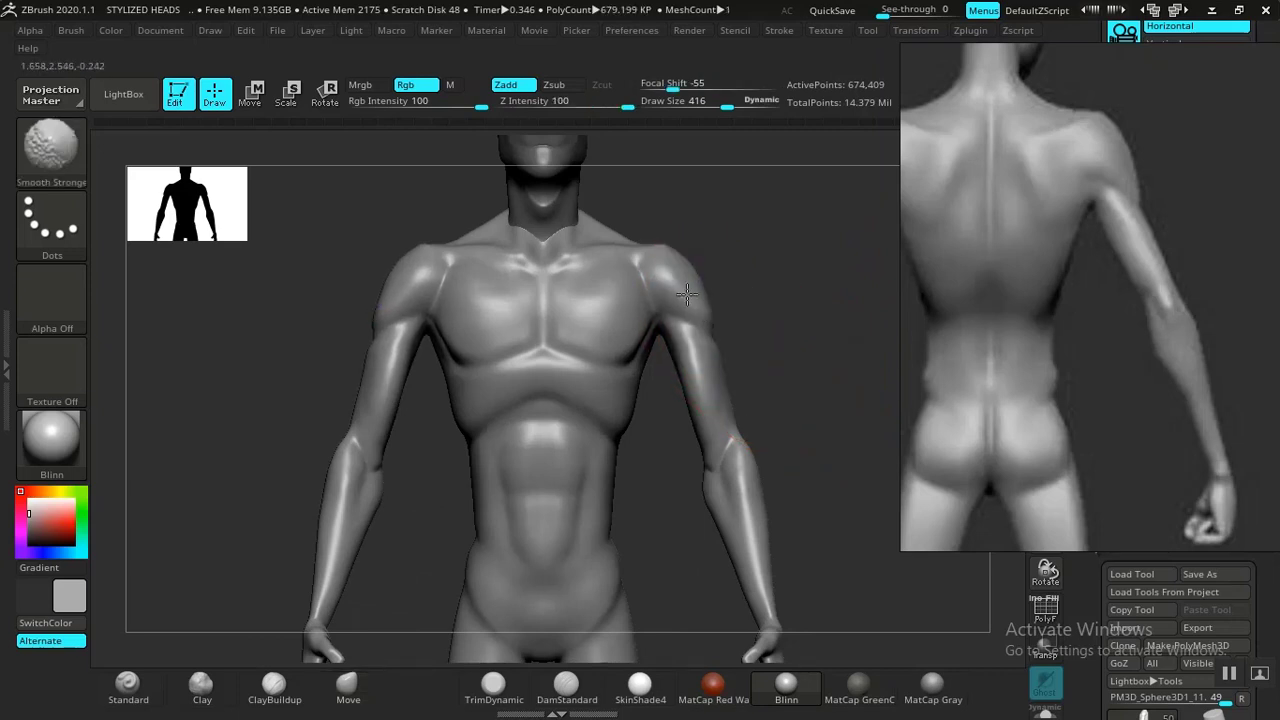
mouse_move(838, 406)
left_mouse_down("alt")
mouse_move(769, 337)
mouse_move(772, 322)
mouse_move(809, 405)
left_mouse_up("alt")
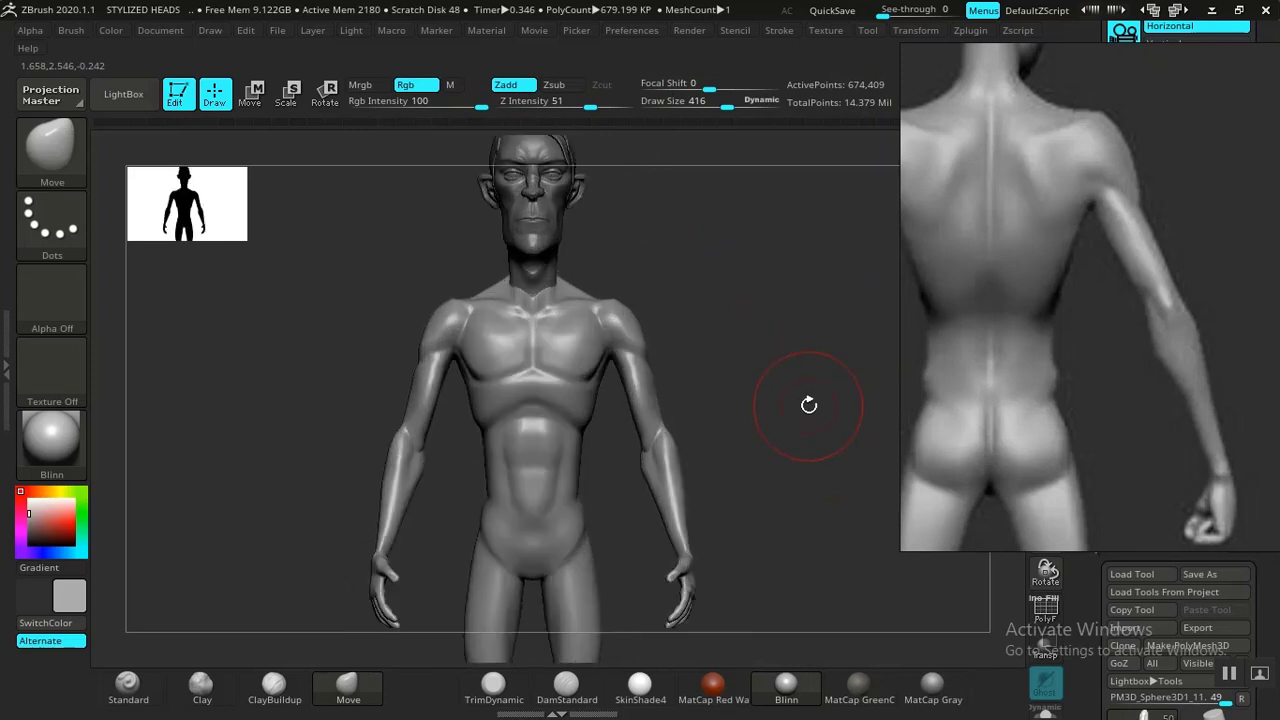
Build up the back of the hand and knuckles with the Clay brush.
left_click_drag(781, 484, 673, 440, "alt")
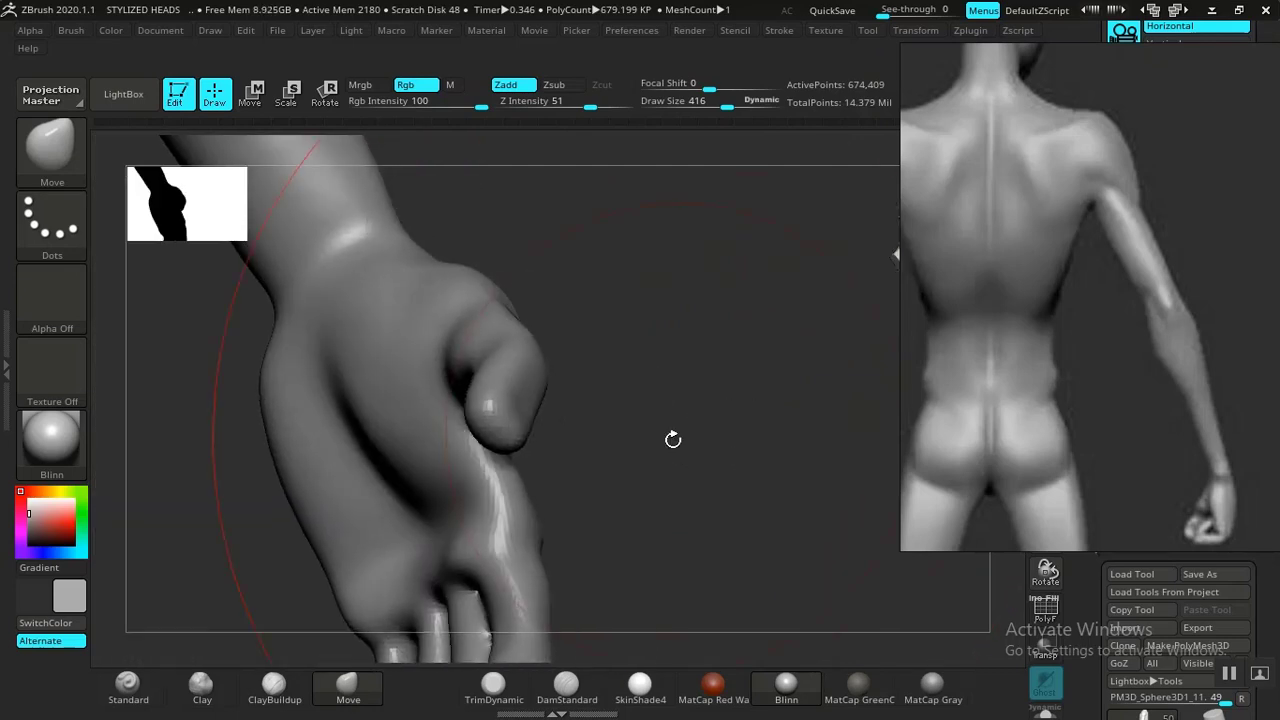
left_click_drag(632, 487, 630, 482)
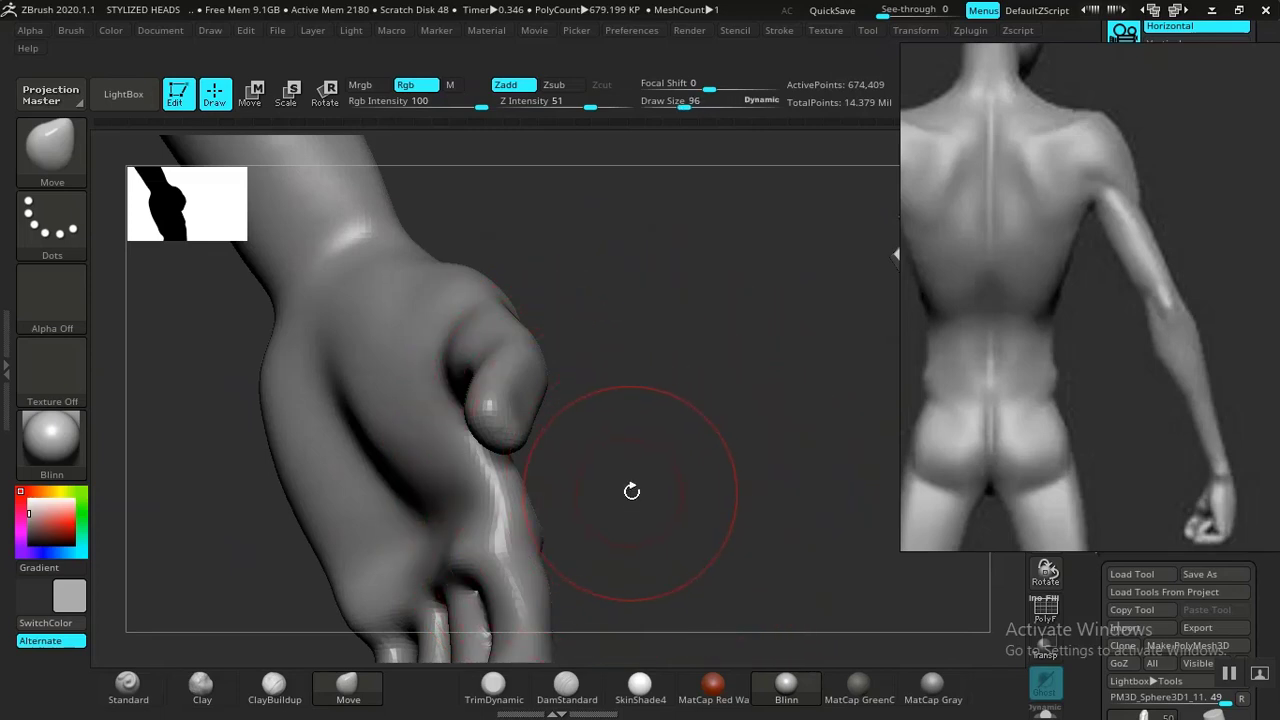
left_click_drag(680, 506, 610, 443)
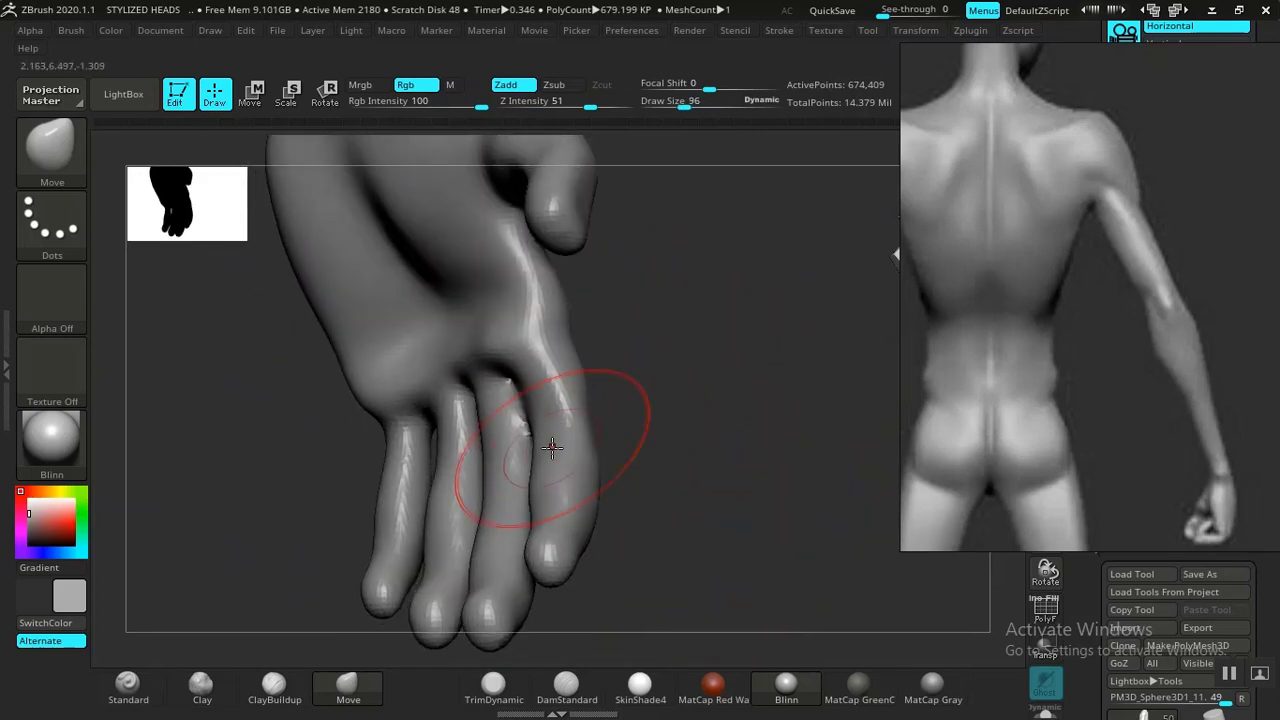
left_click(205, 700)
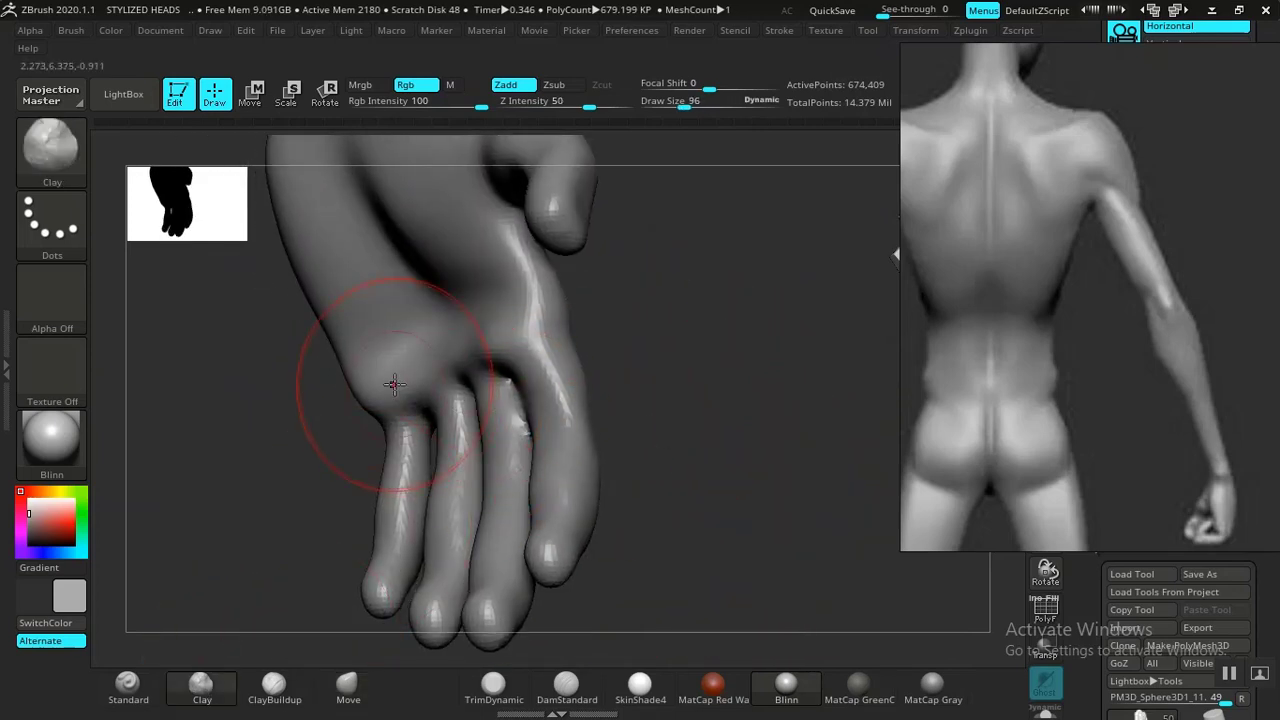
mouse_move(394, 383)
left_mouse_down()
mouse_move(402, 346)
mouse_move(378, 362)
mouse_move(416, 360)
mouse_move(380, 320)
mouse_move(417, 340)
left_mouse_up()
mouse_move(633, 322)
left_mouse_down()
mouse_move(649, 317)
mouse_move(512, 302)
left_mouse_up()
left_click_drag(488, 246, 506, 216)
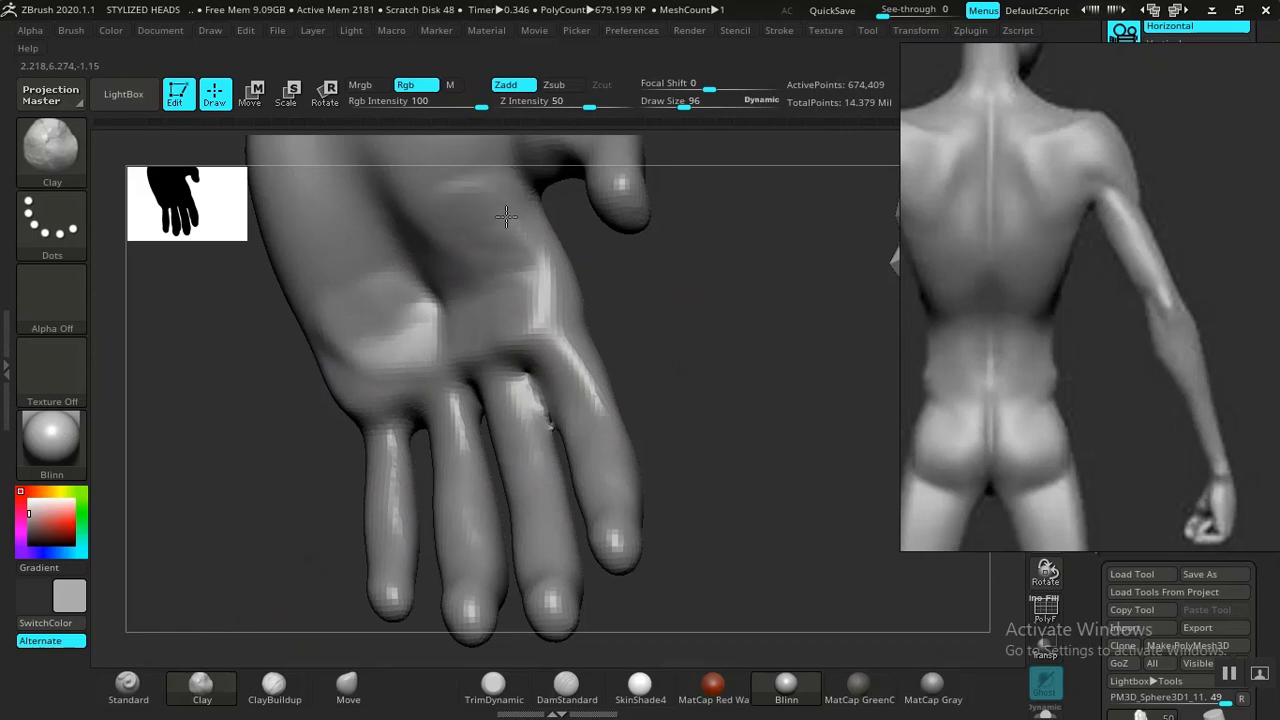
mouse_move(521, 319)
left_mouse_down()
mouse_move(457, 342)
mouse_move(366, 287)
mouse_move(395, 347)
mouse_move(384, 325)
mouse_move(349, 332)
mouse_move(444, 216)
left_mouse_up()
left_click_drag(518, 291, 500, 329, "shift")
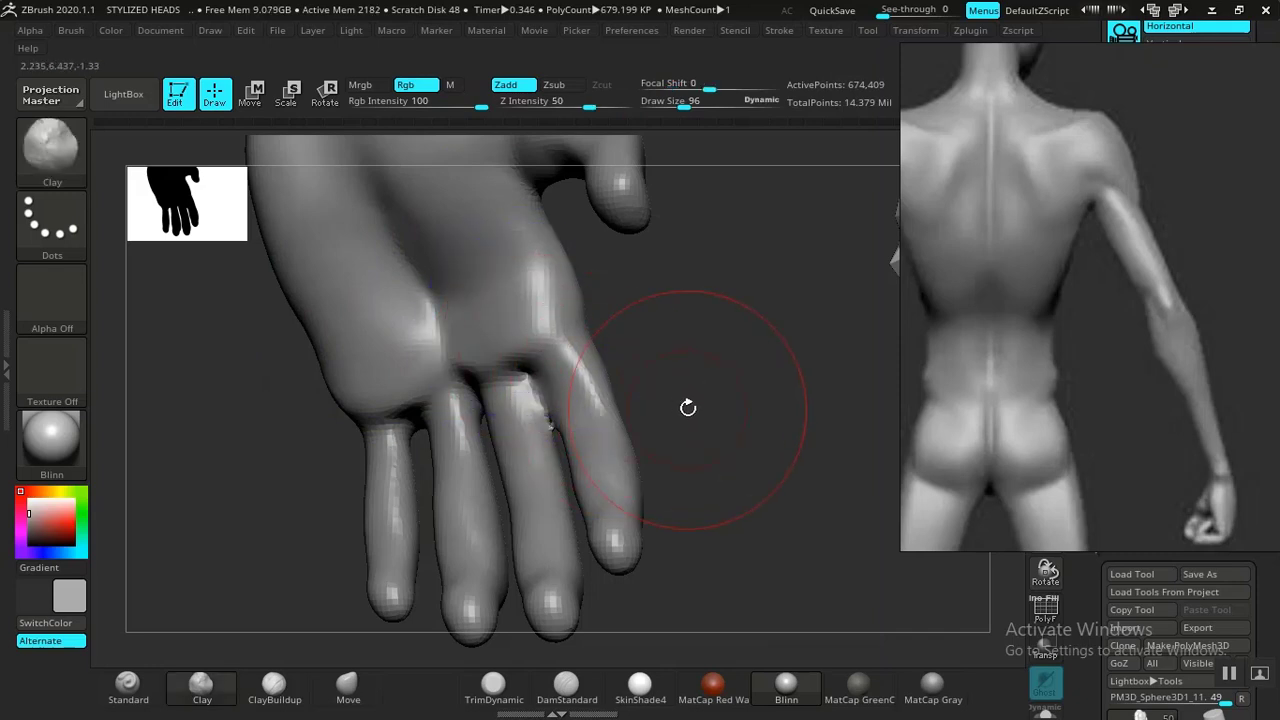
Add ClayBuildup strokes along the outer side of the hand.
mouse_move(686, 406)
left_mouse_down()
mouse_move(637, 403)
mouse_move(583, 440)
mouse_move(486, 434)
mouse_move(511, 431)
mouse_move(498, 398)
left_mouse_up()
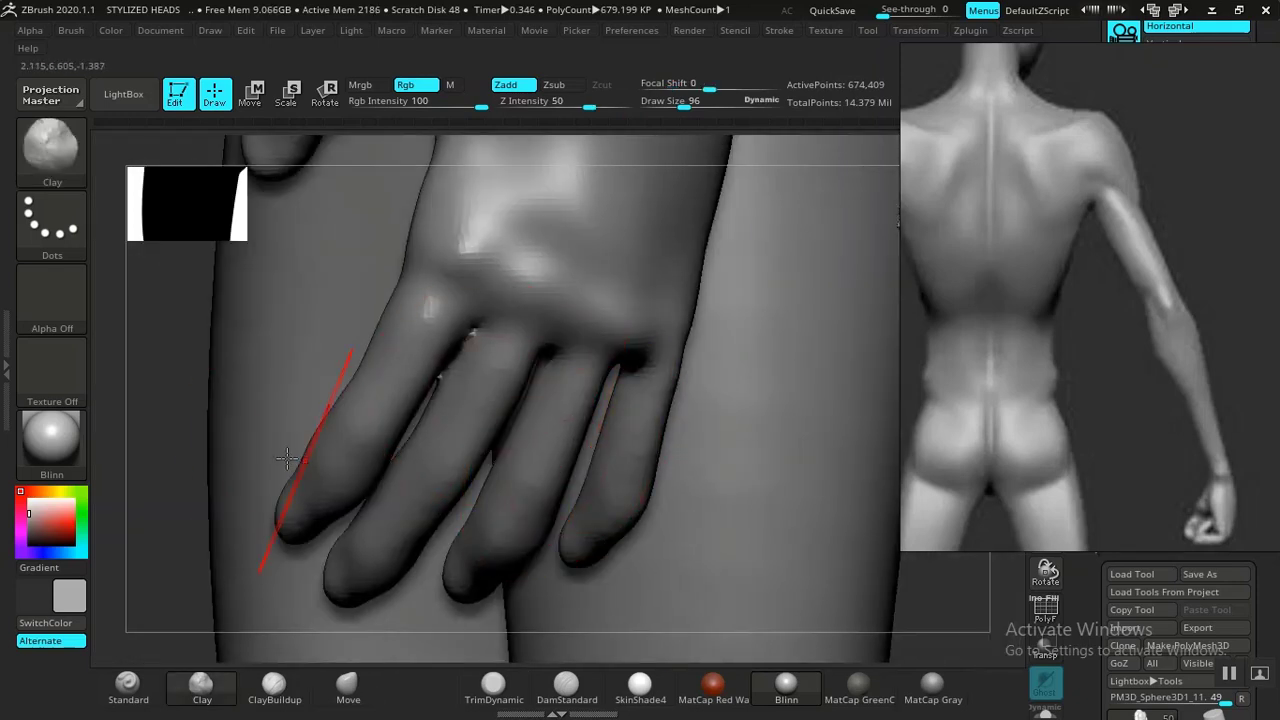
left_click_drag(134, 372, 353, 573)
left_click_drag(680, 480, 600, 410)
key("ctrl")
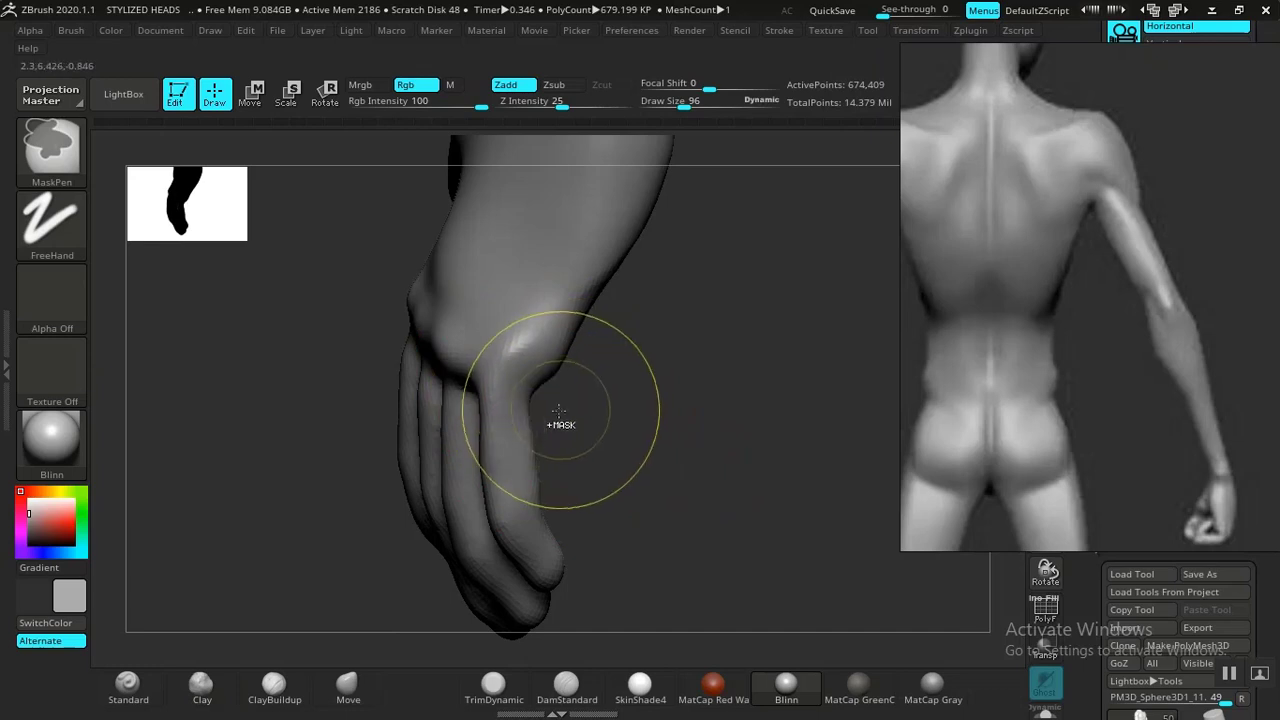
left_click(280, 690)
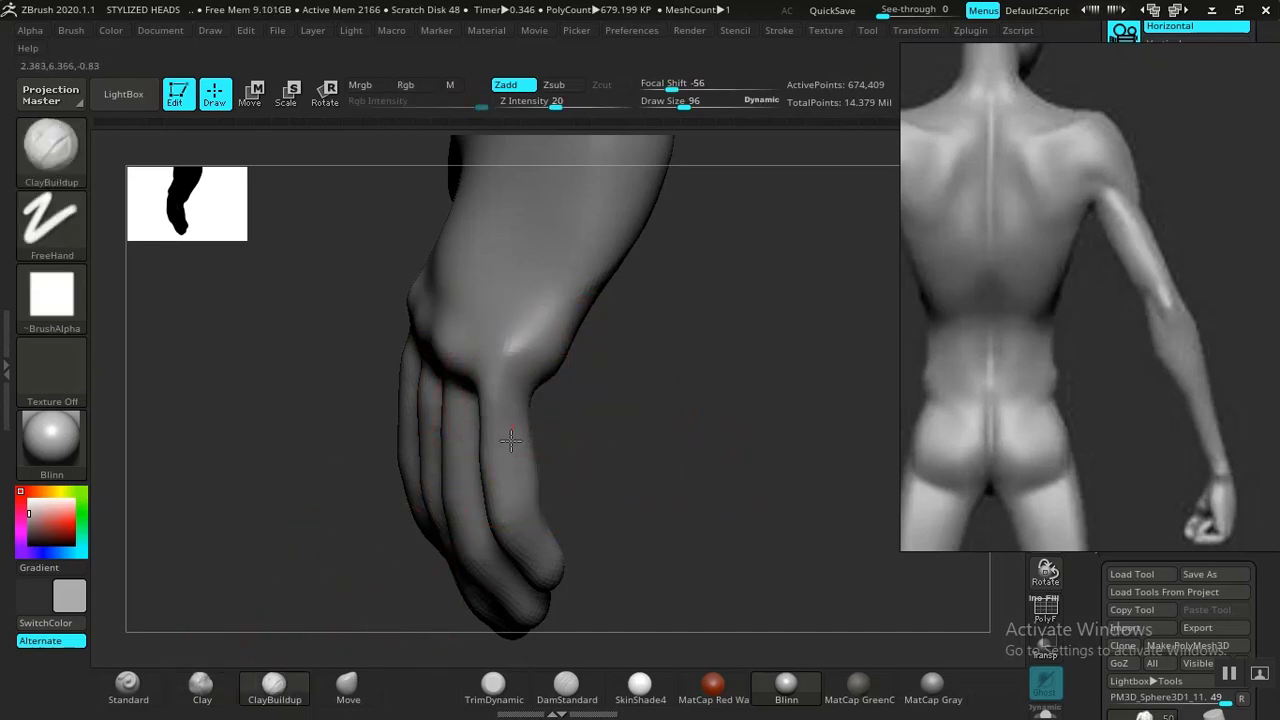
left_click_drag(662, 414, 659, 452)
right_click_drag(660, 453, 680, 493, "ctrl")
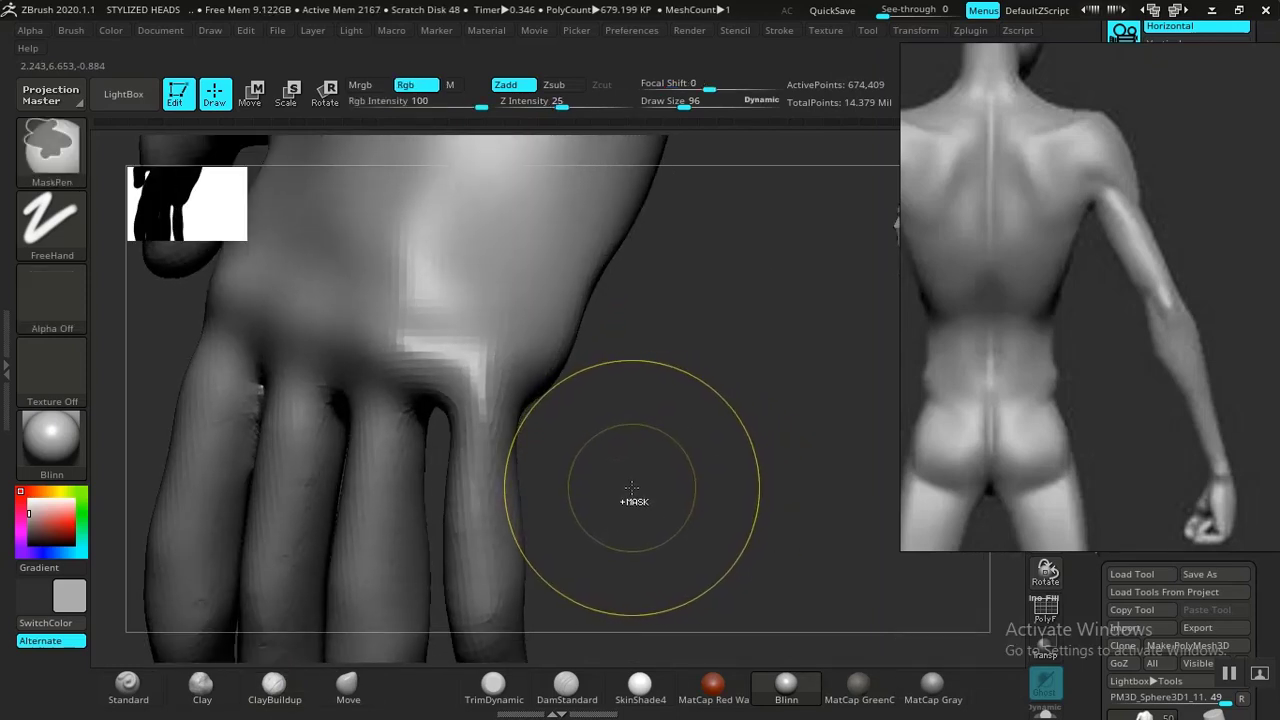
Define the sides of the fingers with ClayBuildup strokes.
mouse_move(551, 443)
left_mouse_down()
mouse_move(603, 511)
mouse_move(491, 457)
mouse_move(515, 432)
left_mouse_up()
key("space")
left_click_drag(585, 432, 557, 380)
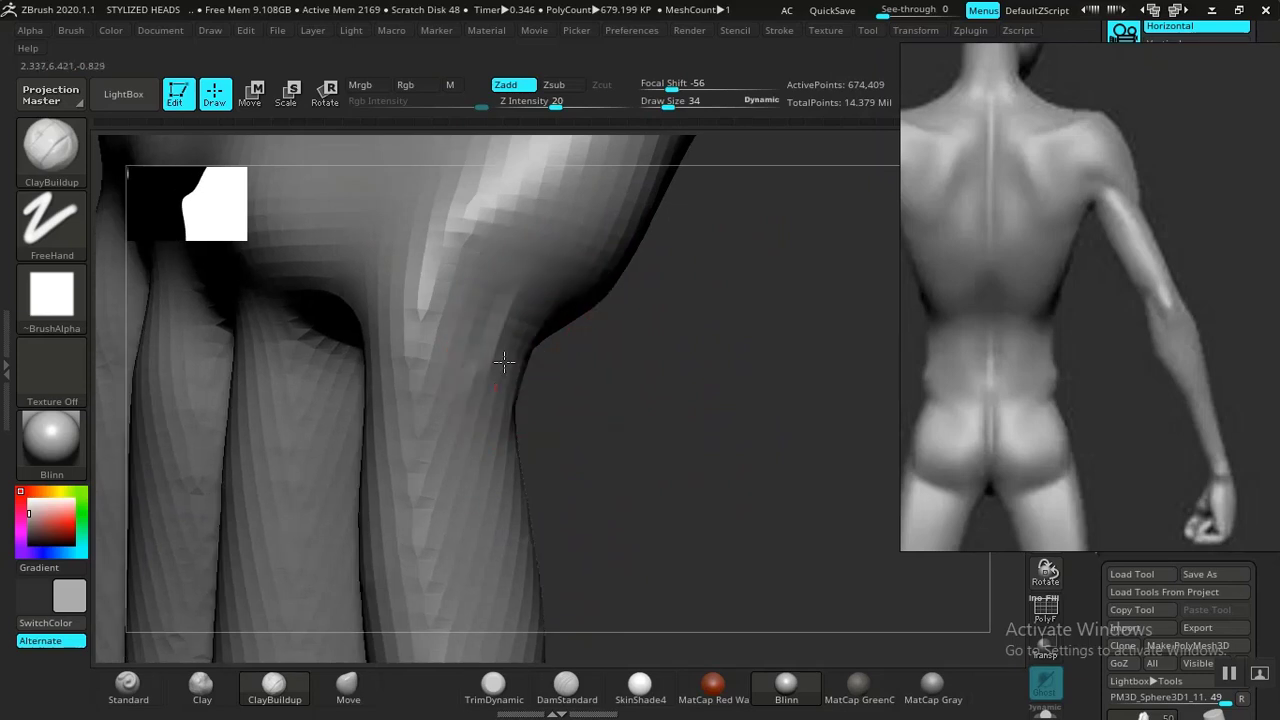
mouse_move(490, 255)
left_mouse_down()
mouse_move(443, 518)
mouse_move(530, 490)
left_mouse_up()
mouse_move(760, 490)
left_mouse_down()
mouse_move(580, 423)
mouse_move(618, 257)
left_mouse_up()
left_click_drag(516, 368, 515, 580)
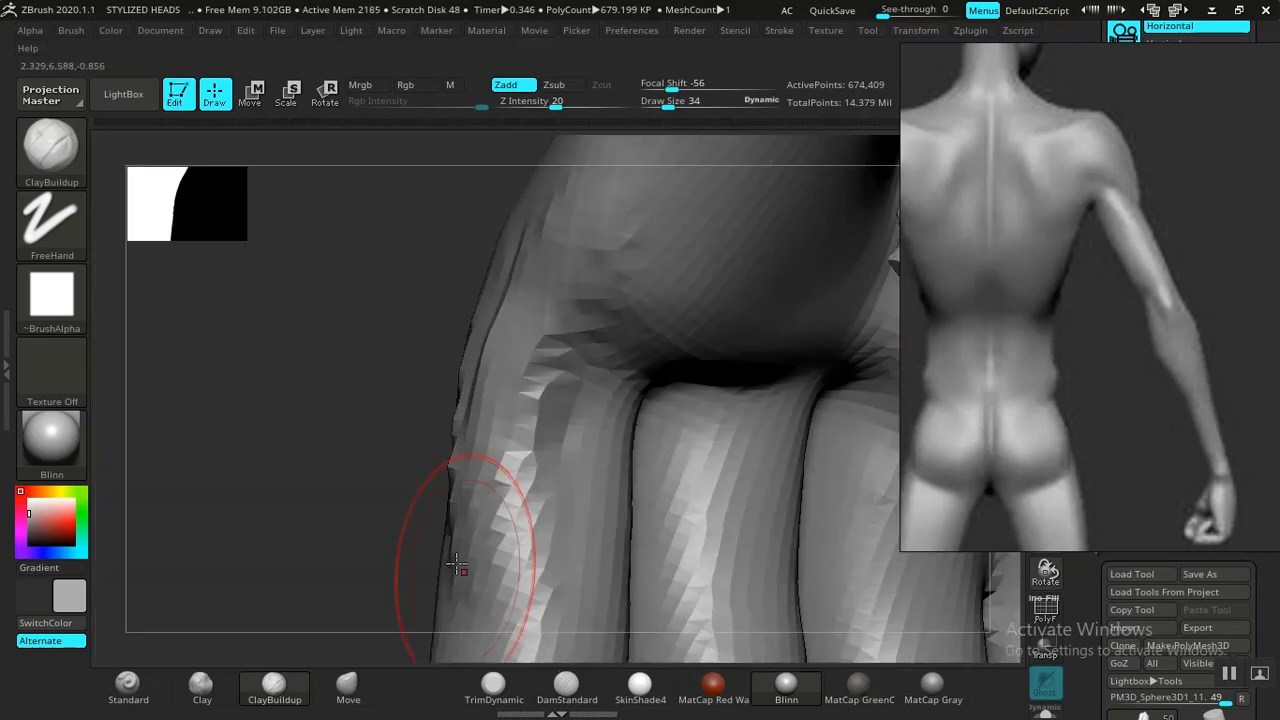
left_click_drag(360, 500, 328, 318, "alt")
Set the Smooth Stronger brush's Z intensity to 12 for gentler smoothing on the hand.
key("shift")
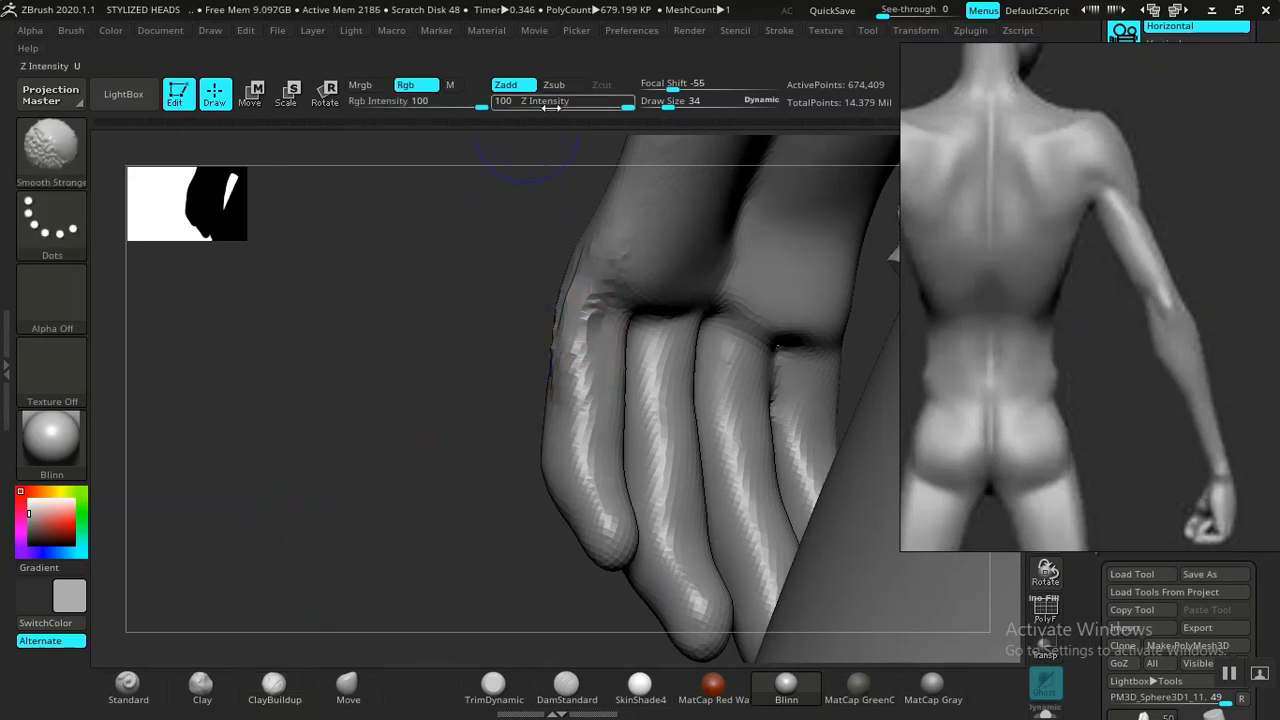
left_click_drag(551, 104, 542, 104)
key("shift")
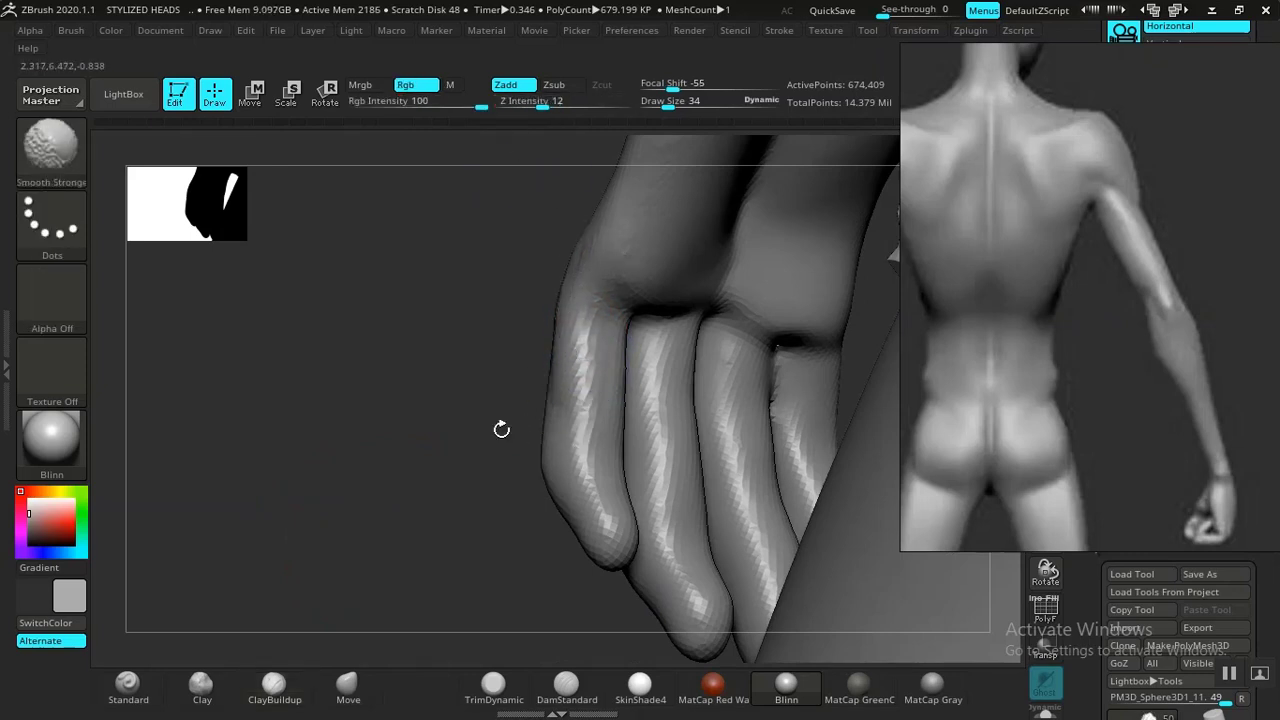
left_click_drag(501, 429, 586, 330)
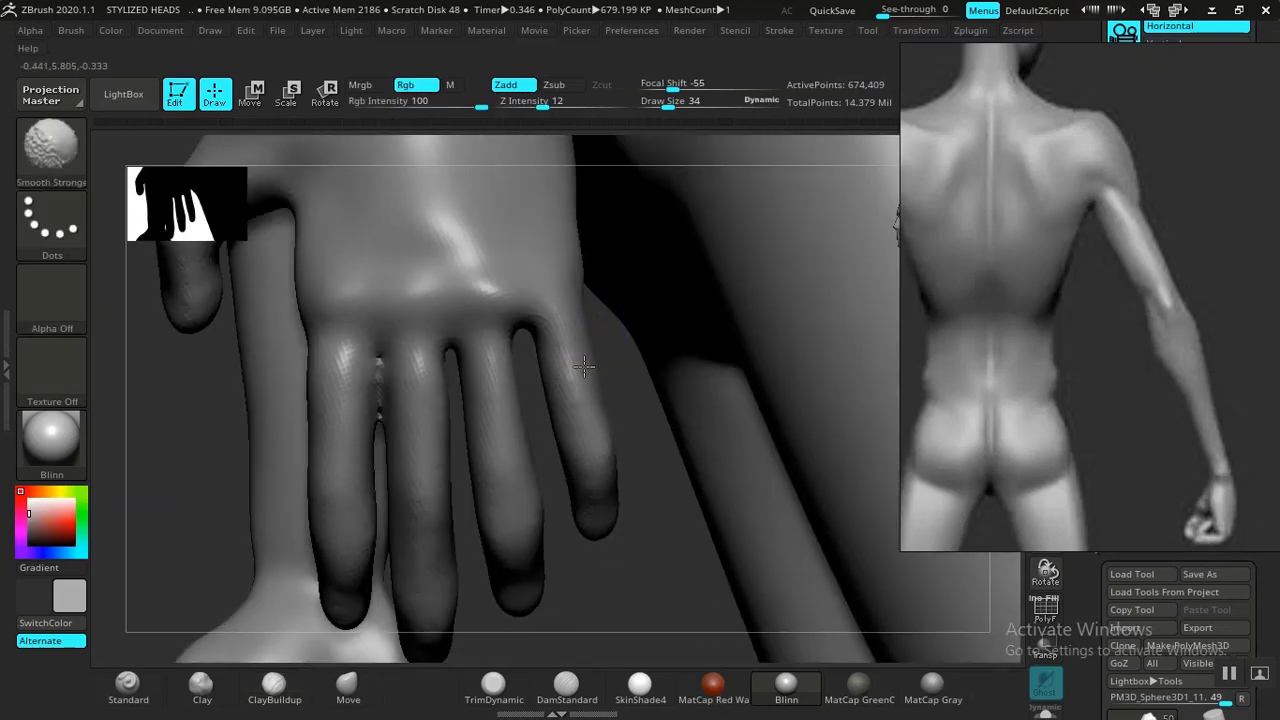
mouse_move(640, 580)
left_mouse_down()
mouse_move(634, 491)
mouse_move(643, 531)
mouse_move(618, 567)
mouse_move(514, 503)
mouse_move(592, 452)
left_mouse_up()
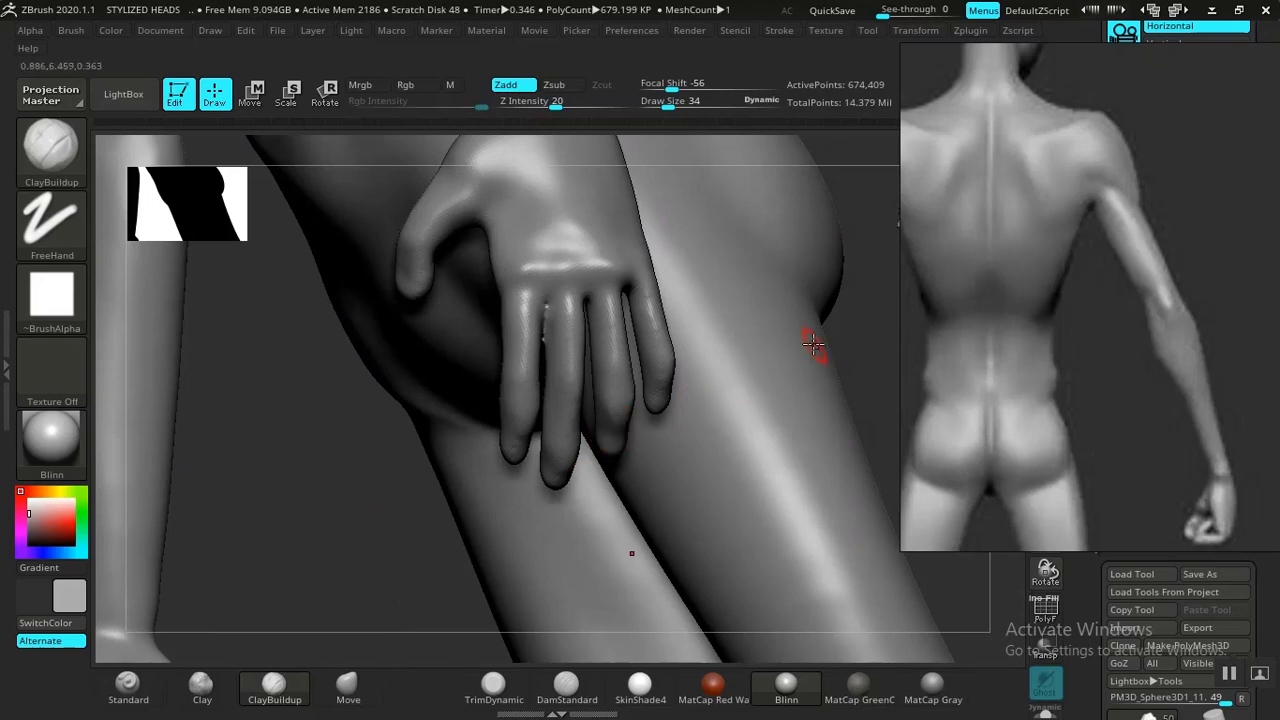
Add ClayBuildup strokes between the fingers and on the hand's edge.
left_click_drag(344, 496, 443, 467)
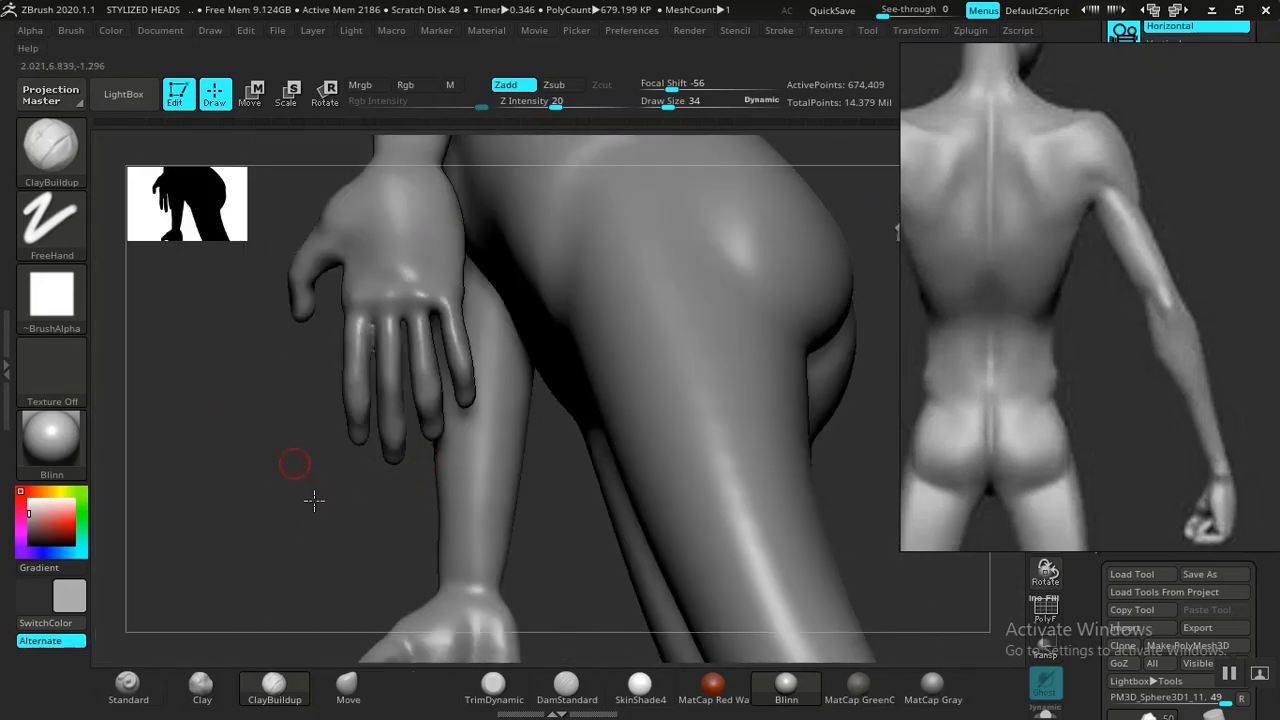
left_click_drag(314, 500, 412, 690, "alt")
left_click_drag(271, 606, 826, 700, "alt")
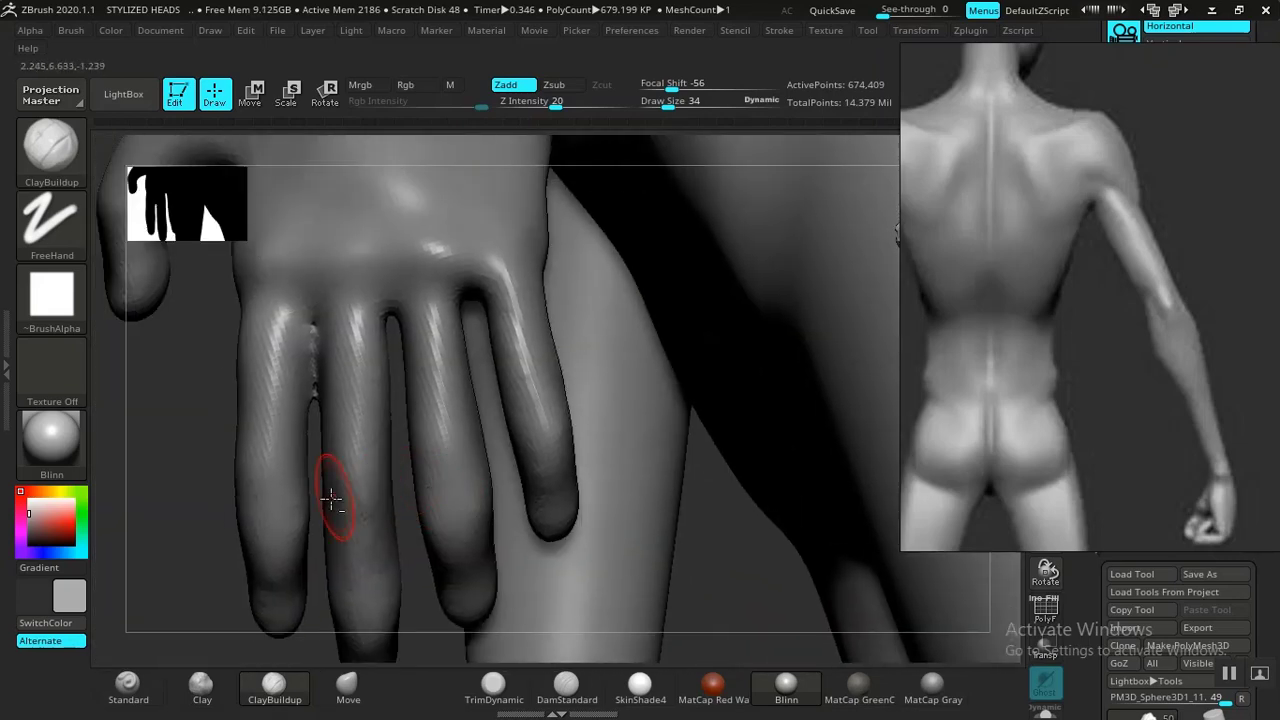
left_click_drag(205, 566, 372, 488)
Smooth the fingers with the Smooth Stronger brush.
key("shift")
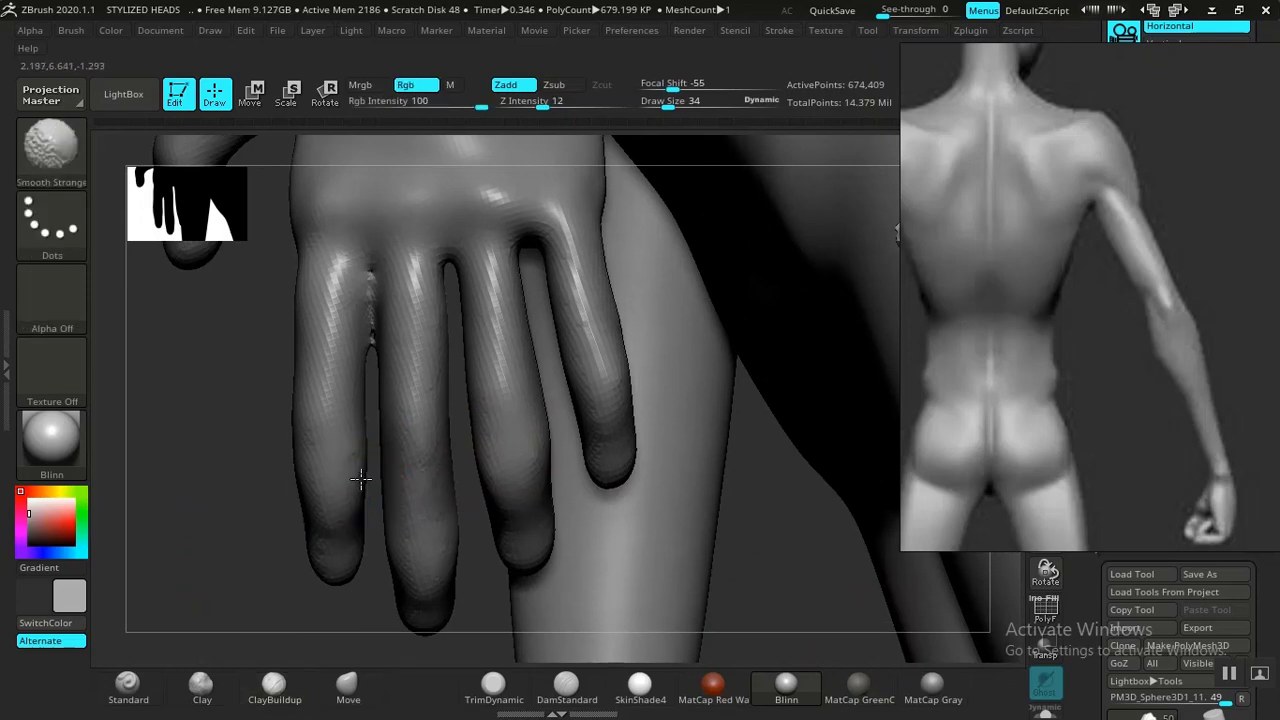
key("shift")
mouse_move(222, 552)
left_mouse_down("alt")
mouse_move(286, 446)
mouse_move(249, 419)
mouse_move(238, 436)
left_mouse_up("alt")
mouse_move(714, 352)
left_mouse_down()
mouse_move(677, 329)
mouse_move(683, 292)
left_mouse_up()
left_click_drag(694, 532, 731, 624, "alt")
key("shift")
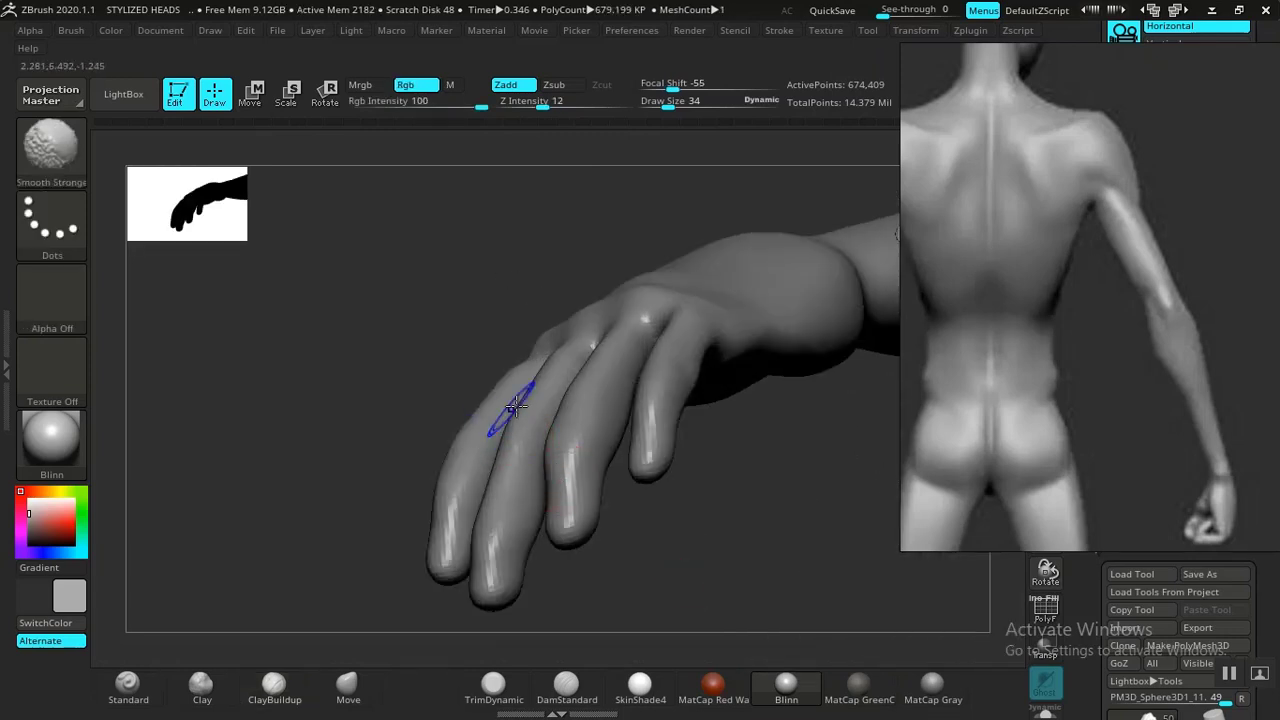